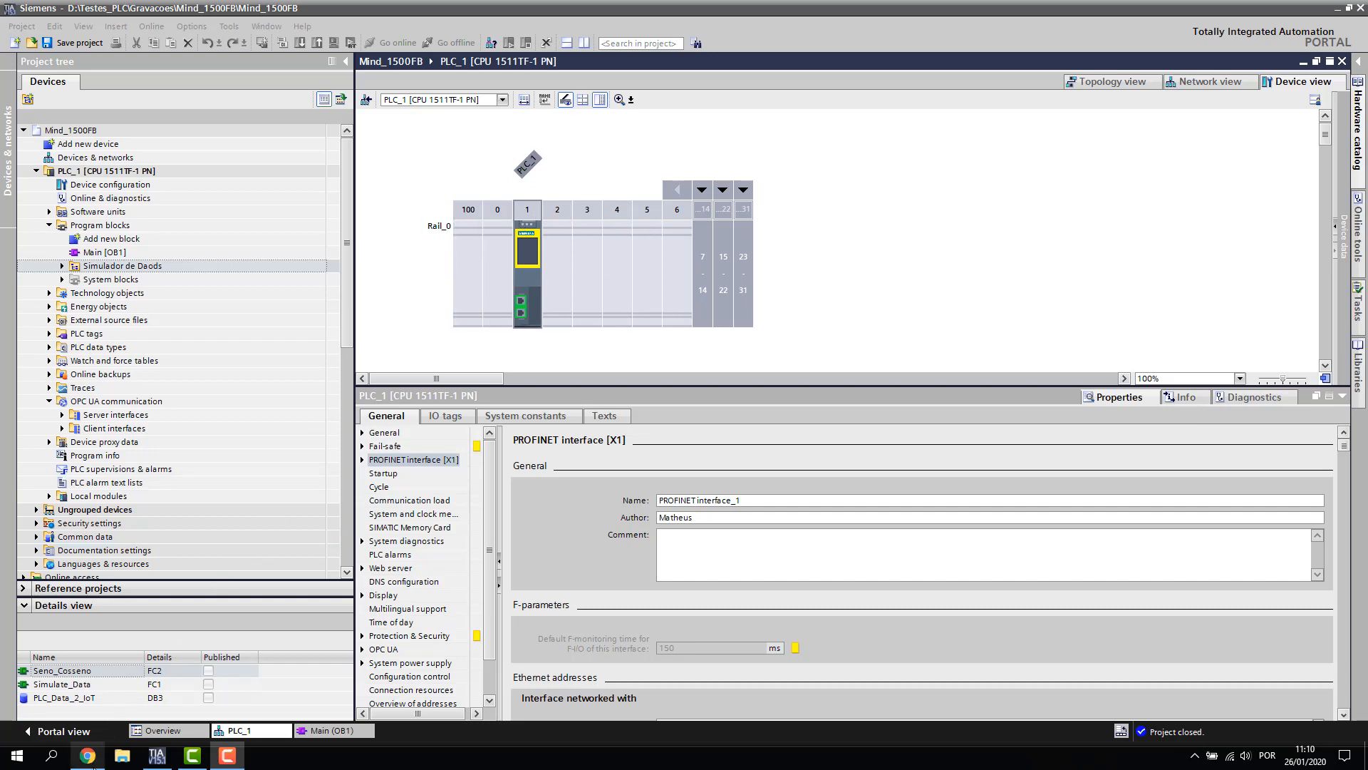
# Check the MindConnectFB library support page and select its title text
pyautogui.click(89, 757)
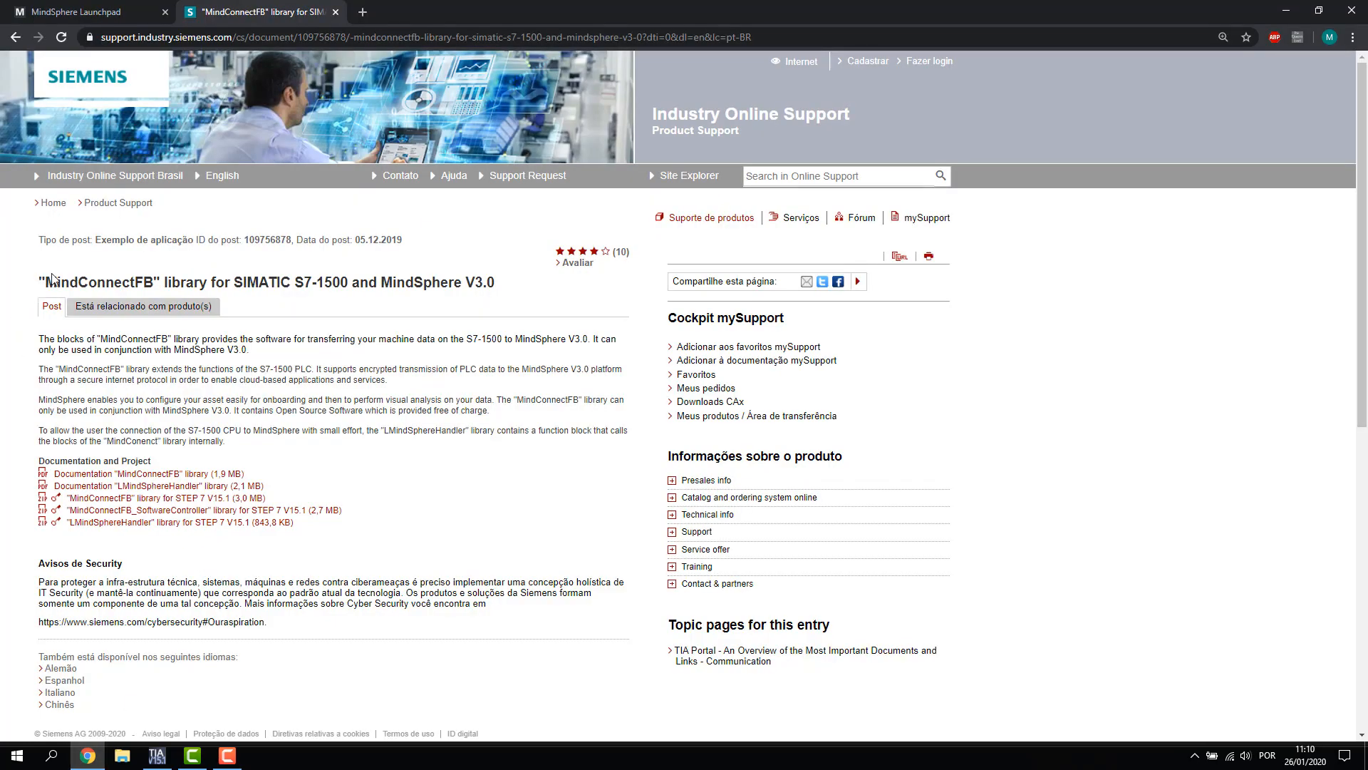
pyautogui.moveTo(45, 283); pyautogui.dragTo(488, 278)
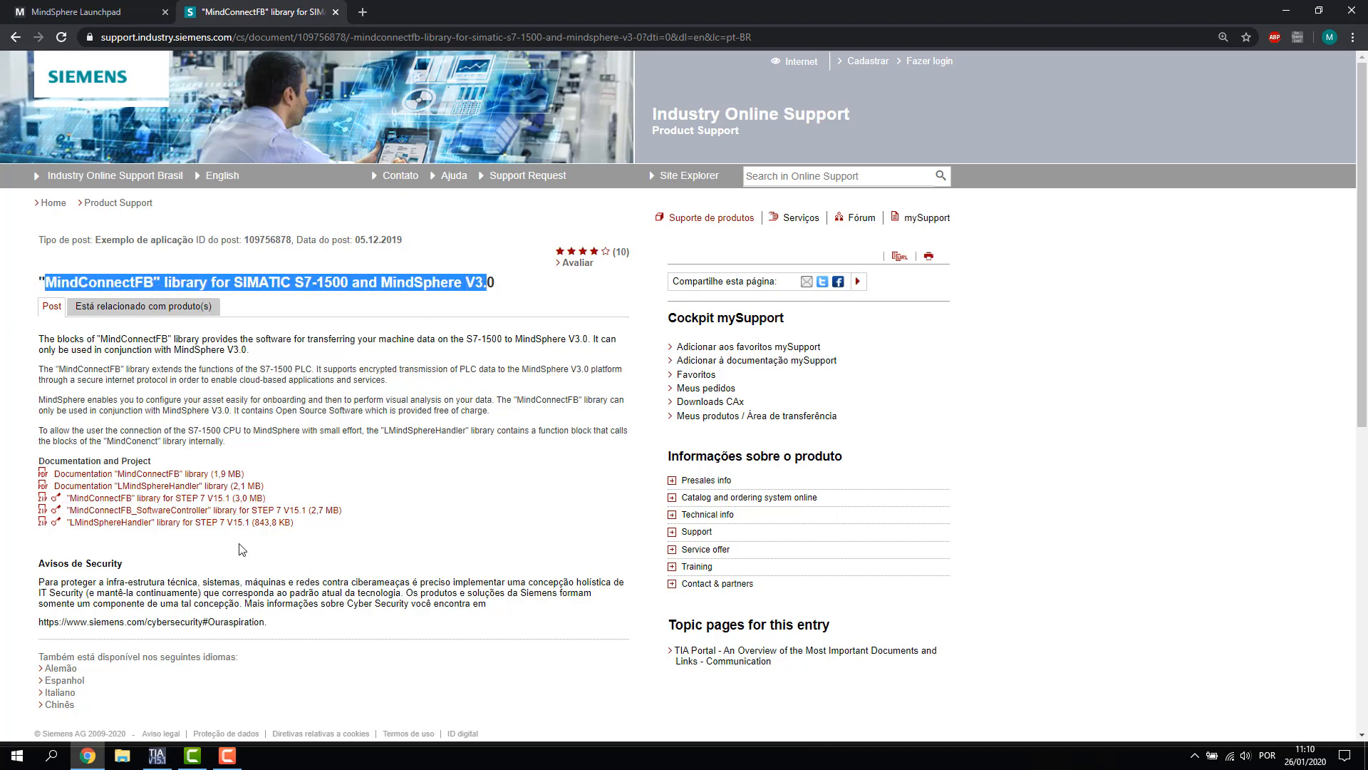
pyautogui.click(165, 763)
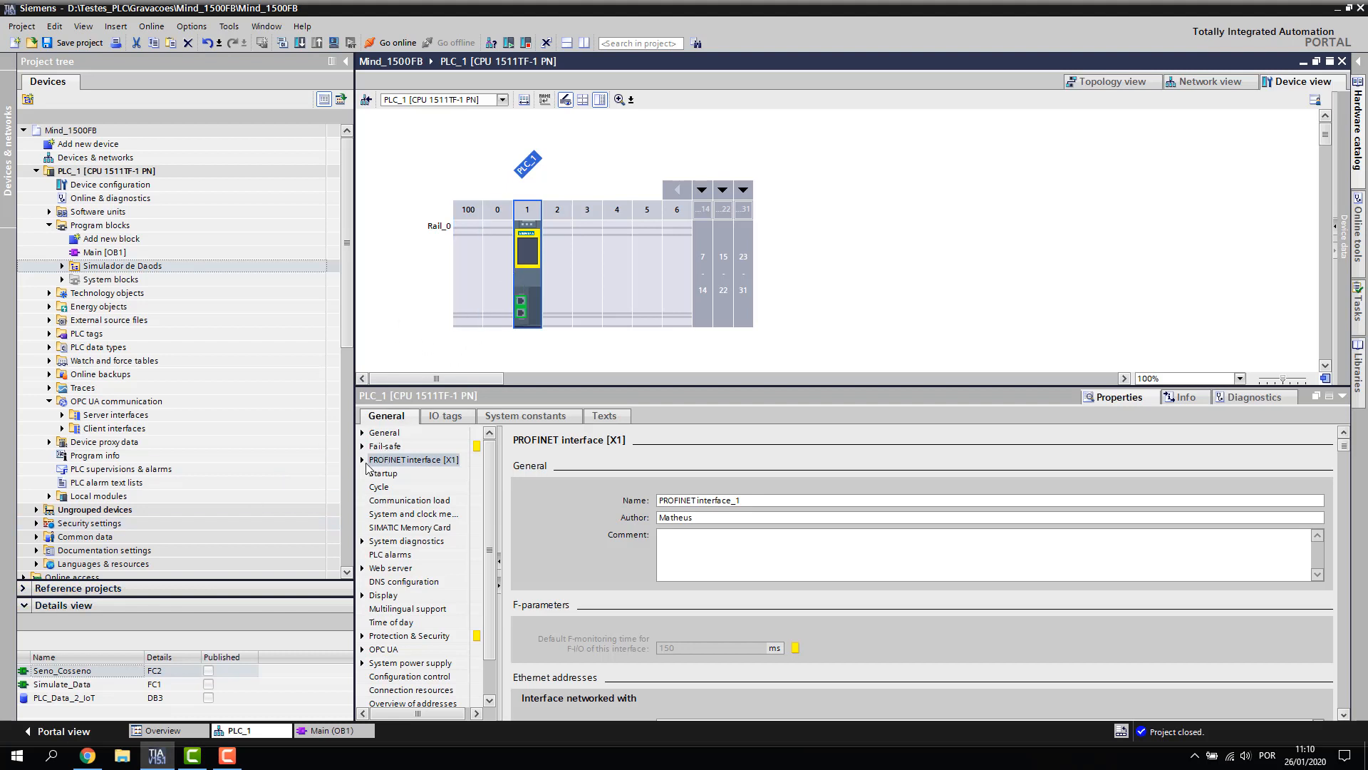
# Review PLC_1's project and catalog information, including firmware version V2.6
pyautogui.click(362, 432)
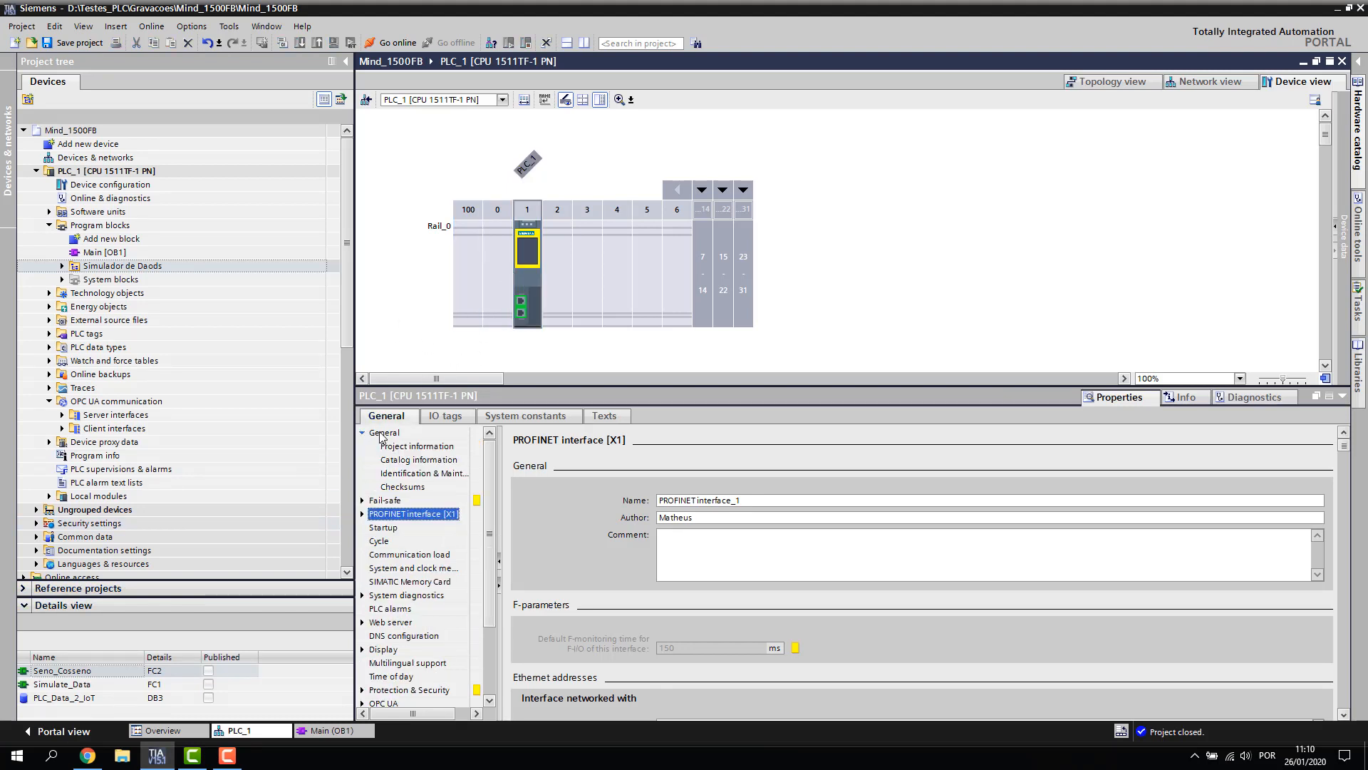
pyautogui.click(418, 447)
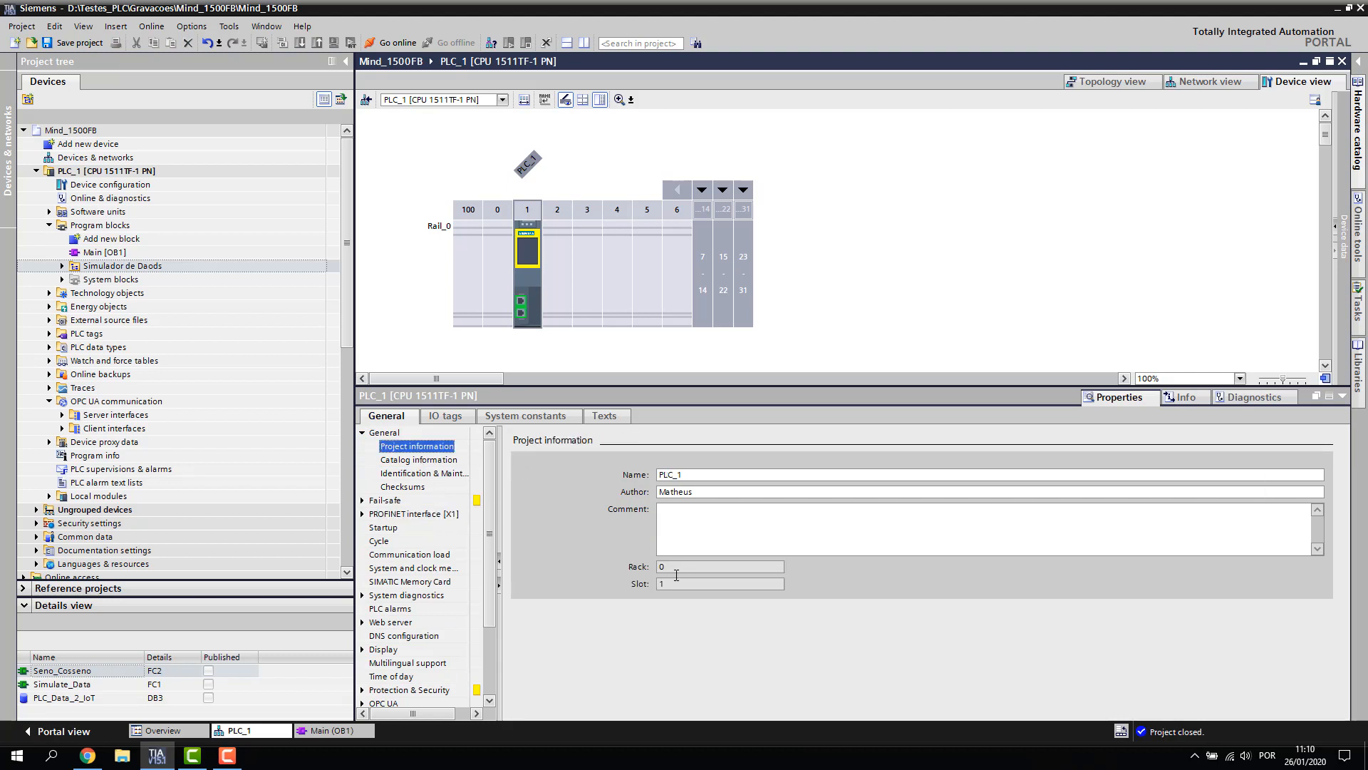
pyautogui.click(433, 460)
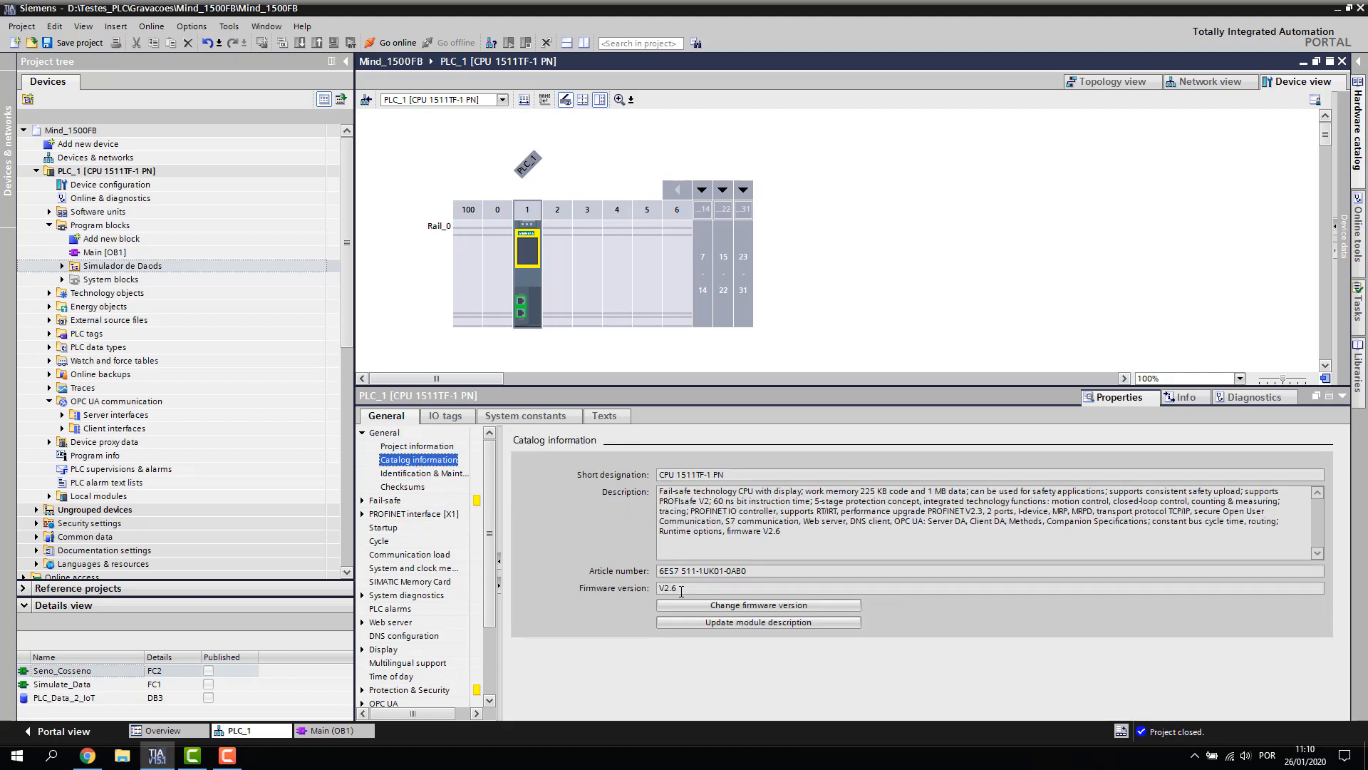
pyautogui.doubleClick(667, 588)
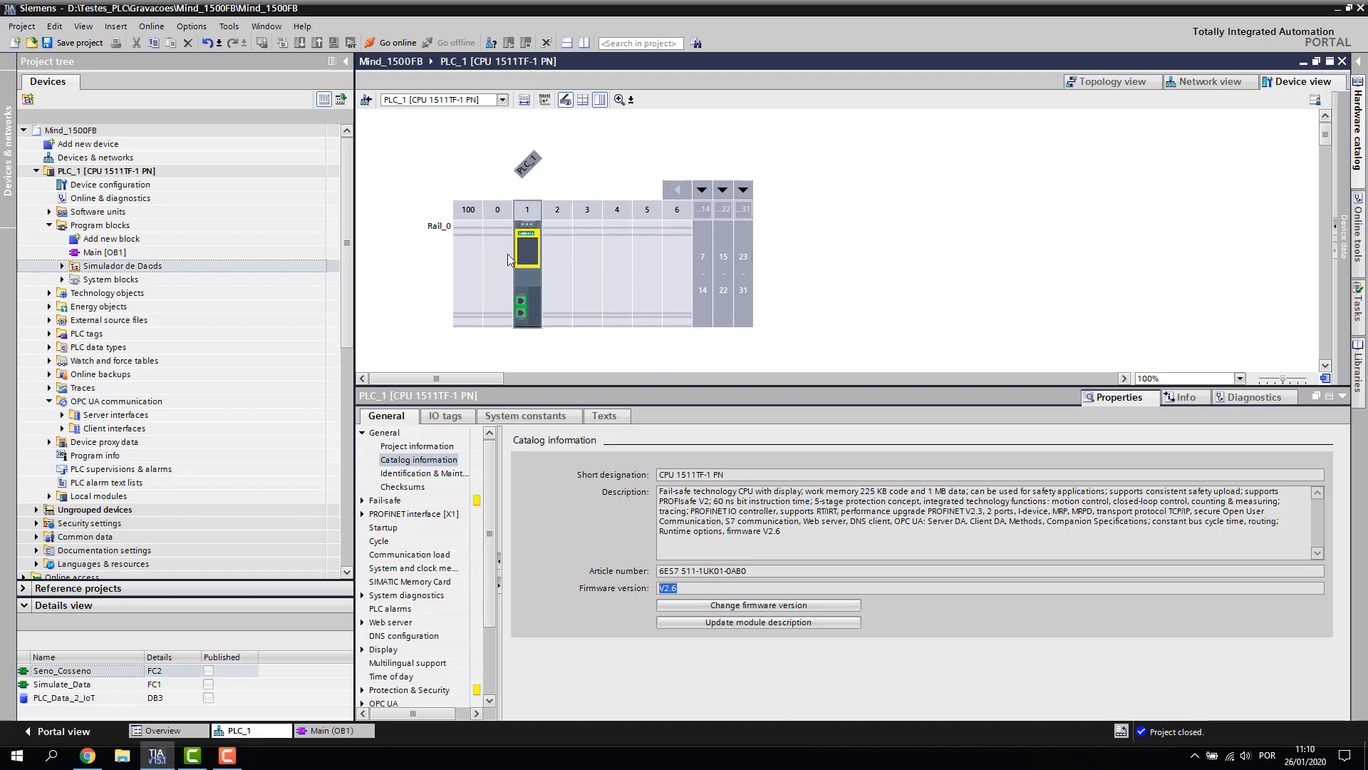
# Show the PROFINET interface [X1] Ethernet addresses with IP 192.168.137.15 and mask 255.255.255.0
pyautogui.click(363, 433)
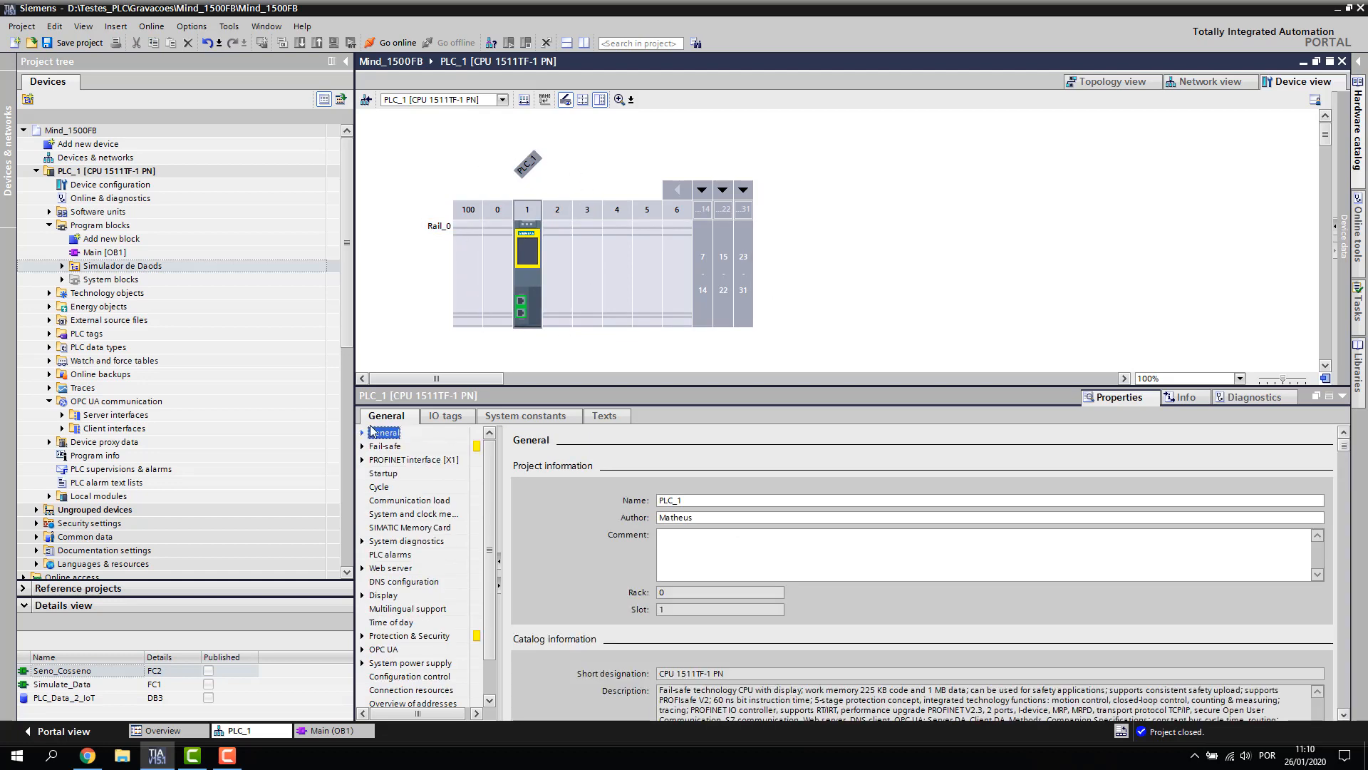
pyautogui.click(536, 250)
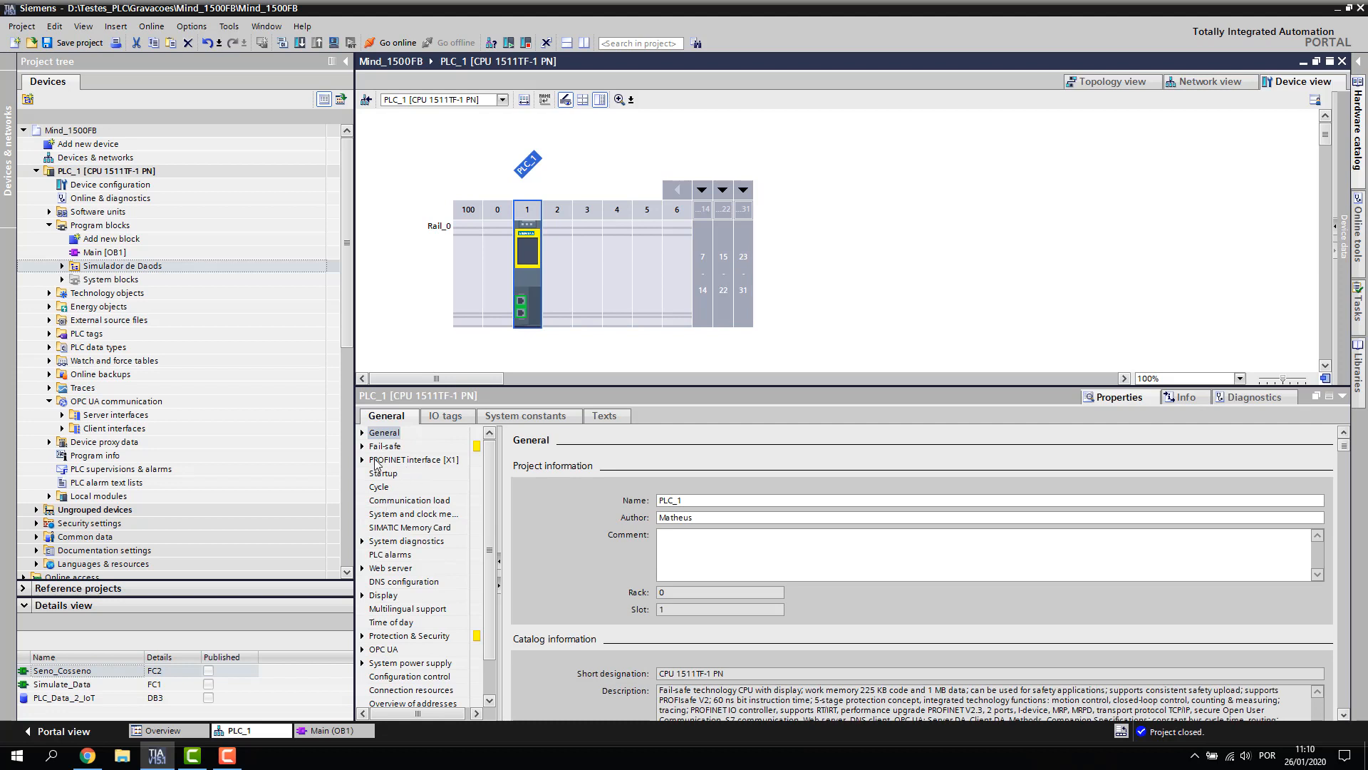
pyautogui.click(362, 459)
pyautogui.click(419, 500)
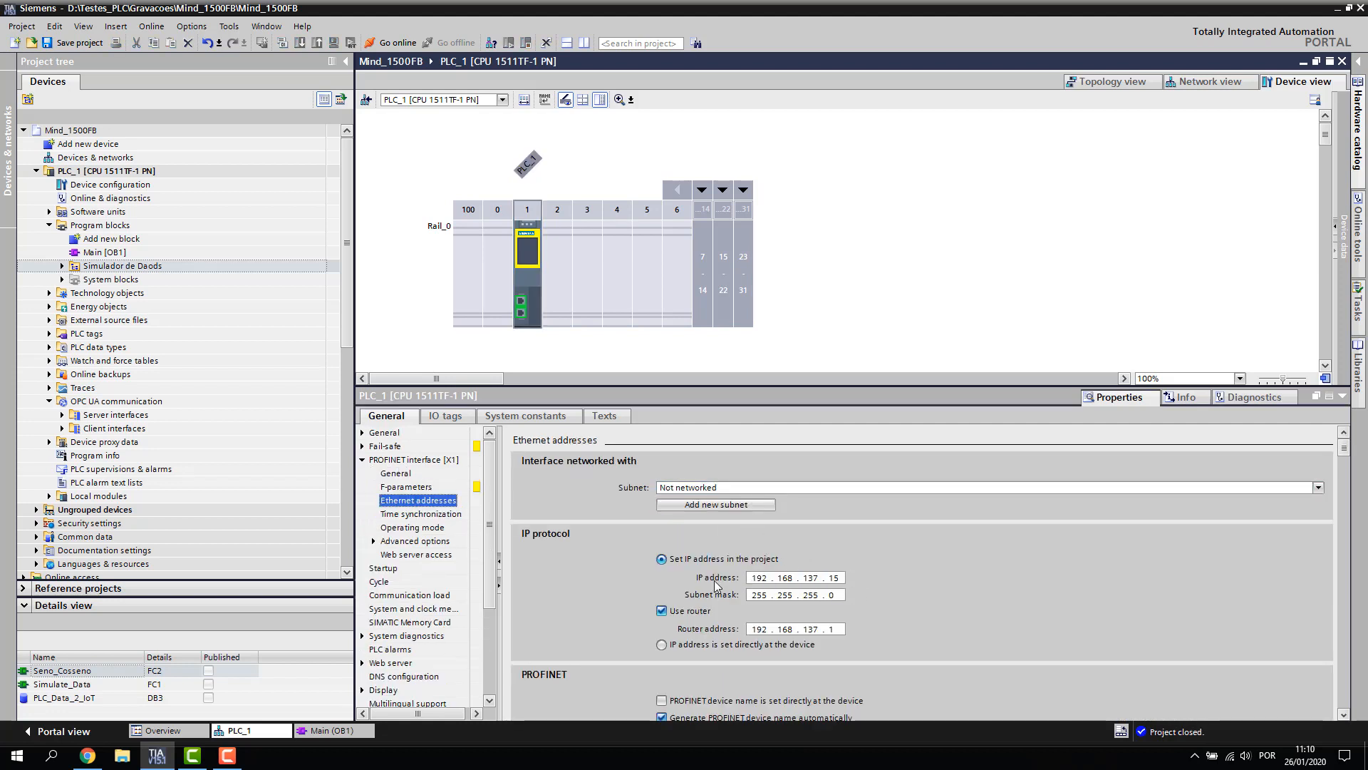
# Enable router 192.168.137.1 and display NTP sync with servers 200.160.0.8, 200.189.40.8, 200.192.232.8
pyautogui.click(661, 611)
pyautogui.click(370, 461)
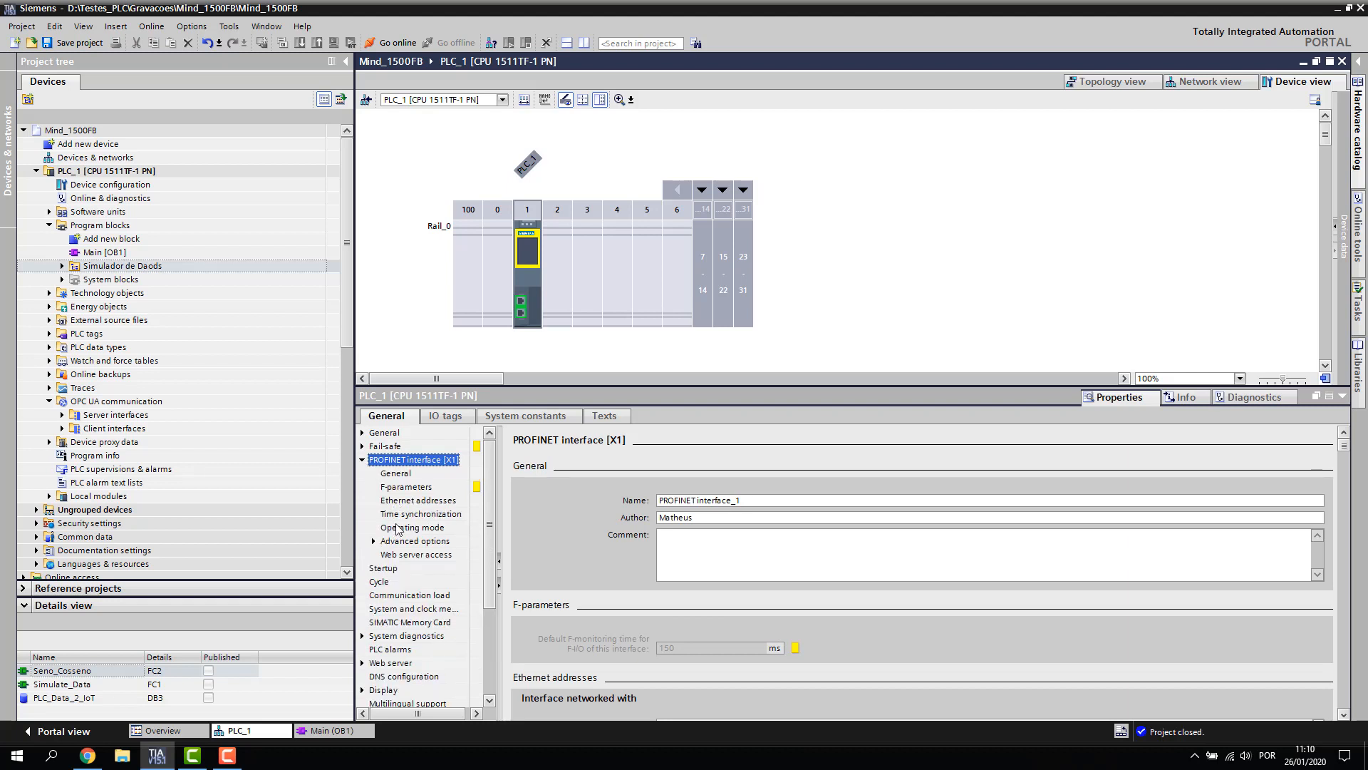
pyautogui.click(403, 515)
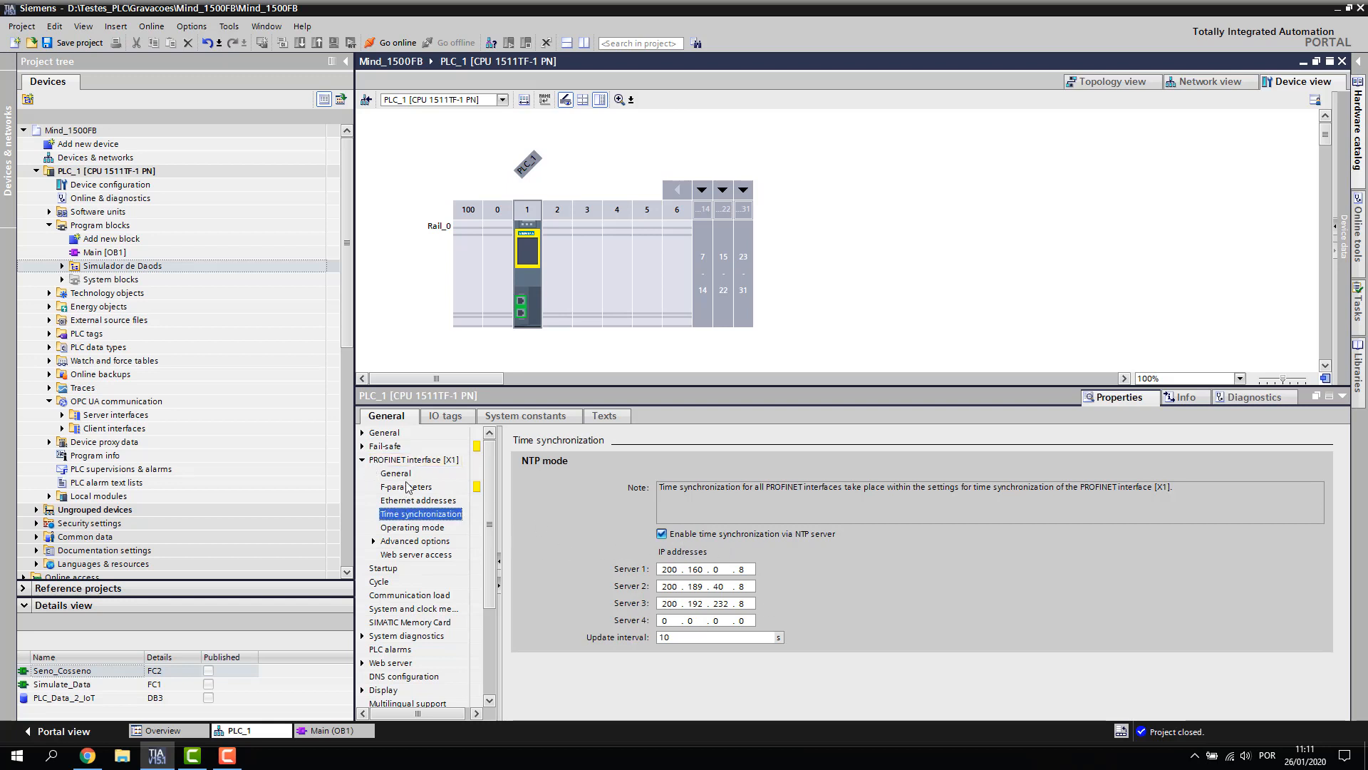
# Inspect the DNS configuration entries 8.8.8.8 and 8.8.4.4, then select Main [OB1] in the project tree
pyautogui.doubleClick(412, 460)
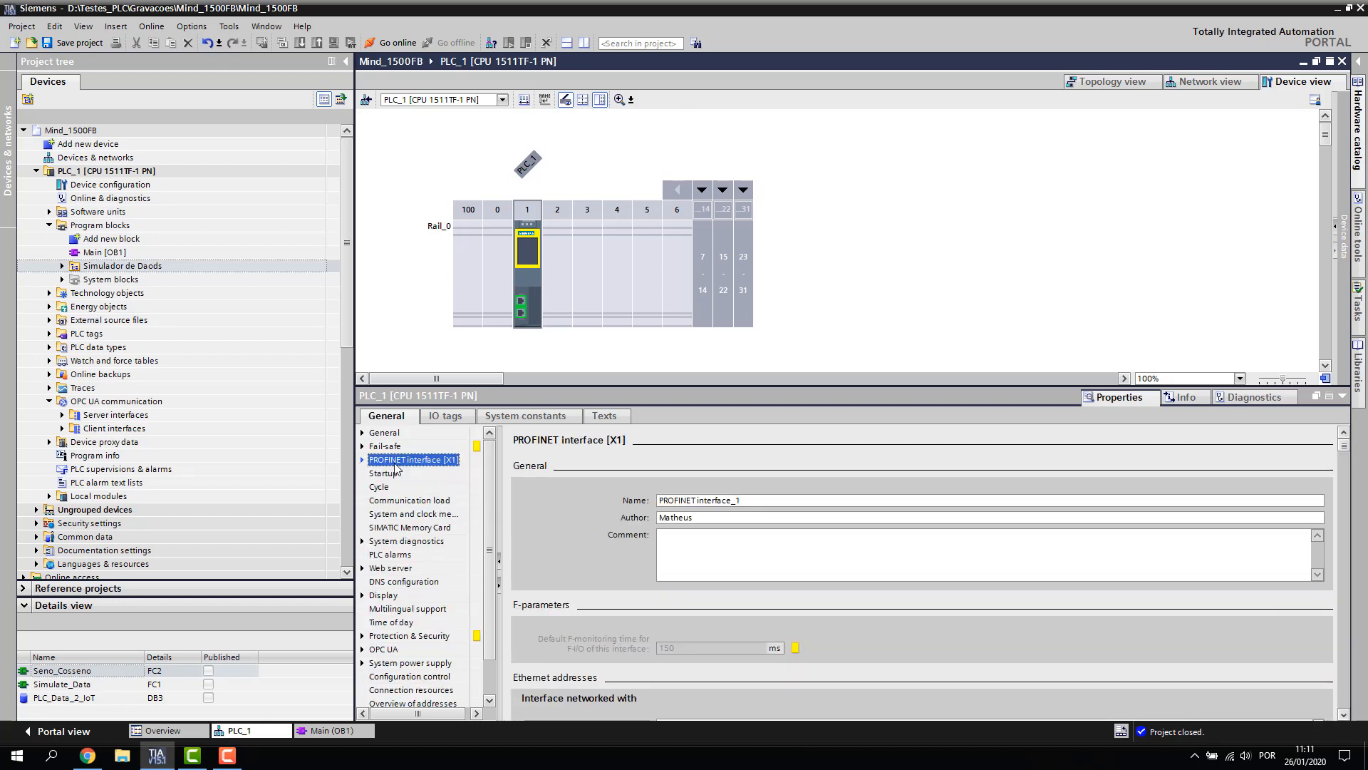
pyautogui.click(384, 582)
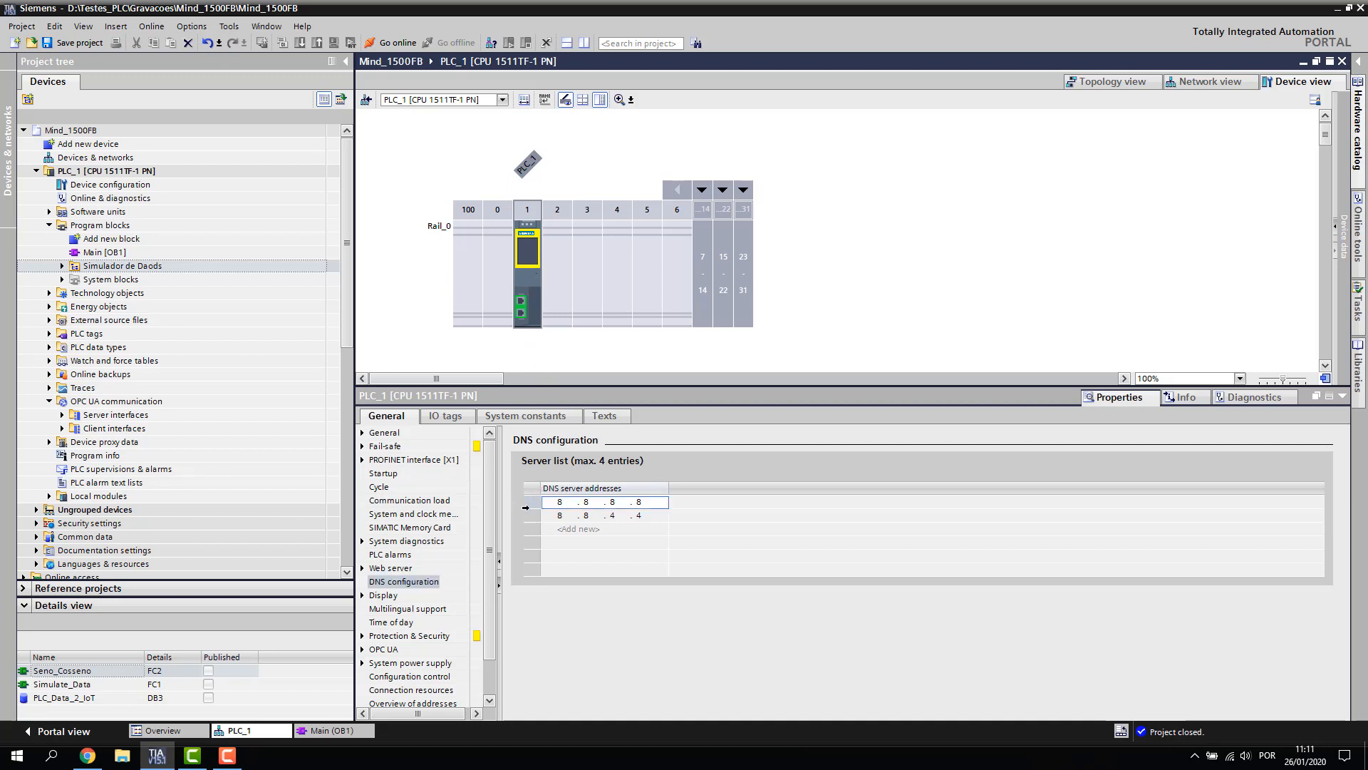
pyautogui.click(528, 515)
pyautogui.click(526, 502)
pyautogui.click(531, 278)
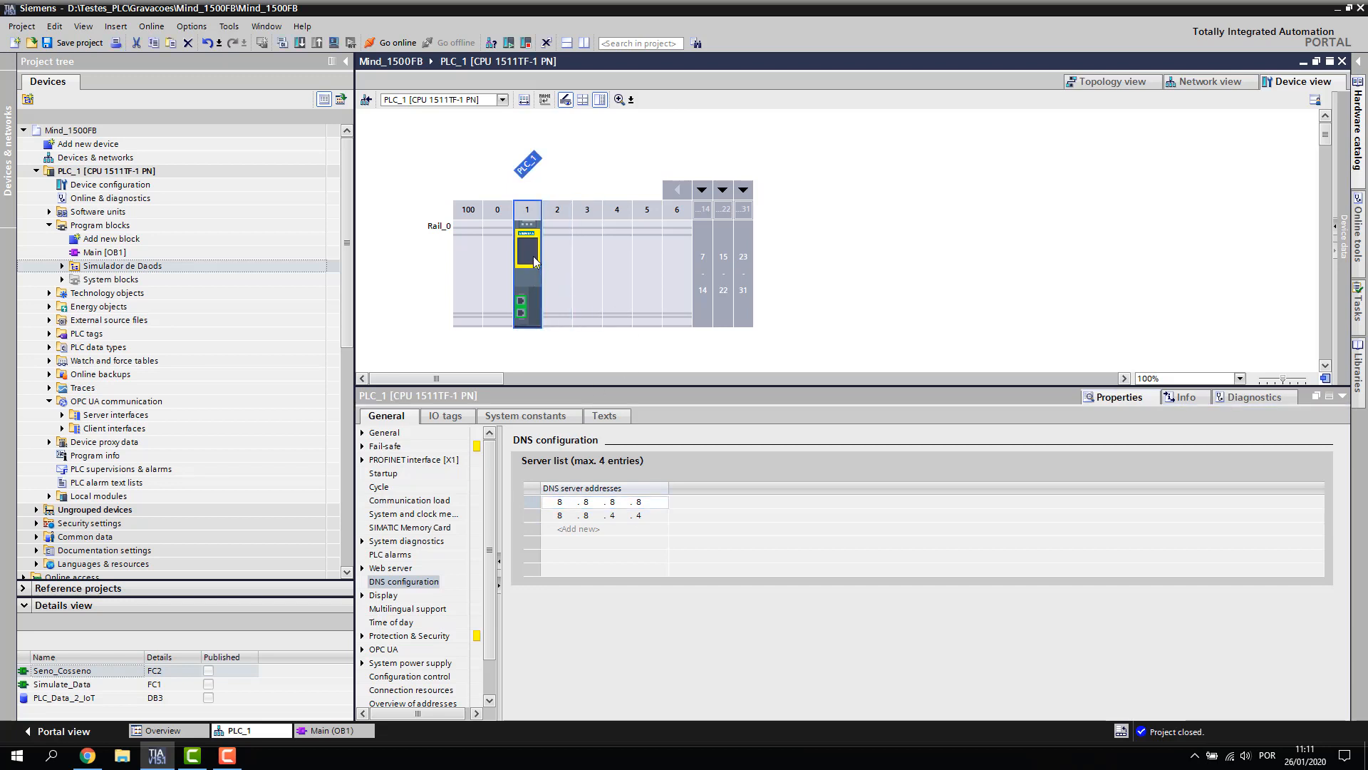
pyautogui.click(533, 502)
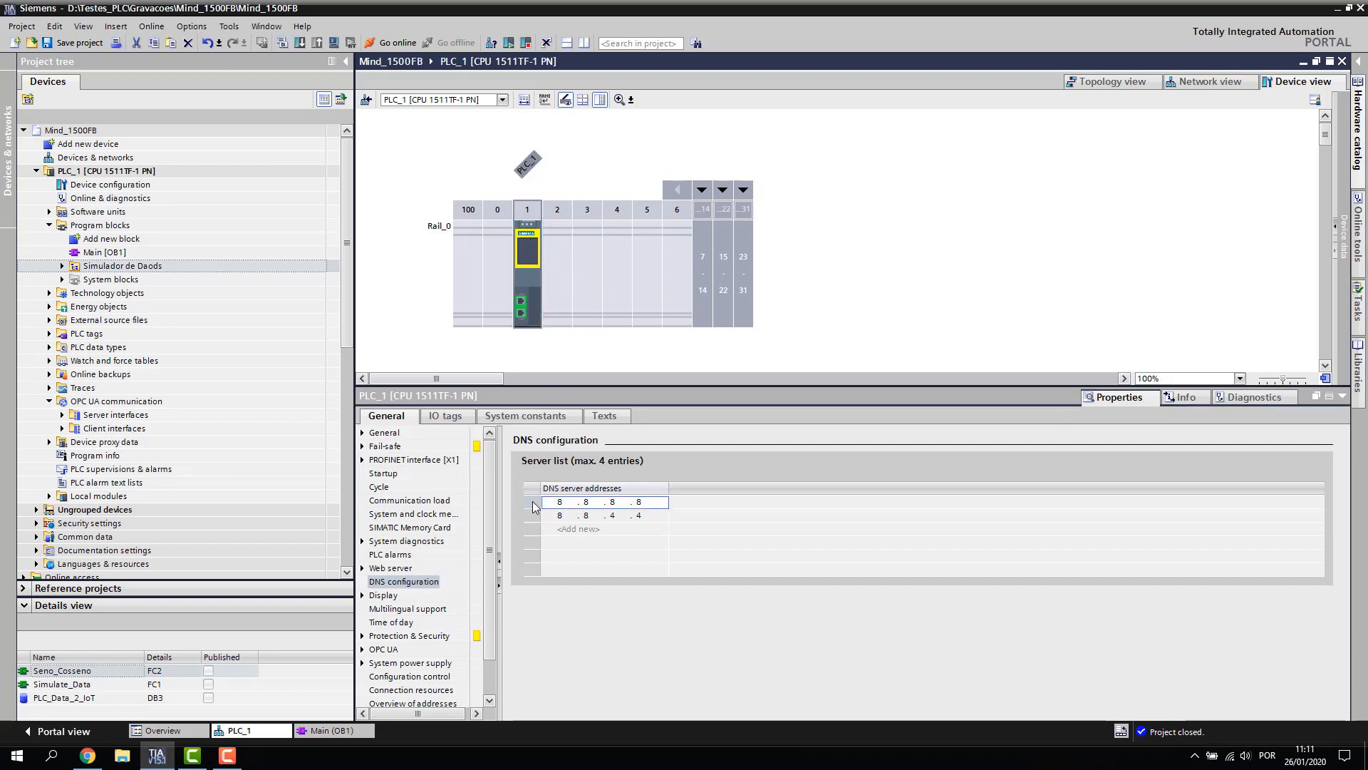
pyautogui.click(528, 513)
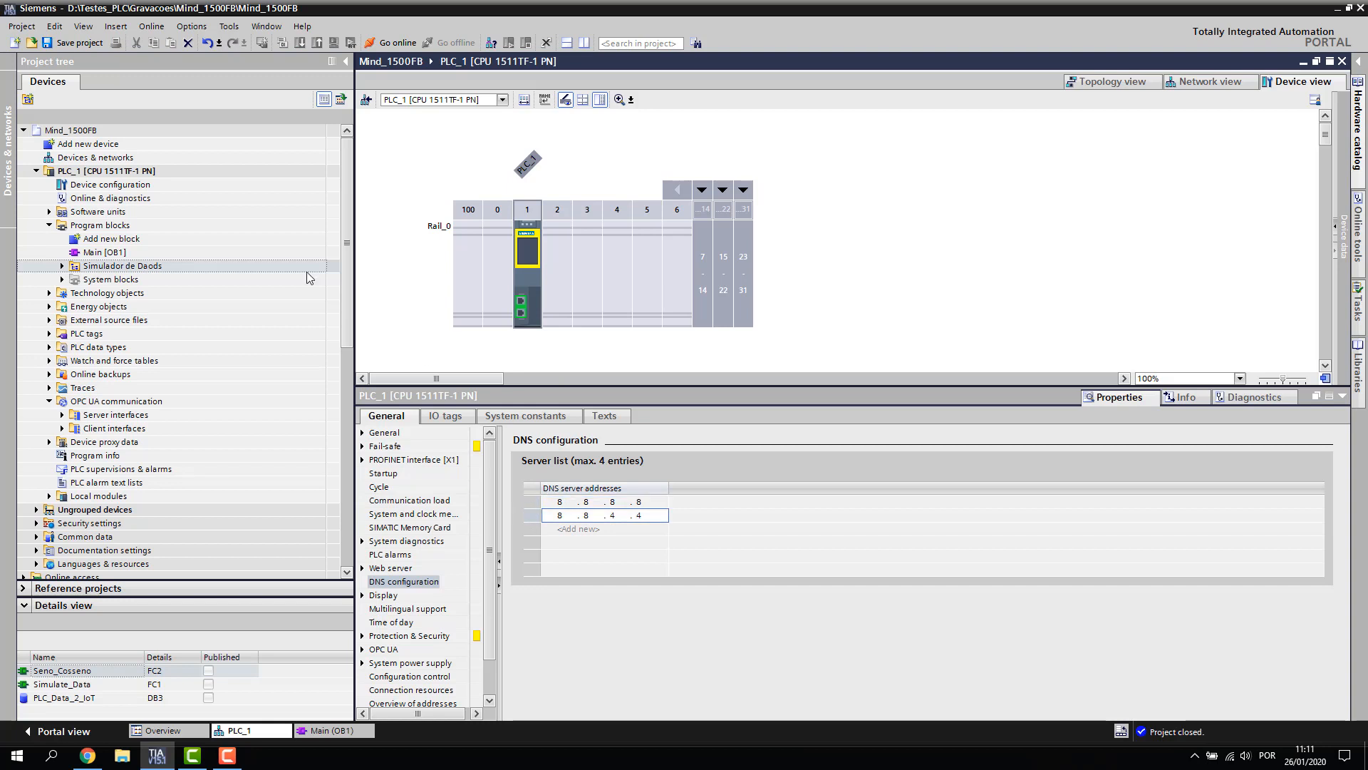
pyautogui.click(105, 253)
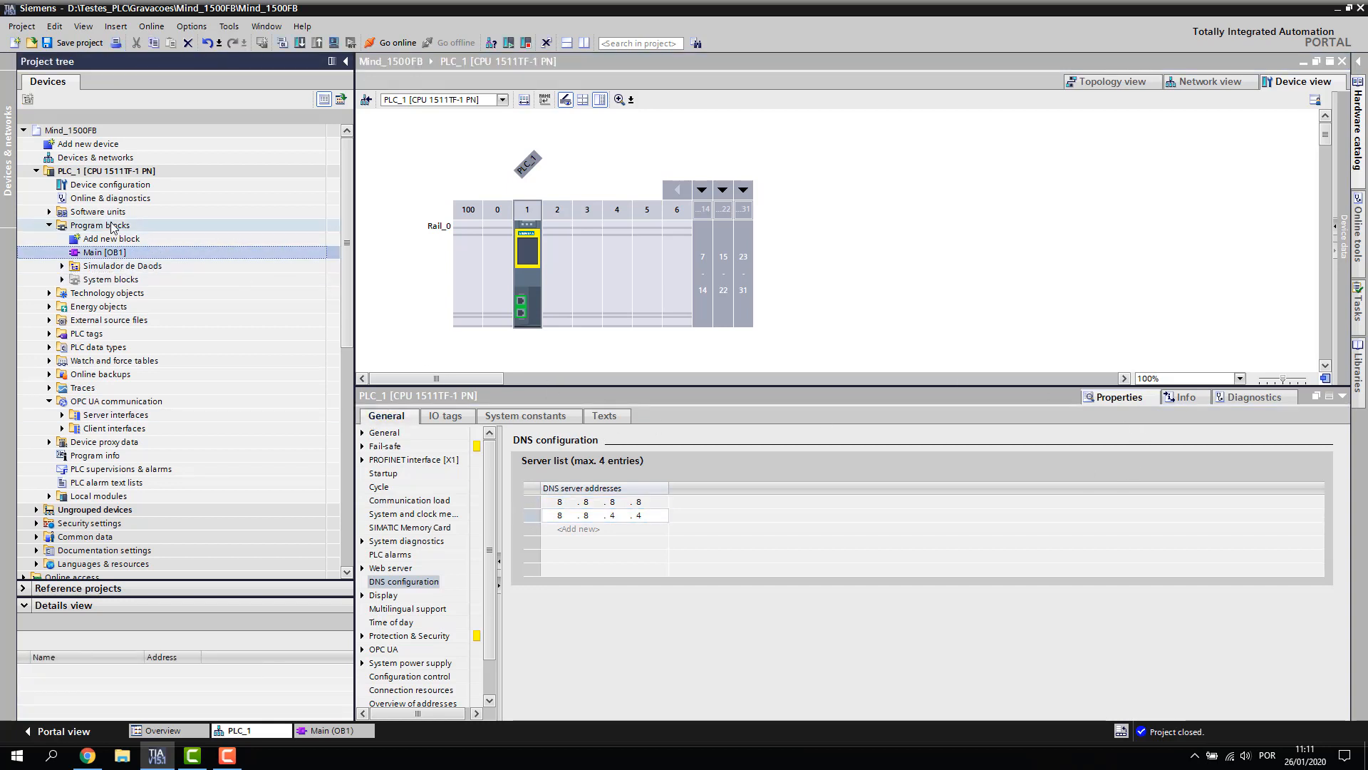
# Save the Mind_1500FB project after cancelling an accidental folder rename
pyautogui.click(100, 268)
pyautogui.click(105, 267)
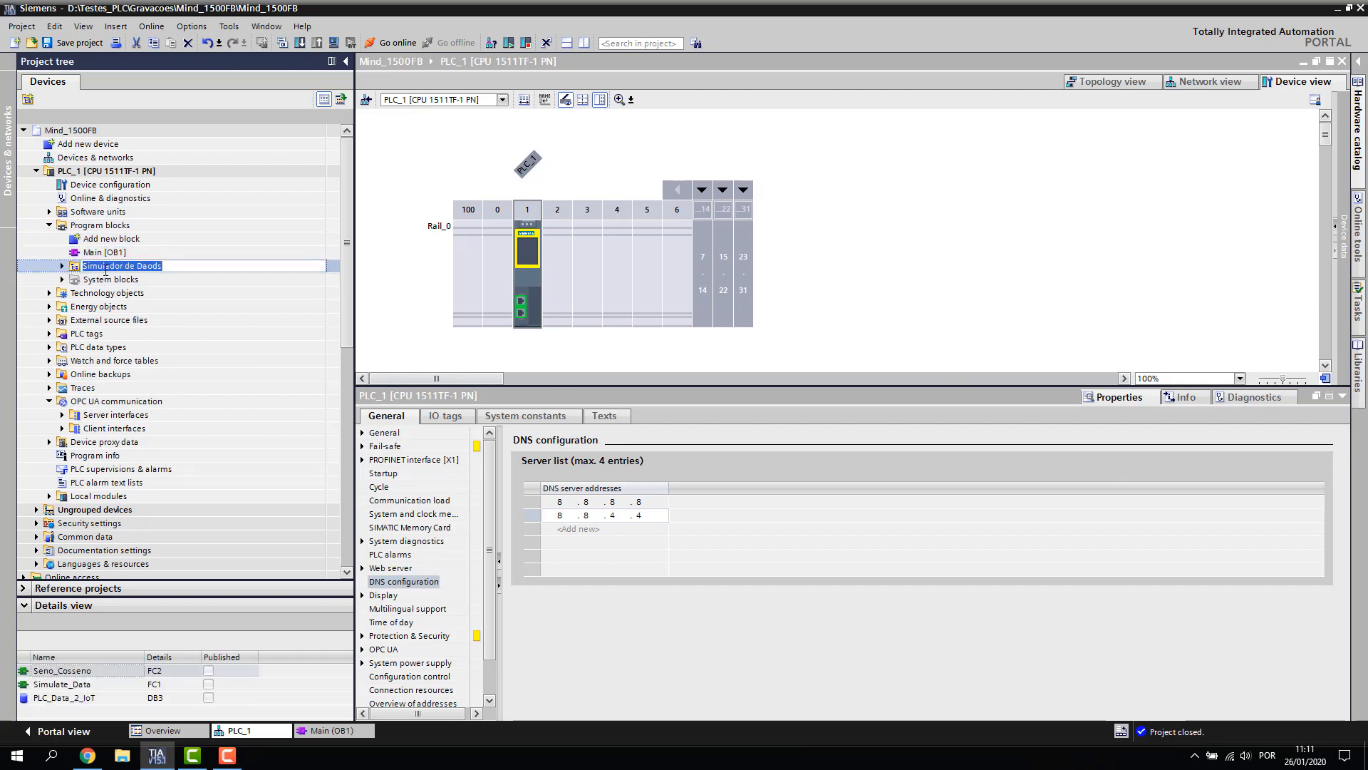
pyautogui.press('Escape')
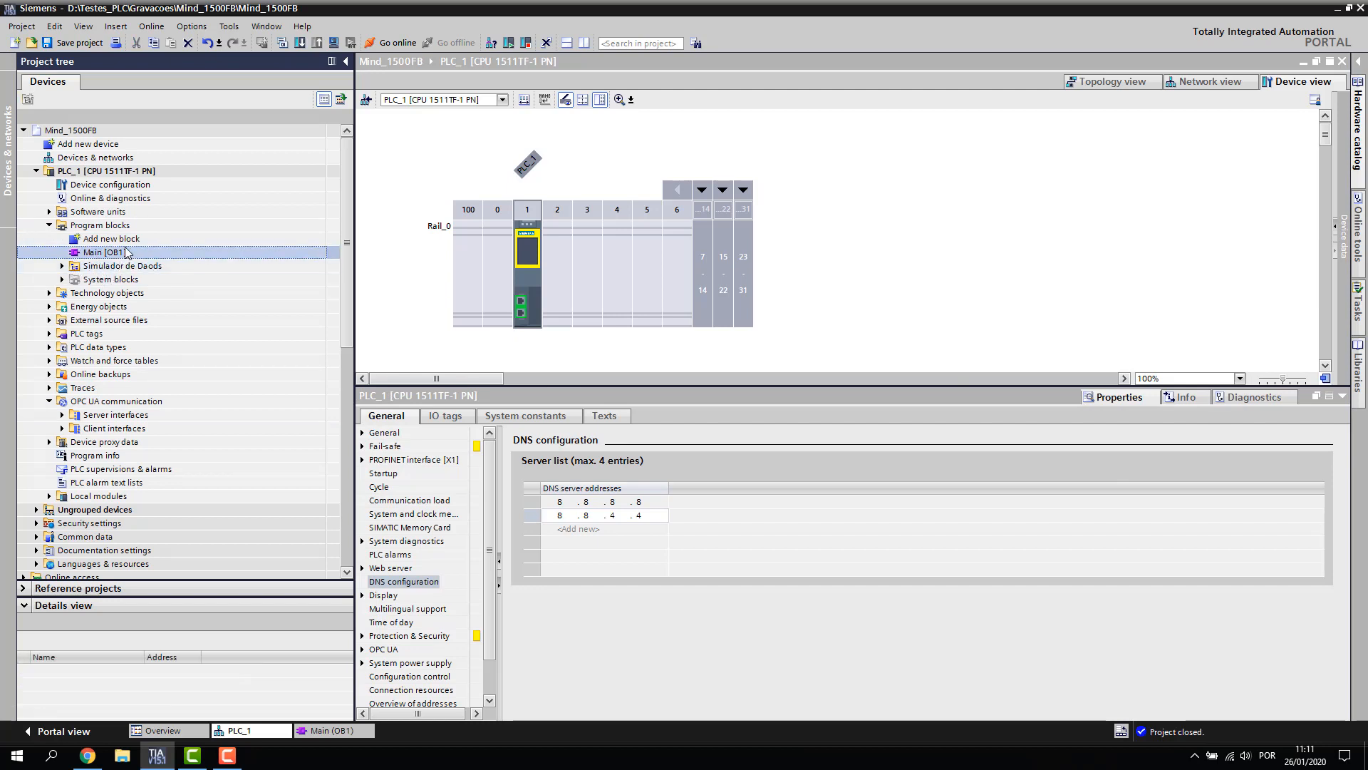
pyautogui.moveTo(354, 140); pyautogui.dragTo(308, 140)
pyautogui.click(74, 45)
# Enlarge the Global libraries section in the Libraries task card and browse for a global library
pyautogui.click(1358, 81)
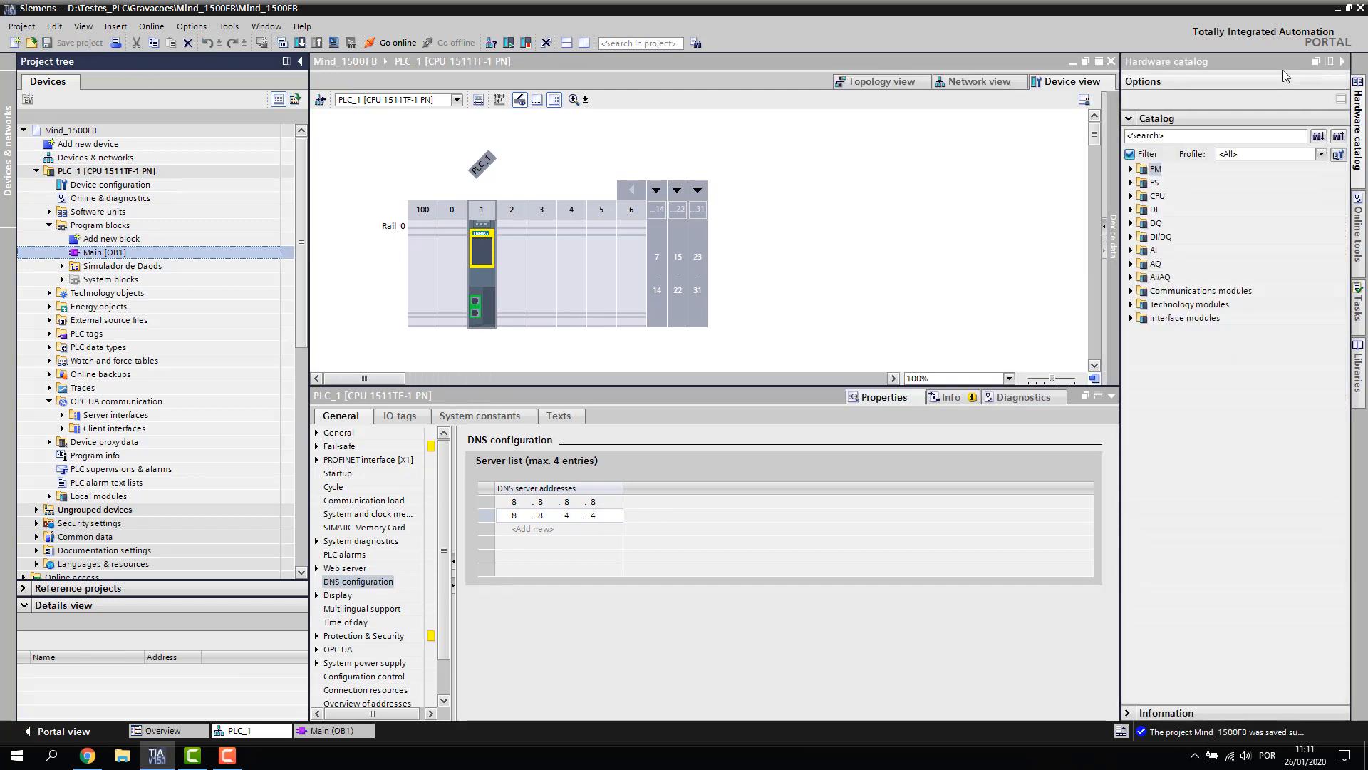
pyautogui.click(1359, 364)
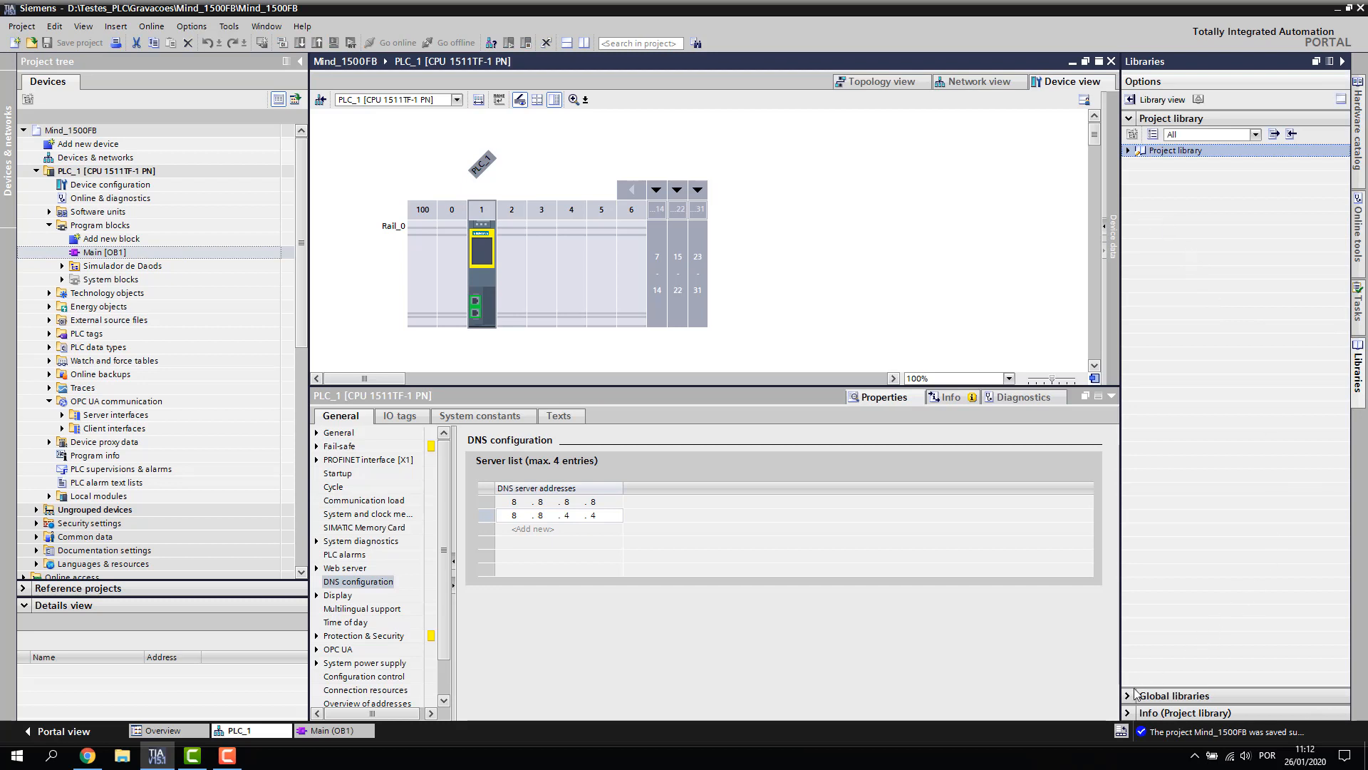
pyautogui.click(1176, 695)
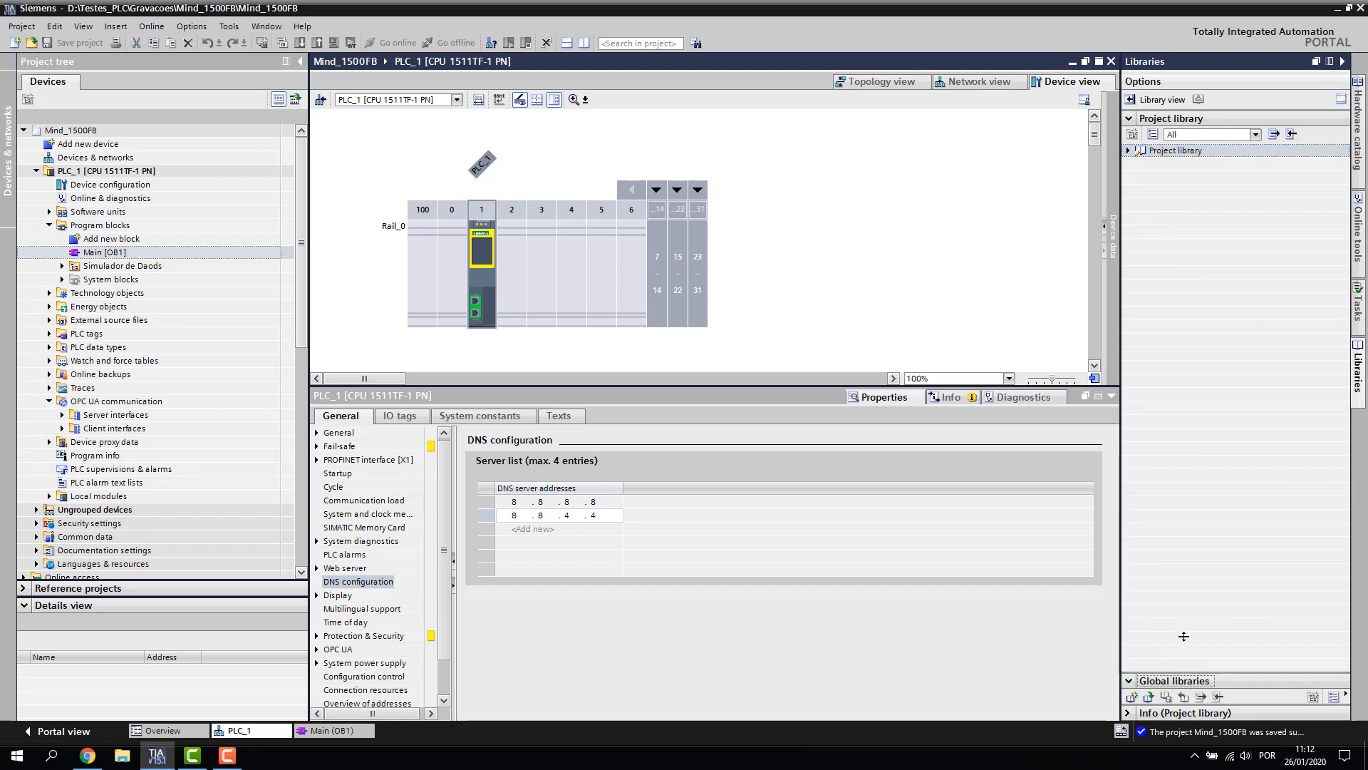
pyautogui.moveTo(1184, 636); pyautogui.dragTo(1174, 310)
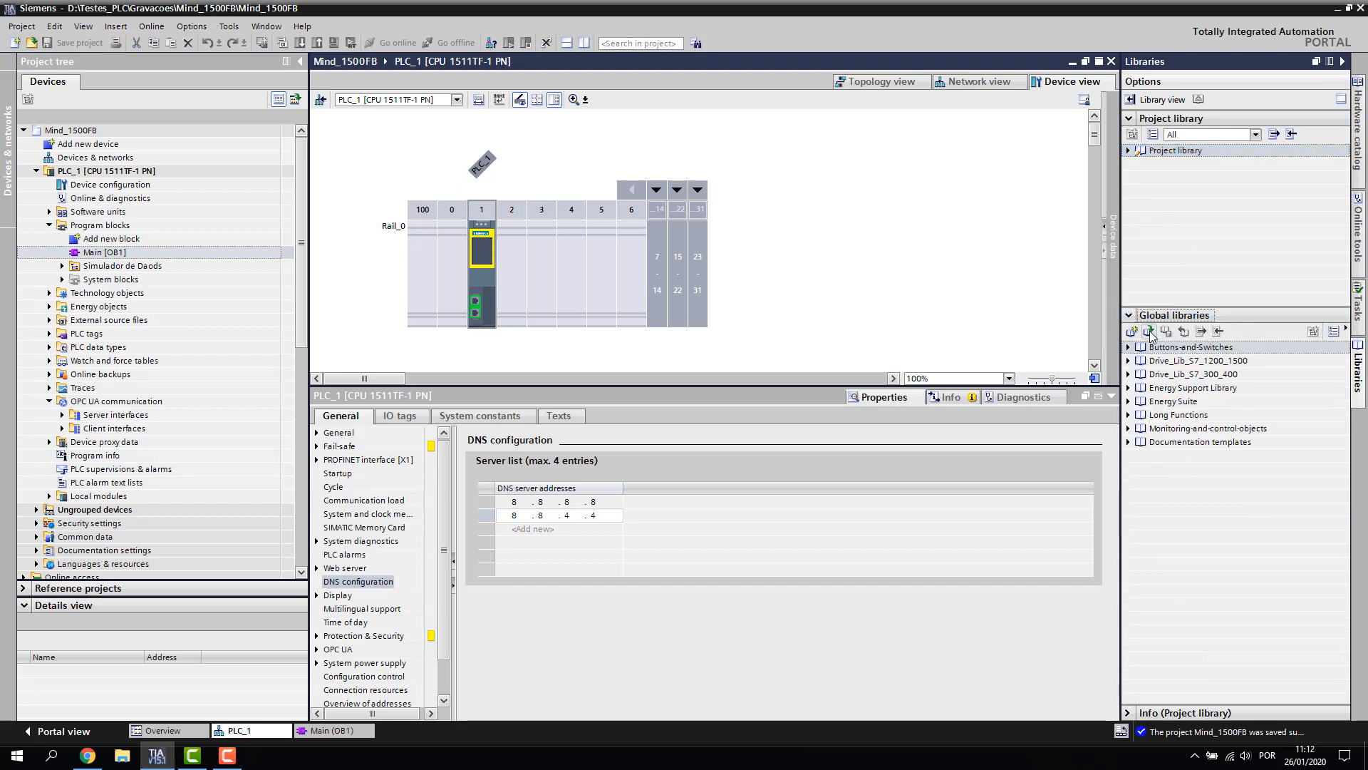
pyautogui.click(1149, 332)
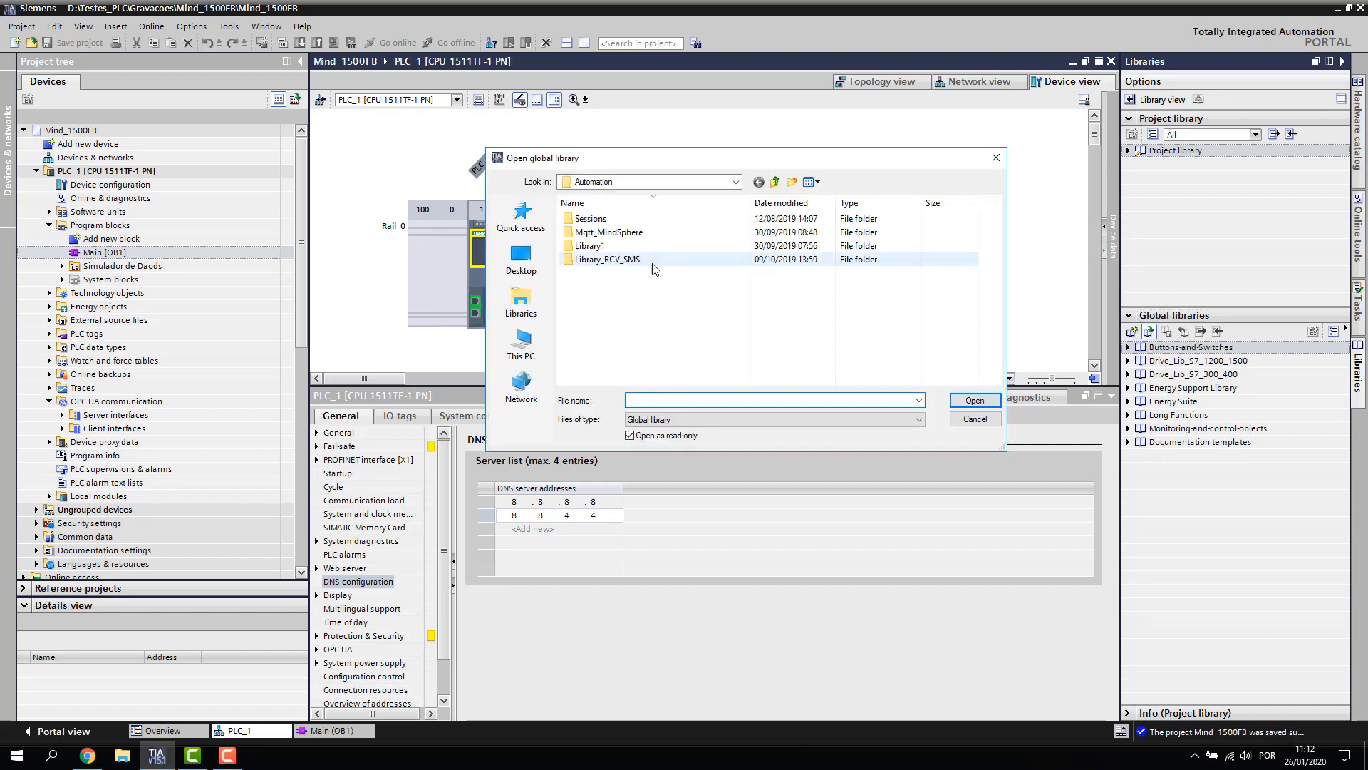
# Browse through the 109756878_MindConnectFBV15.1_Lib_v33 folders and open the MindConnectFB_Lib_V15.1 library file
pyautogui.doubleClick(609, 231)
pyautogui.doubleClick(642, 219)
pyautogui.doubleClick(670, 219)
pyautogui.doubleClick(672, 220)
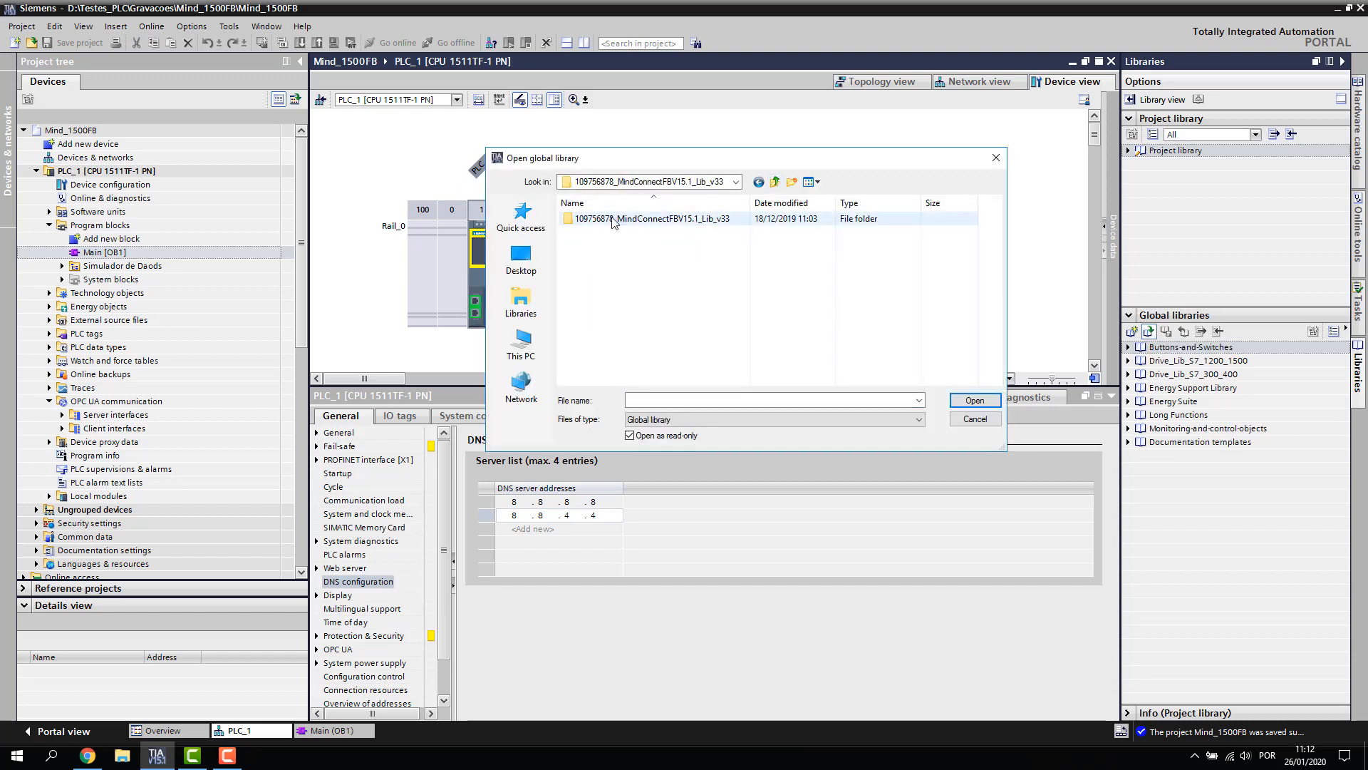
pyautogui.doubleClick(625, 219)
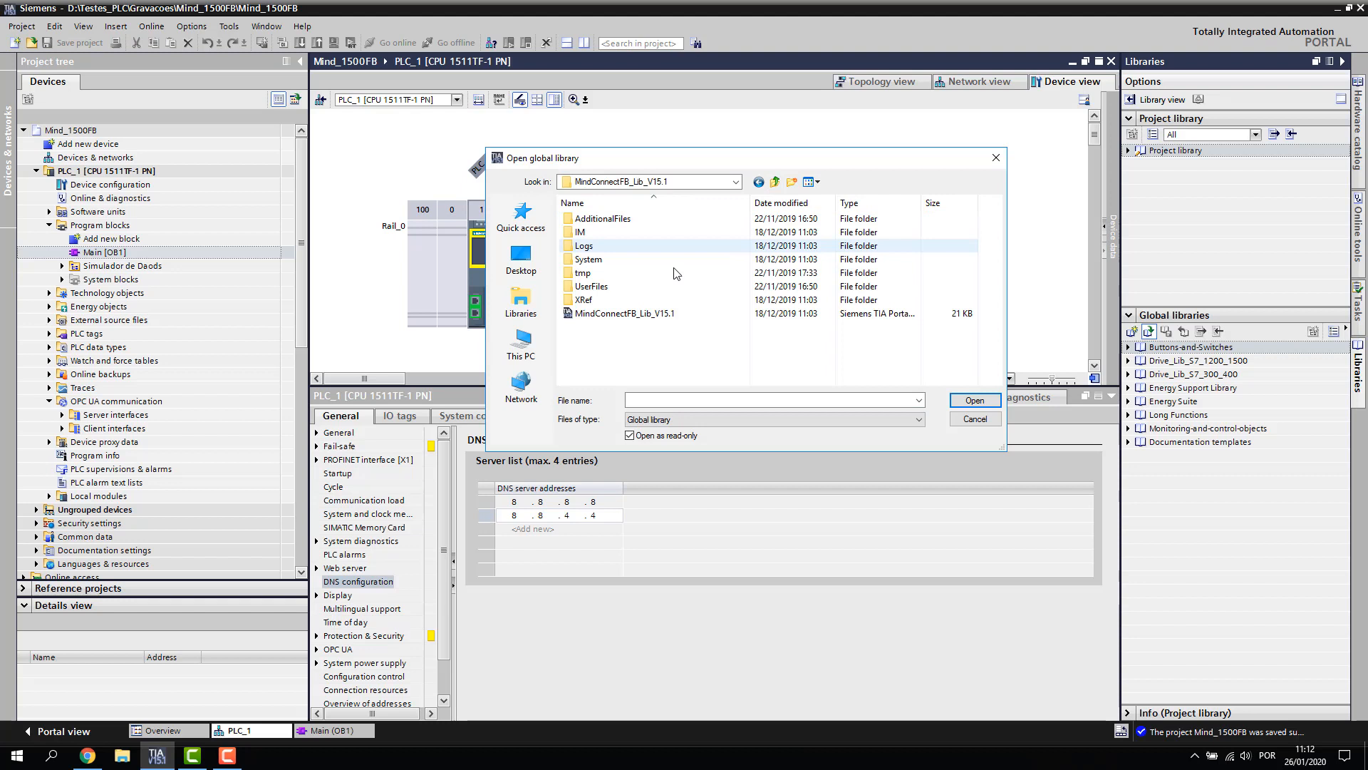
pyautogui.click(641, 313)
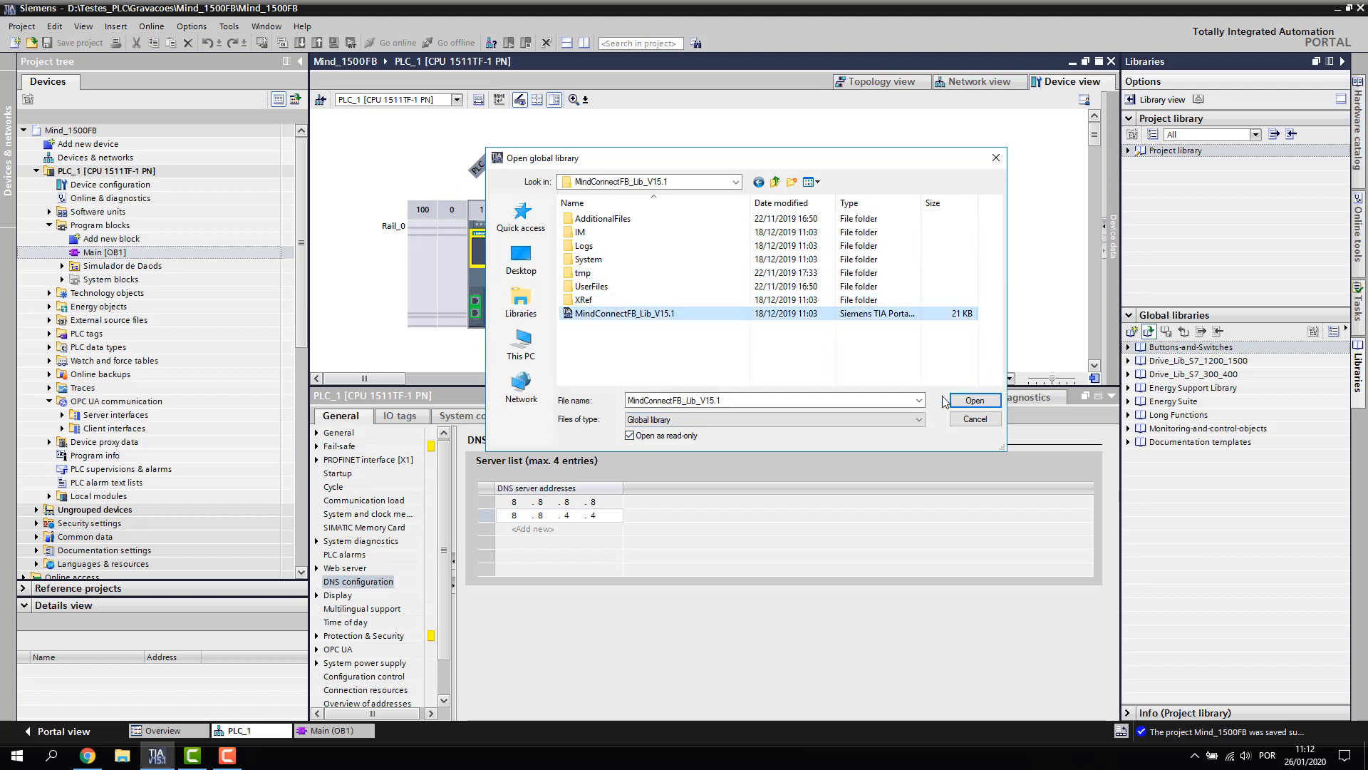
pyautogui.click(967, 402)
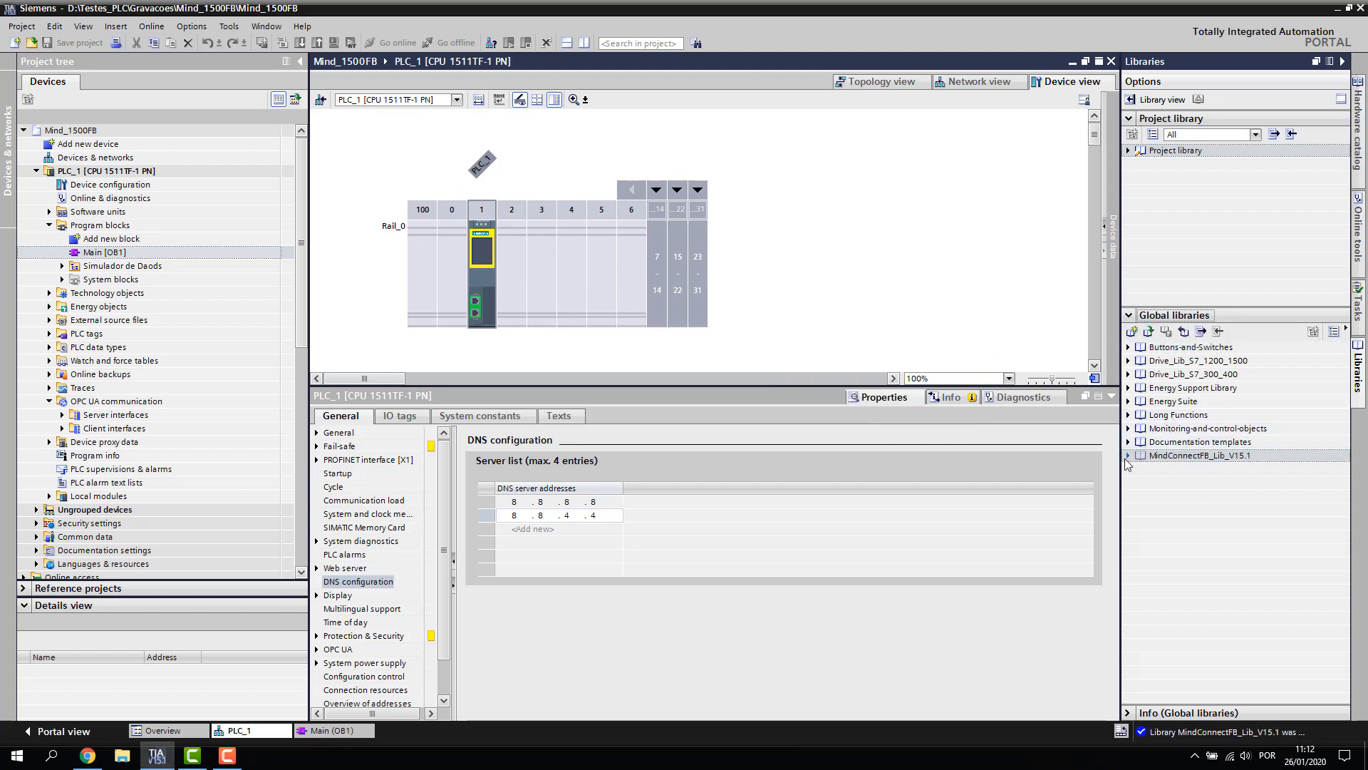
# Expand the MindConnectFB library's Types down to MCFB_Library's MCFB_CollectDataSource
pyautogui.click(1127, 455)
pyautogui.click(1140, 469)
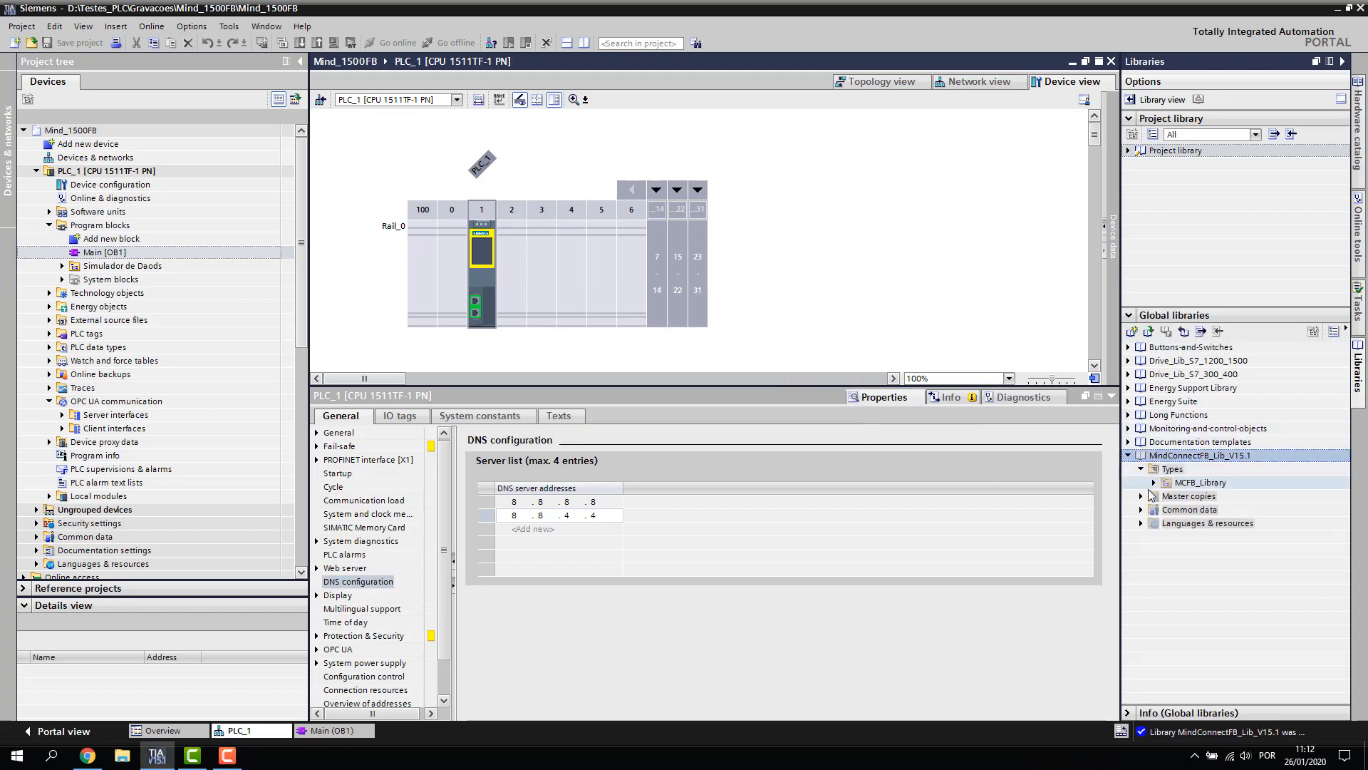
pyautogui.click(1153, 482)
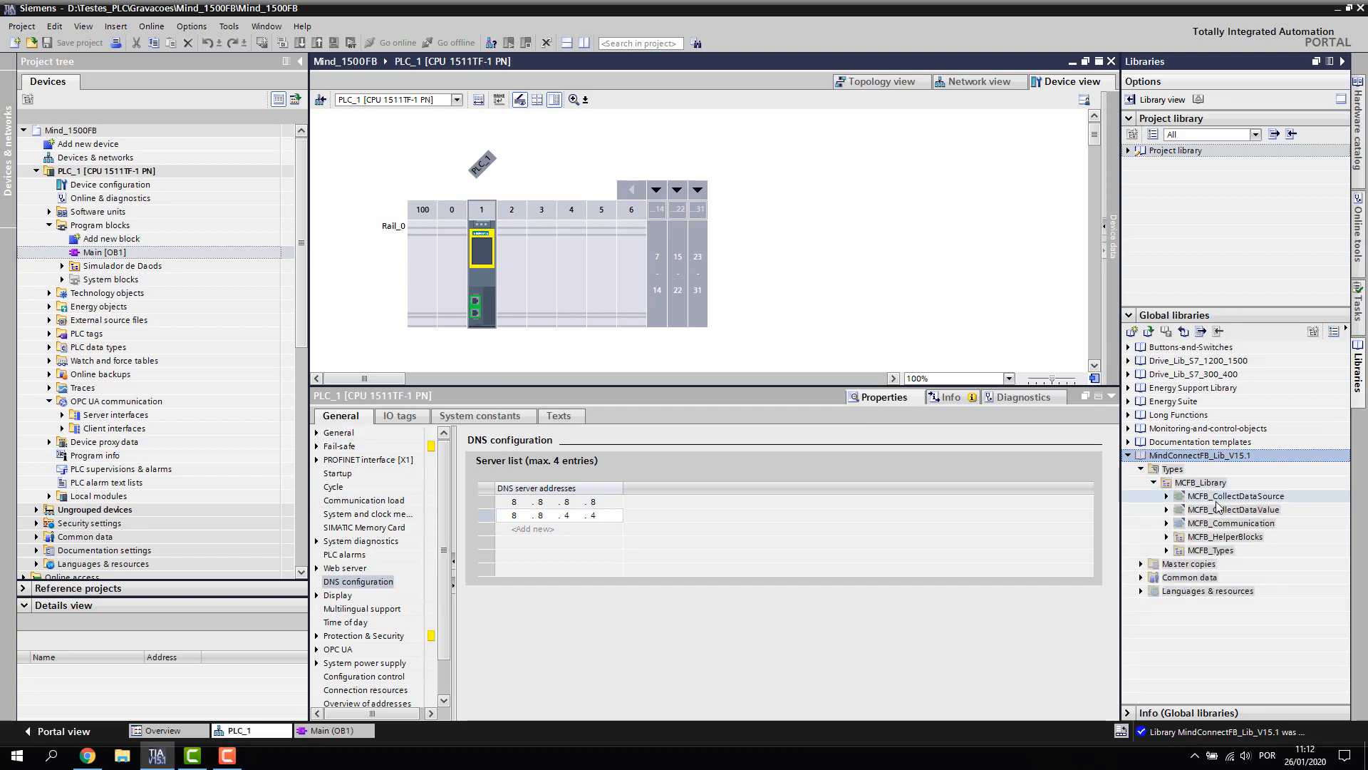
pyautogui.click(1196, 497)
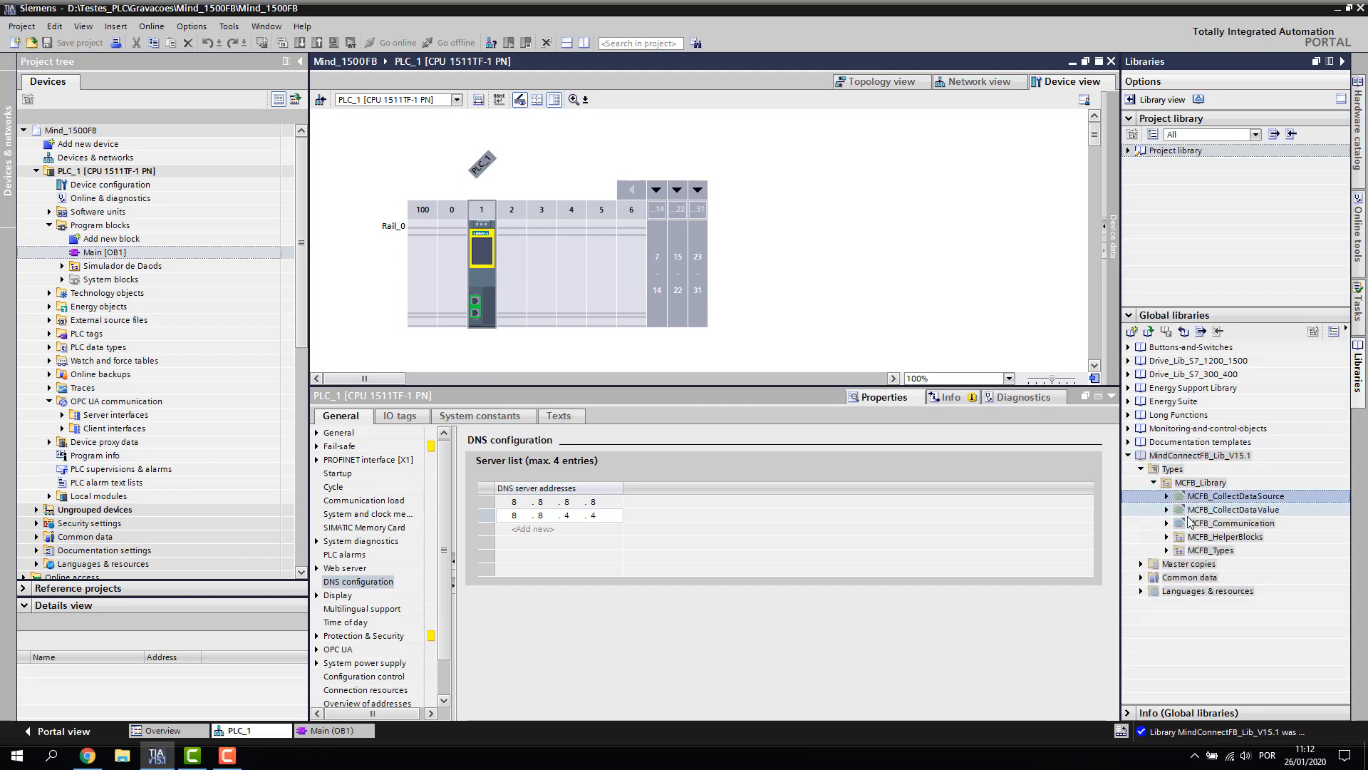
# Review MCFB_HelperBlocks and MCFB_Types, then copy MCFB_Library into Program blocks
pyautogui.click(1167, 537)
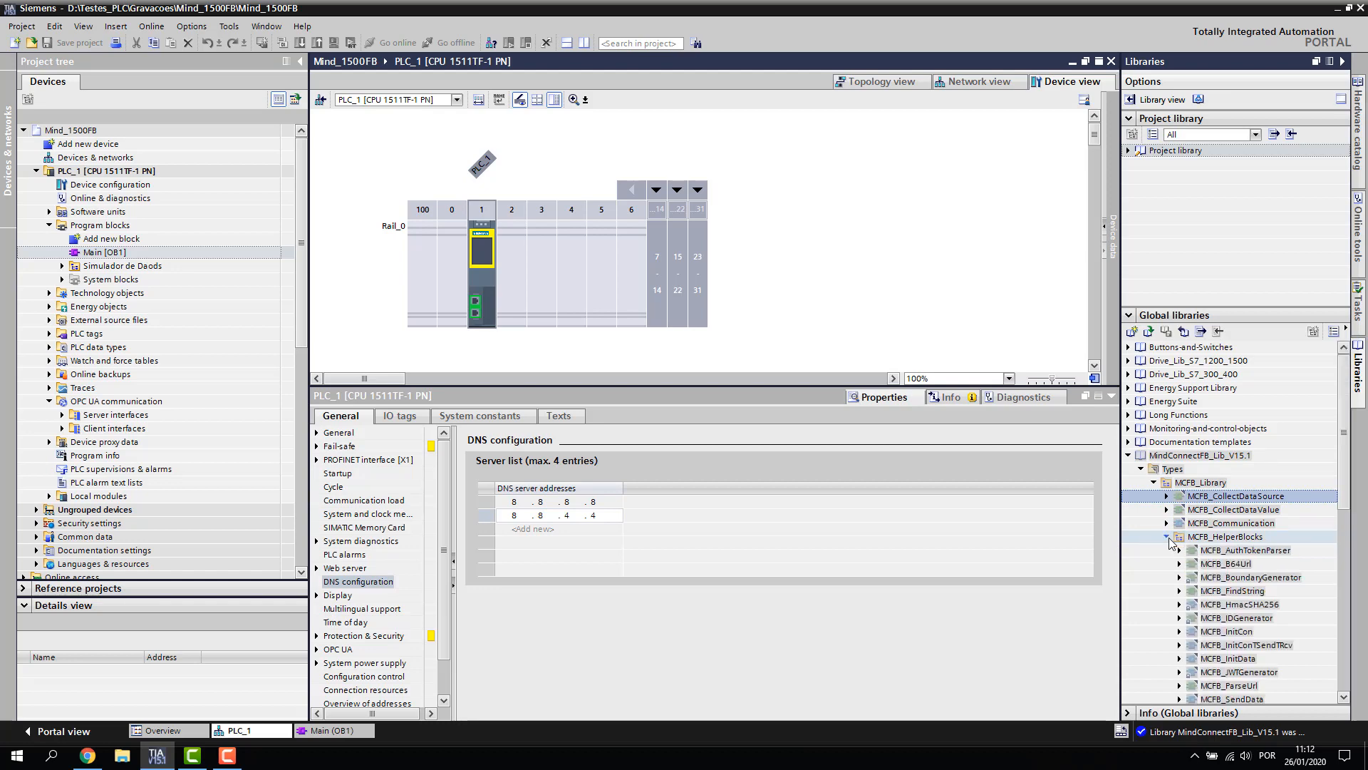
pyautogui.scroll(-4, 1169, 545)
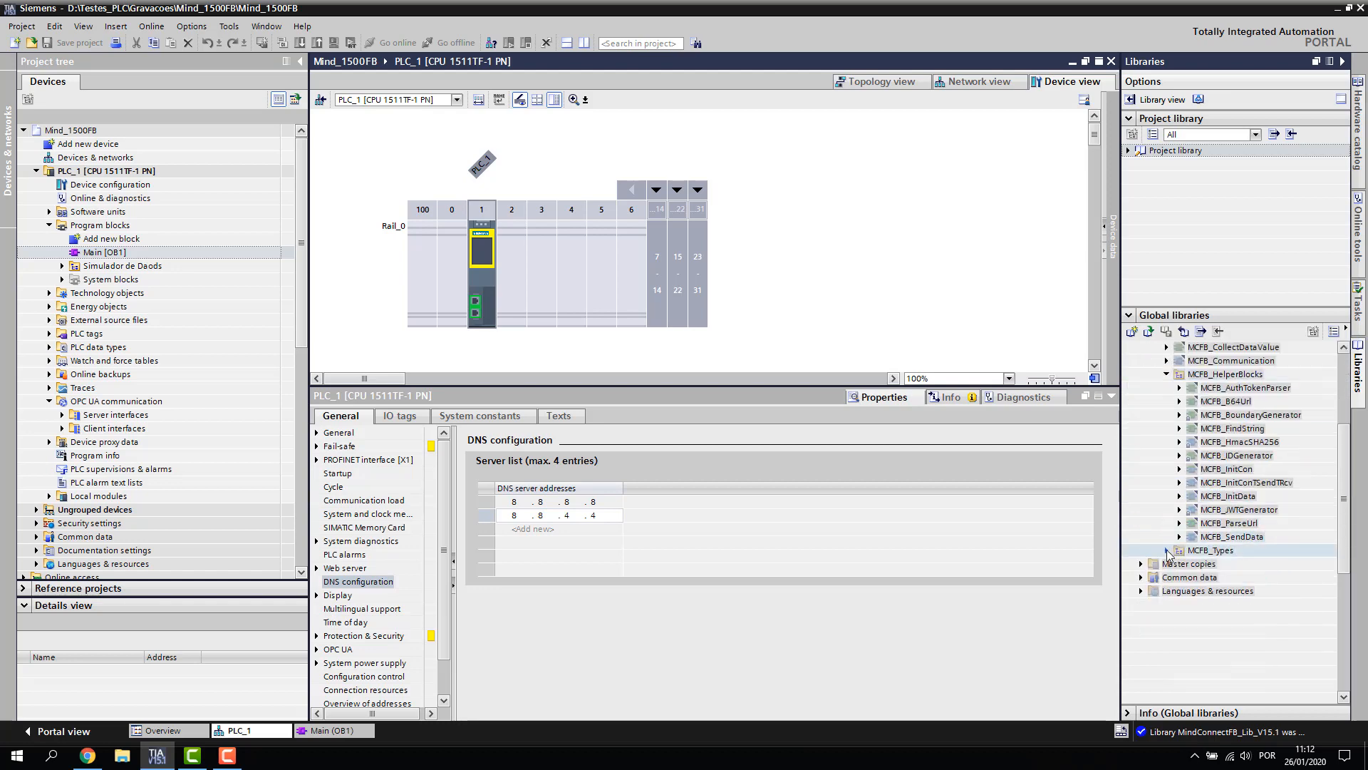
pyautogui.click(1167, 551)
pyautogui.scroll(2, 1169, 391)
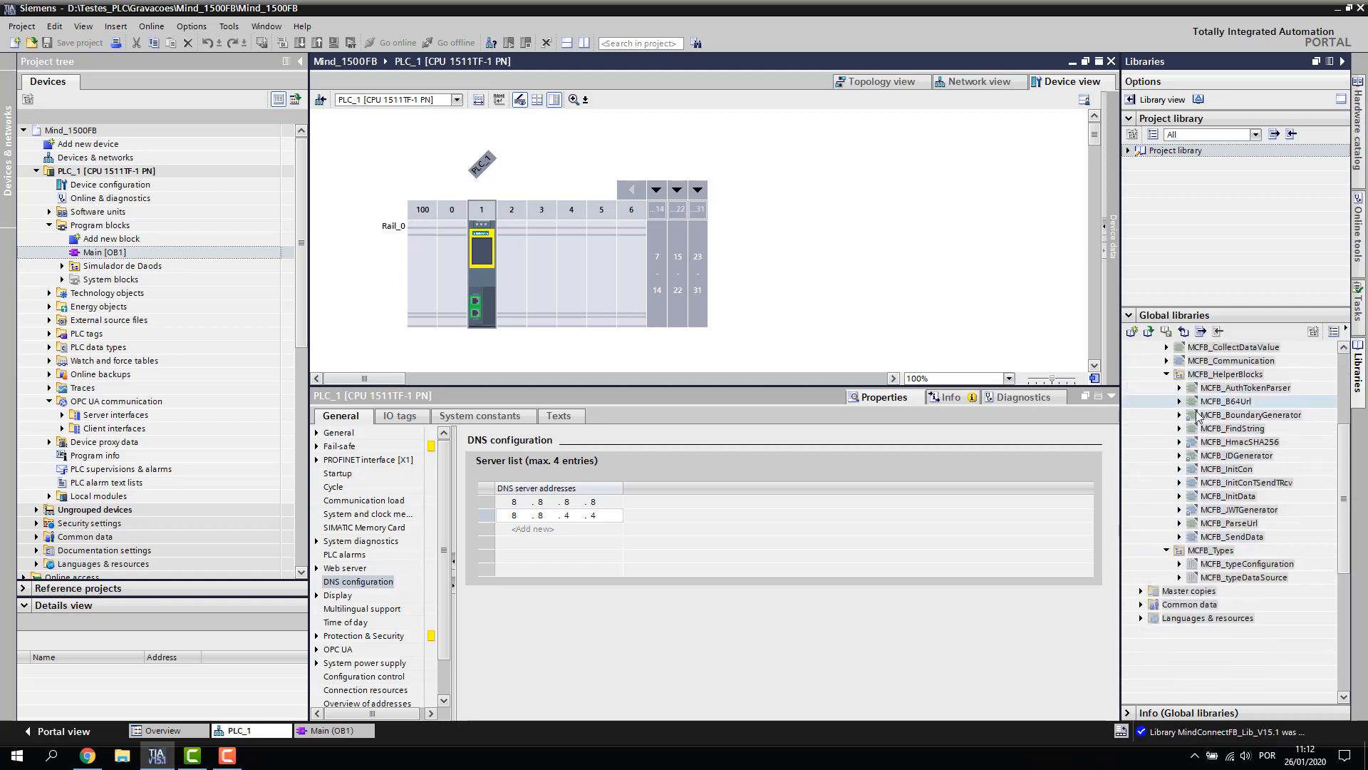
pyautogui.click(1154, 360)
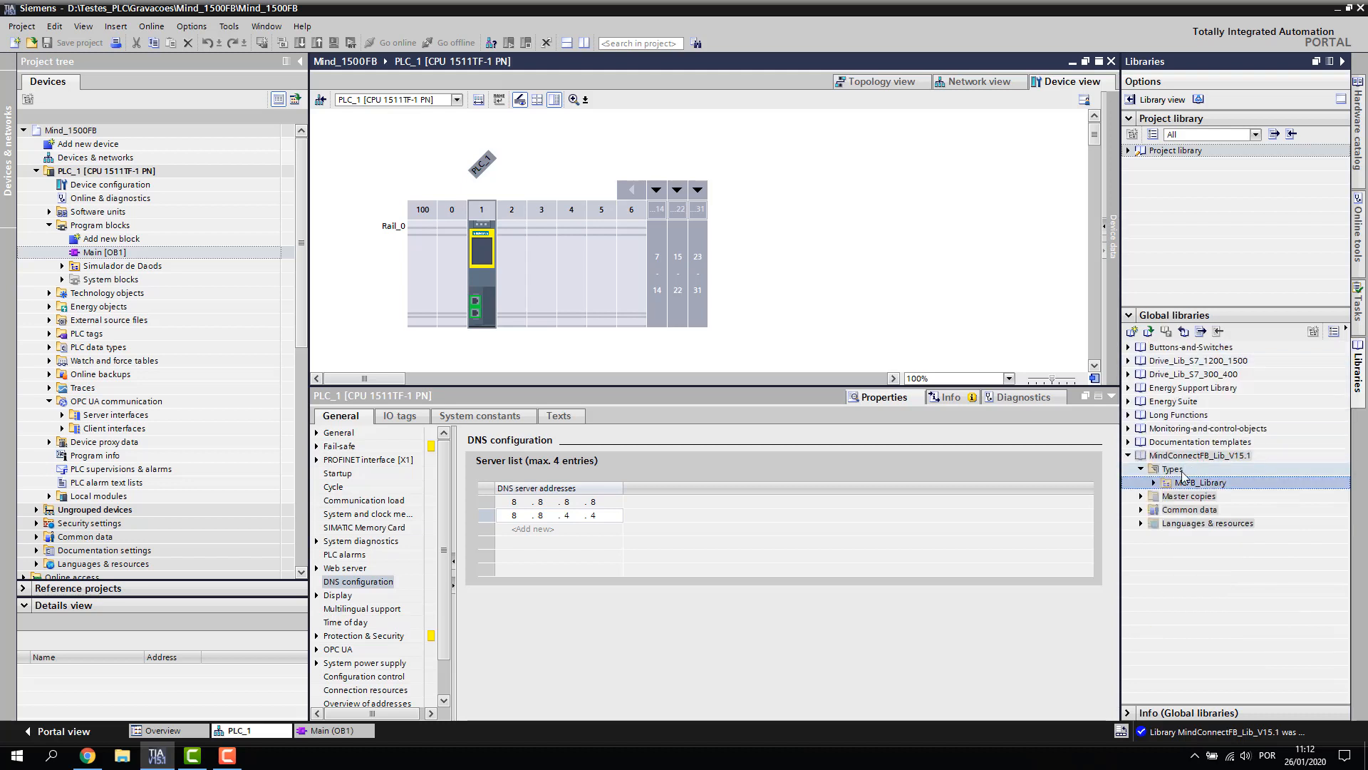
pyautogui.moveTo(1191, 488); pyautogui.dragTo(93, 226)
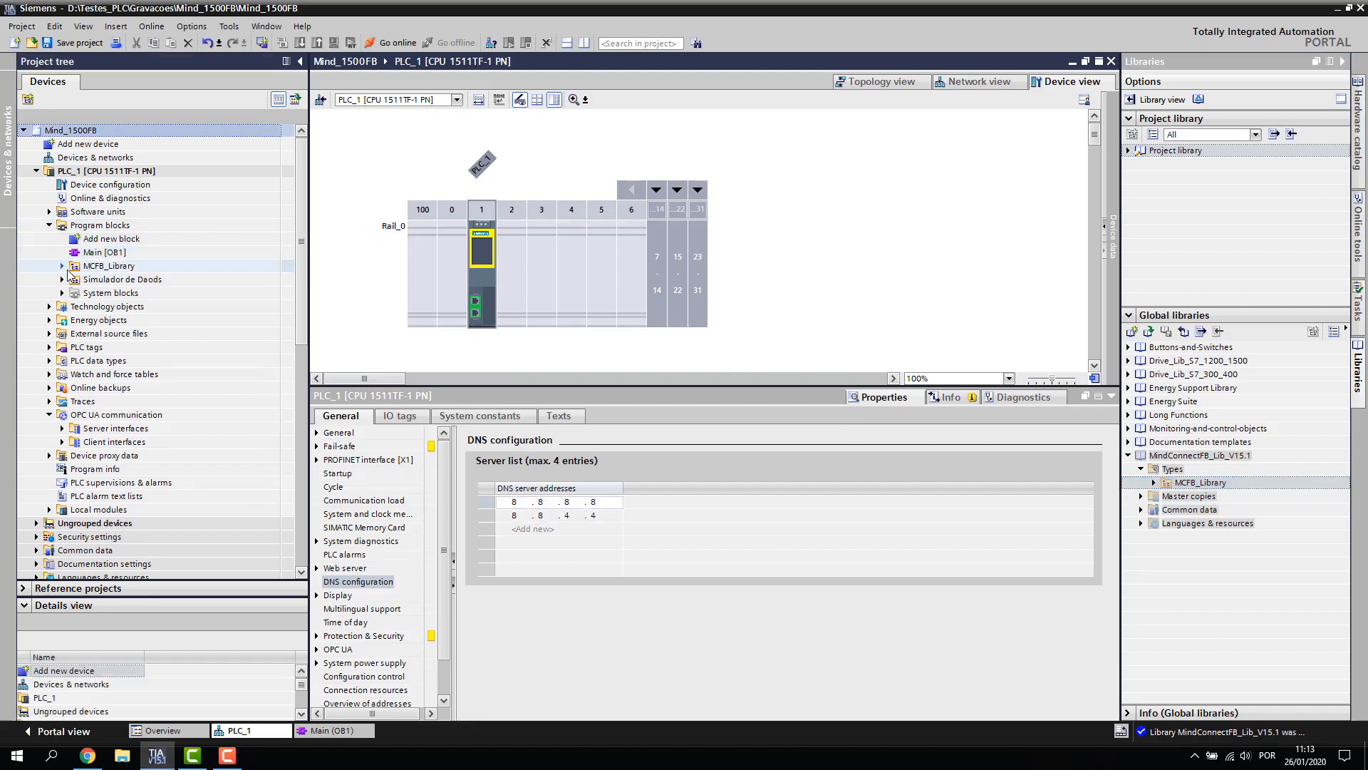
# Review the MCFB_Library blocks and helper blocks copied into Program blocks
pyautogui.click(62, 266)
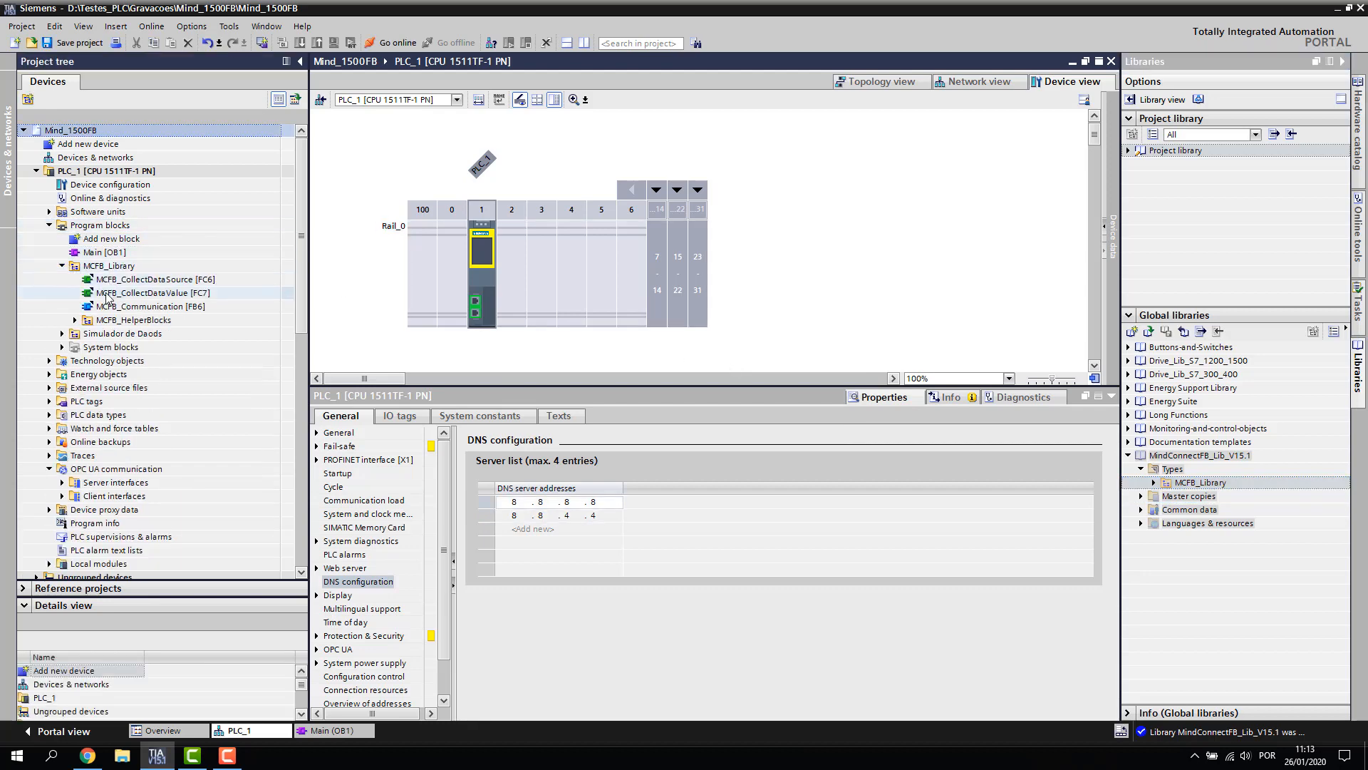
pyautogui.click(75, 320)
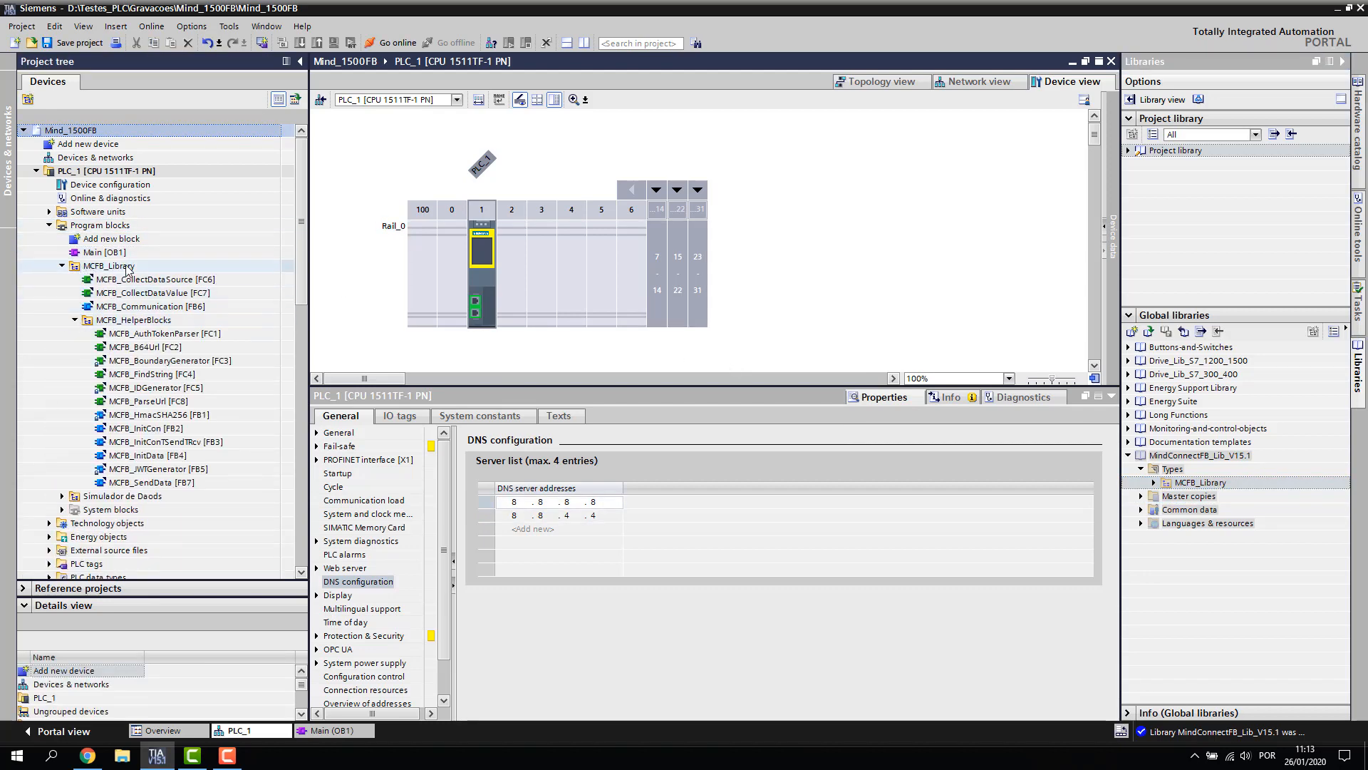
pyautogui.click(75, 320)
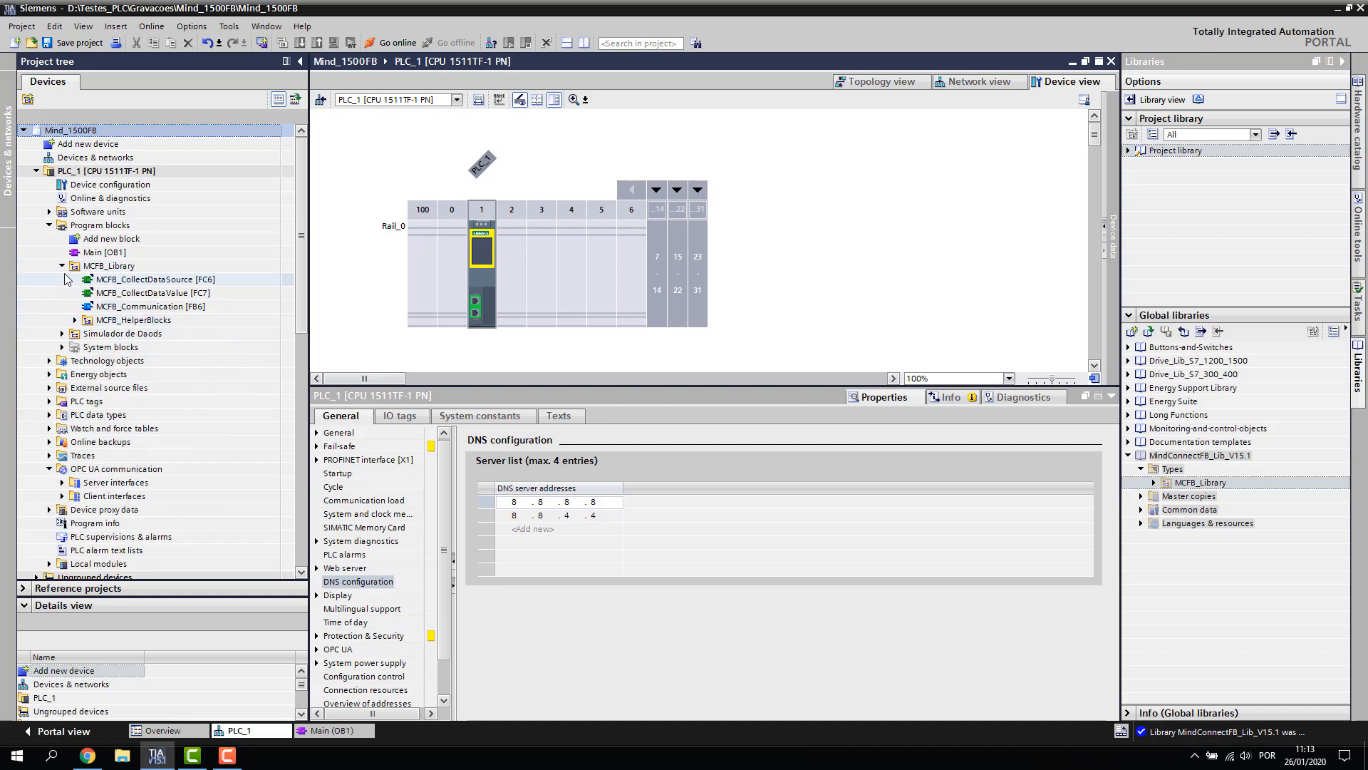
pyautogui.click(62, 266)
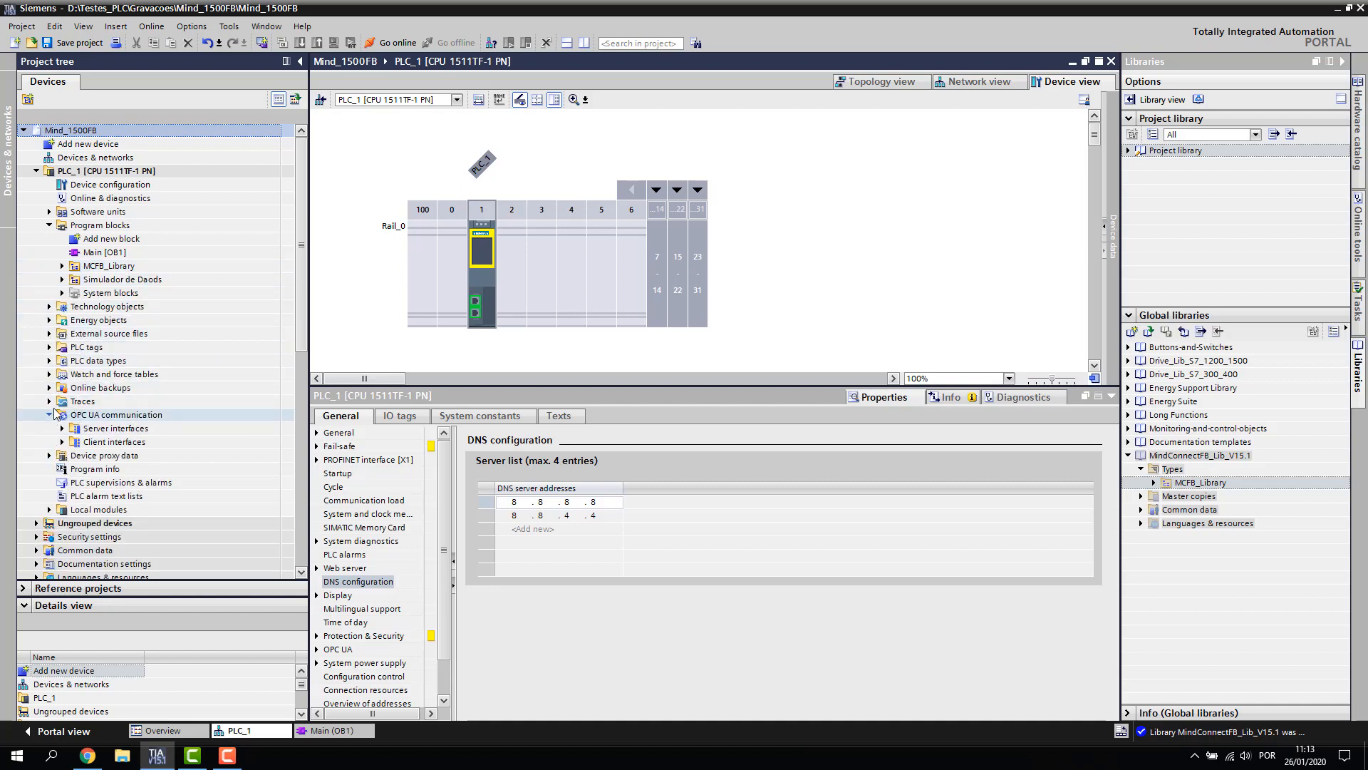
pyautogui.click(50, 414)
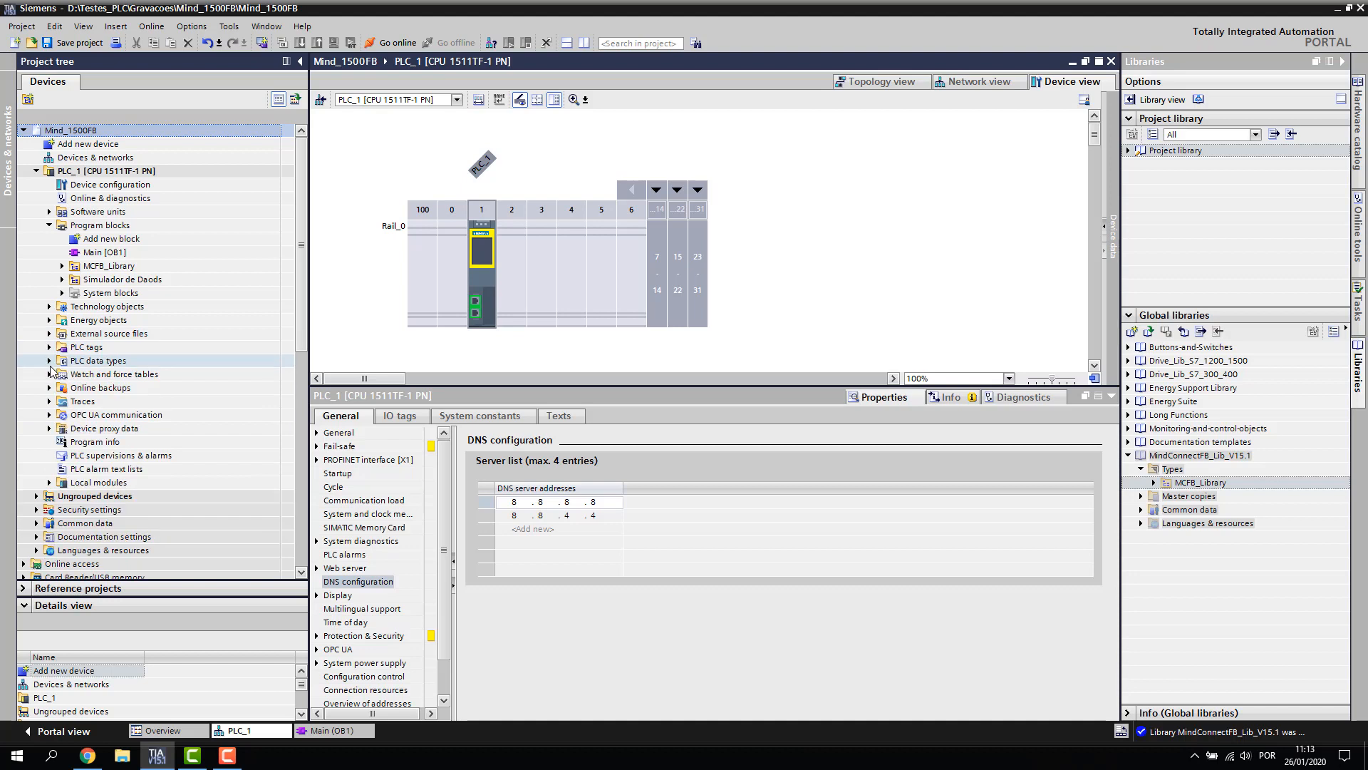
# Inspect the copied PLC data types MCFB_typeConfiguration and MCFB_typeDataSource under MCFB_Types
pyautogui.click(49, 360)
pyautogui.click(62, 386)
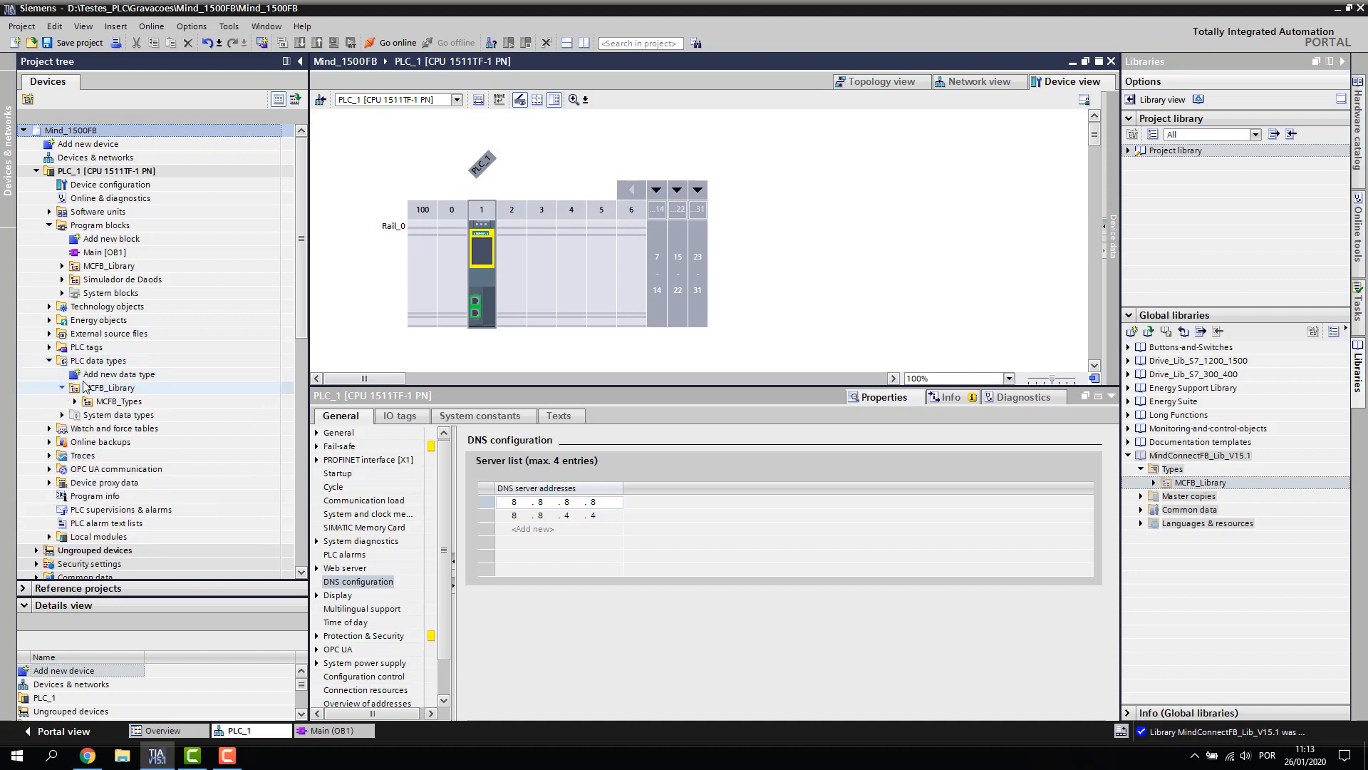
pyautogui.click(75, 401)
pyautogui.click(183, 414)
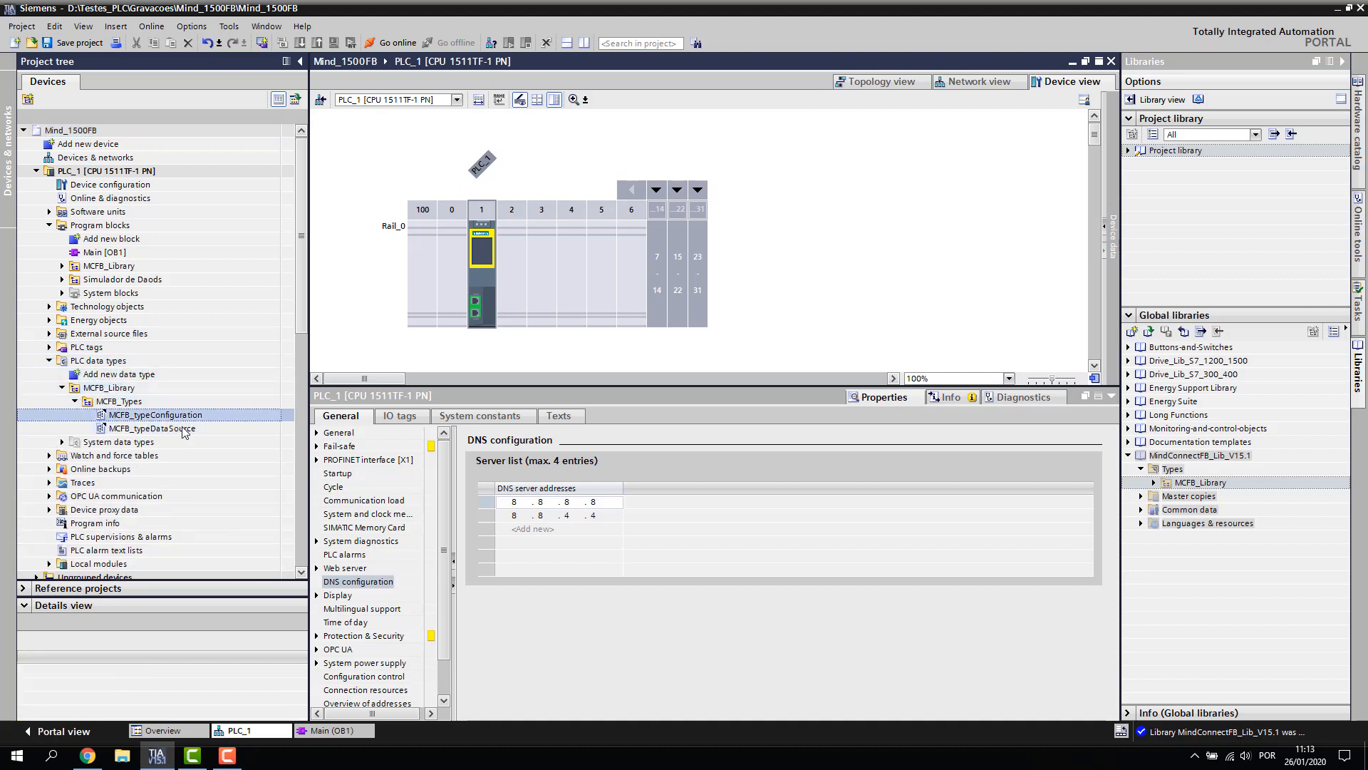
pyautogui.click(183, 429)
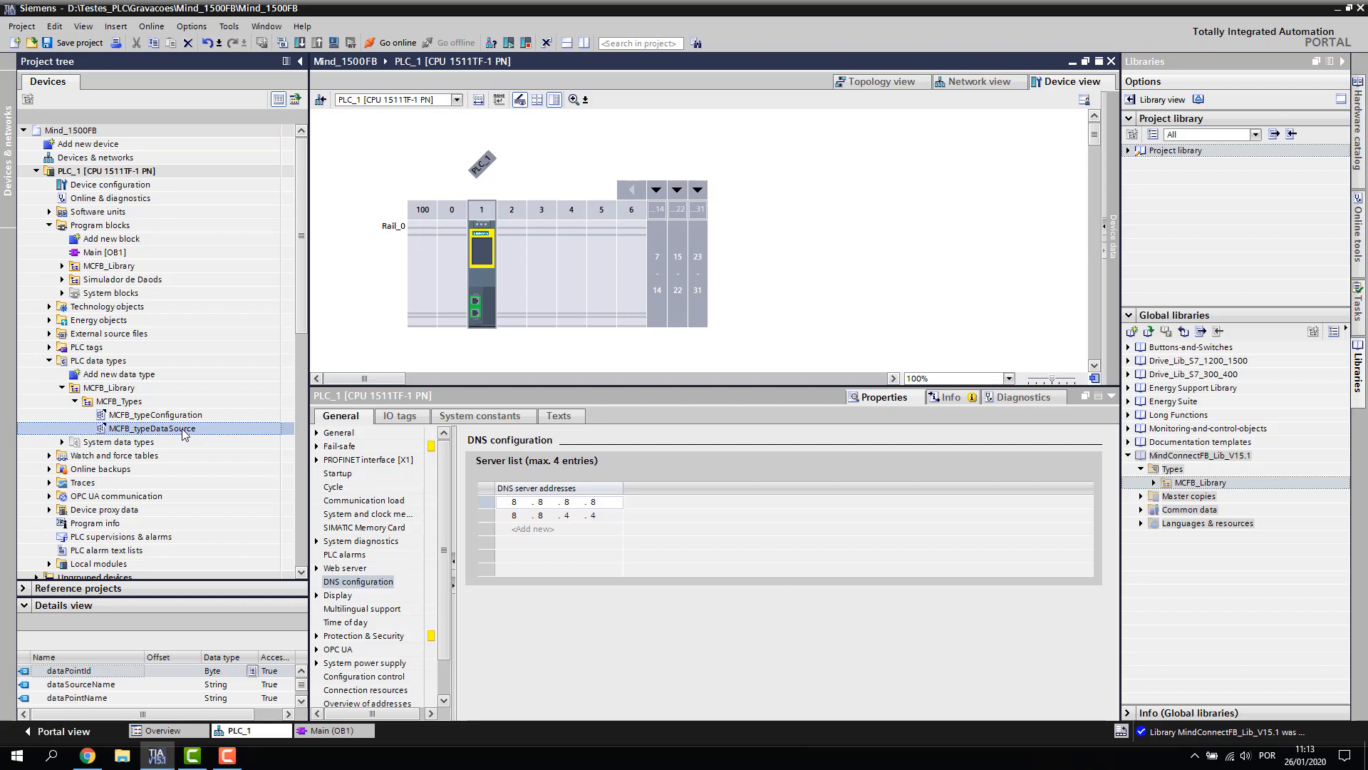
pyautogui.click(75, 401)
pyautogui.click(63, 389)
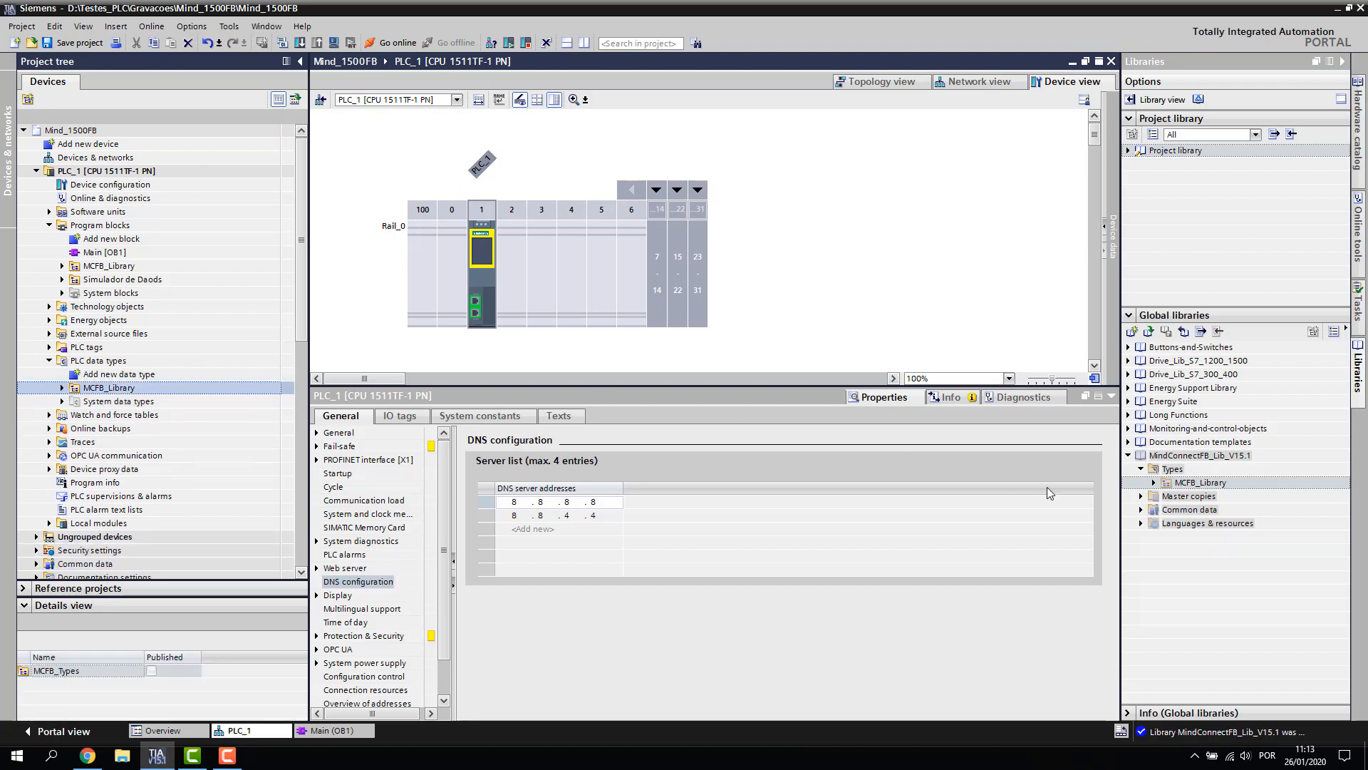
# Copy the MCFB_ErrorList and MCFB_Units master copies into the PLC project
pyautogui.click(1141, 496)
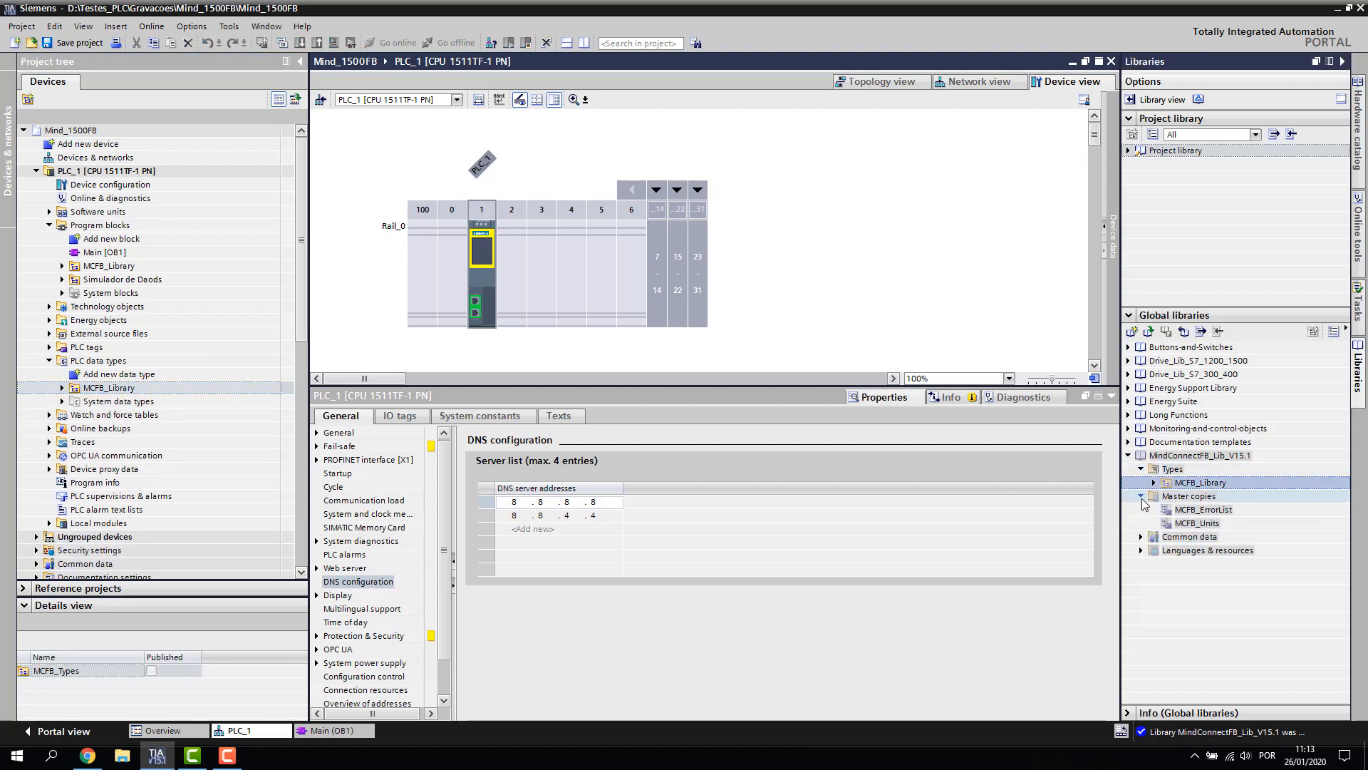
pyautogui.click(1203, 509)
pyautogui.keyDown('ctrl'); pyautogui.click(1201, 523); pyautogui.keyUp('ctrl')
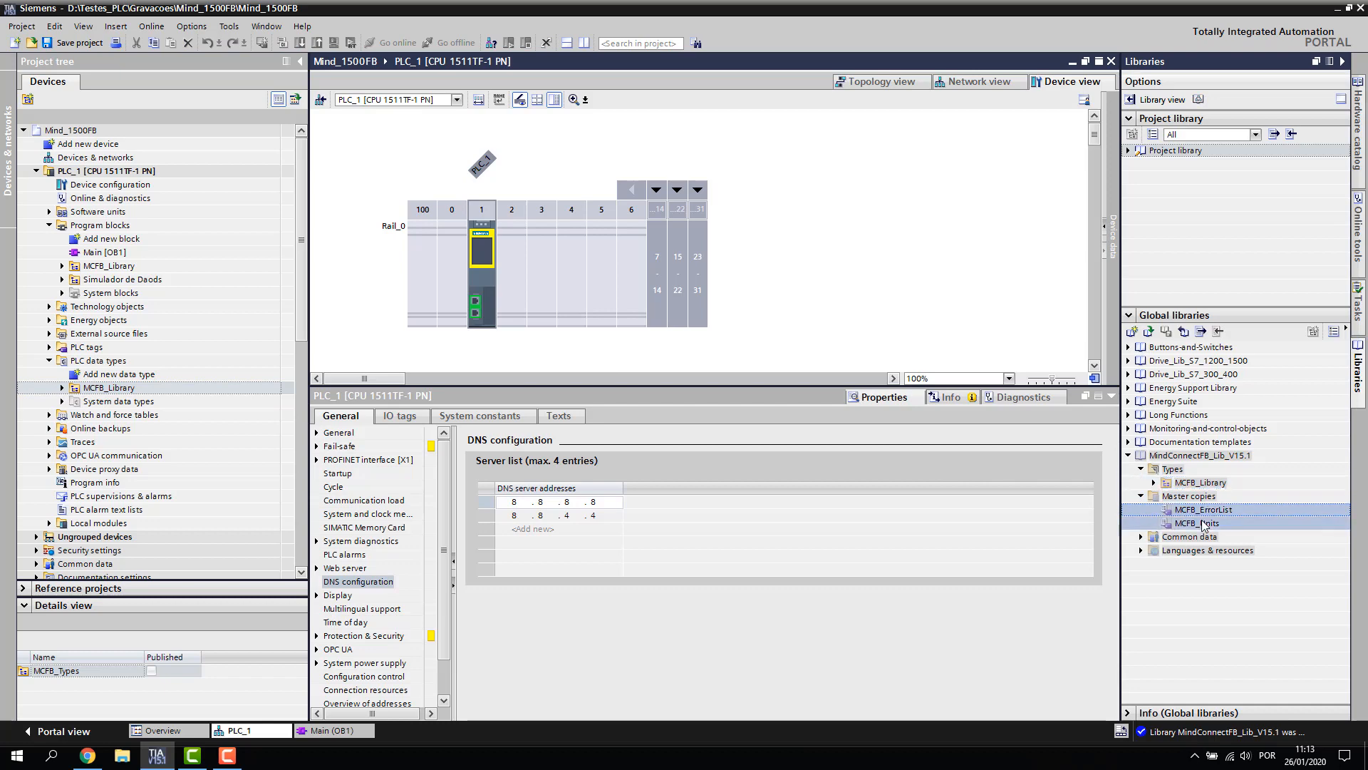
pyautogui.moveTo(1209, 518); pyautogui.dragTo(89, 348)
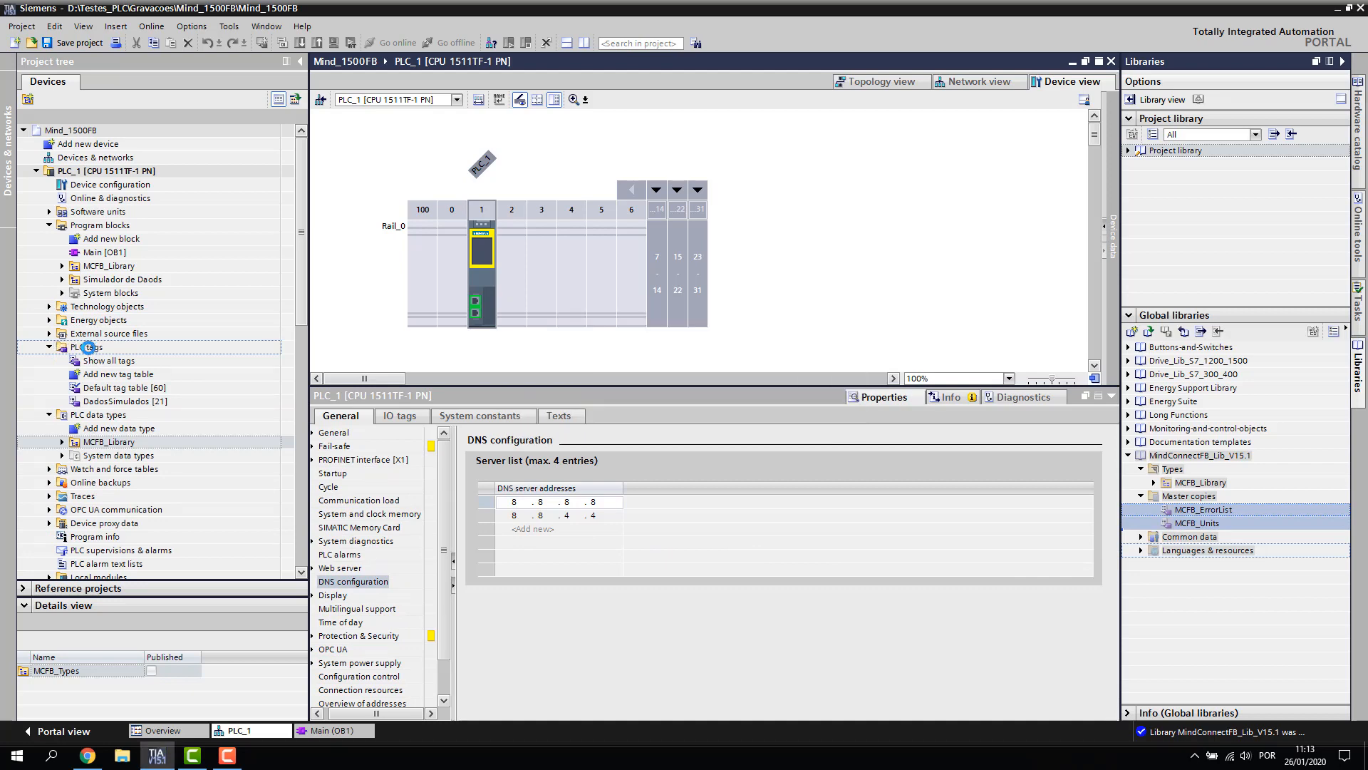
pyautogui.click(130, 268)
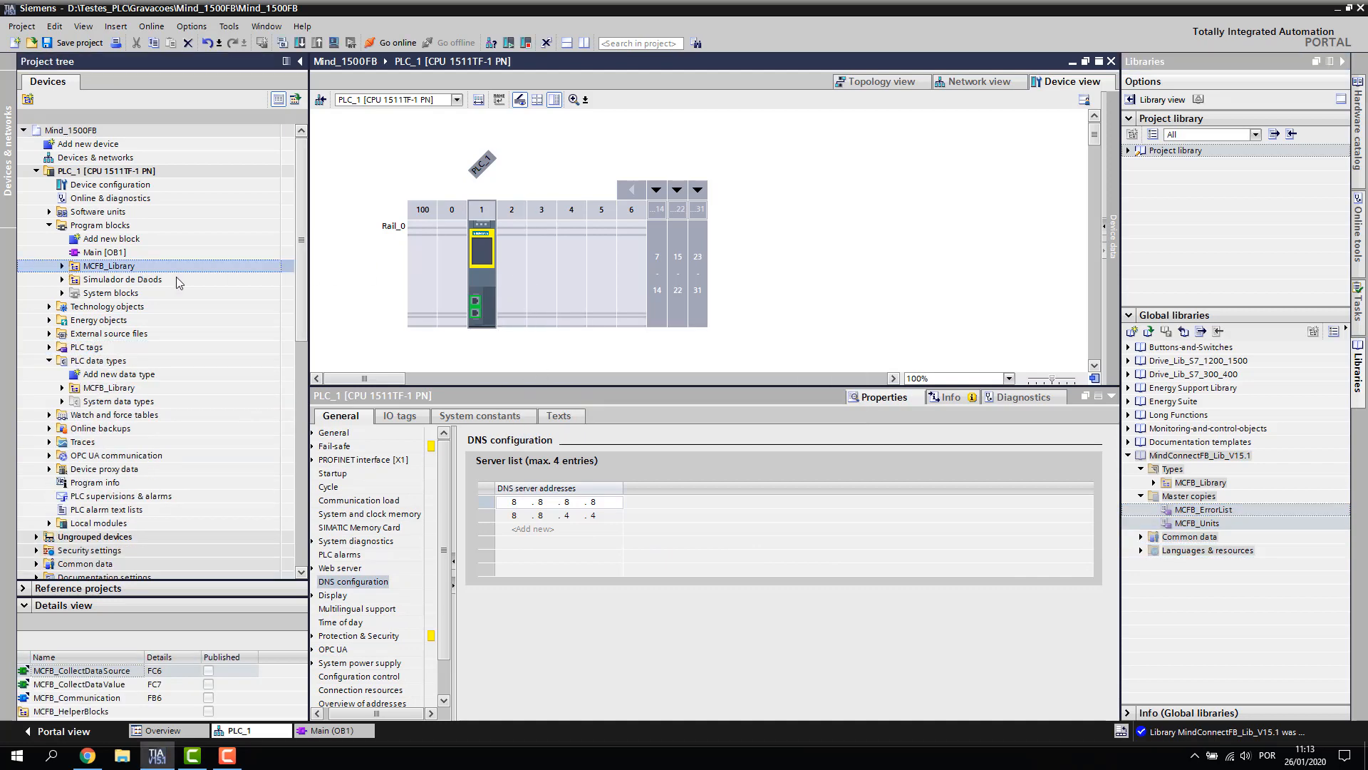
pyautogui.click(1128, 456)
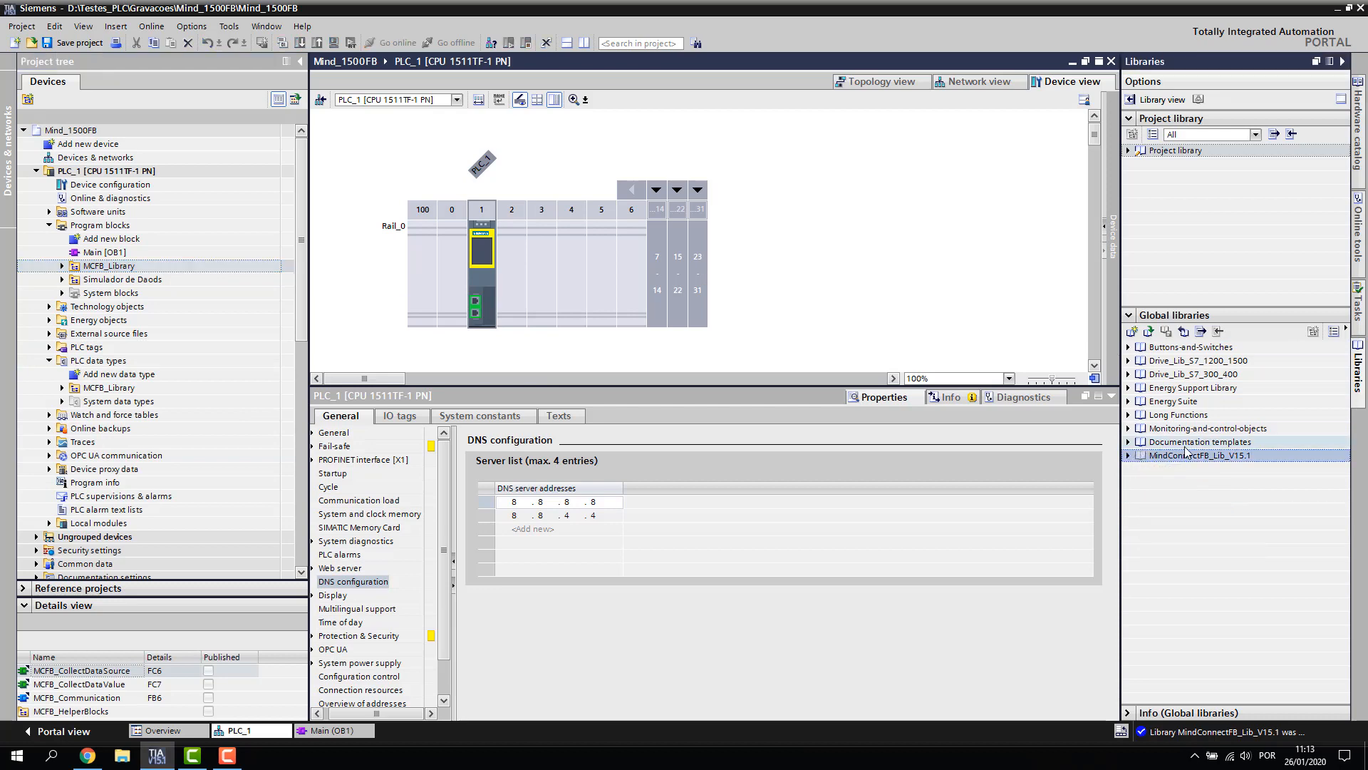
# Close MindConnectFB_Lib_V15.1, then browse to the LMindSphereHandler_V15.1 folder and open that library file
pyautogui.click(1183, 334)
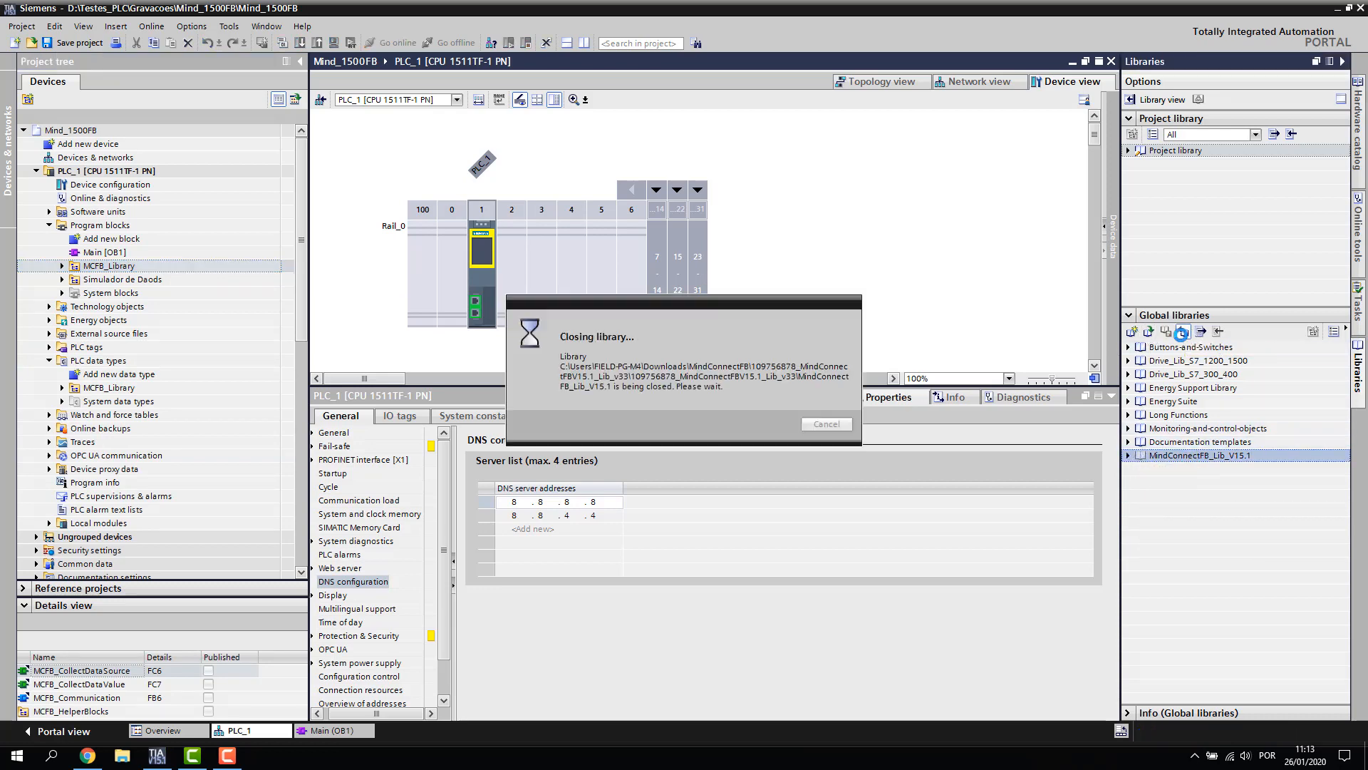
pyautogui.click(1148, 333)
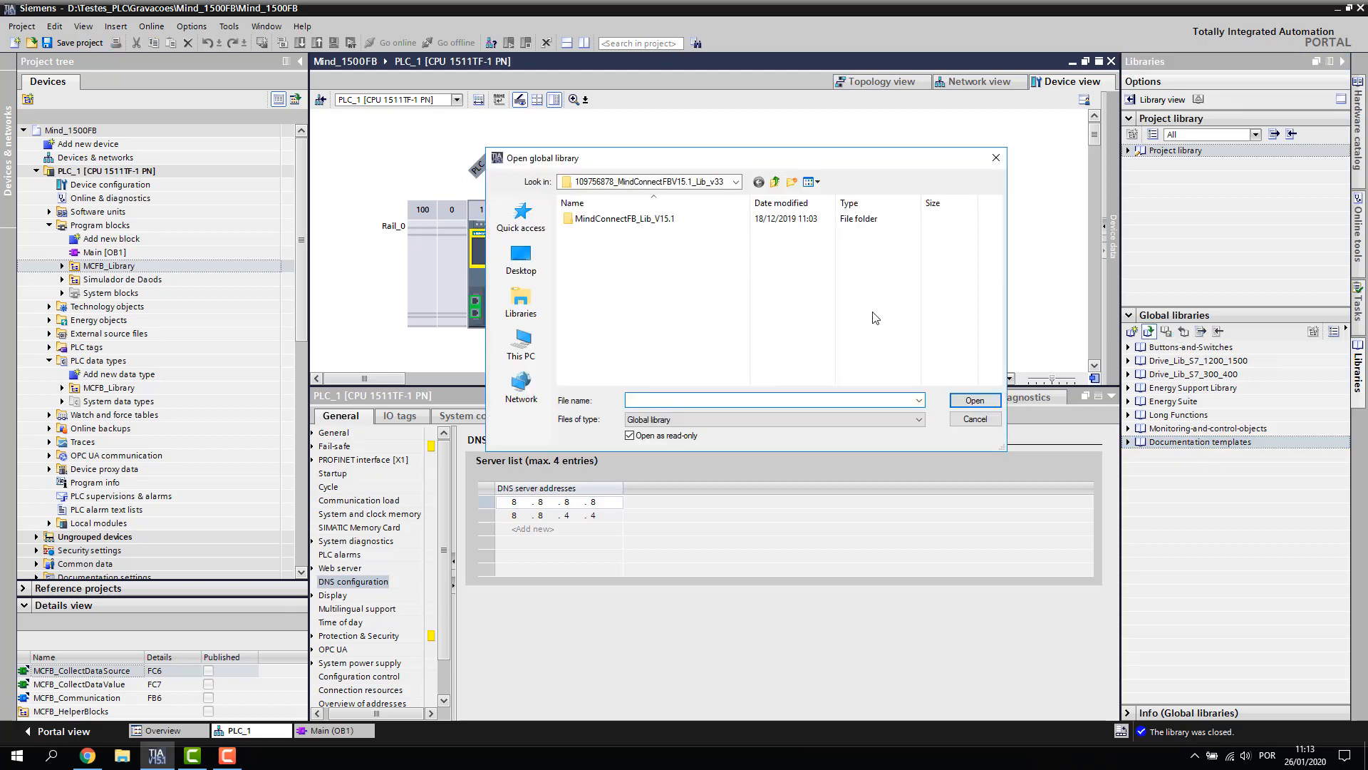
pyautogui.click(776, 184)
pyautogui.click(775, 182)
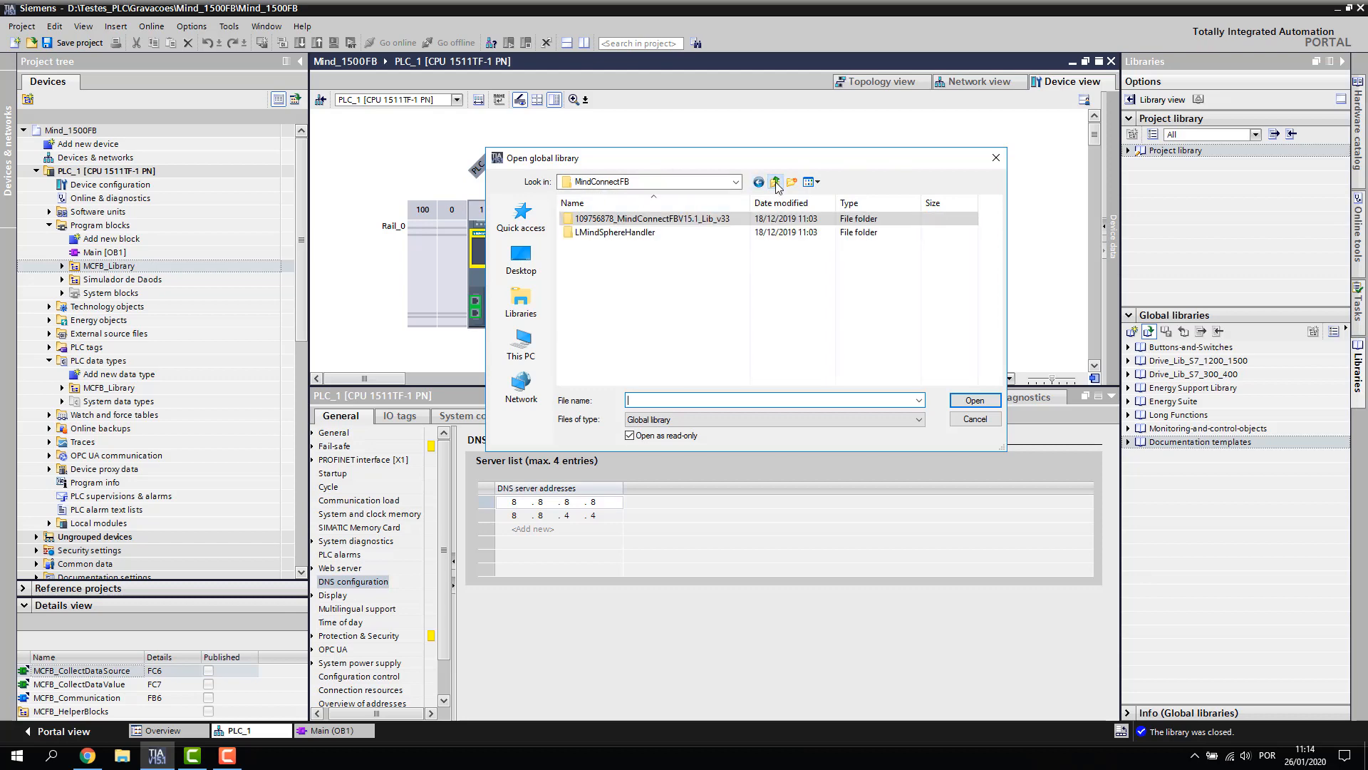
pyautogui.doubleClick(640, 232)
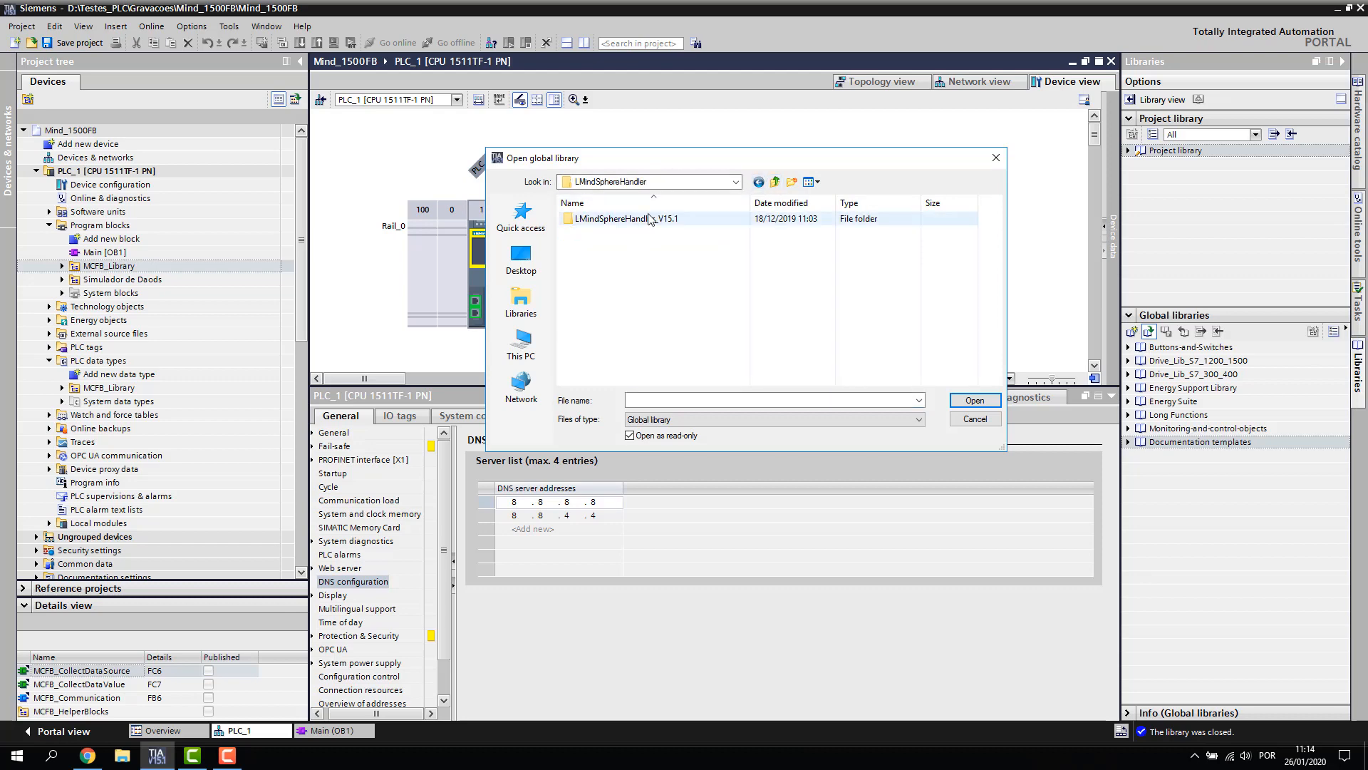
pyautogui.doubleClick(645, 220)
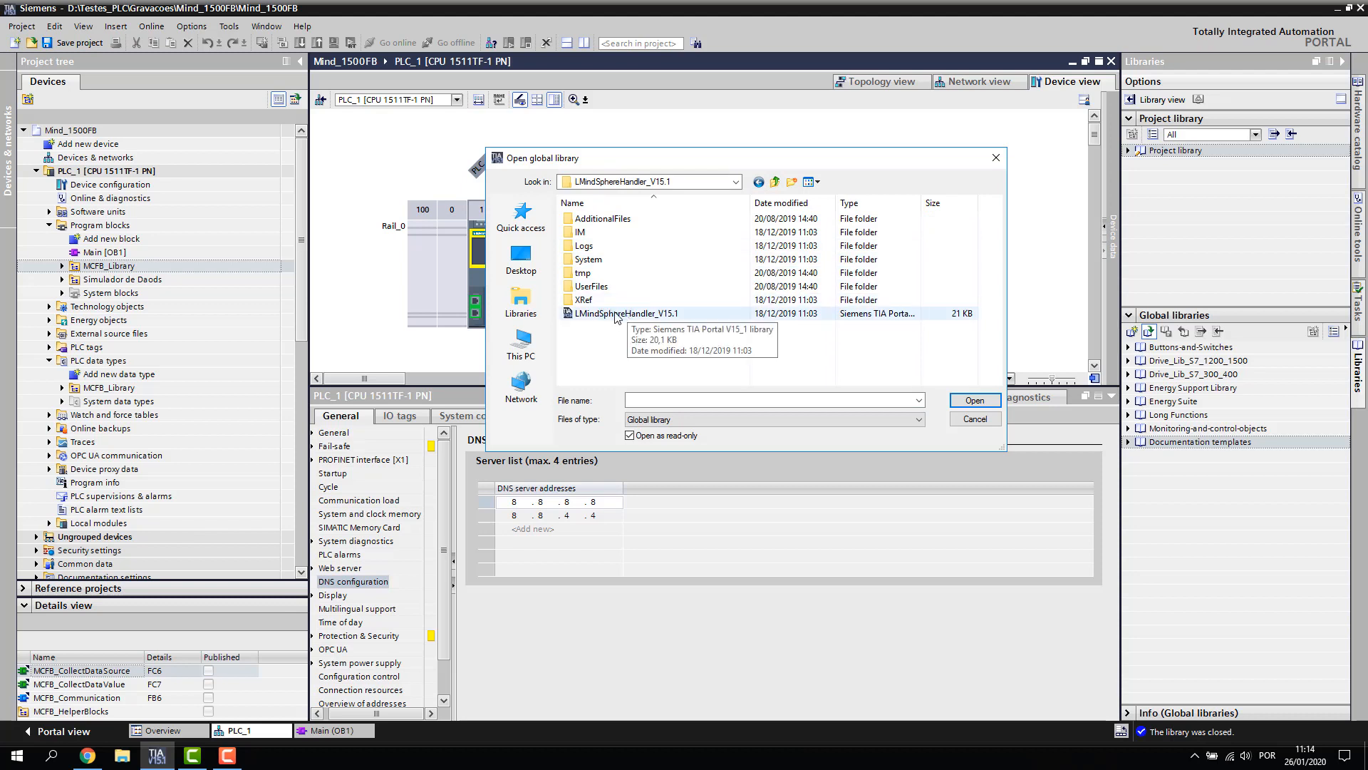
pyautogui.click(676, 315)
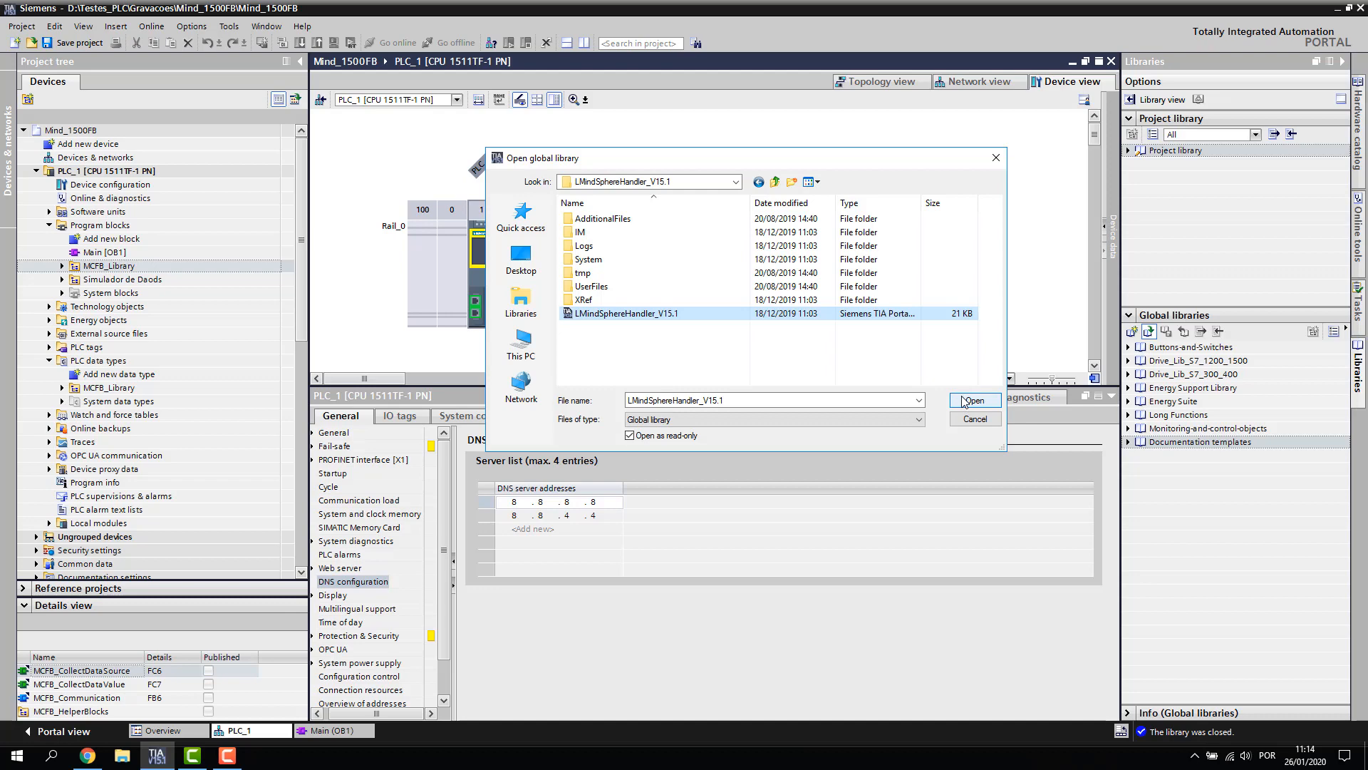
pyautogui.click(964, 402)
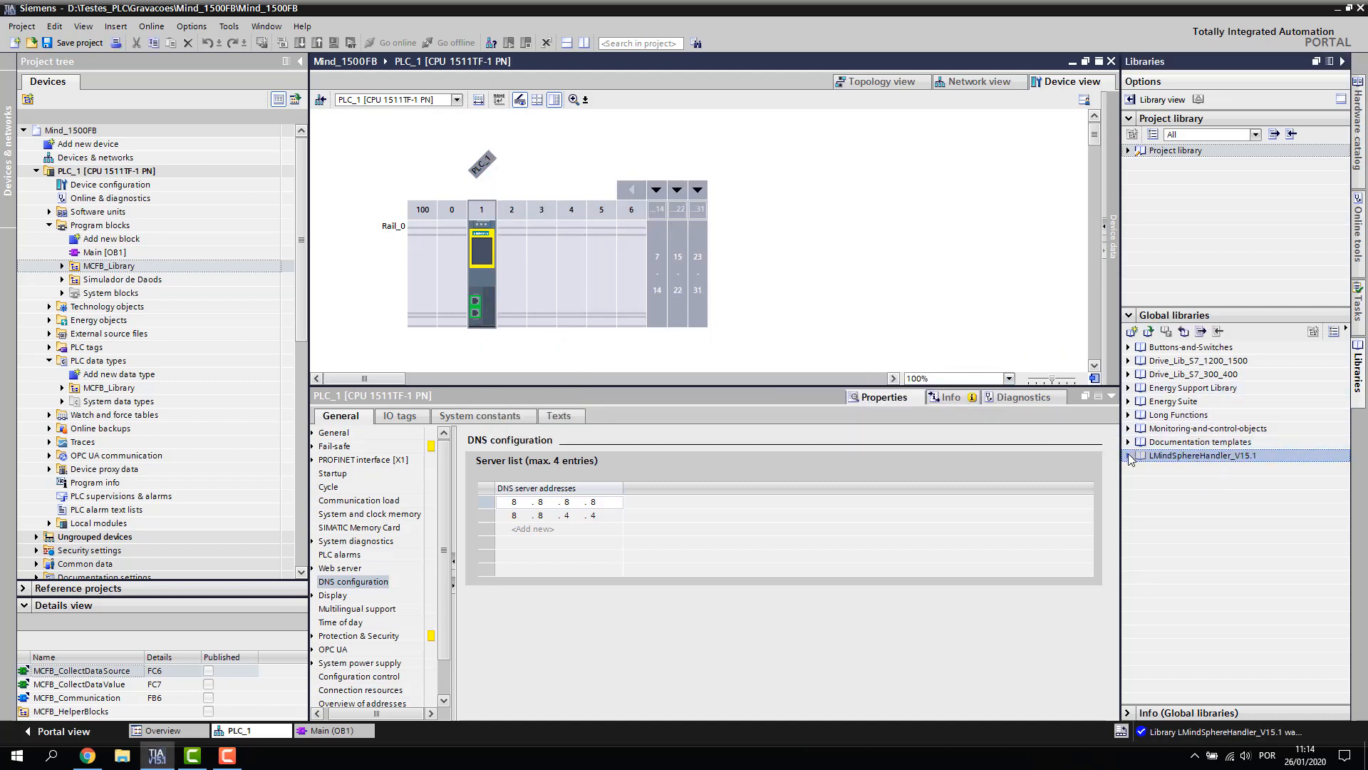
# Copy CommMindSphereHandler from the LMindSphereHandler_V15.1 library into Program blocks
pyautogui.click(1128, 456)
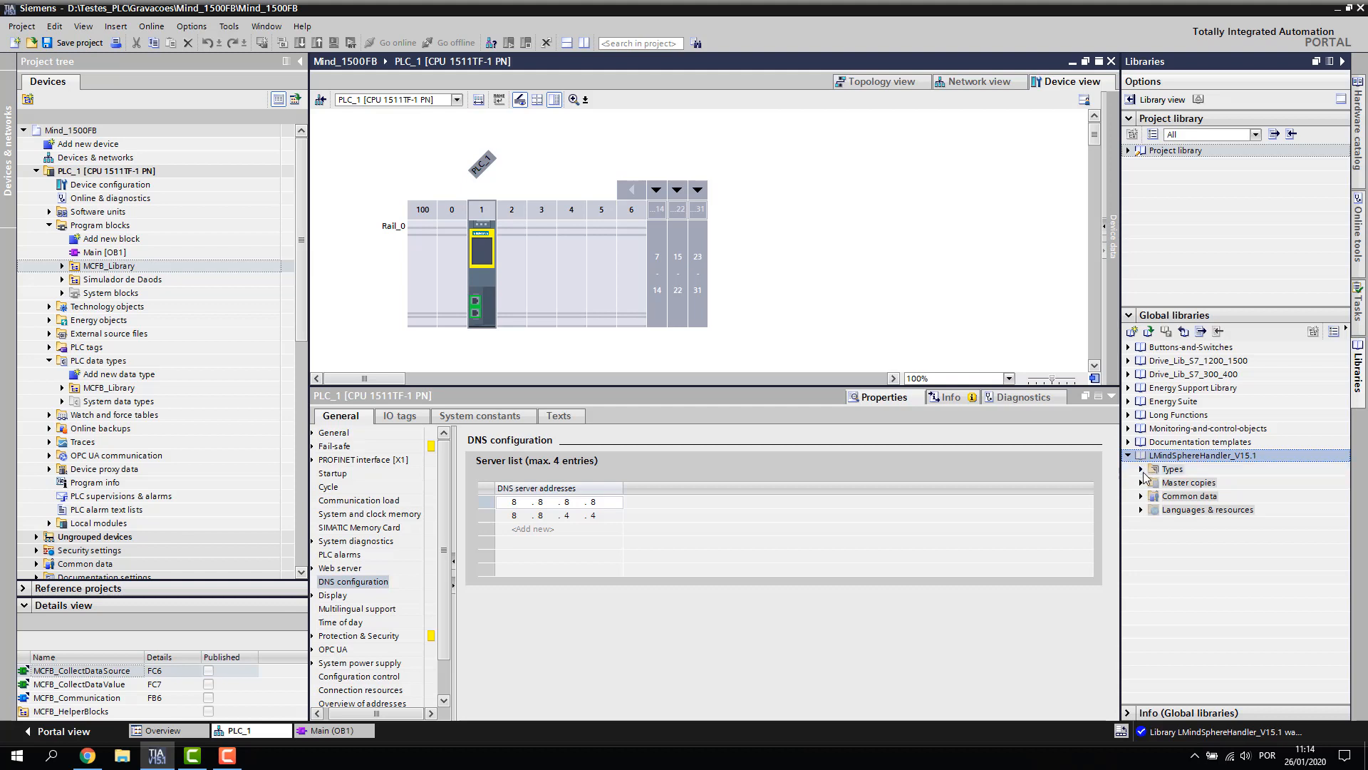
pyautogui.click(1141, 482)
pyautogui.click(1140, 468)
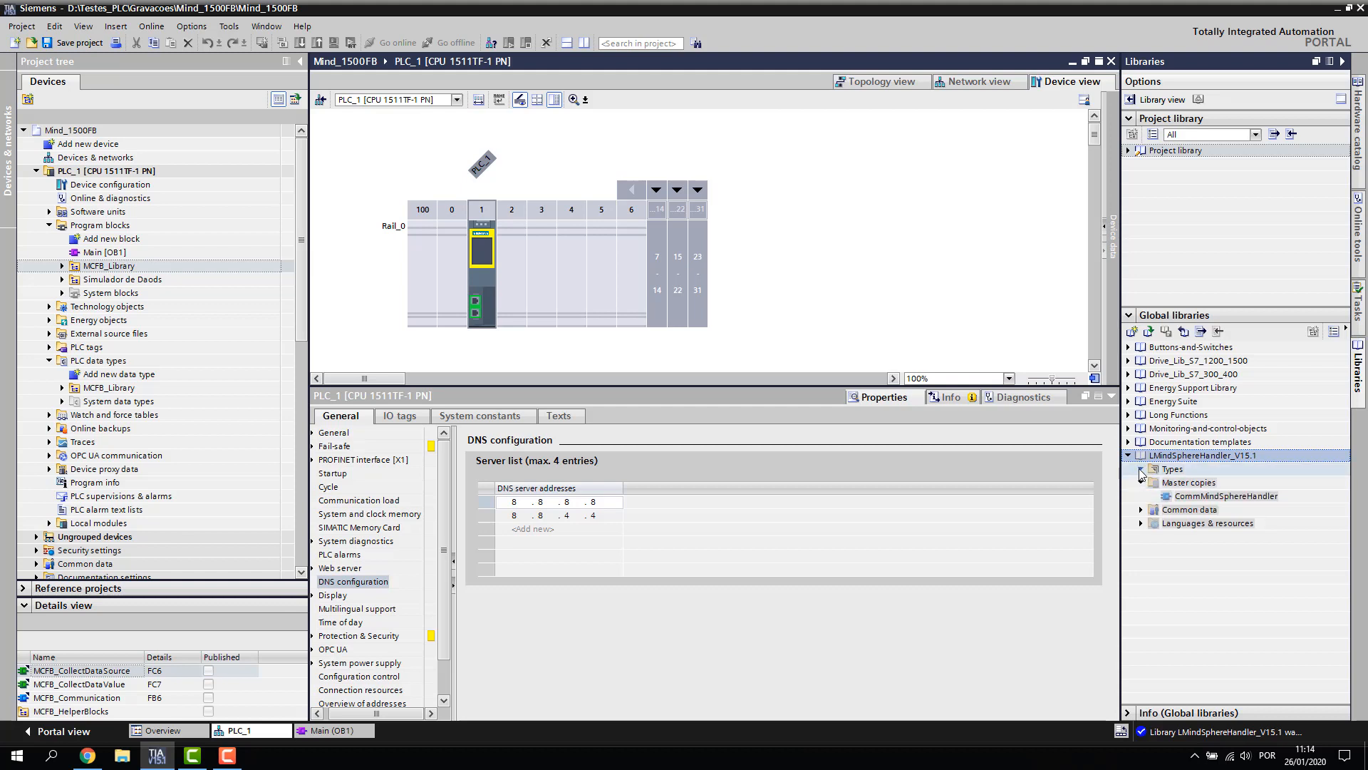
pyautogui.click(1140, 509)
pyautogui.moveTo(1199, 505); pyautogui.dragTo(95, 225)
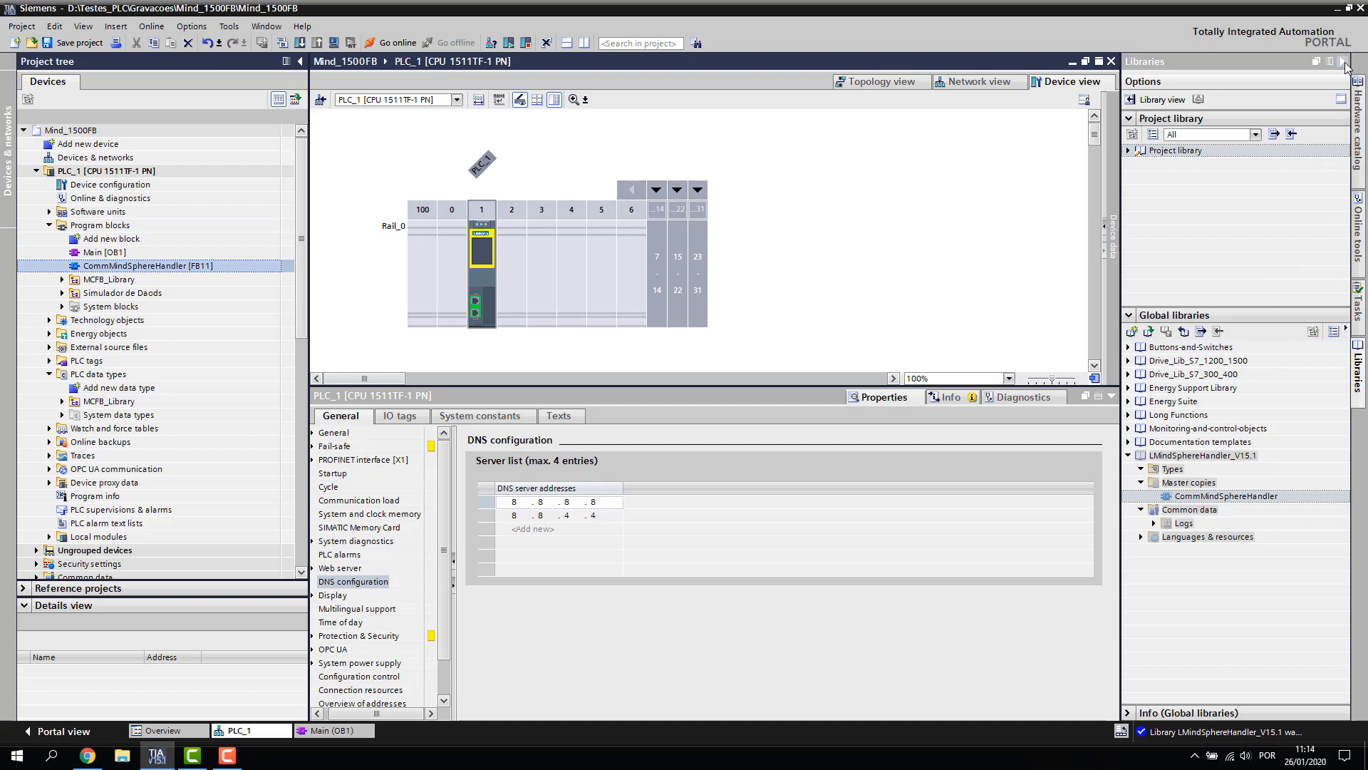
# Hide the libraries panel, check MCFB_Library's blocks, and bring up the Main (OB1) editor
pyautogui.click(1344, 63)
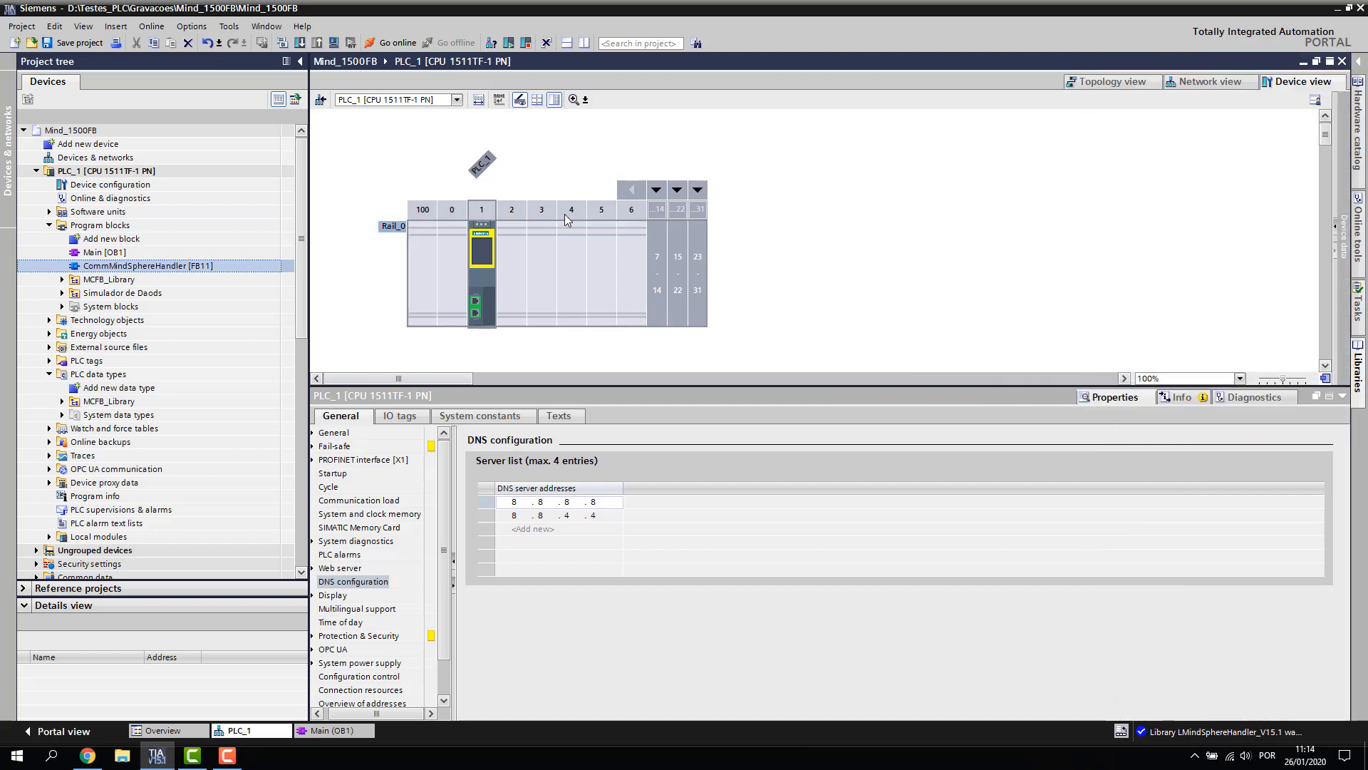
pyautogui.click(62, 293)
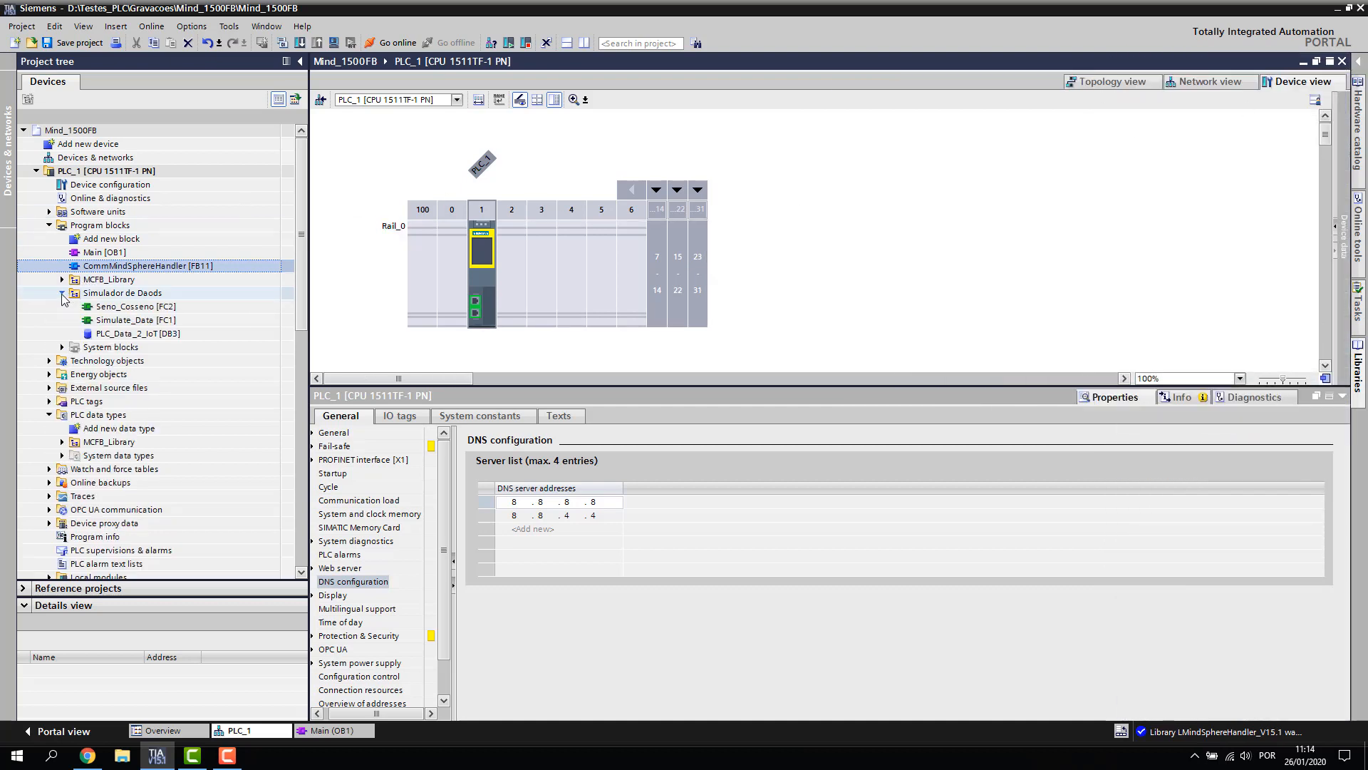
pyautogui.click(63, 294)
pyautogui.click(63, 280)
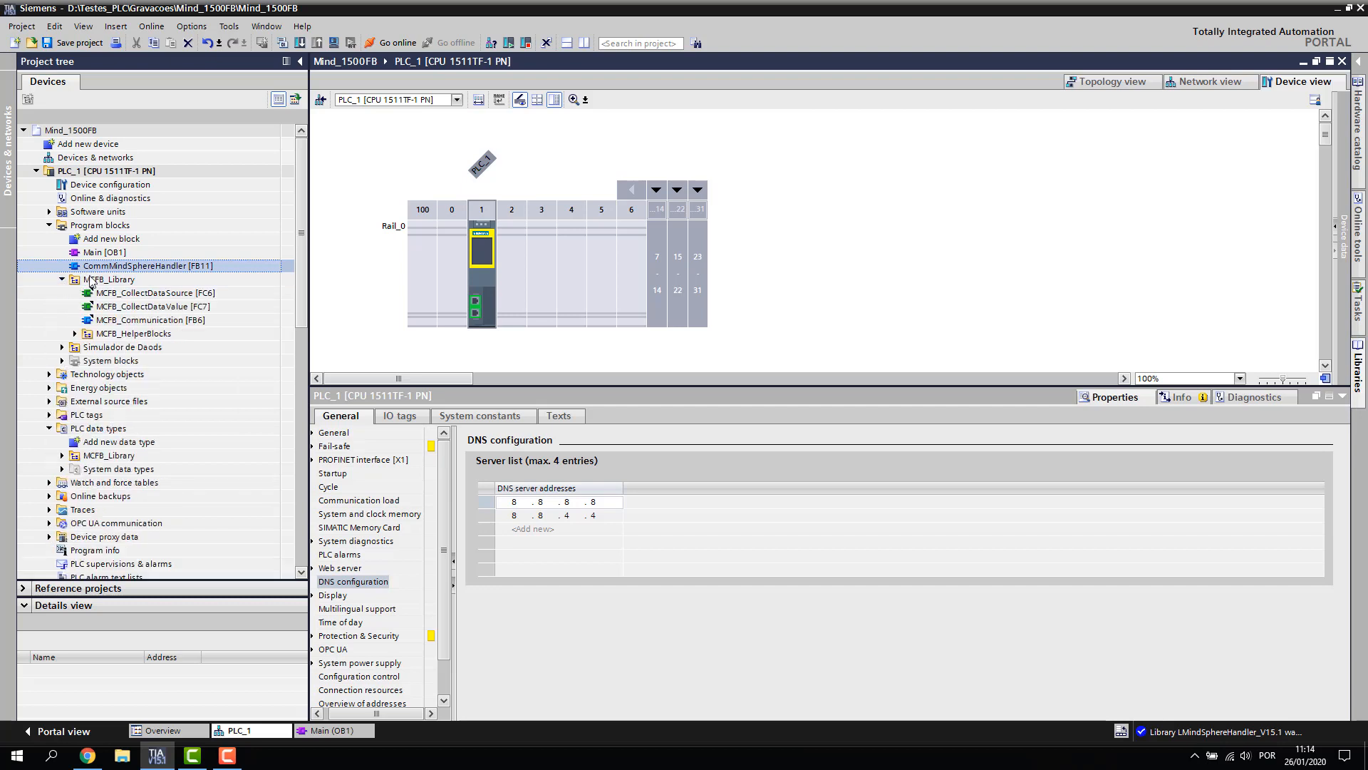
pyautogui.click(63, 280)
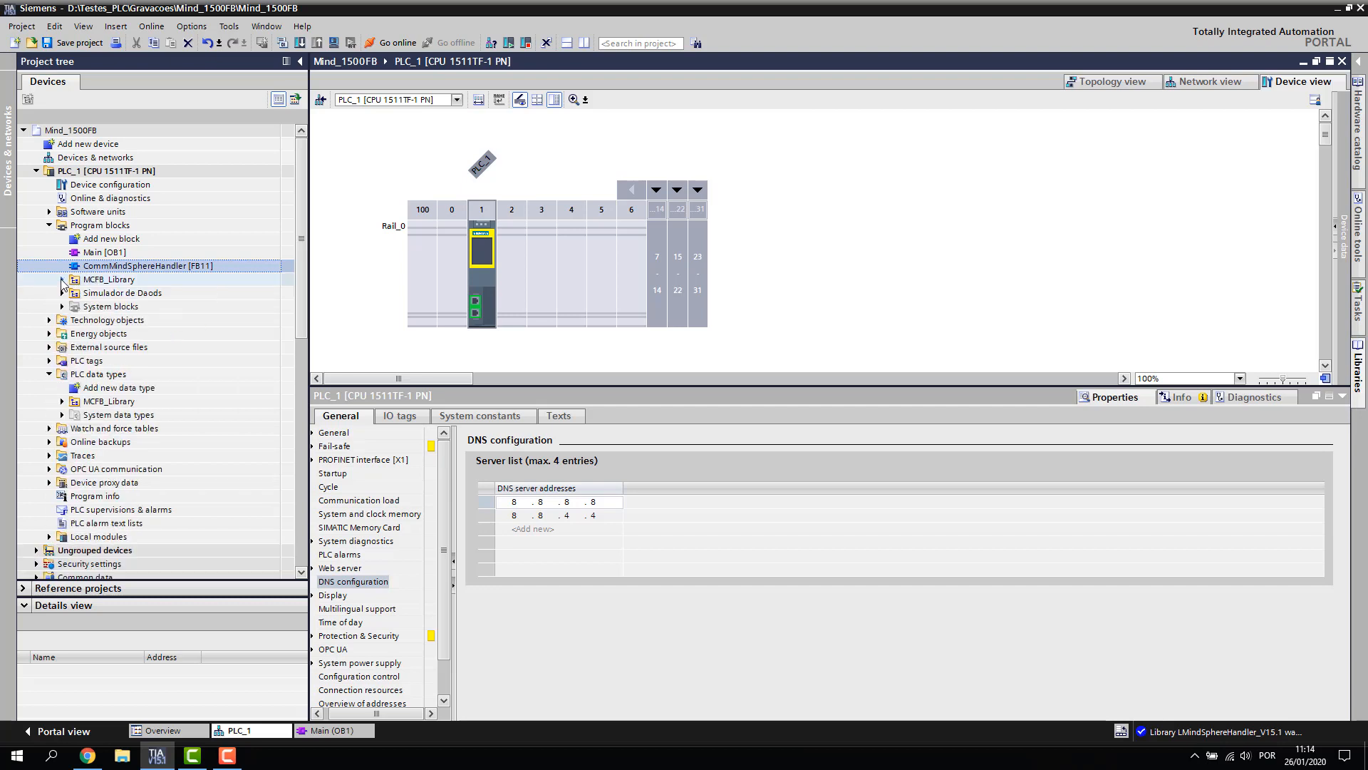
pyautogui.click(332, 730)
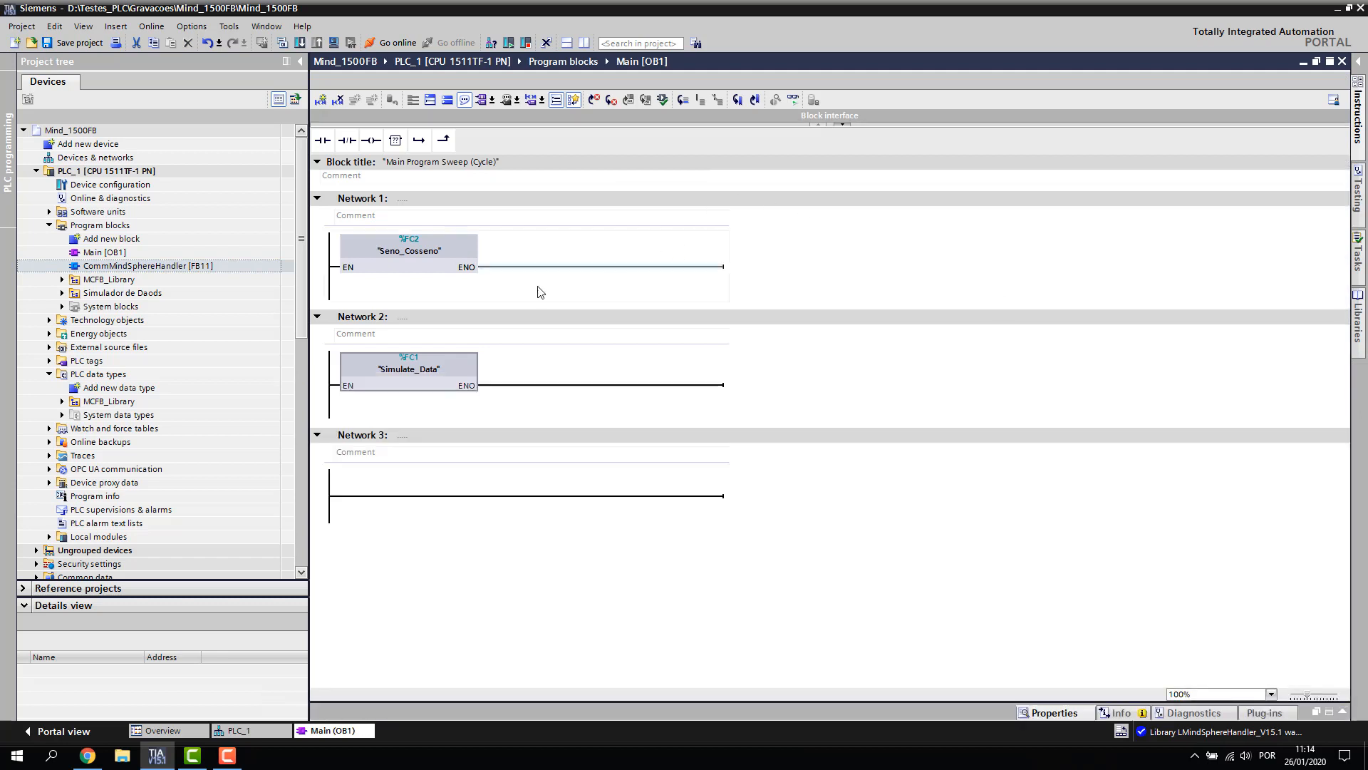
# Check the helper blocks MCFB_CollectDataSource, MCFB_CollectDataValue and MCFB_Communication in MCFB_Library
pyautogui.moveTo(109, 268); pyautogui.dragTo(121, 269)
pyautogui.click(63, 280)
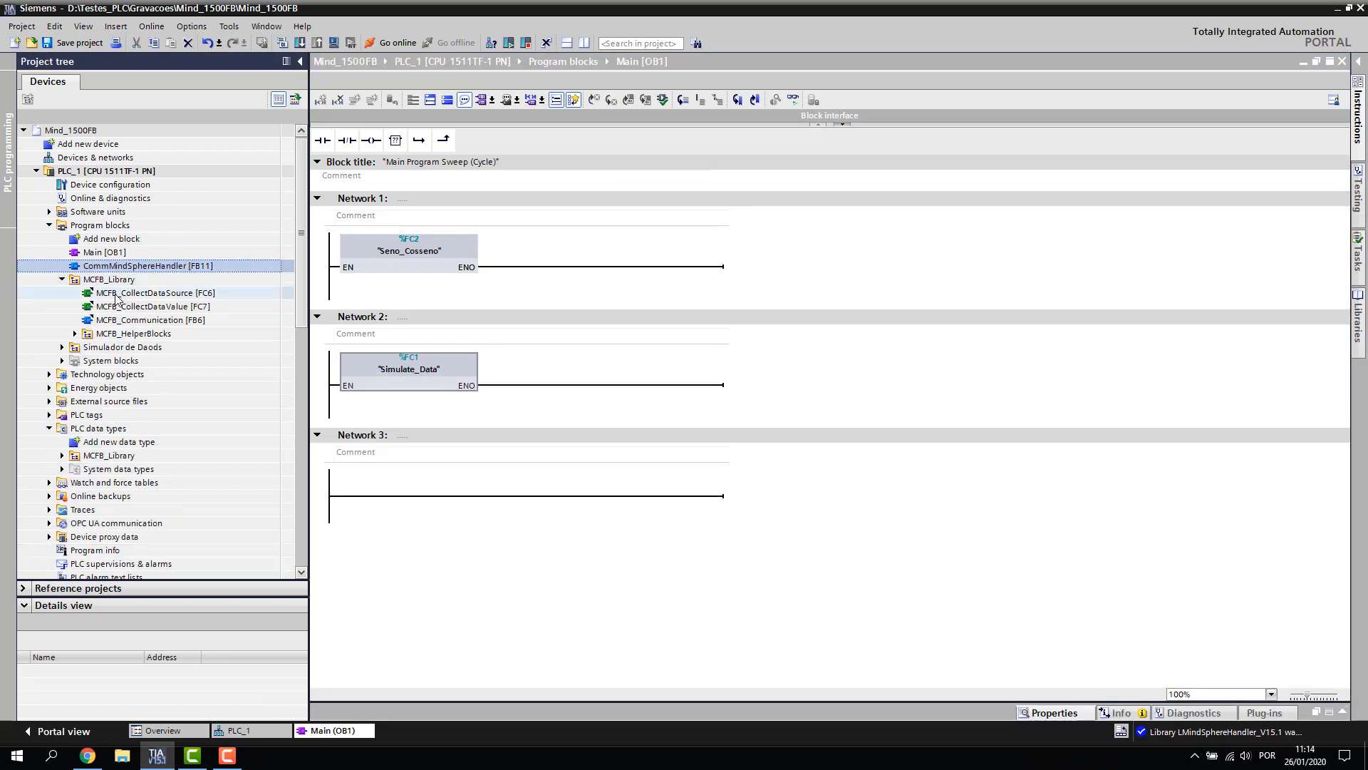
pyautogui.click(76, 333)
pyautogui.click(122, 294)
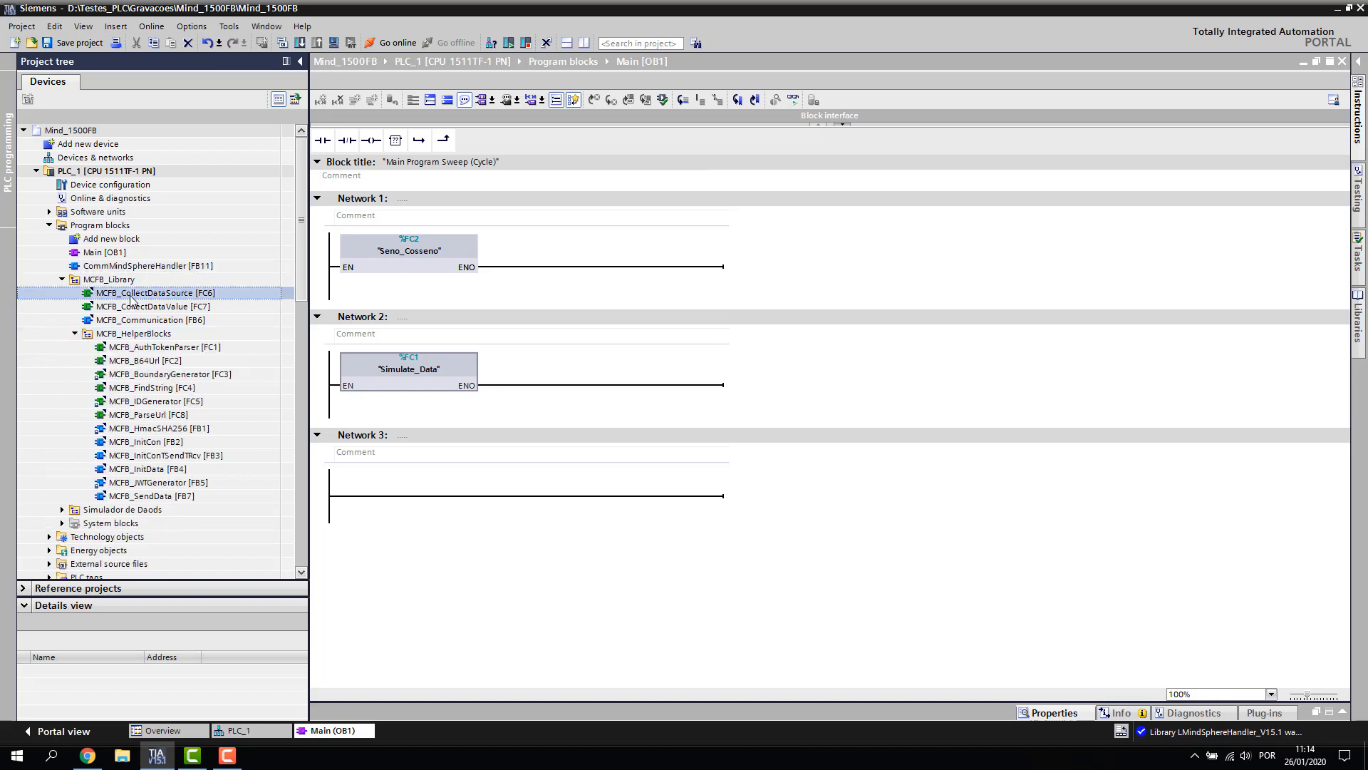
pyautogui.click(160, 307)
pyautogui.click(156, 321)
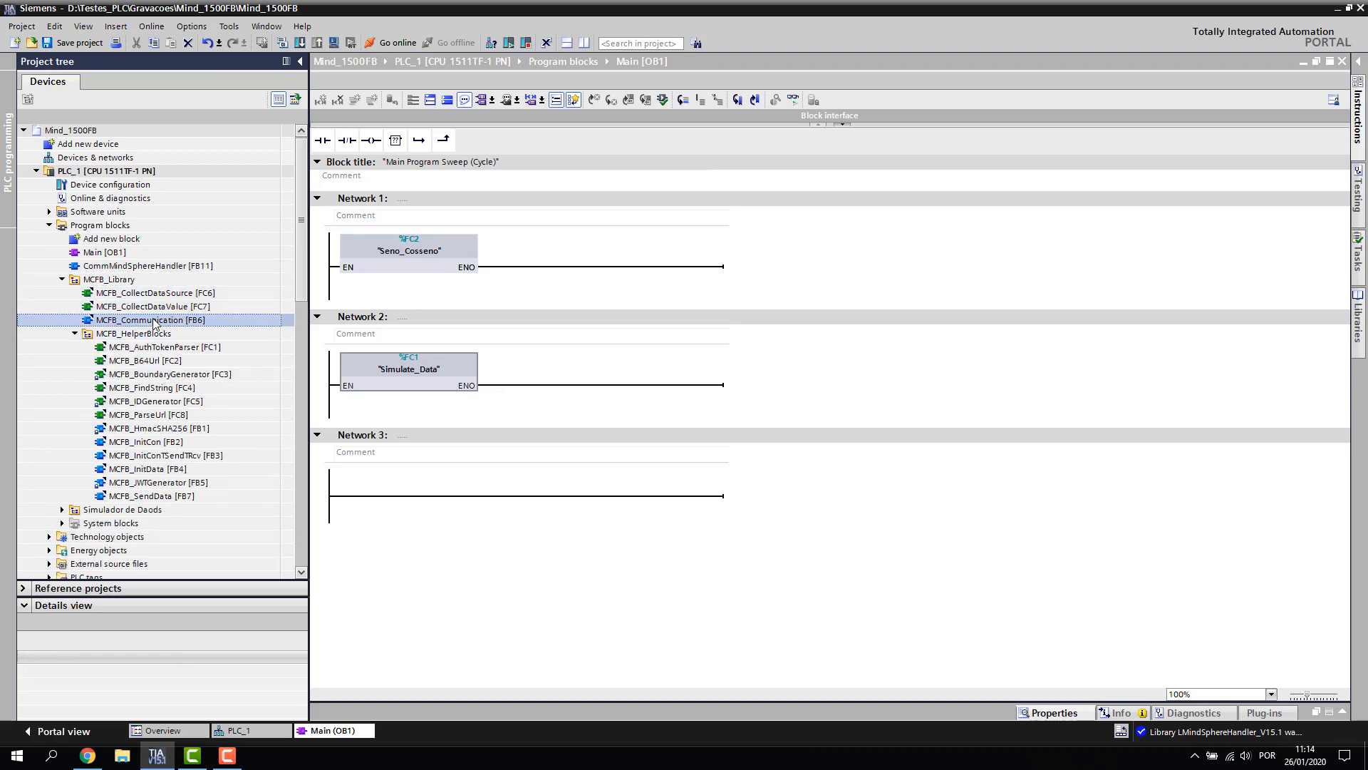
pyautogui.click(76, 334)
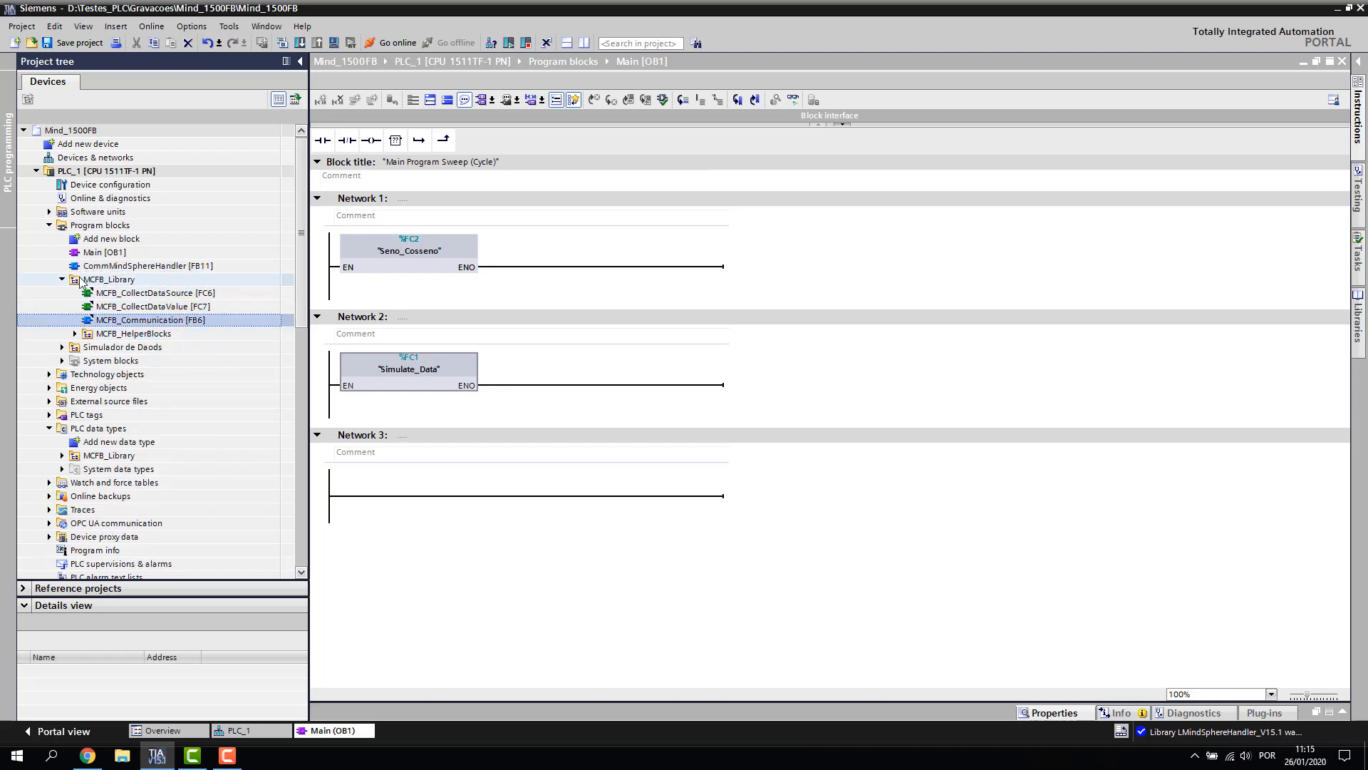
# Call CommMindSphereHandler [FB11] in Network 3 with an automatic single-instance data block
pyautogui.click(99, 267)
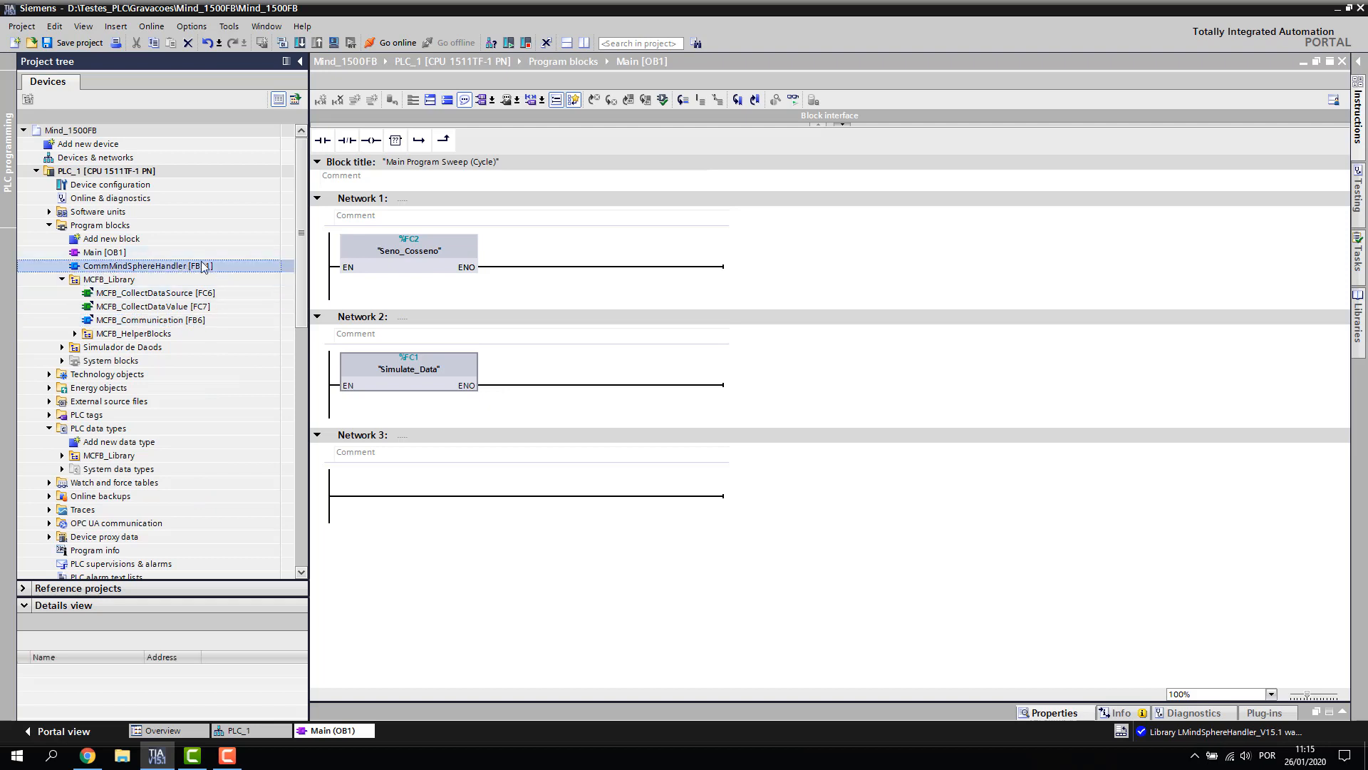
pyautogui.moveTo(123, 266); pyautogui.dragTo(525, 499)
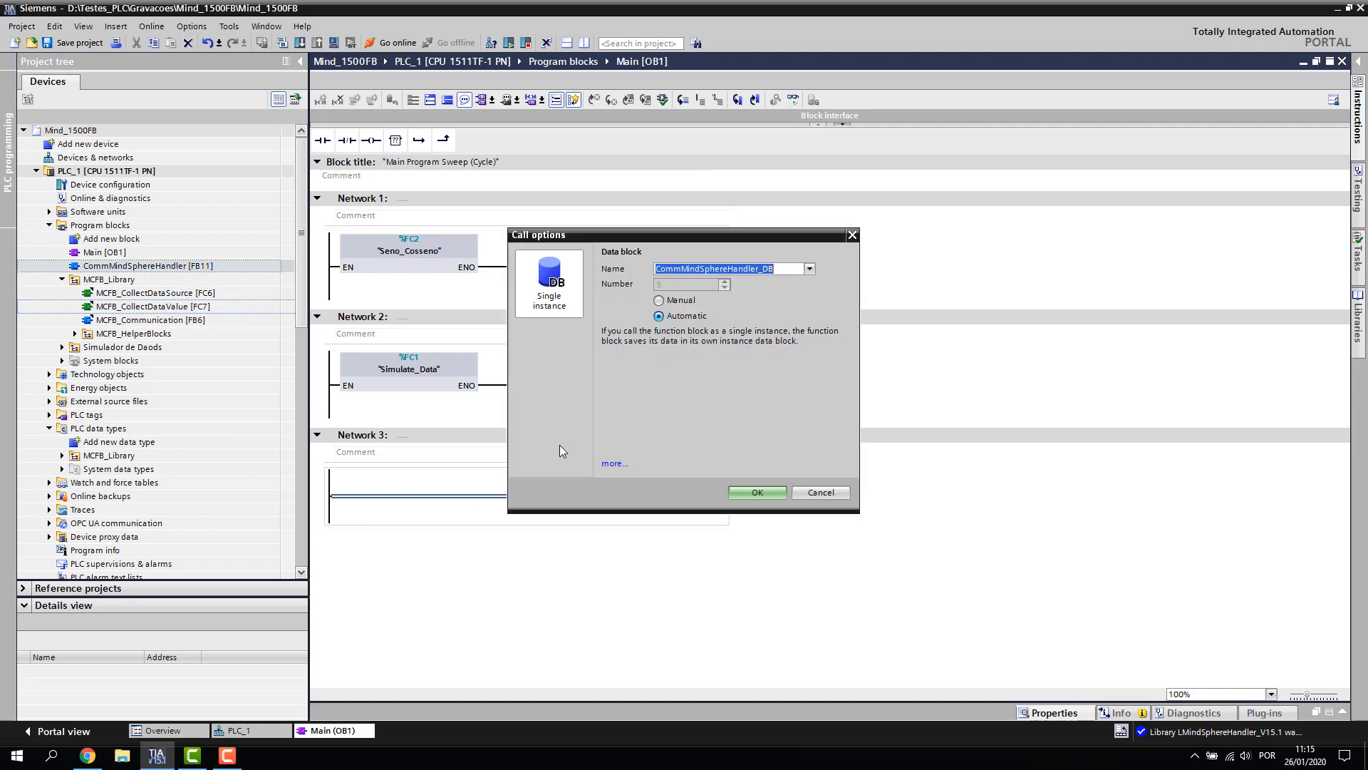
pyautogui.click(758, 493)
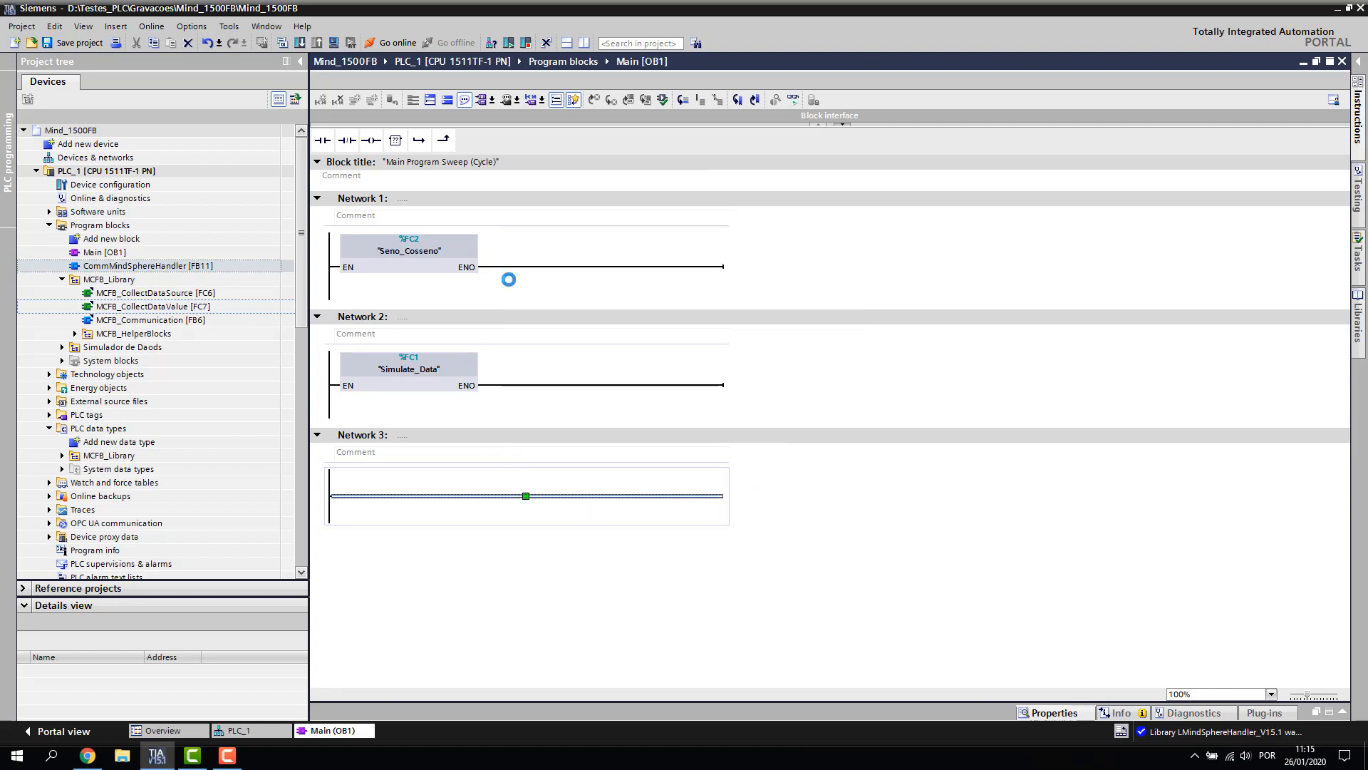
pyautogui.click(317, 198)
pyautogui.scroll(-2, 504, 269)
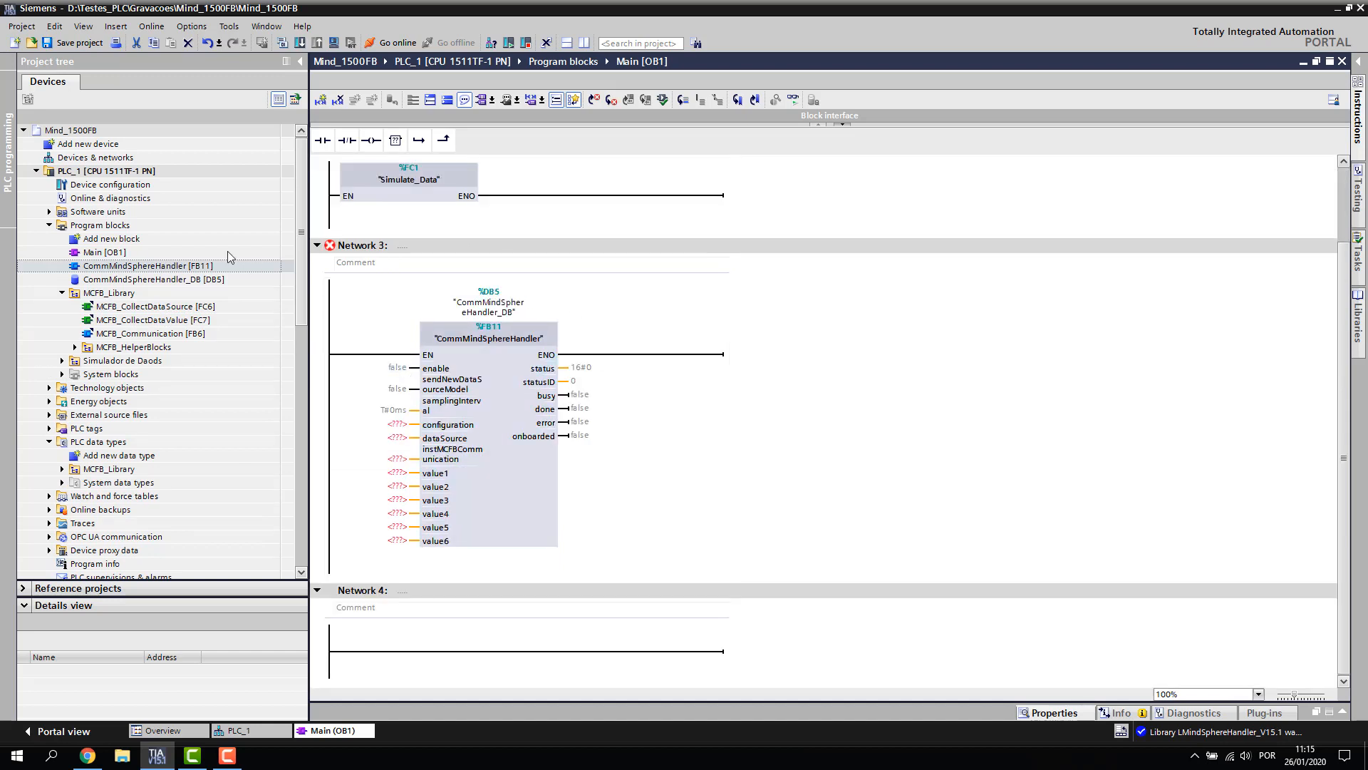
pyautogui.doubleClick(106, 240)
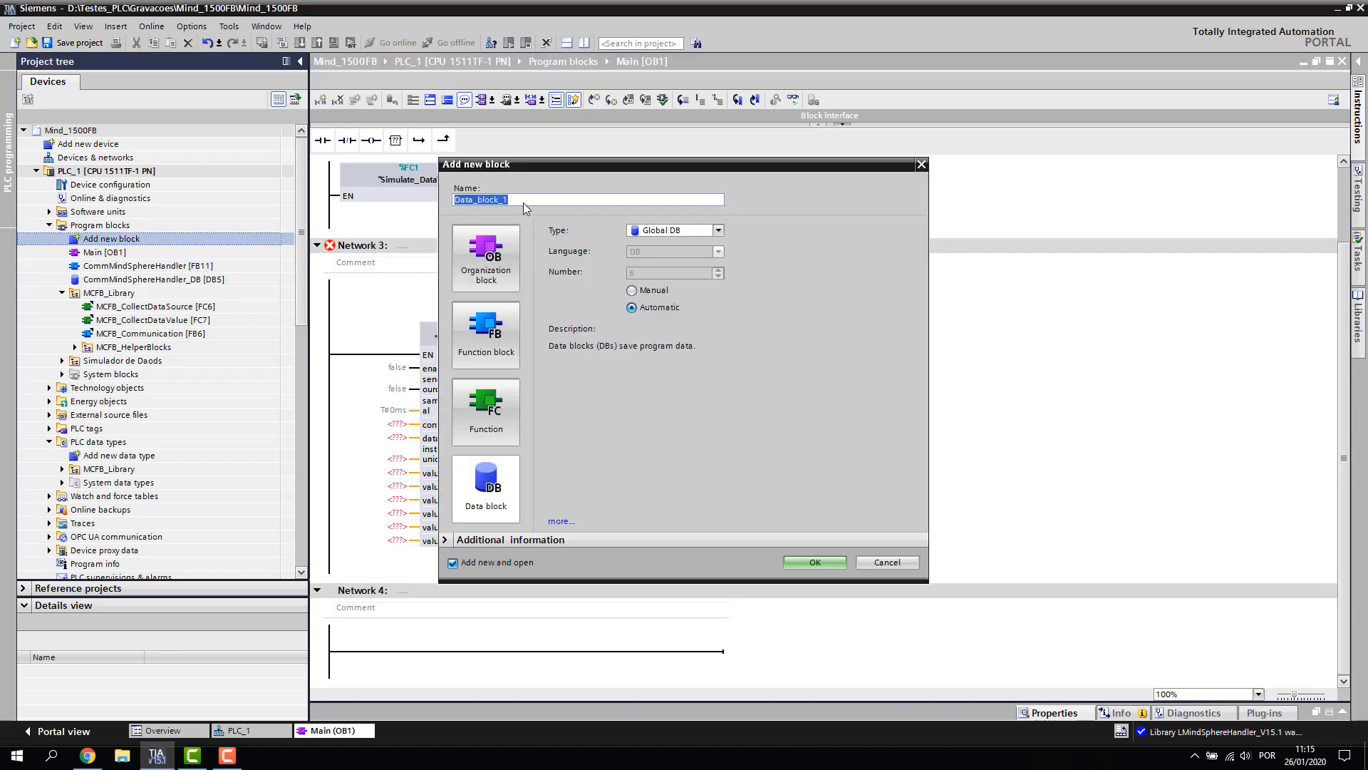
# Name the new data block MindCommands and add Bool variables enable and sendDataSource
pyautogui.write('MindCommands')
pyautogui.click(815, 560)
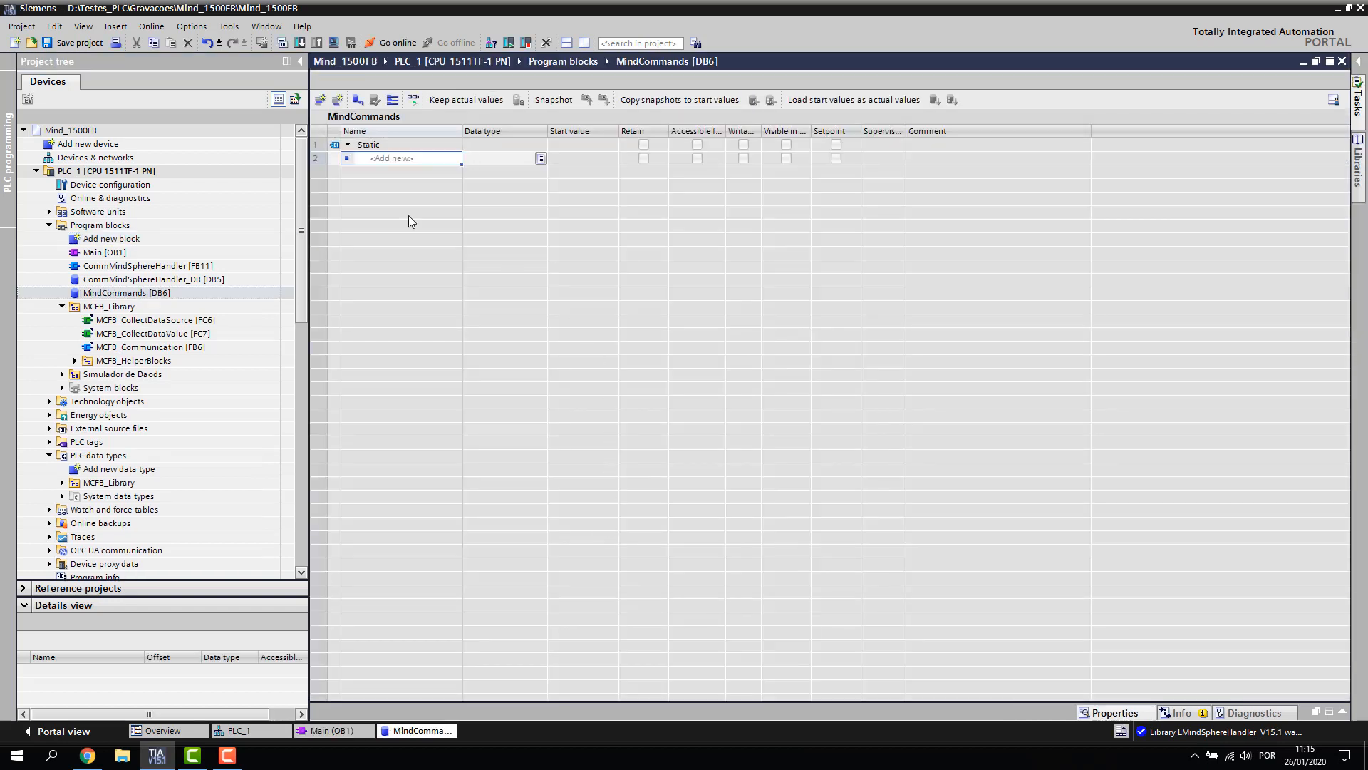
pyautogui.click(400, 158)
pyautogui.write('enable')
pyautogui.press('Return')
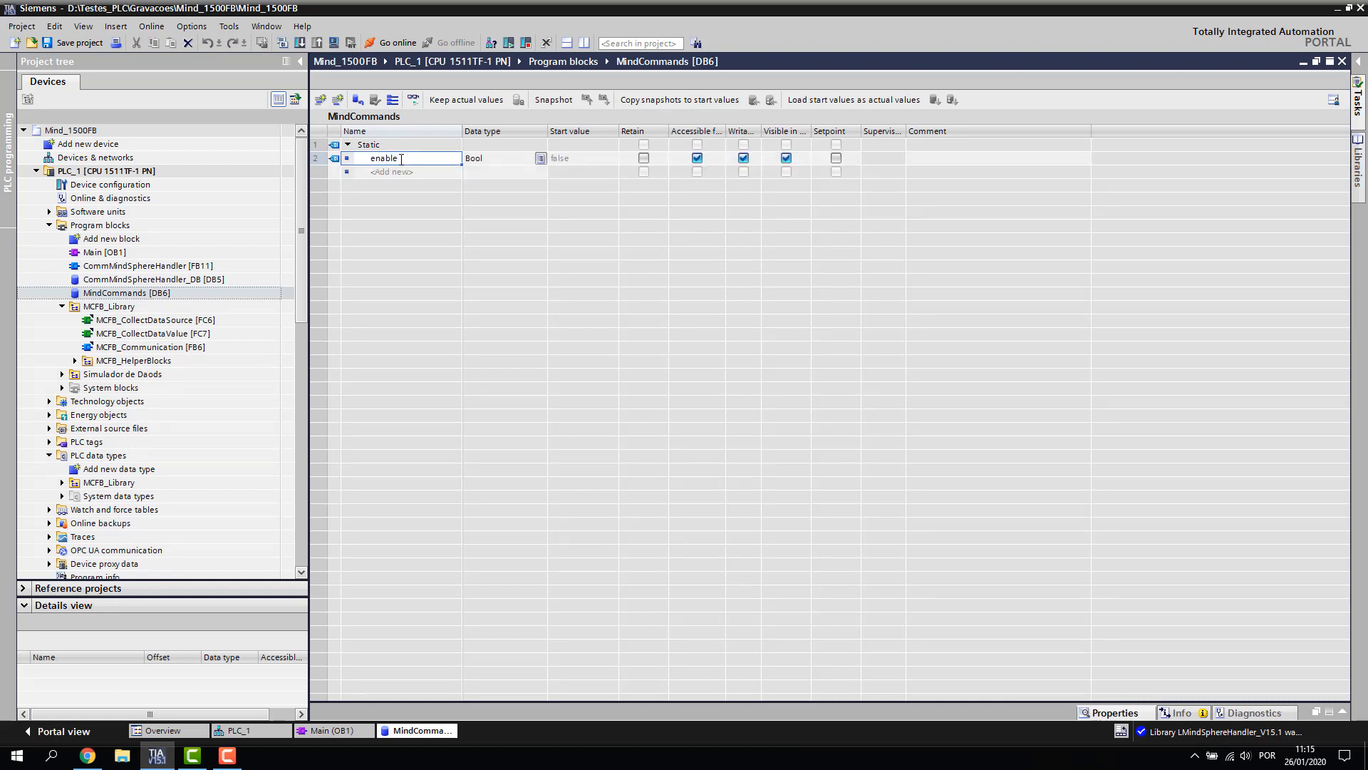
pyautogui.write('send')
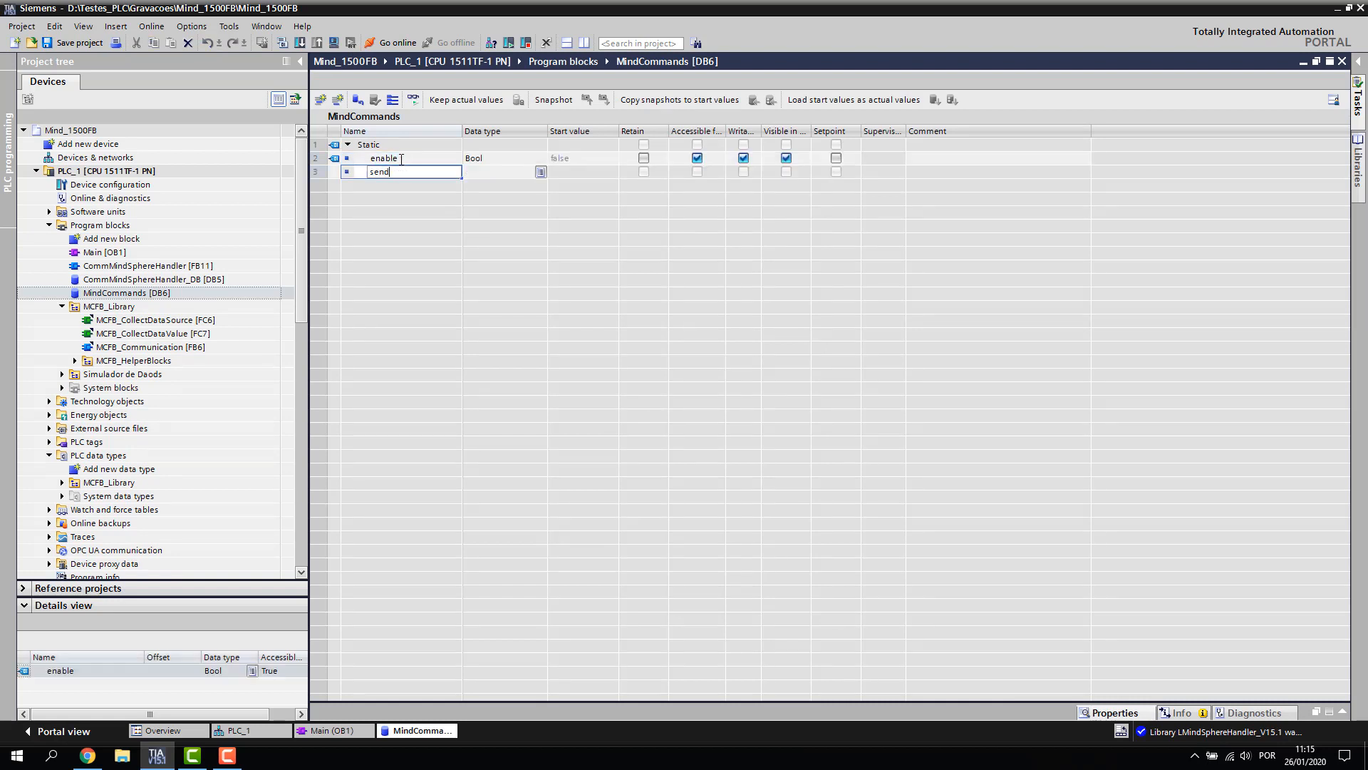
pyautogui.write('DataSource')
pyautogui.press('Return')
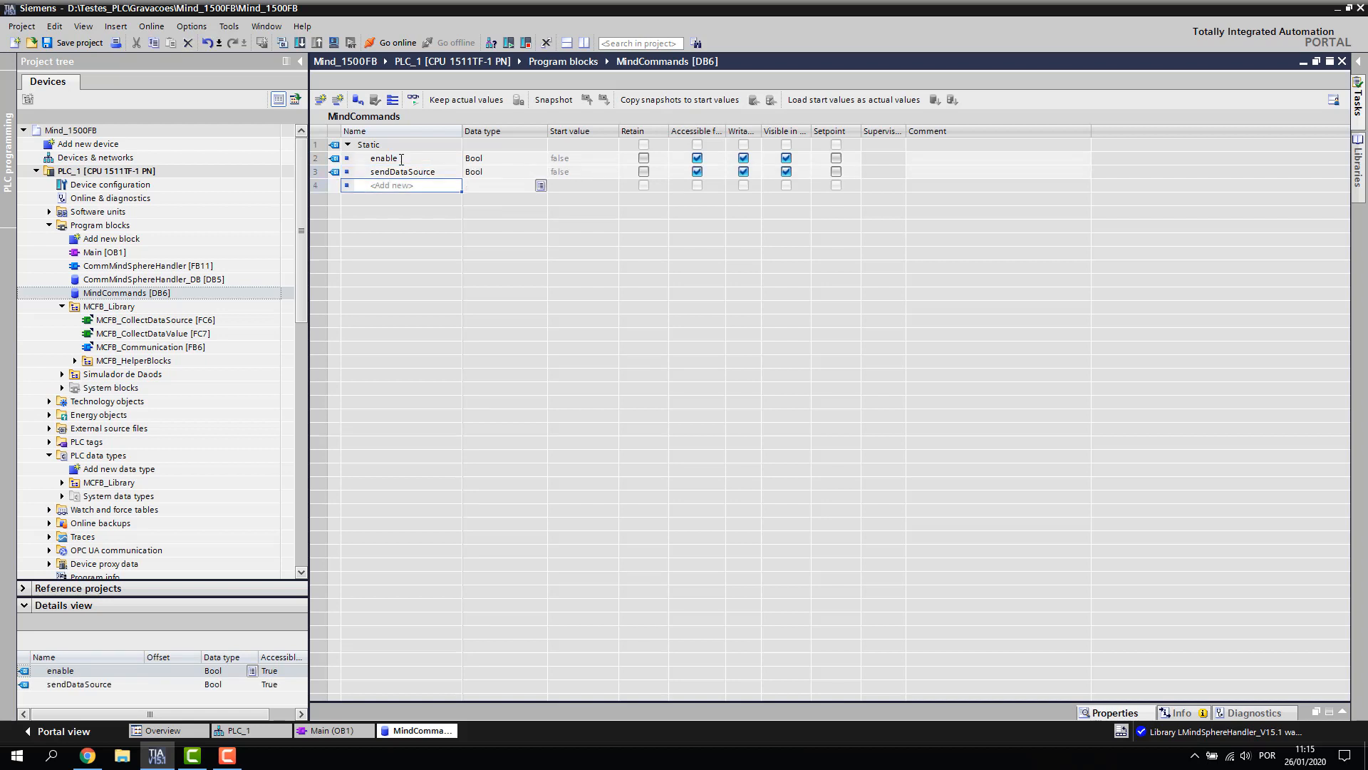
# Add a samplingInterval variable of type Time with start value T#10ms
pyautogui.write('sampling')
pyautogui.write('Interval')
pyautogui.press('Return')
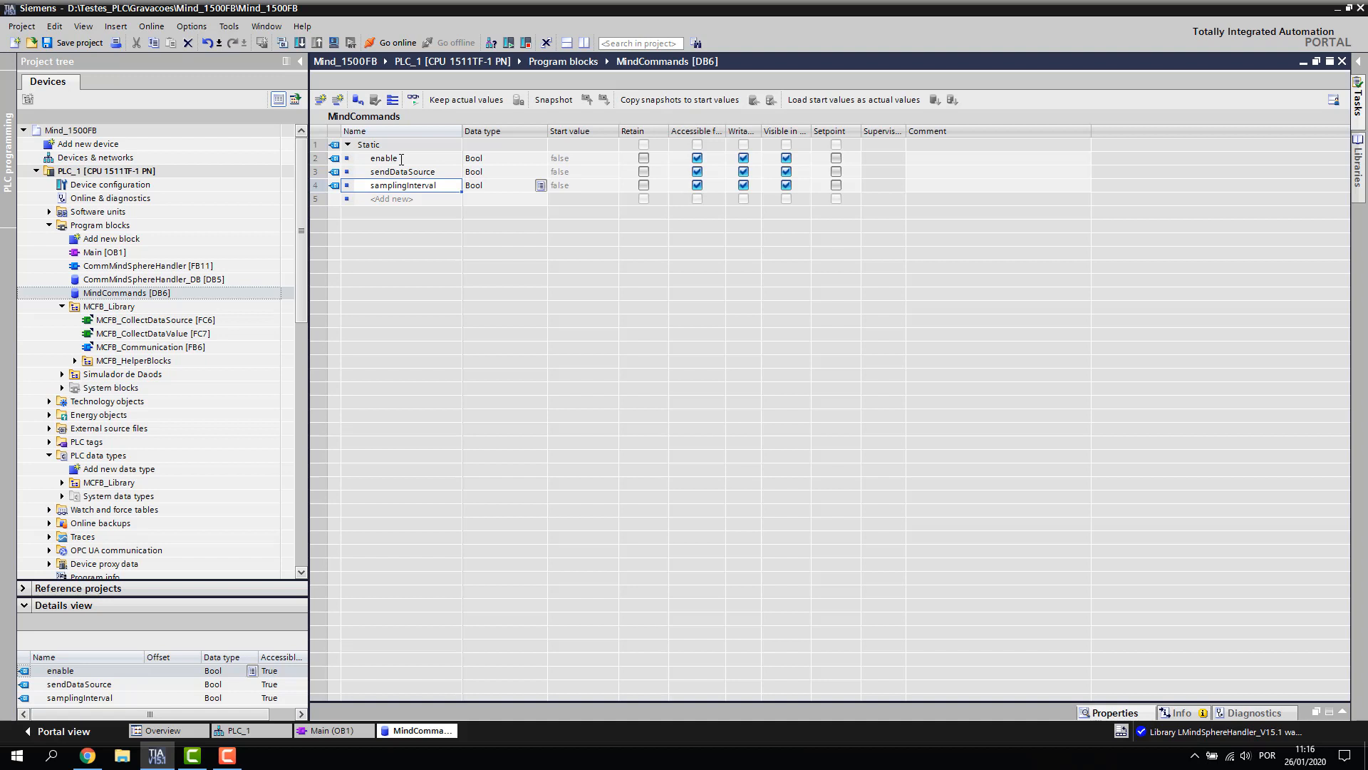
pyautogui.press('Tab')
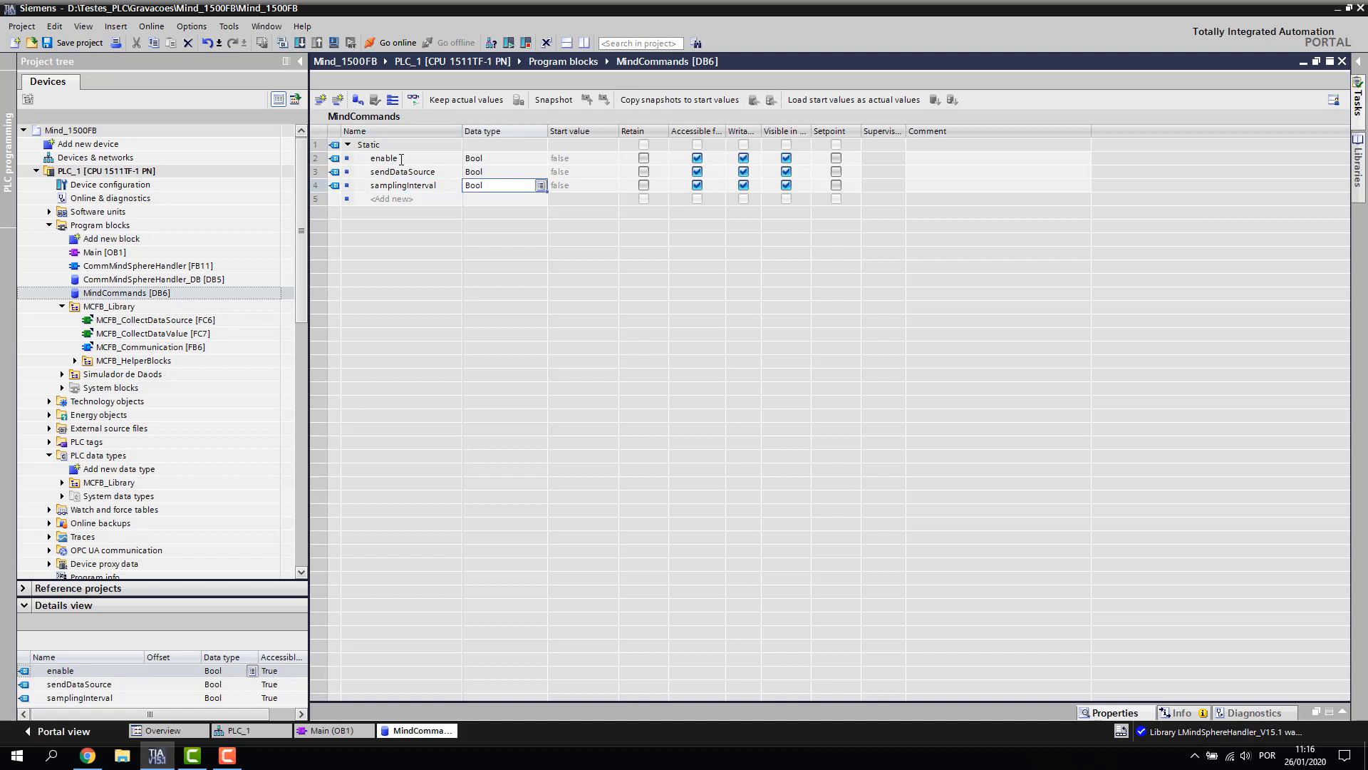
pyautogui.write('t')
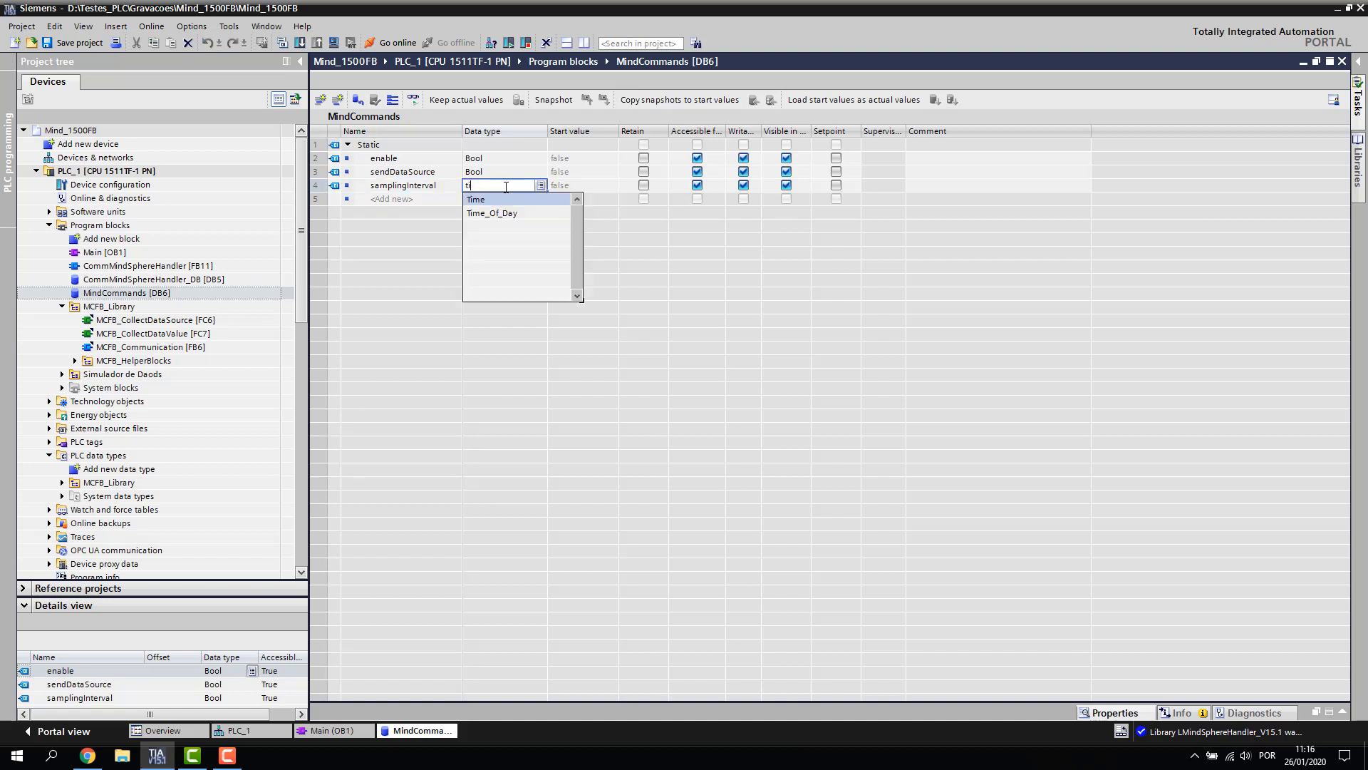
pyautogui.write('i')
pyautogui.click(506, 199)
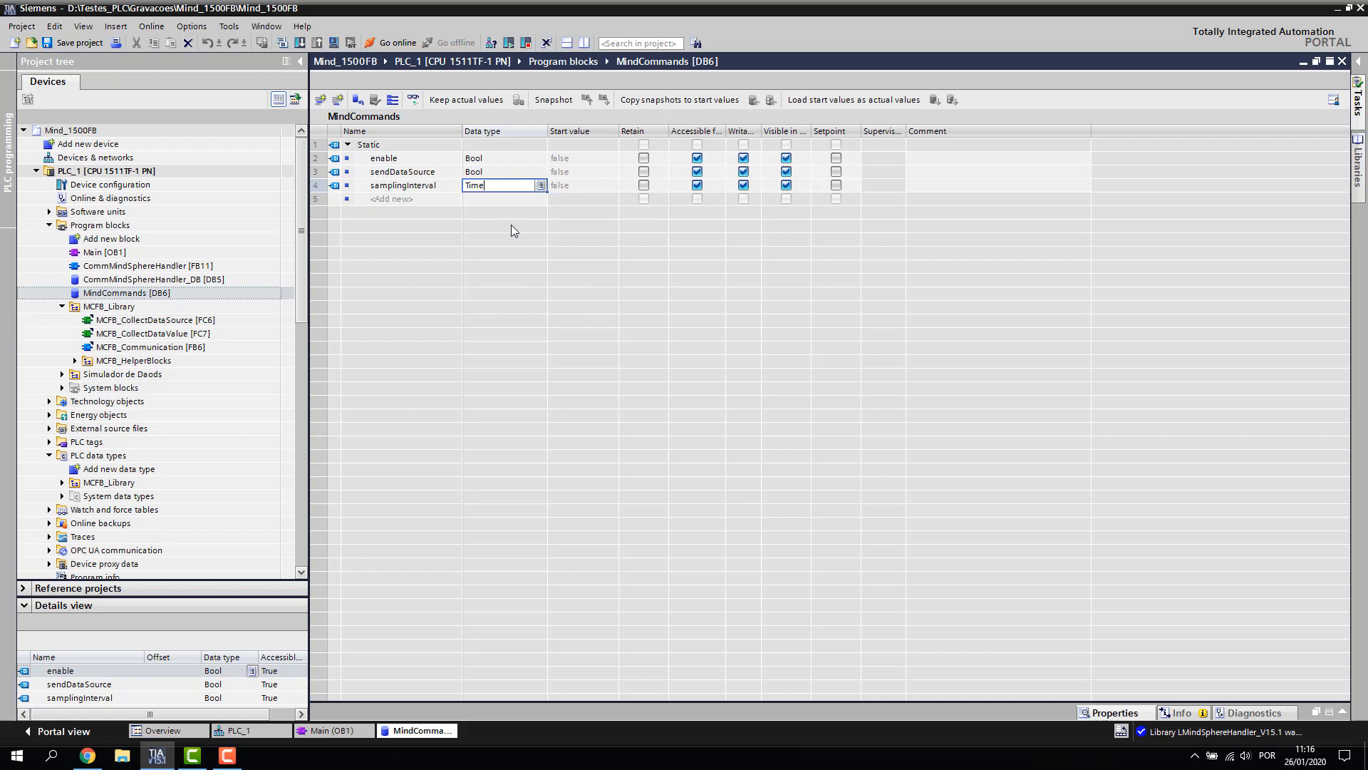
pyautogui.press('Tab')
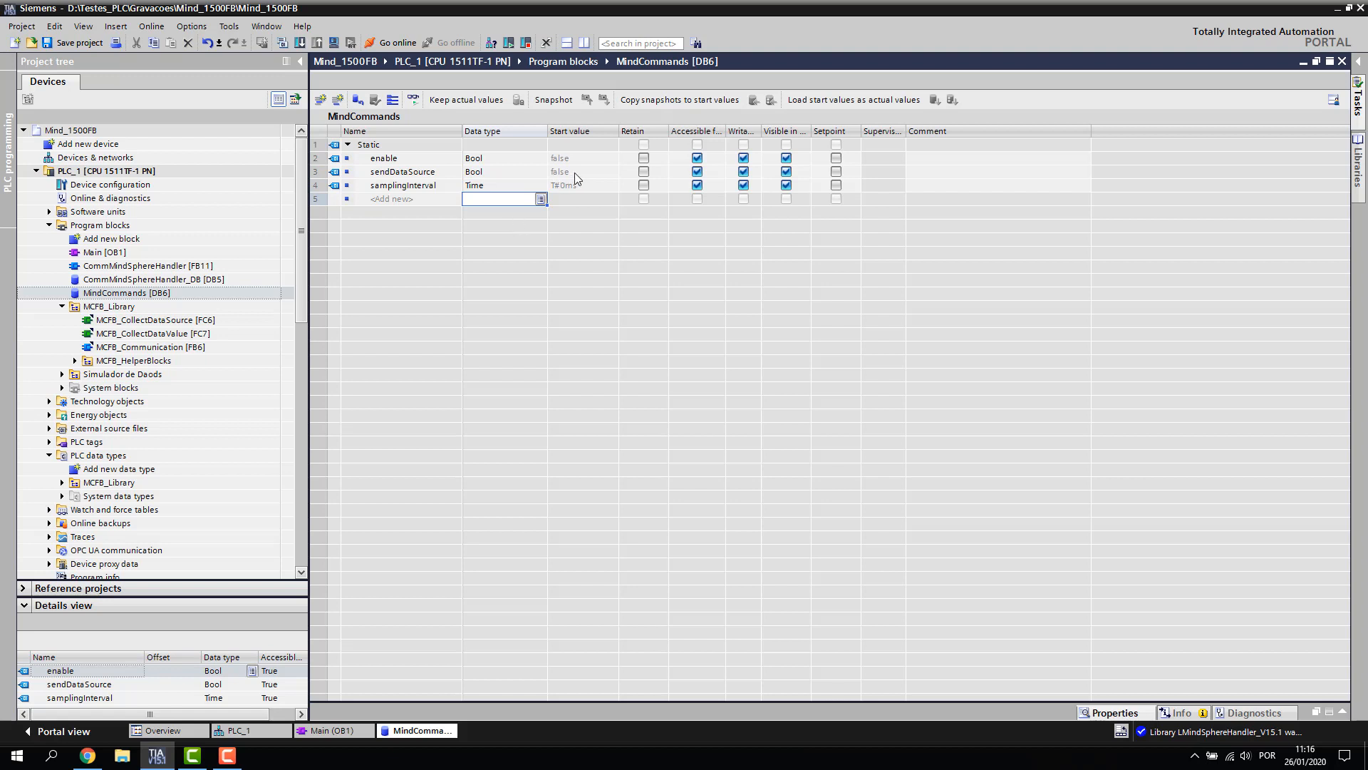
pyautogui.click(601, 185)
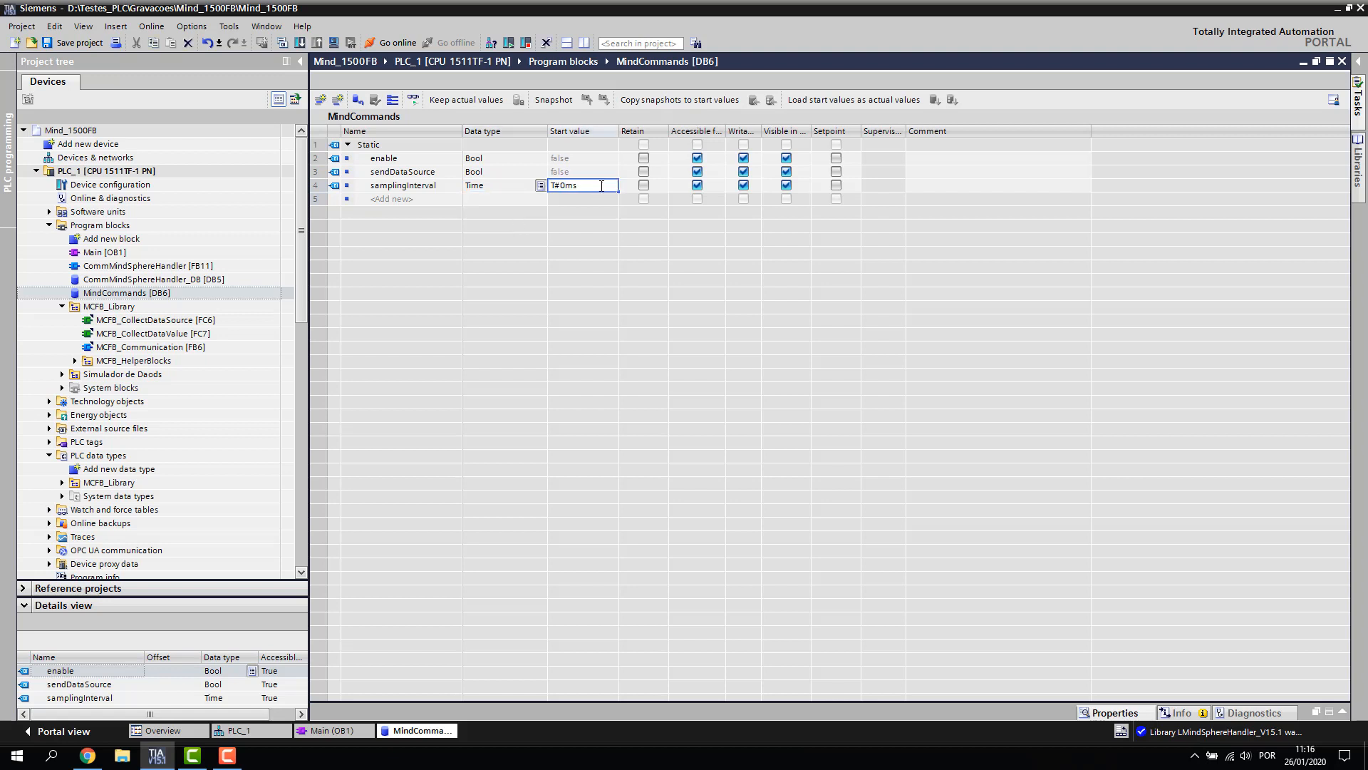
pyautogui.write('1')
pyautogui.press('Return')
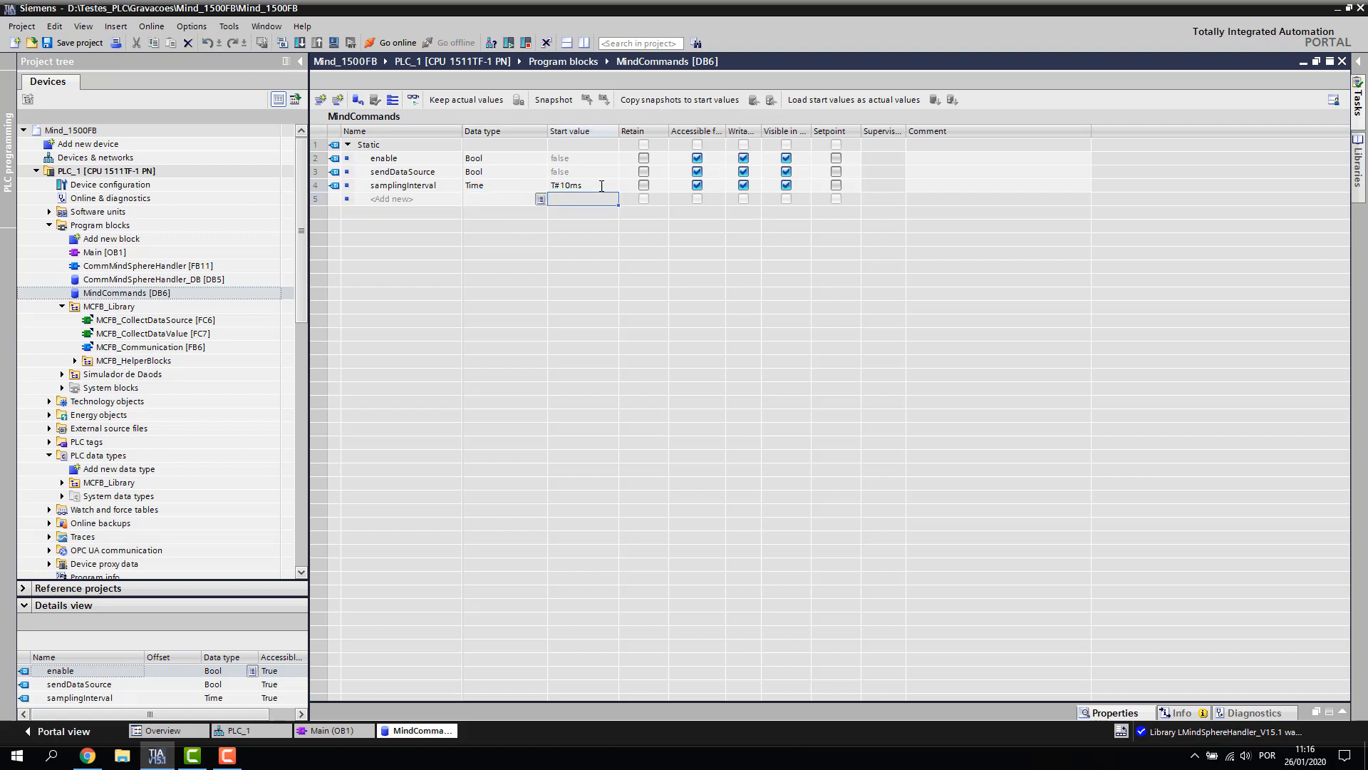
pyautogui.press('Left')
pyautogui.press('Up')
pyautogui.press('Left')
pyautogui.press('Down')
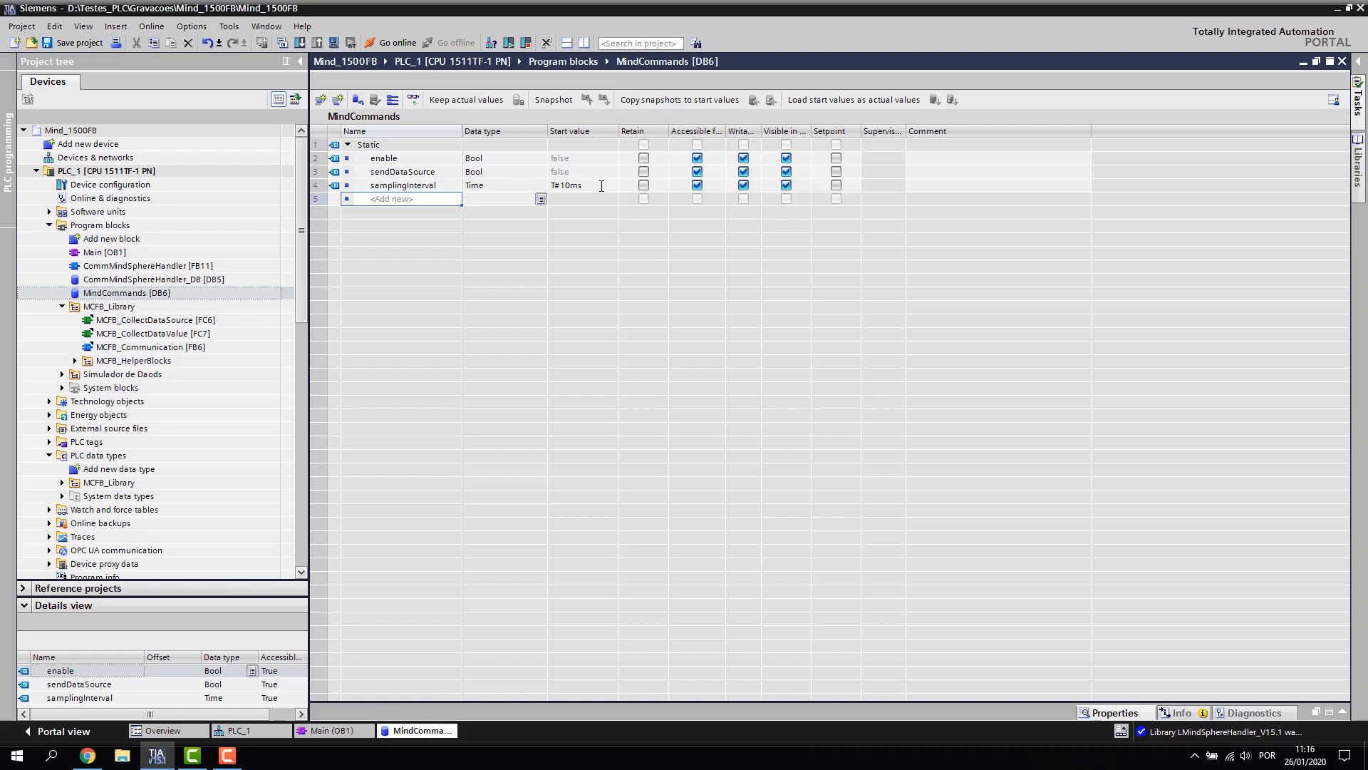
# Add variables status, statusID, busy, done, error and onboarded
pyautogui.write('status')
pyautogui.press('Return')
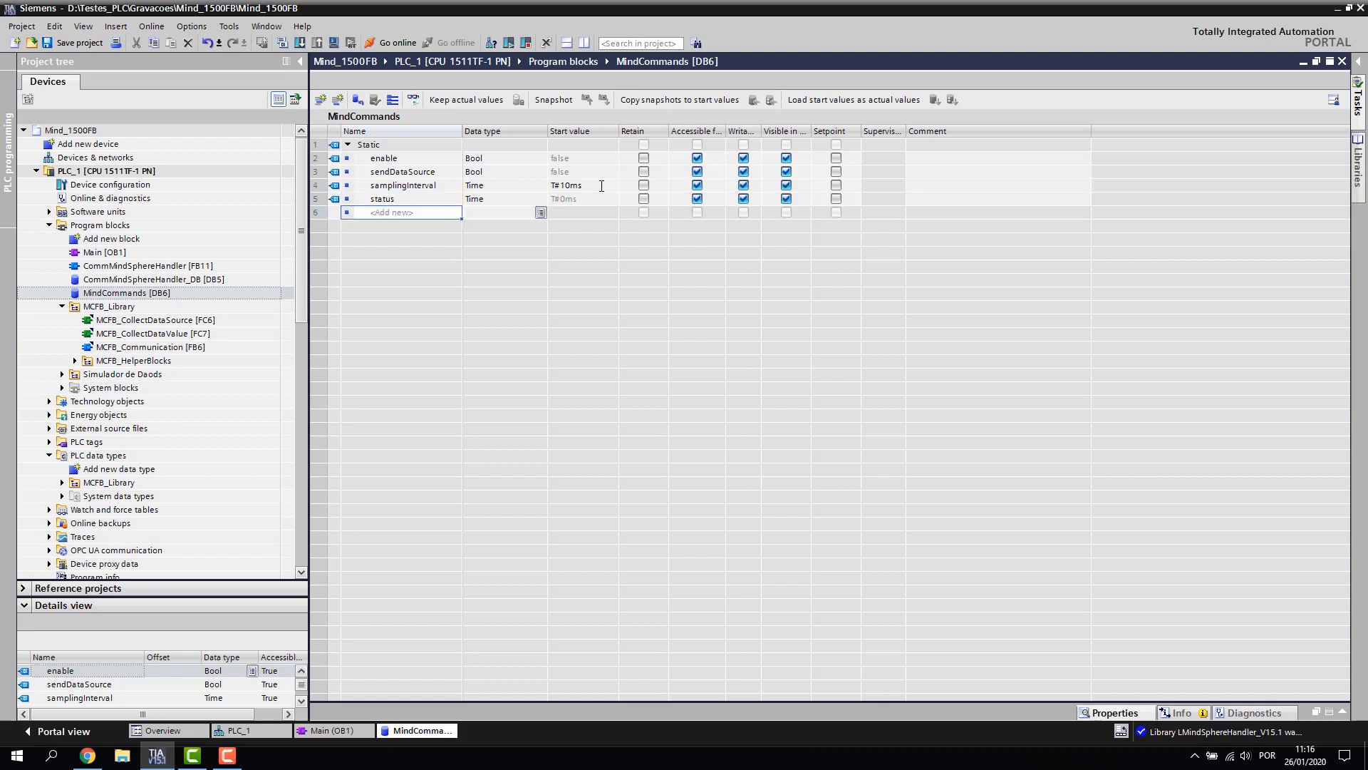
pyautogui.write('statusID')
pyautogui.press('Return')
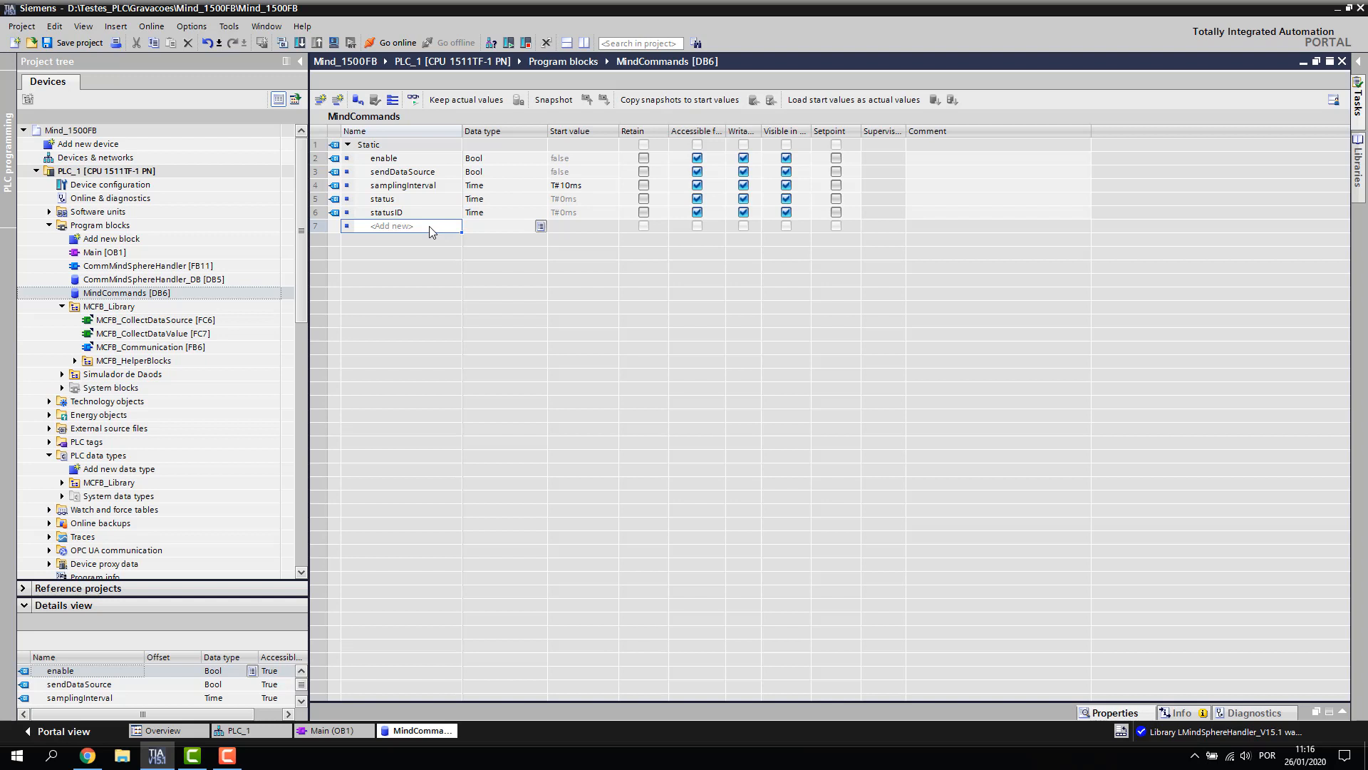
pyautogui.write('Busy')
pyautogui.press('BackSpace')
pyautogui.press('BackSpace')
pyautogui.press('BackSpace')
pyautogui.press('BackSpace')
pyautogui.write('busy')
pyautogui.press('Return')
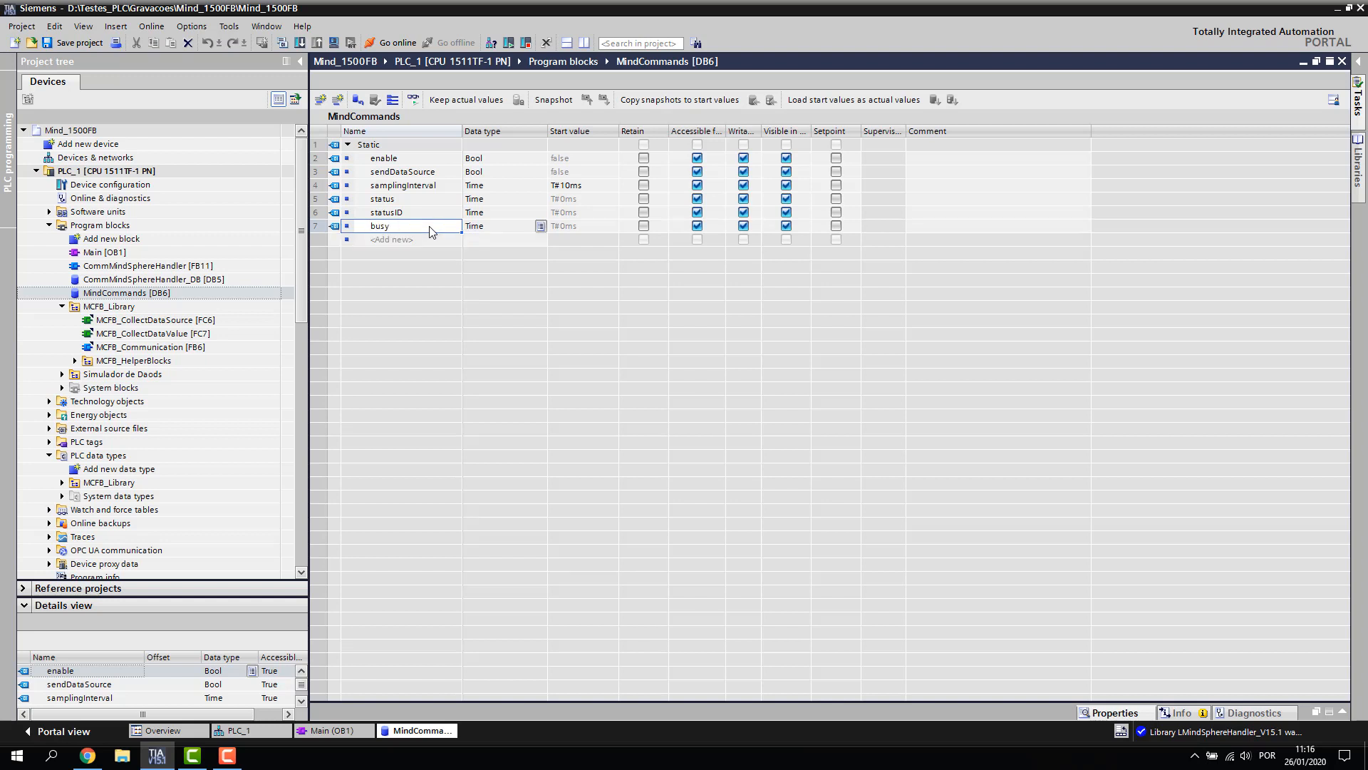
pyautogui.write('done')
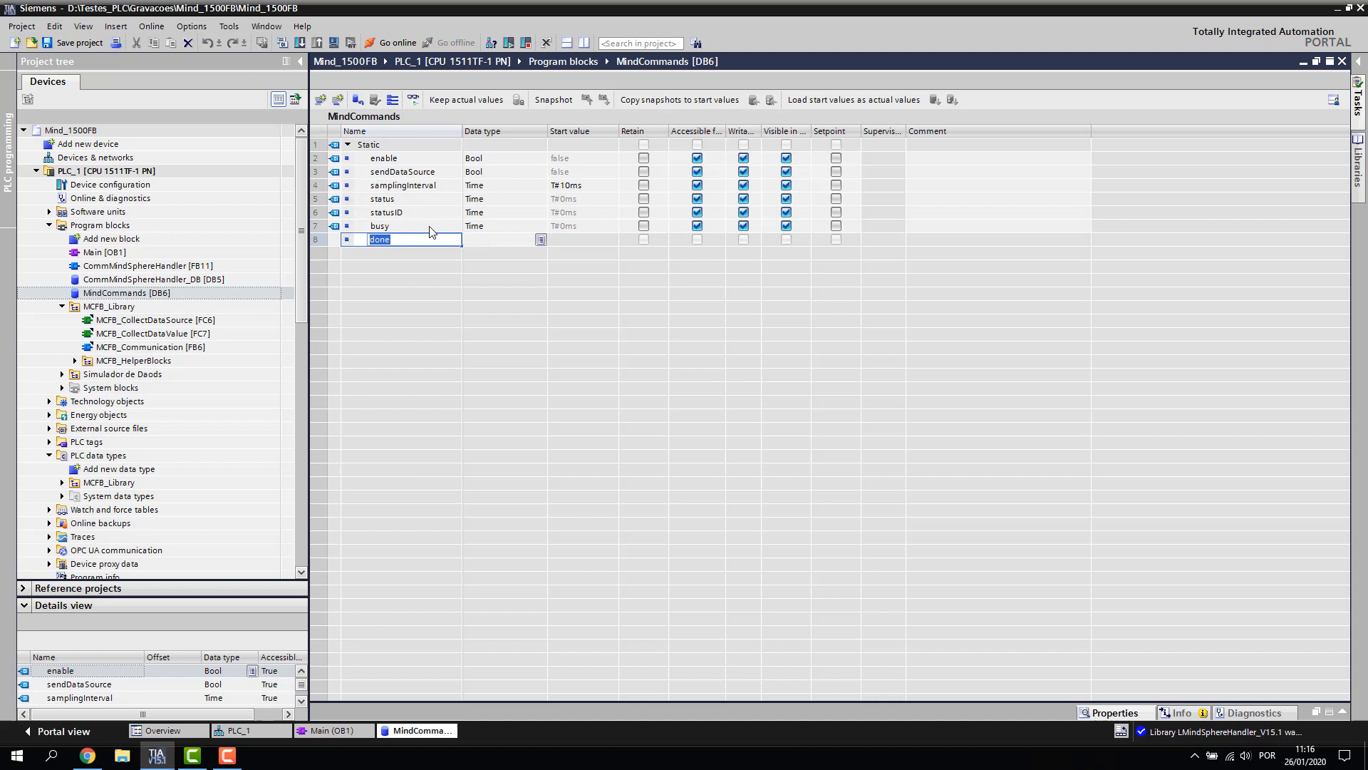
pyautogui.press('Return')
pyautogui.write('error')
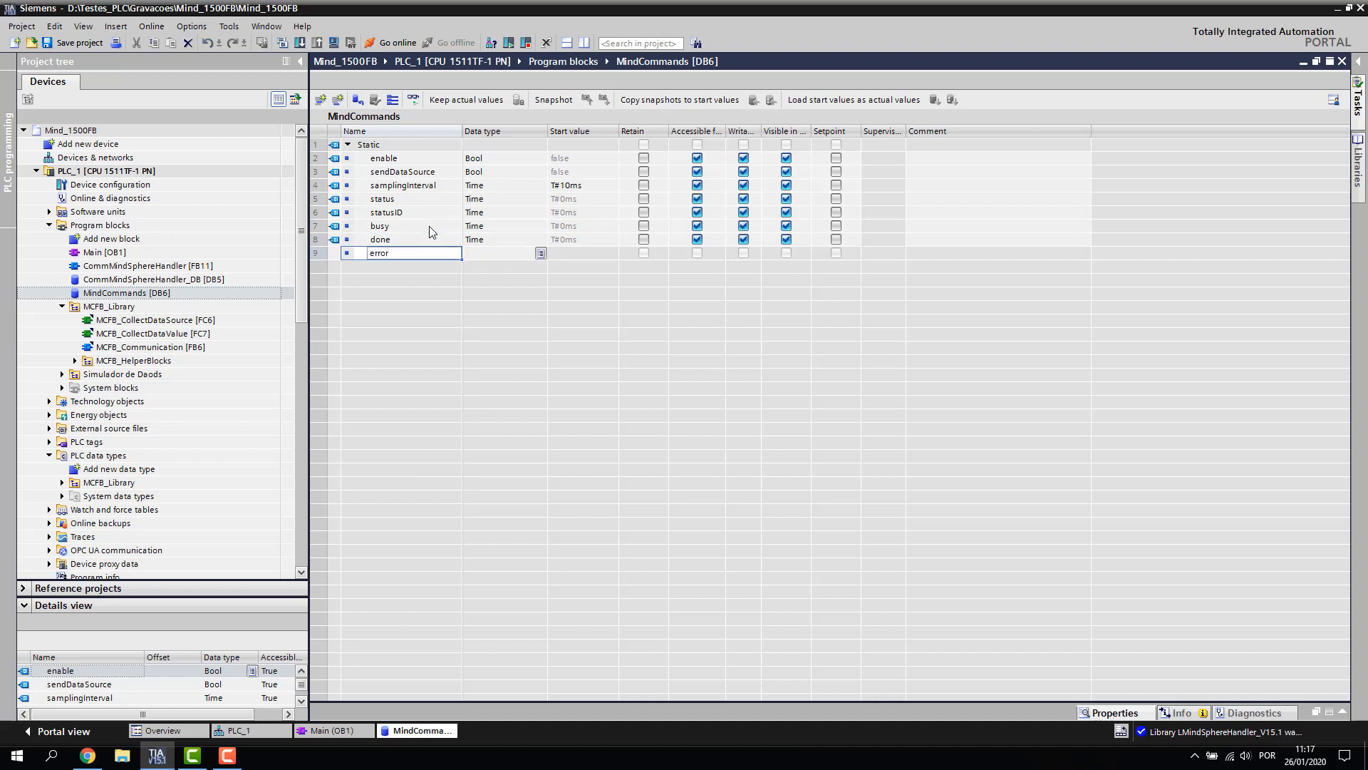
pyautogui.press('Return')
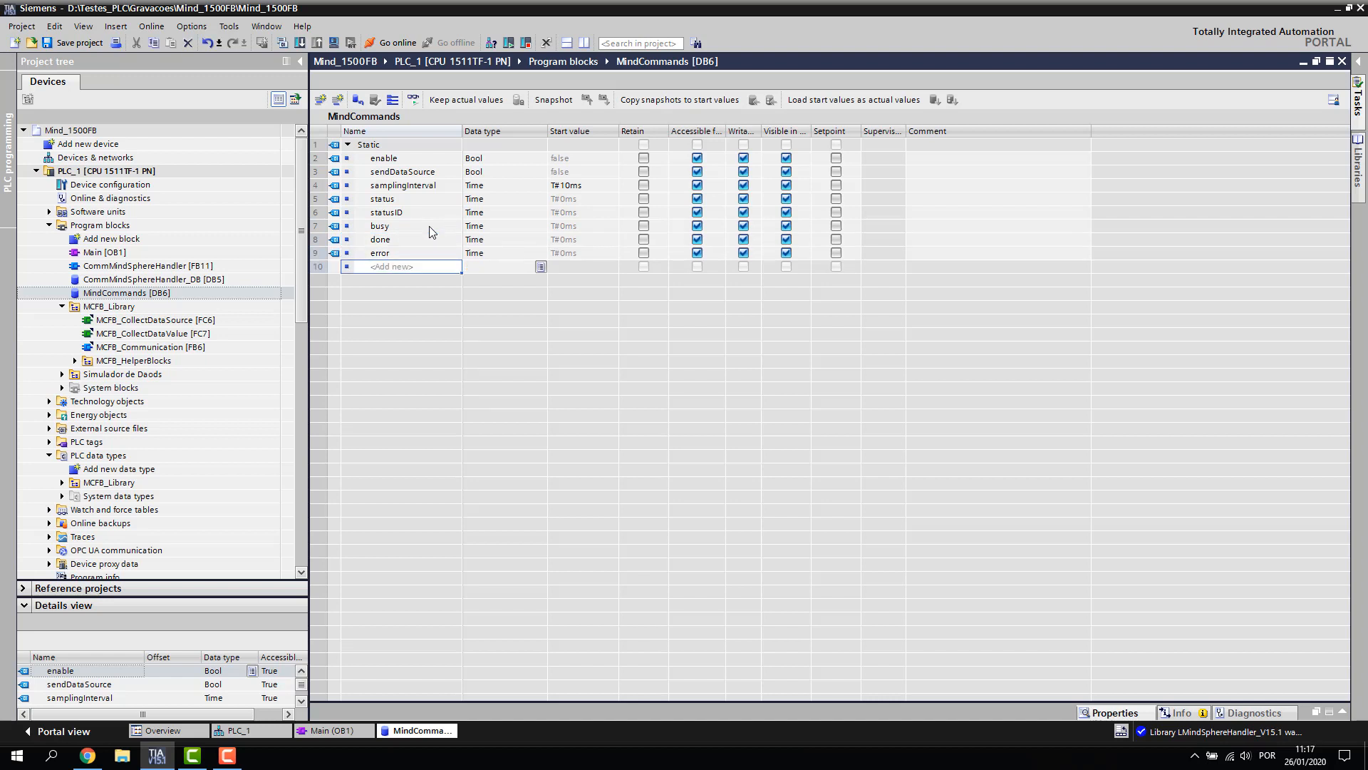
pyautogui.write('onboarded')
pyautogui.press('Return')
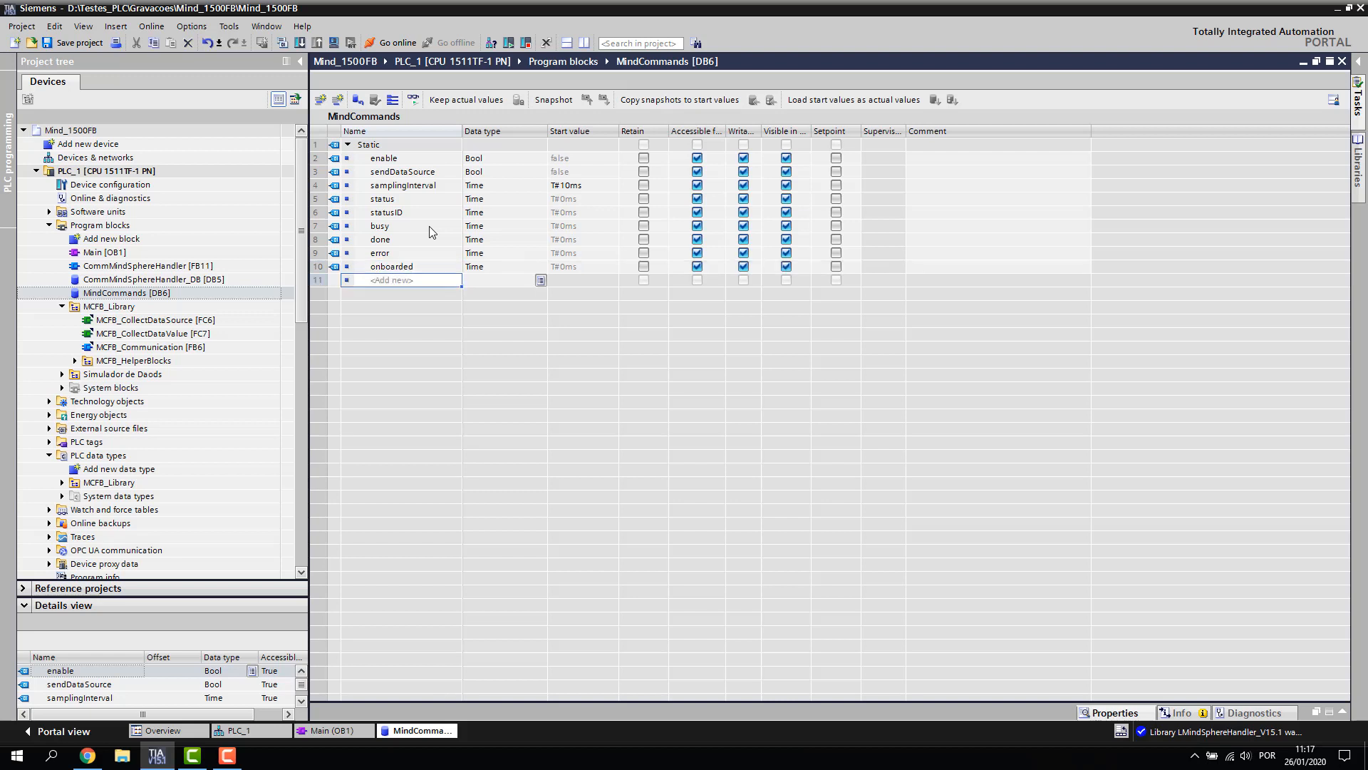
# Set busy to Bool and fill Bool down through onboarded, overwriting the existing types
pyautogui.press('Up')
pyautogui.press('Up')
pyautogui.press('Up')
pyautogui.press('Up')
pyautogui.press('Right')
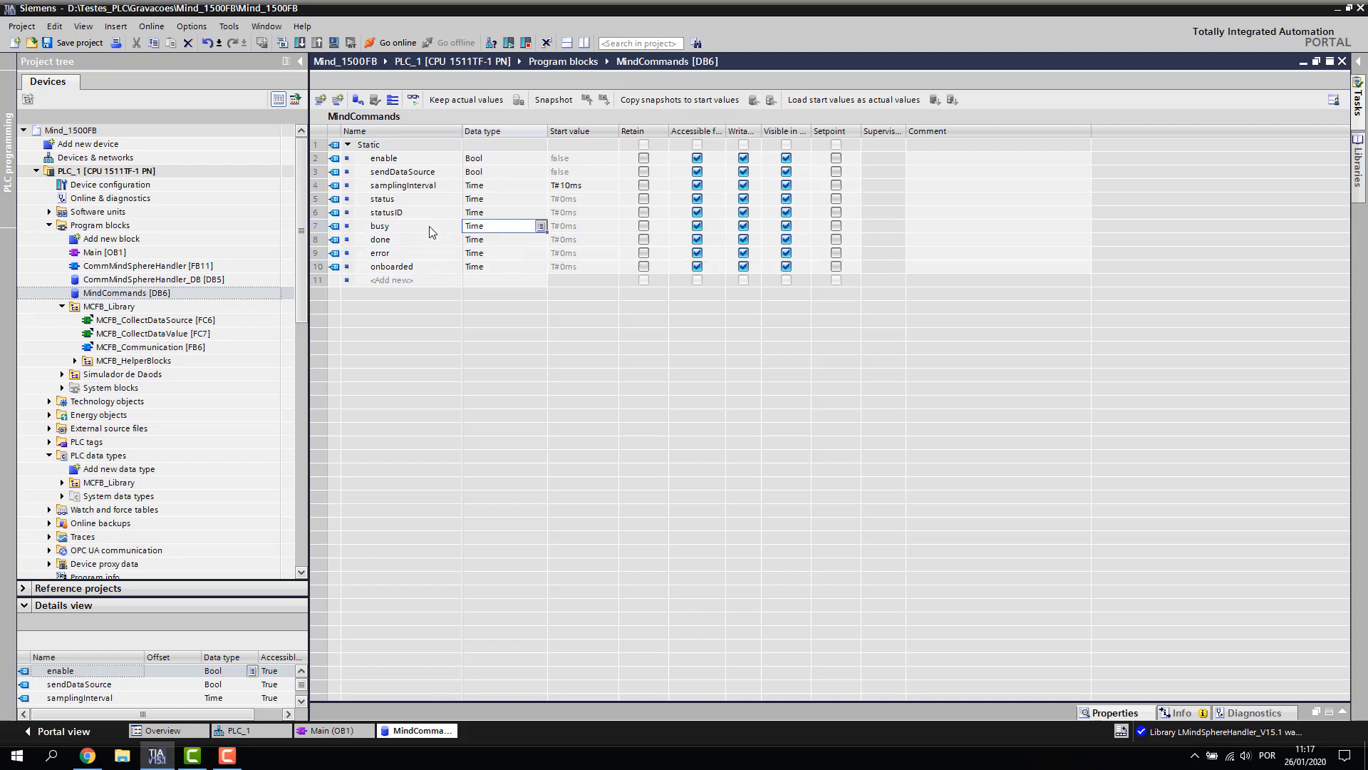
pyautogui.write('Bool')
pyautogui.press('Return')
pyautogui.click(542, 228)
pyautogui.moveTo(545, 231); pyautogui.dragTo(547, 268)
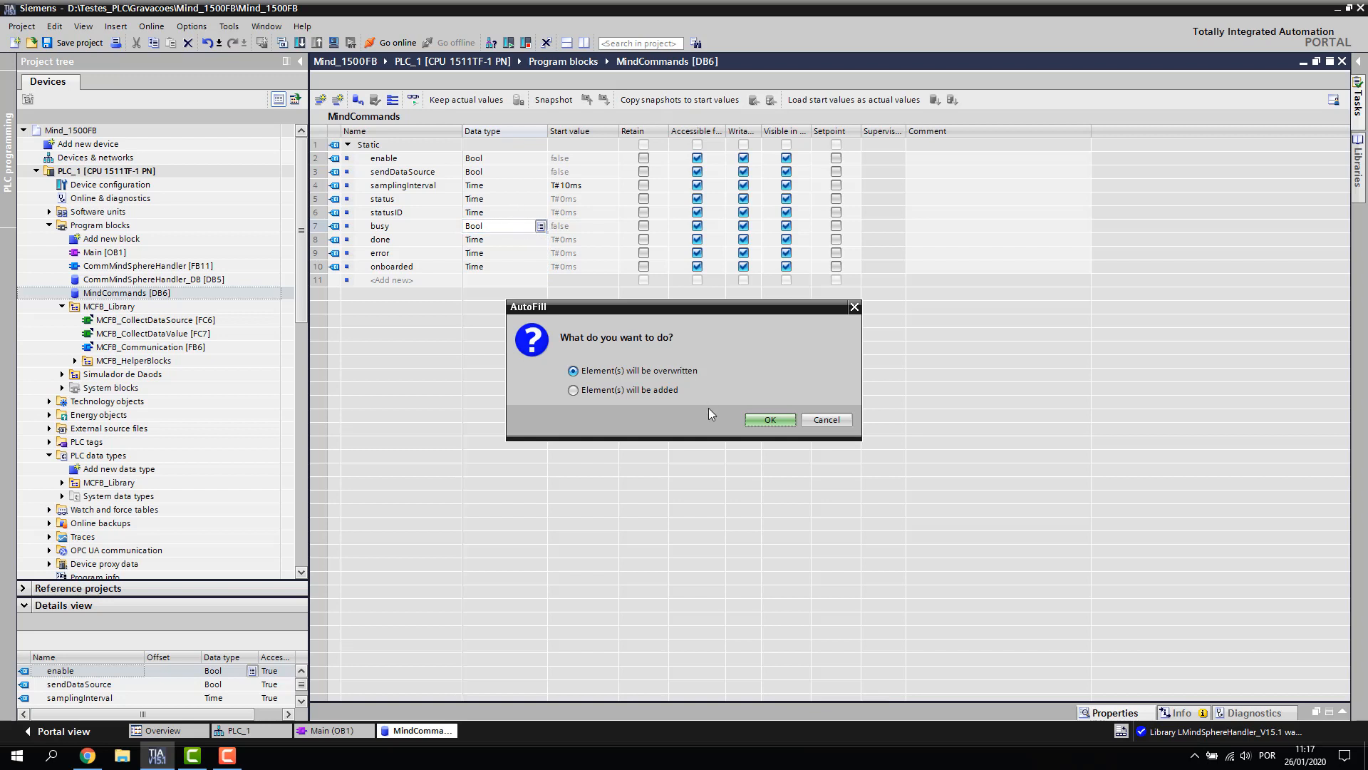
pyautogui.click(751, 421)
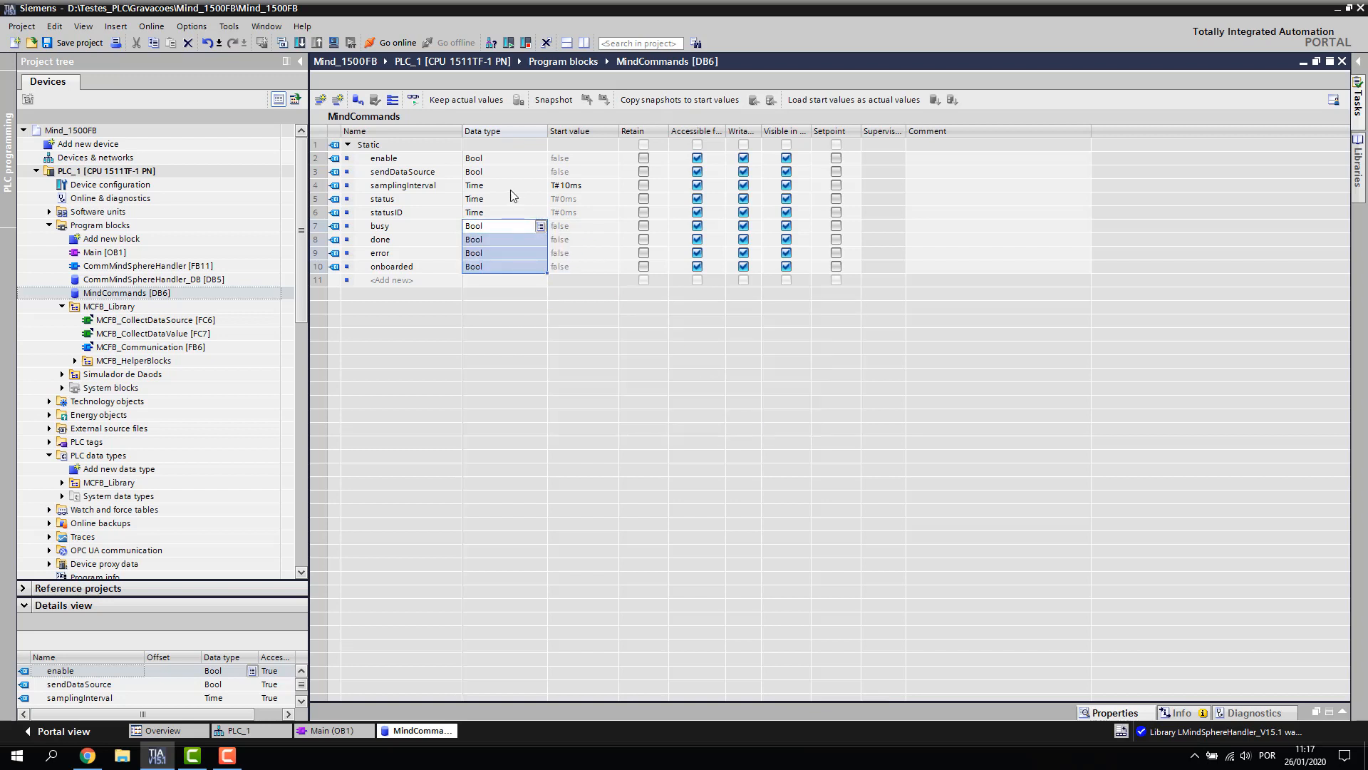
# Change the data type of status and statusID to Word
pyautogui.doubleClick(494, 199)
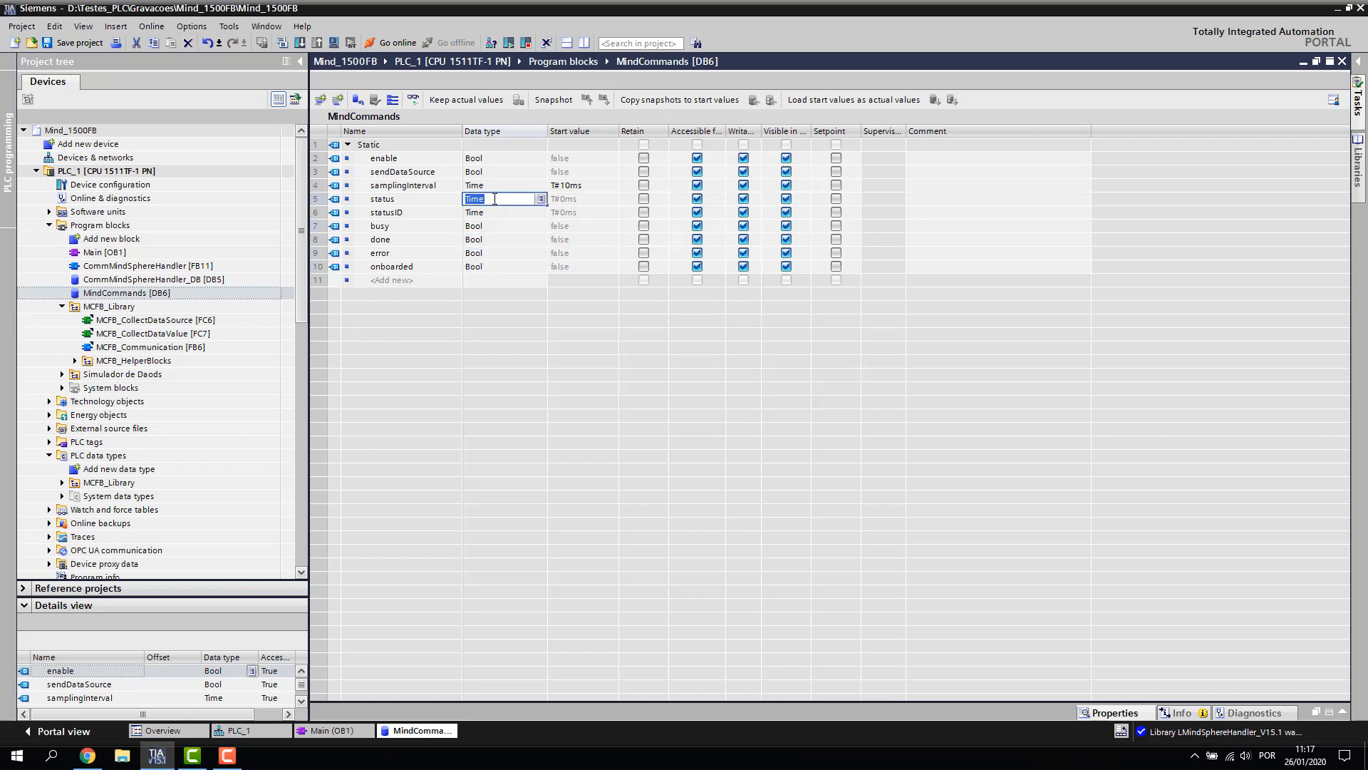
pyautogui.write('word')
pyautogui.press('Return')
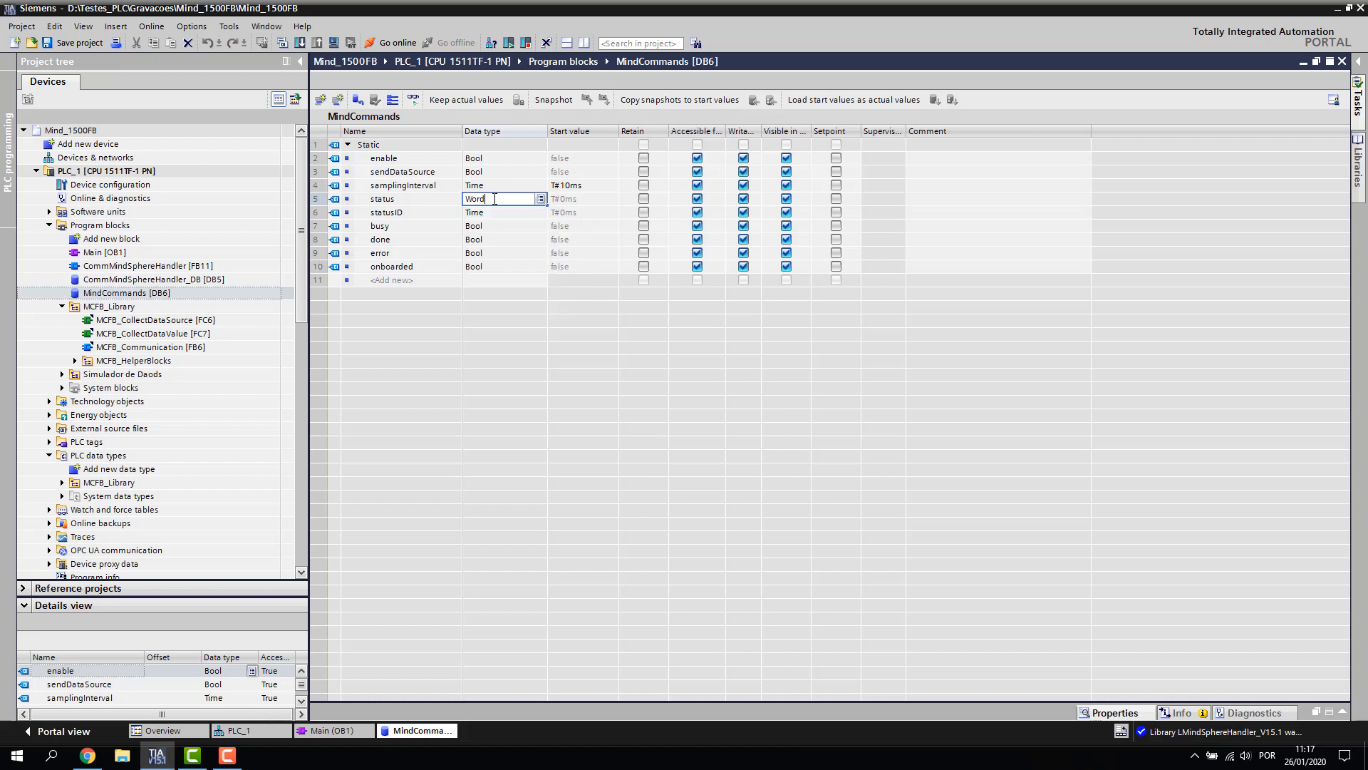
pyautogui.press('Return')
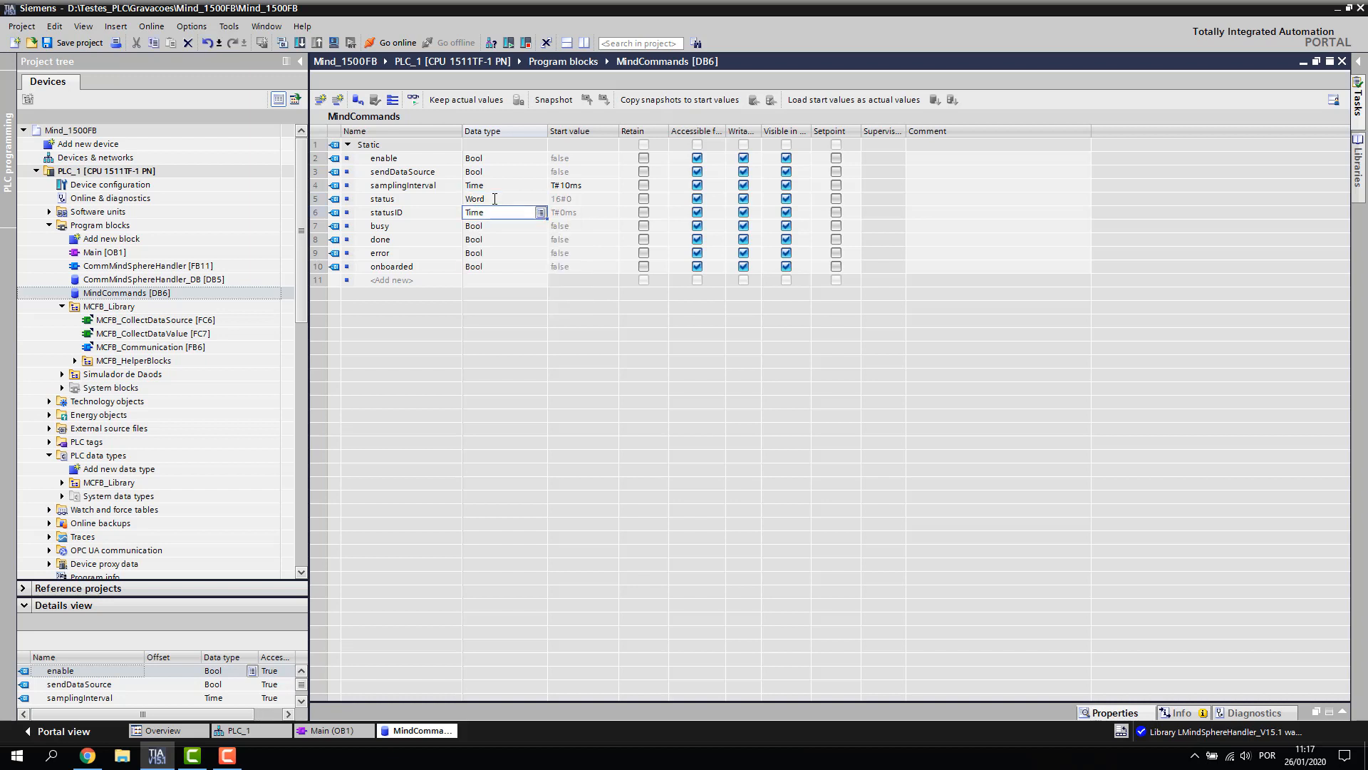
pyautogui.write('word')
pyautogui.press('Return')
pyautogui.press('Return')
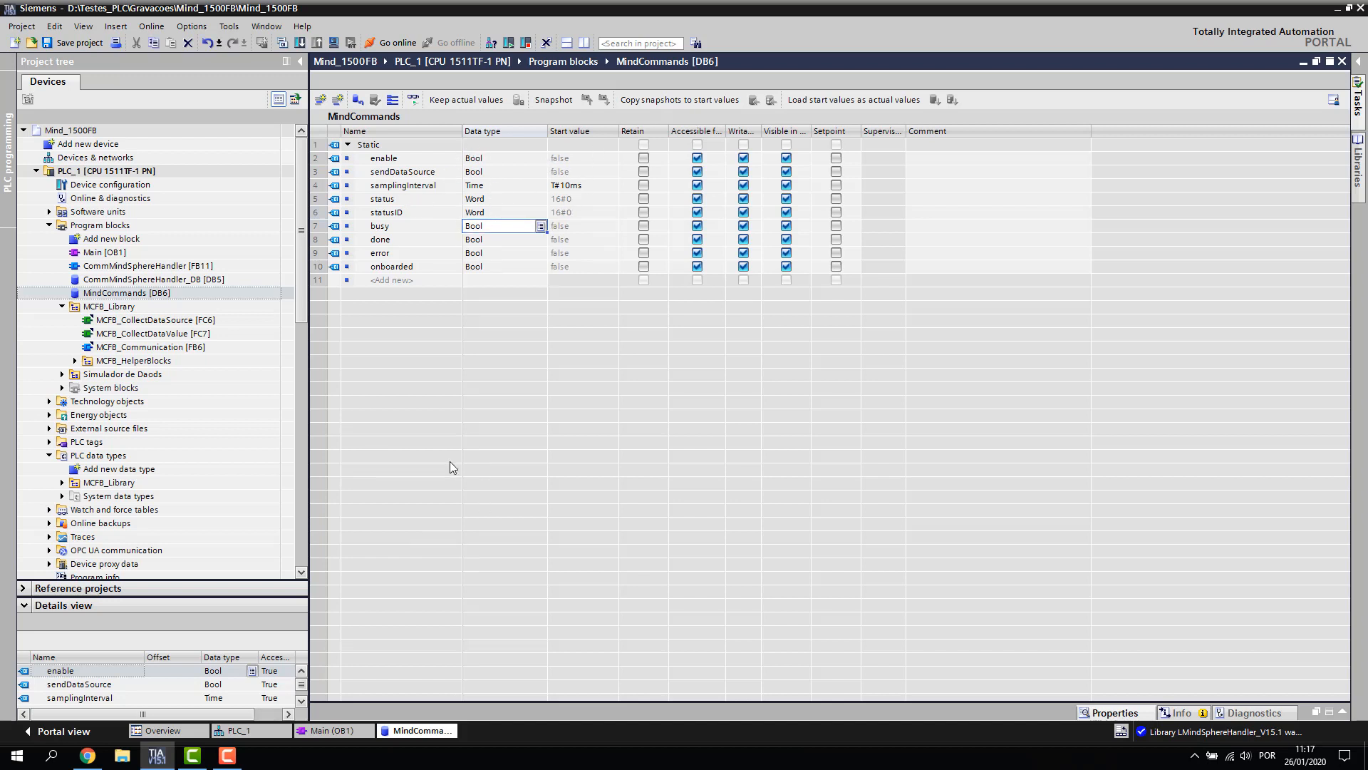
pyautogui.click(402, 159)
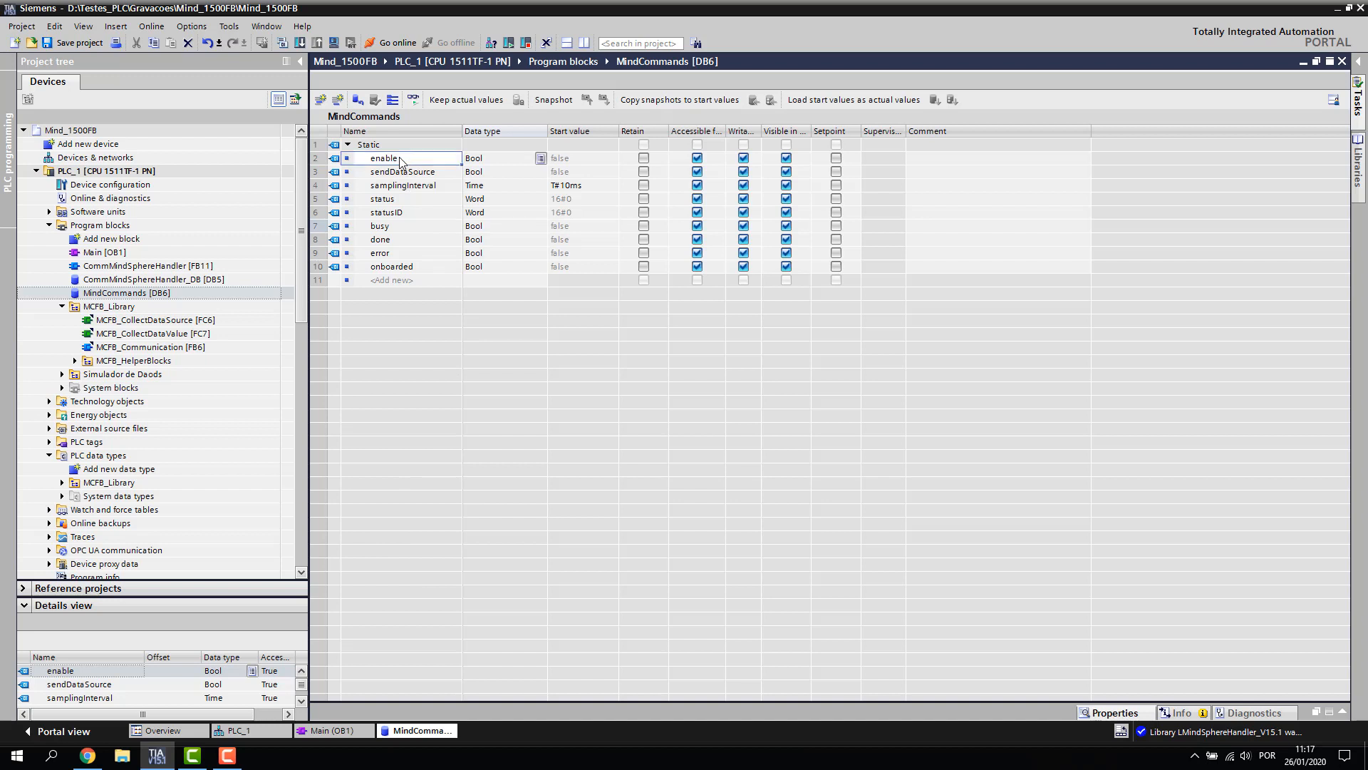
# In a split view, drag the MindCommands variables onto CommMindSphereHandler's inputs and outputs
pyautogui.click(577, 43)
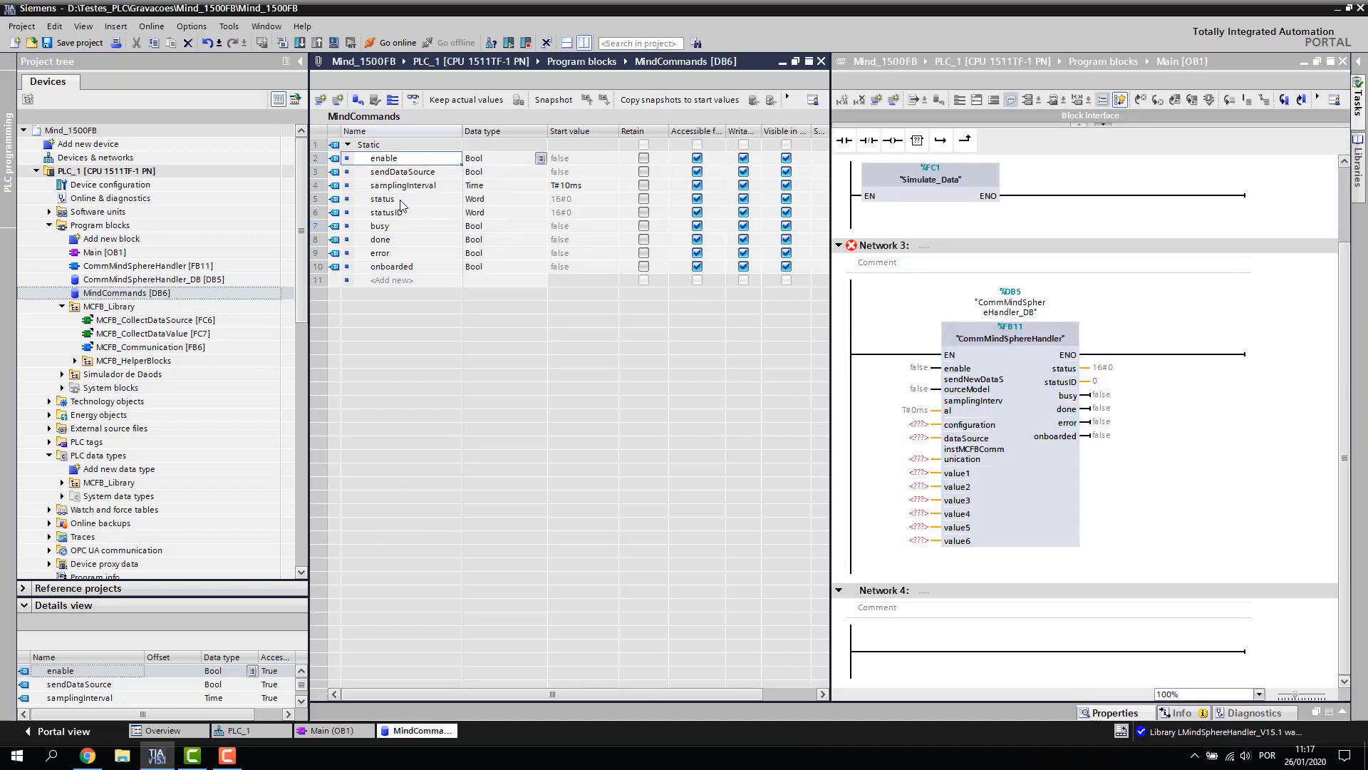
pyautogui.moveTo(385, 163); pyautogui.dragTo(919, 373)
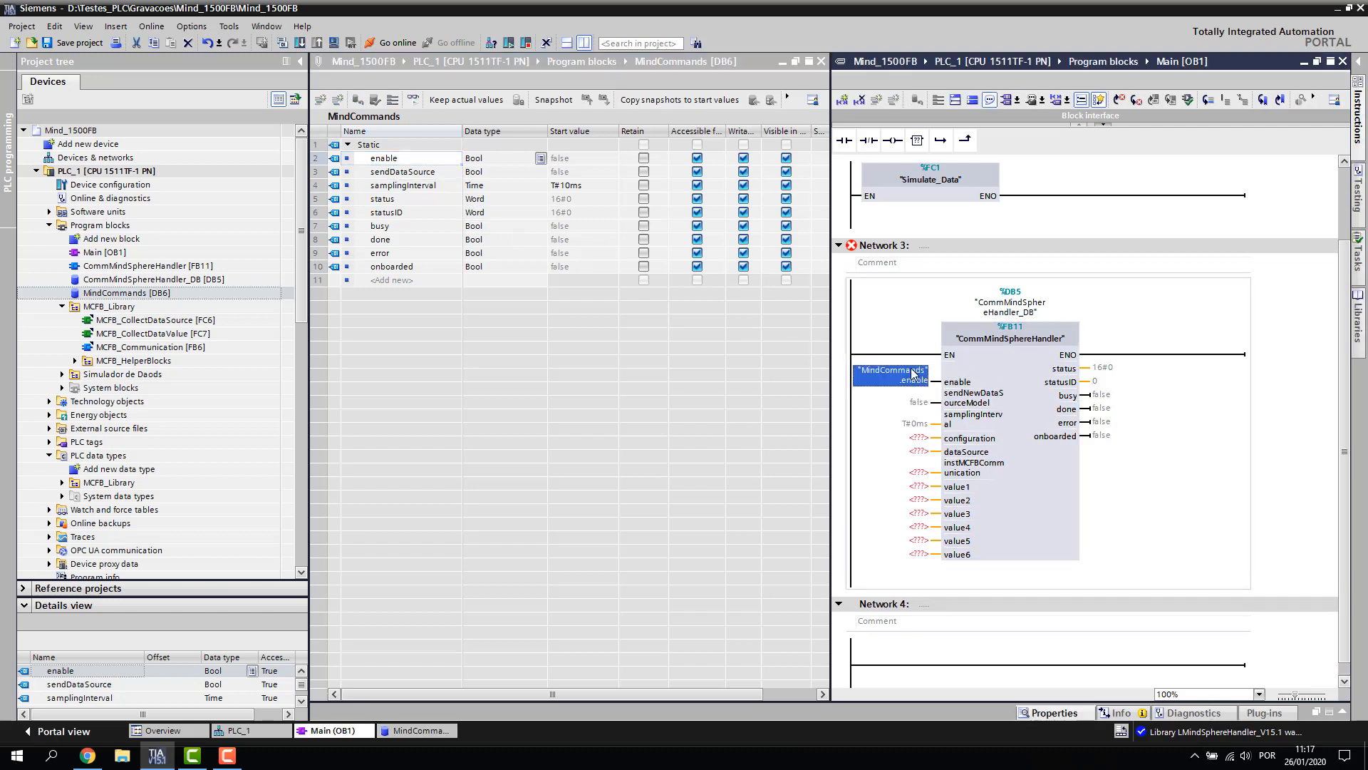
pyautogui.click(397, 176)
pyautogui.keyDown('shift'); pyautogui.click(391, 265); pyautogui.keyUp('shift')
pyautogui.moveTo(391, 266); pyautogui.dragTo(918, 421)
pyautogui.moveTo(1109, 497); pyautogui.dragTo(1110, 498)
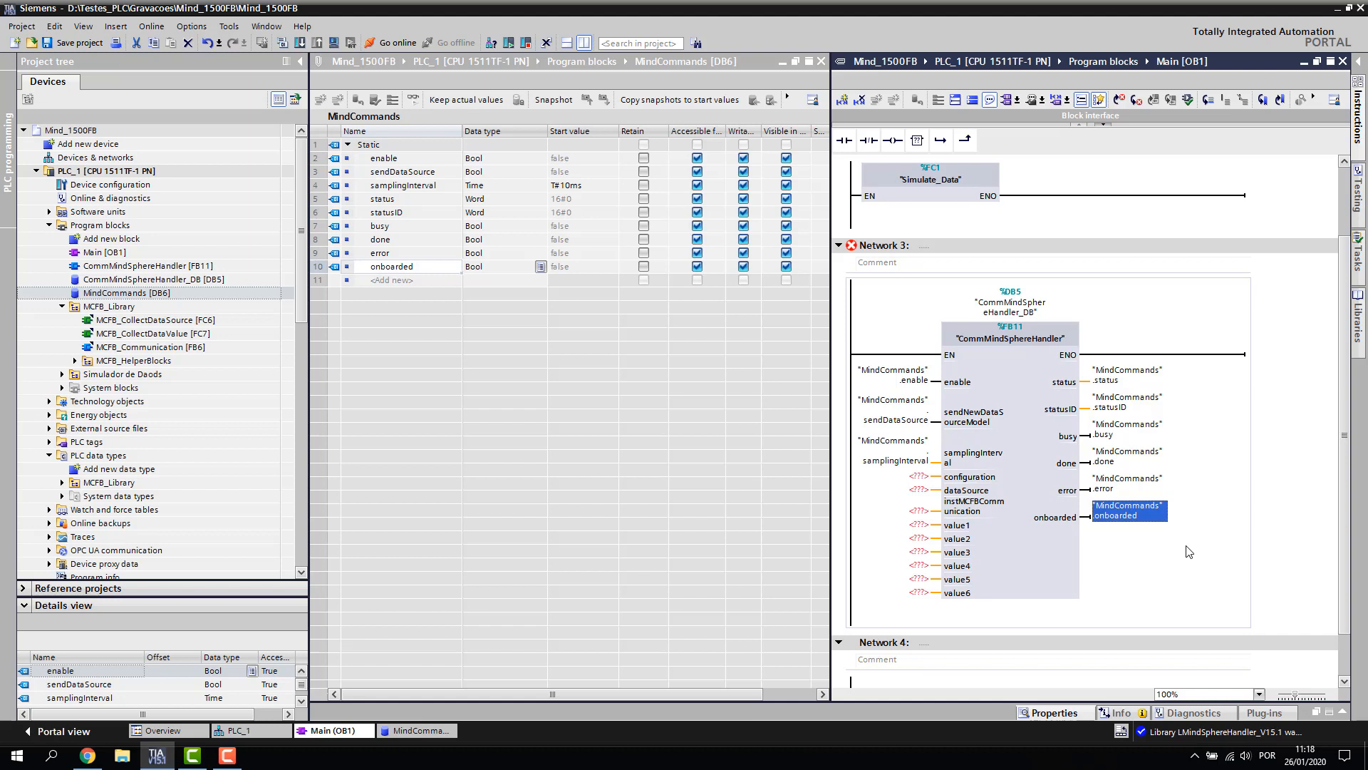
# Verify the wired operands from enable to onboarded, then return Main to a single view
pyautogui.click(878, 386)
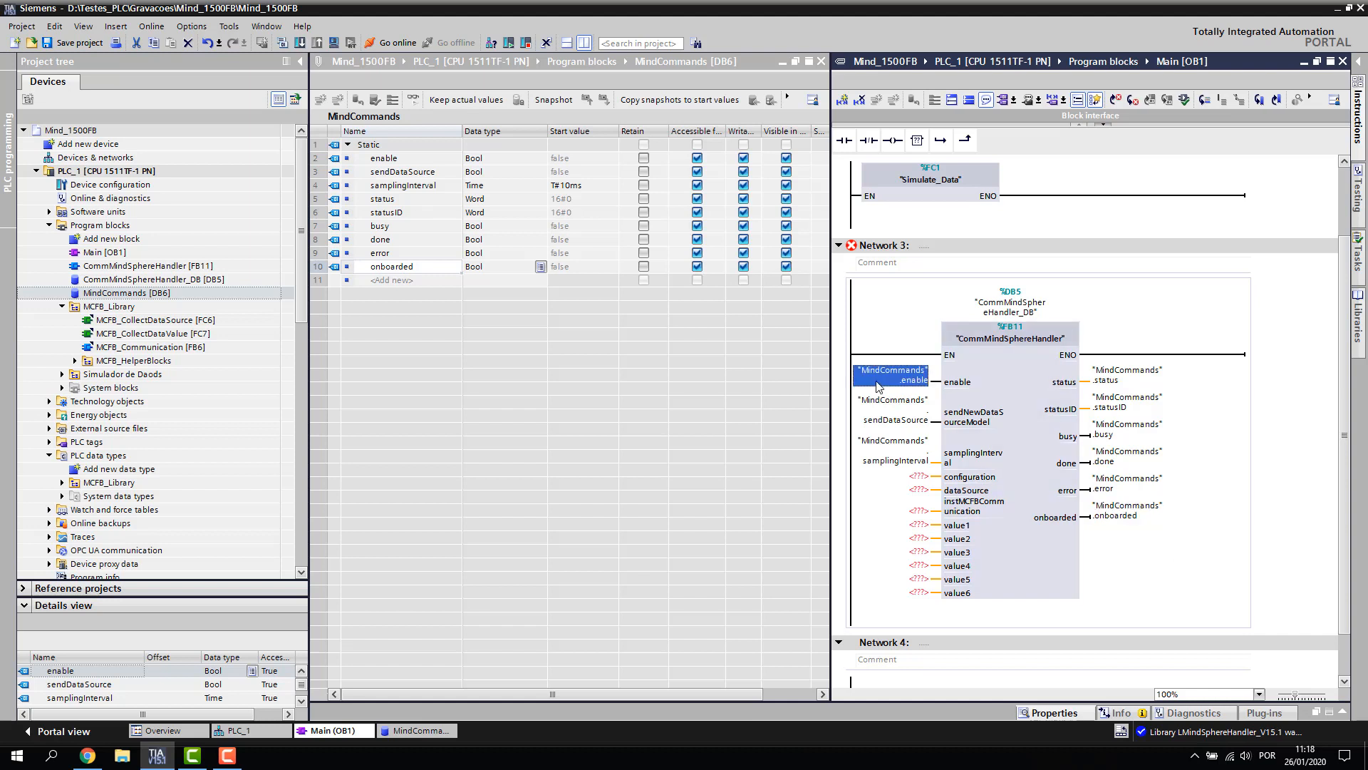
pyautogui.click(899, 415)
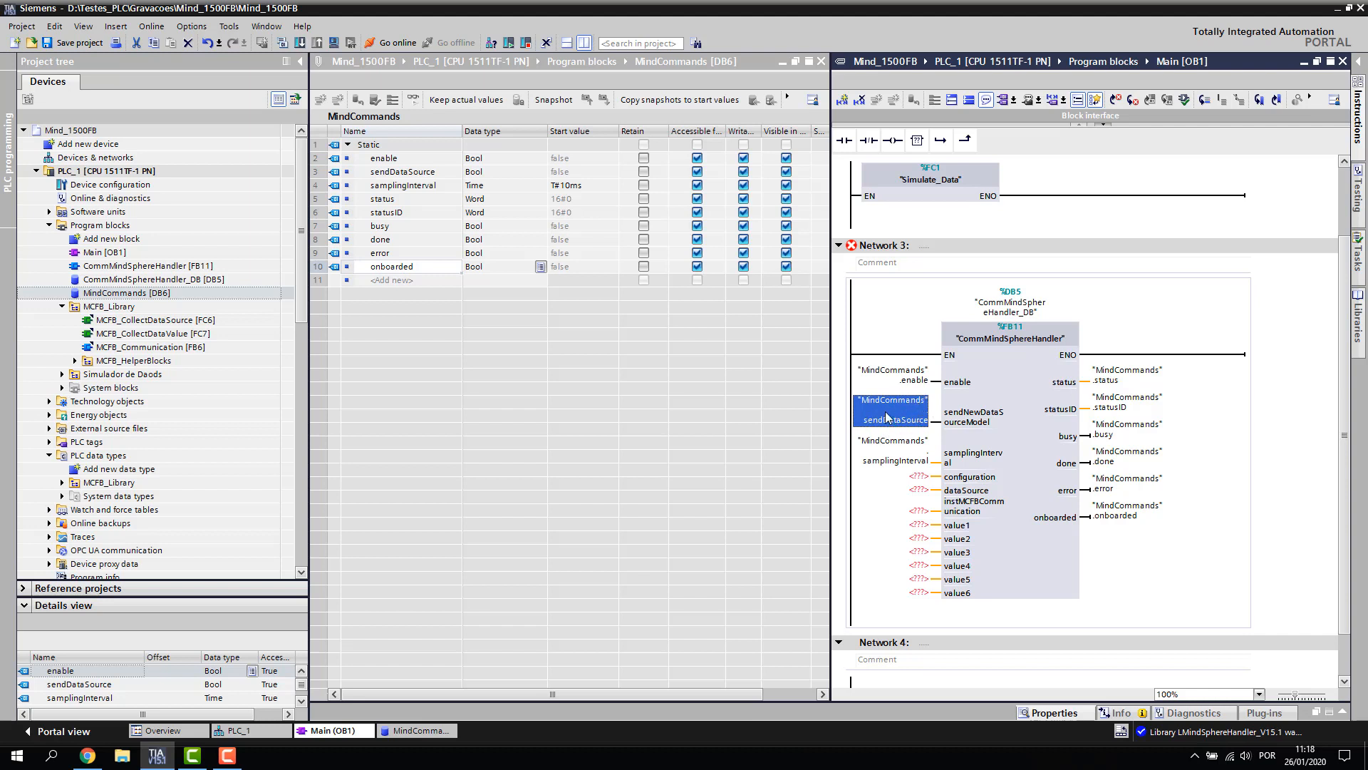
pyautogui.click(896, 459)
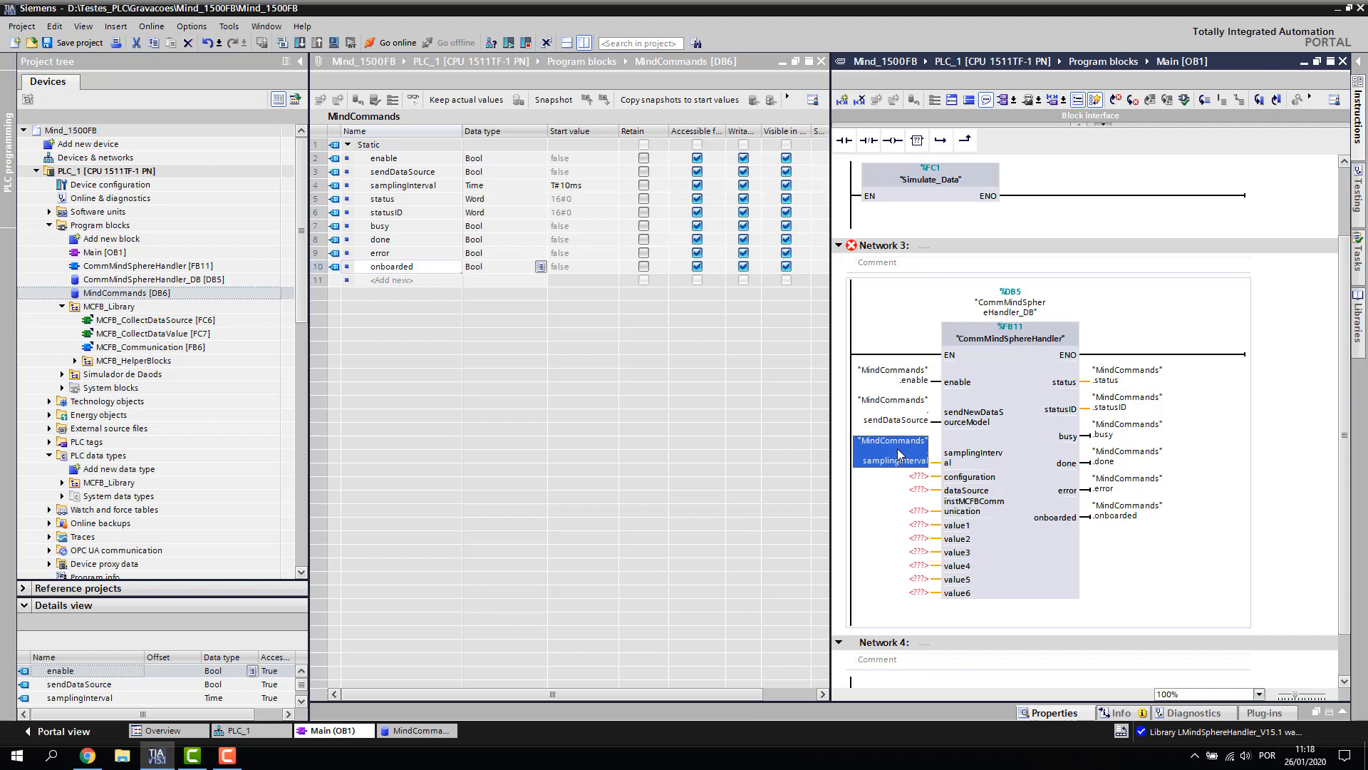
pyautogui.click(1138, 383)
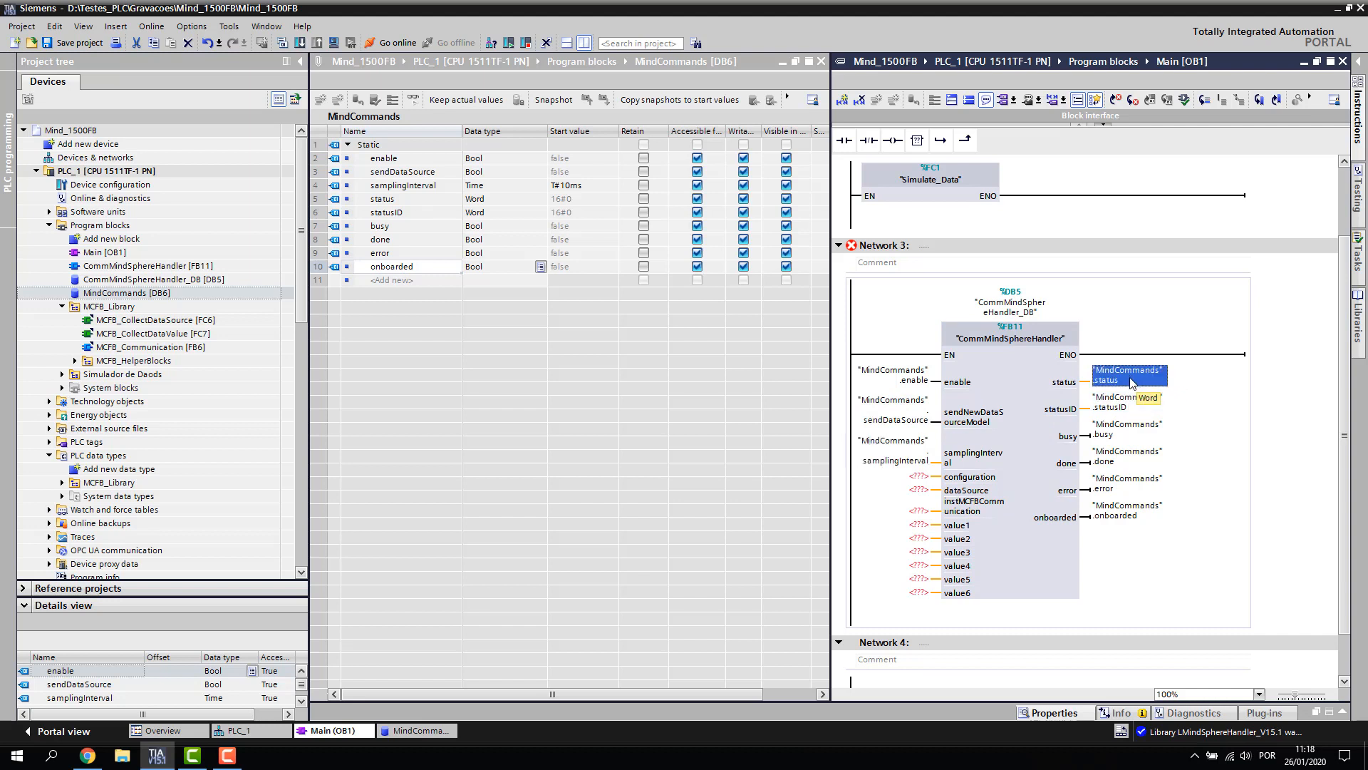
pyautogui.click(1112, 489)
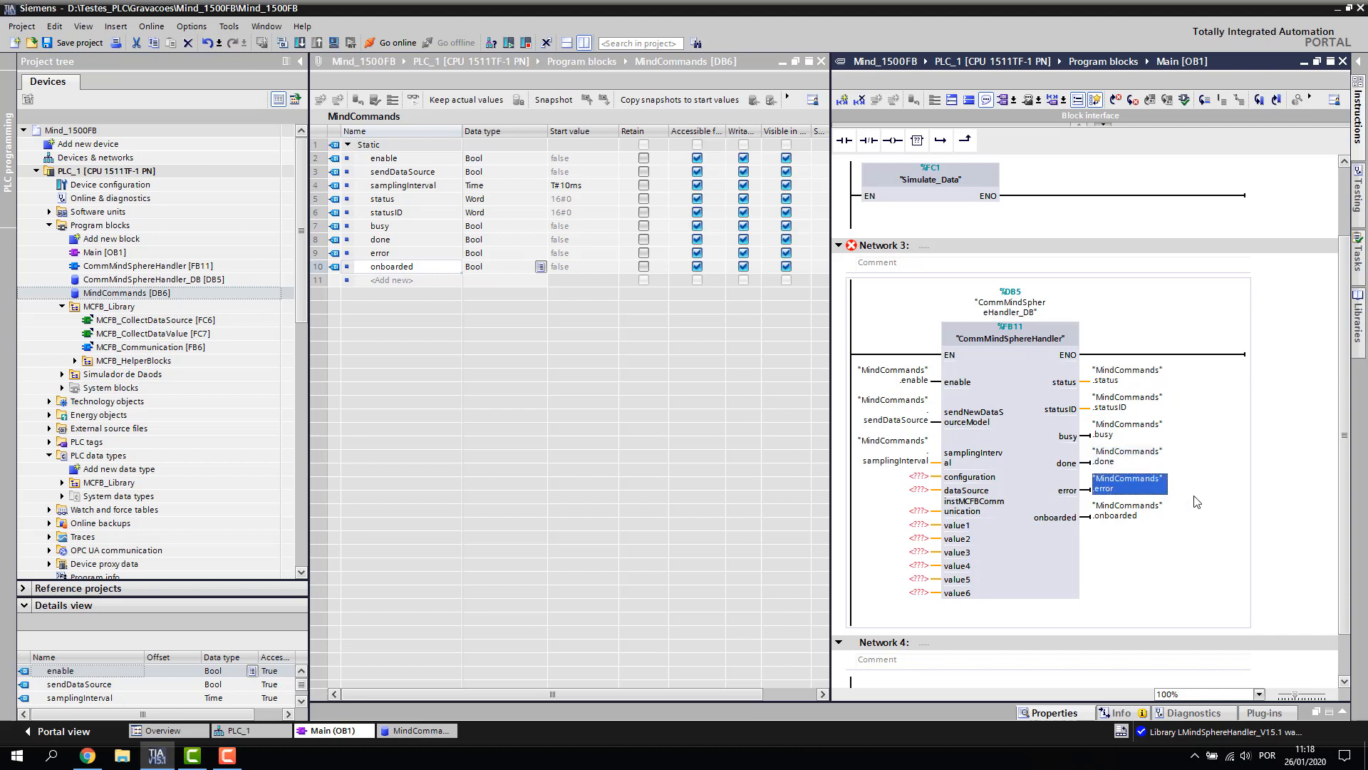
pyautogui.click(1122, 383)
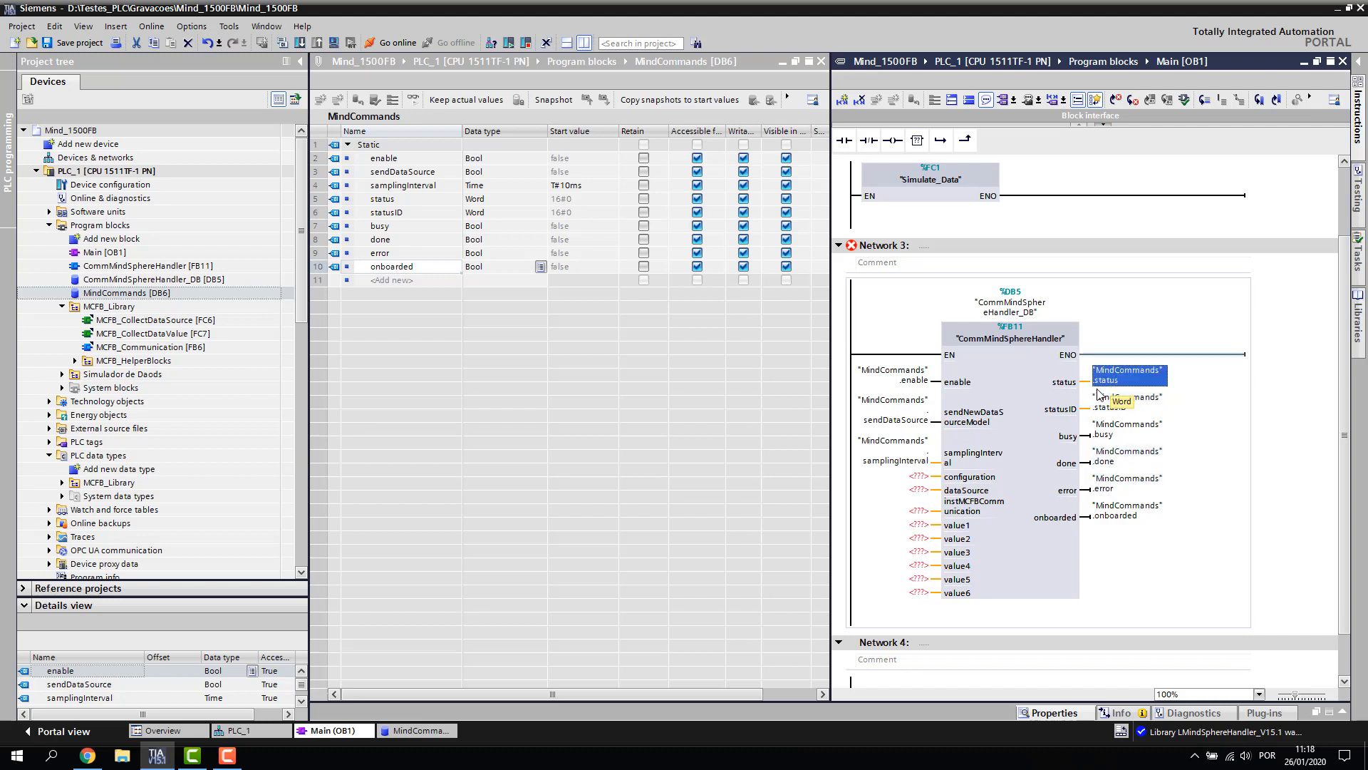
pyautogui.click(1115, 404)
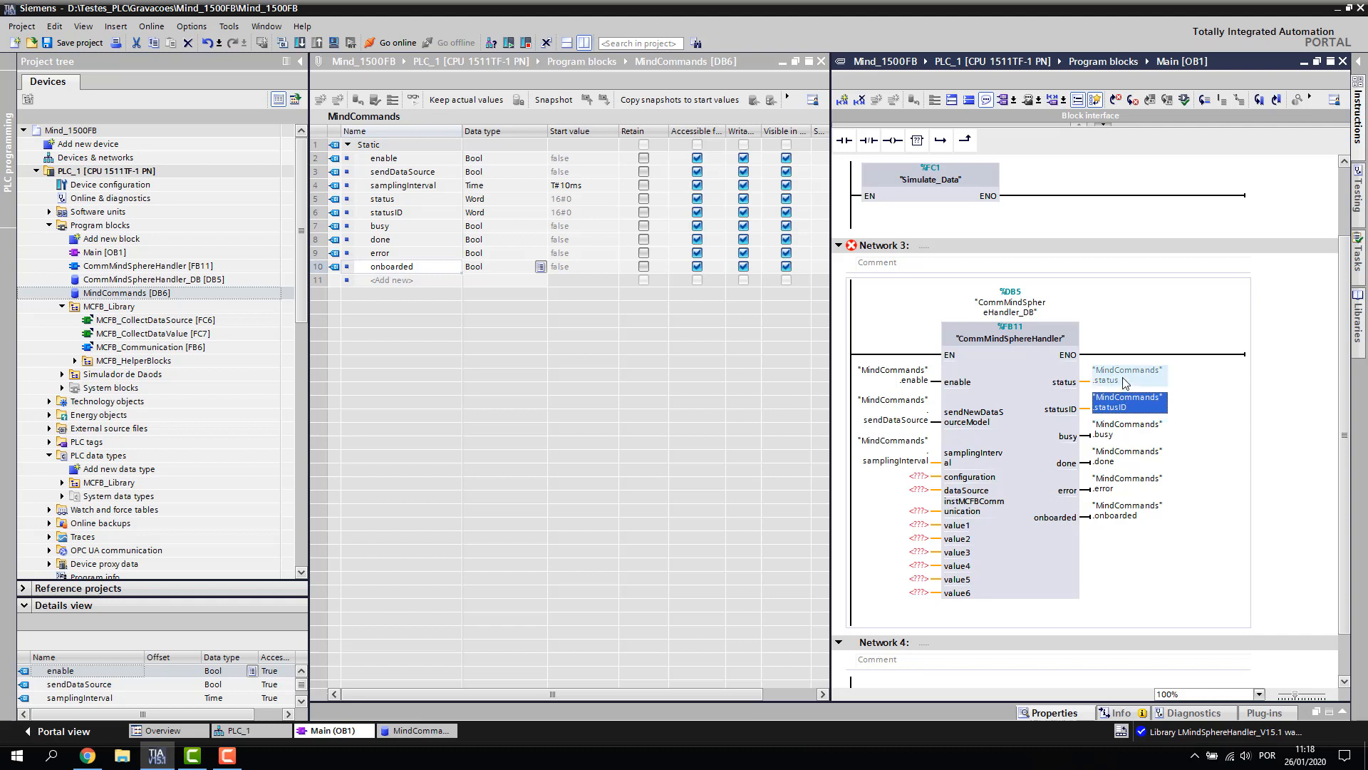
pyautogui.click(1118, 435)
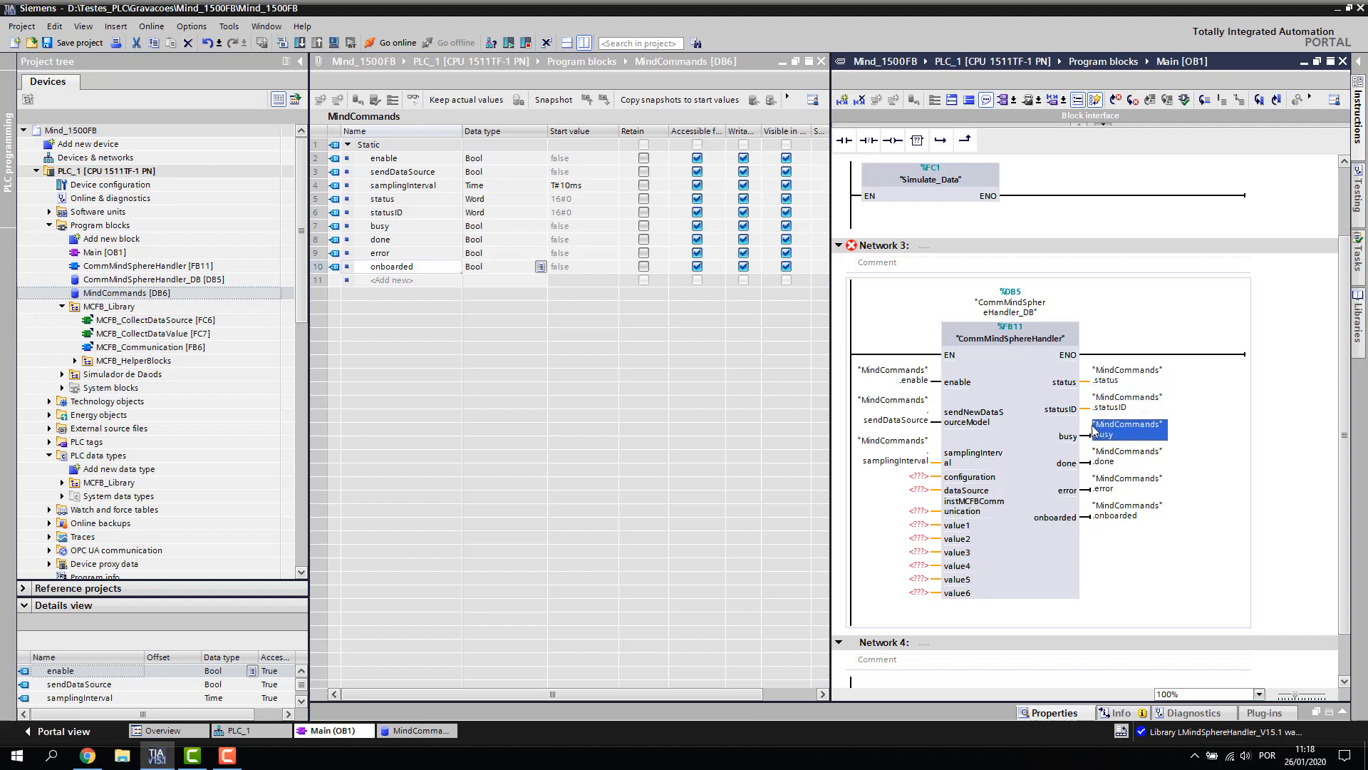
pyautogui.click(1119, 459)
pyautogui.click(1118, 520)
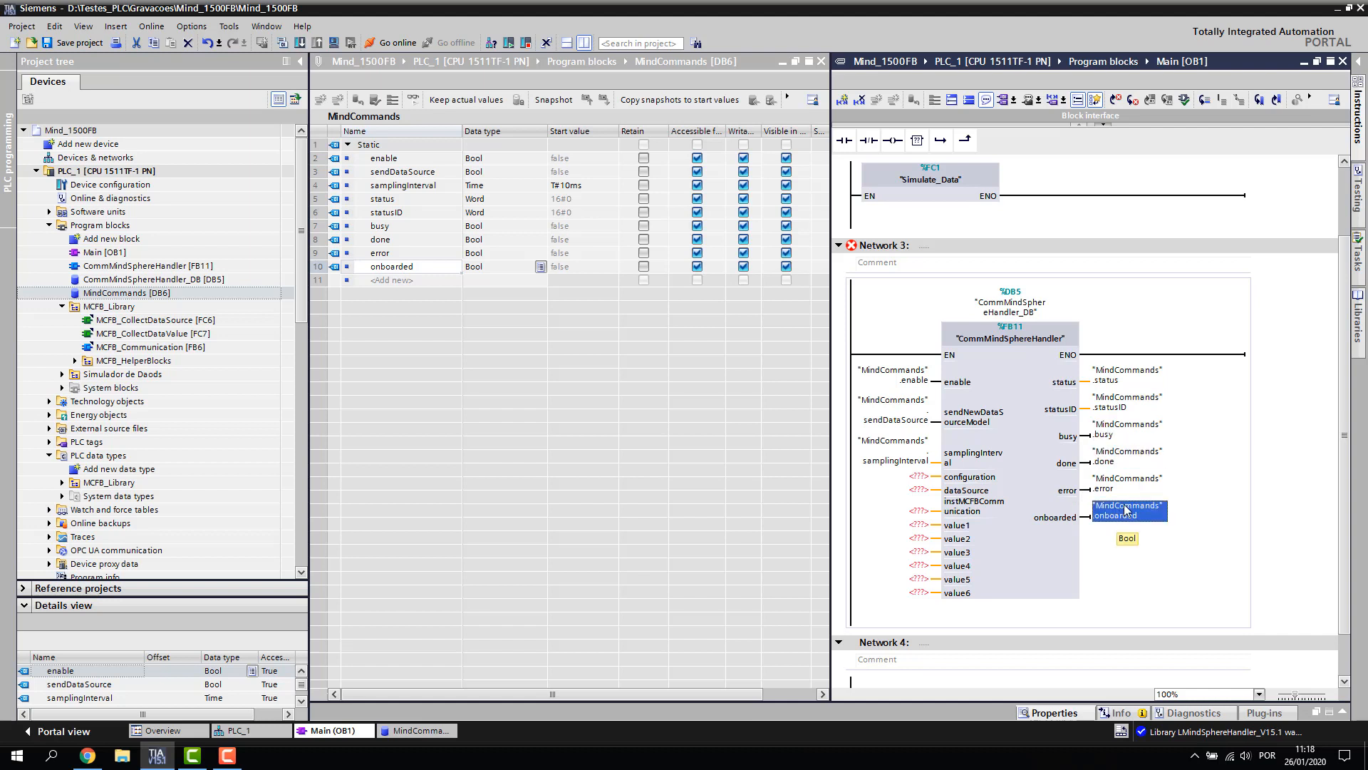
pyautogui.click(1120, 487)
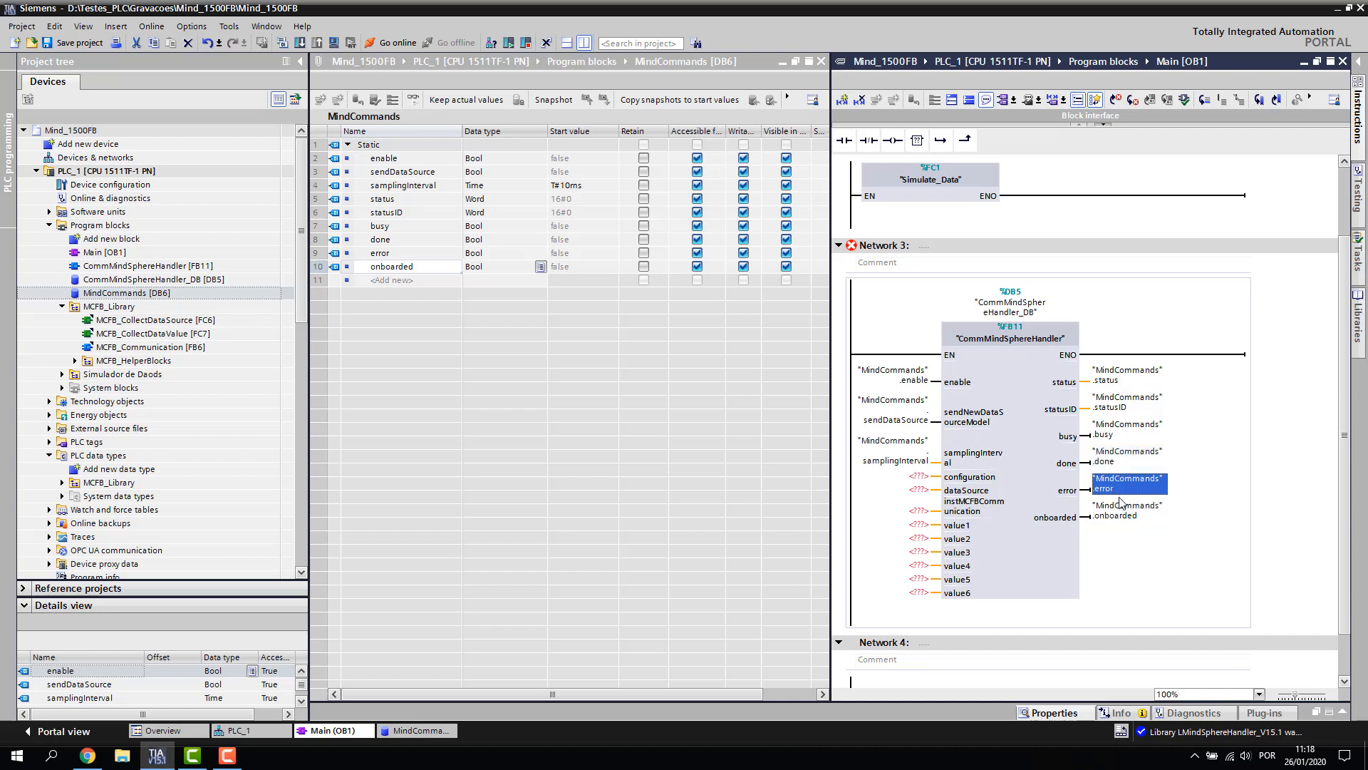
pyautogui.click(1119, 510)
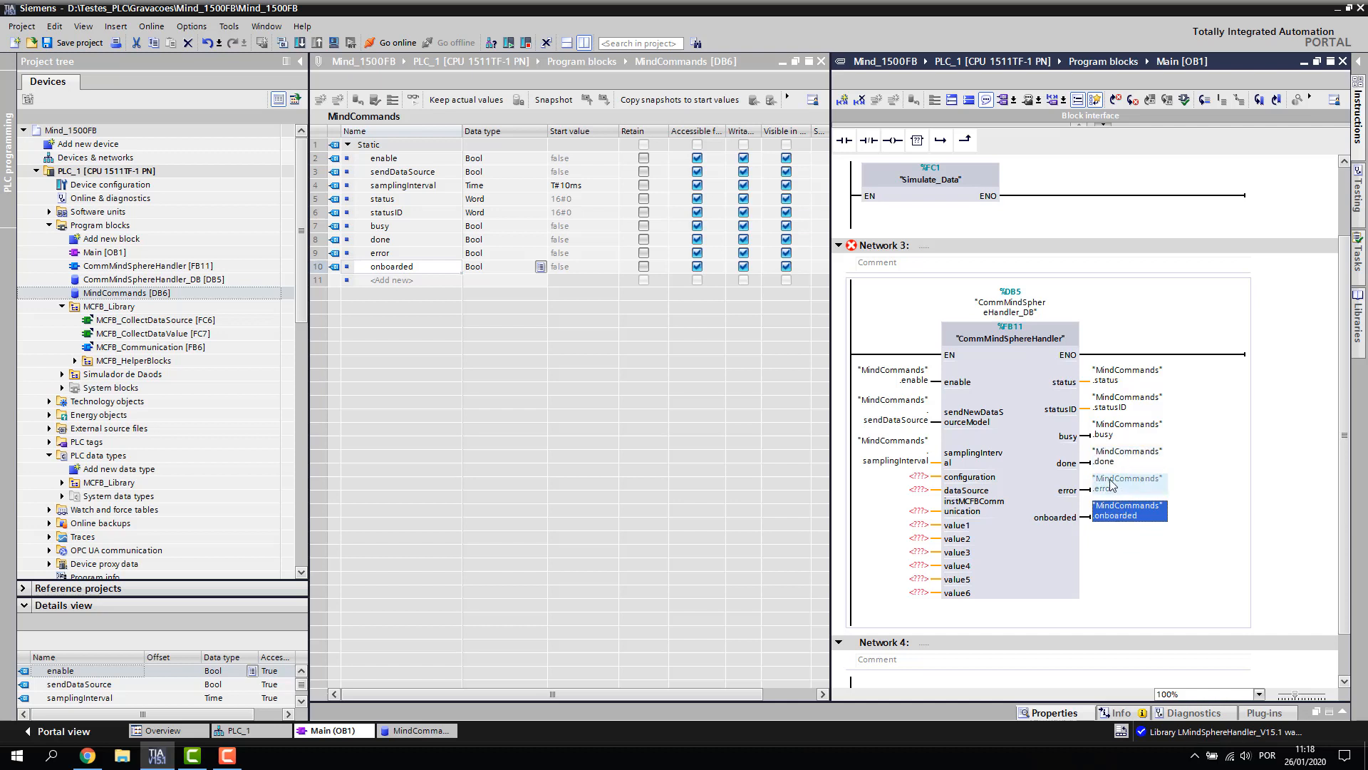
pyautogui.click(1111, 487)
pyautogui.click(1119, 514)
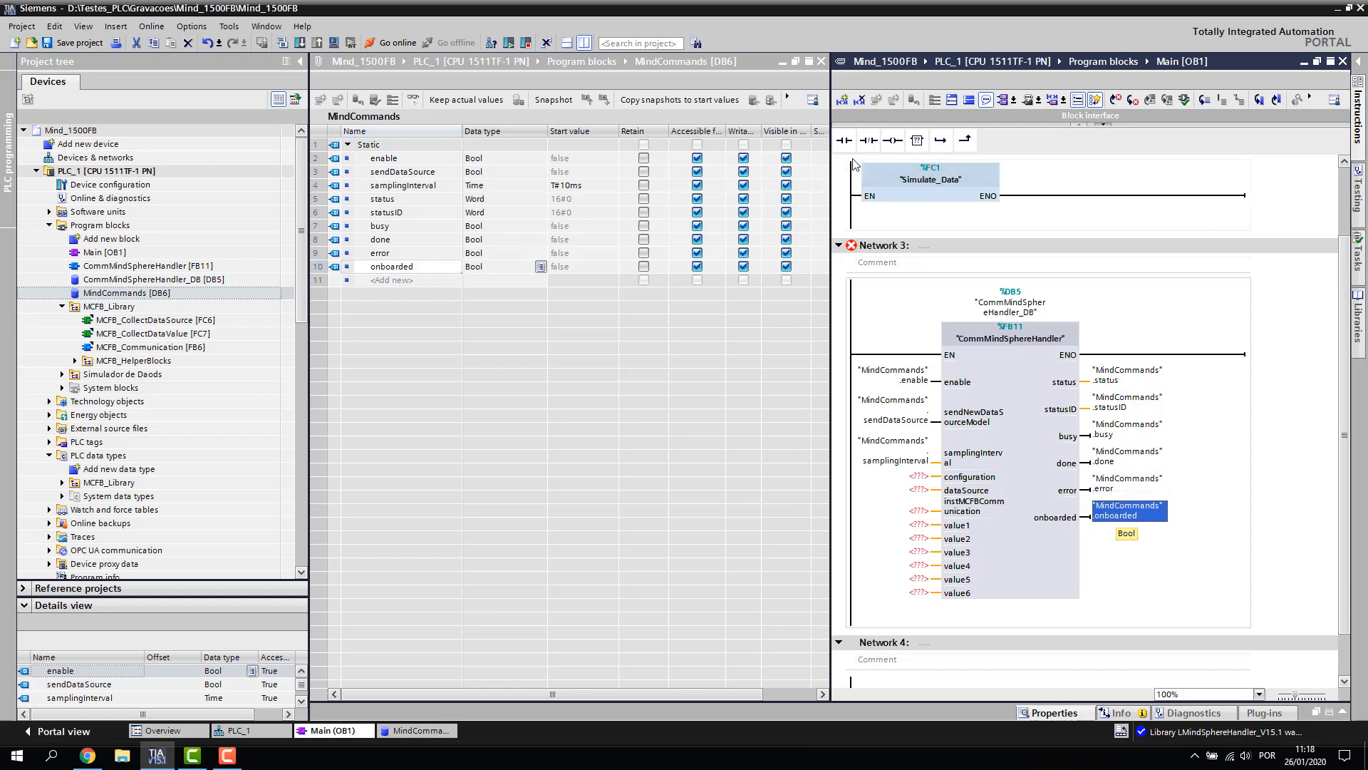
pyautogui.click(584, 43)
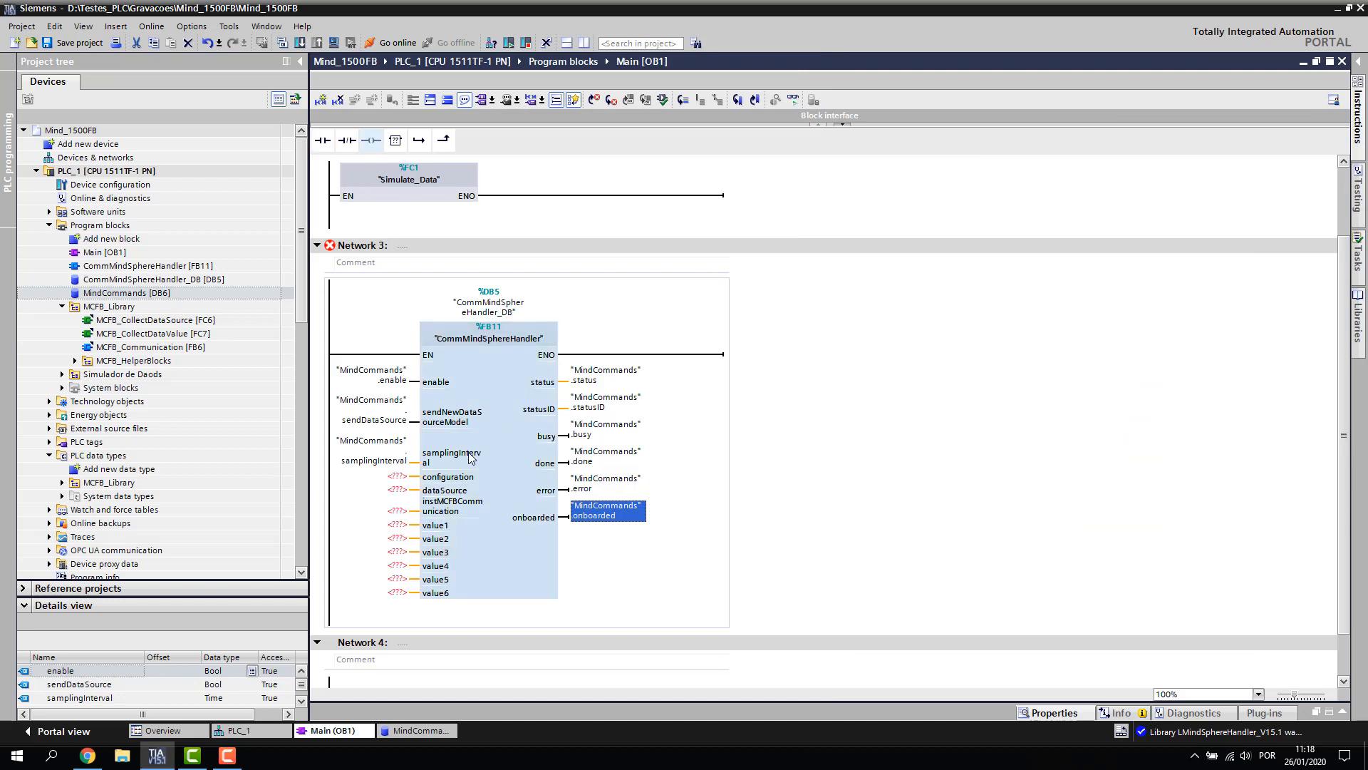
# Add a new group named DBs under Program blocks
pyautogui.scroll(-1, 476, 458)
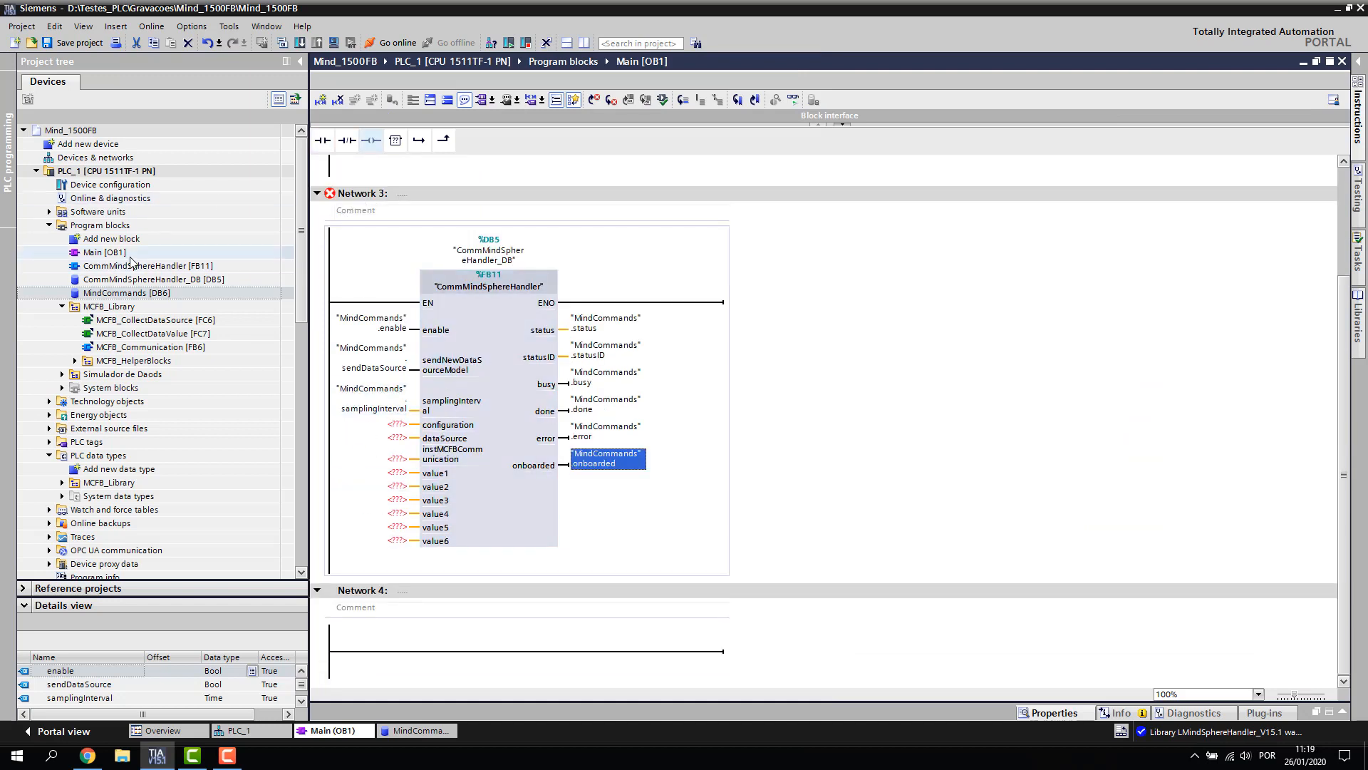
pyautogui.click(62, 306)
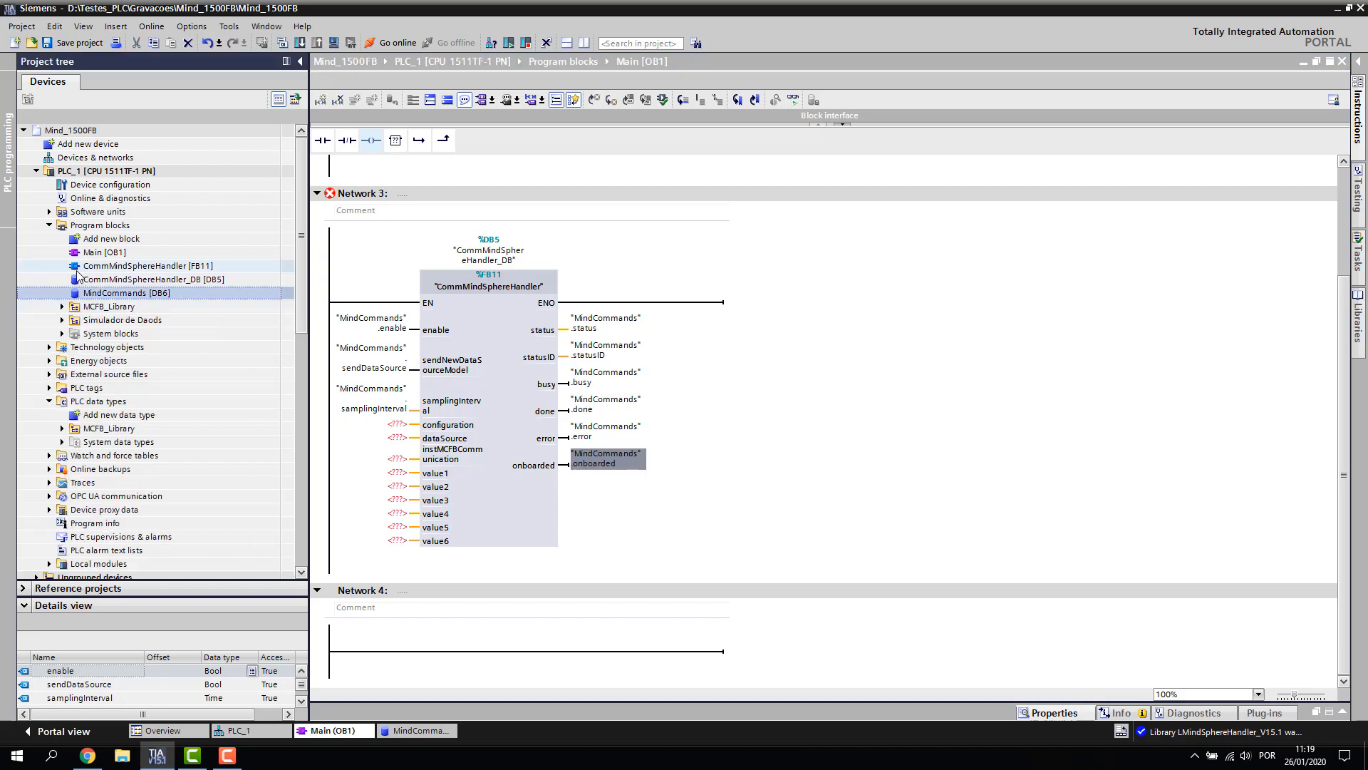
pyautogui.rightClick(85, 228)
pyautogui.click(131, 234)
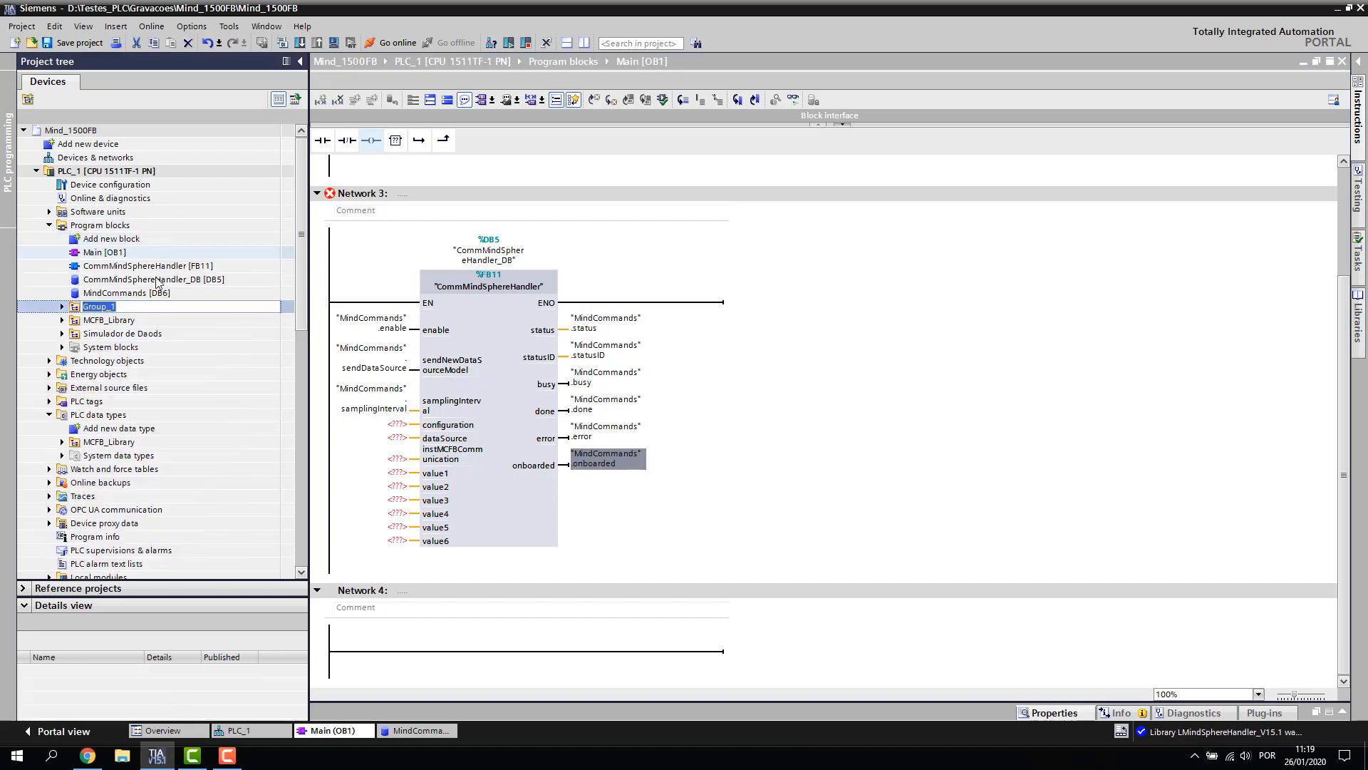
pyautogui.write('DBs')
pyautogui.press('Return')
# Move CommMindSphereHandler_DB [DB5] and MindCommands [DB6] into the DBs group
pyautogui.click(149, 282)
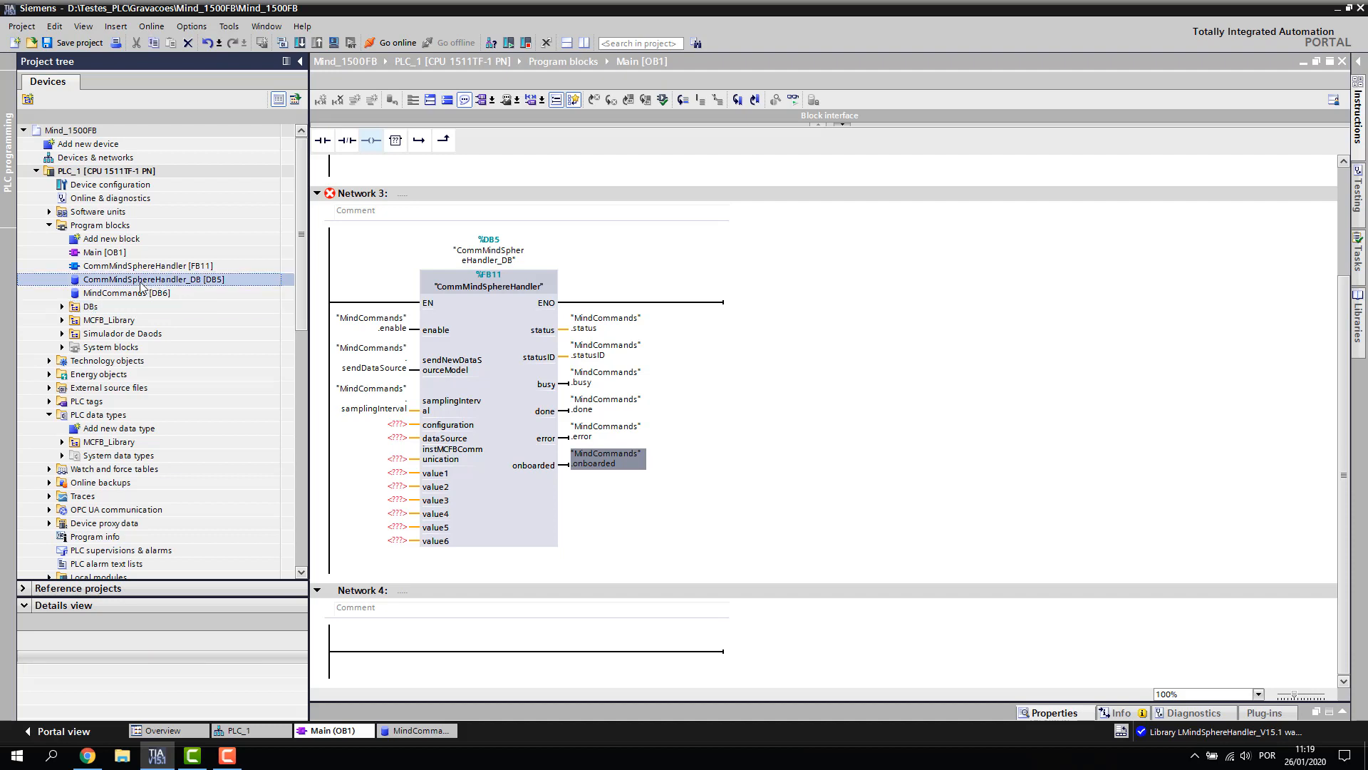
pyautogui.keyDown('shift'); pyautogui.click(131, 294); pyautogui.keyUp('shift')
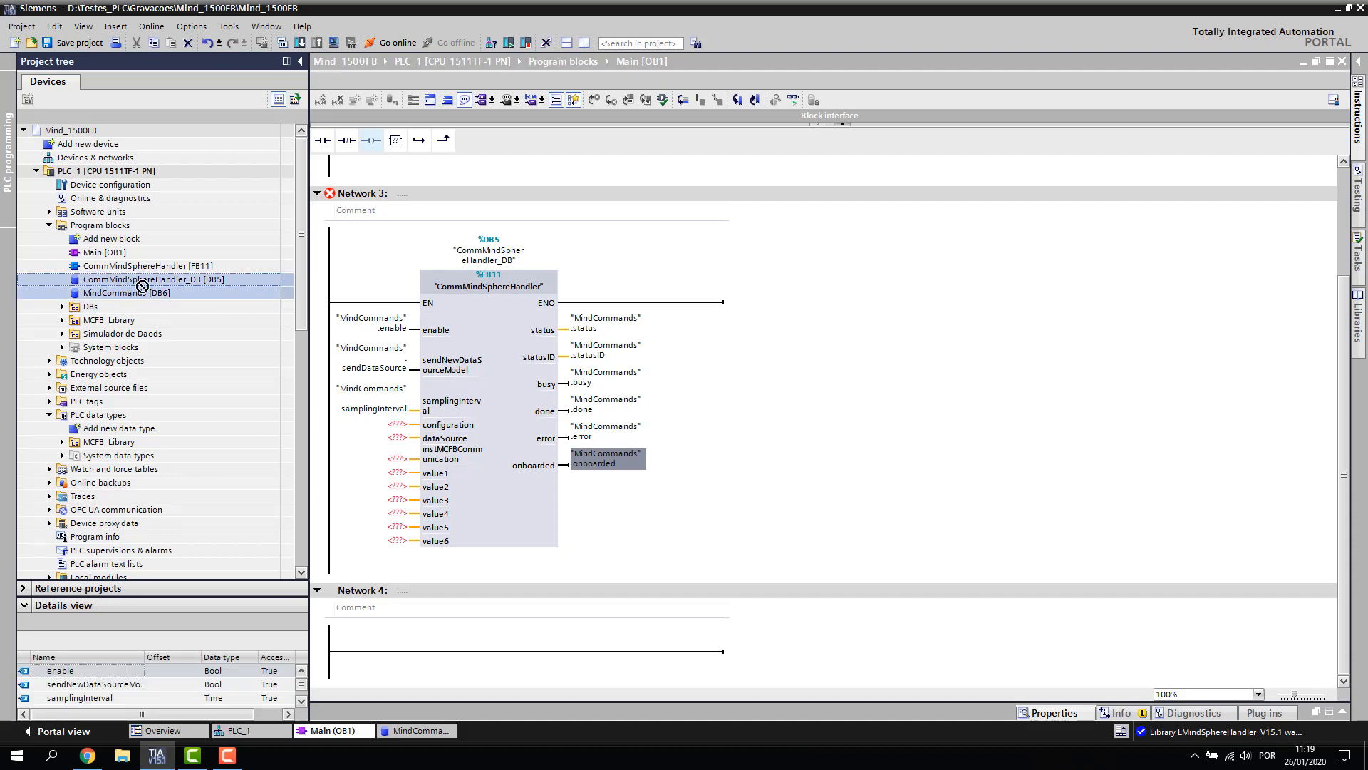
pyautogui.moveTo(132, 293); pyautogui.dragTo(92, 311)
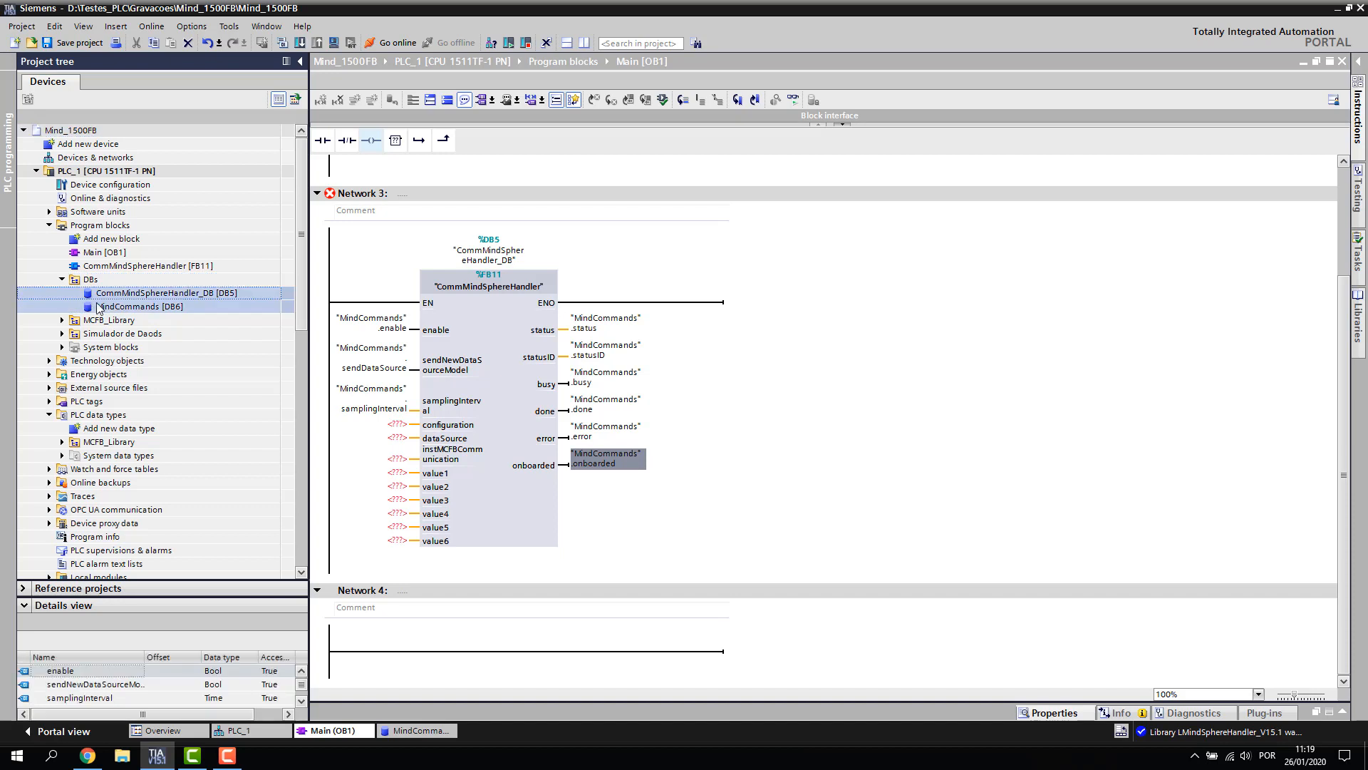
pyautogui.click(64, 280)
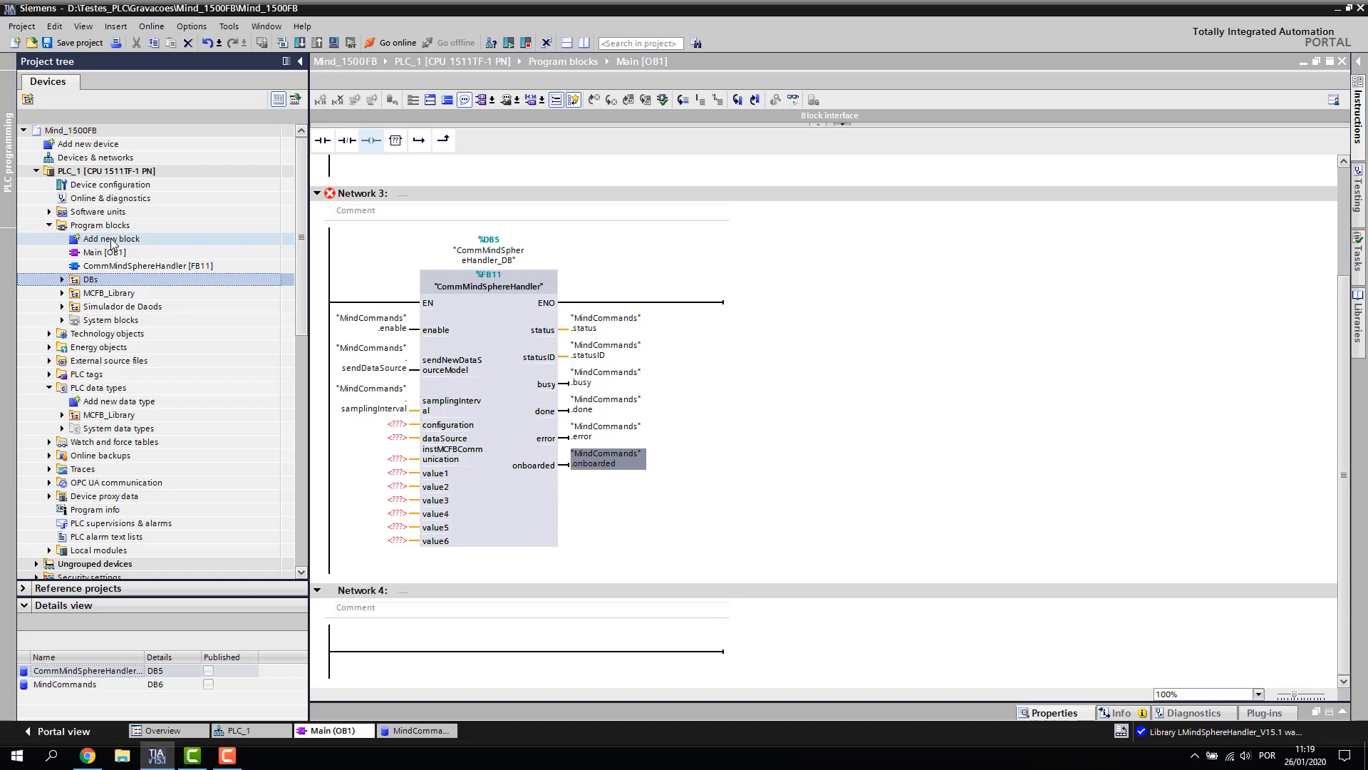
# Add a data block of type MCFB_typeConfiguration named DB_TypeConfiguration
pyautogui.doubleClick(112, 239)
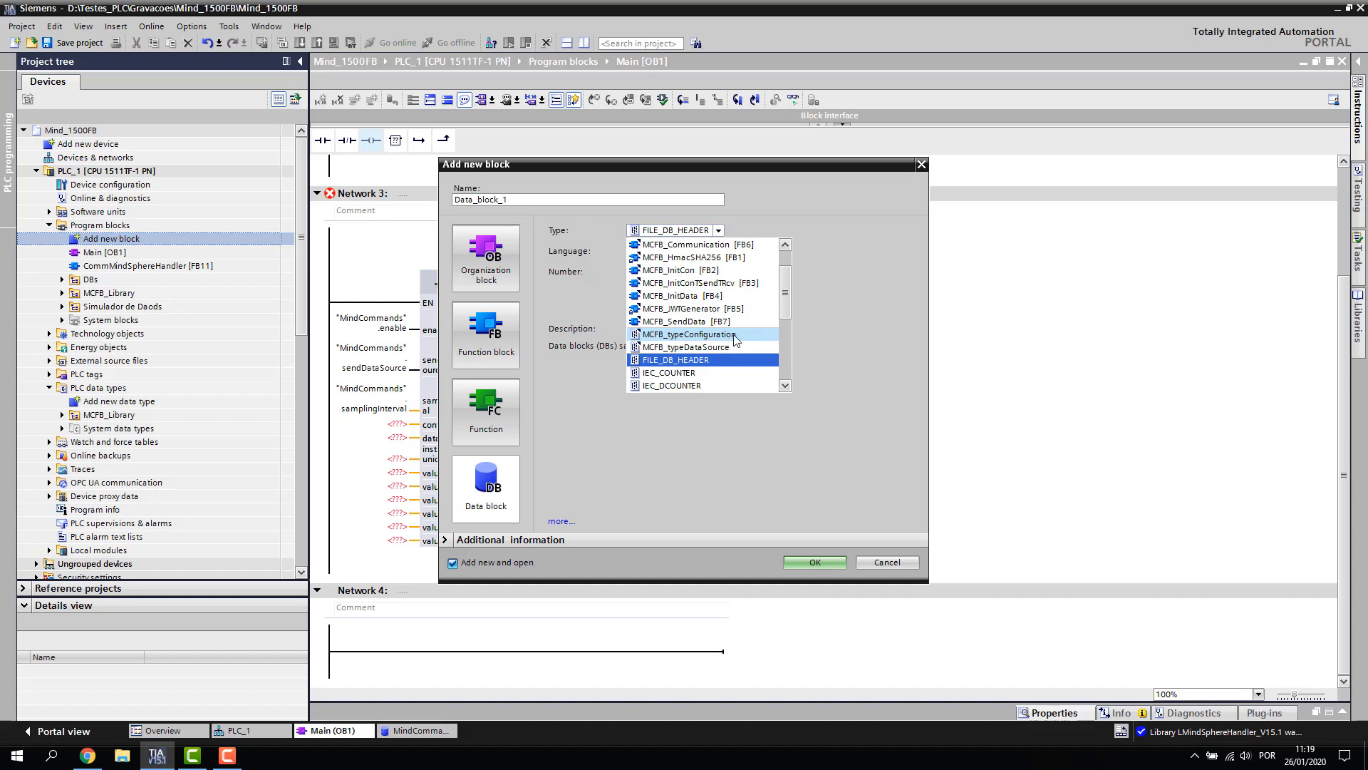
pyautogui.click(734, 335)
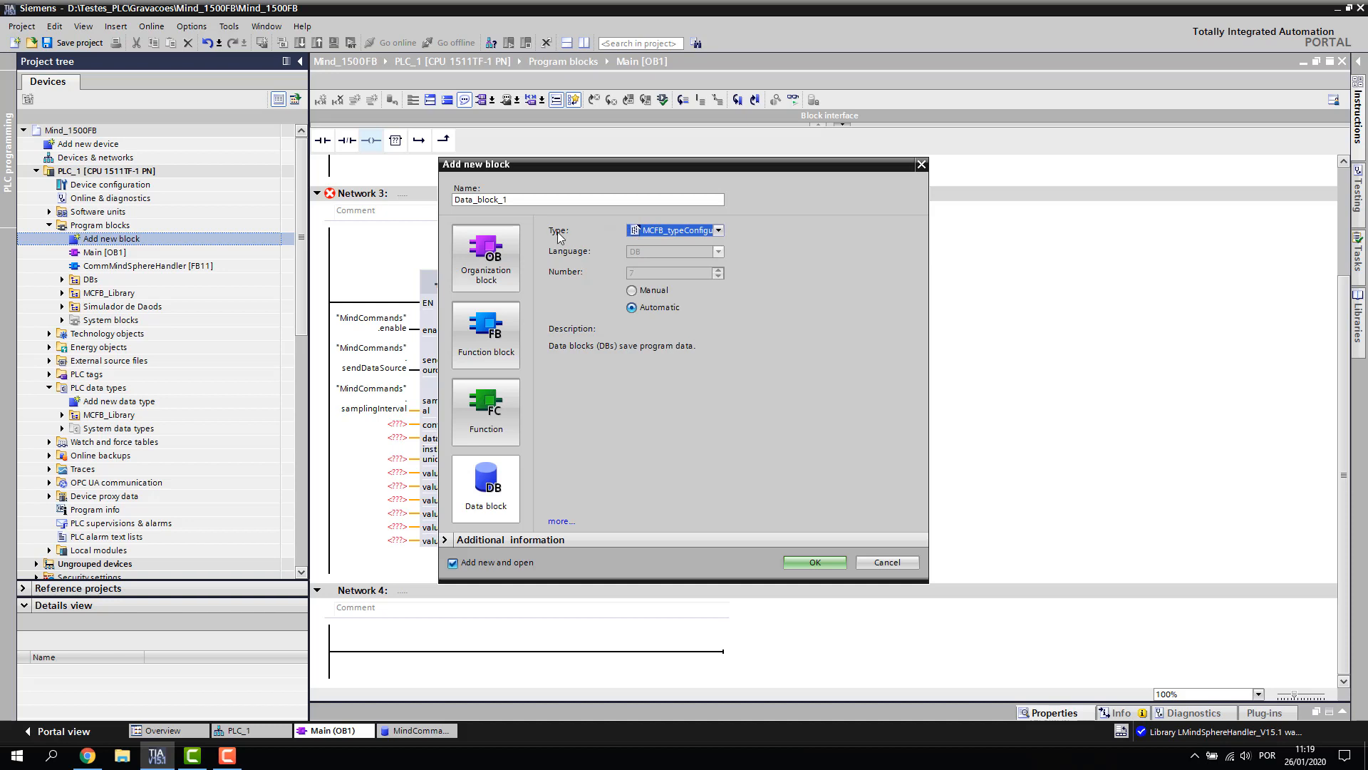
pyautogui.doubleClick(517, 199)
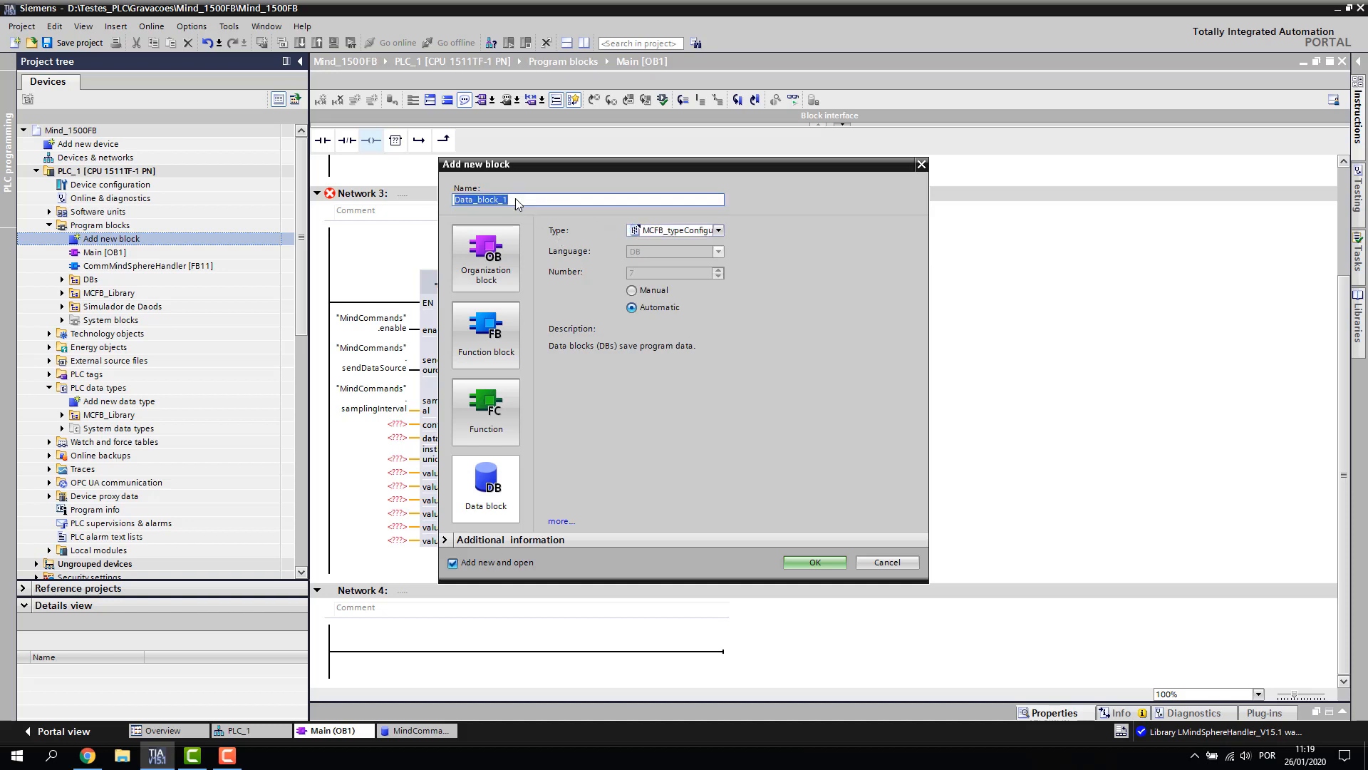
pyautogui.write('MF')
pyautogui.press('BackSpace')
pyautogui.press('BackSpace')
pyautogui.write('D')
pyautogui.write('B_TypeConfiguration')
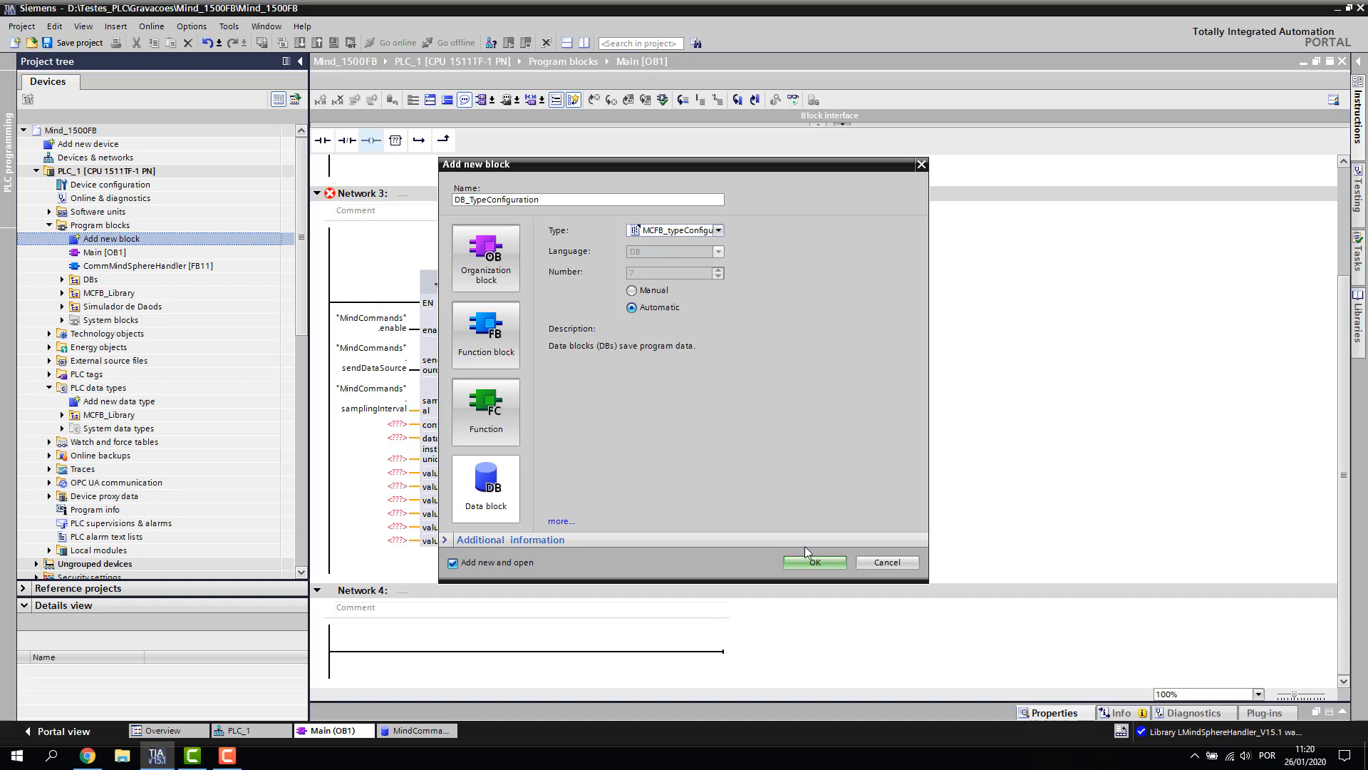
pyautogui.click(812, 563)
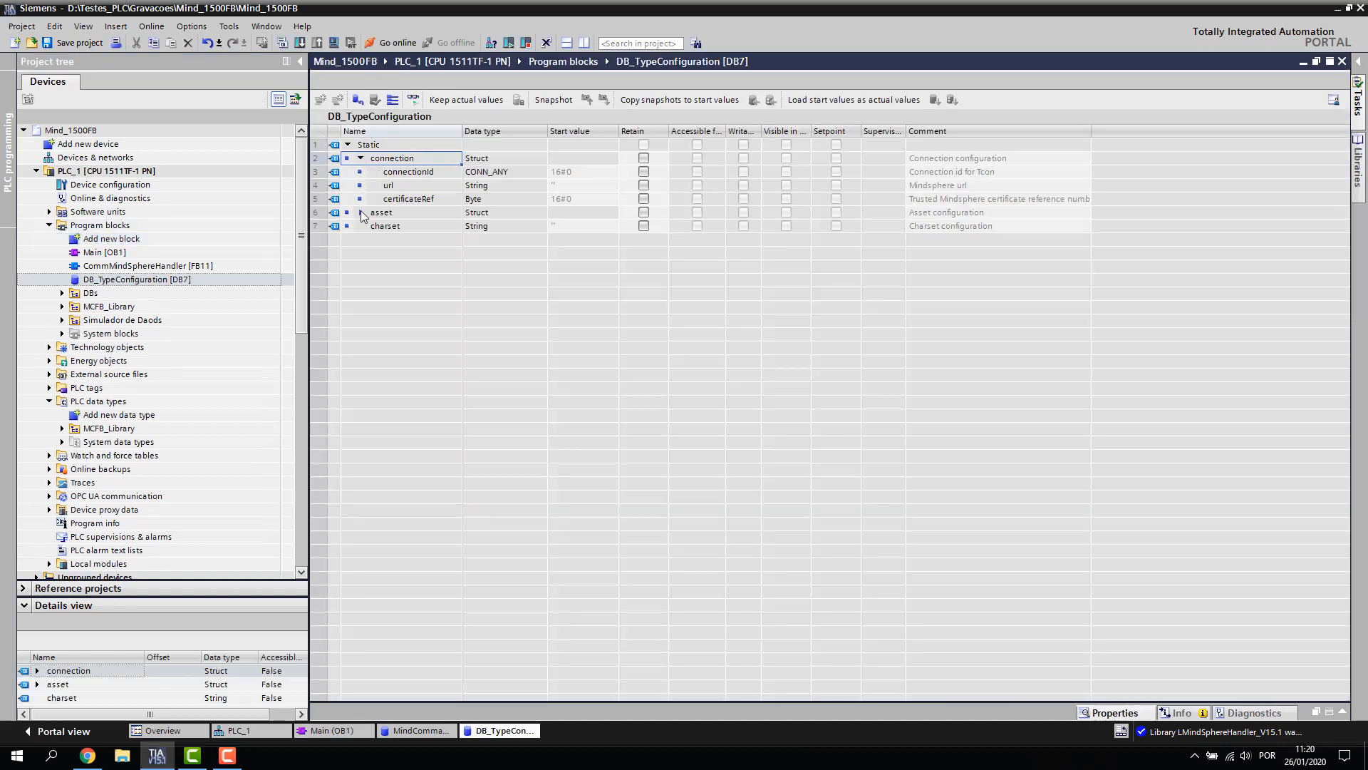
# Expand asset, widen the Start value column and give connectionId the start value 16#1
pyautogui.click(362, 212)
pyautogui.moveTo(618, 132); pyautogui.dragTo(725, 131)
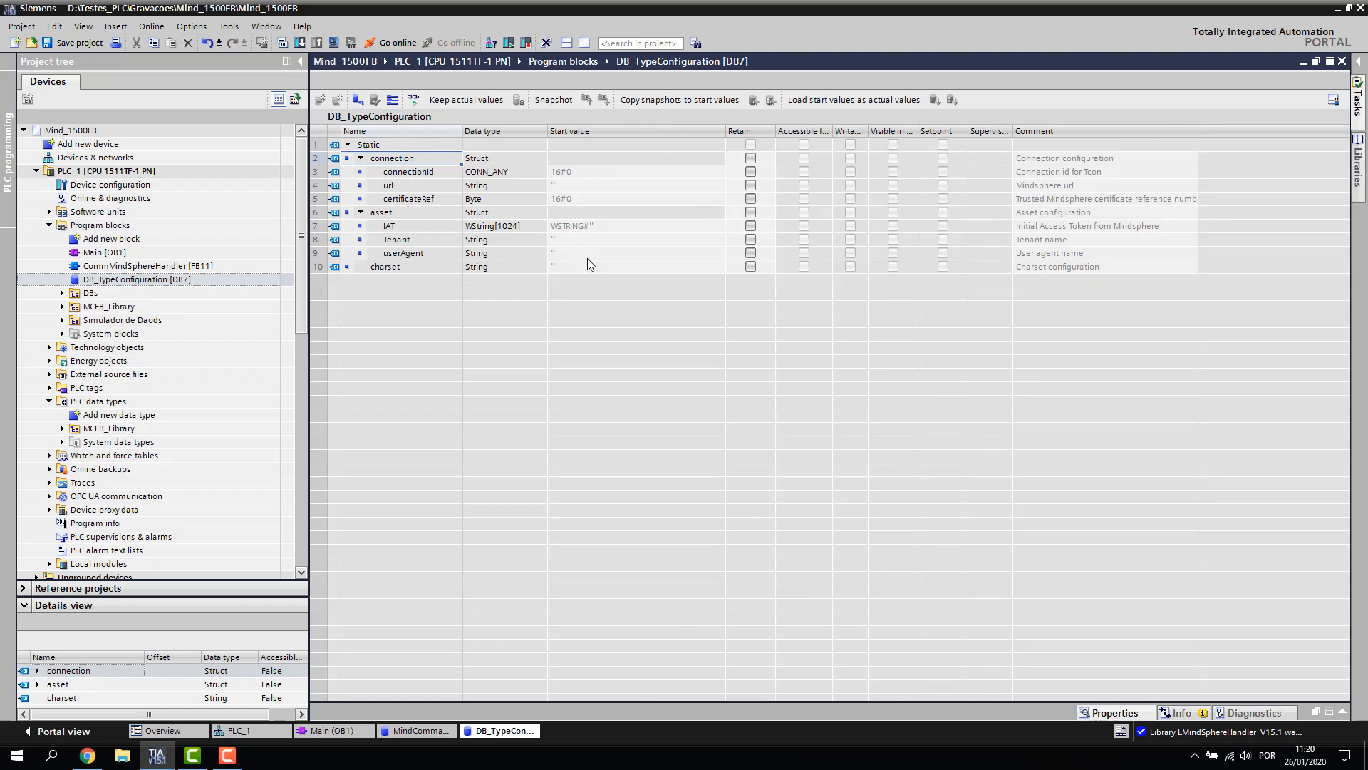
pyautogui.doubleClick(583, 175)
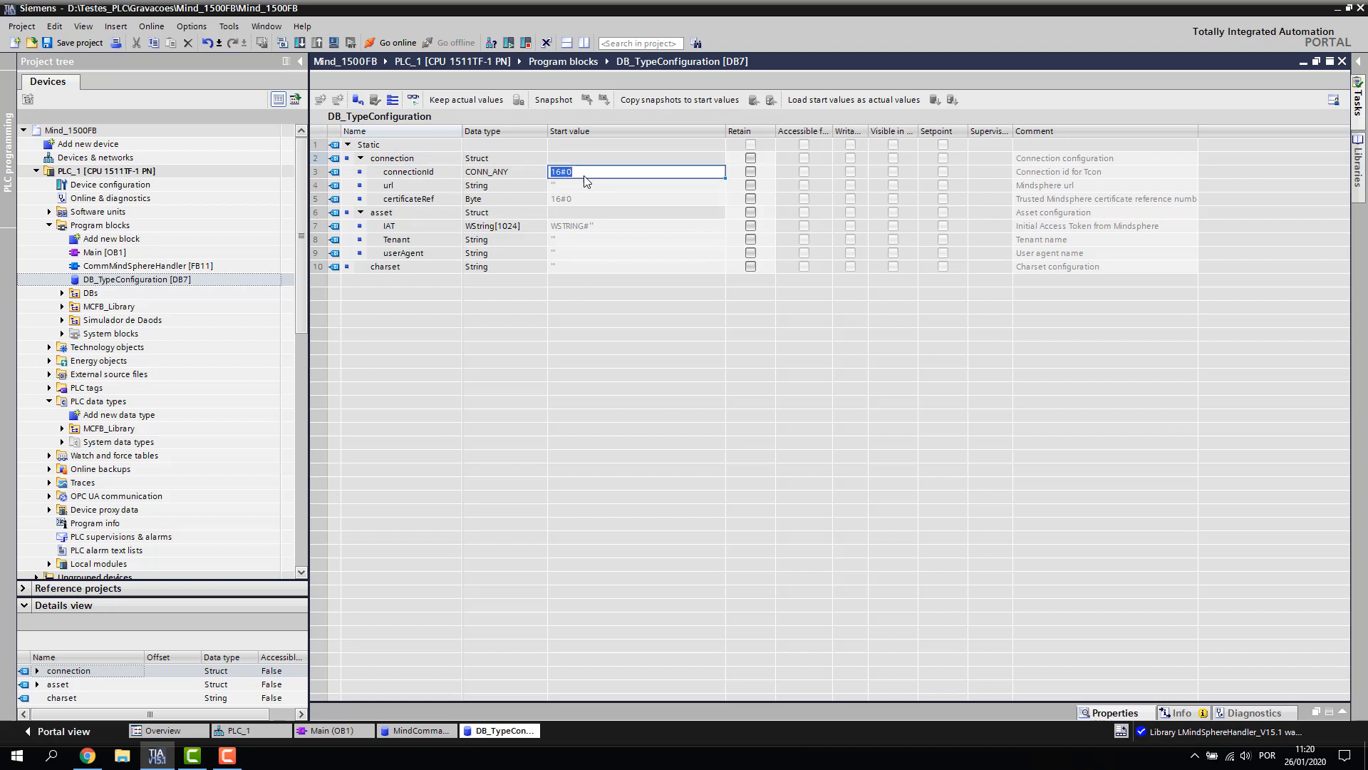
pyautogui.click(584, 176)
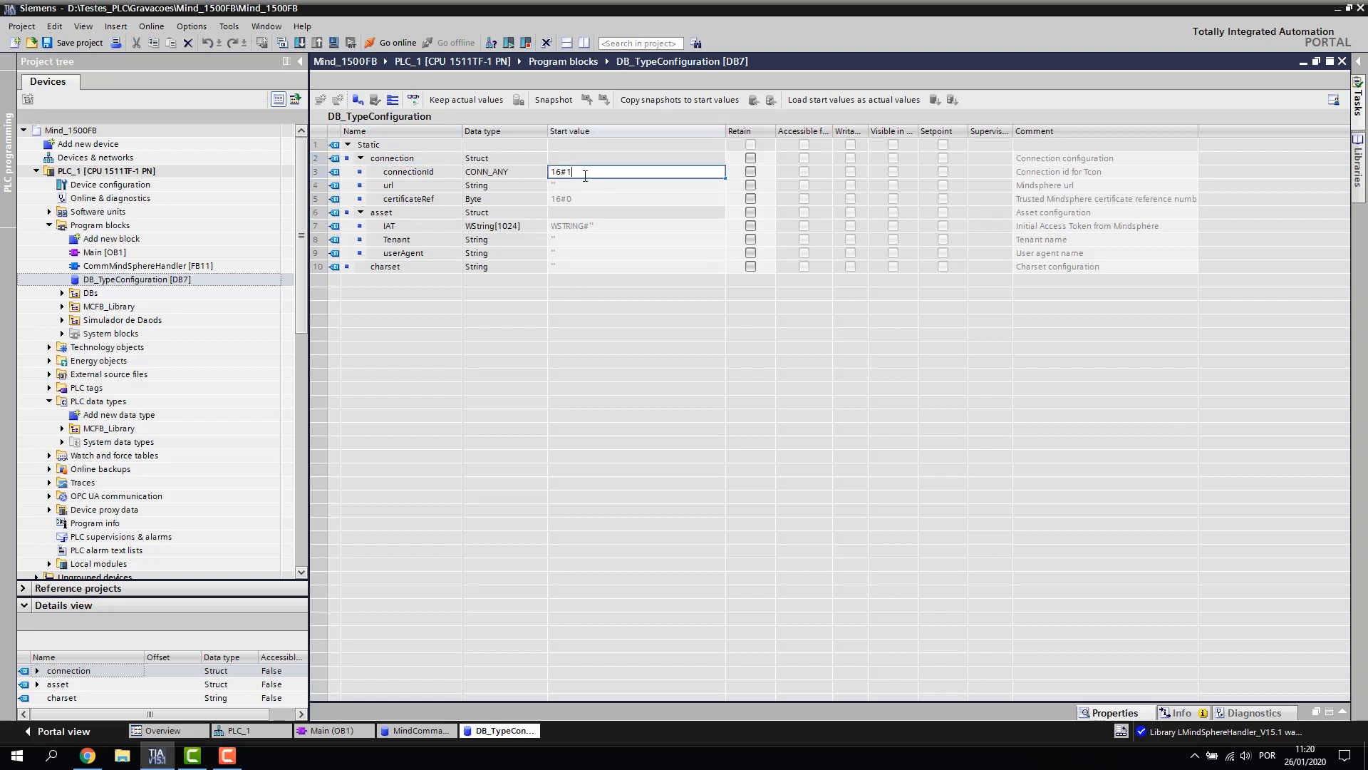
pyautogui.press('Return')
pyautogui.click(604, 175)
pyautogui.click(589, 177)
pyautogui.click(589, 172)
pyautogui.click(590, 241)
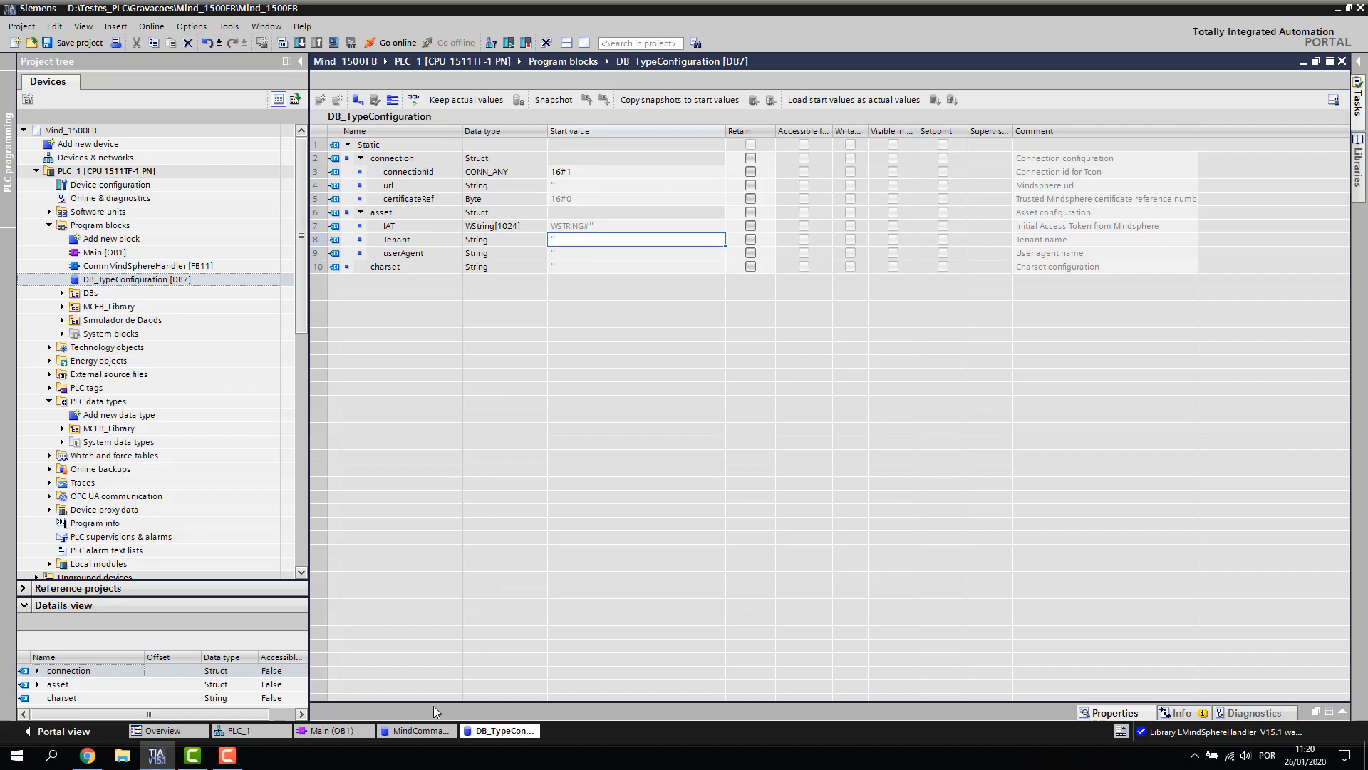
pyautogui.rightClick(491, 730)
# Close DB_TypeConfiguration and drag DB7 onto CommMindSphereHandler's configuration input in Network 3
pyautogui.click(542, 709)
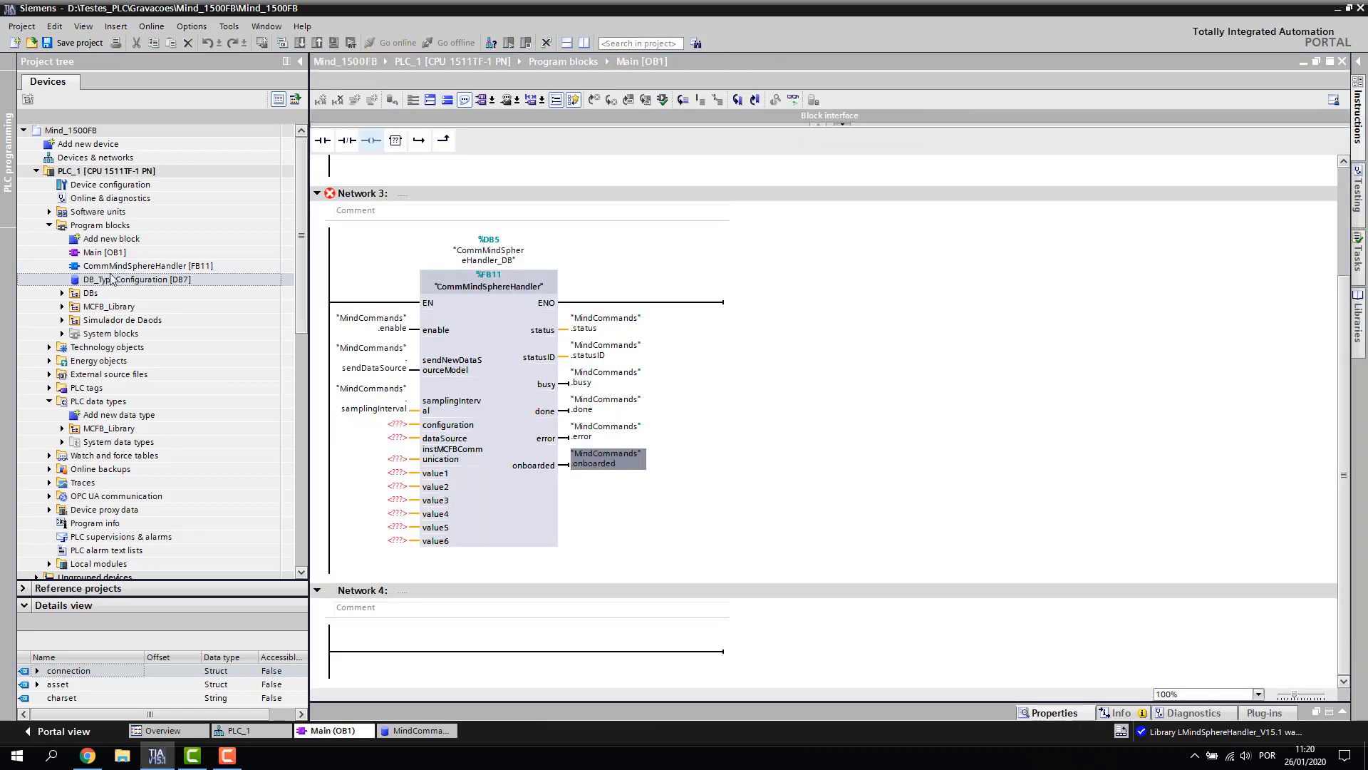
pyautogui.moveTo(107, 280); pyautogui.dragTo(100, 293)
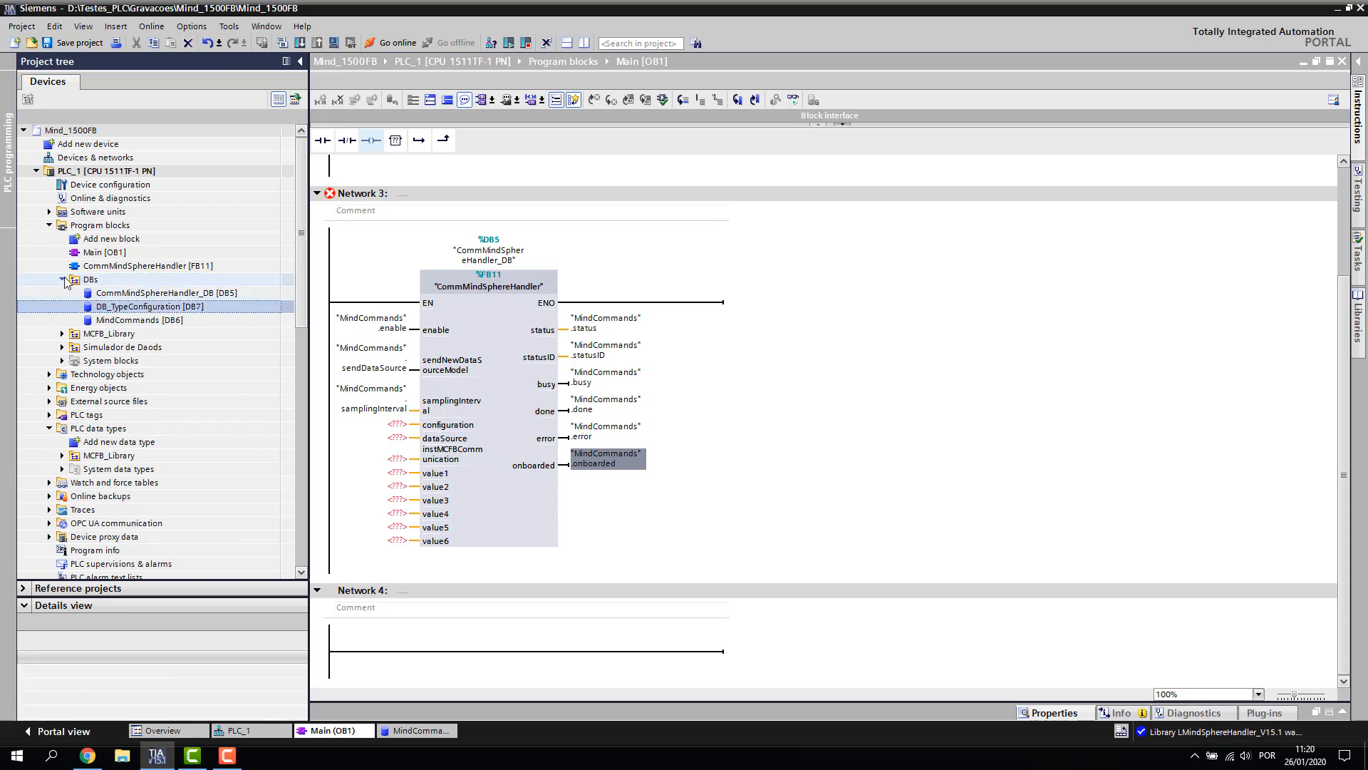
pyautogui.click(1049, 408)
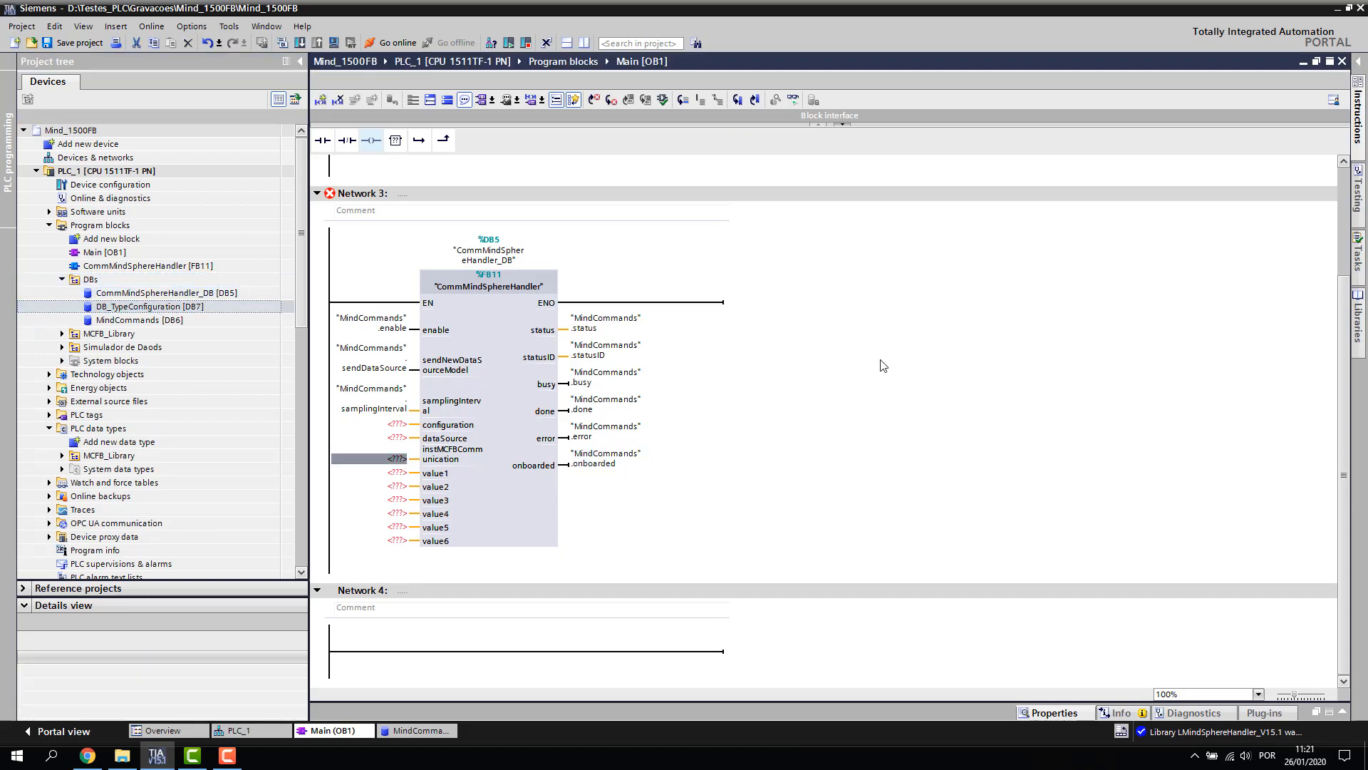
pyautogui.click(118, 308)
pyautogui.moveTo(118, 308); pyautogui.dragTo(396, 428)
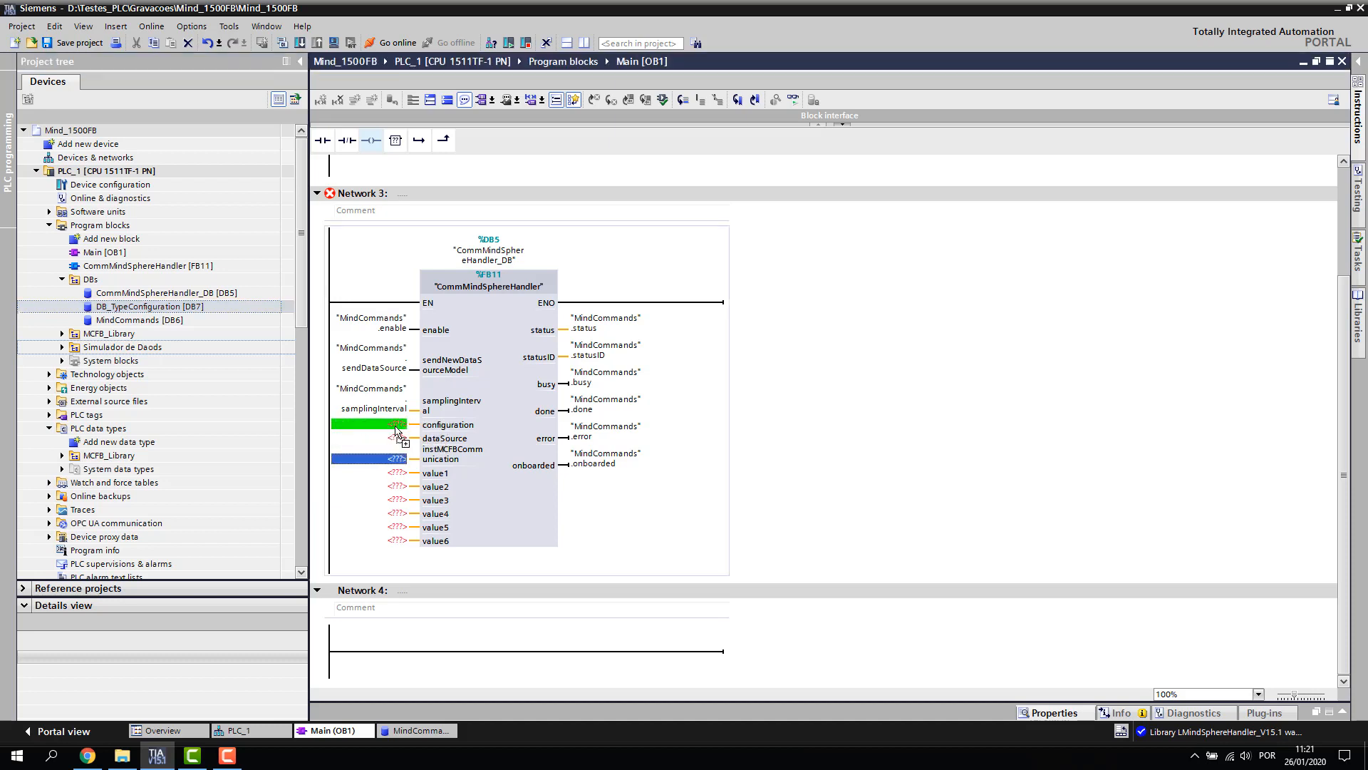
pyautogui.click(403, 457)
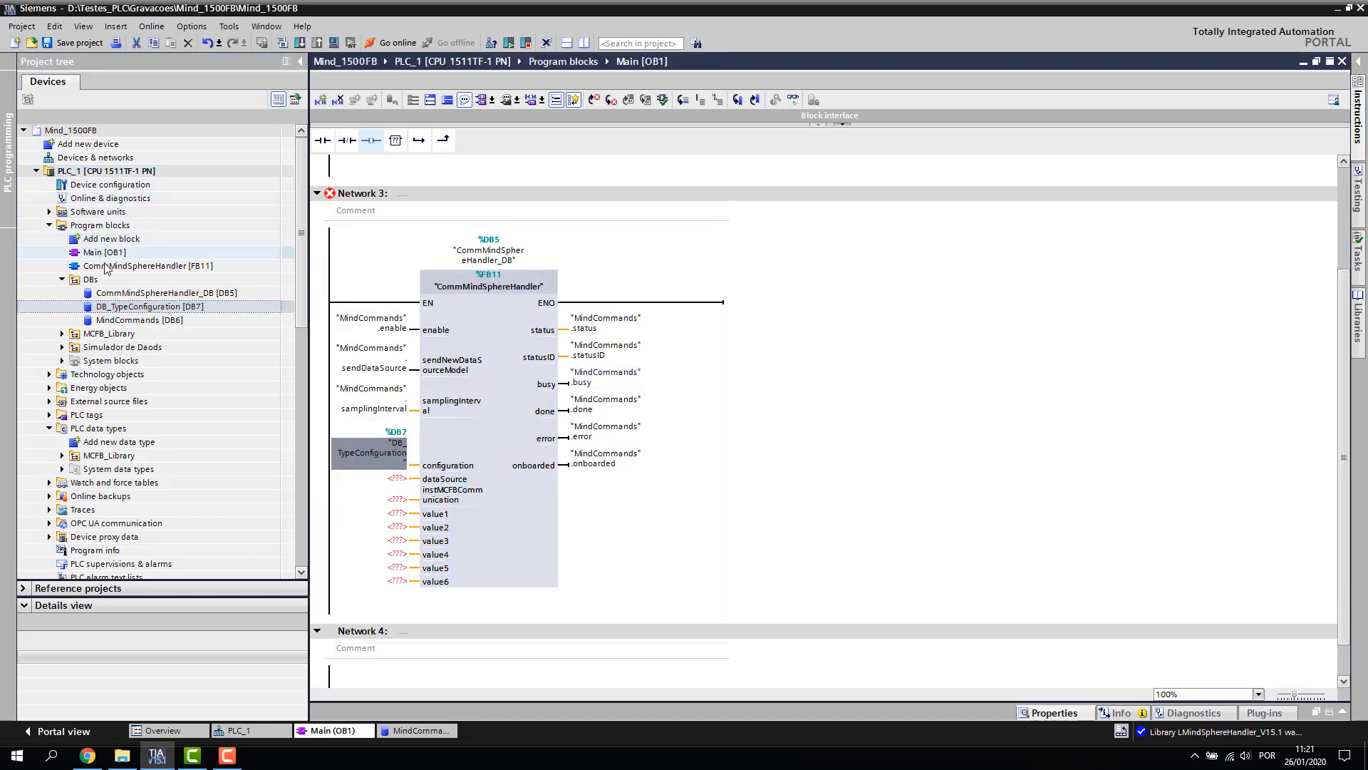
pyautogui.click(91, 242)
pyautogui.doubleClick(91, 242)
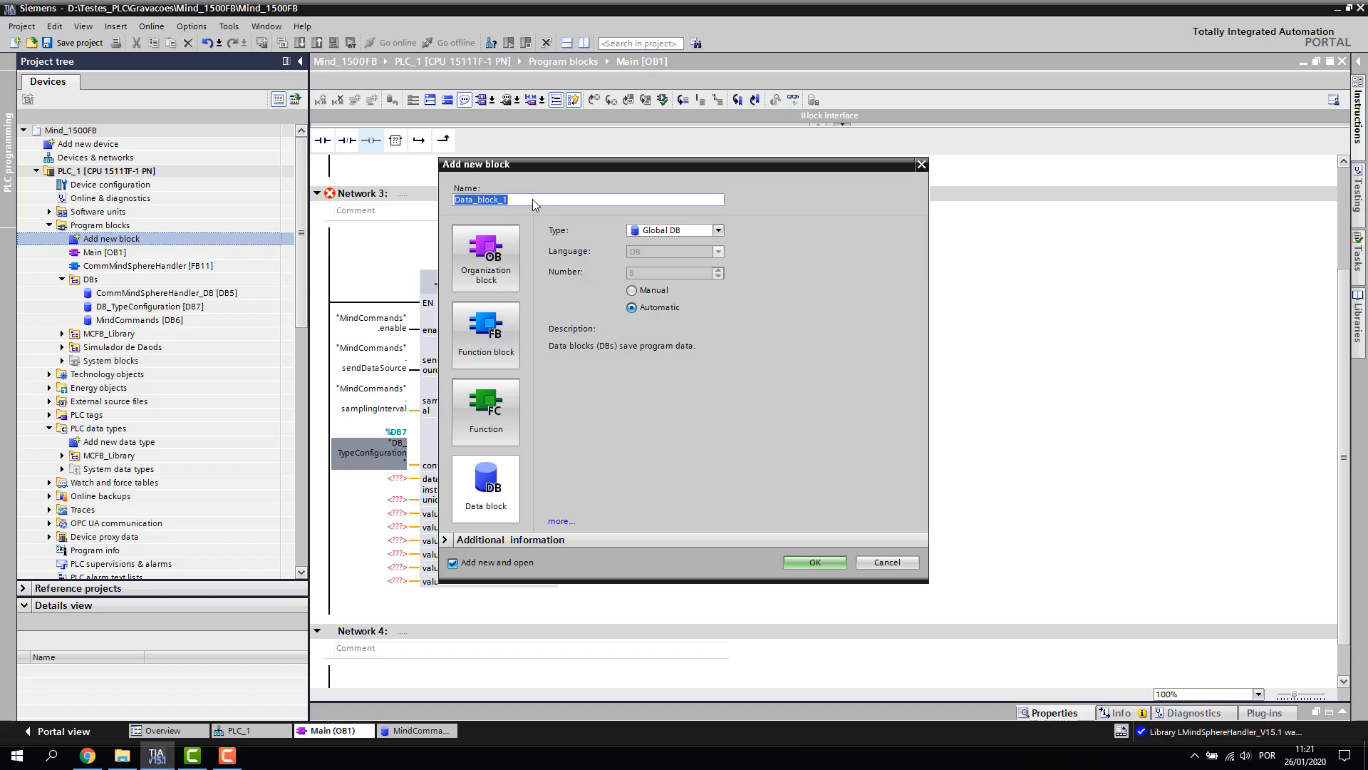
# Name the new global data block DataSourceModel and create it
pyautogui.write('DataSourceModel')
pyautogui.click(811, 564)
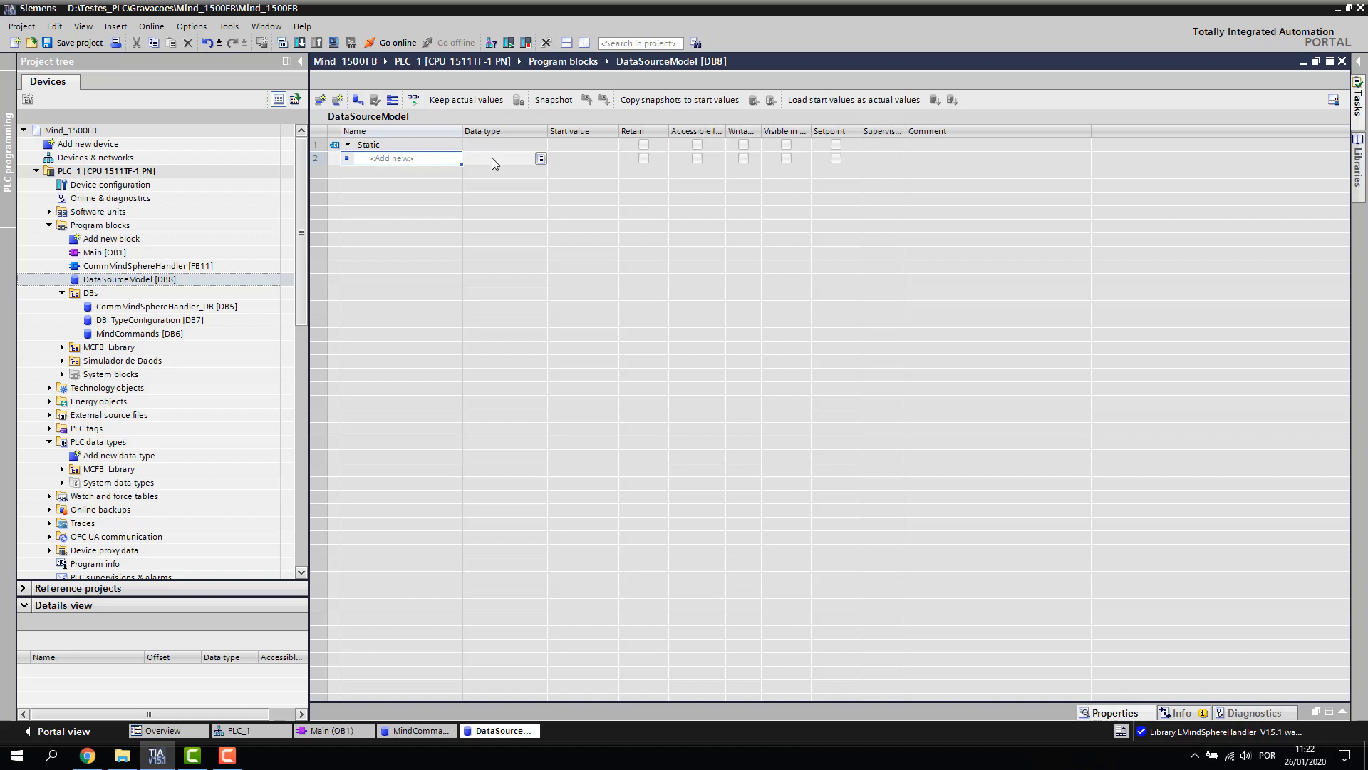
# Name the first variable in the block DataSourceModel
pyautogui.click(491, 157)
pyautogui.click(387, 158)
pyautogui.write('DataSourceModel')
pyautogui.click(486, 158)
pyautogui.click(497, 158)
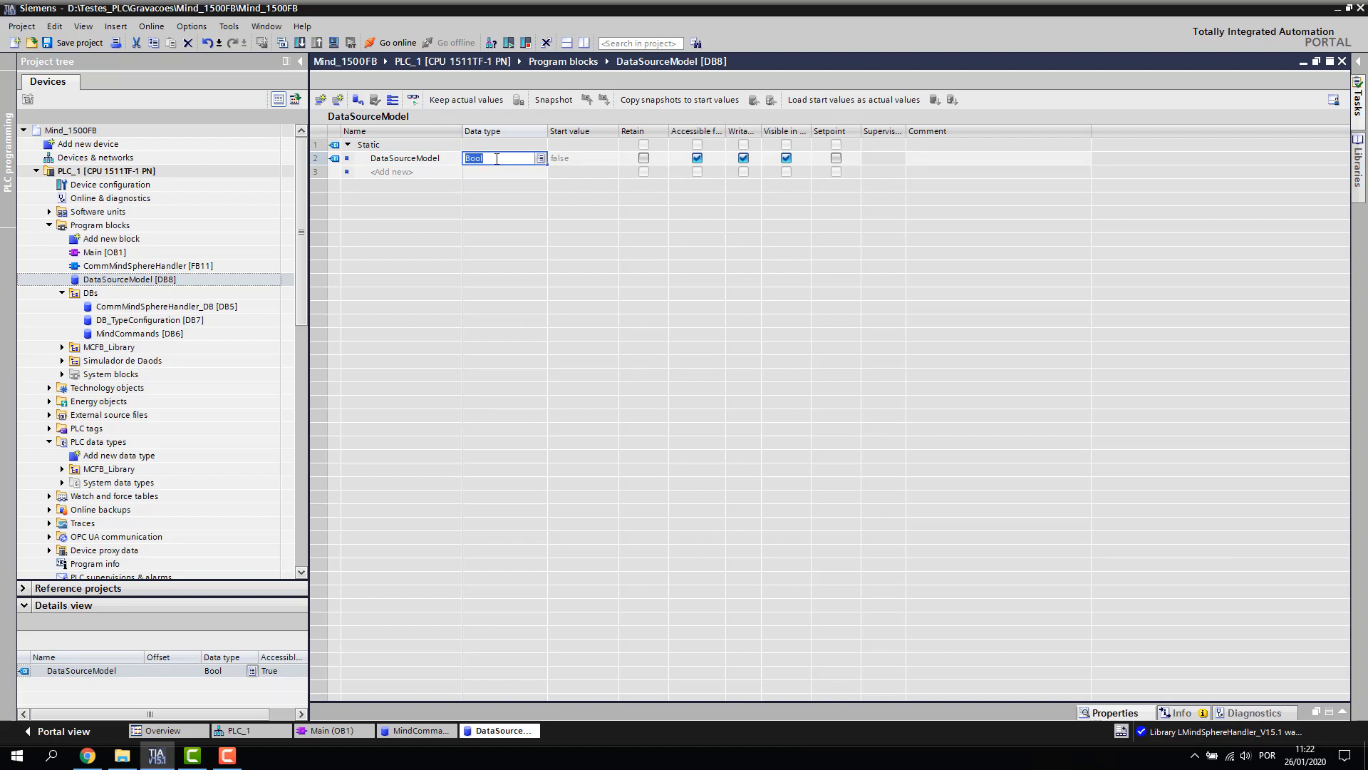
# Set its data type to Array[0..199] of "MCFB_typeDataSource" and expand the array
pyautogui.write('A')
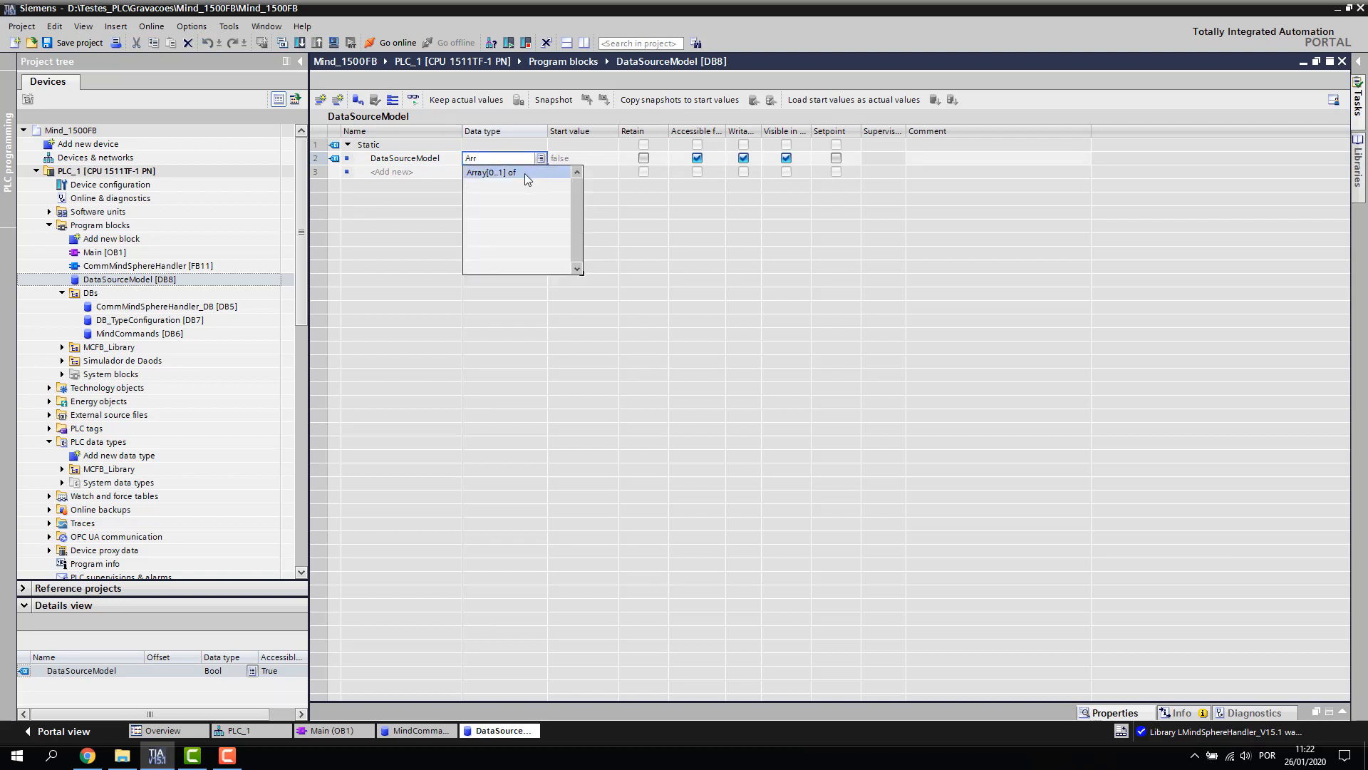
pyautogui.write('rr')
pyautogui.click(520, 173)
pyautogui.click(496, 158)
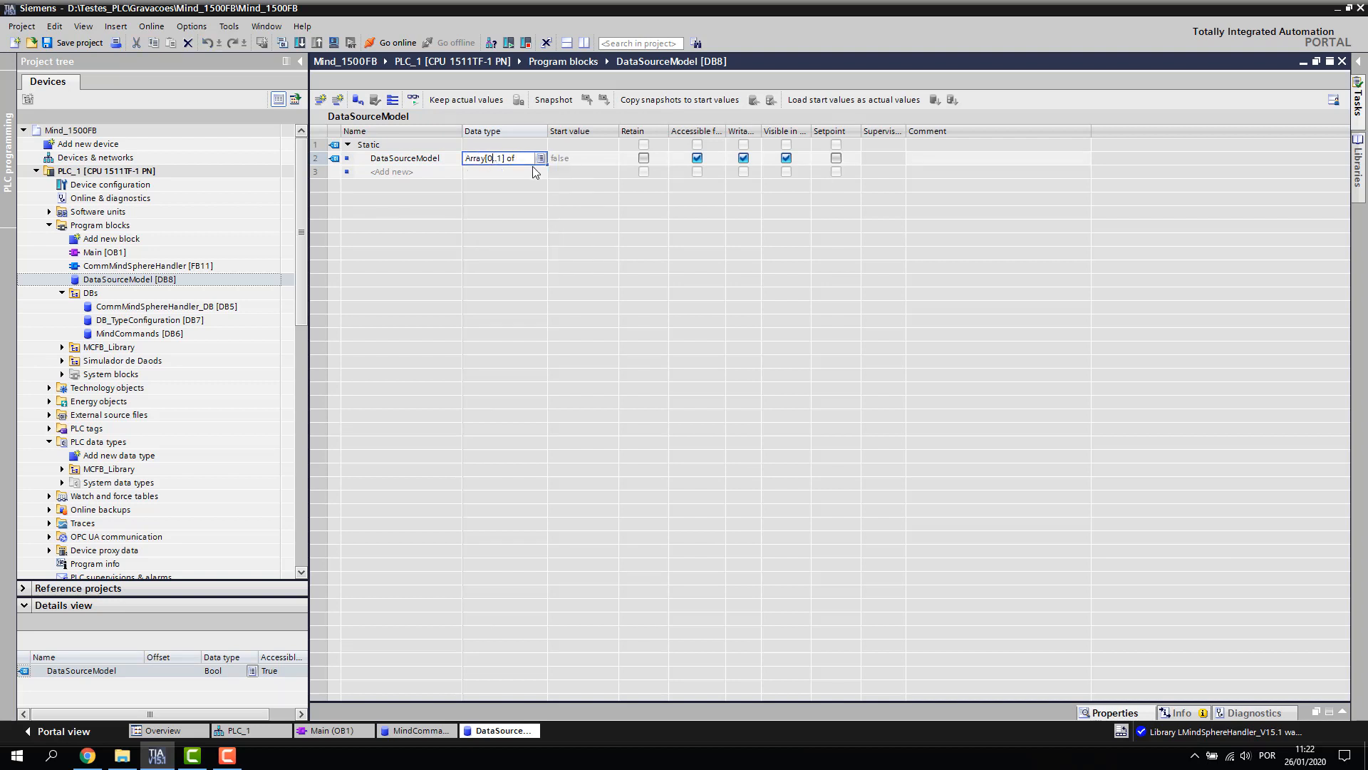
pyautogui.write('99')
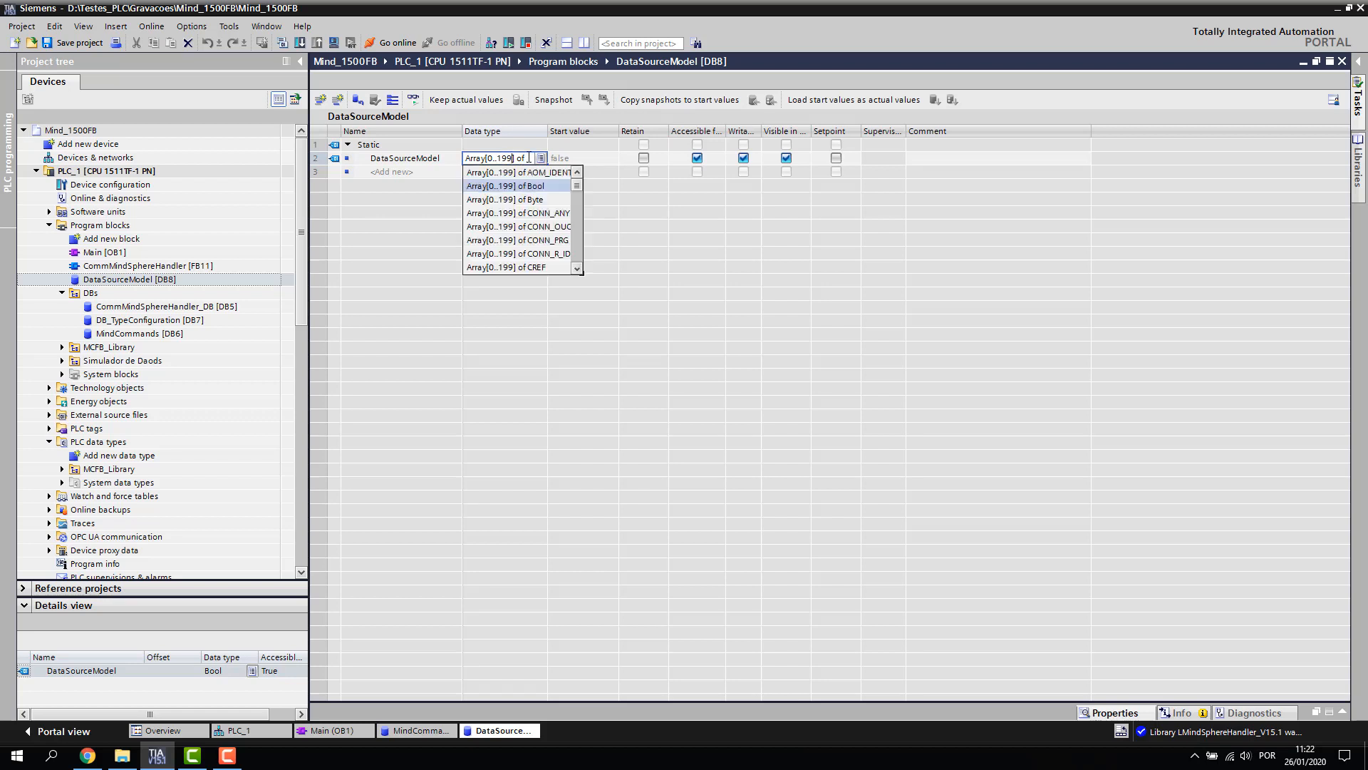
pyautogui.click(529, 157)
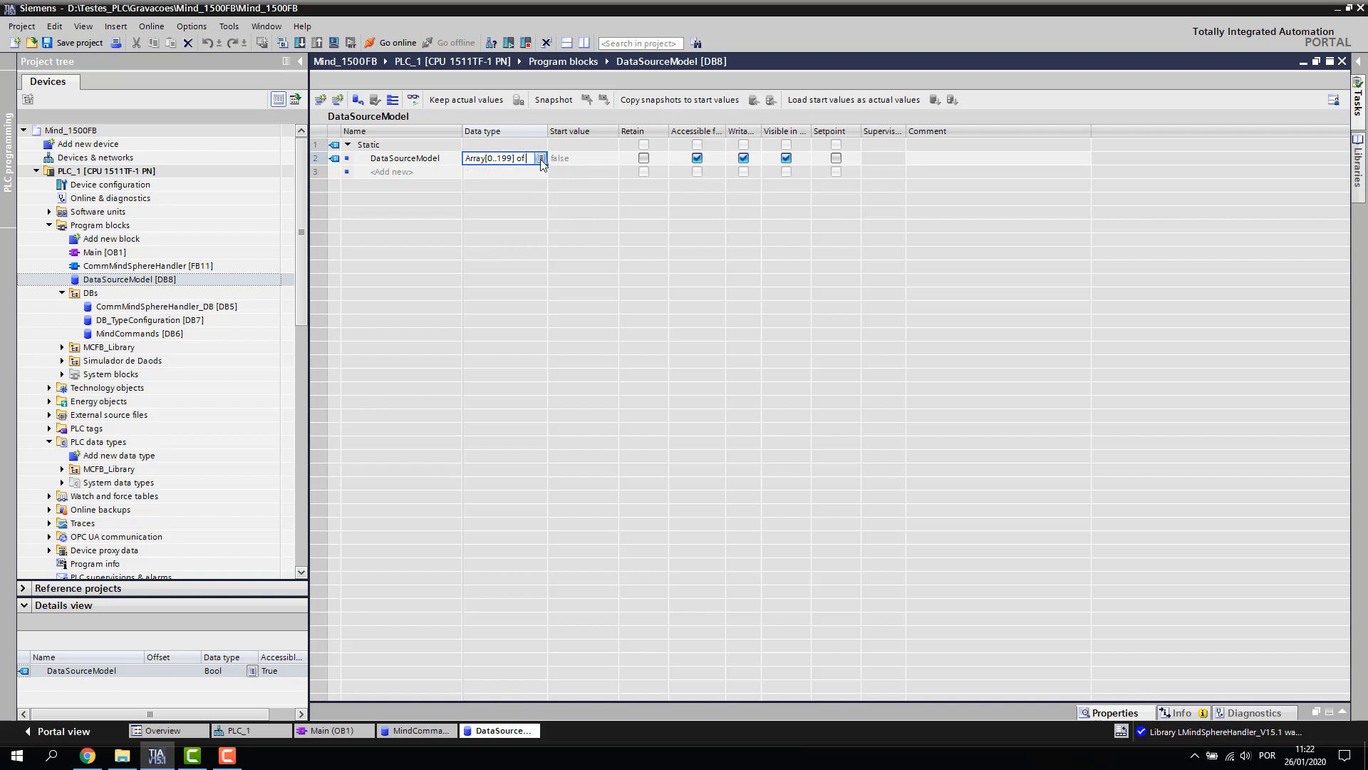
pyautogui.write('m')
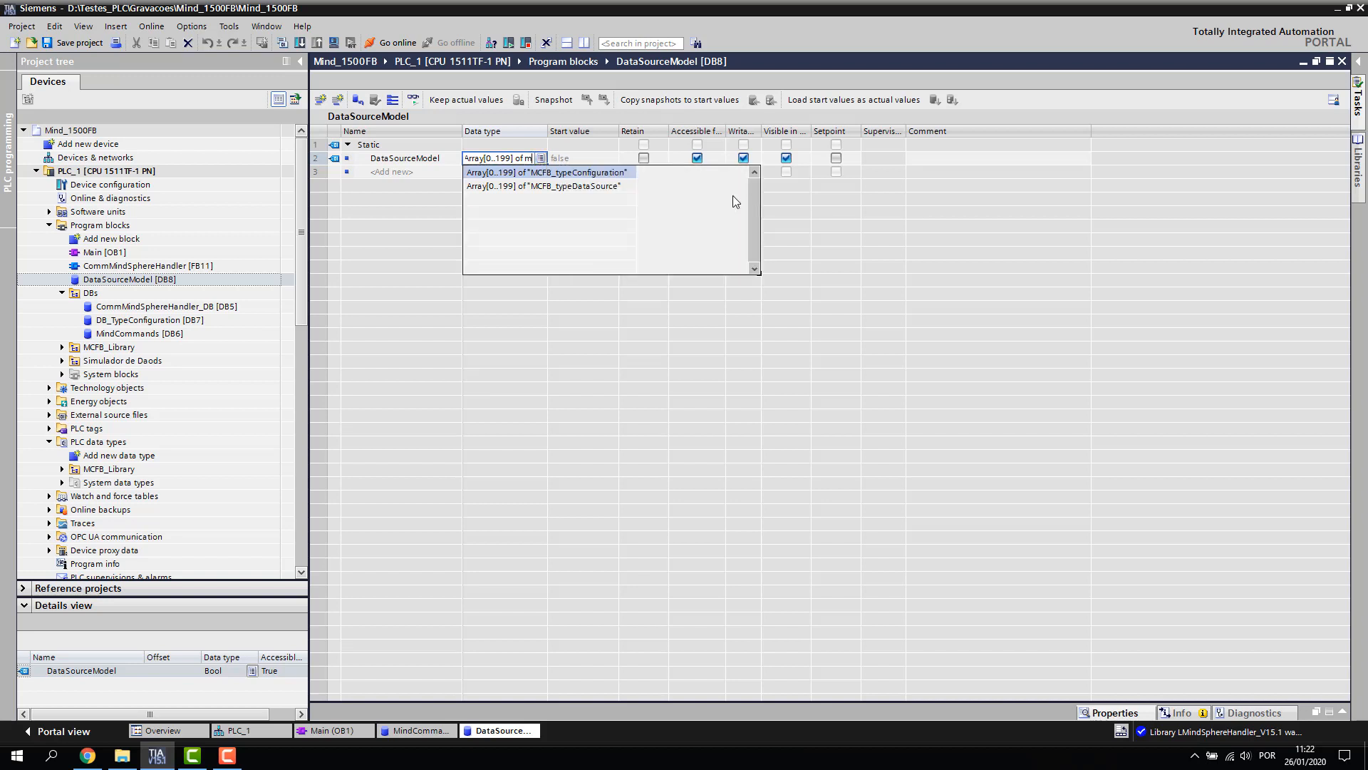
pyautogui.click(607, 186)
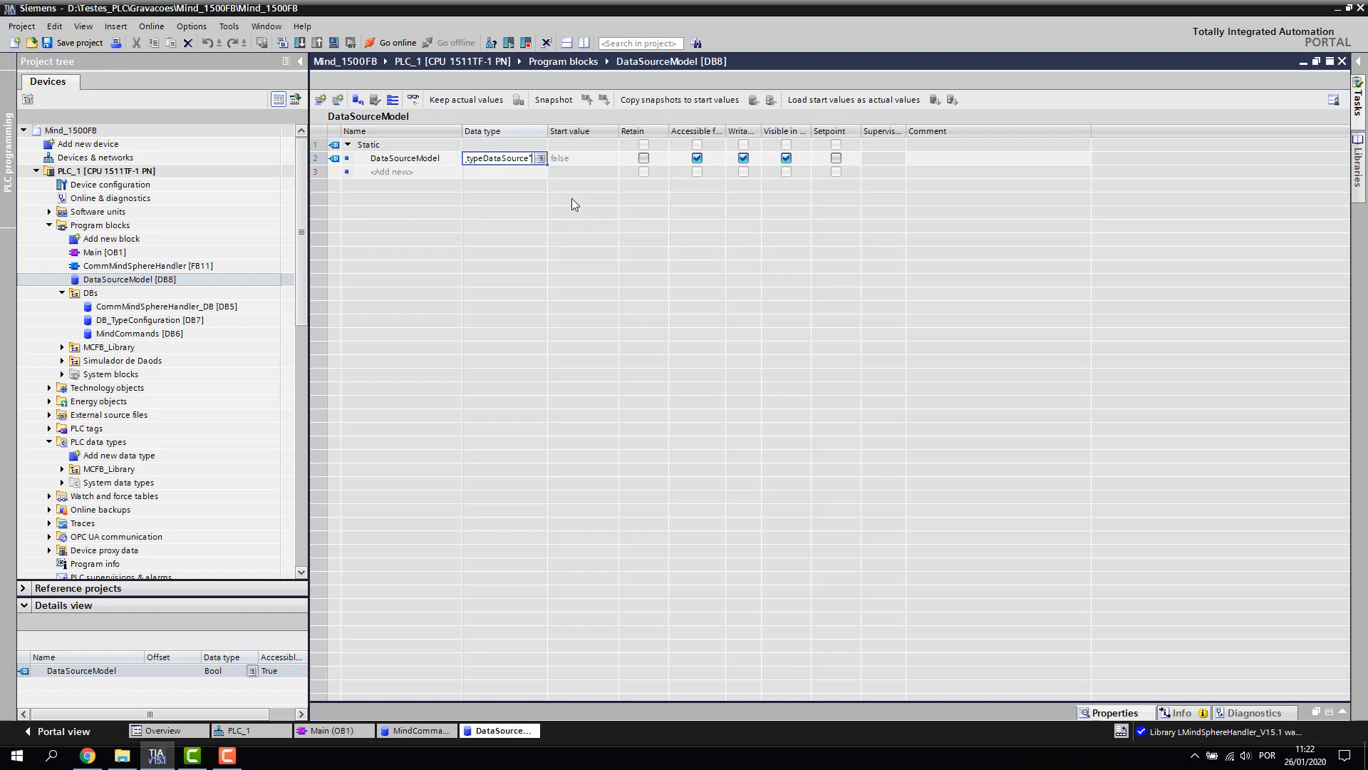
pyautogui.press('Return')
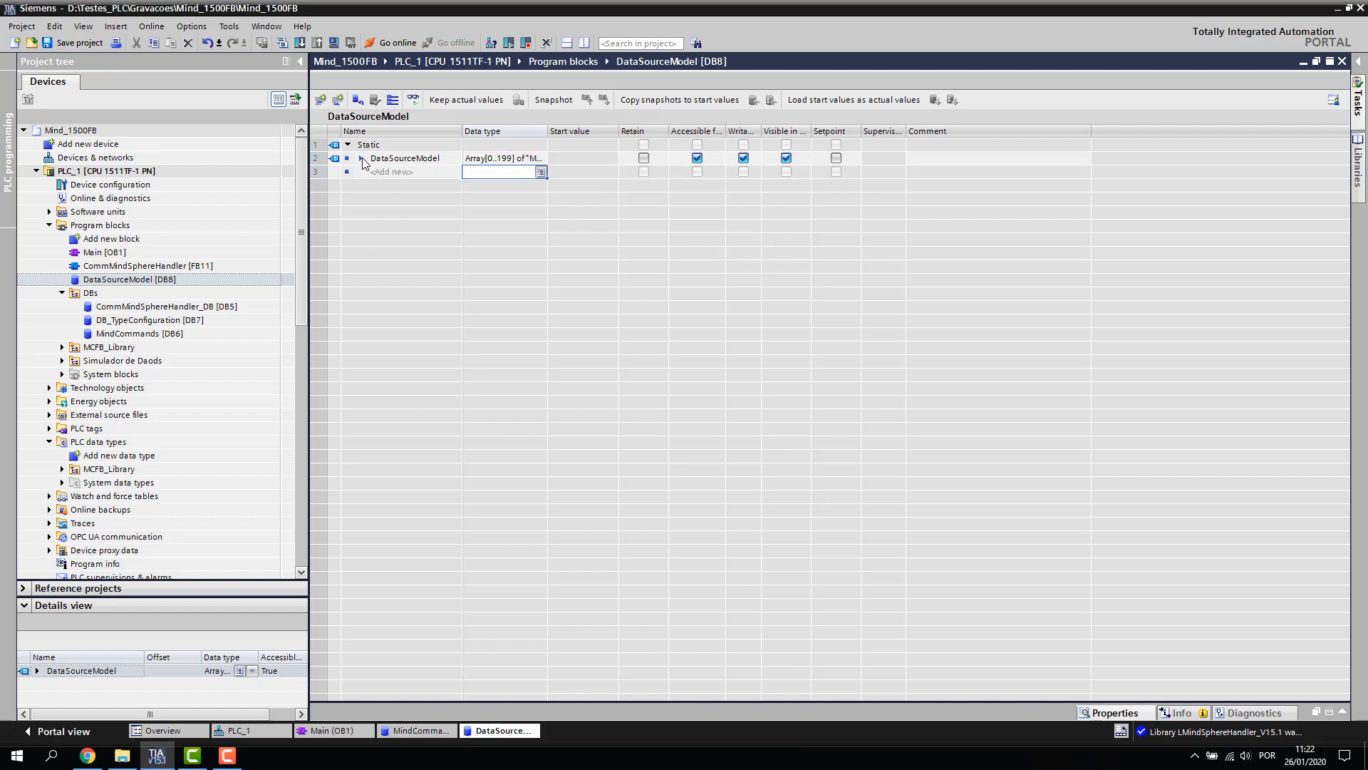
pyautogui.click(362, 158)
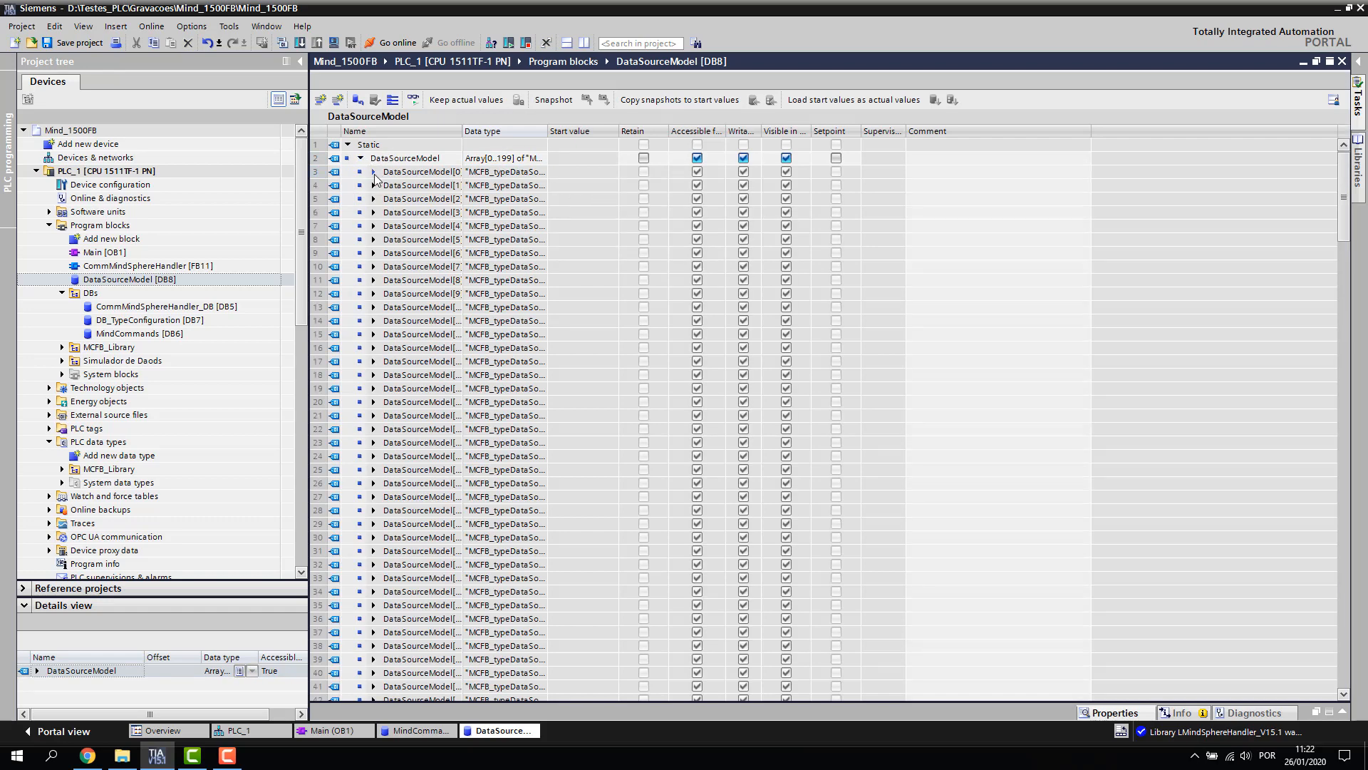
# Expand DataSourceModel[0], widen the Name column, and set its dataPointId start value to 16#01
pyautogui.click(373, 172)
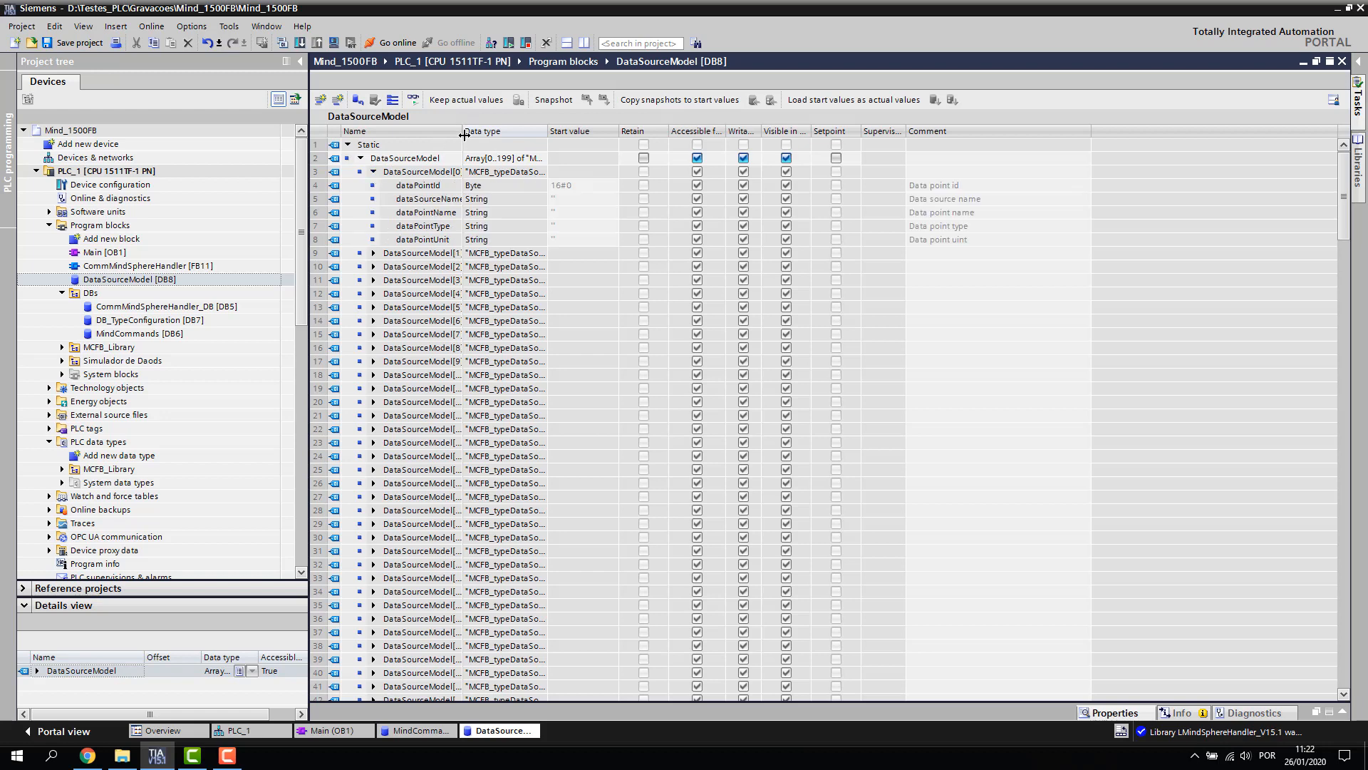
pyautogui.moveTo(464, 136); pyautogui.dragTo(540, 139)
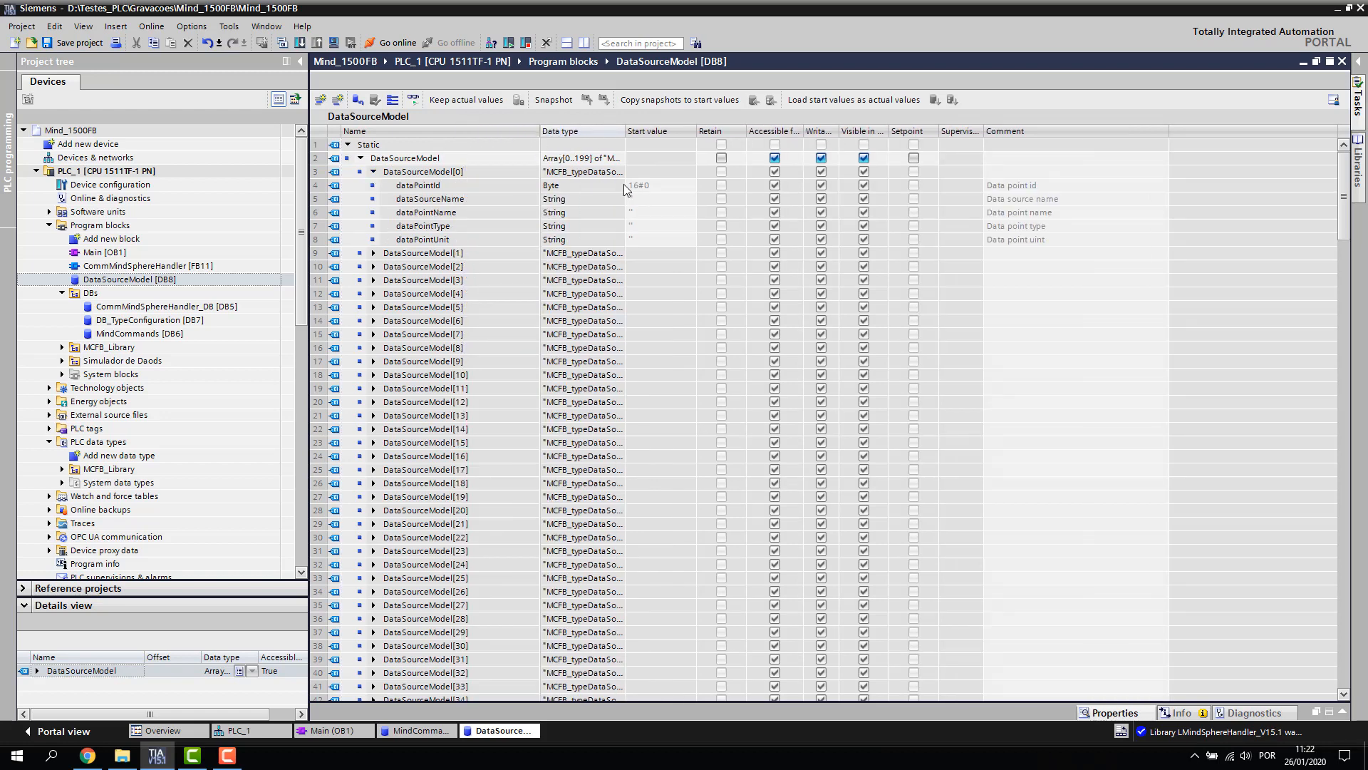
pyautogui.click(661, 186)
pyautogui.click(662, 186)
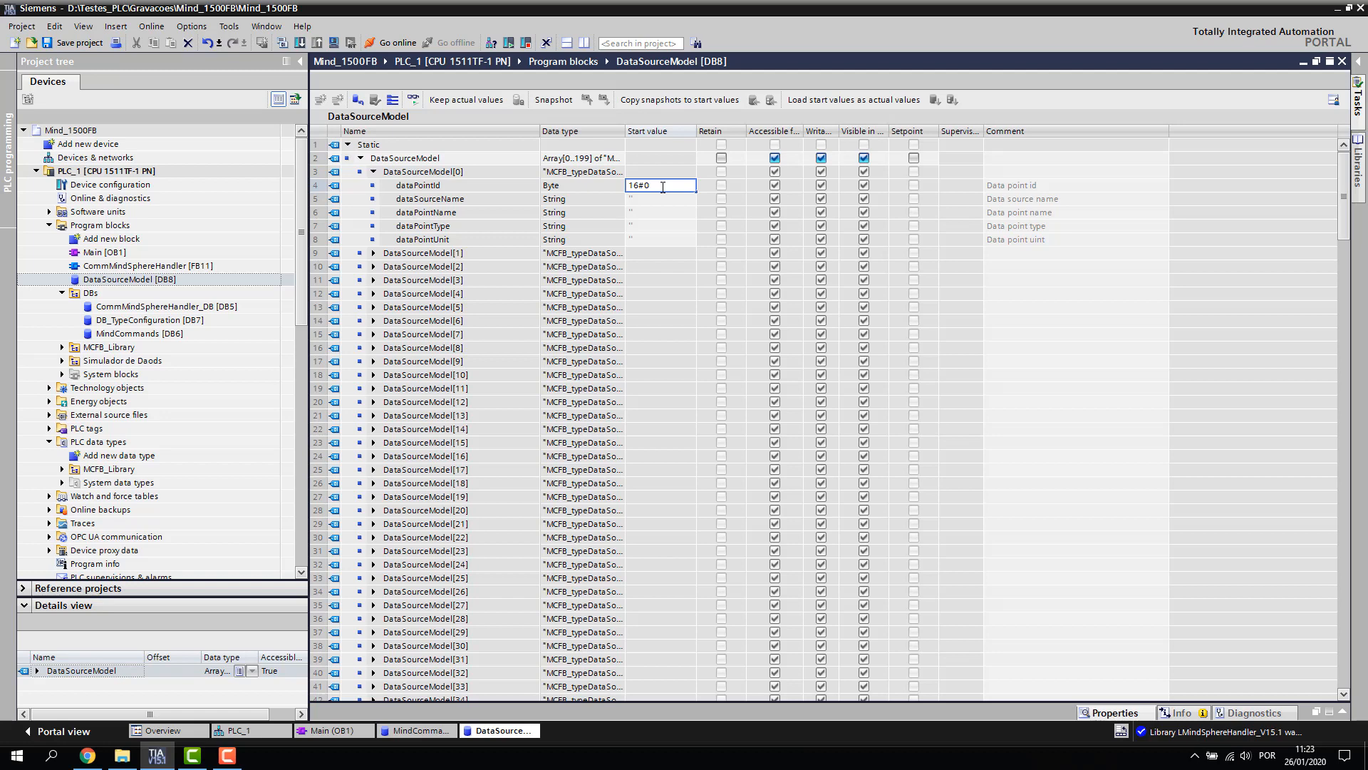
pyautogui.write('1')
pyautogui.press('Return')
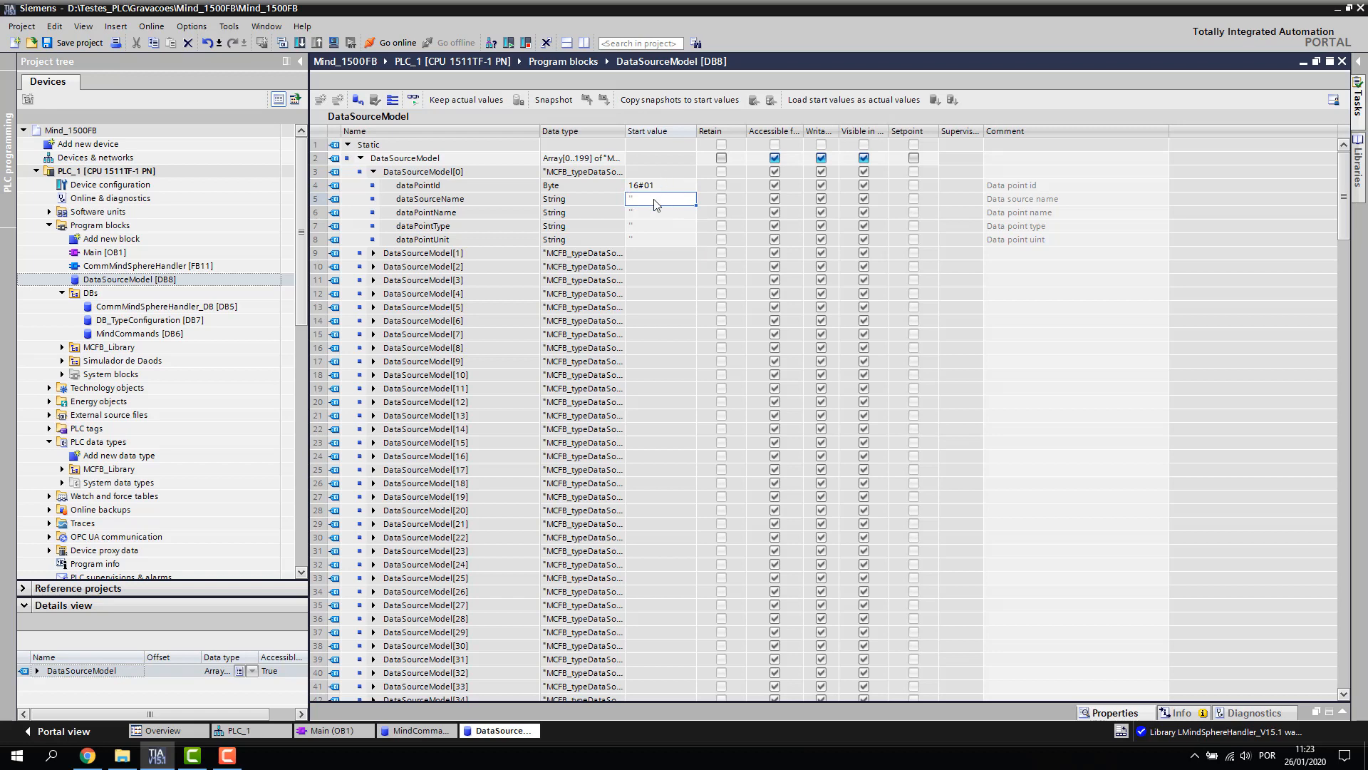
# Set element [0]'s dataSourceName to 'Valvula' and dataPointName to 'Contador Ciclo'
pyautogui.click(655, 200)
pyautogui.write('M')
pyautogui.press('BackSpace')
pyautogui.write('Valvula')
pyautogui.press('Return')
pyautogui.doubleClick(643, 213)
pyautogui.write('Contador C')
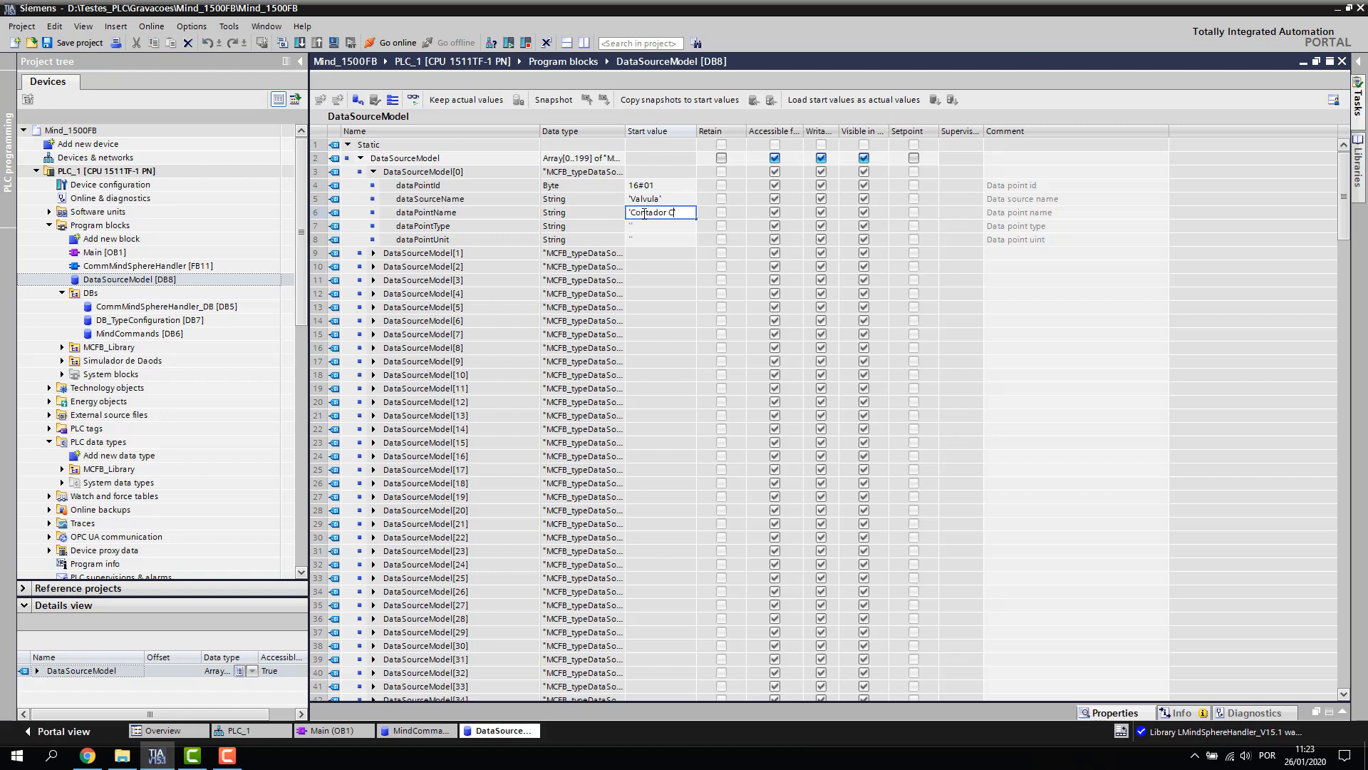
pyautogui.write('iclo')
pyautogui.press('Return')
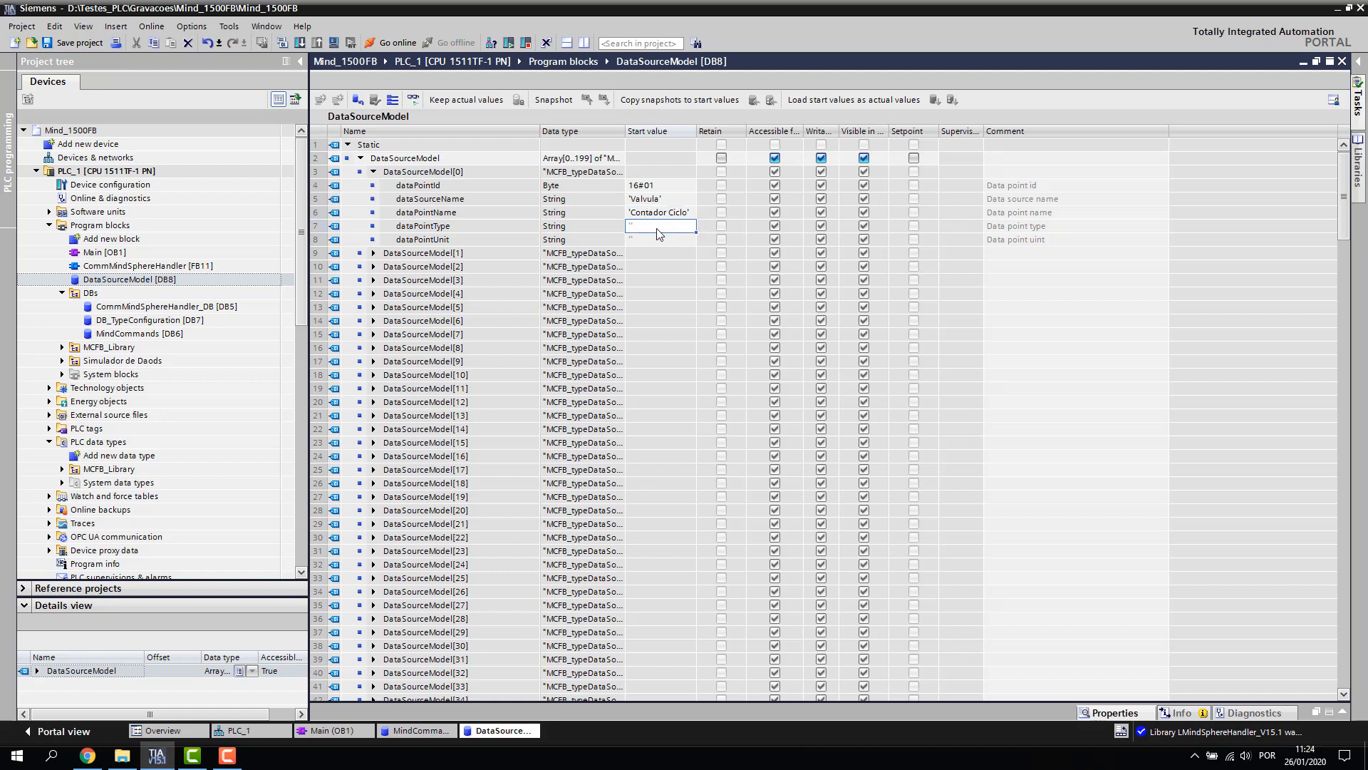
# Set element [0]'s dataPointType to 'INT' and dataPointUnit to 'unit'
pyautogui.click(655, 226)
pyautogui.write('INT')
pyautogui.press('Return')
pyautogui.click(648, 241)
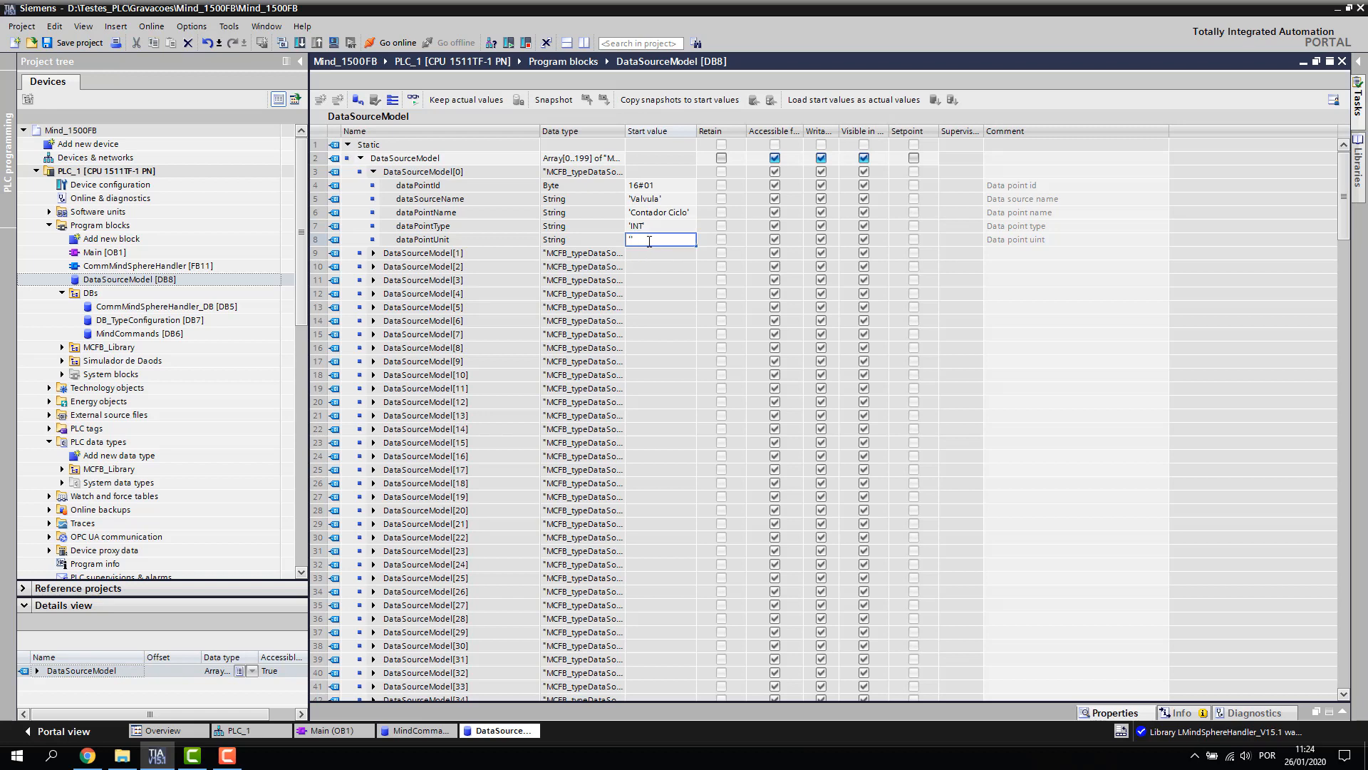
pyautogui.write('unit')
pyautogui.press('Return')
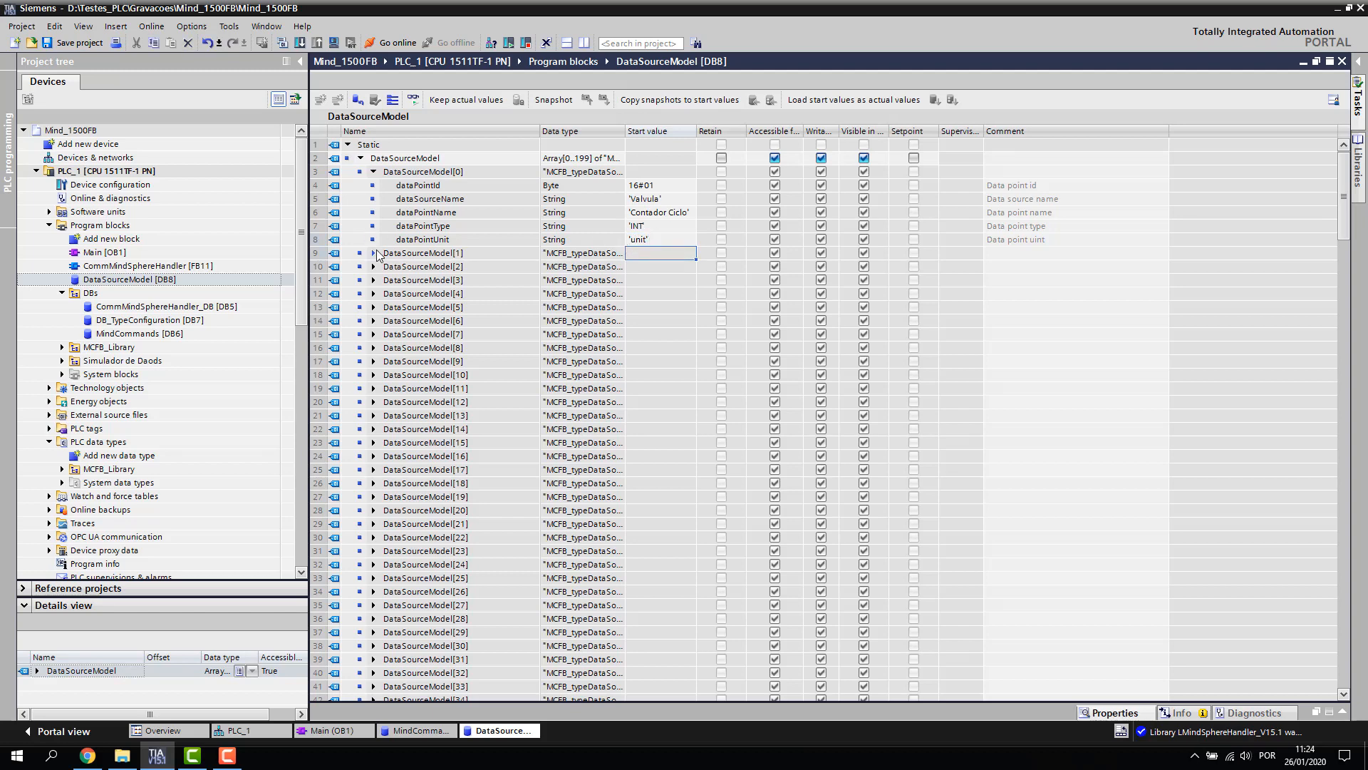
pyautogui.click(373, 253)
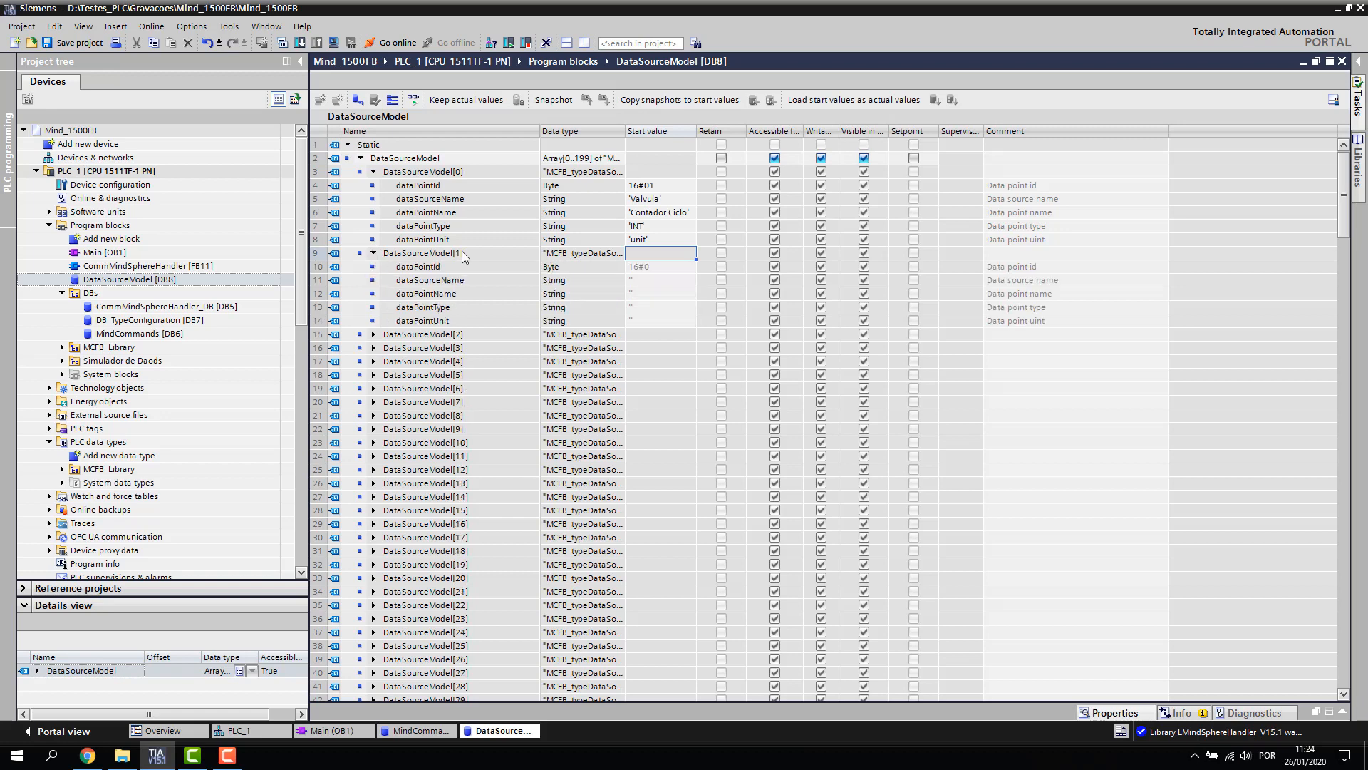
# Set element [1]'s dataPointId to 16#02 and both elements' dataSourceName to 'Valvula01'
pyautogui.click(661, 267)
pyautogui.click(663, 266)
pyautogui.write('2')
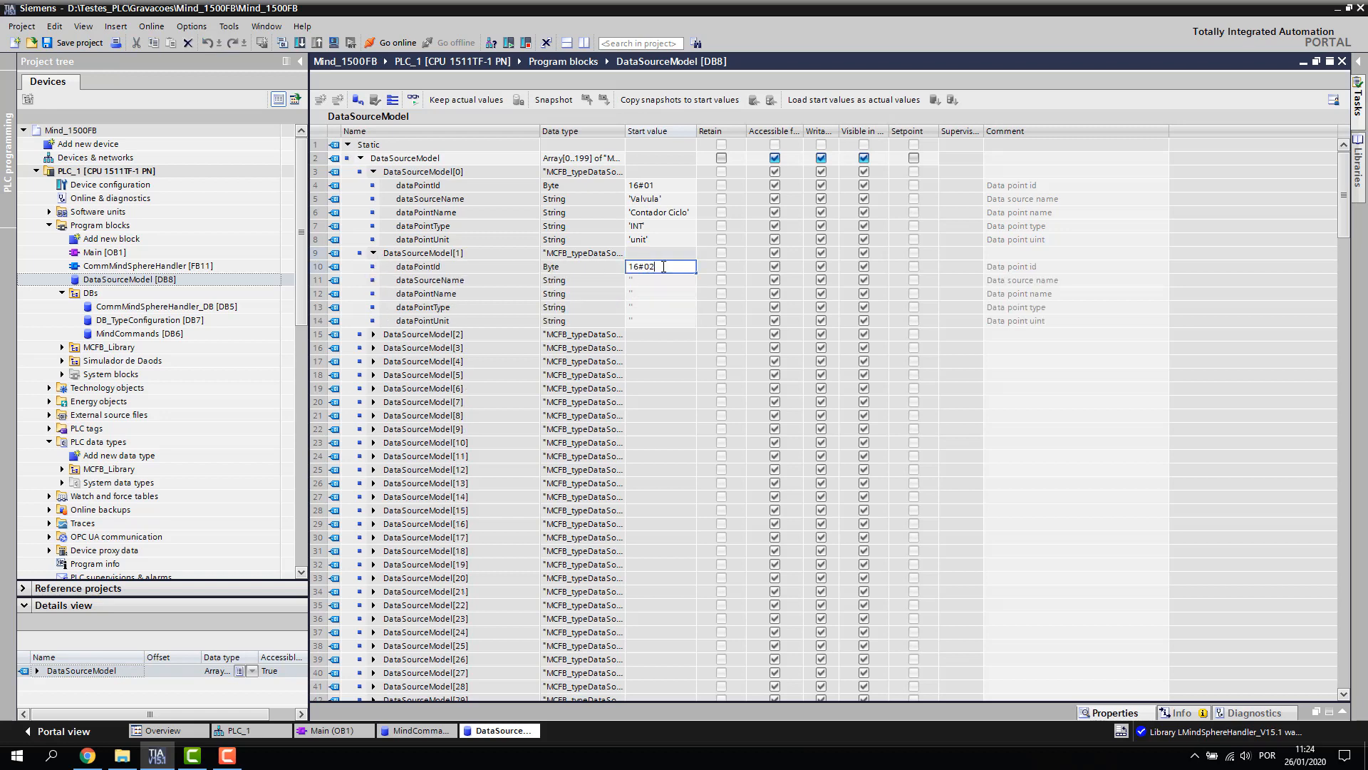
pyautogui.click(653, 281)
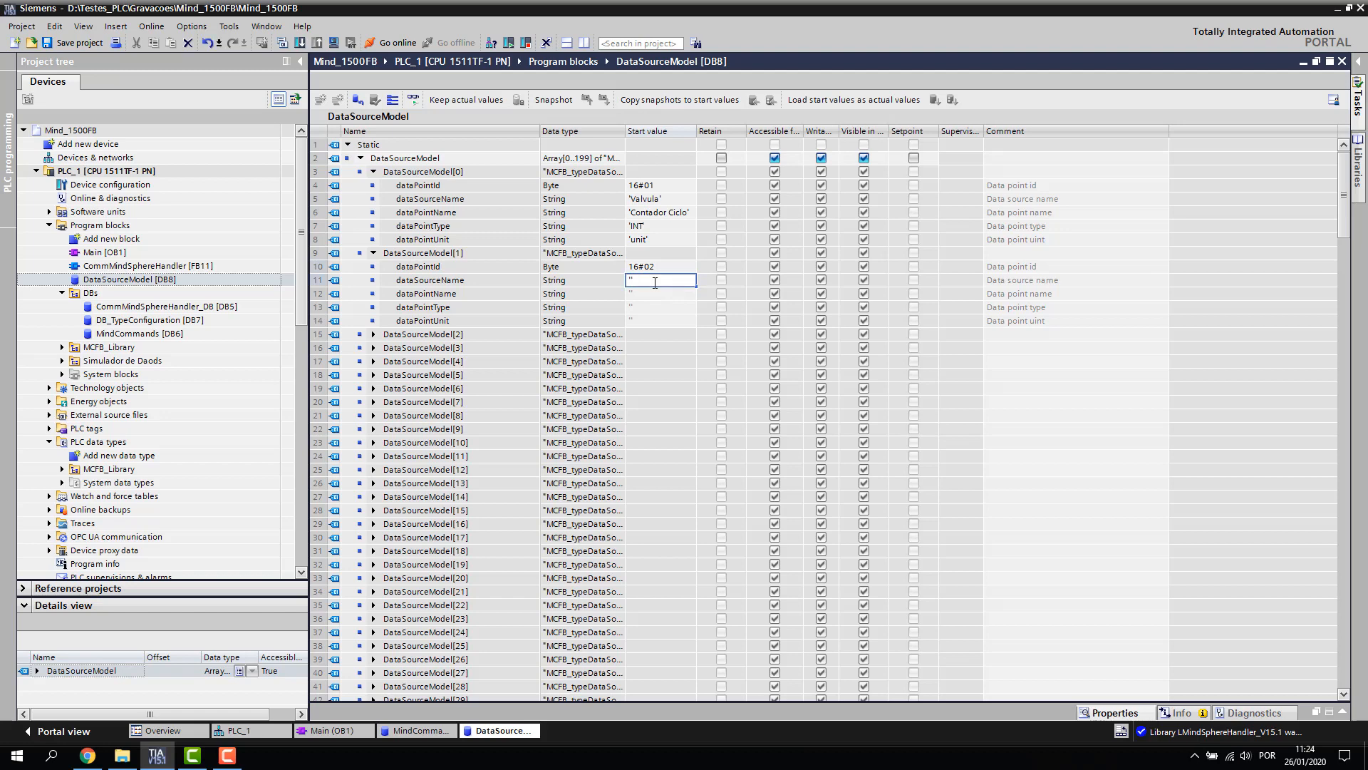
pyautogui.write("'Valvula")
pyautogui.click(668, 199)
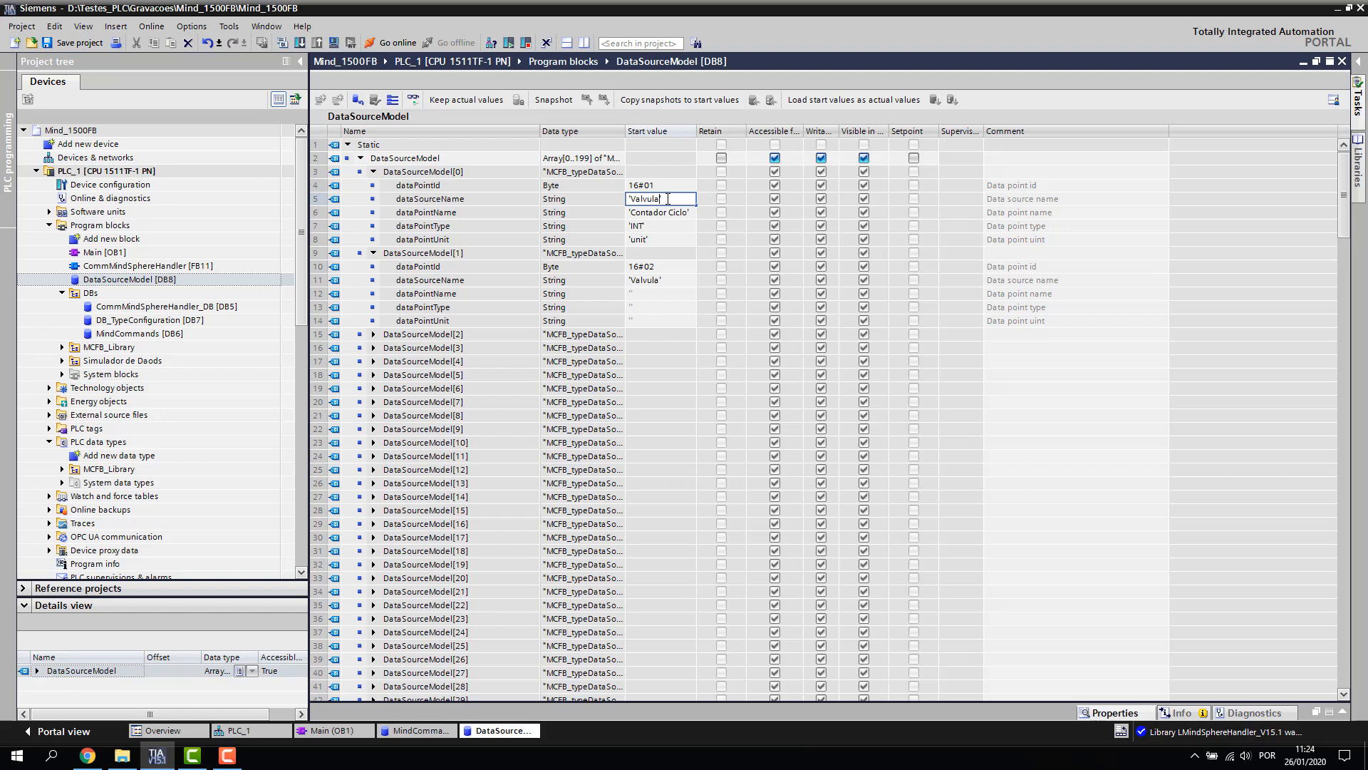
pyautogui.write('01')
pyautogui.click(665, 277)
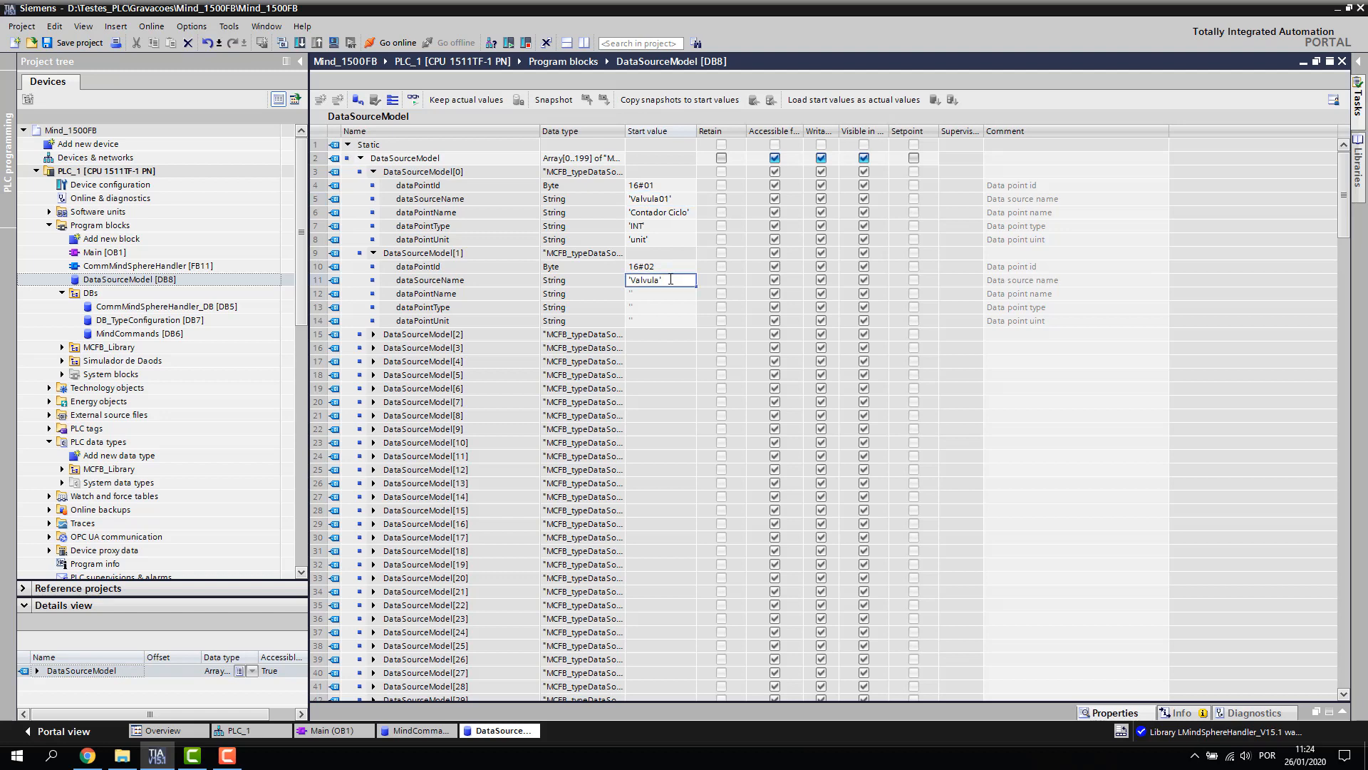
pyautogui.write("'Valvula01")
pyautogui.press('Return')
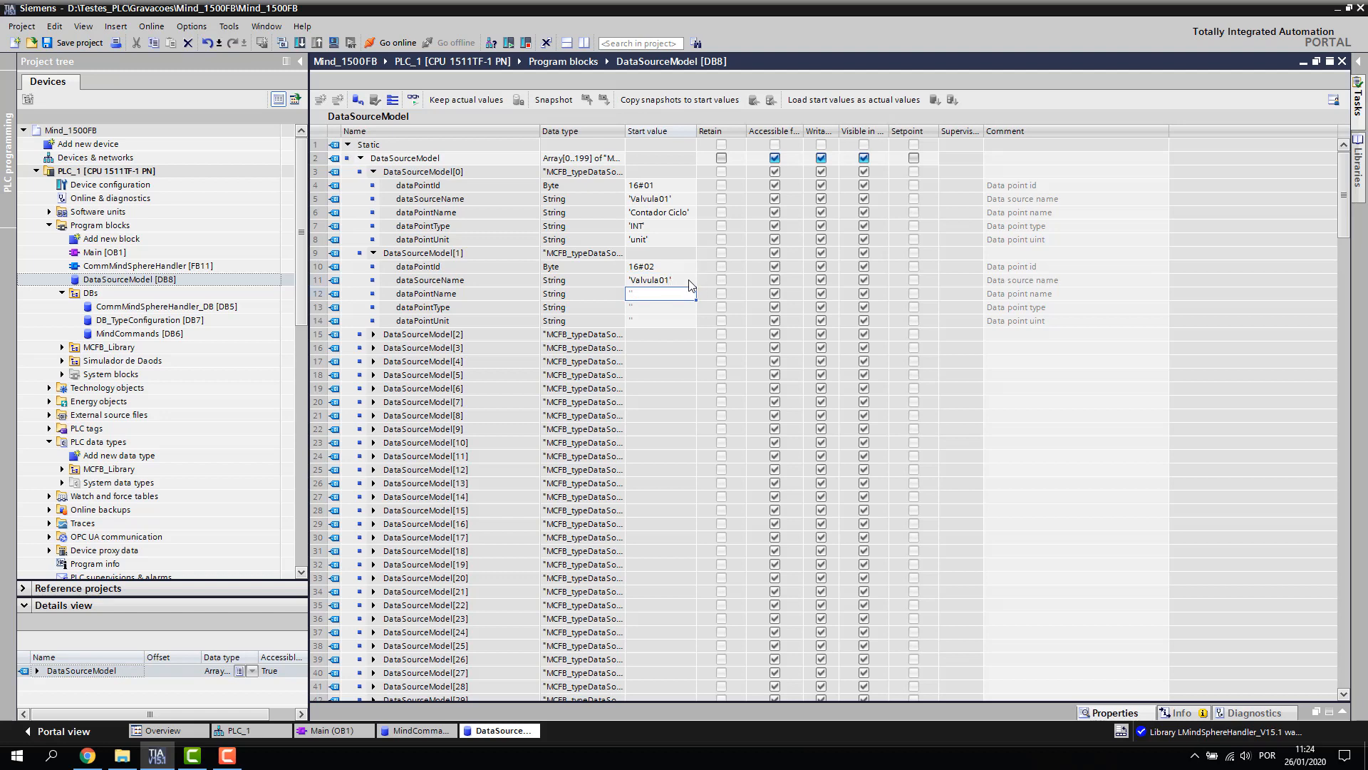
pyautogui.click(675, 198)
pyautogui.click(675, 283)
# Set element [1]'s dataPointName to 'Pressao' and dataPointType to 'DOUBLE'
pyautogui.doubleClick(648, 294)
pyautogui.write('Pressao')
pyautogui.click(640, 308)
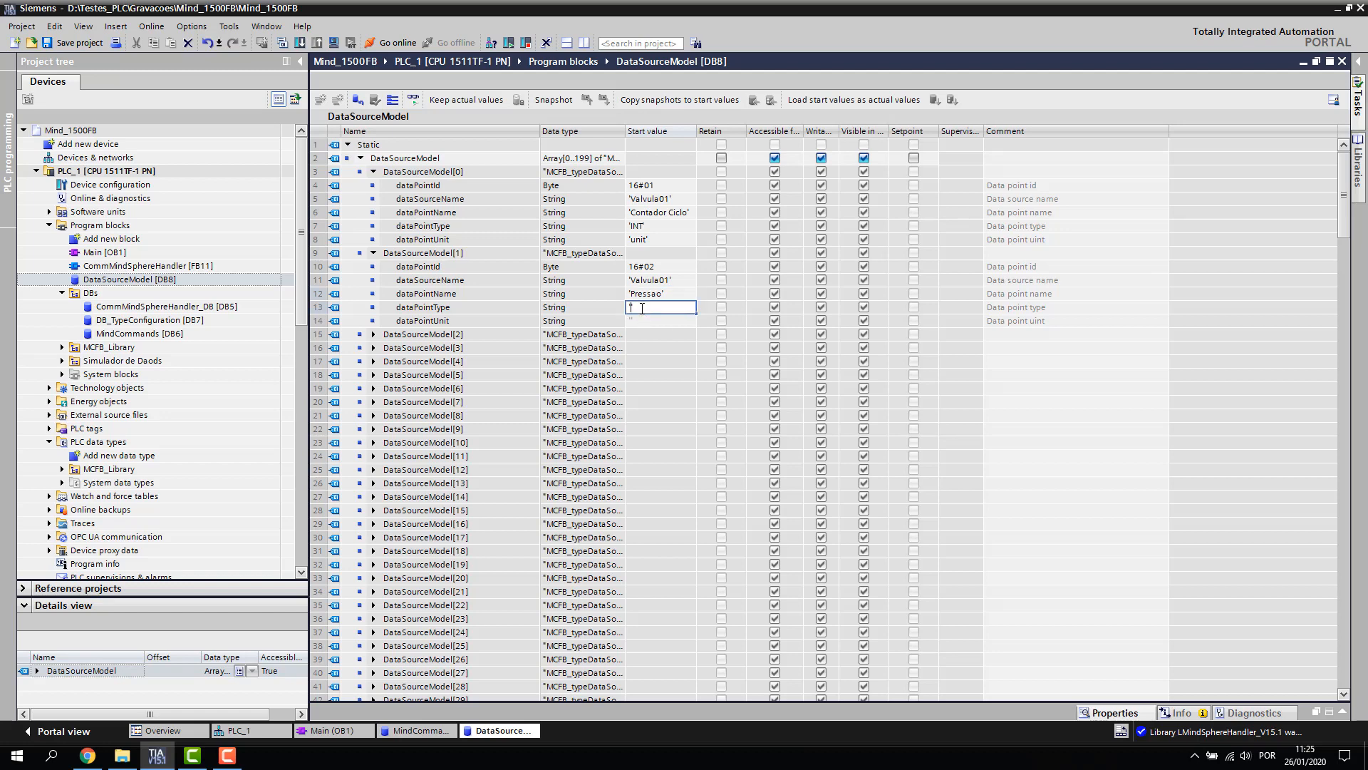
pyautogui.write('REAL')
pyautogui.hotkey('shift', 'Left')
pyautogui.hotkey('shift', 'Left')
pyautogui.hotkey('shift', 'Left')
pyautogui.hotkey('shift', 'Left')
pyautogui.write('DOUBLE')
pyautogui.press('Return')
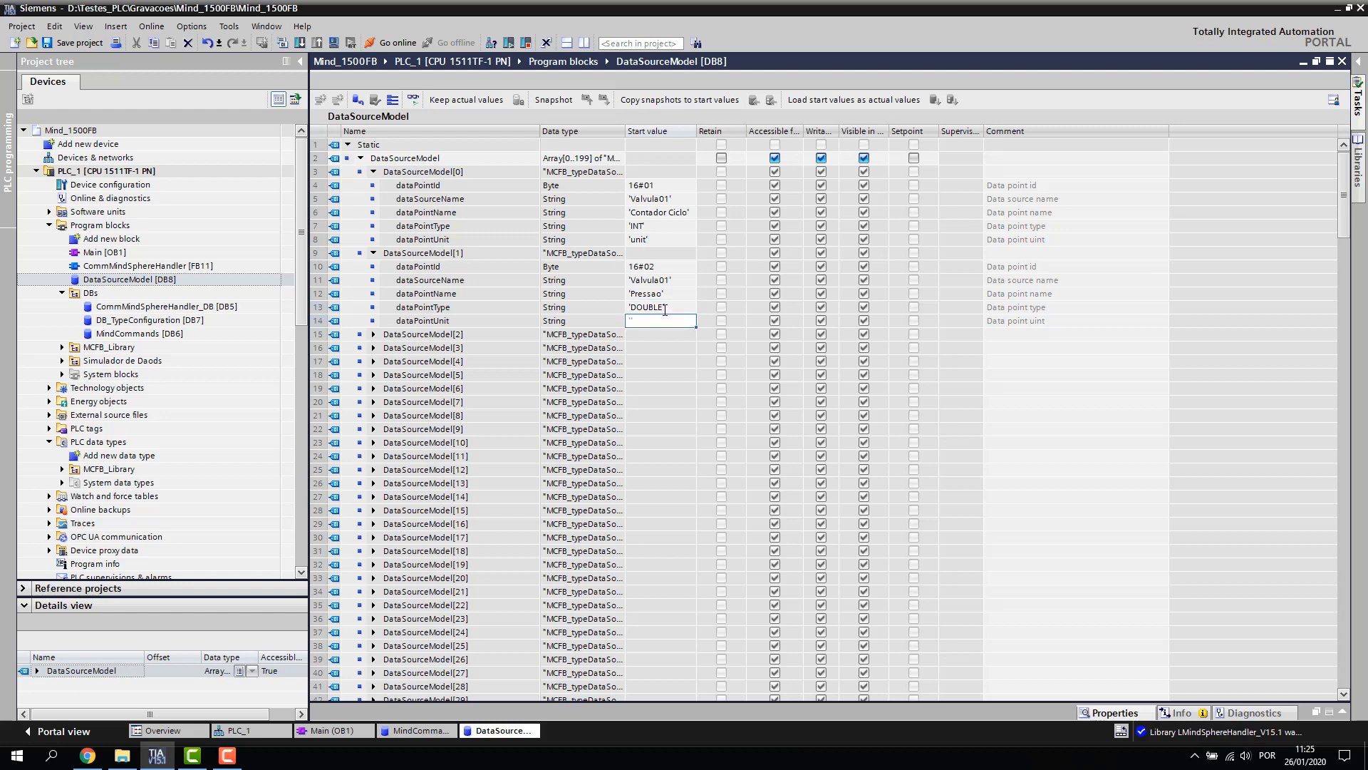
# Set element [1]'s dataPointUnit to 'bar' and fold the DataSourceModel array elements
pyautogui.click(648, 333)
pyautogui.press('Up')
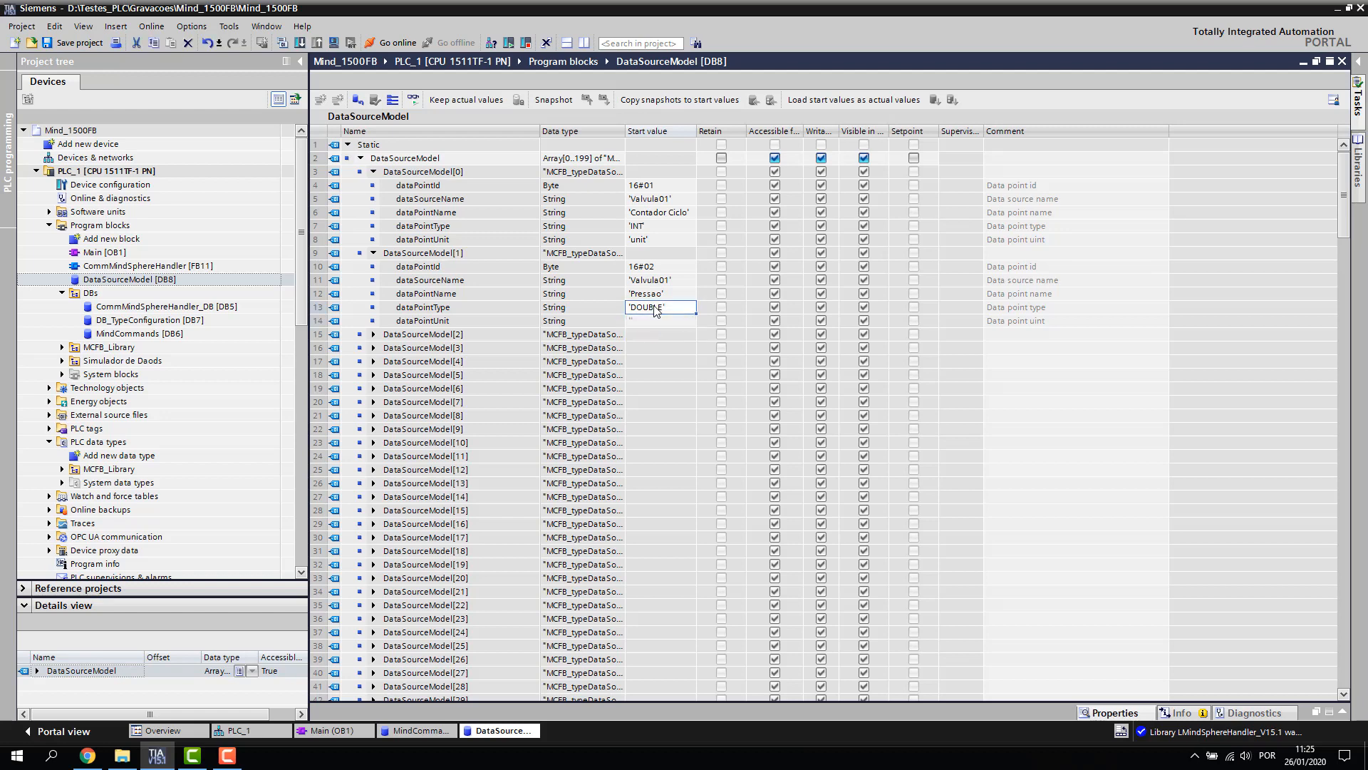
pyautogui.click(644, 322)
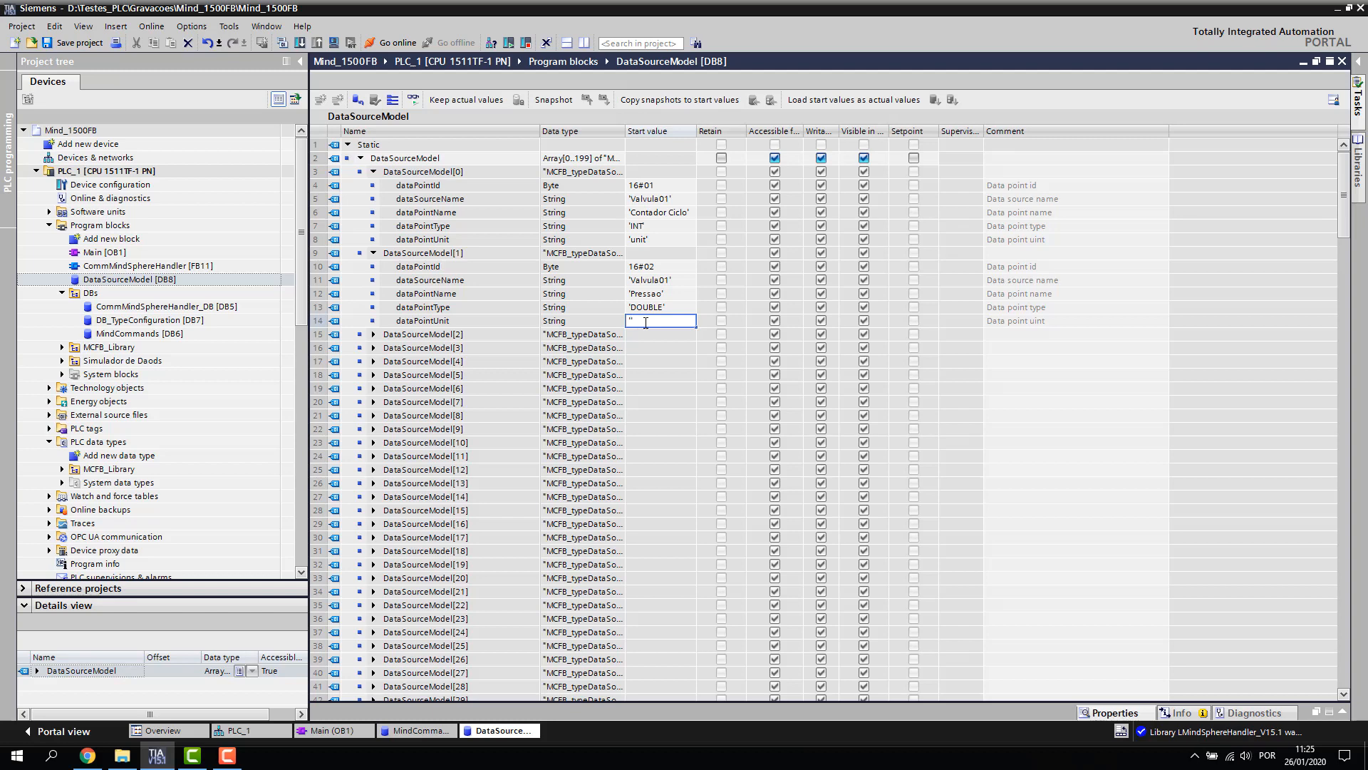
pyautogui.write('bar')
pyautogui.press('Return')
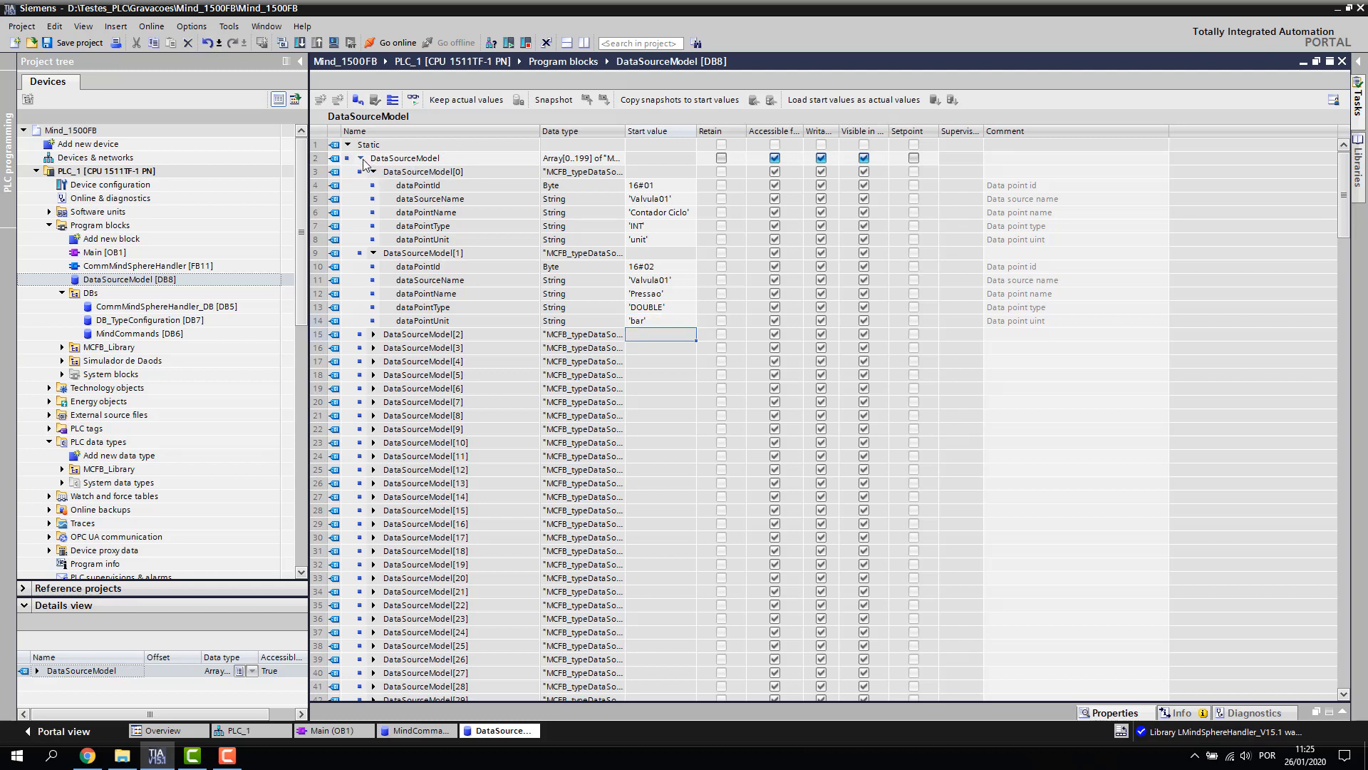
pyautogui.click(361, 158)
pyautogui.click(361, 158)
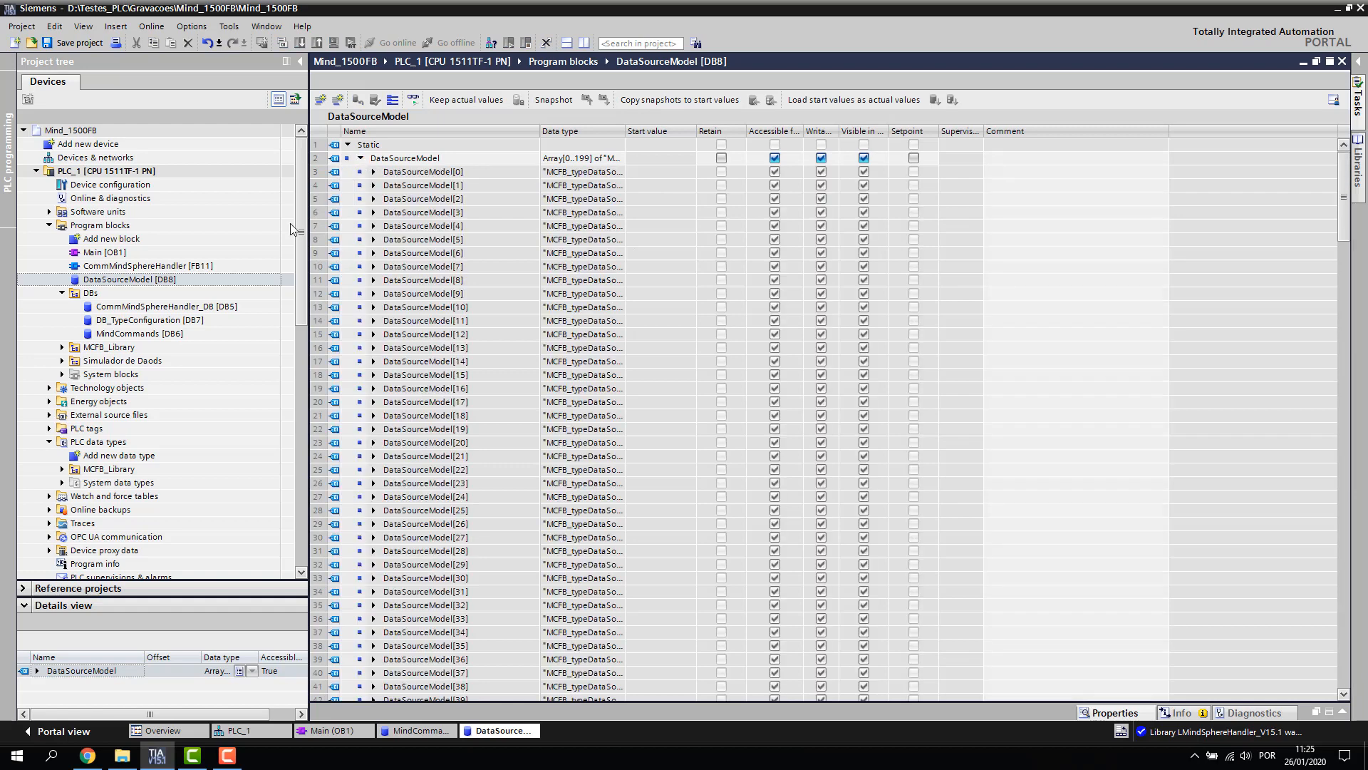
# Wire "DataSourceModel".DataSourceModel to the handler's dataSource input and close the DB8 editor
pyautogui.click(585, 43)
pyautogui.moveTo(416, 161); pyautogui.dragTo(919, 487)
pyautogui.click(1074, 551)
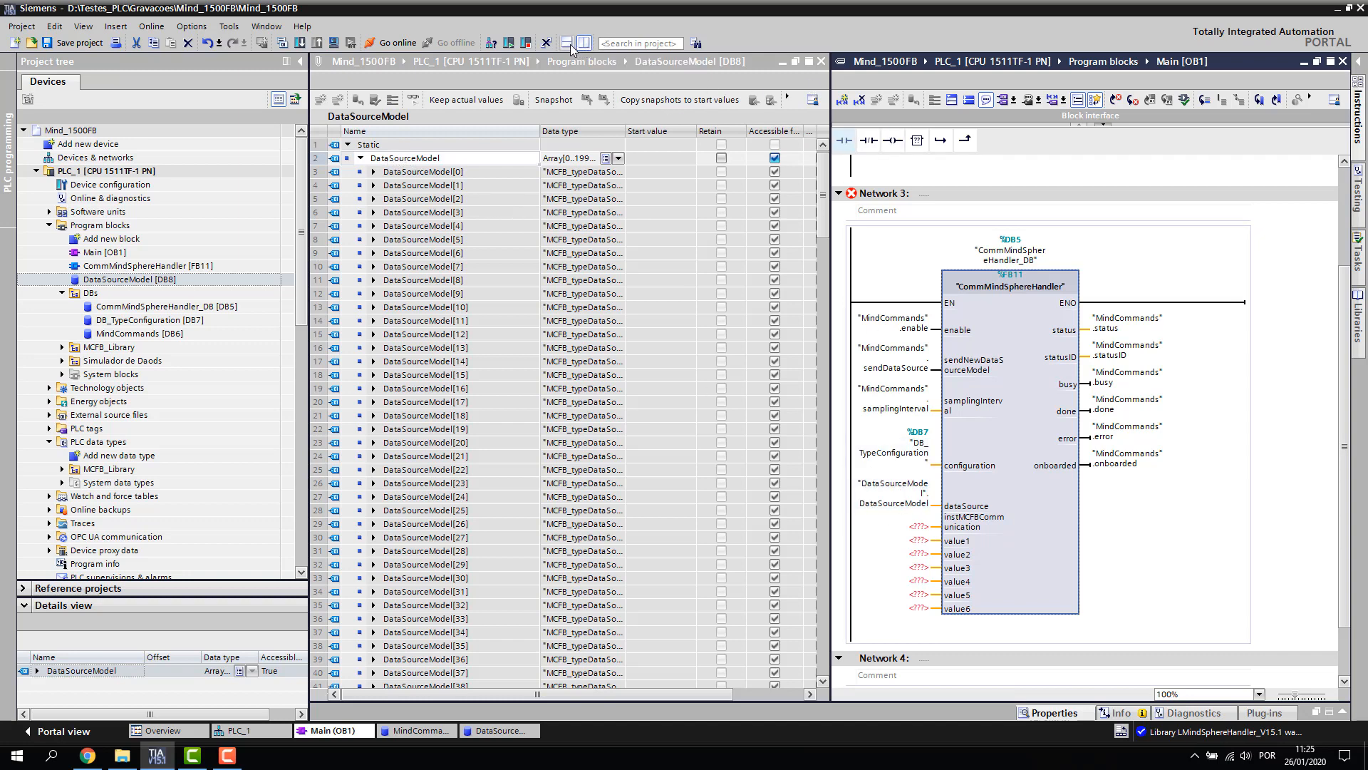
pyautogui.click(820, 62)
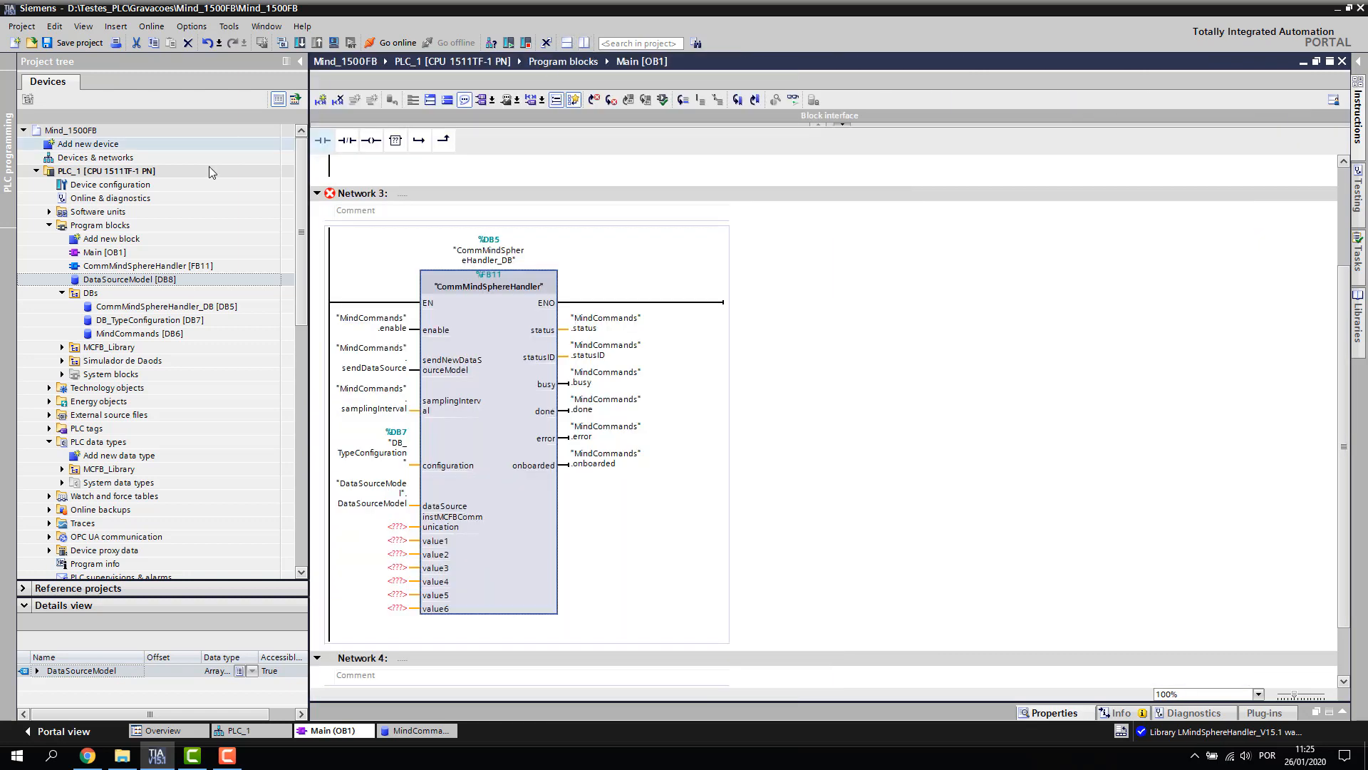
pyautogui.doubleClick(130, 239)
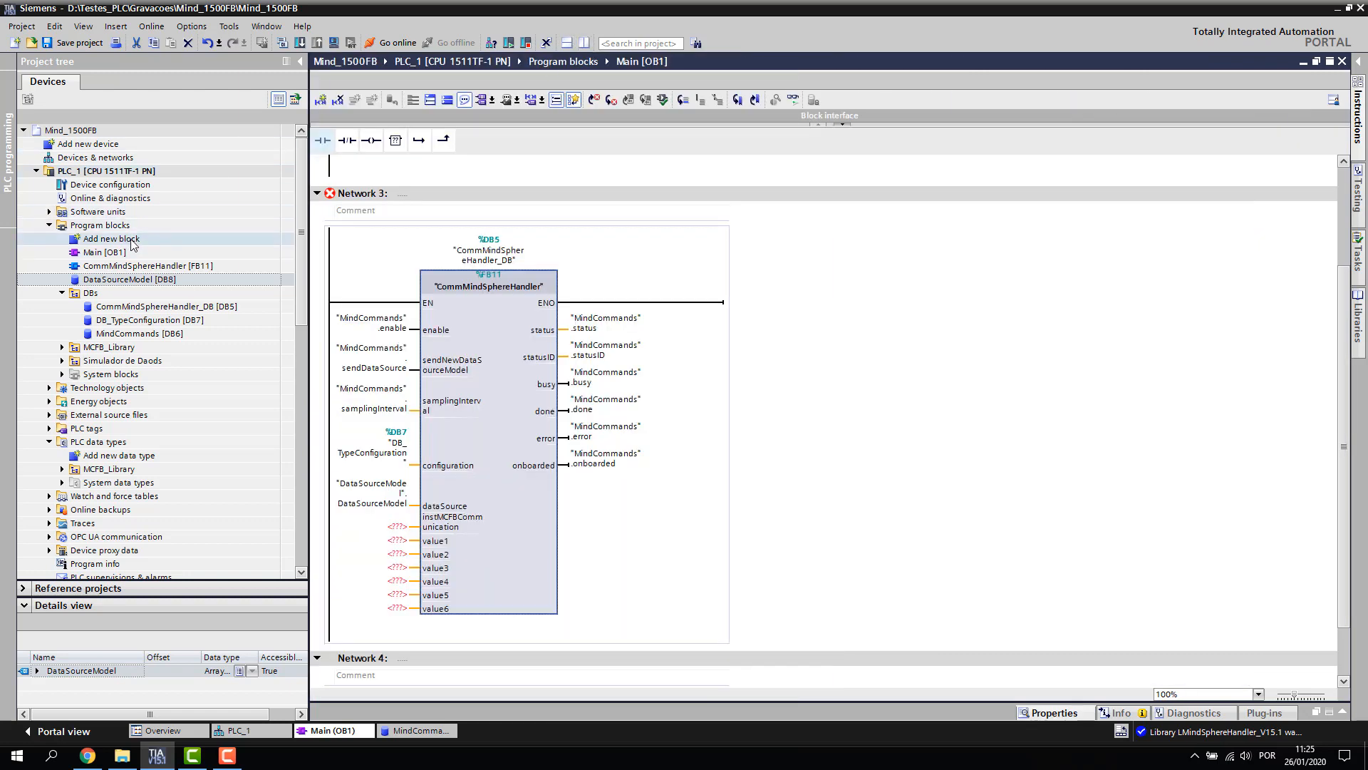
# Add data block inst_MCFBCommunication [DB9] of type MCFB_Communication
pyautogui.click(718, 231)
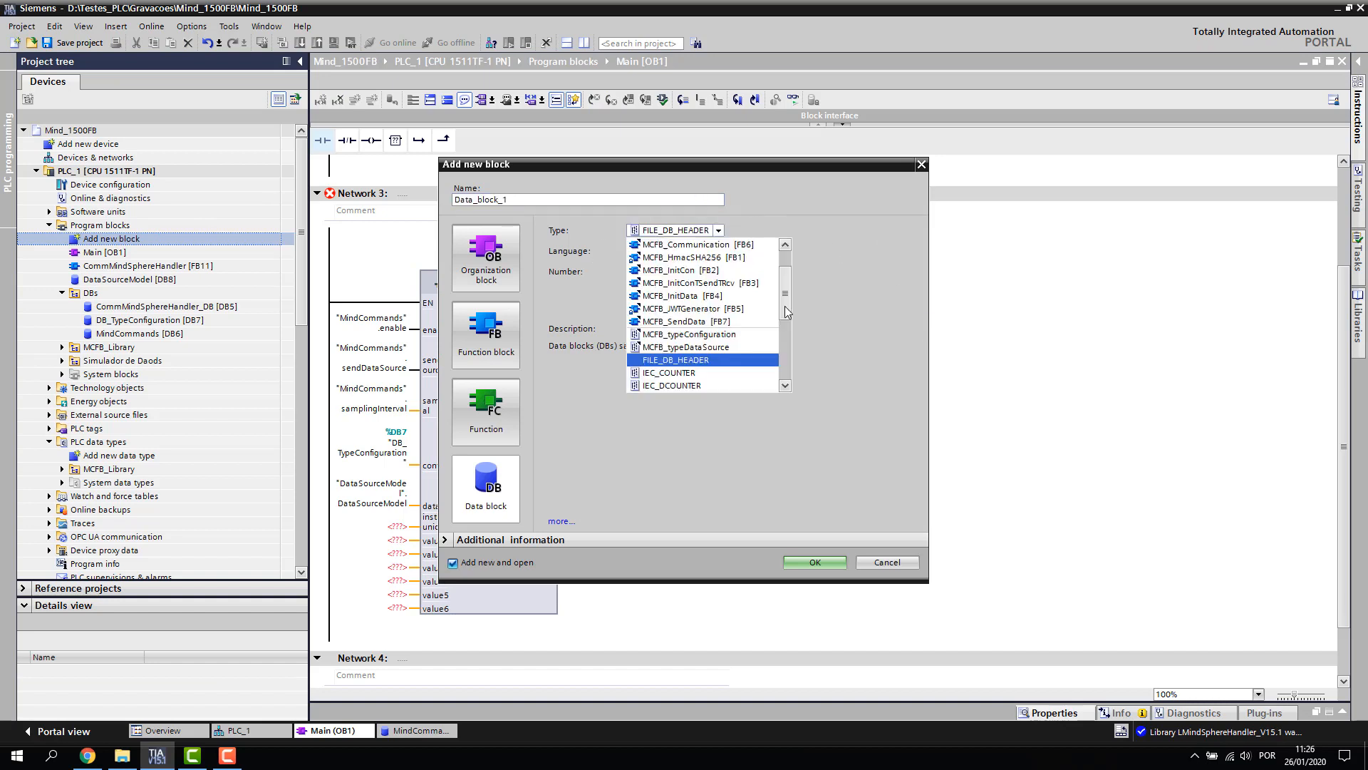
pyautogui.scroll(-5, 781, 382)
pyautogui.scroll(5, 785, 304)
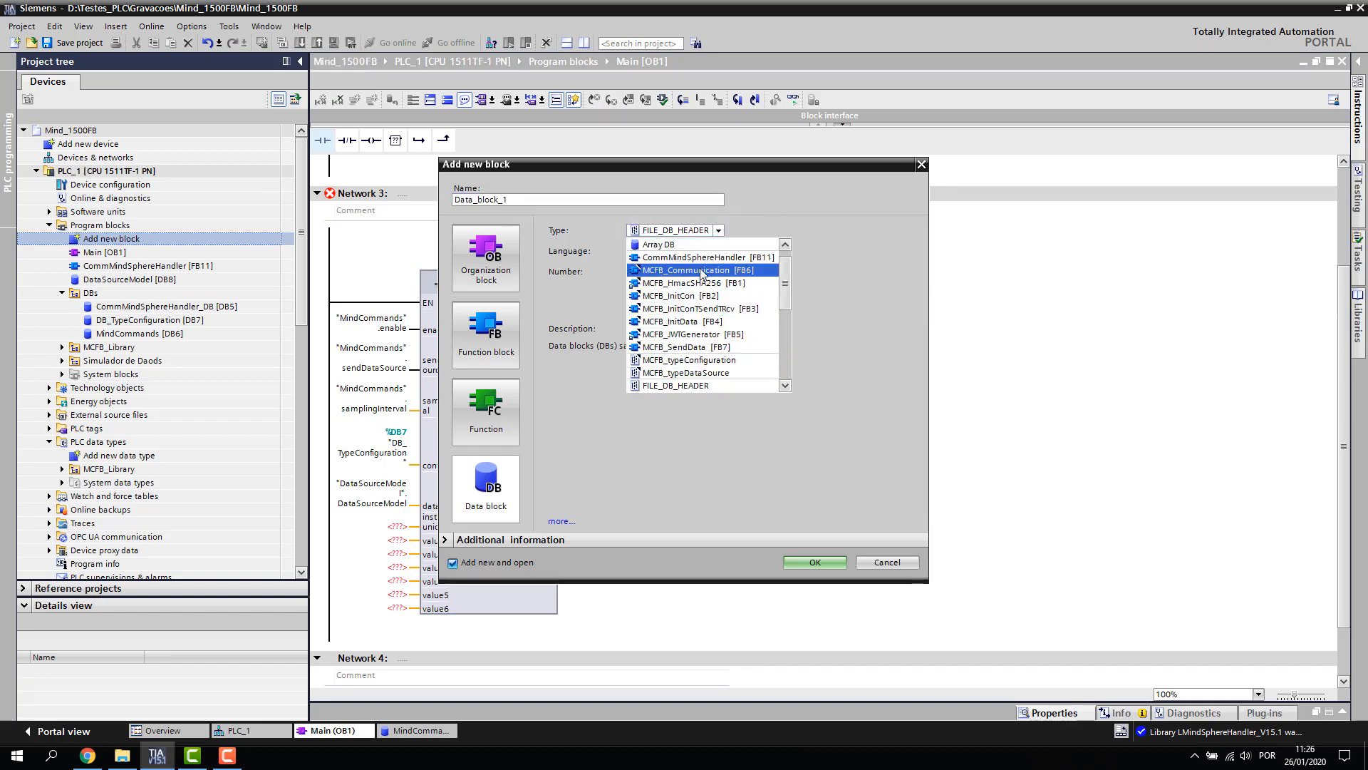
pyautogui.click(702, 270)
pyautogui.click(535, 199)
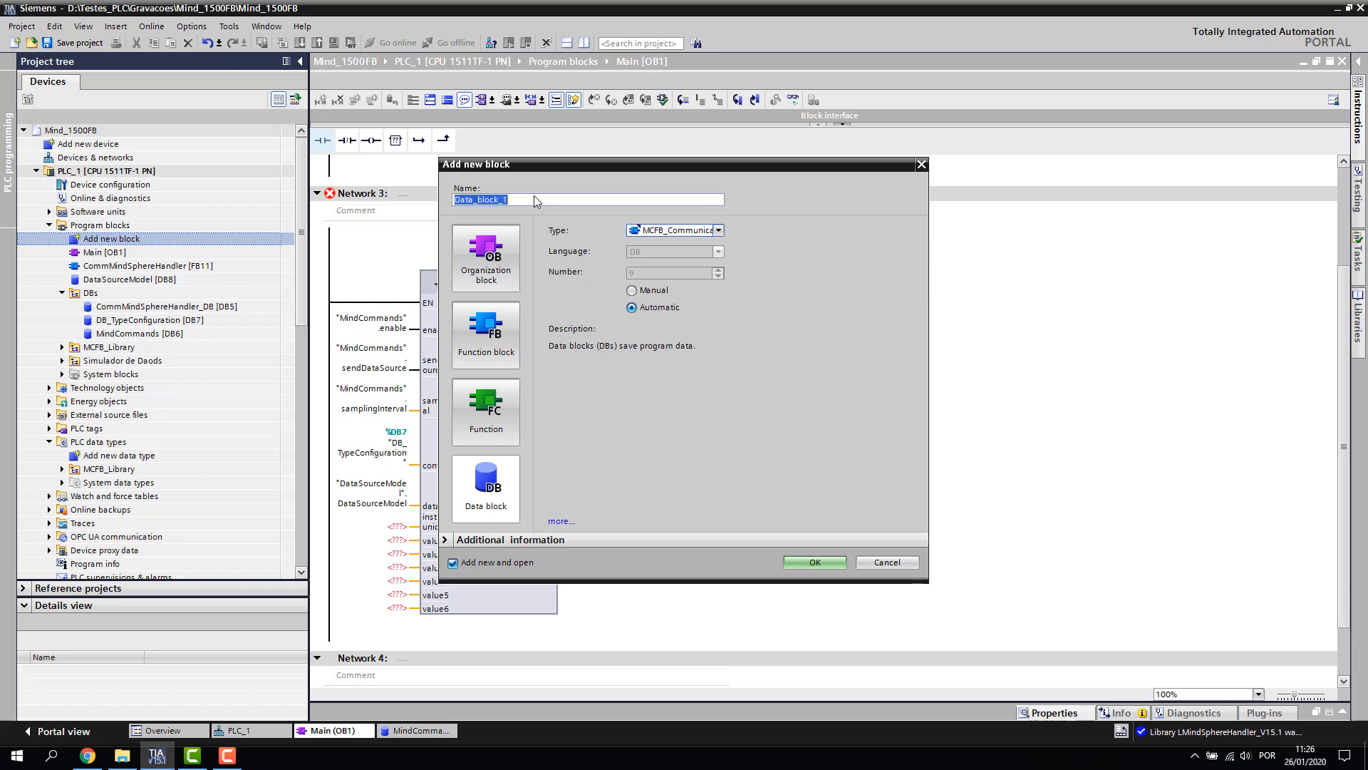
pyautogui.write('inst_MCFBCommunication')
pyautogui.click(827, 566)
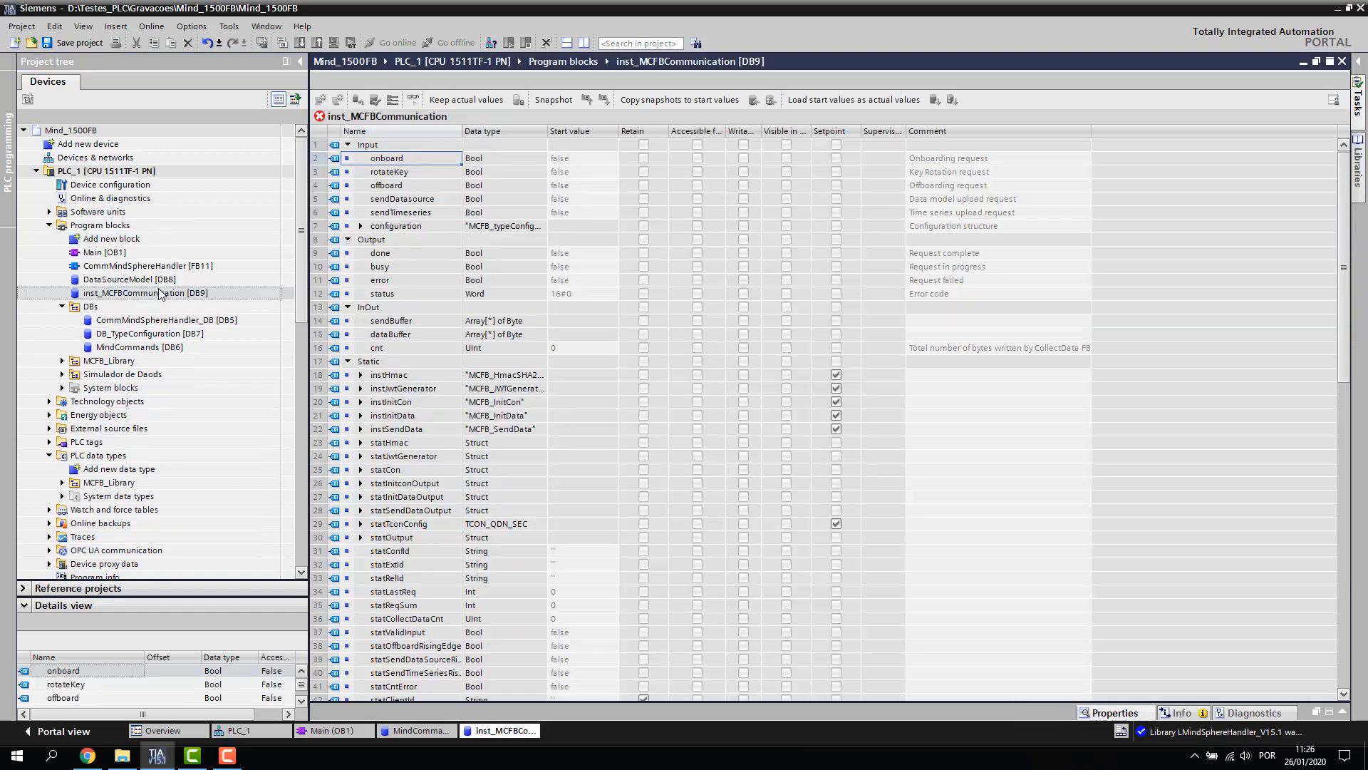
pyautogui.click(122, 280)
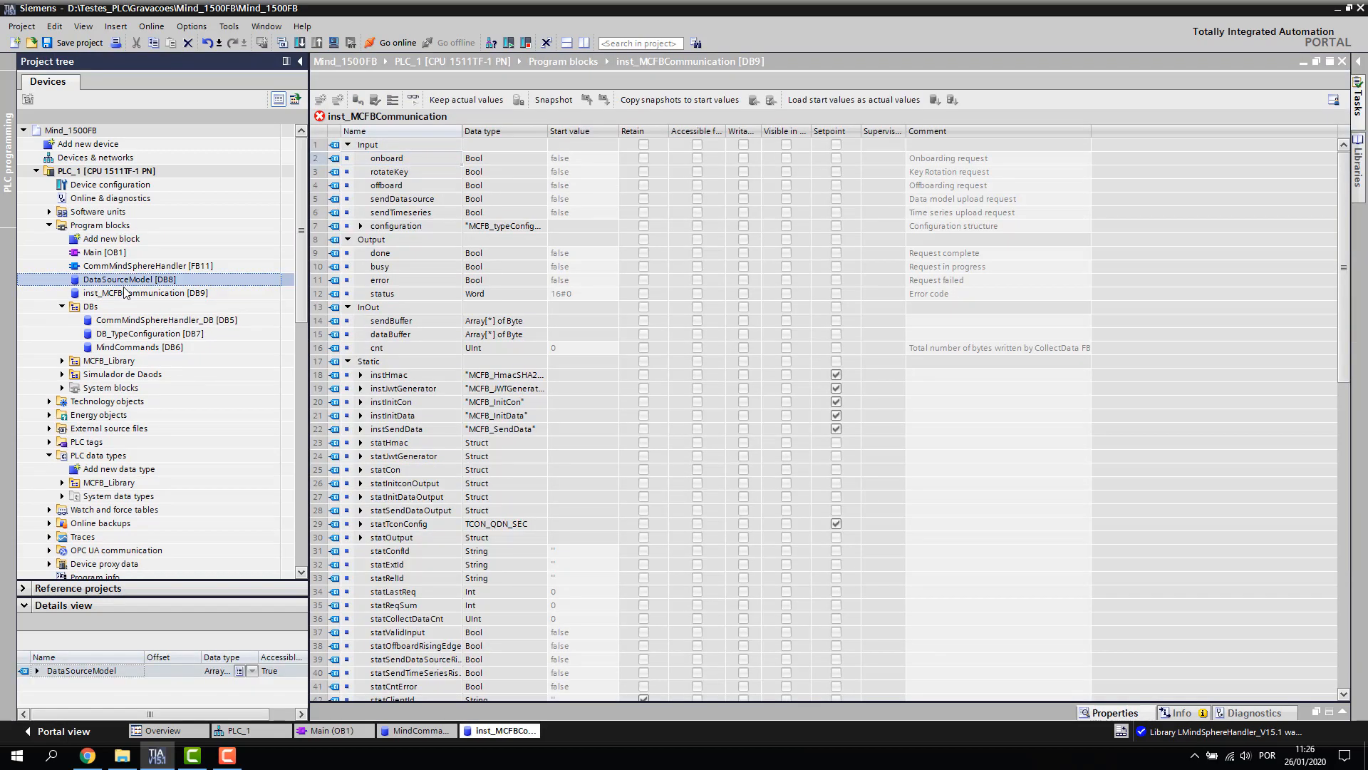
# Move DataSourceModel [DB8] and inst_MCFBCommunication [DB9] into the DBs folder
pyautogui.keyDown('ctrl'); pyautogui.click(125, 292); pyautogui.keyUp('ctrl')
pyautogui.moveTo(116, 283); pyautogui.dragTo(103, 312)
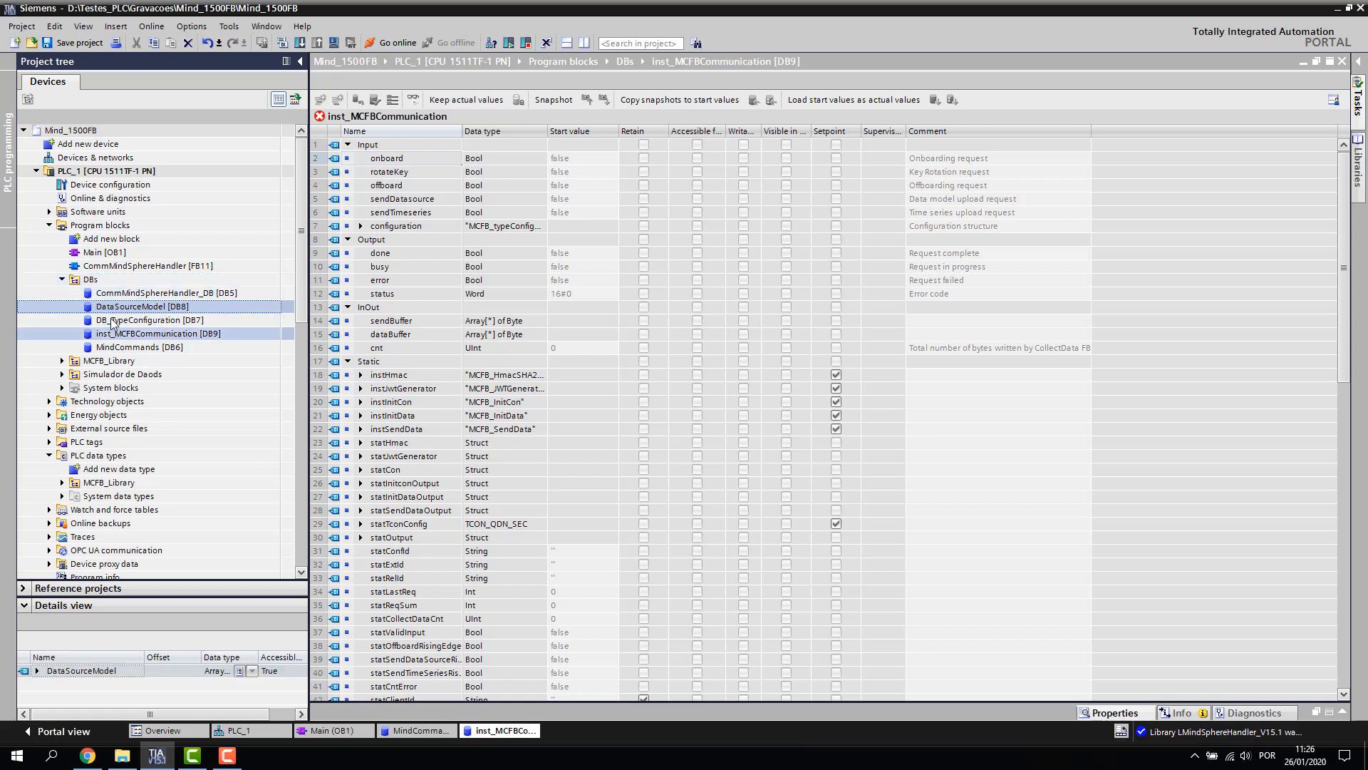
pyautogui.click(140, 336)
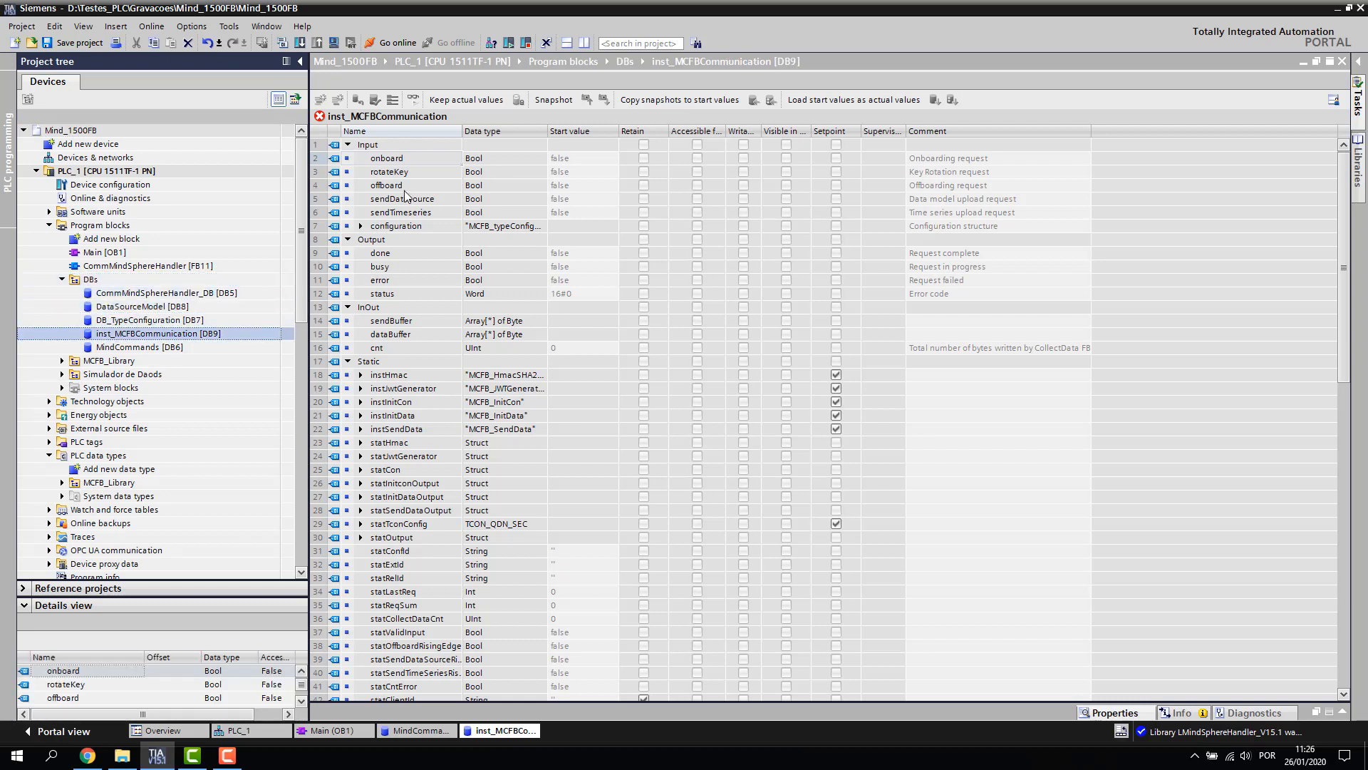
pyautogui.click(404, 170)
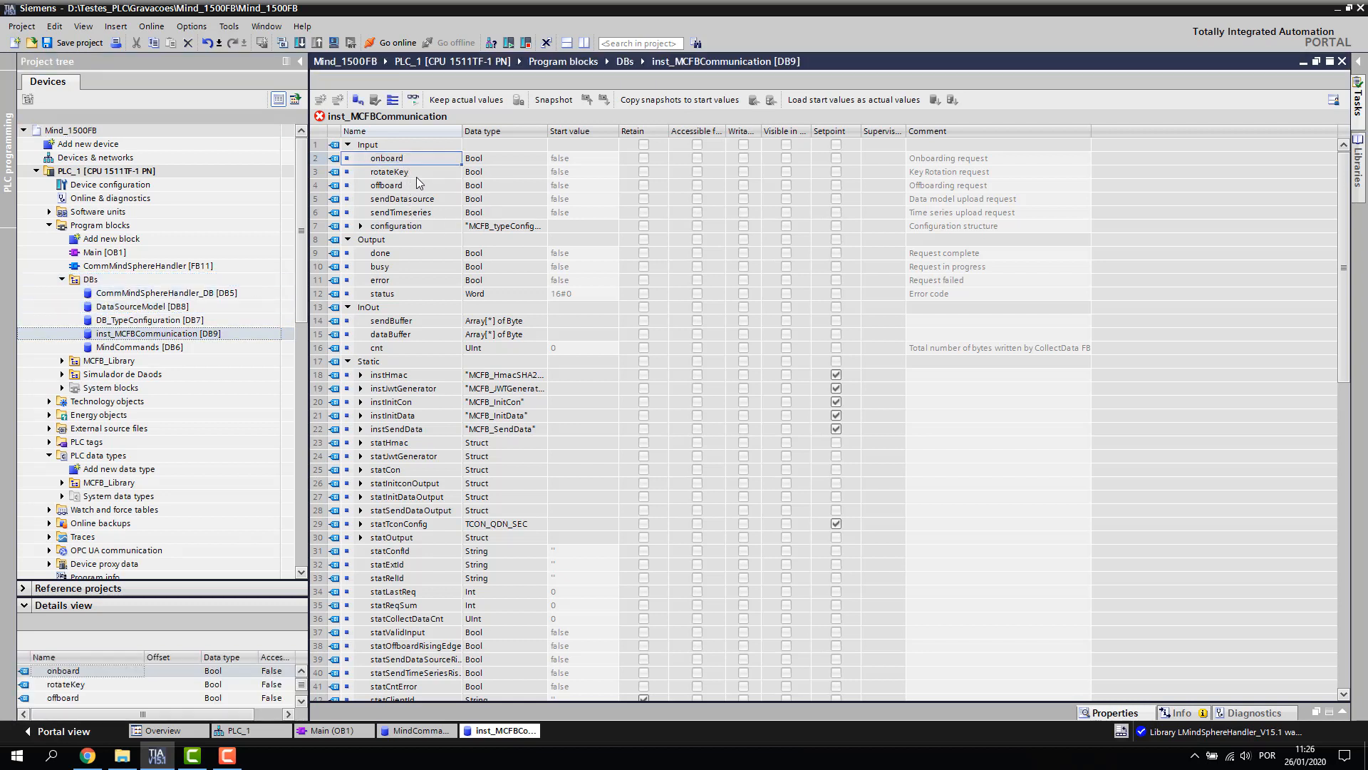
pyautogui.scroll(-14, 431, 446)
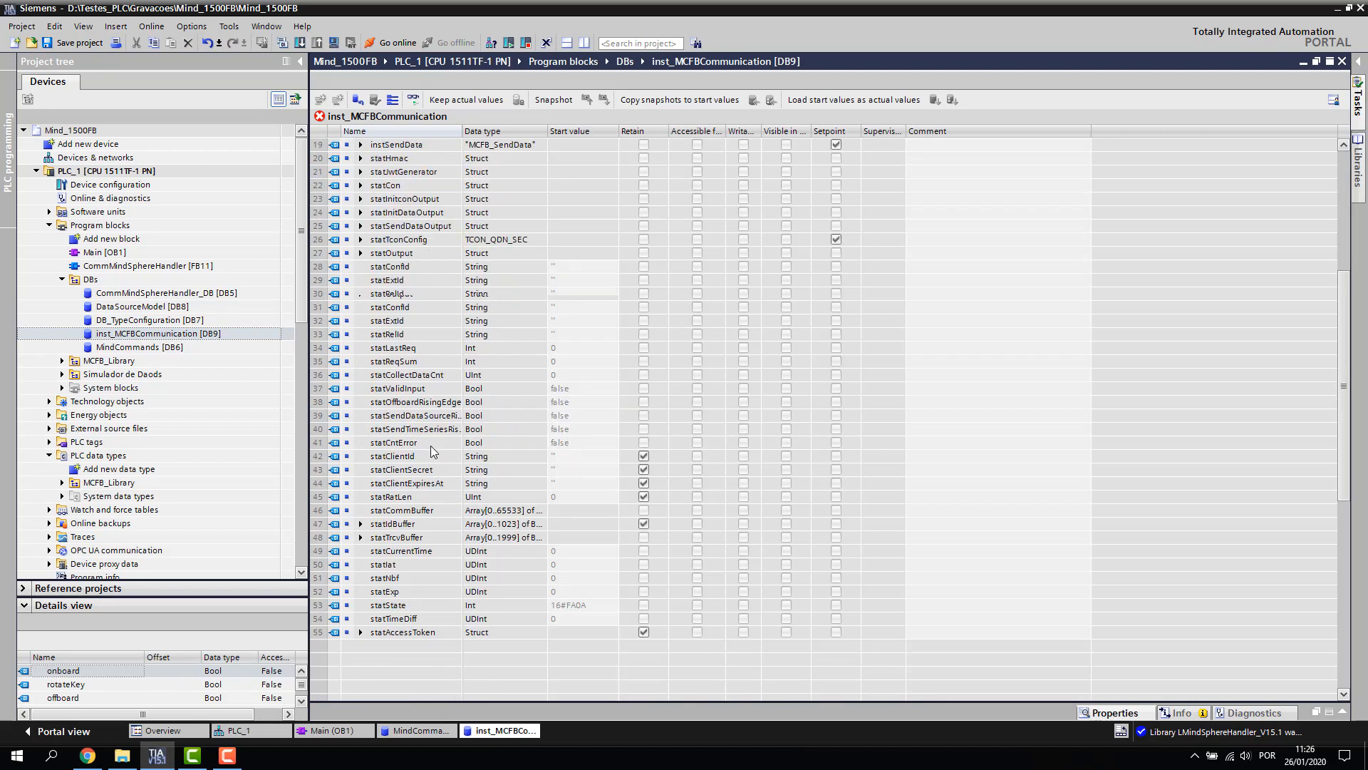
pyautogui.scroll(6, 537, 369)
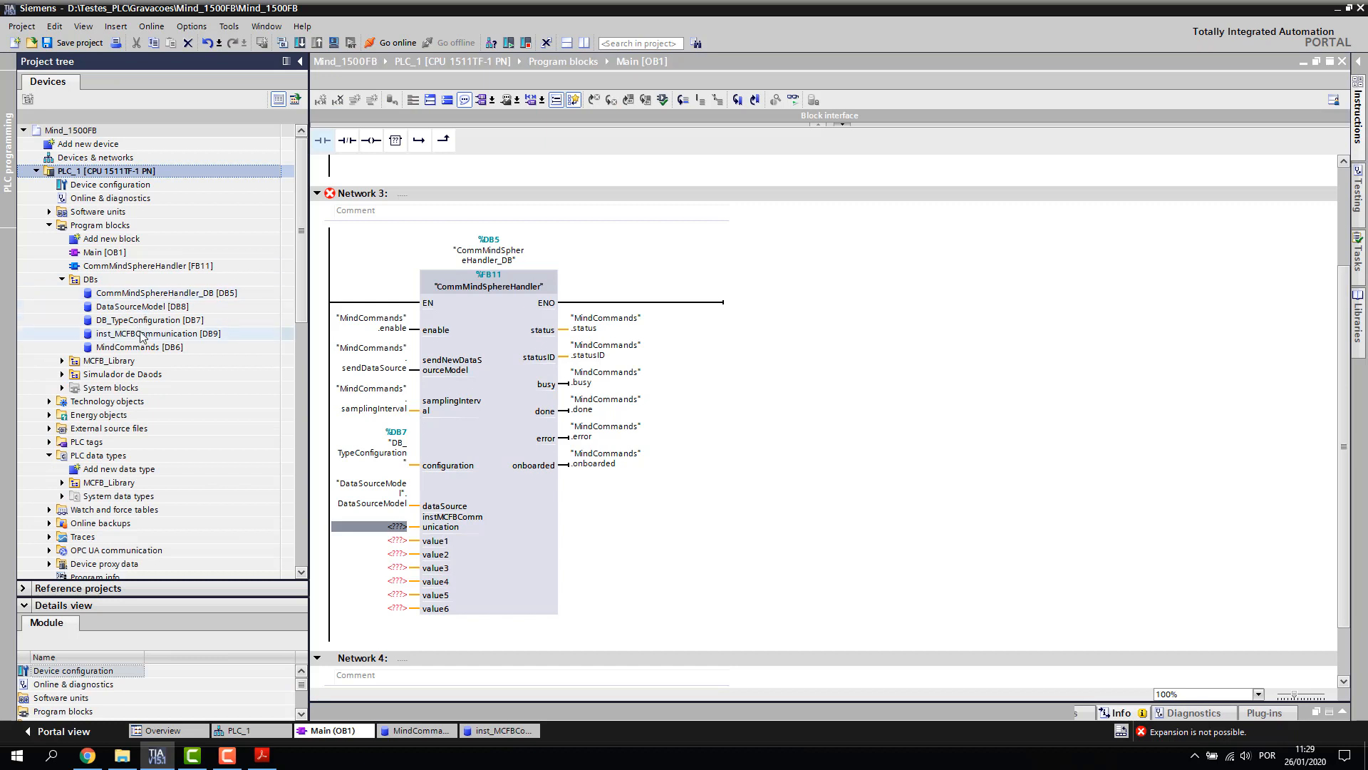
# Connect inst_MCFBCommunication [DB9] to the handler's instMCFBCommunication input
pyautogui.click(143, 334)
pyautogui.moveTo(120, 340); pyautogui.dragTo(383, 531)
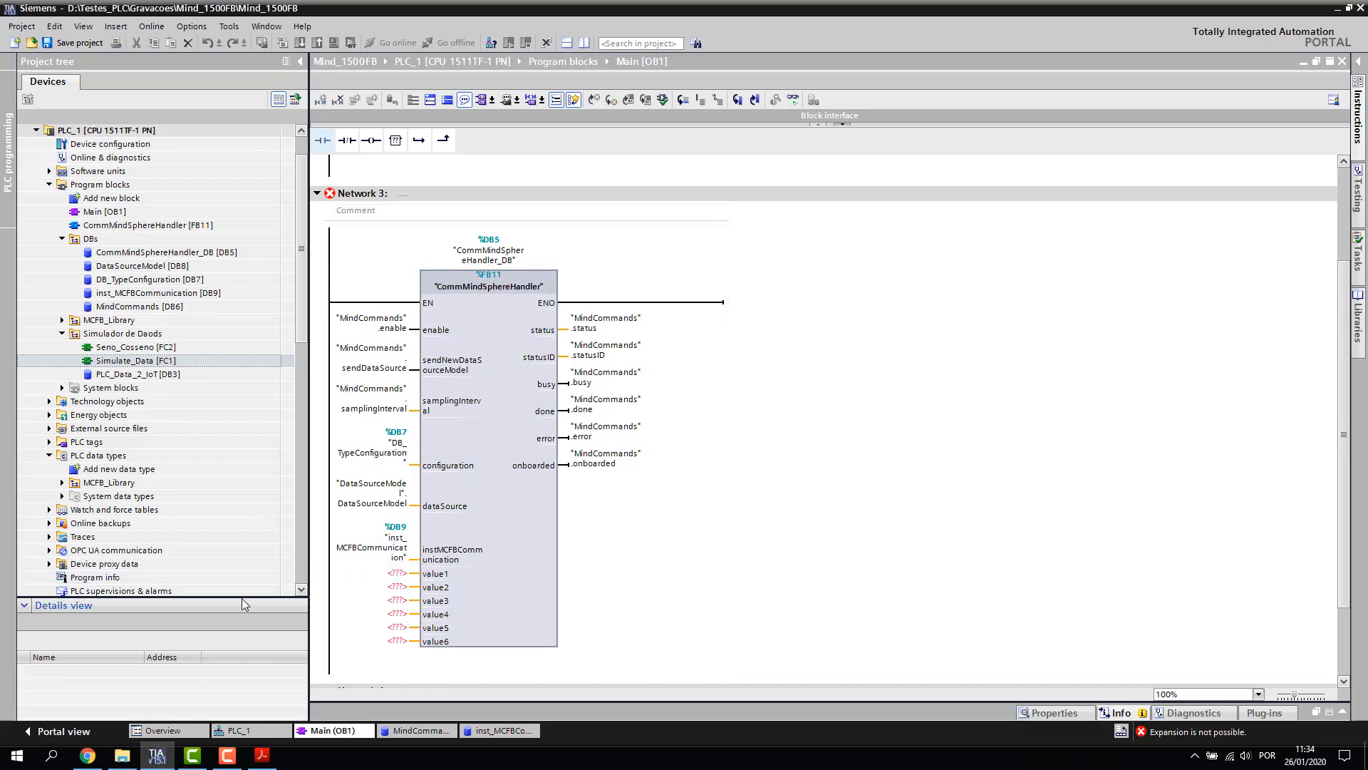
pyautogui.moveTo(242, 597); pyautogui.dragTo(249, 428)
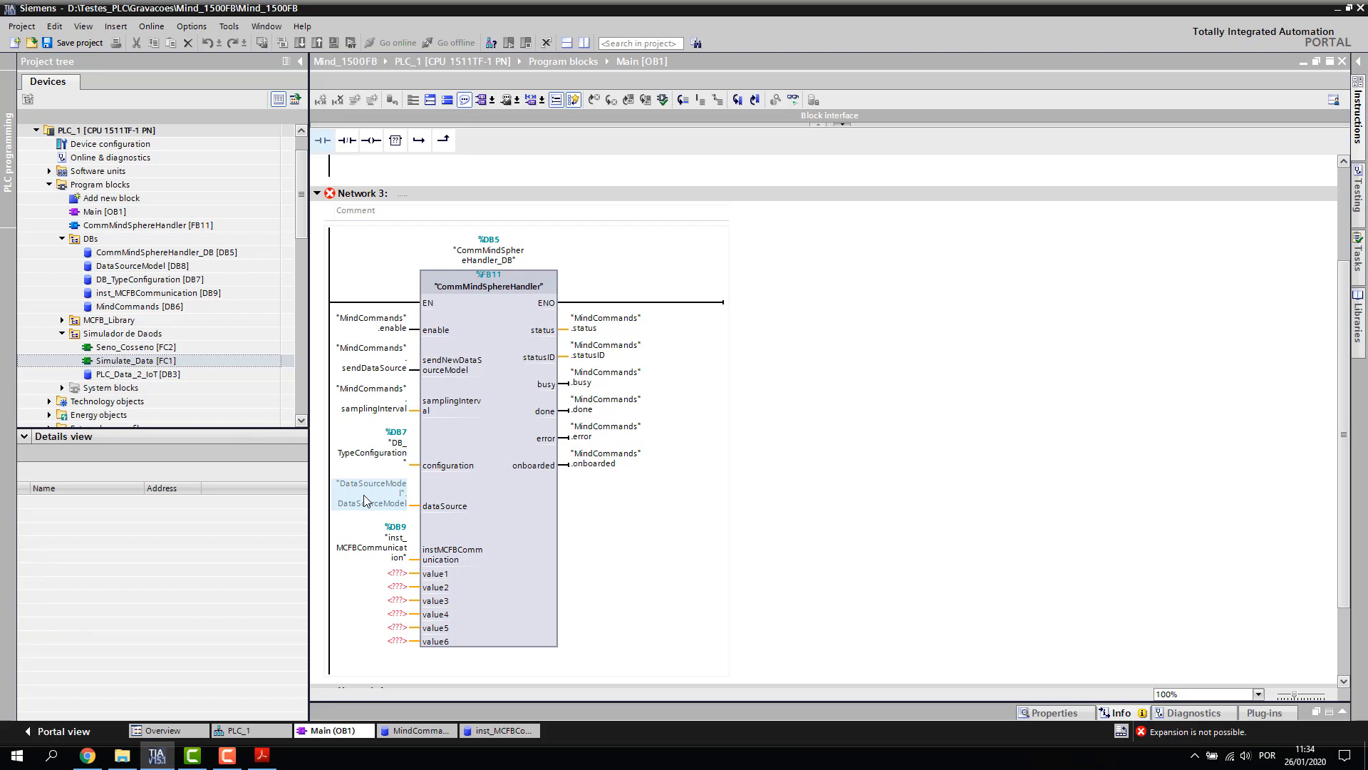
pyautogui.moveTo(364, 499)
# Wire Contador_valvula_Tank1 to value1 and PressaoHidraulico to value2, then save Mind_1500FB
pyautogui.click(115, 376)
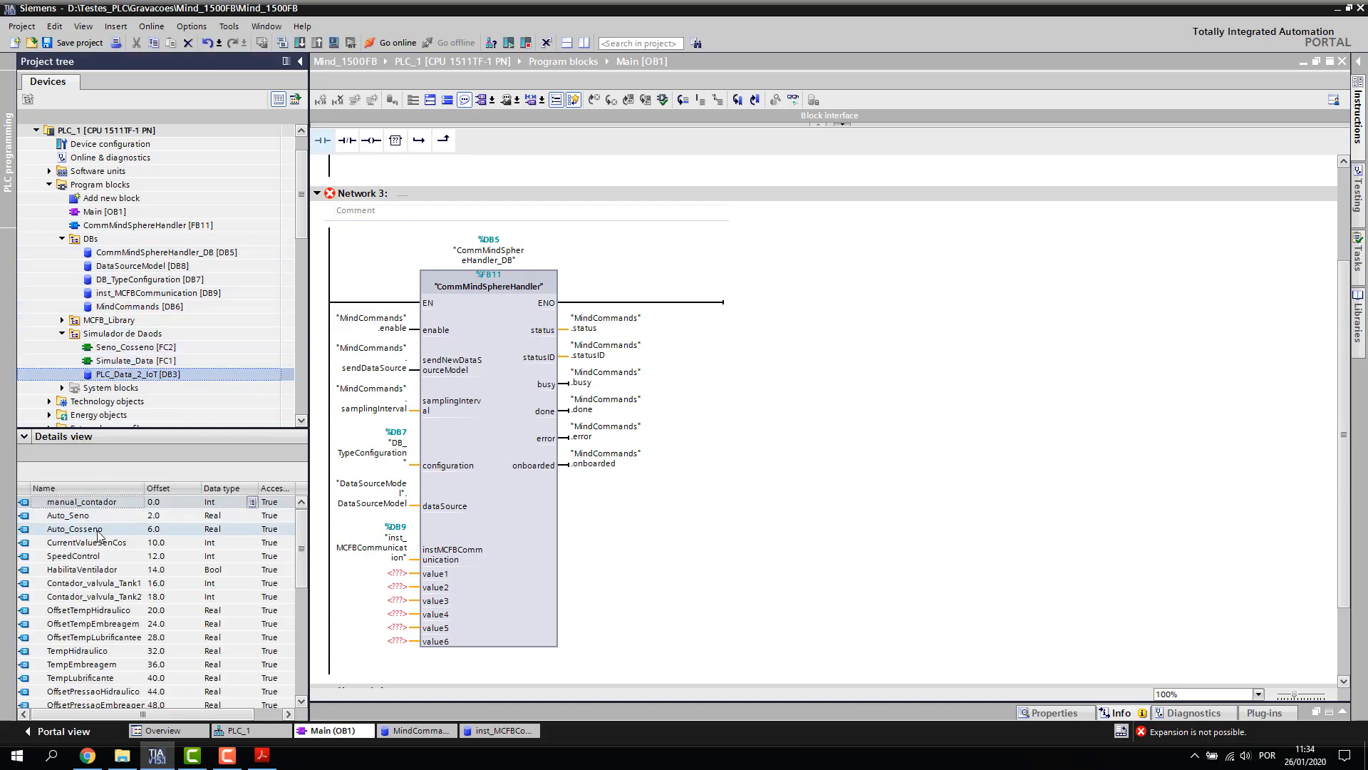
pyautogui.moveTo(71, 583); pyautogui.dragTo(392, 574)
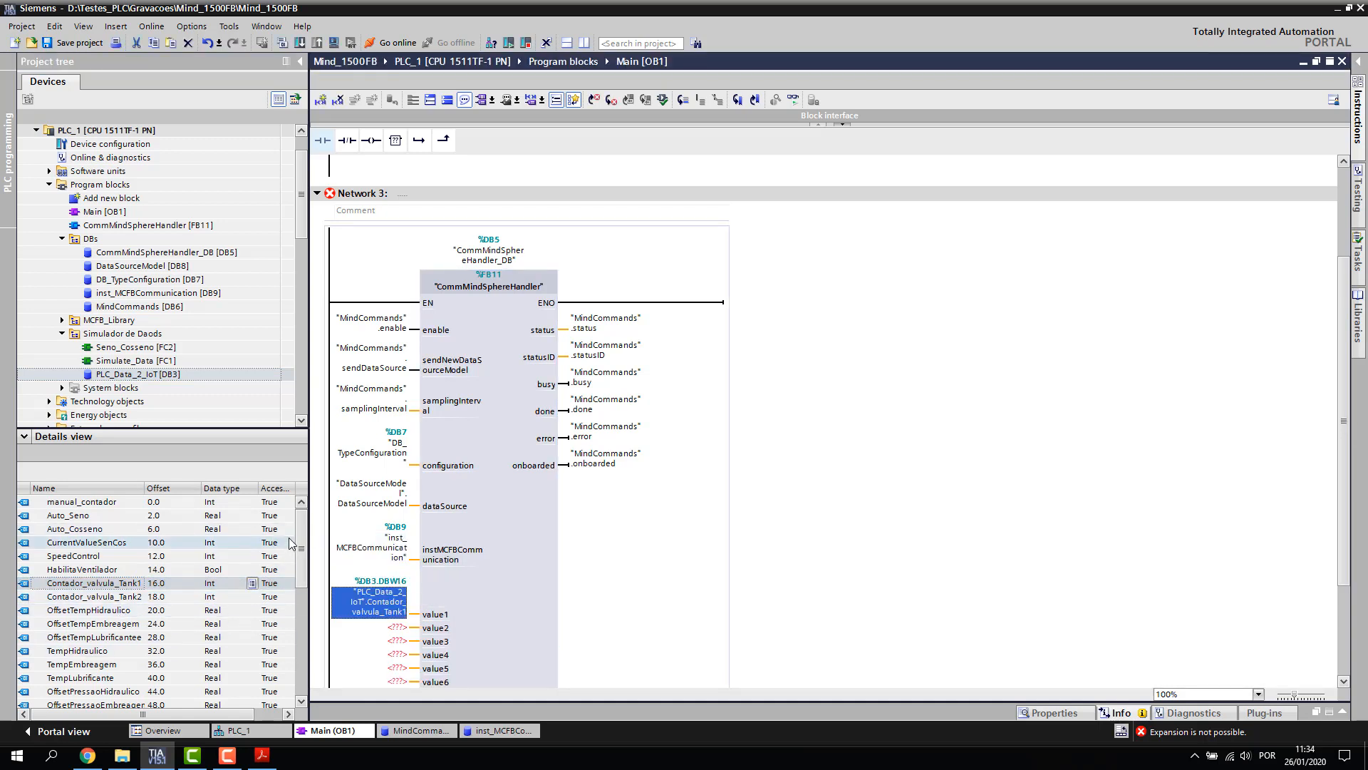
pyautogui.scroll(-2, 172, 550)
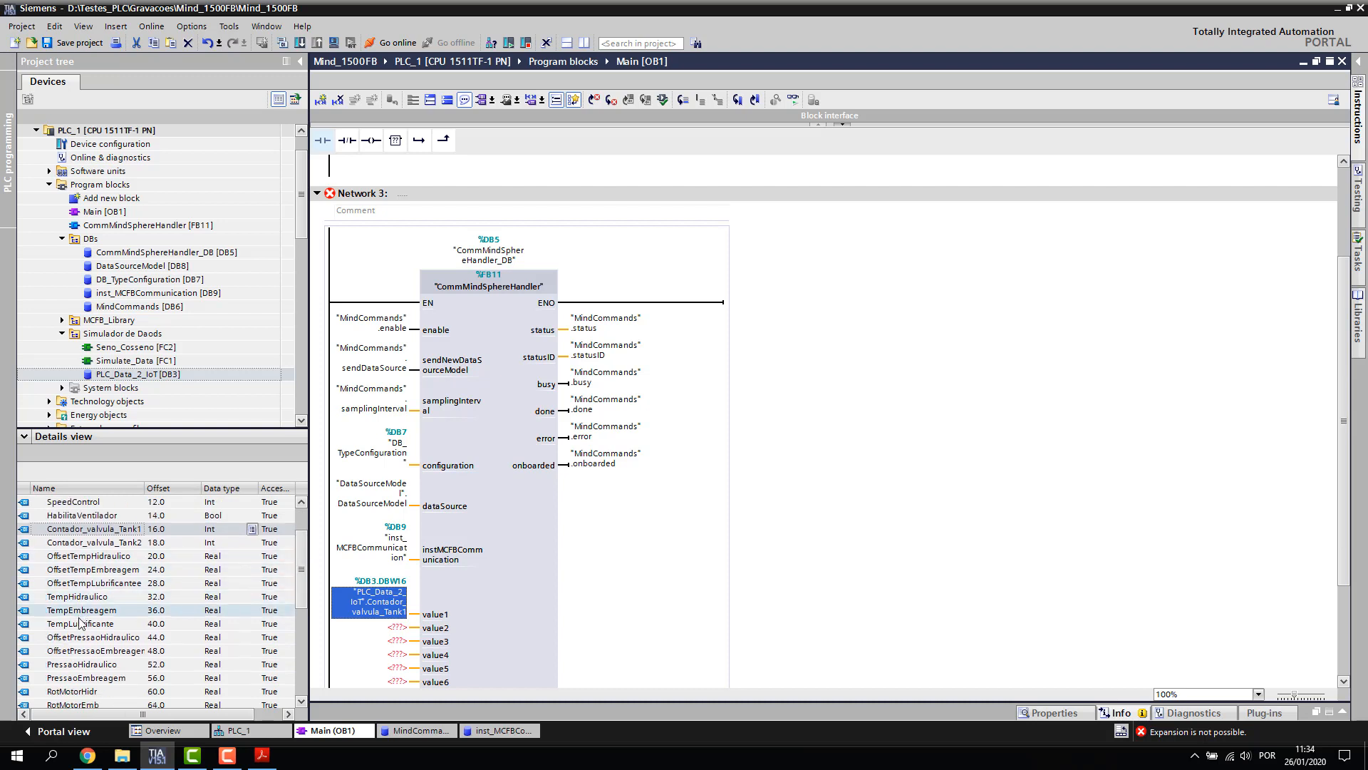
pyautogui.moveTo(64, 666); pyautogui.dragTo(395, 627)
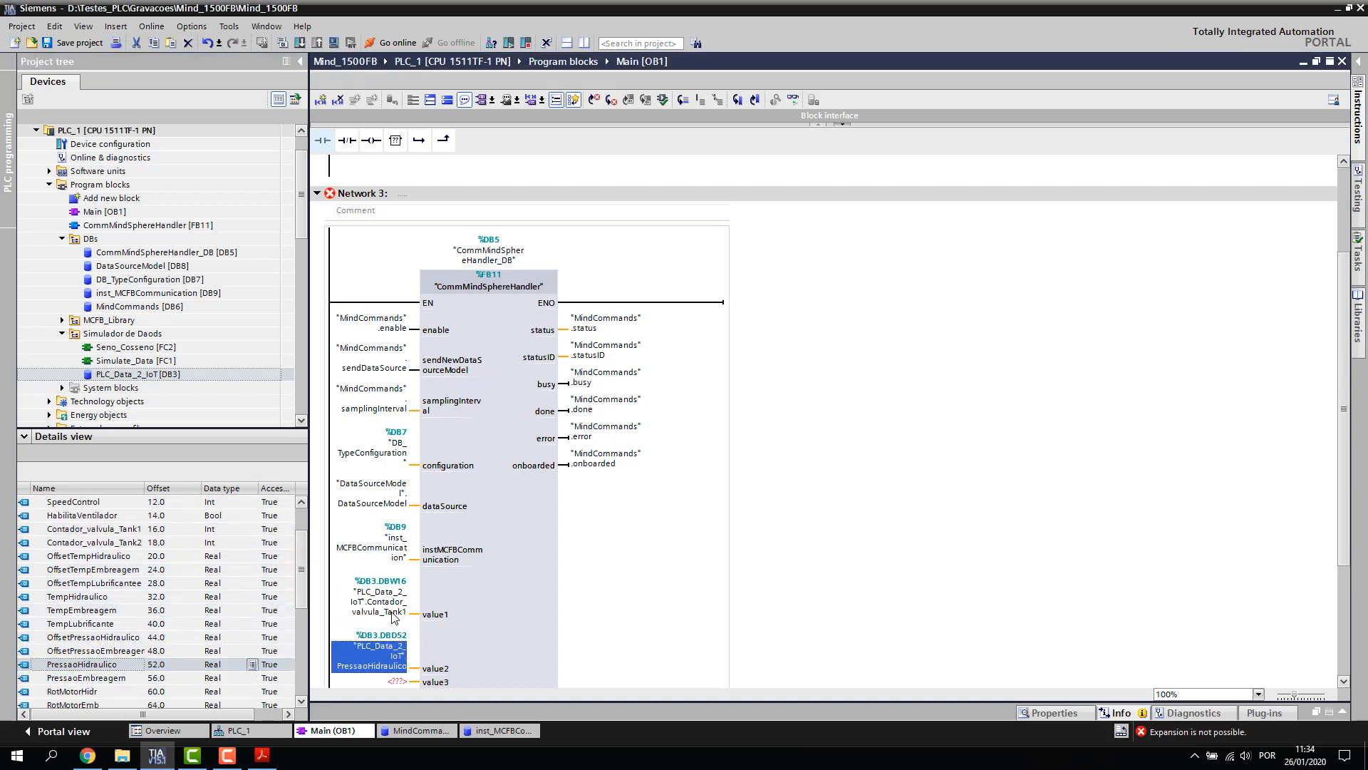
pyautogui.click(24, 436)
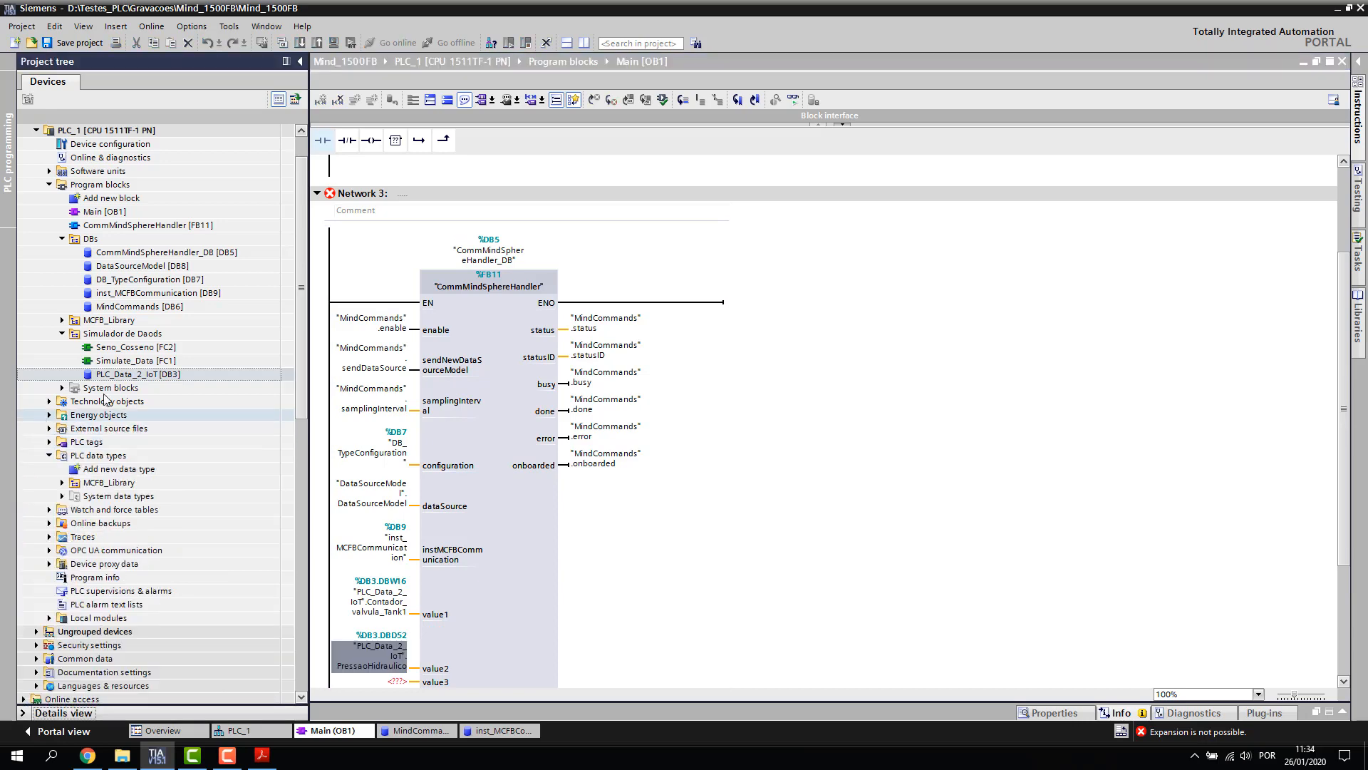
pyautogui.click(71, 43)
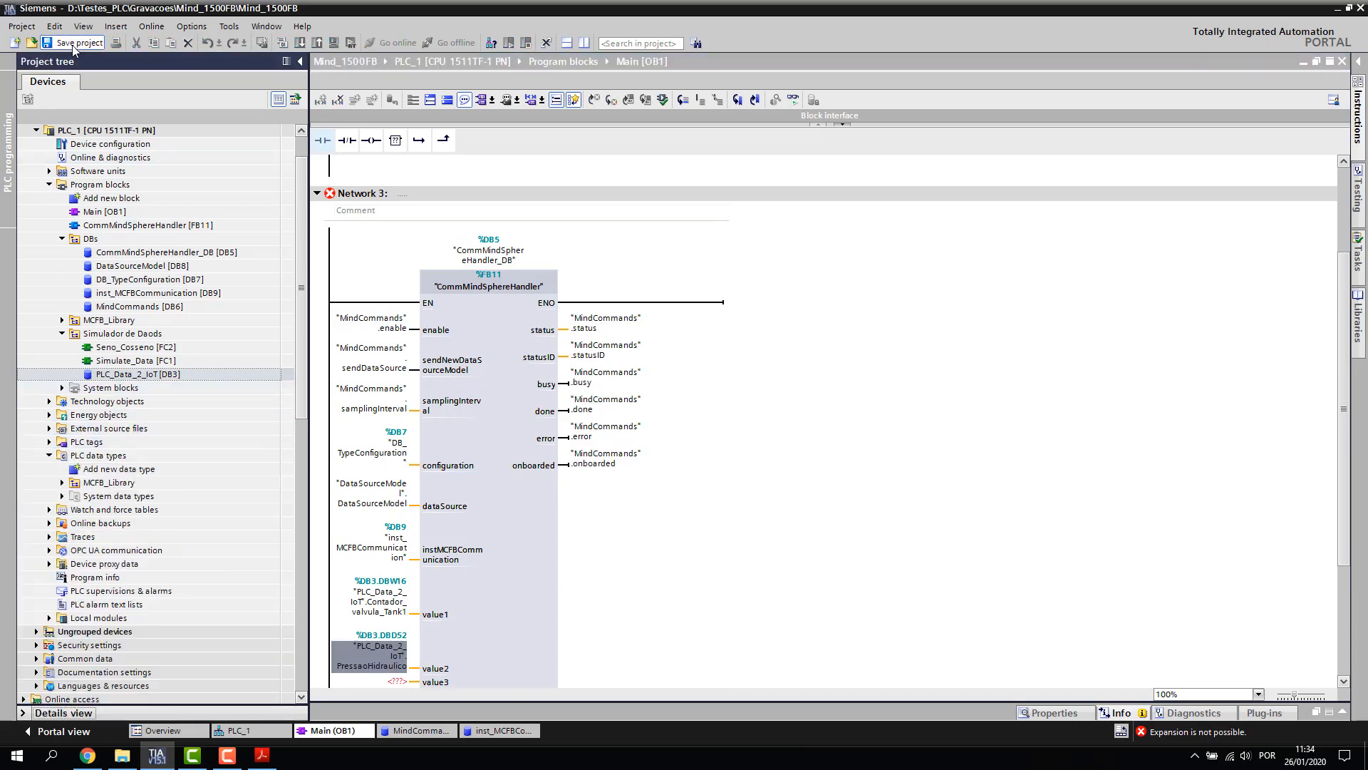
# Open the CommMindSphereHandler [FB11] code from its call box in OB1 Network 3
pyautogui.click(850, 358)
pyautogui.scroll(-3, 850, 358)
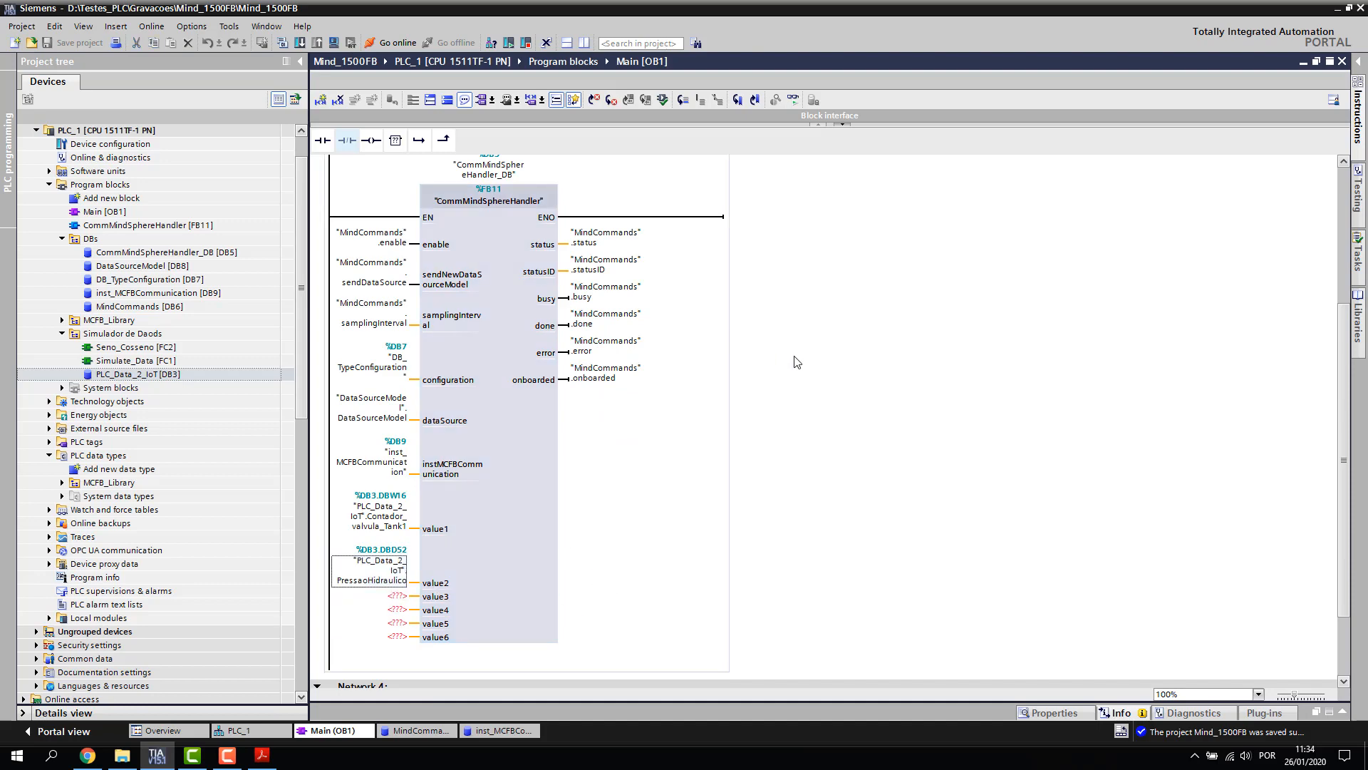
pyautogui.scroll(3, 797, 362)
pyautogui.scroll(-3, 842, 343)
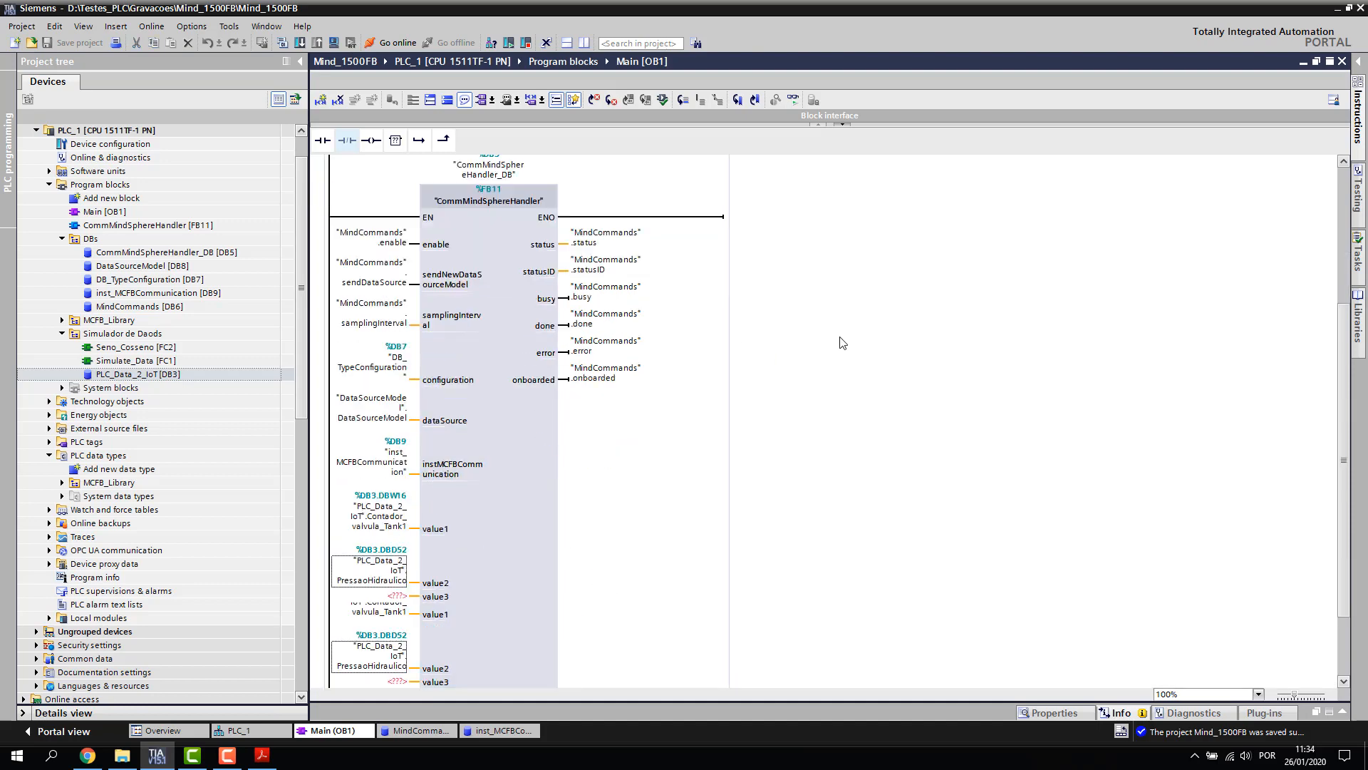
pyautogui.click(372, 479)
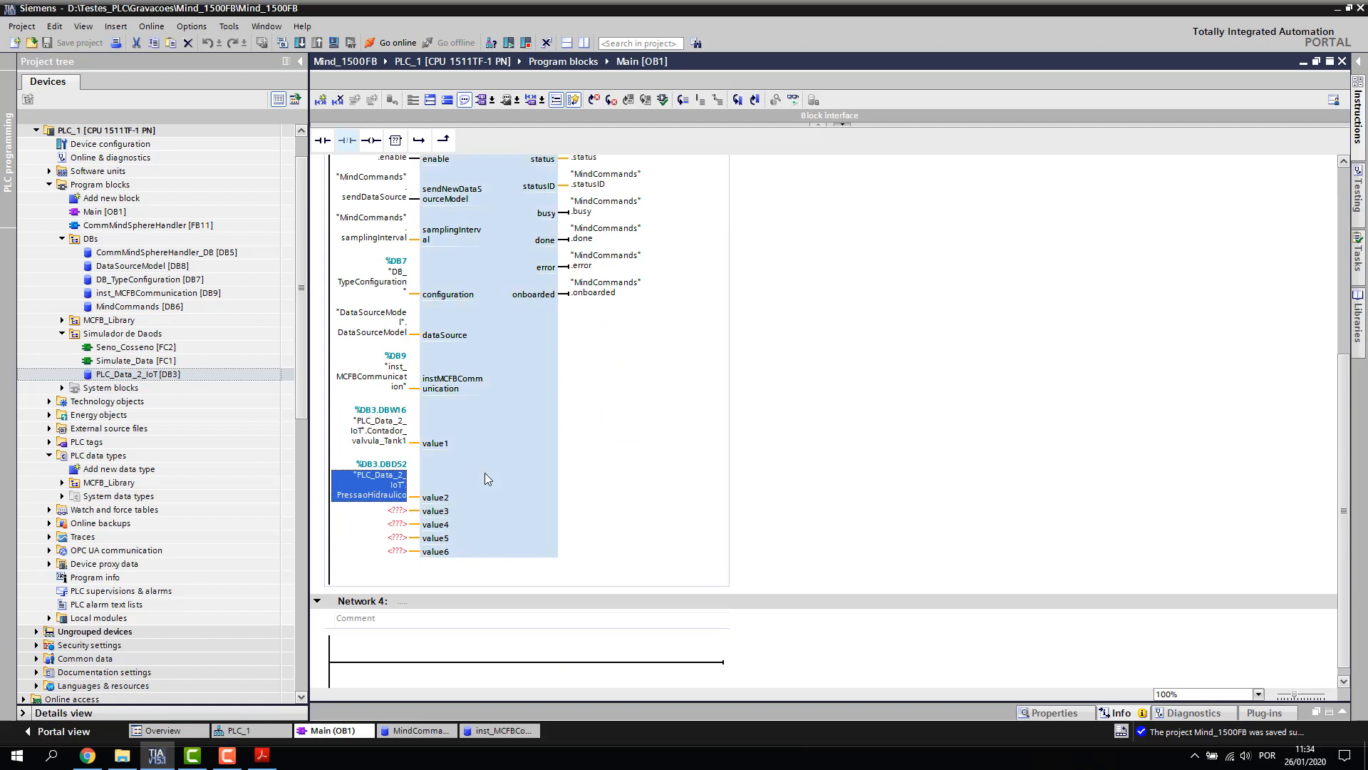
pyautogui.click(485, 473)
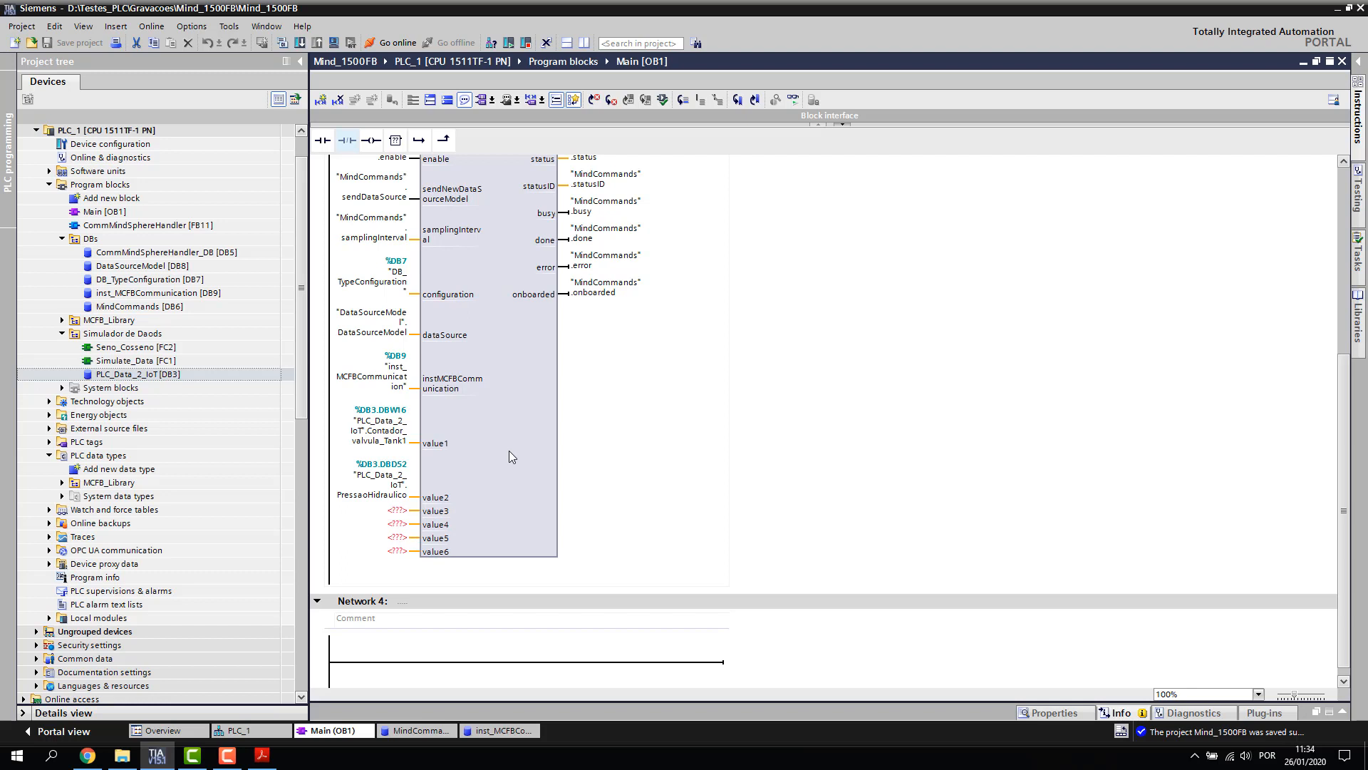
pyautogui.doubleClick(505, 407)
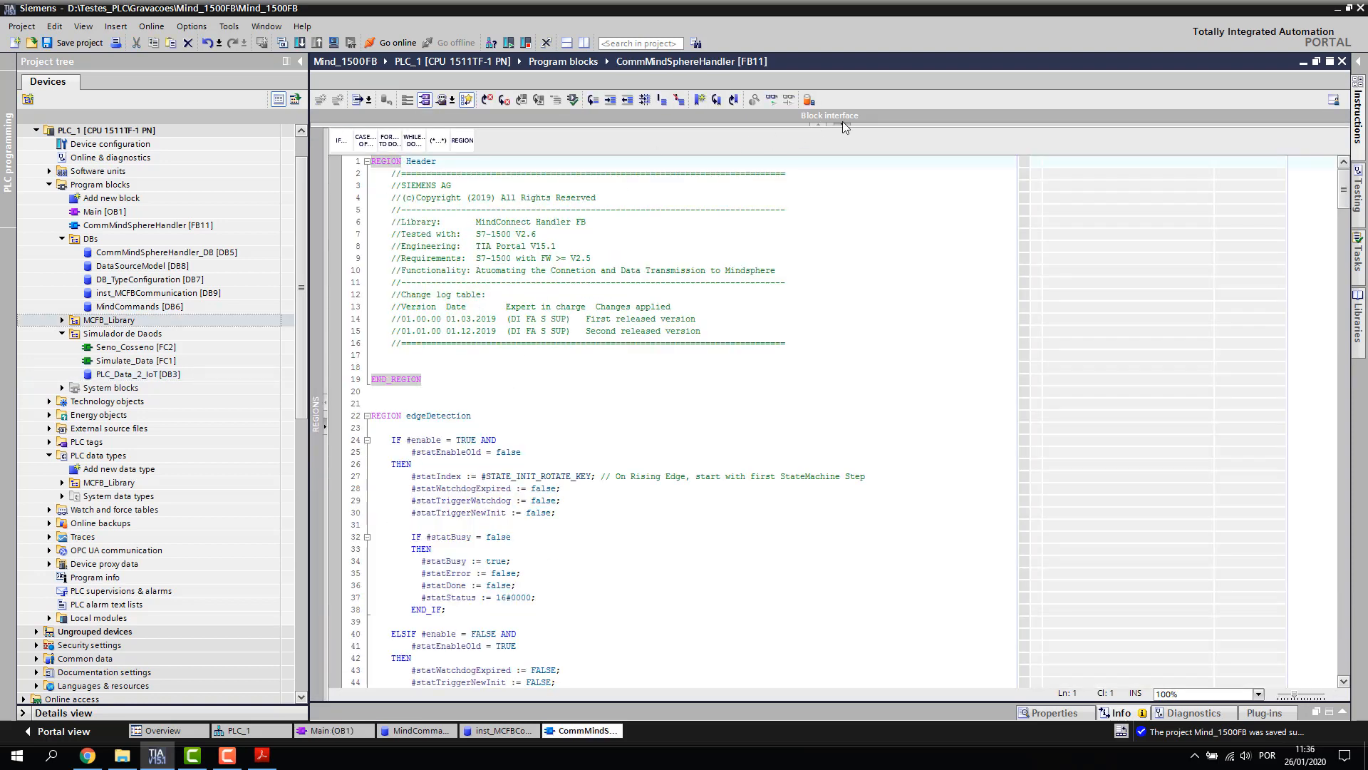
# Delete inputs value3 through value6 from FB11's block interface, keeping value1 and value2
pyautogui.click(843, 122)
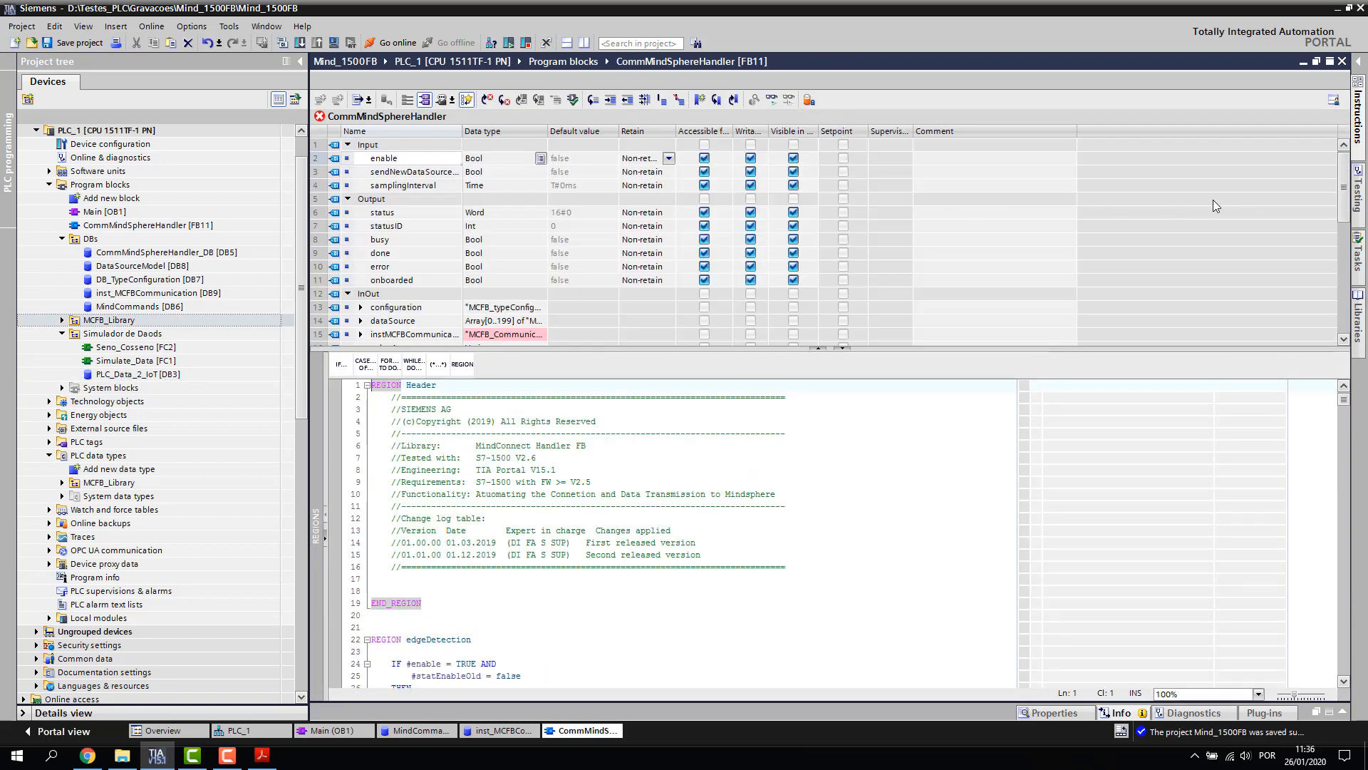
pyautogui.moveTo(1344, 200)
pyautogui.mouseDown()
pyautogui.moveTo(1331, 254)
pyautogui.moveTo(1331, 203)
pyautogui.mouseUp()
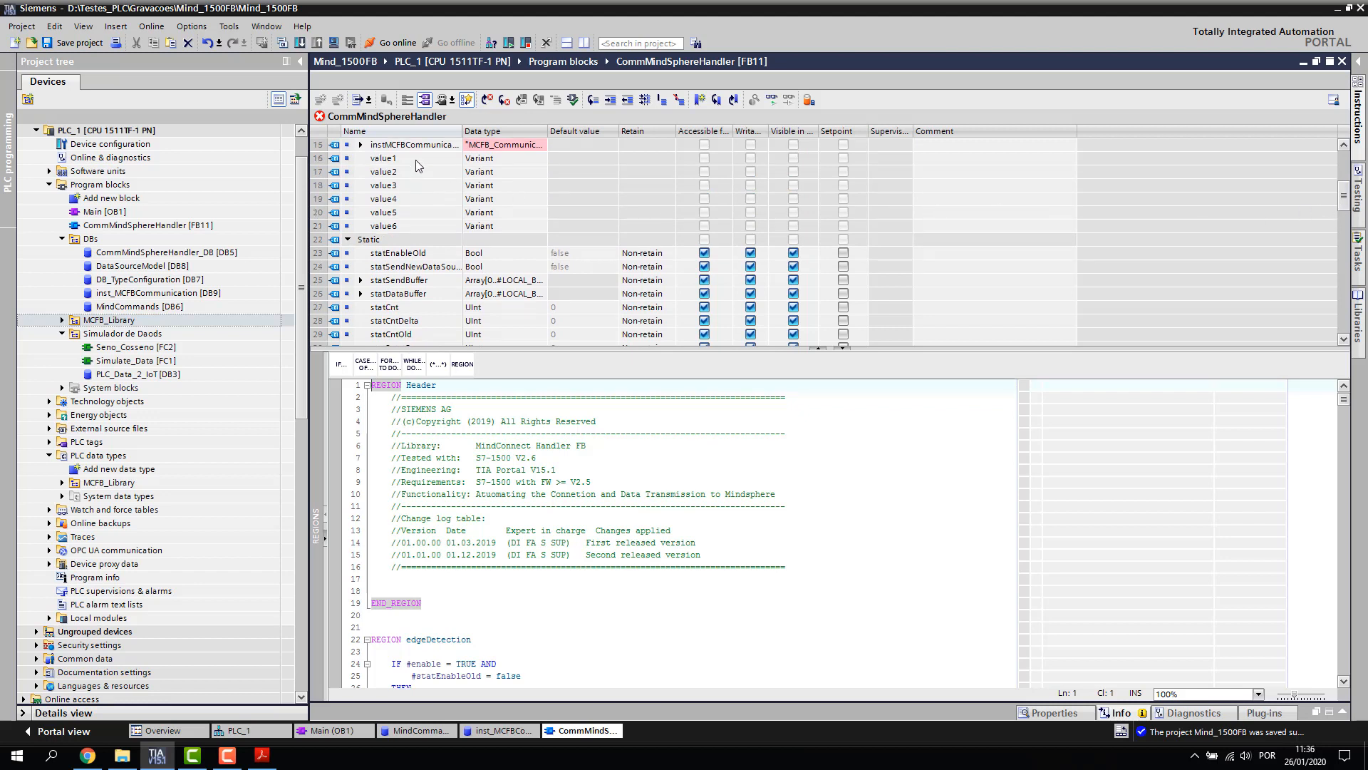
pyautogui.click(318, 184)
pyautogui.hotkey('shift', 'Down')
pyautogui.hotkey('shift', 'Down')
pyautogui.hotkey('shift', 'Down')
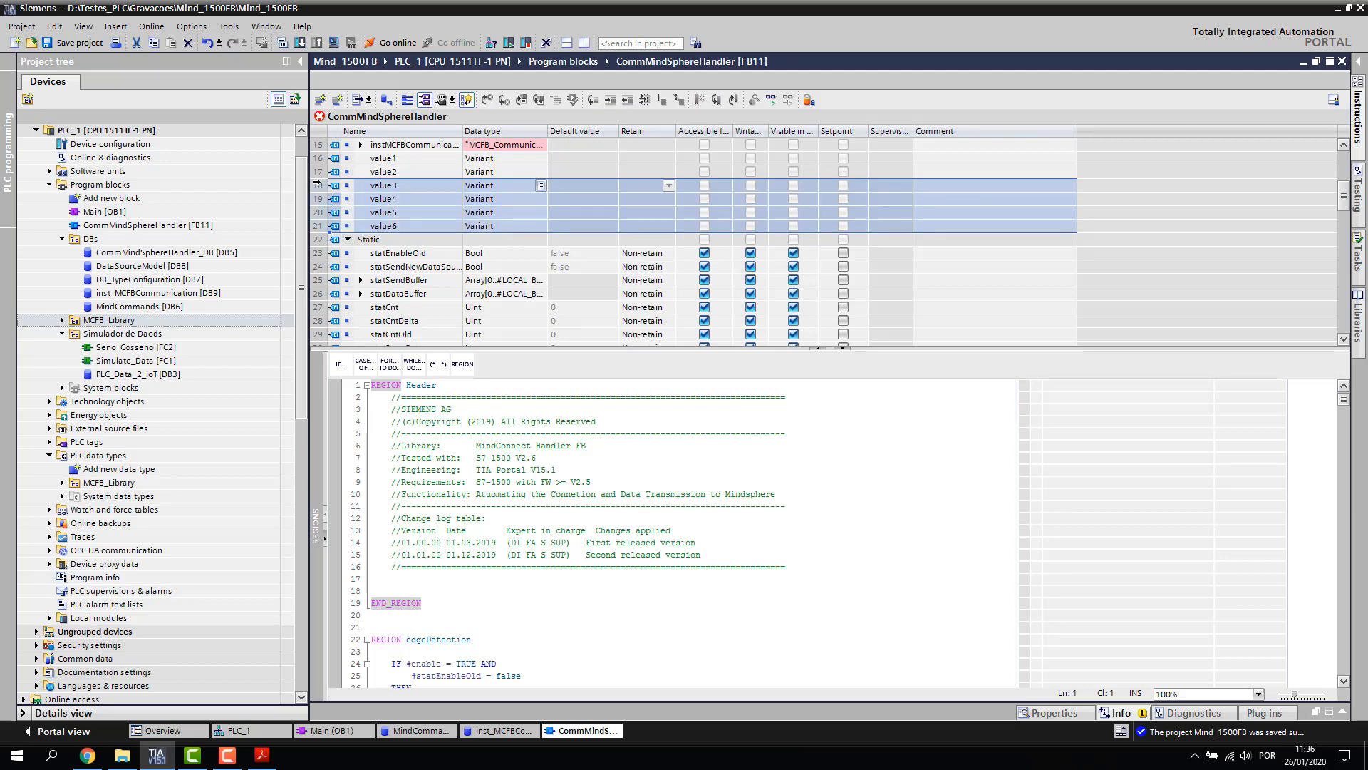
pyautogui.press('Delete')
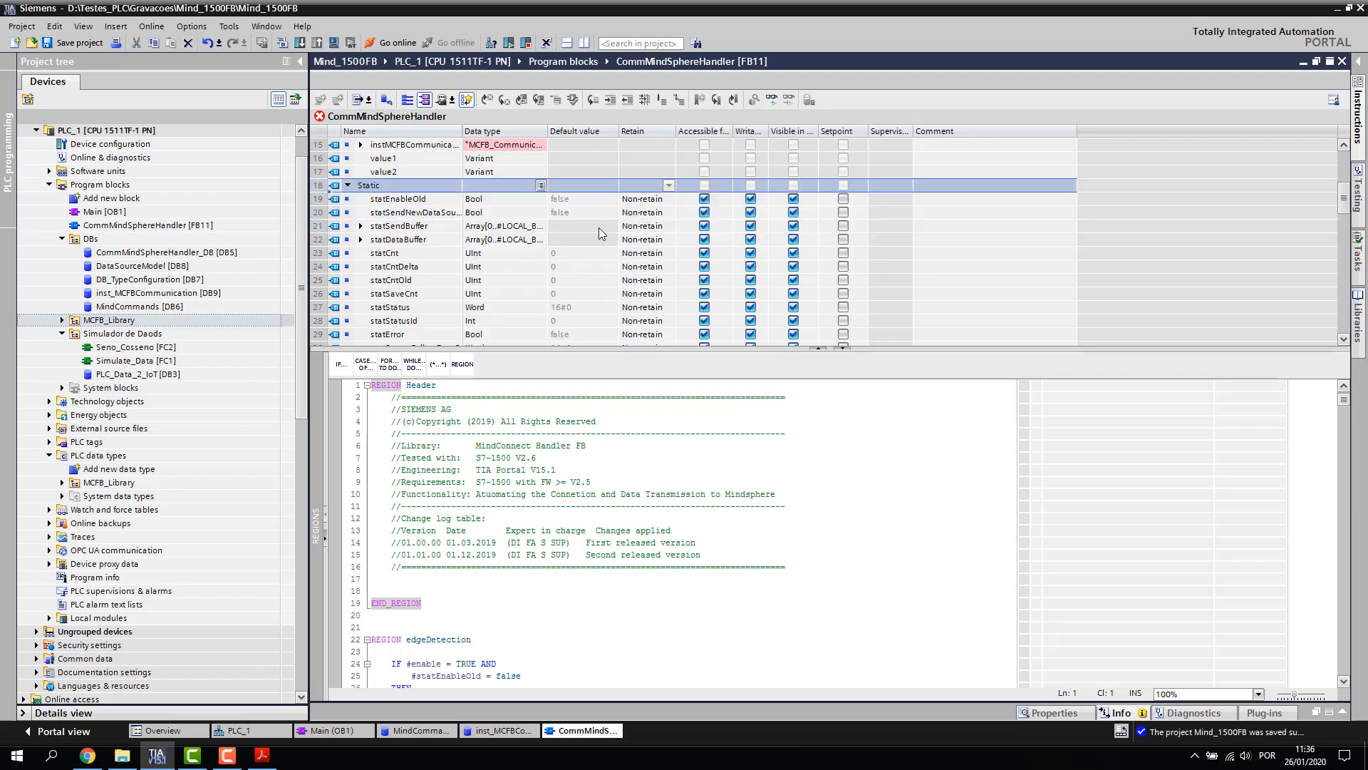
pyautogui.click(818, 348)
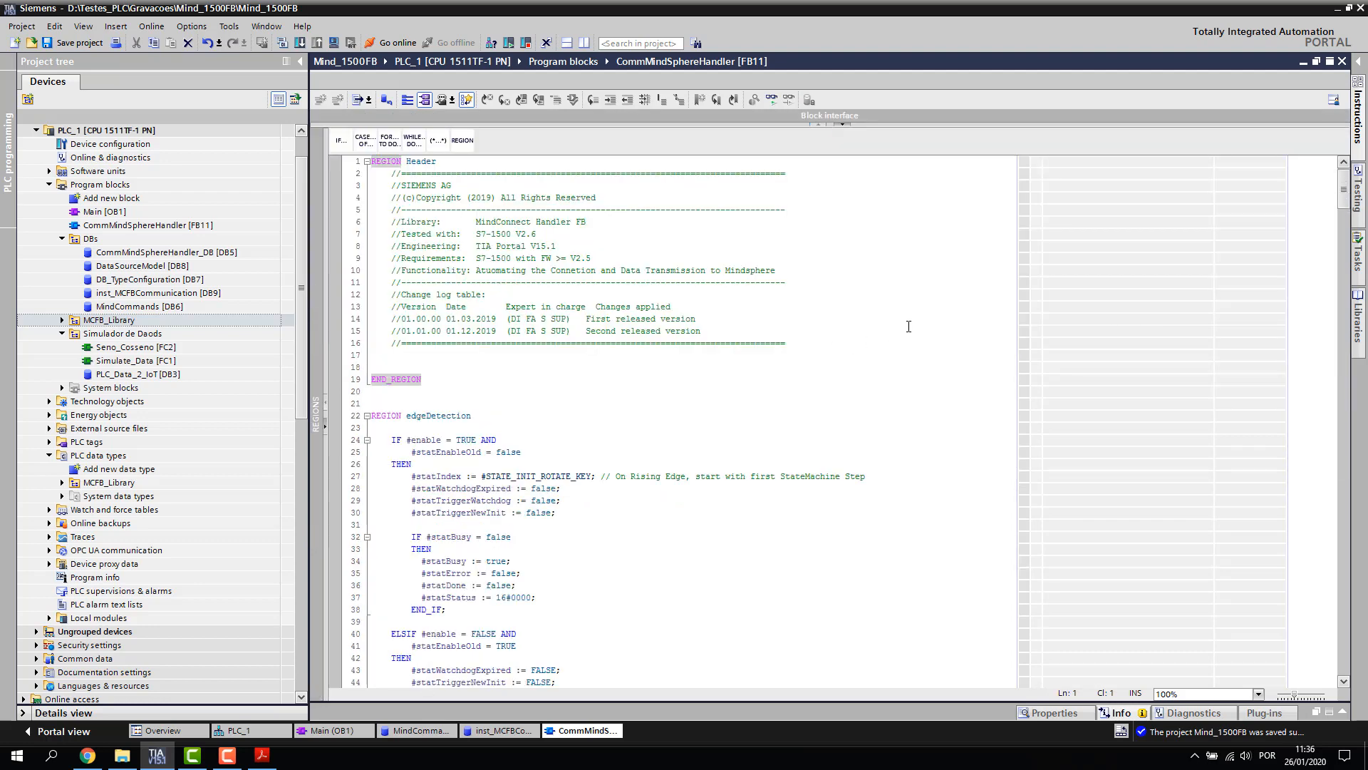
pyautogui.click(982, 306)
pyautogui.scroll(-20, 878, 359)
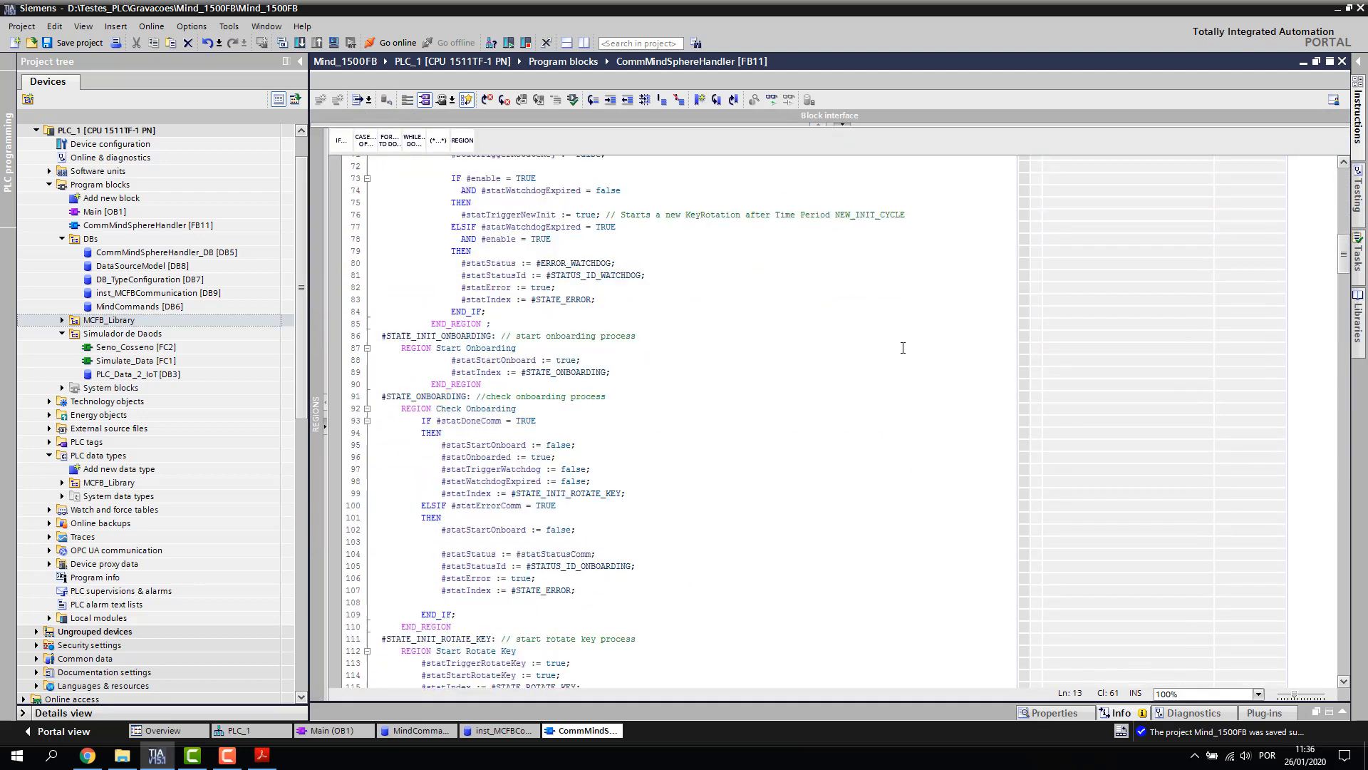
pyautogui.scroll(-20, 878, 359)
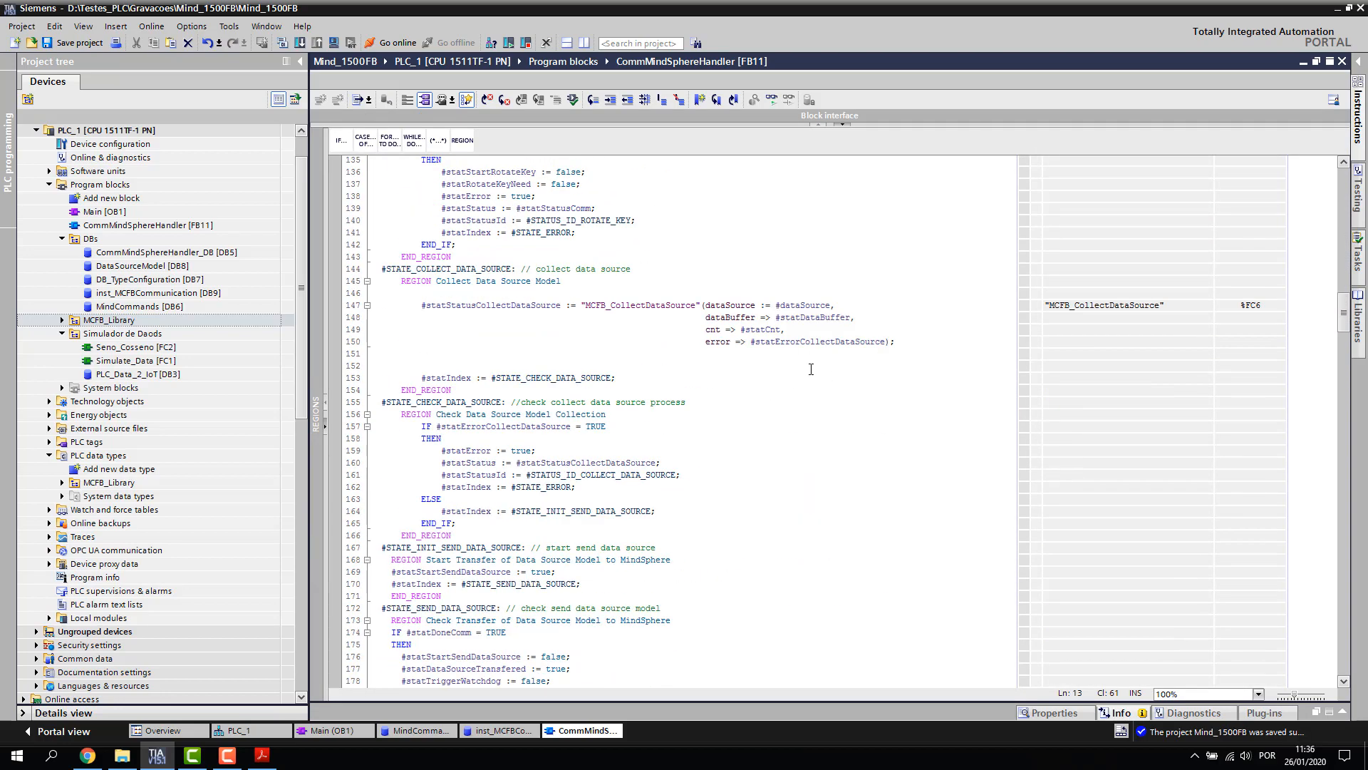
pyautogui.scroll(-12, 786, 375)
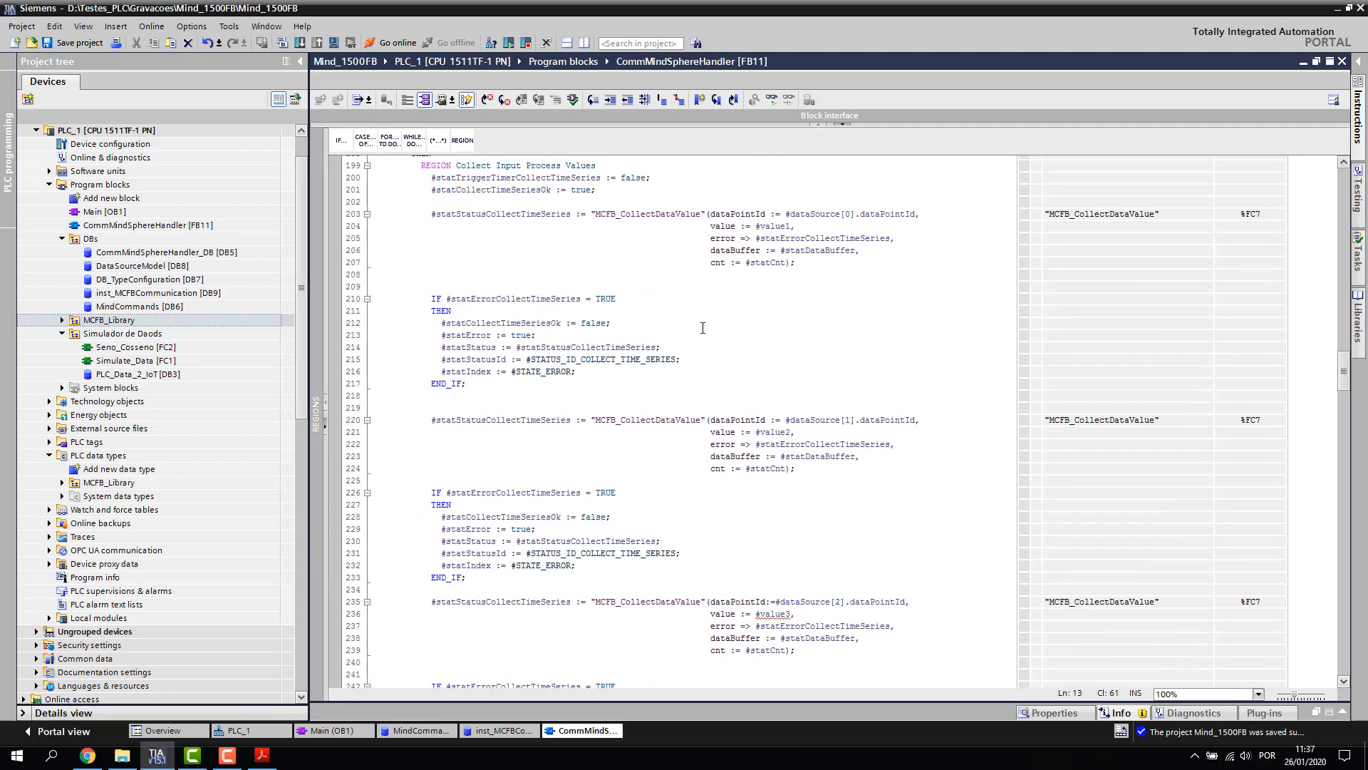
pyautogui.scroll(-2, 752, 342)
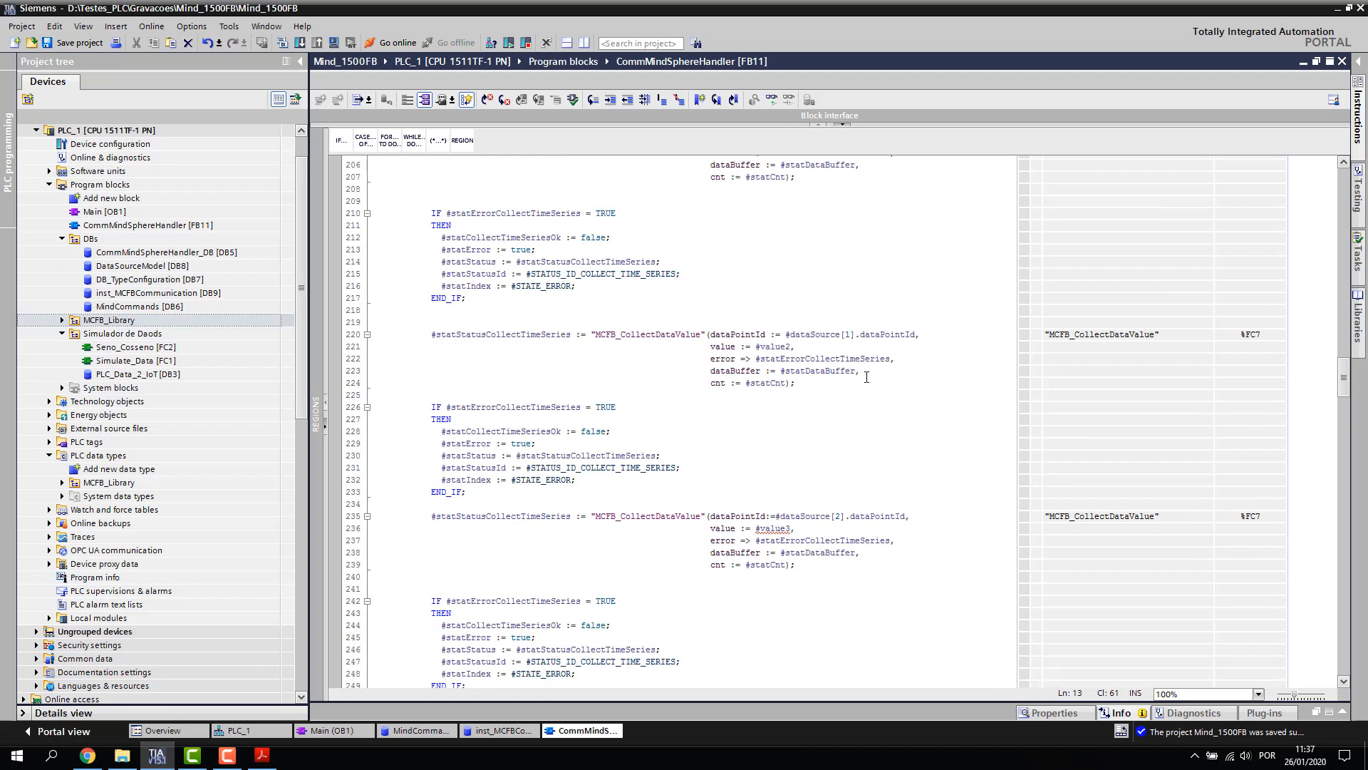
pyautogui.moveTo(1020, 309); pyautogui.dragTo(1247, 311)
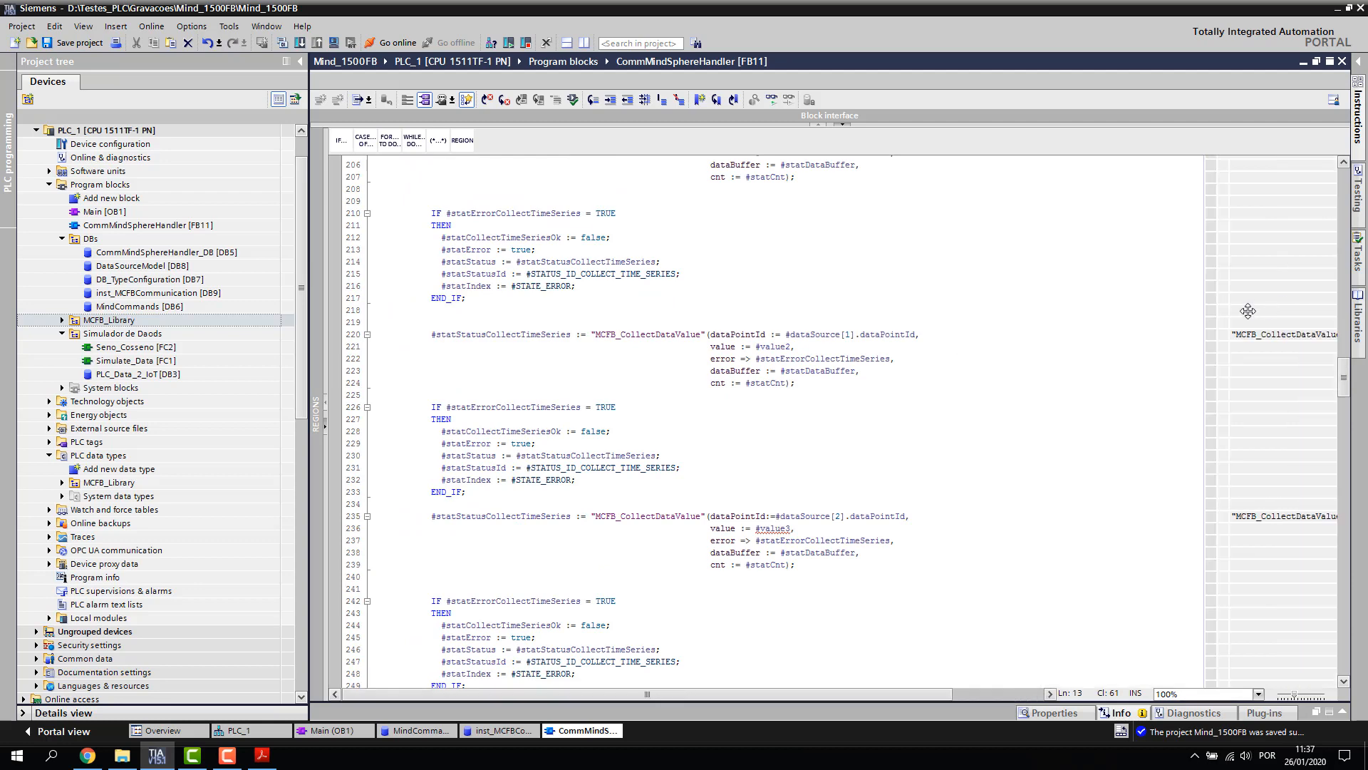
pyautogui.scroll(5, 919, 321)
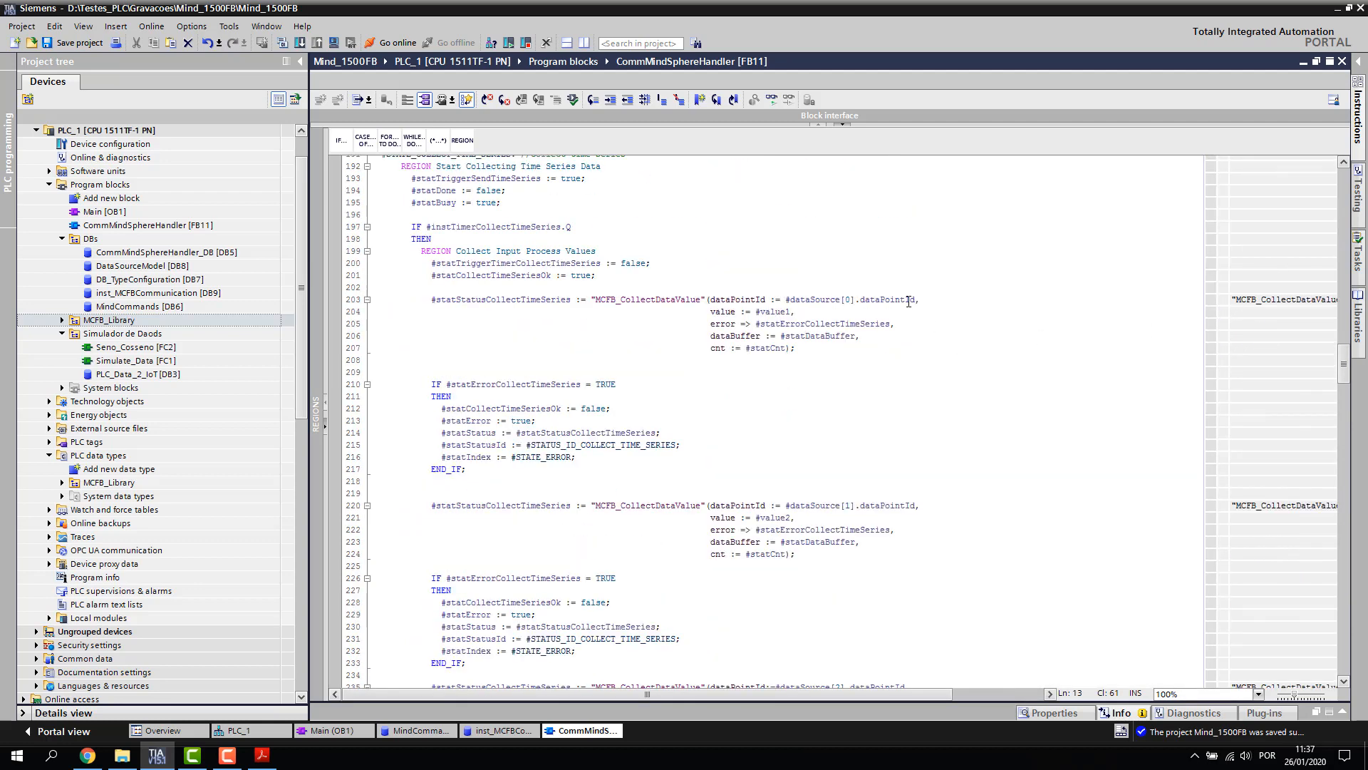
pyautogui.scroll(-5, 834, 396)
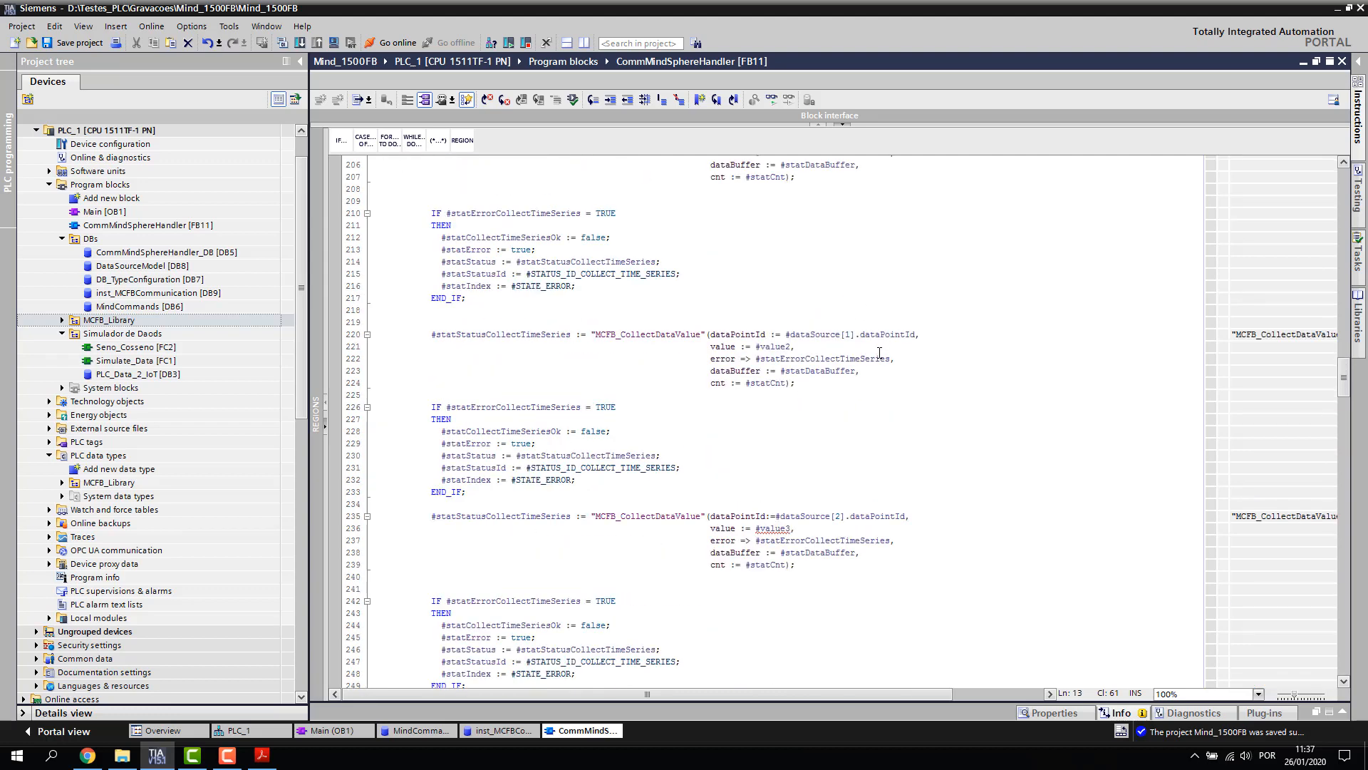
pyautogui.scroll(-2, 550, 378)
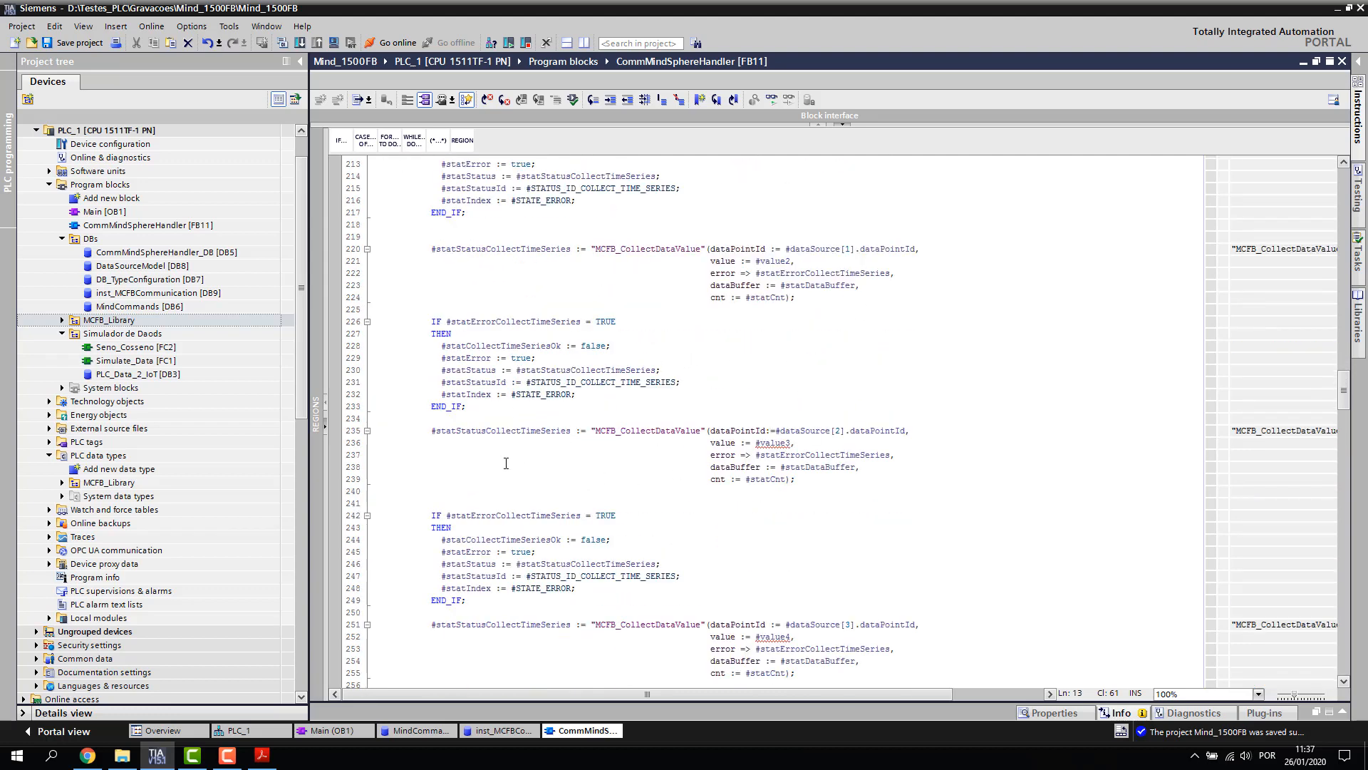
pyautogui.scroll(-2, 512, 402)
pyautogui.scroll(-9, 674, 475)
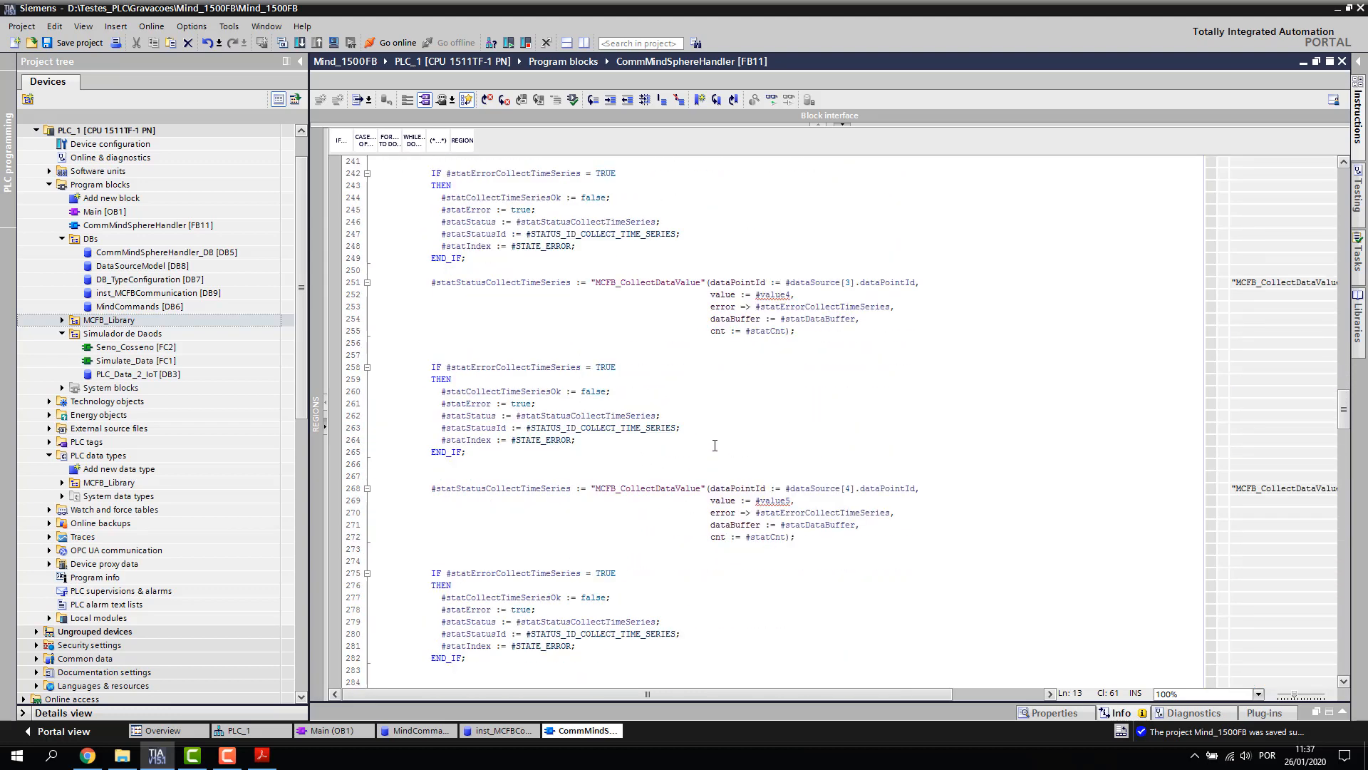
pyautogui.scroll(-7, 672, 476)
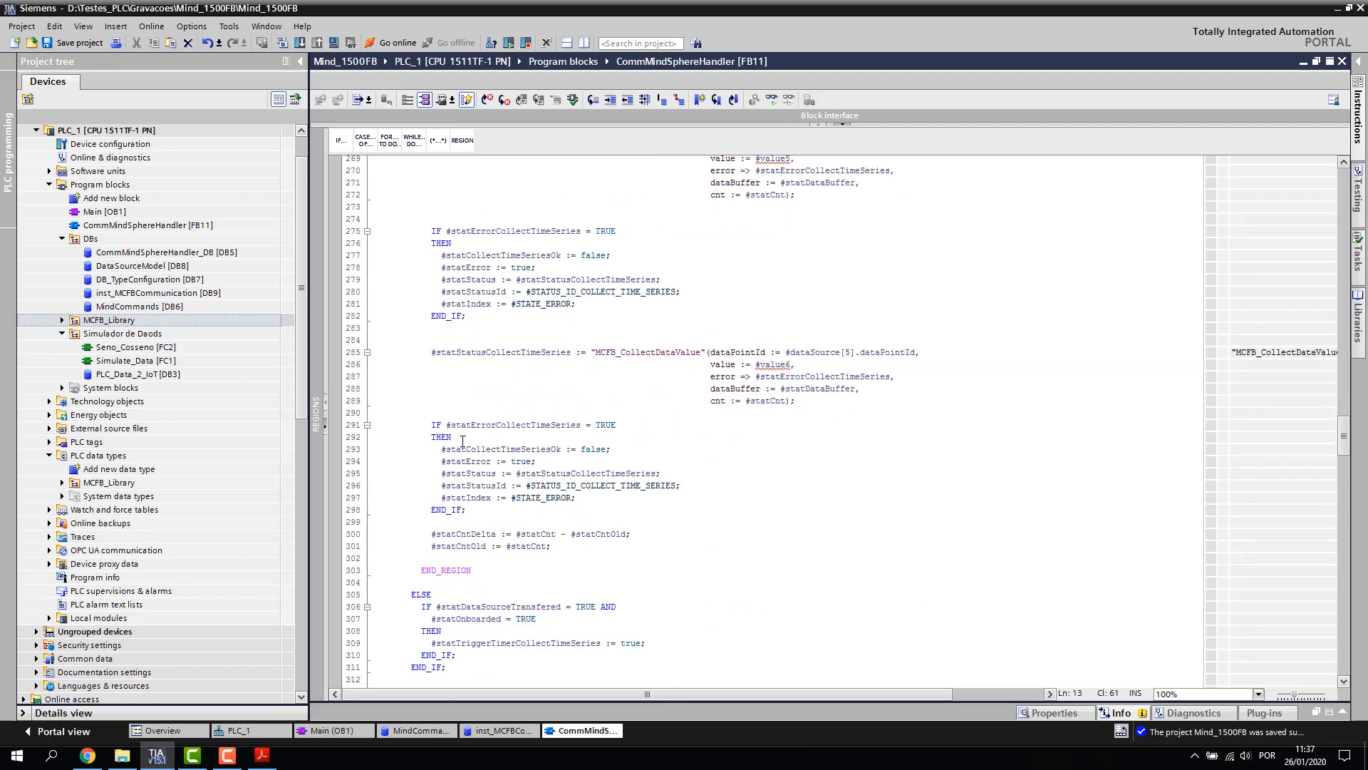
pyautogui.scroll(19, 716, 441)
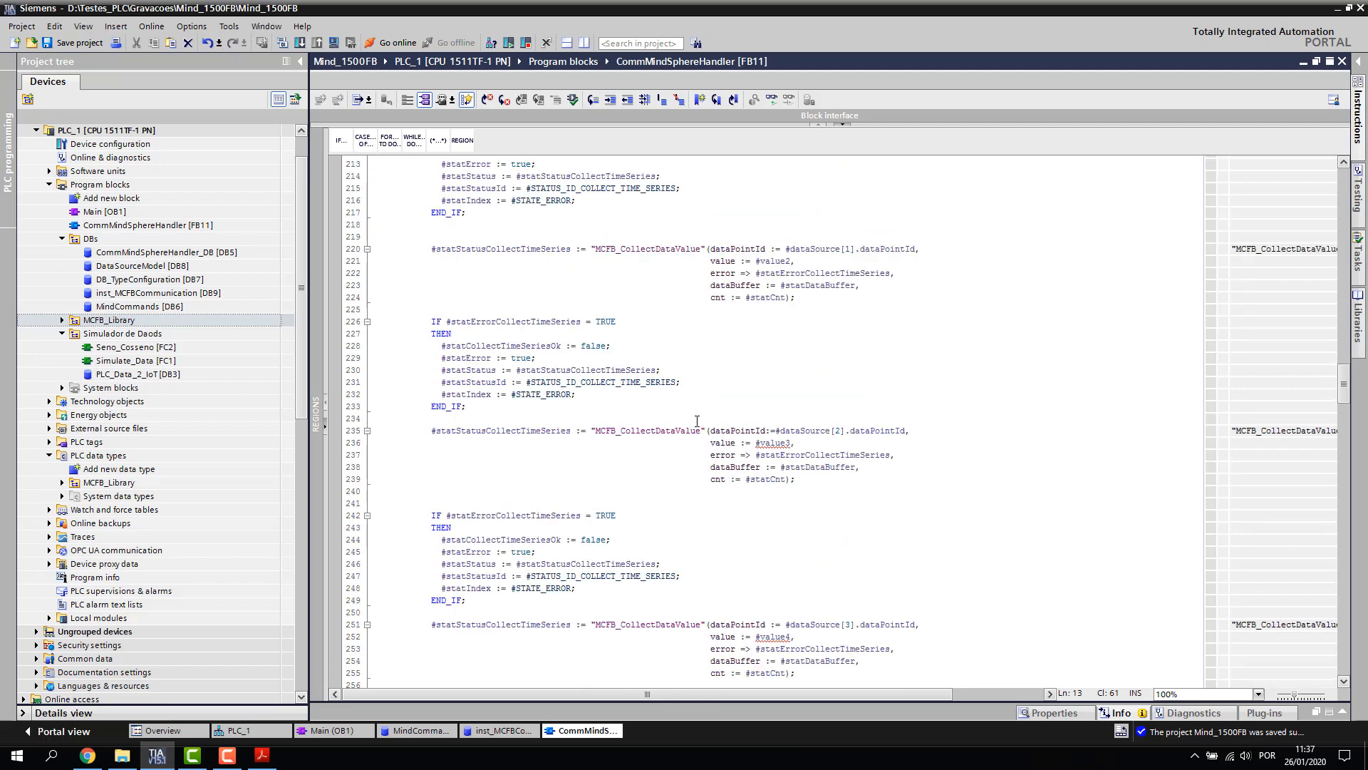
# Delete the MCFB_CollectDataValue calls and error checks for #value3 and #value4
pyautogui.moveTo(428, 430); pyautogui.dragTo(603, 597)
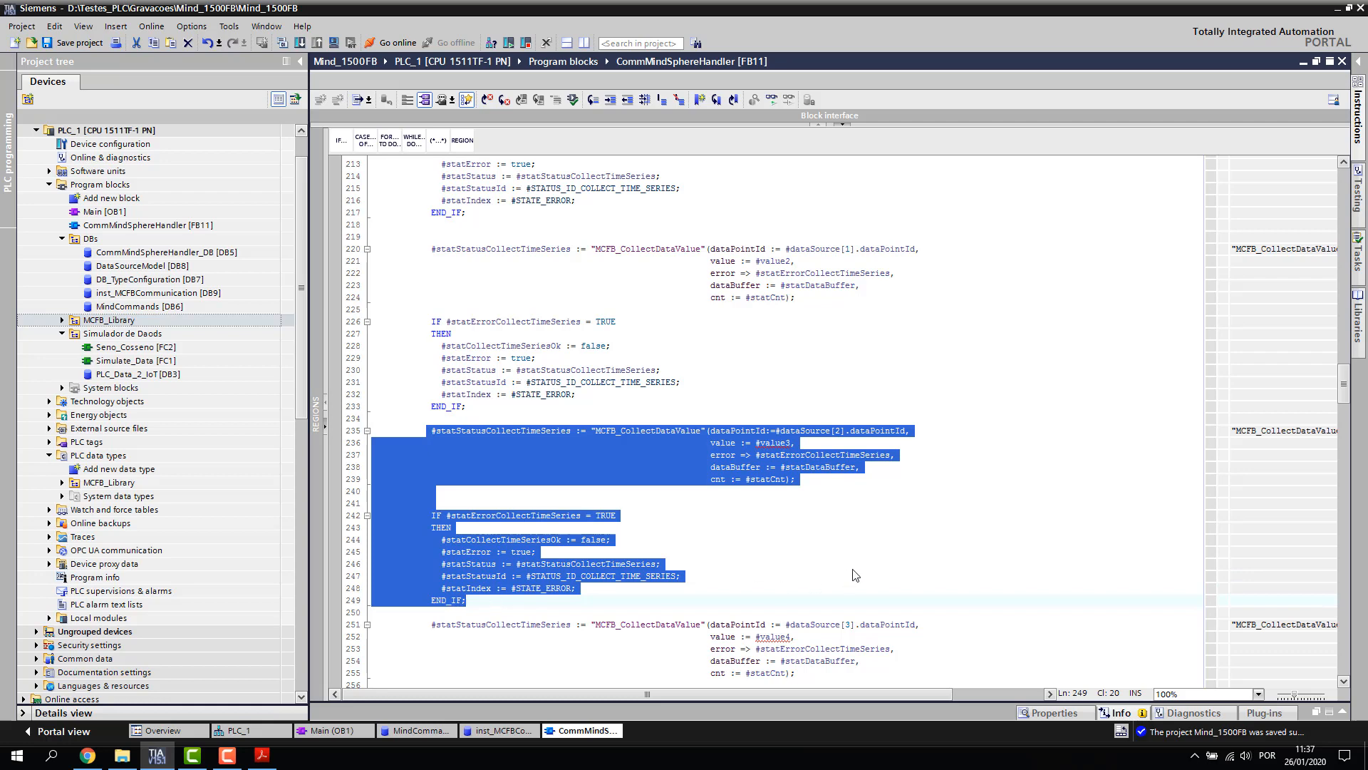
pyautogui.press('Delete')
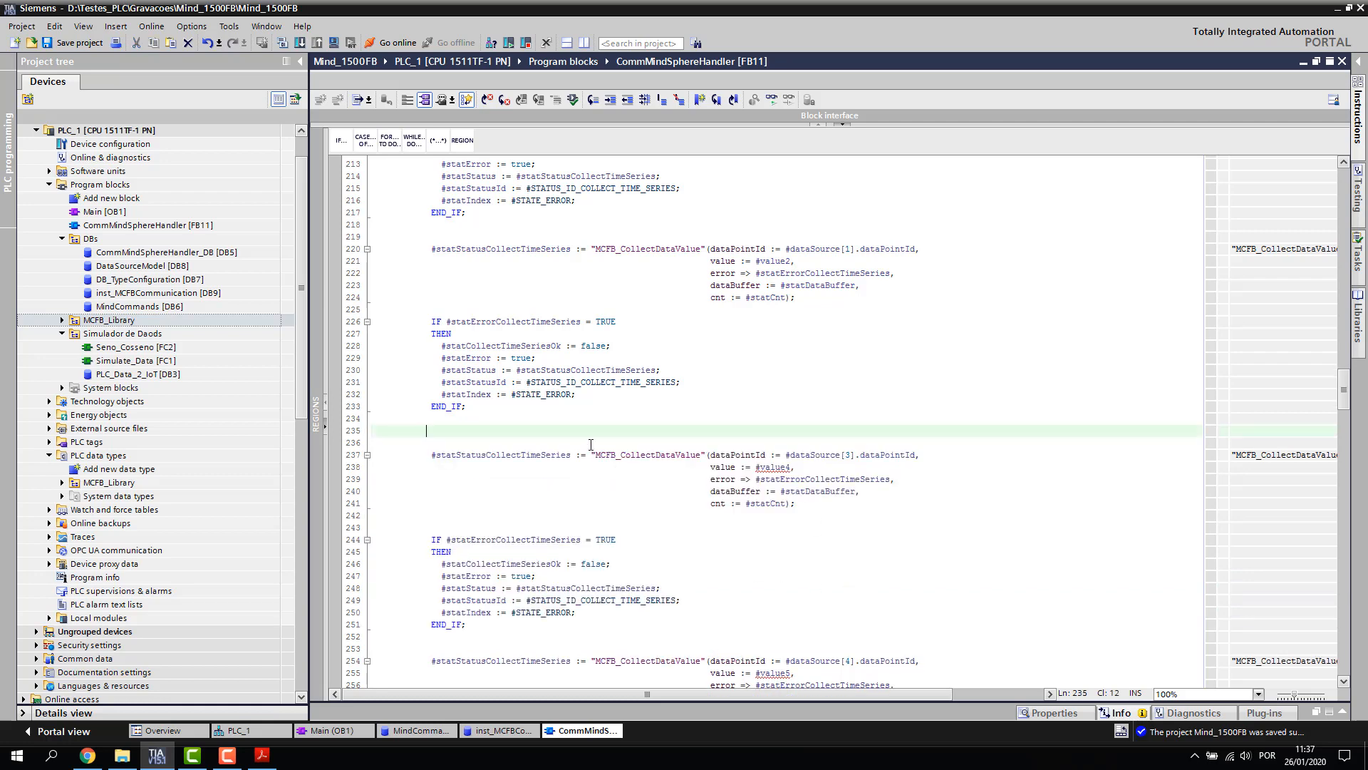
pyautogui.scroll(-2, 591, 445)
pyautogui.moveTo(428, 369); pyautogui.dragTo(563, 539)
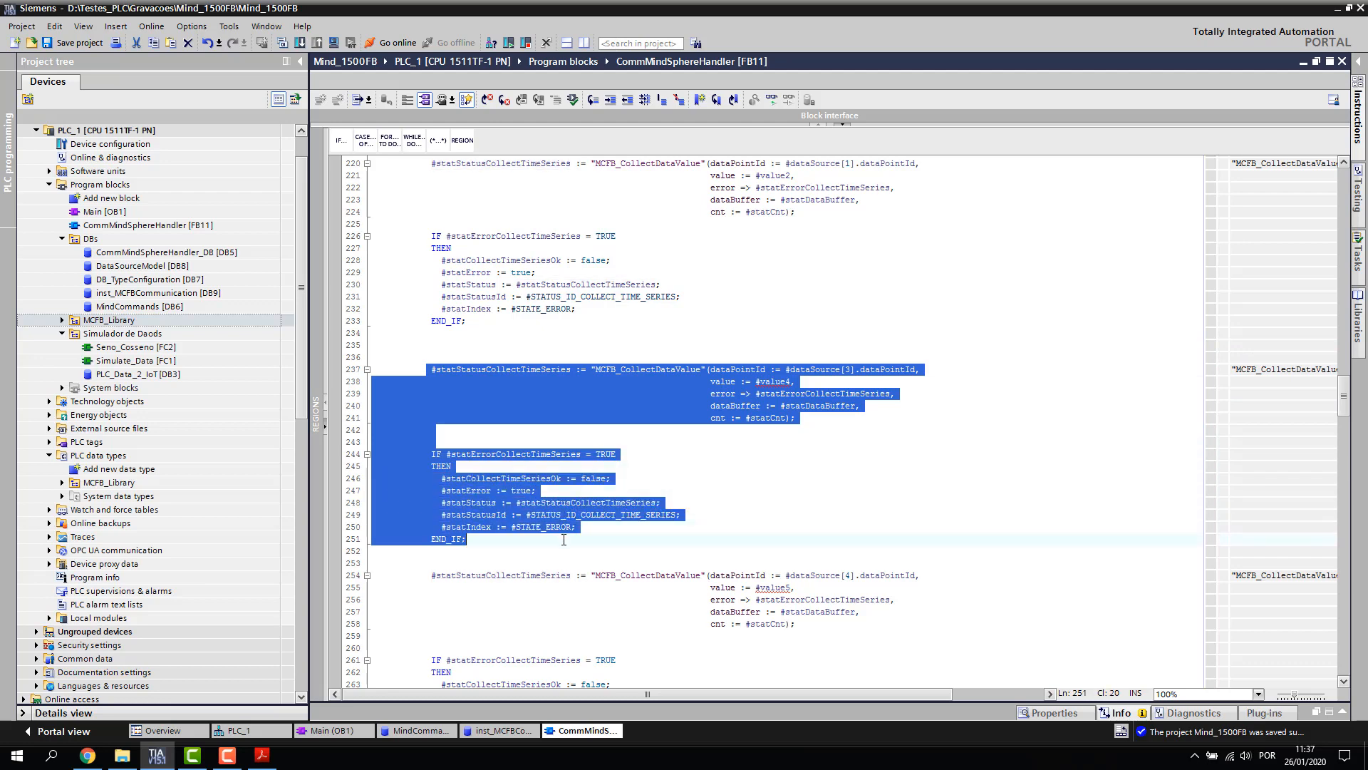
pyautogui.press('Delete')
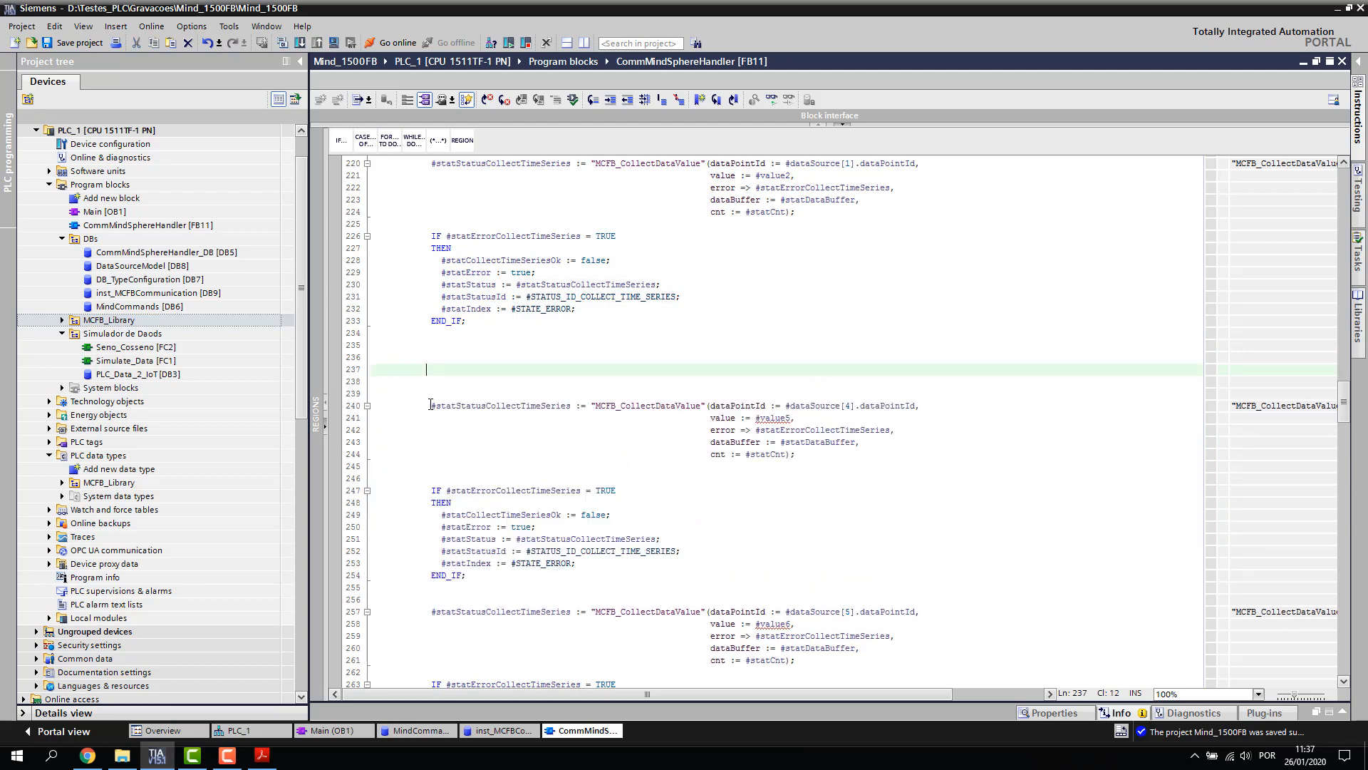
# Delete the #value5 and #value6 collection code and the leftover blank lines
pyautogui.moveTo(430, 405); pyautogui.dragTo(436, 478)
pyautogui.moveTo(516, 567); pyautogui.dragTo(481, 576)
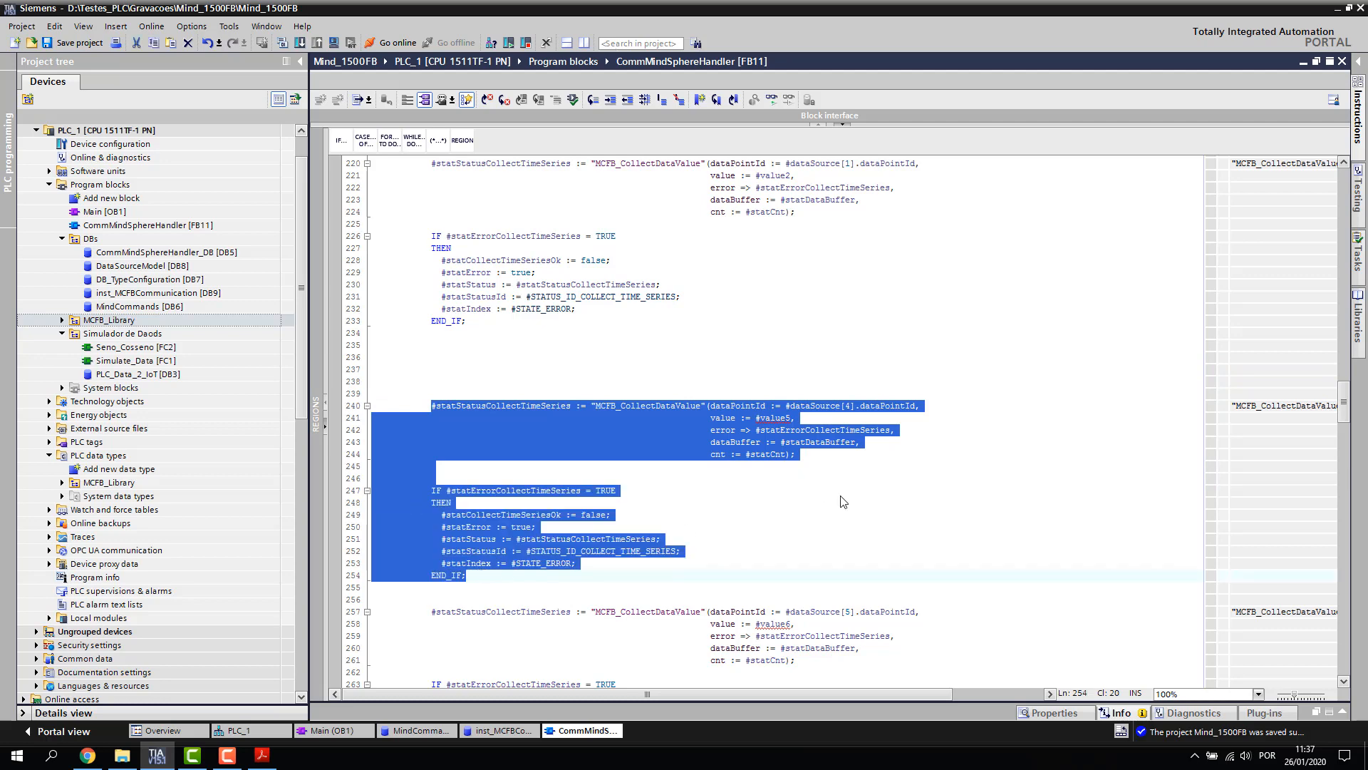
pyautogui.press('Delete')
pyautogui.moveTo(431, 443); pyautogui.dragTo(508, 597)
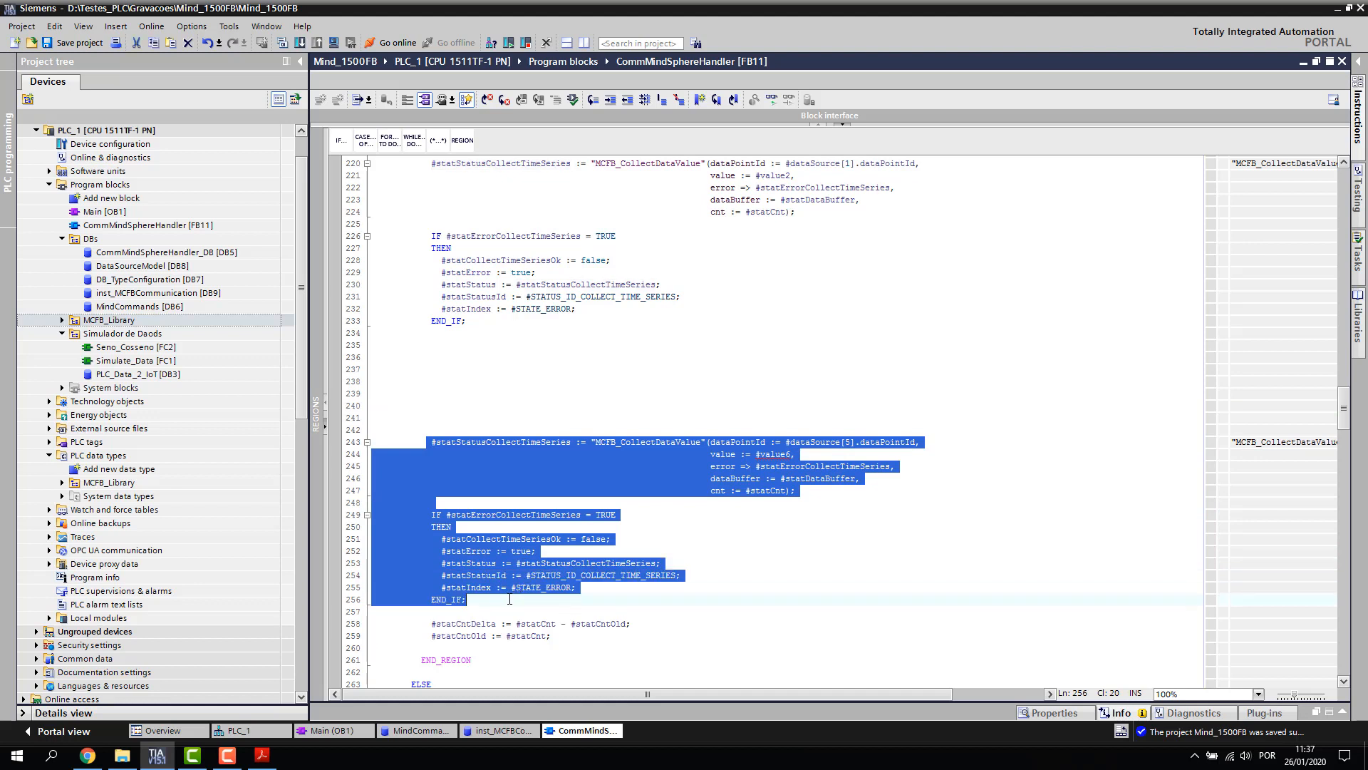
pyautogui.press('Delete')
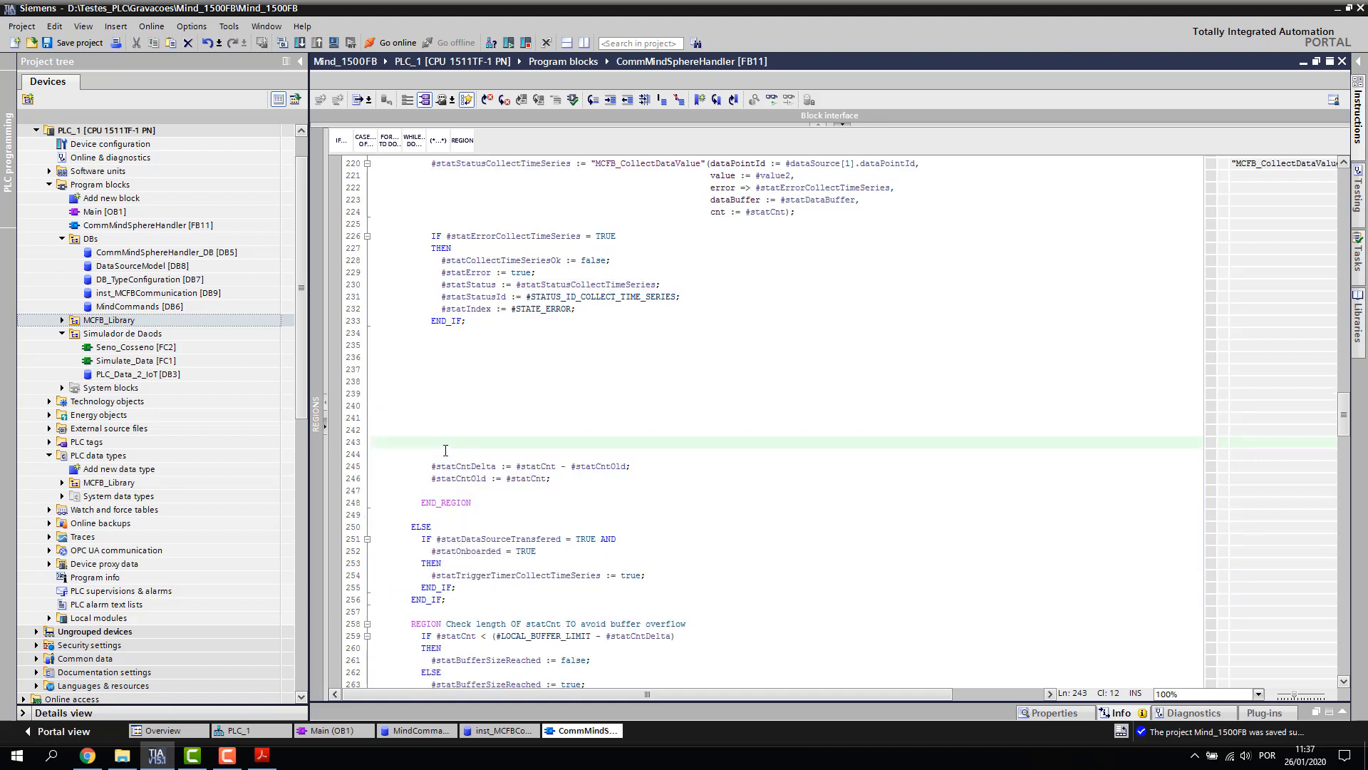
pyautogui.moveTo(445, 450); pyautogui.dragTo(369, 335)
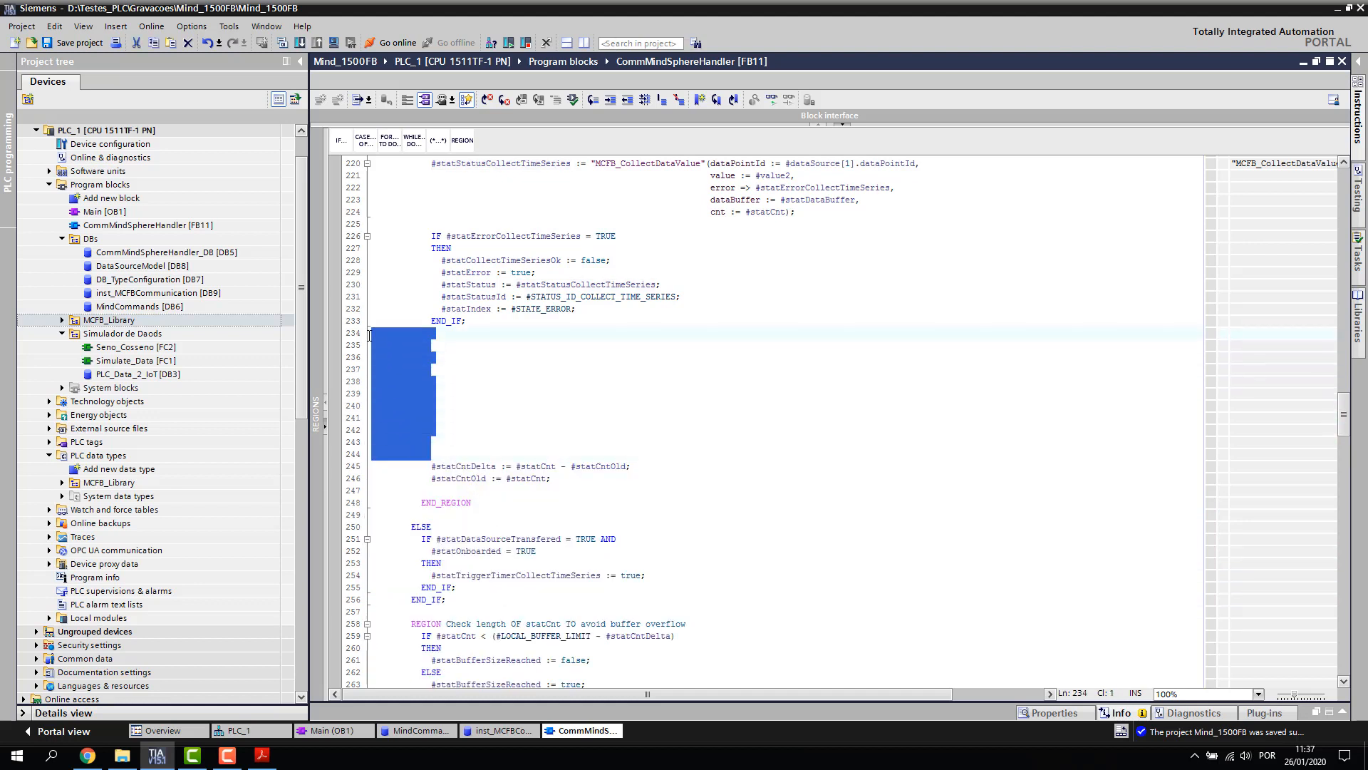
pyautogui.press('Delete')
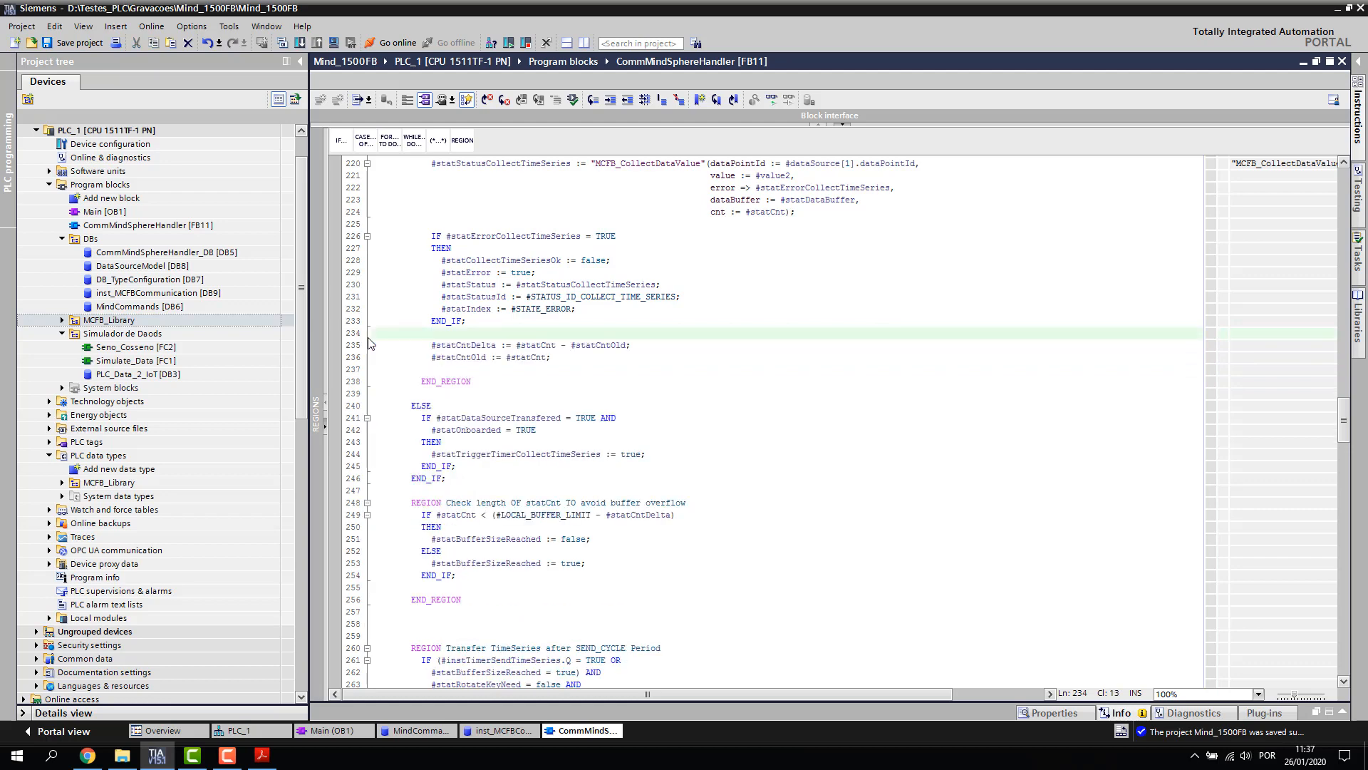
pyautogui.scroll(7, 815, 447)
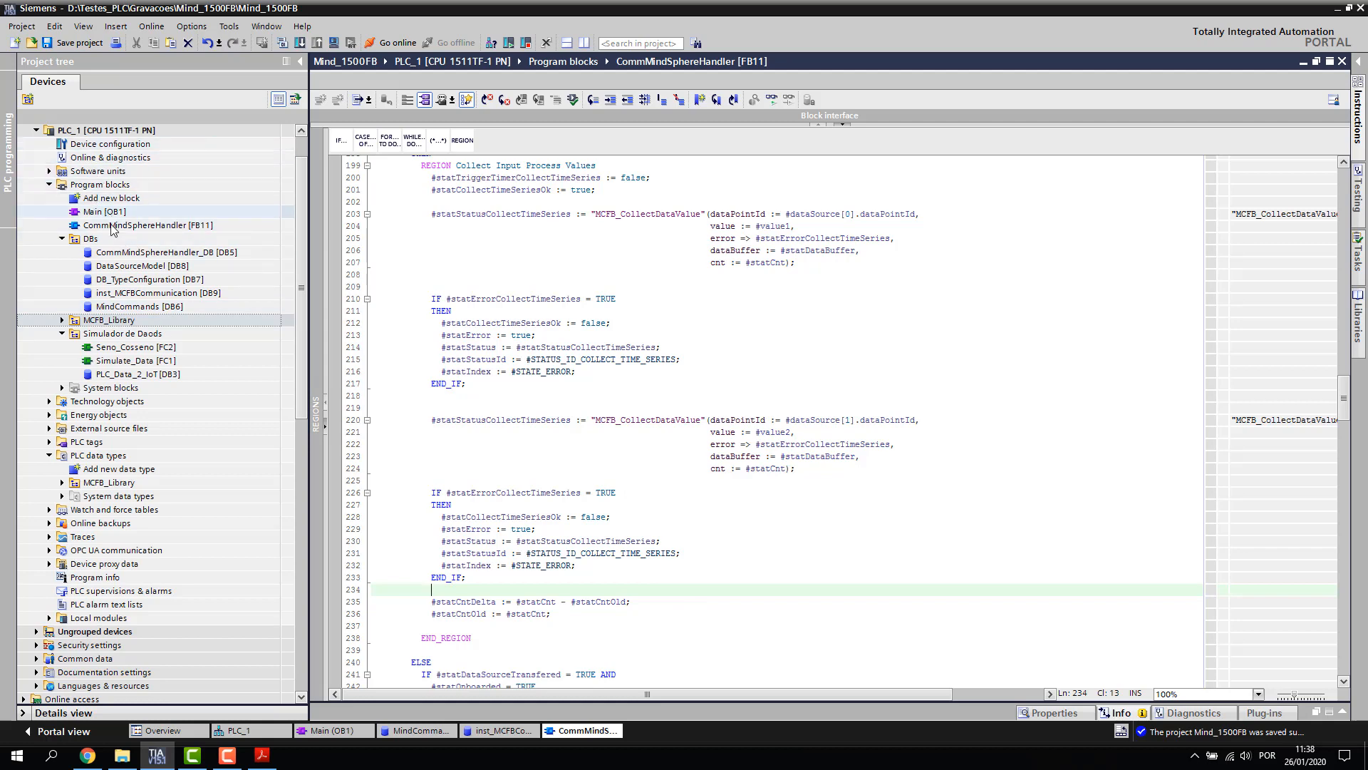
# Update the FB11 CommMindSphereHandler call in Main [OB1] and accept the interface synchronization
pyautogui.click(348, 727)
pyautogui.scroll(3, 905, 449)
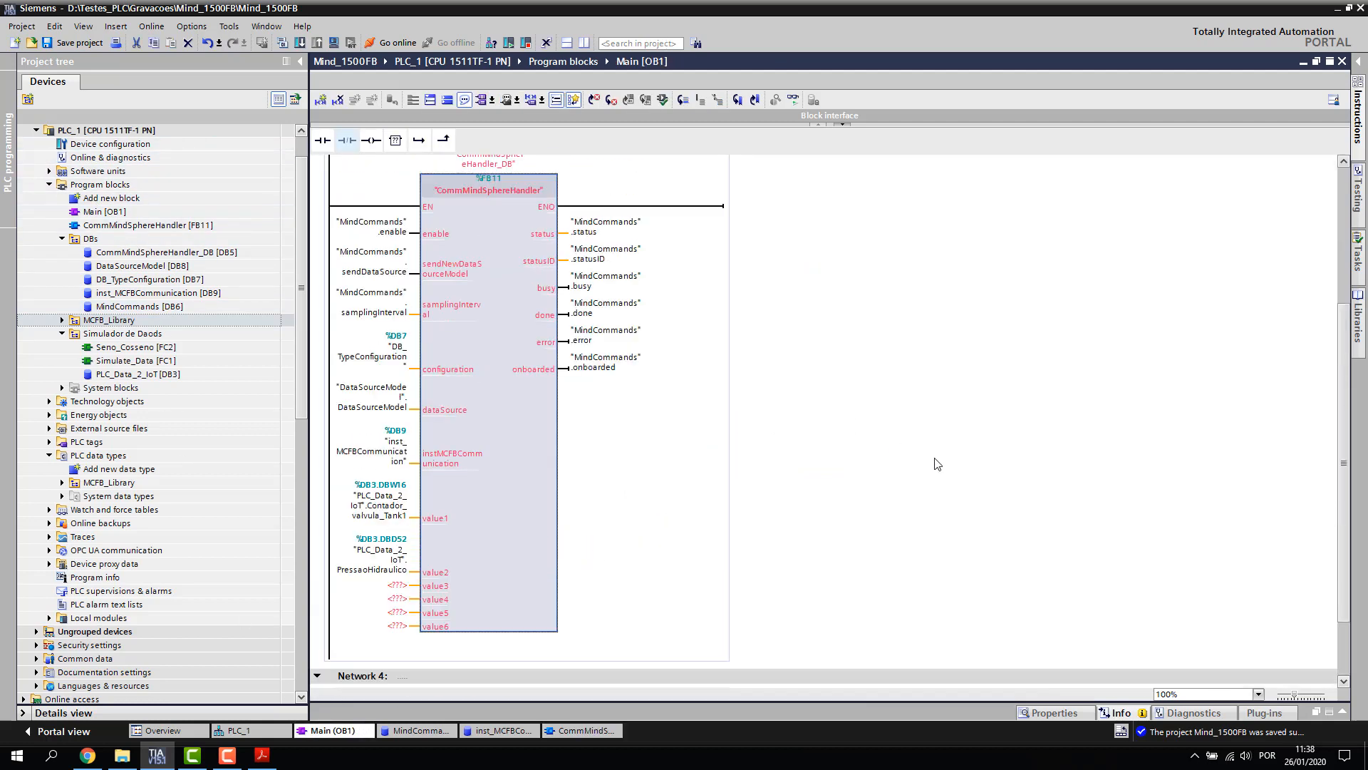
pyautogui.rightClick(506, 299)
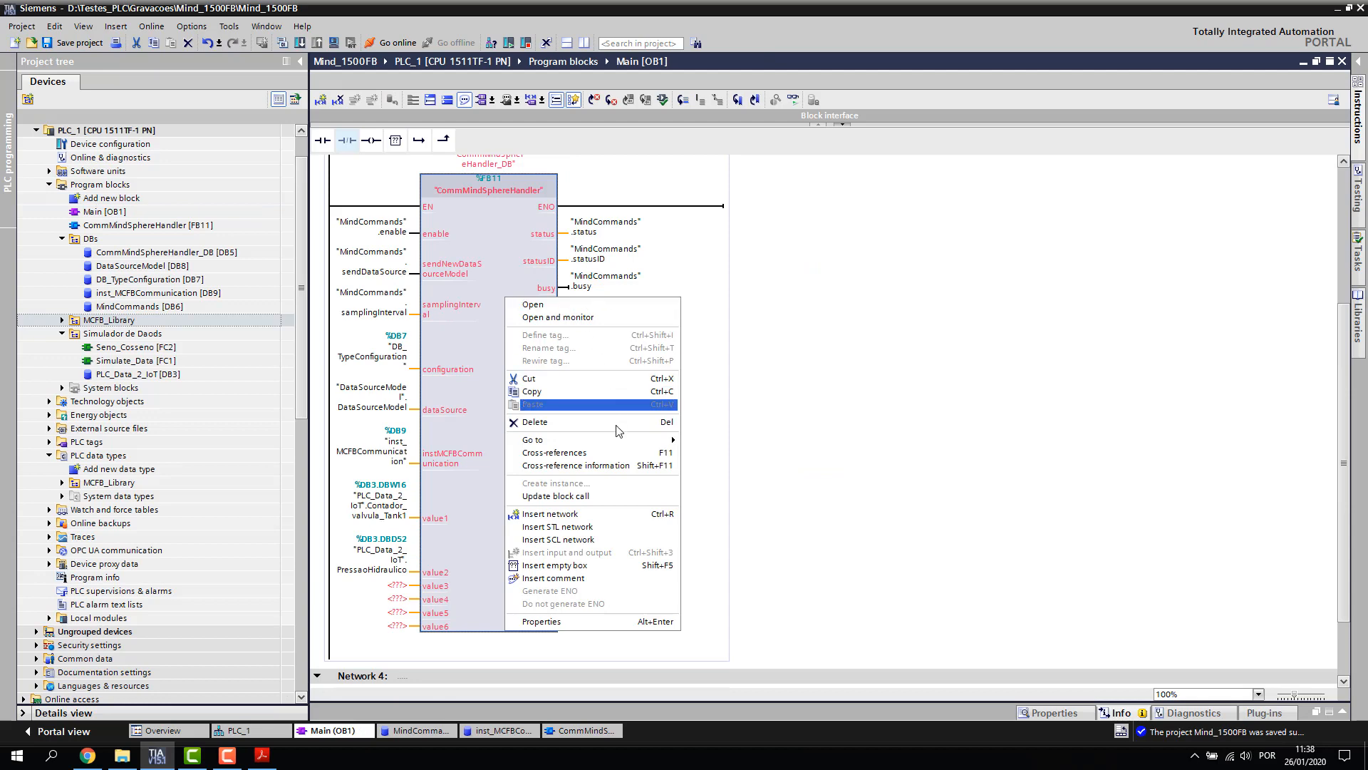
pyautogui.click(609, 498)
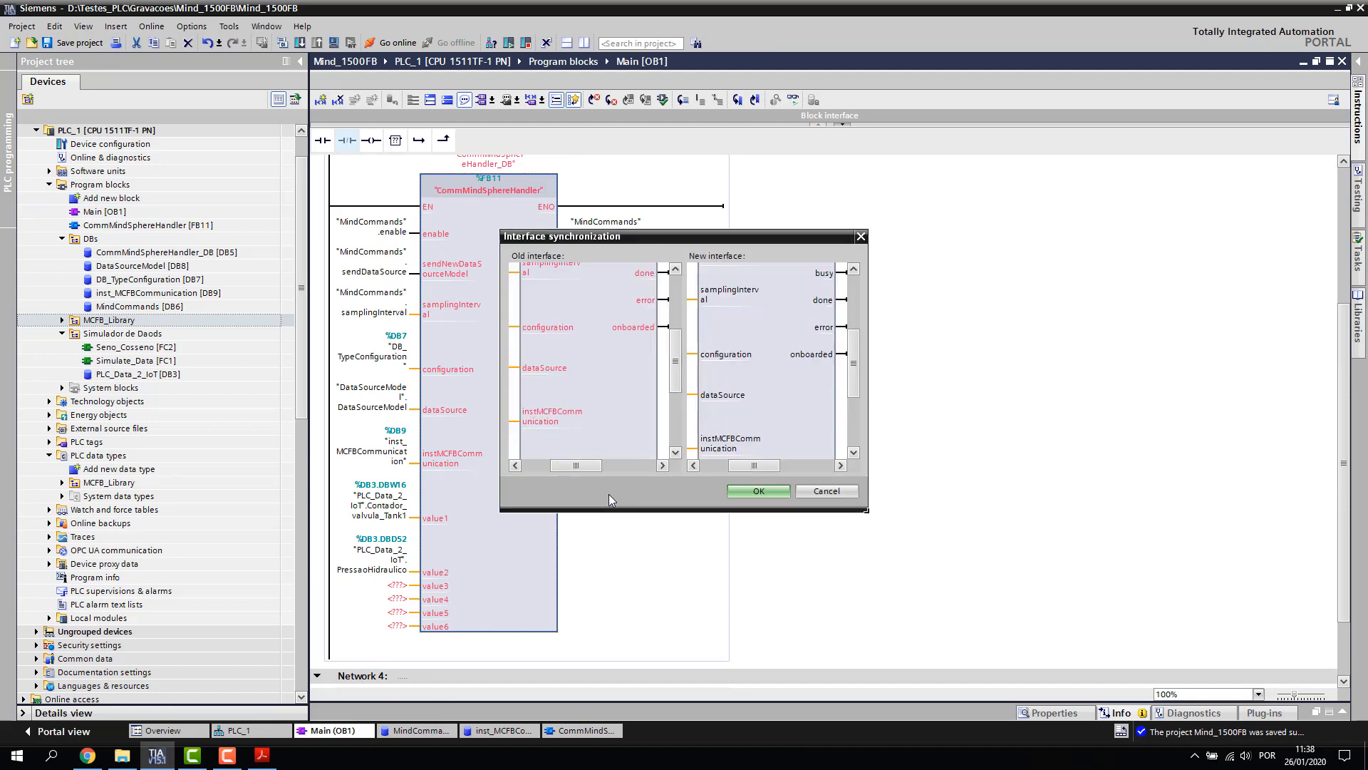
pyautogui.click(760, 490)
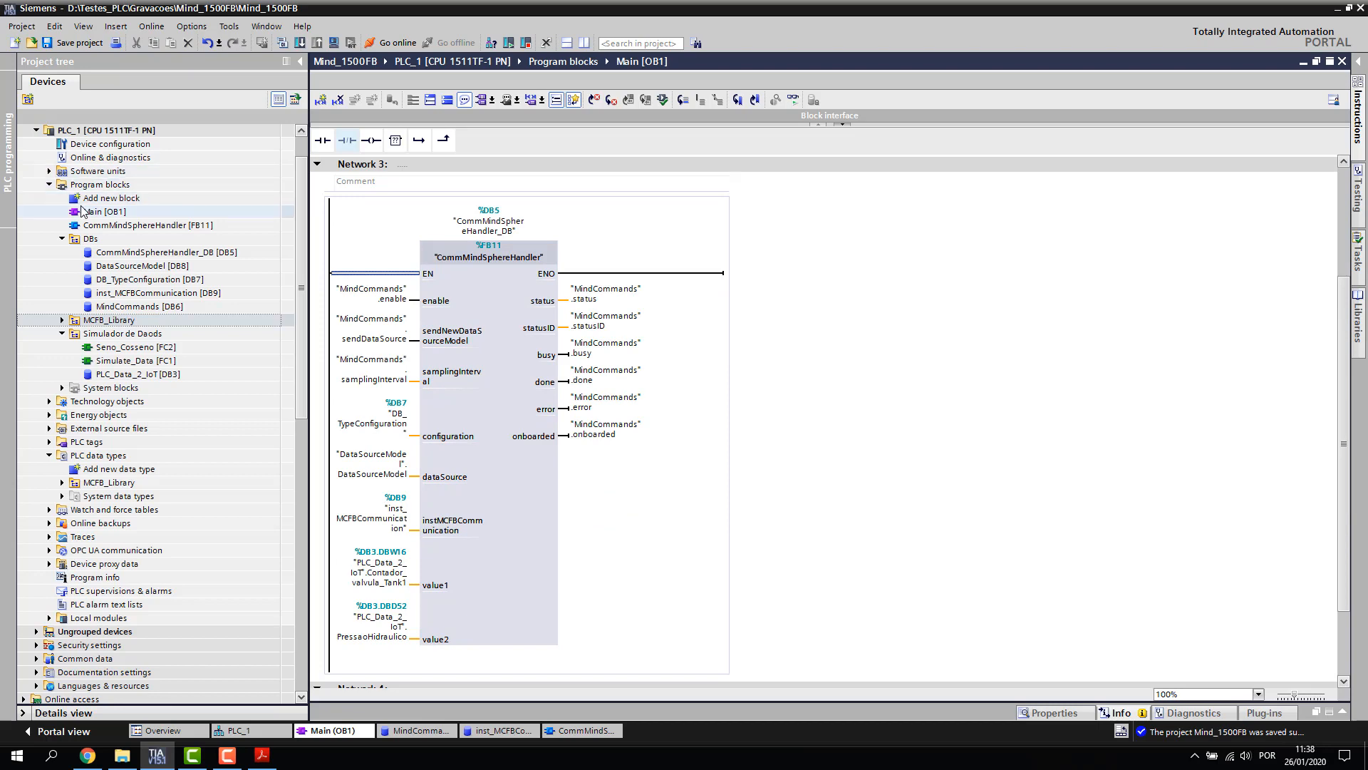
# Compile the PLC_1 program with 0 errors and 0 warnings, then hide the results panel
pyautogui.click(121, 184)
pyautogui.scroll(1, 107, 214)
pyautogui.click(74, 254)
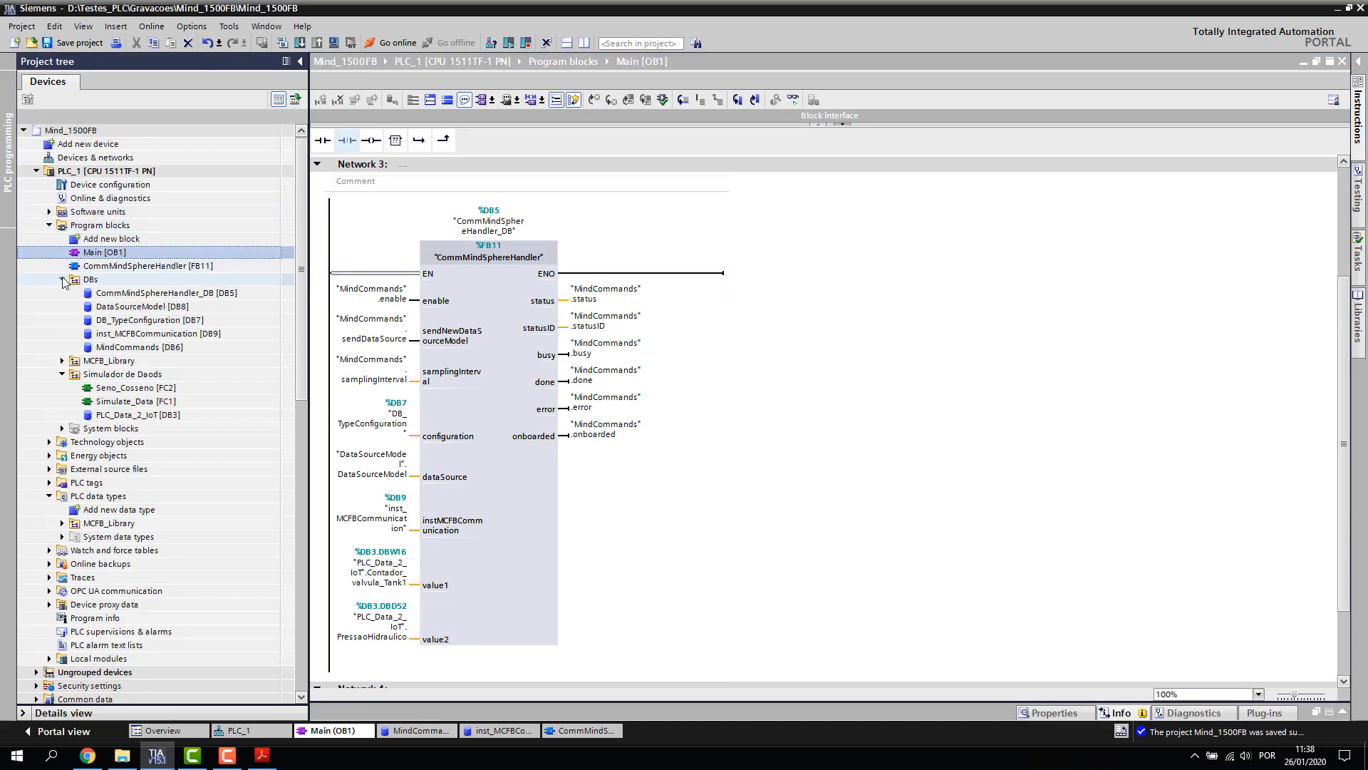
pyautogui.click(62, 280)
pyautogui.click(107, 174)
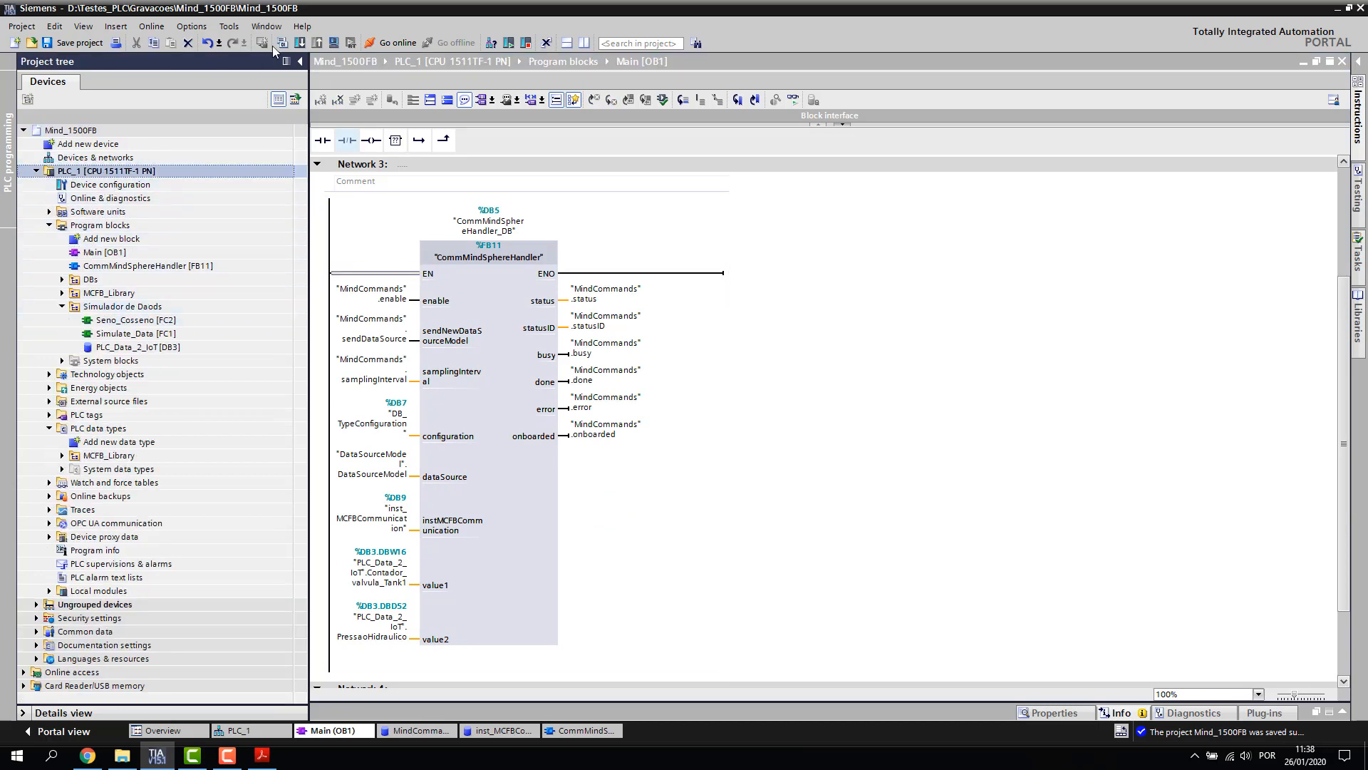
pyautogui.click(282, 43)
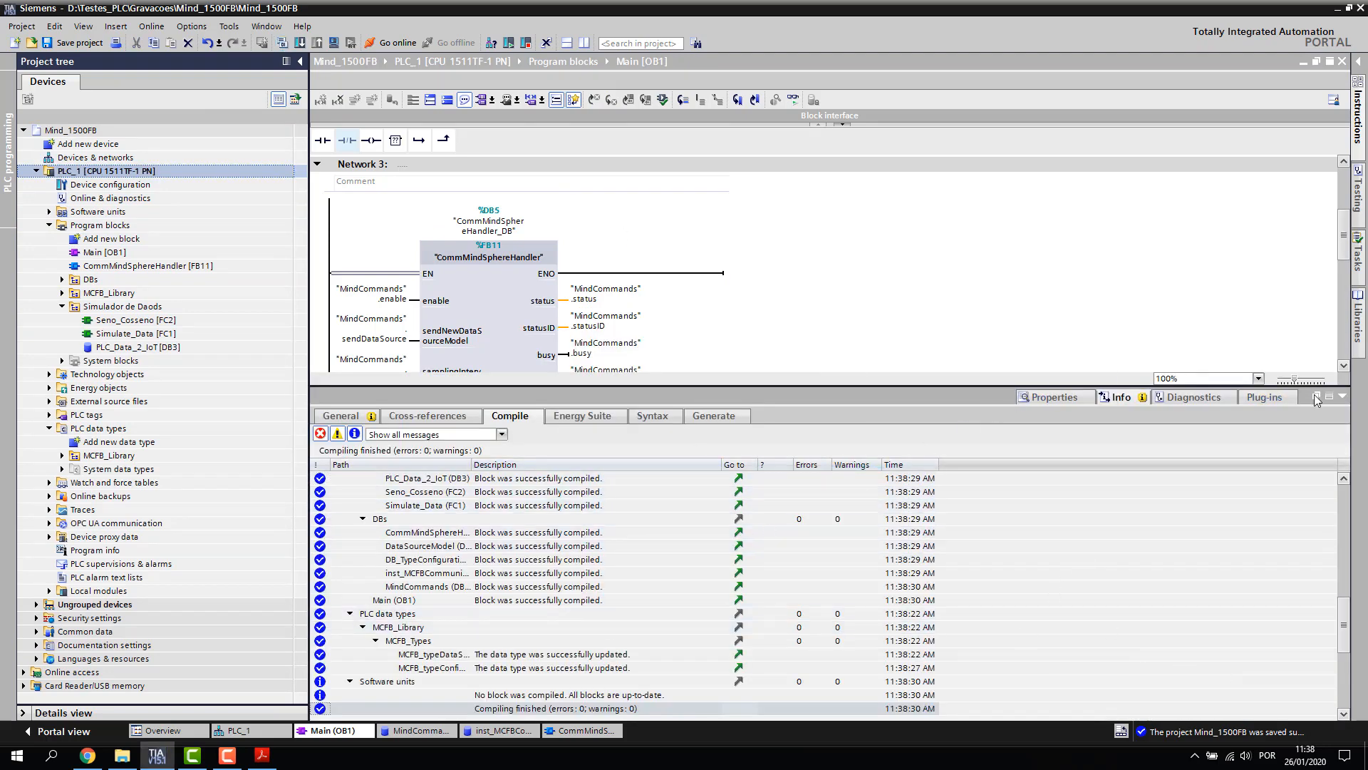
pyautogui.click(1343, 396)
# Review Main [OB1], with value1 and value2 wired to Contador_valvula_Tank1 and PressaoHidraulico
pyautogui.doubleClick(461, 396)
pyautogui.click(352, 727)
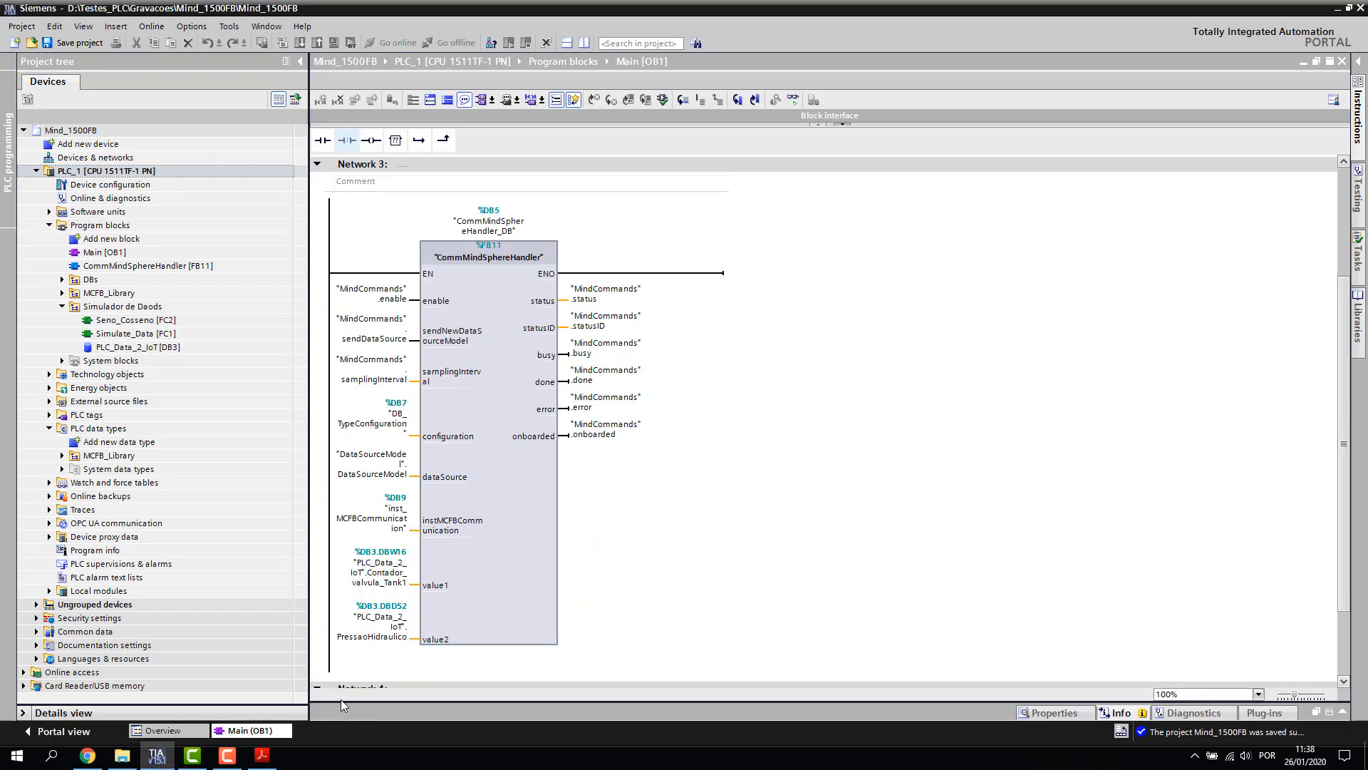
pyautogui.scroll(3, 883, 374)
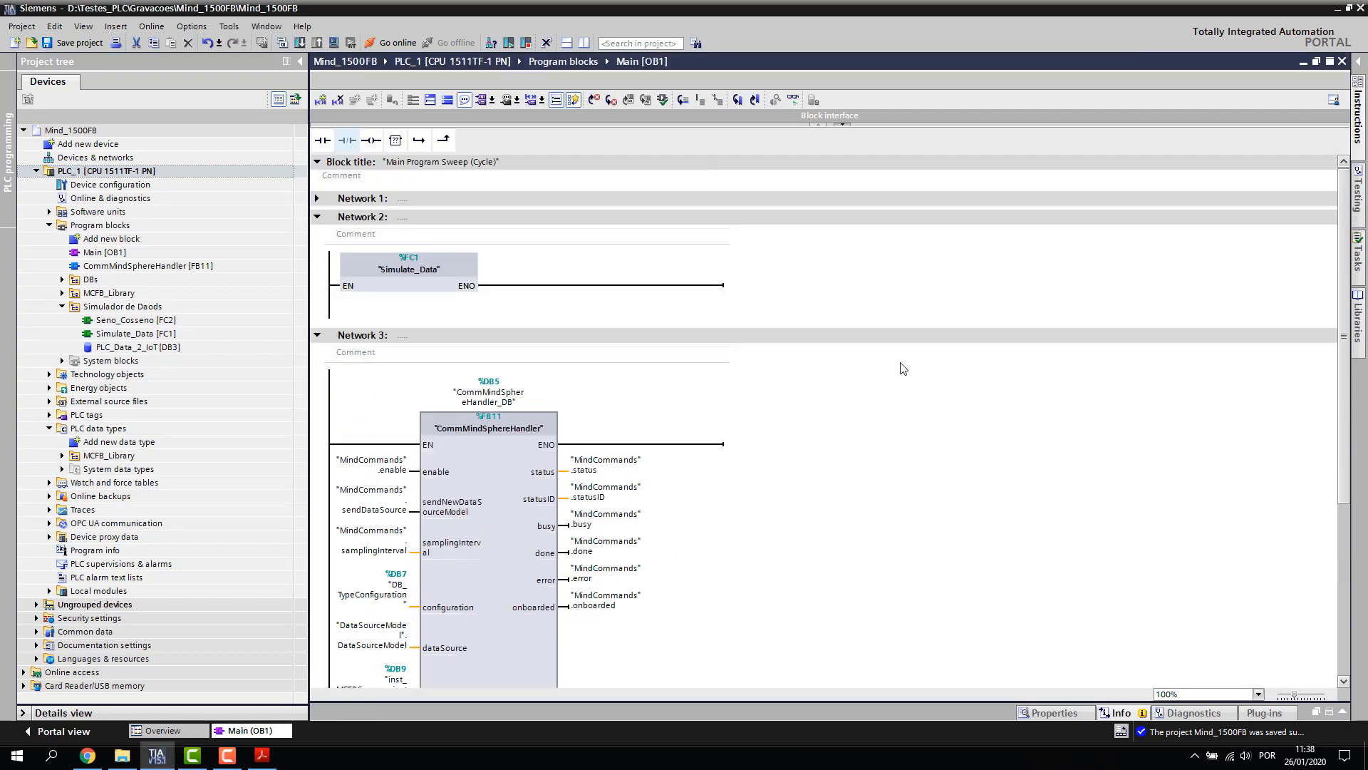
pyautogui.scroll(-4, 903, 368)
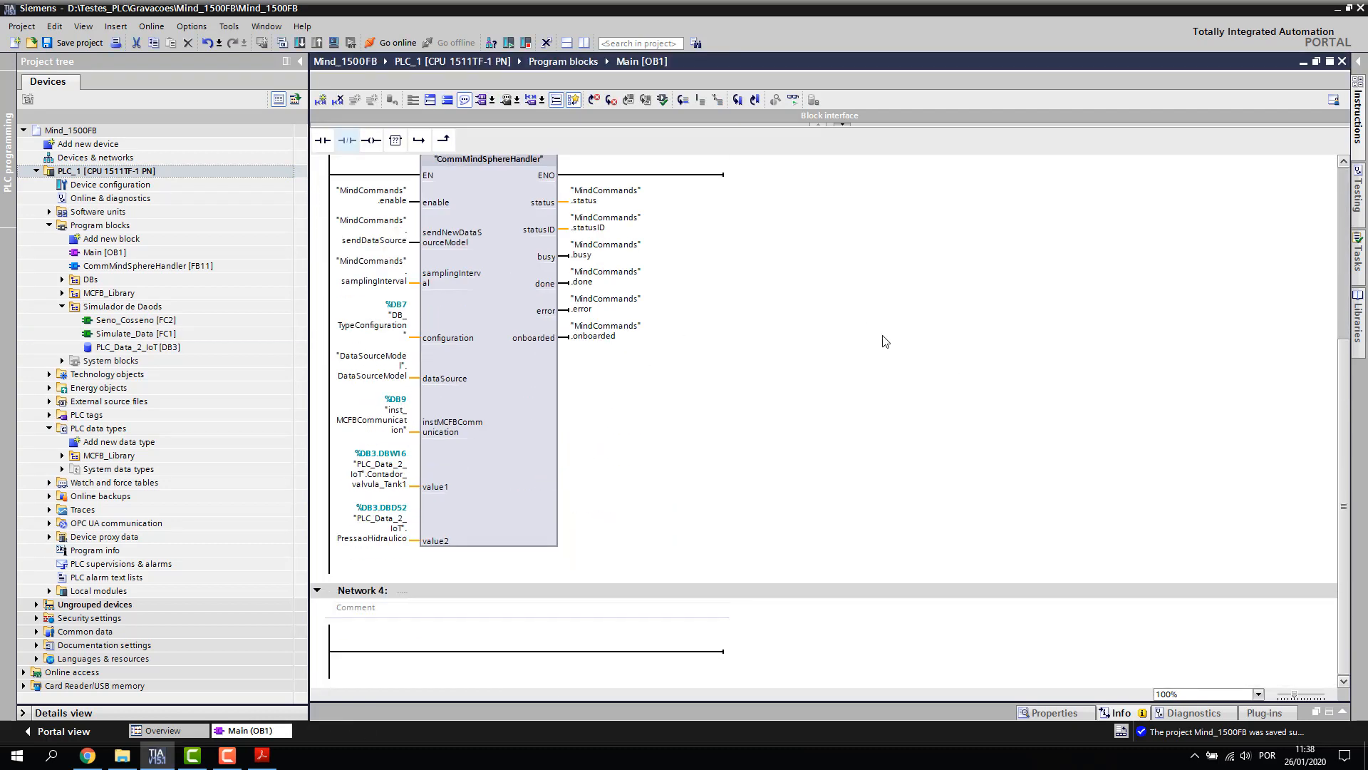
pyautogui.scroll(4, 890, 342)
pyautogui.scroll(-3, 935, 323)
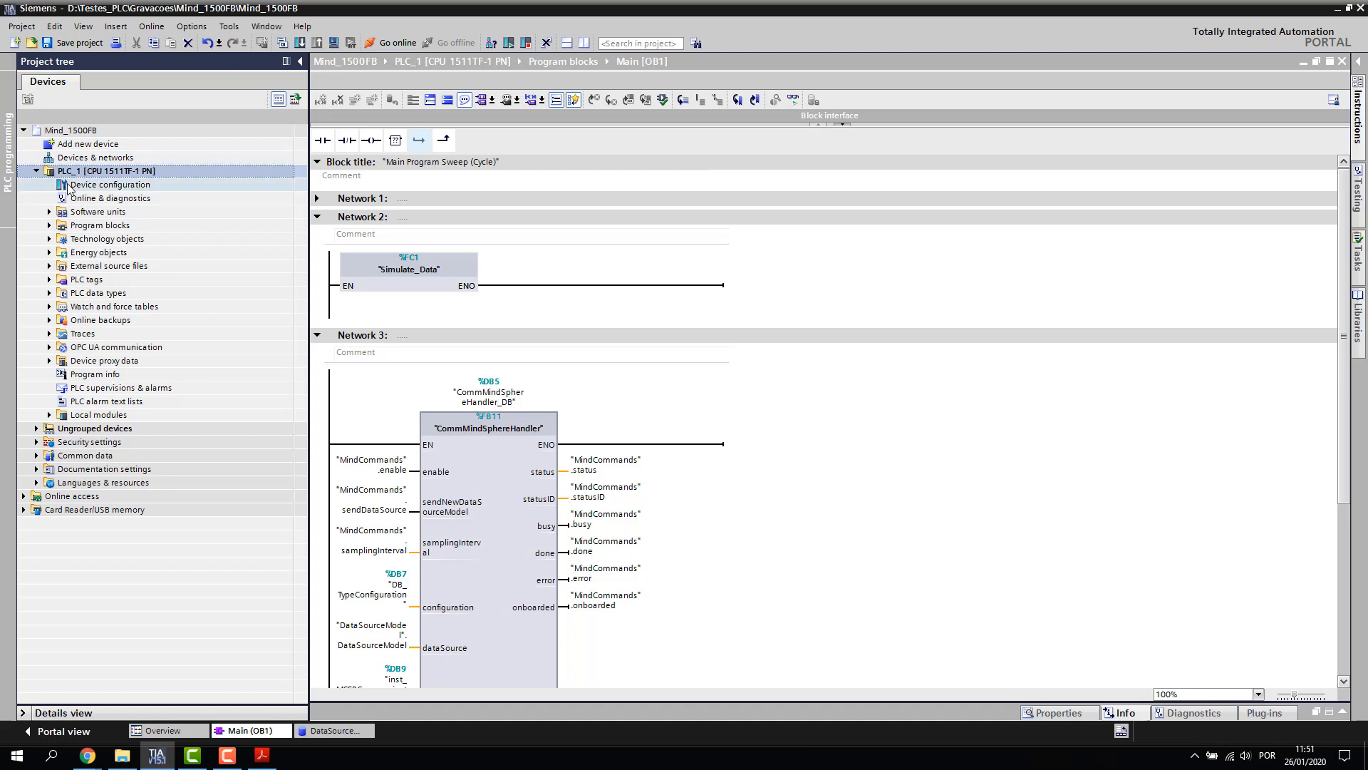
# Open the Security panel of DevTools on the MindSphere Launchpad Chrome window
pyautogui.click(88, 755)
pyautogui.click(139, 673)
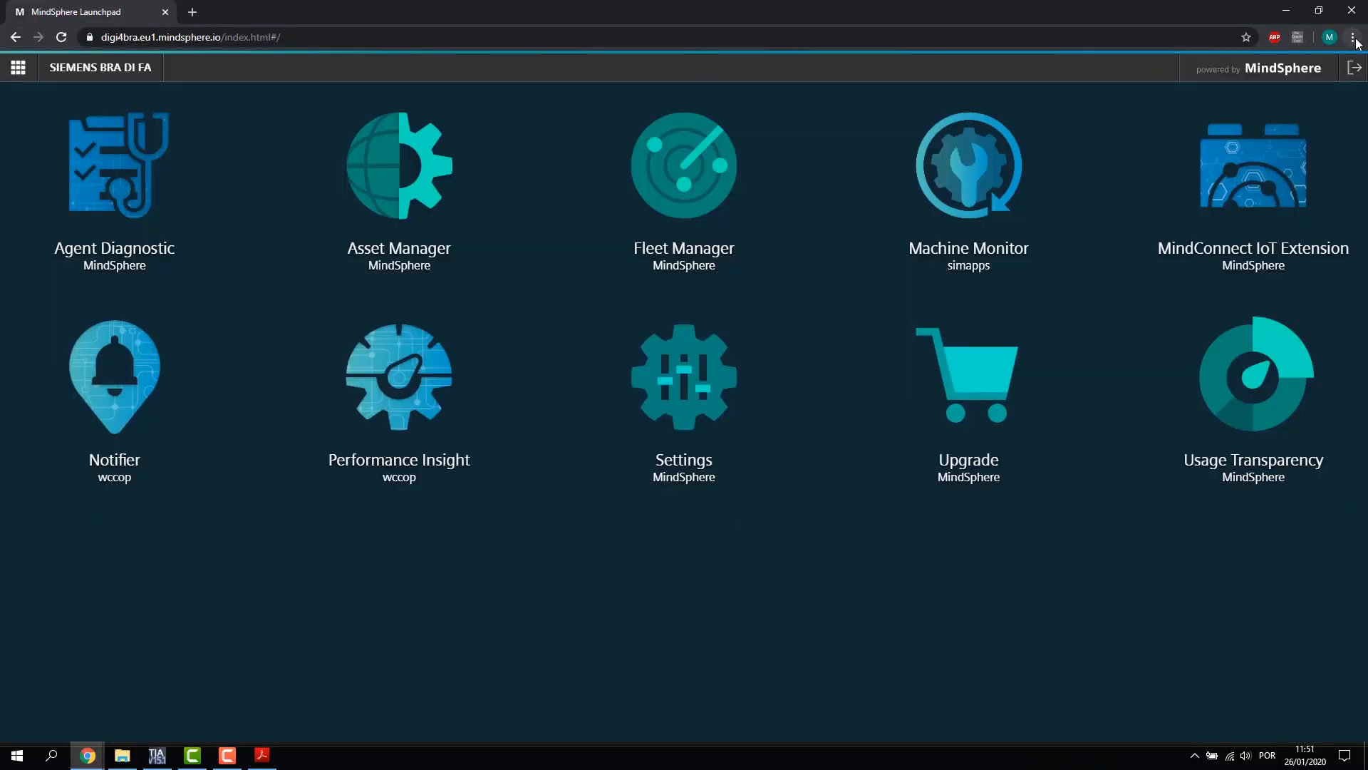
pyautogui.press('F12')
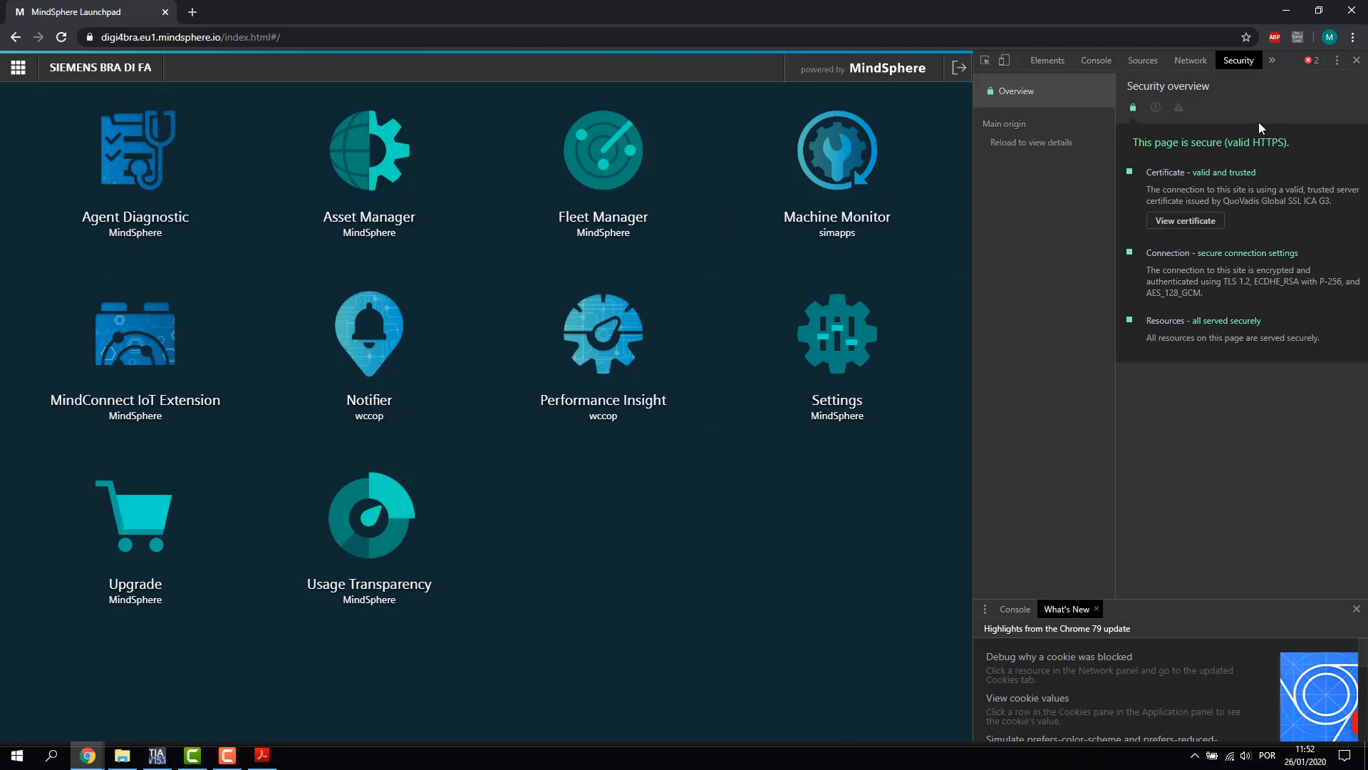
pyautogui.click(1039, 64)
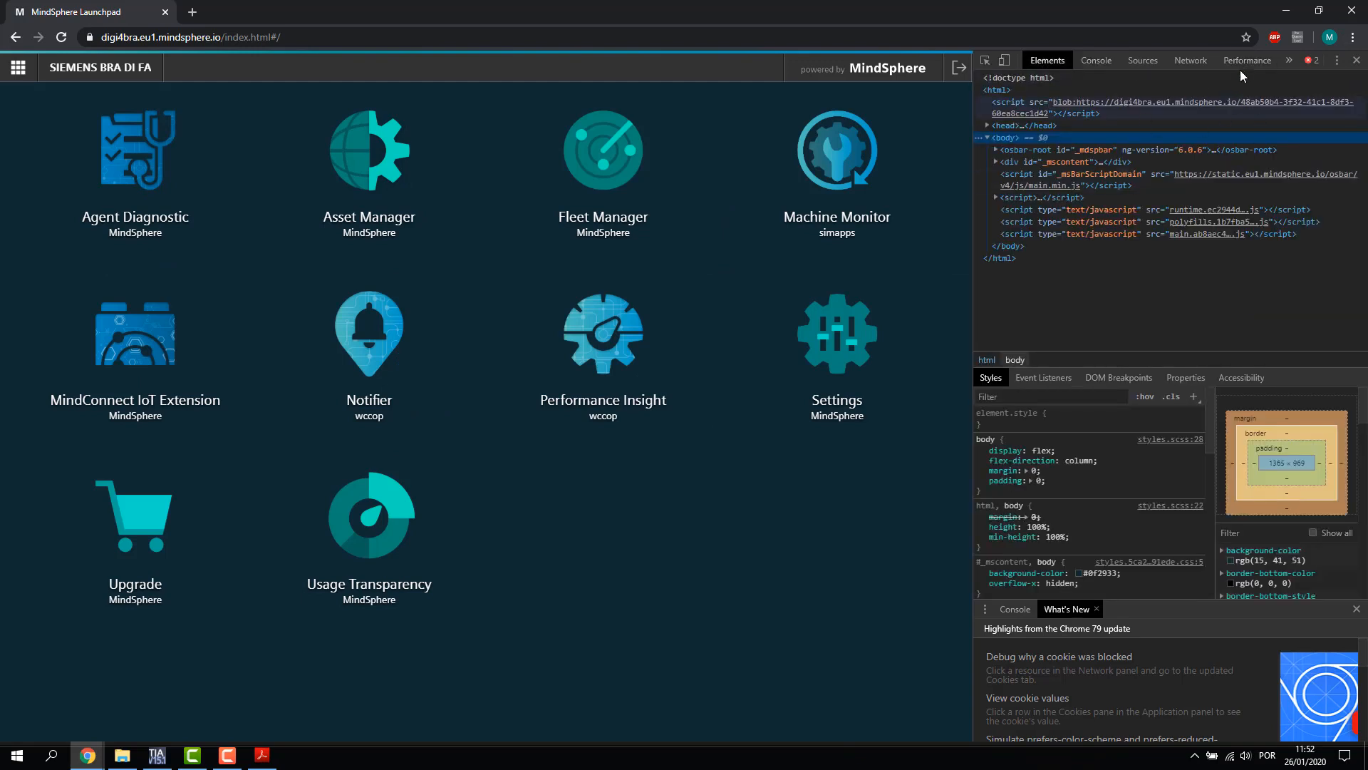
pyautogui.click(1288, 60)
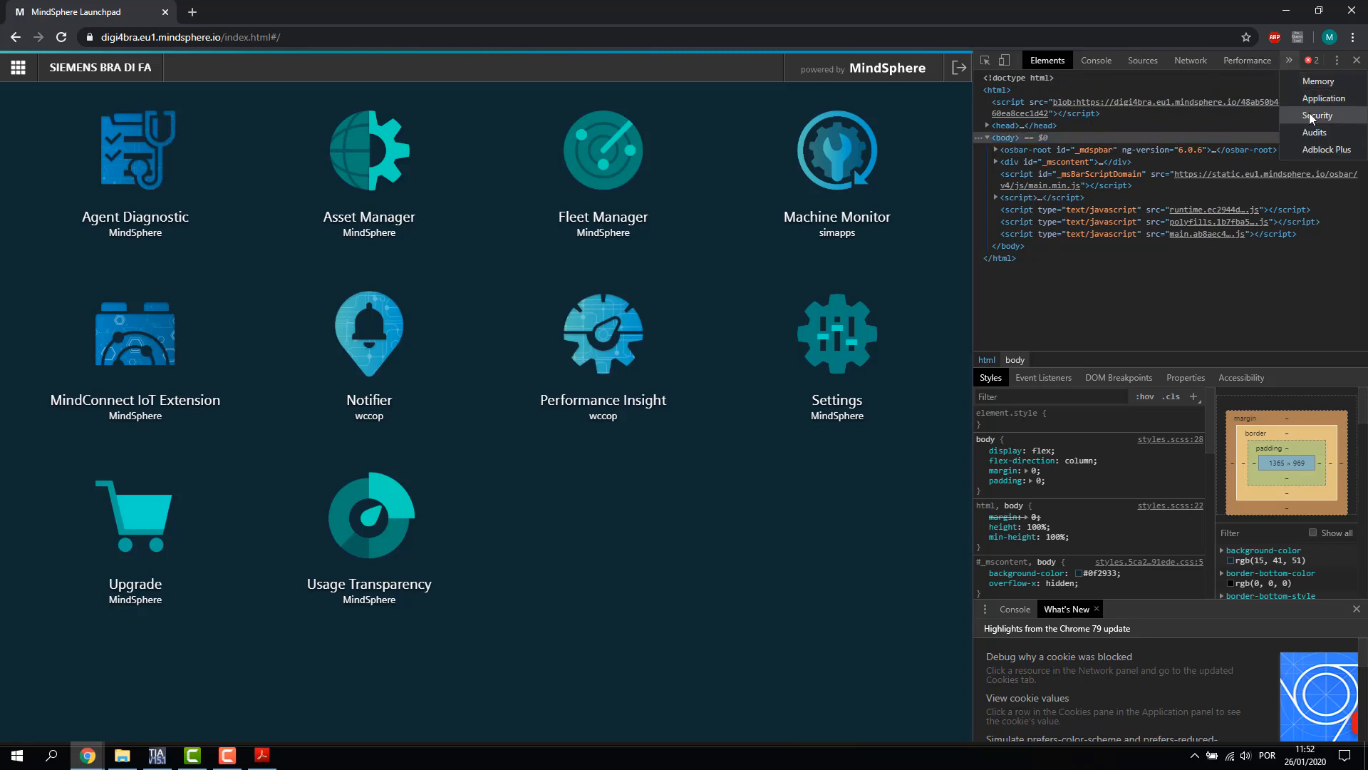
pyautogui.click(1311, 115)
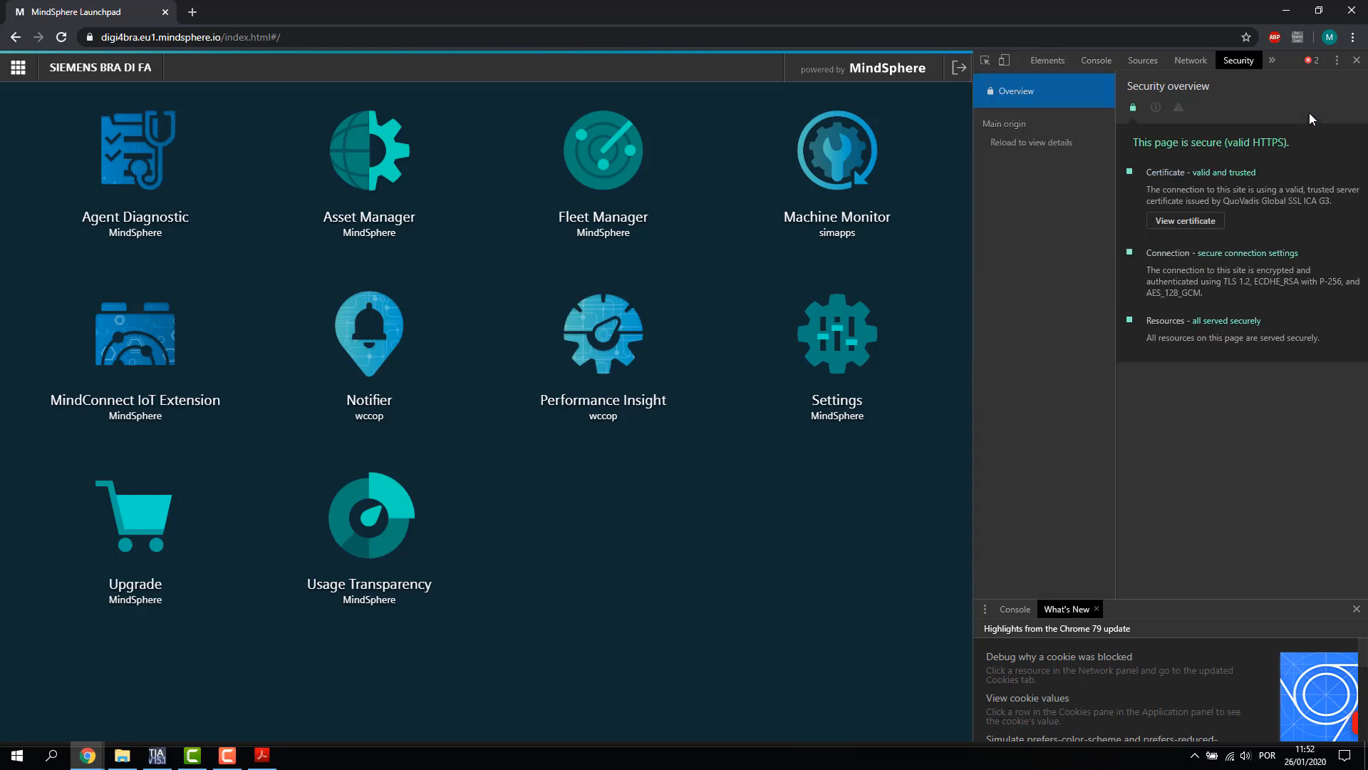
# Open the site certificate's Certification Path and select QuoVadis Root CA 2 G3
pyautogui.click(1206, 224)
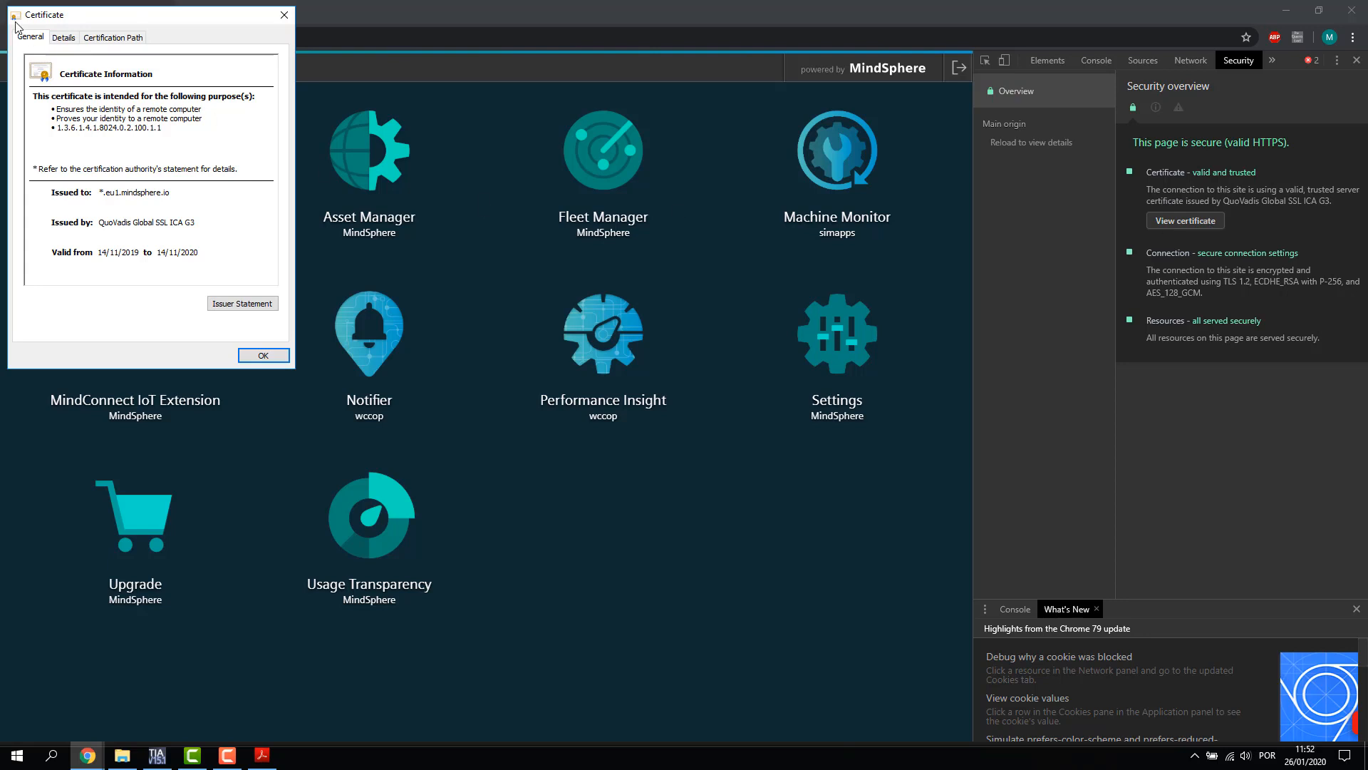
pyautogui.moveTo(111, 16); pyautogui.dragTo(282, 67)
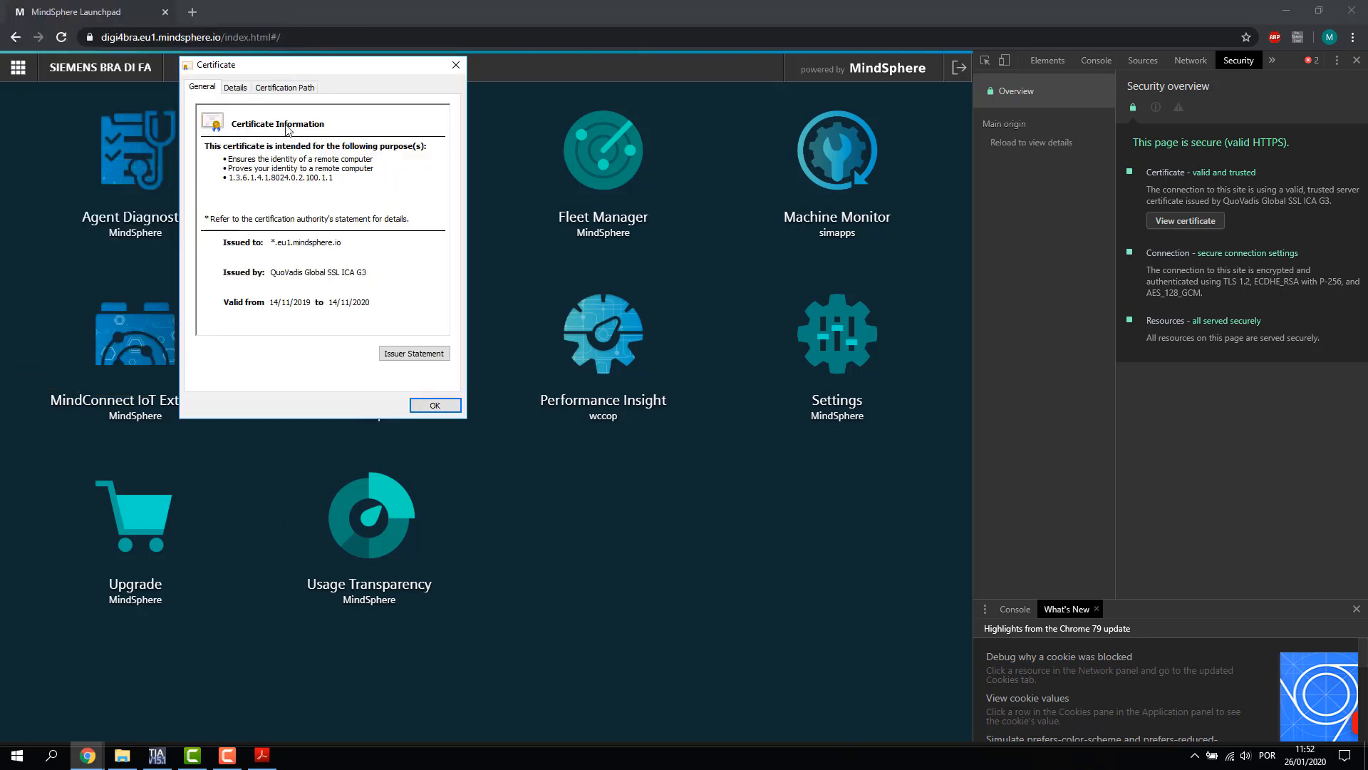
pyautogui.click(269, 273)
pyautogui.click(241, 89)
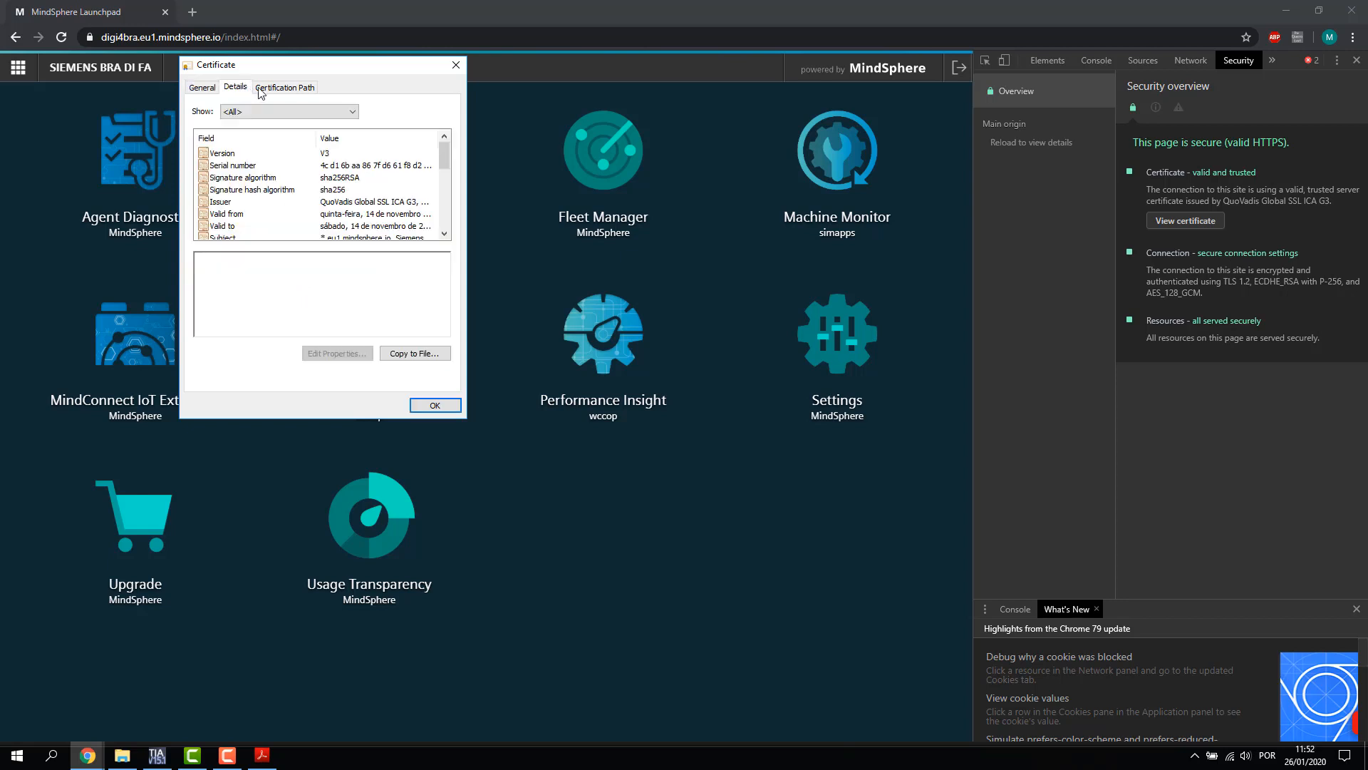
pyautogui.click(288, 88)
pyautogui.click(268, 134)
pyautogui.click(268, 122)
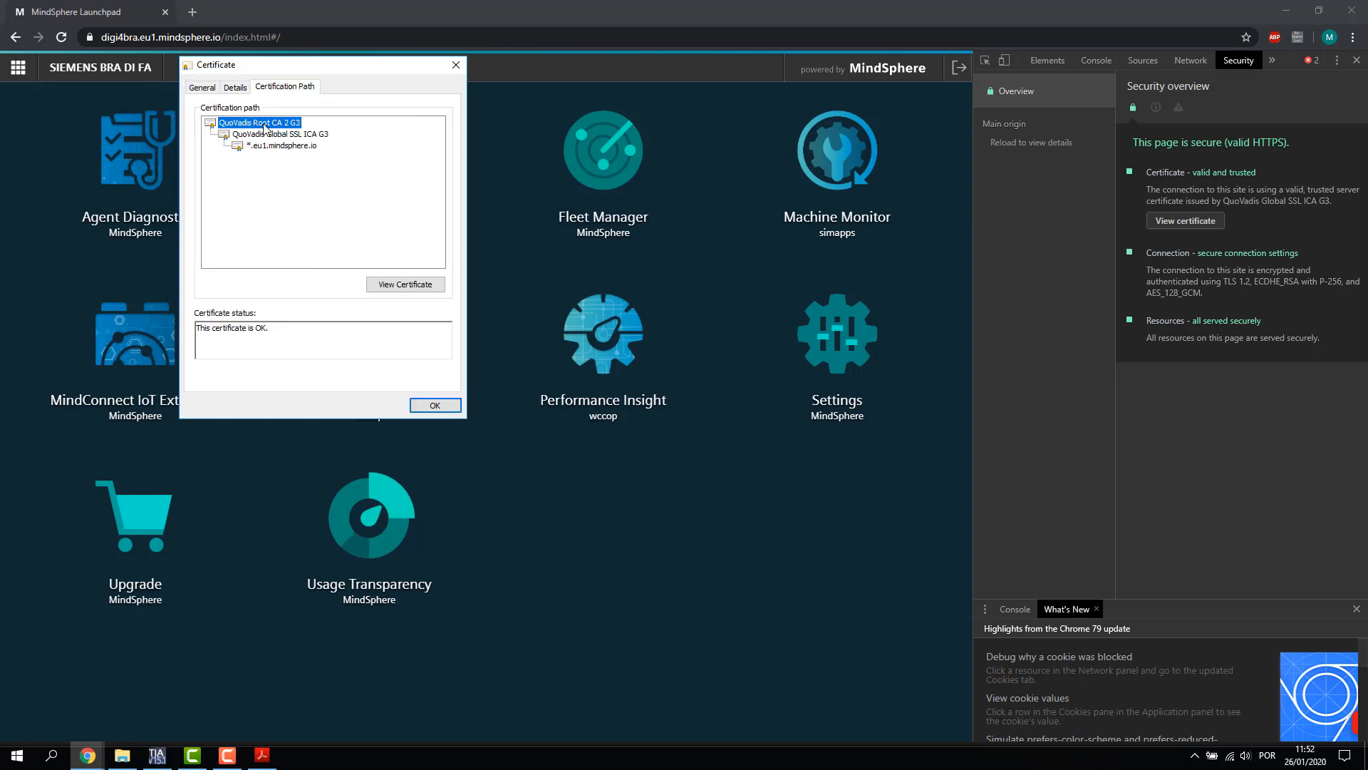
pyautogui.click(268, 134)
pyautogui.click(268, 123)
pyautogui.click(298, 135)
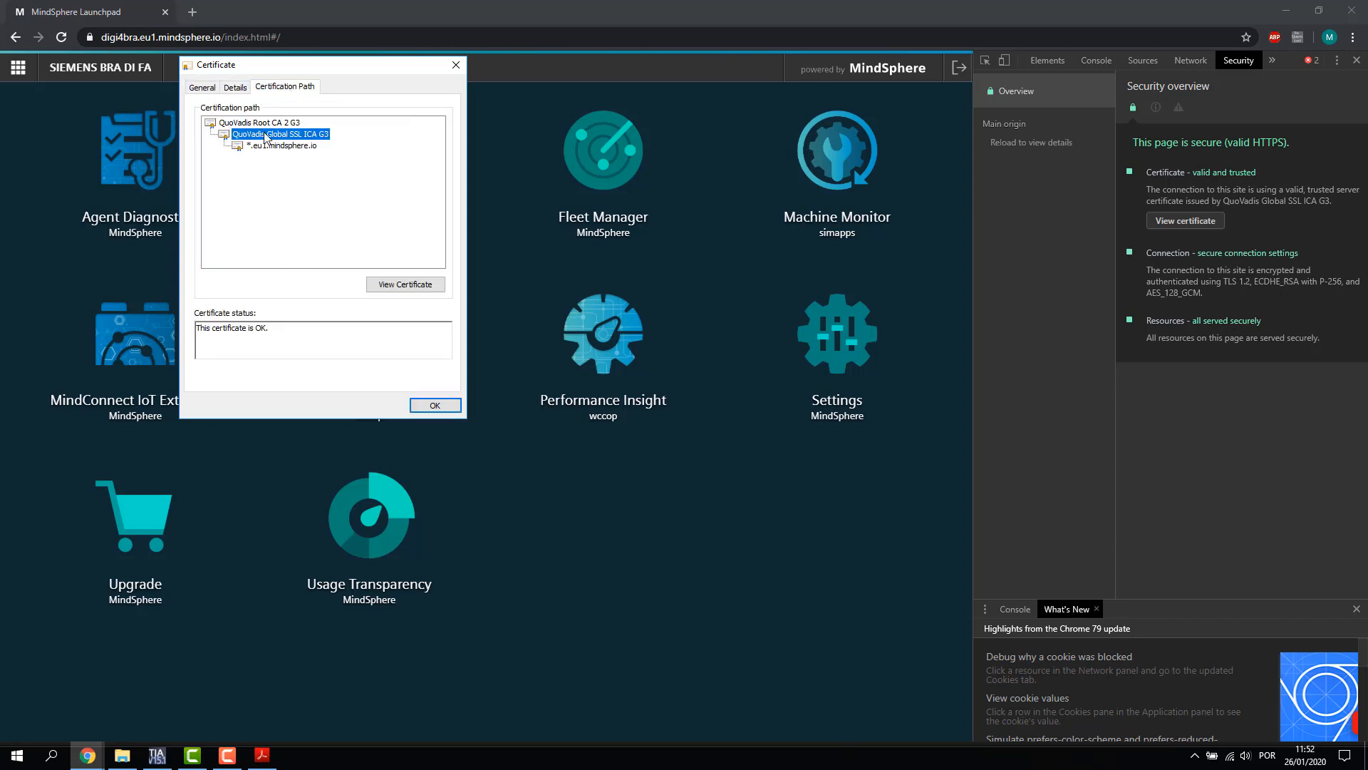
pyautogui.click(268, 122)
# Open QuoVadis Root CA 2 G3 as its own certificate and show its Details
pyautogui.click(393, 287)
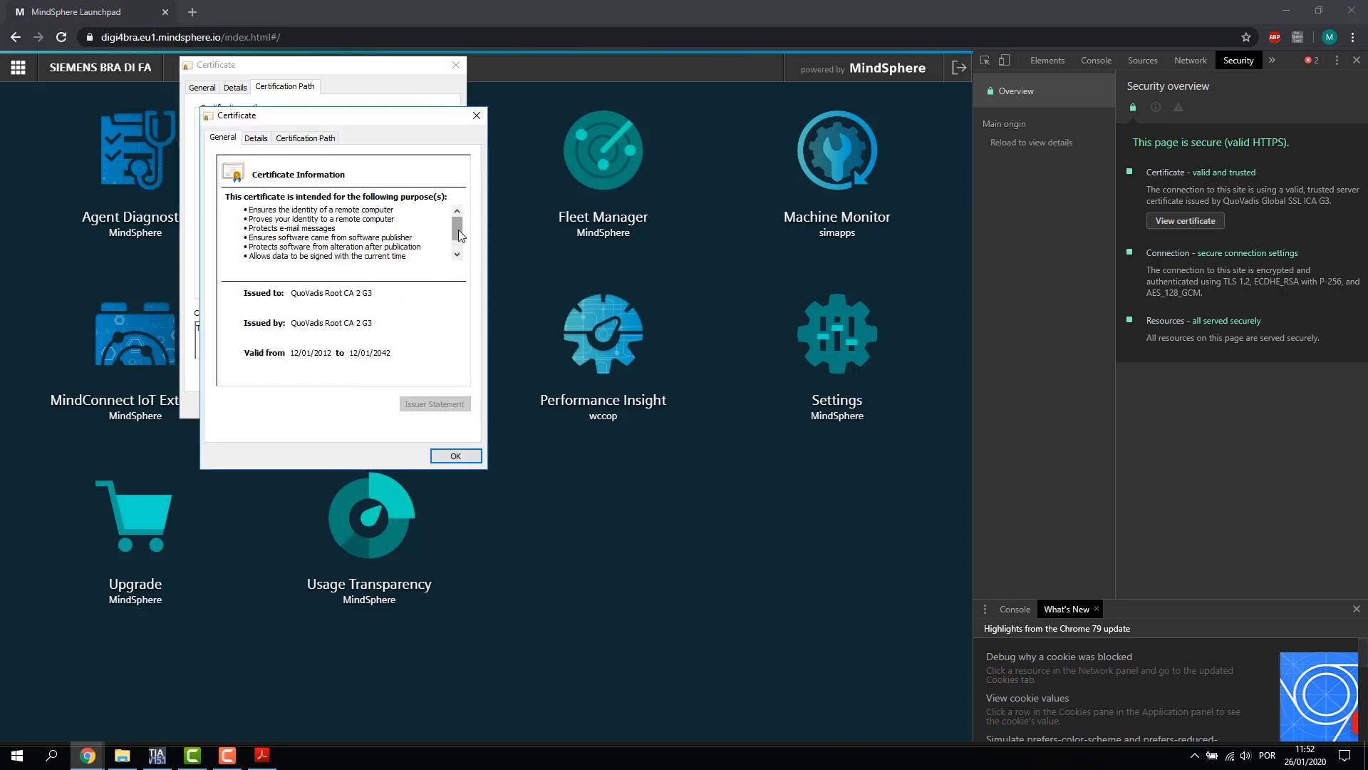
pyautogui.scroll(-3, 456, 258)
pyautogui.click(305, 138)
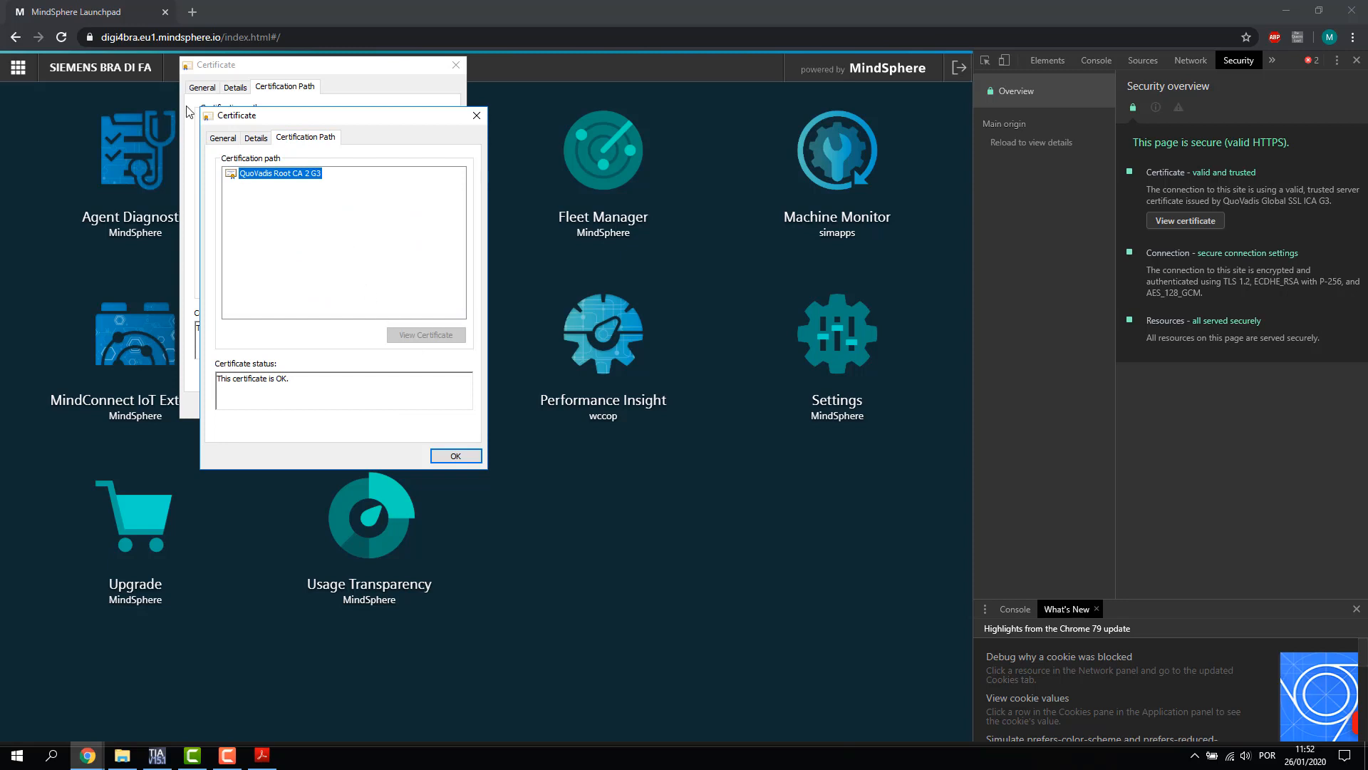
pyautogui.click(255, 139)
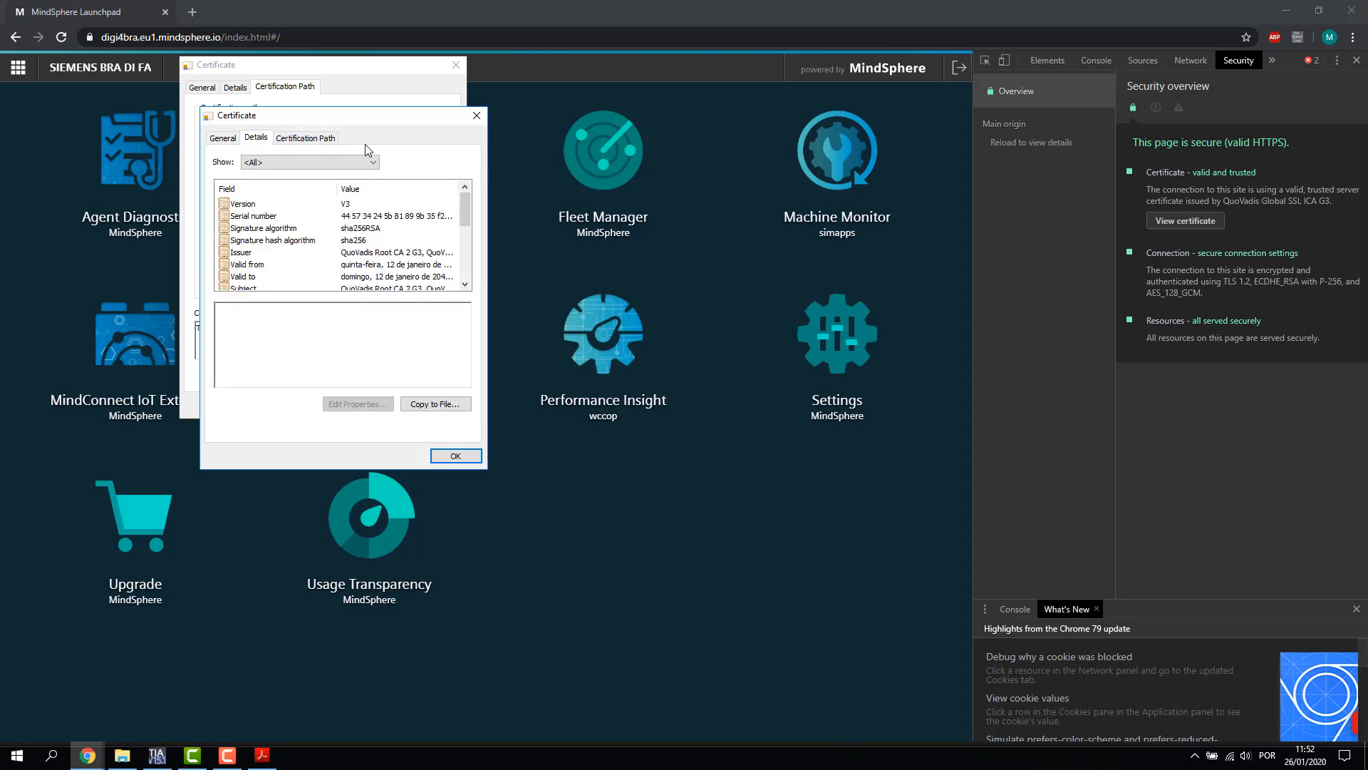
# Start exporting the root certificate in DER format and browse to the Desktop
pyautogui.click(439, 404)
pyautogui.click(440, 461)
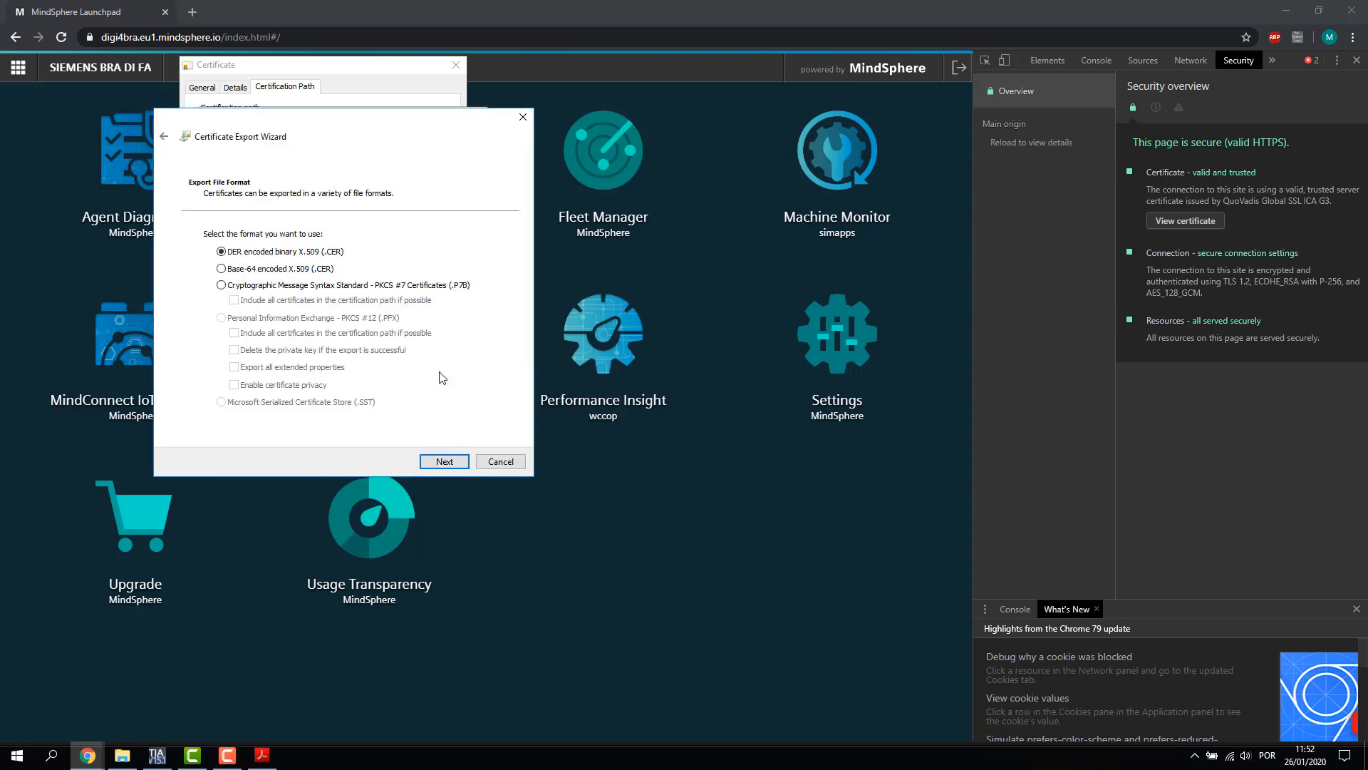
pyautogui.click(439, 460)
pyautogui.click(467, 248)
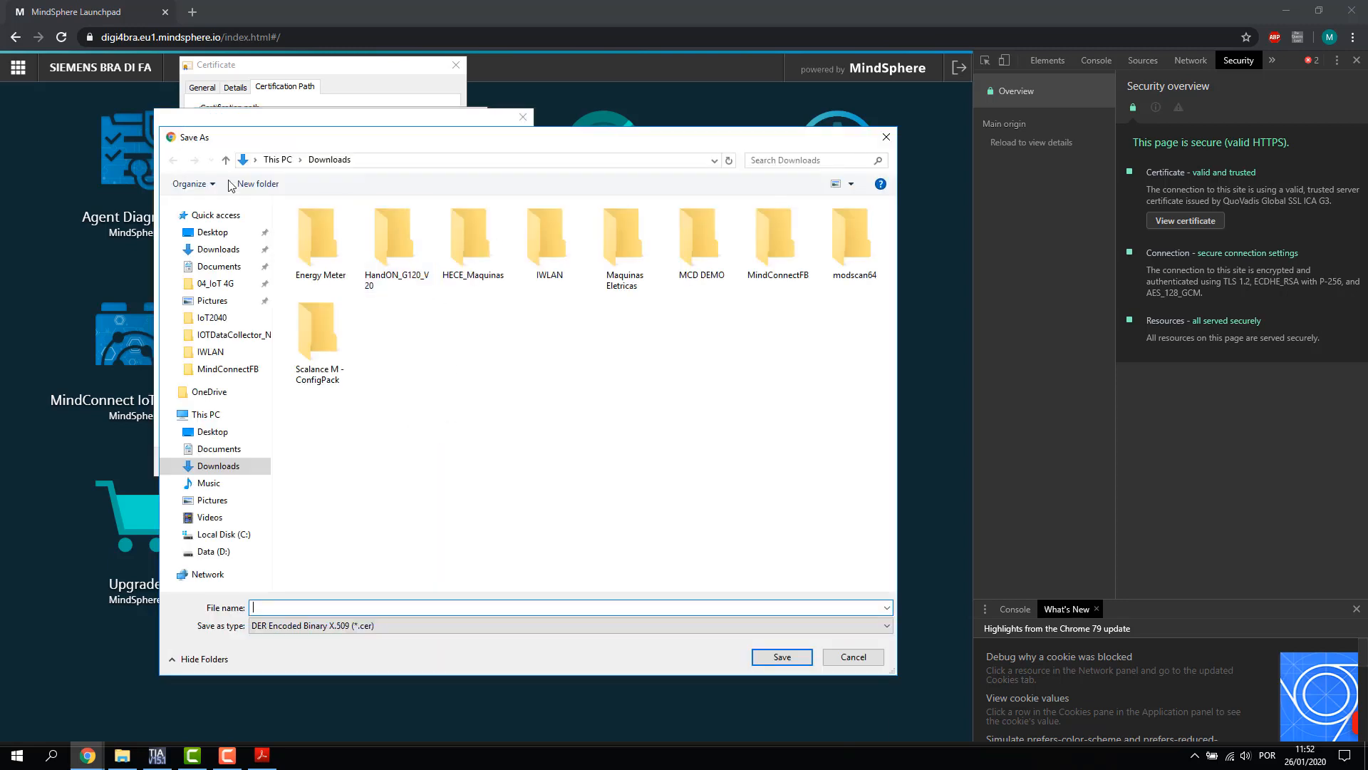
pyautogui.click(210, 251)
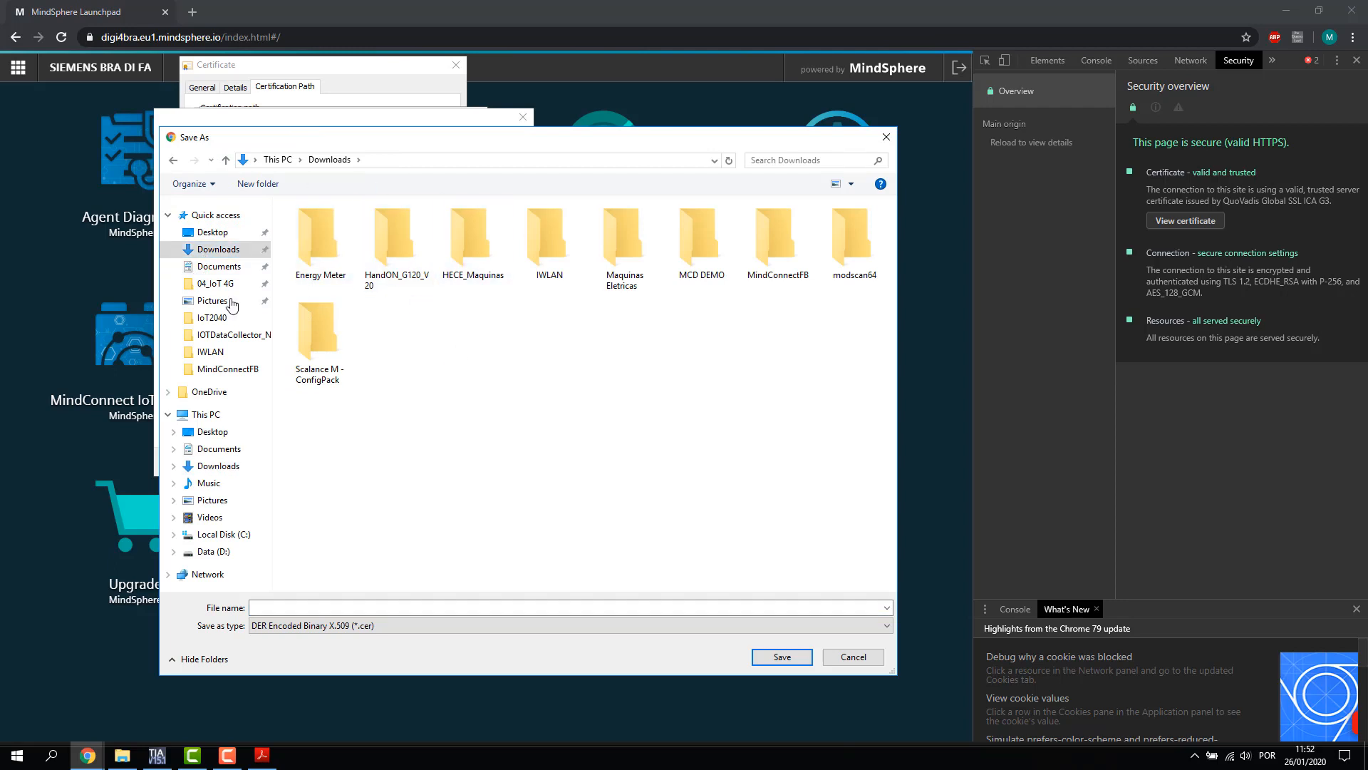
pyautogui.click(212, 233)
# Create a Certificados folder on the Desktop and select it
pyautogui.rightClick(457, 302)
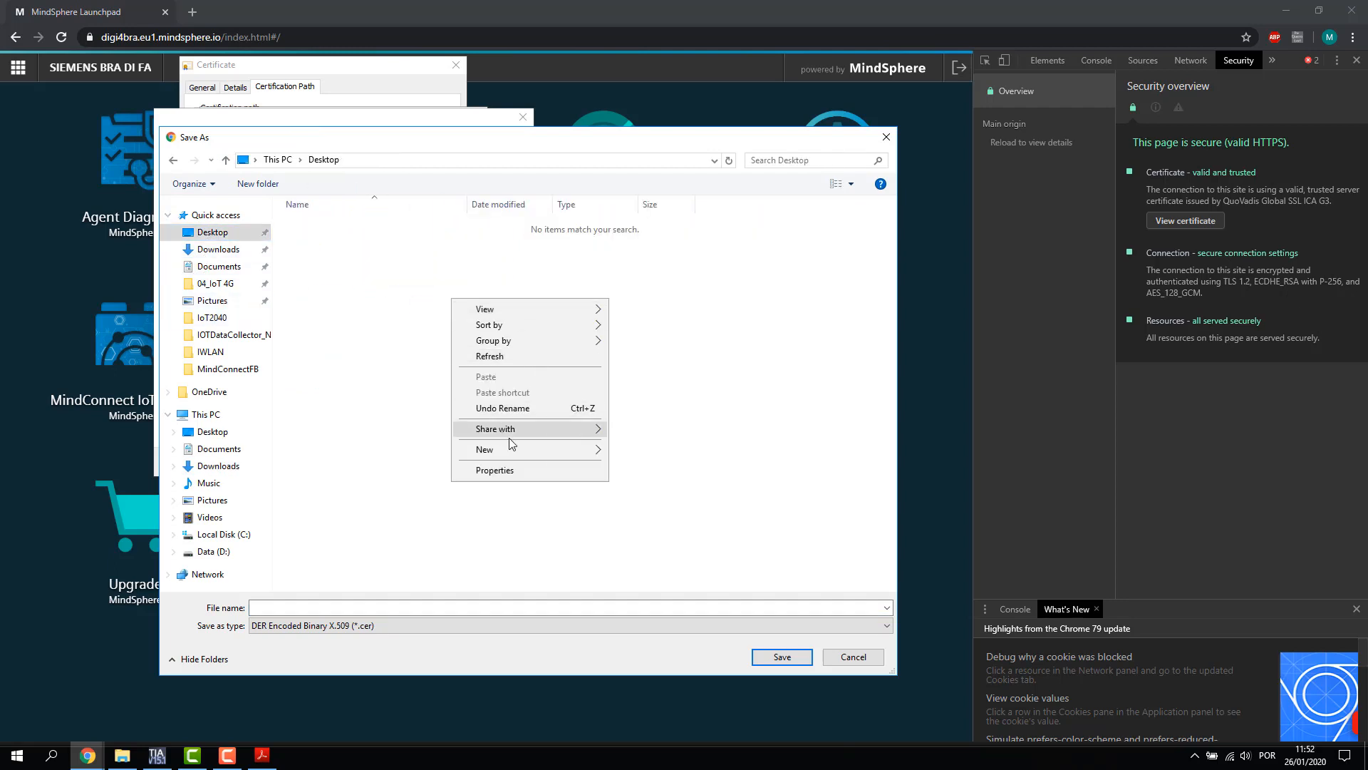
pyautogui.moveTo(517, 450)
pyautogui.click(649, 453)
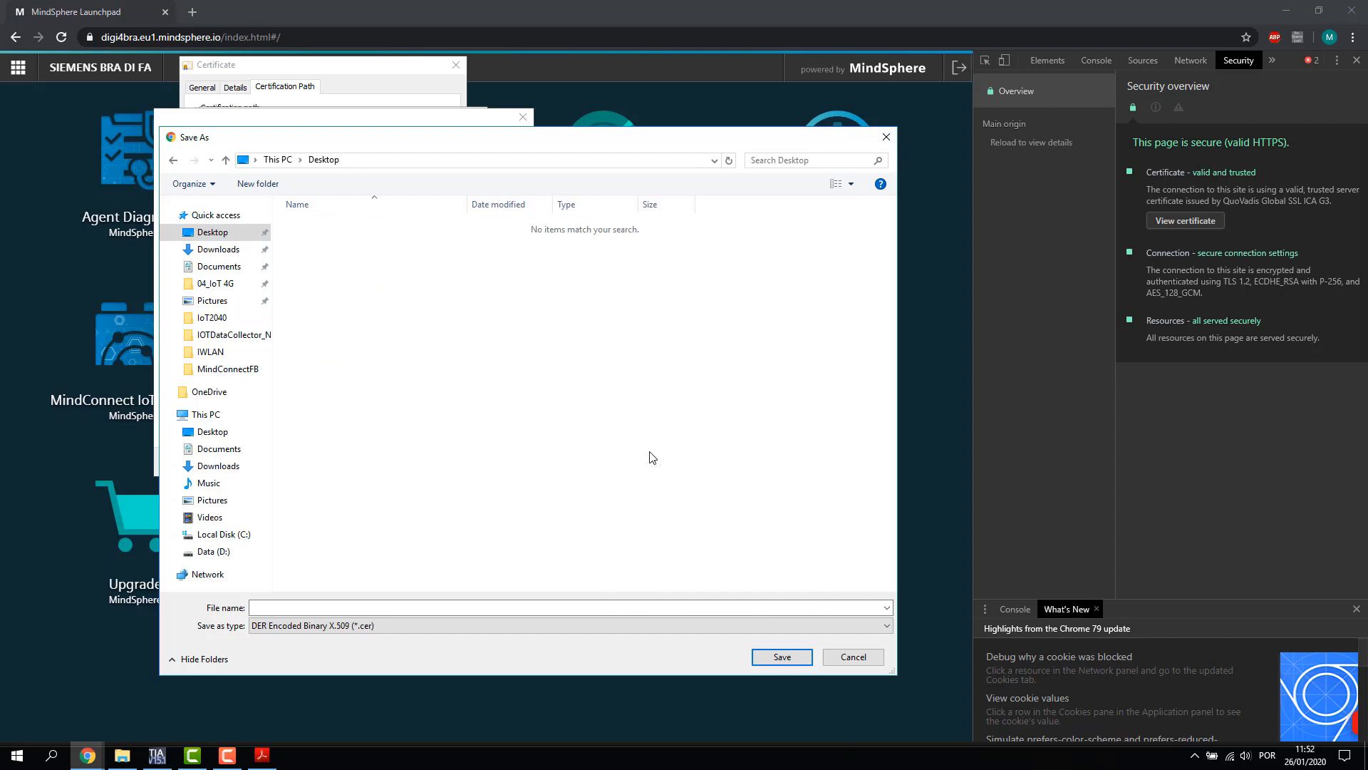
pyautogui.write('Certificados')
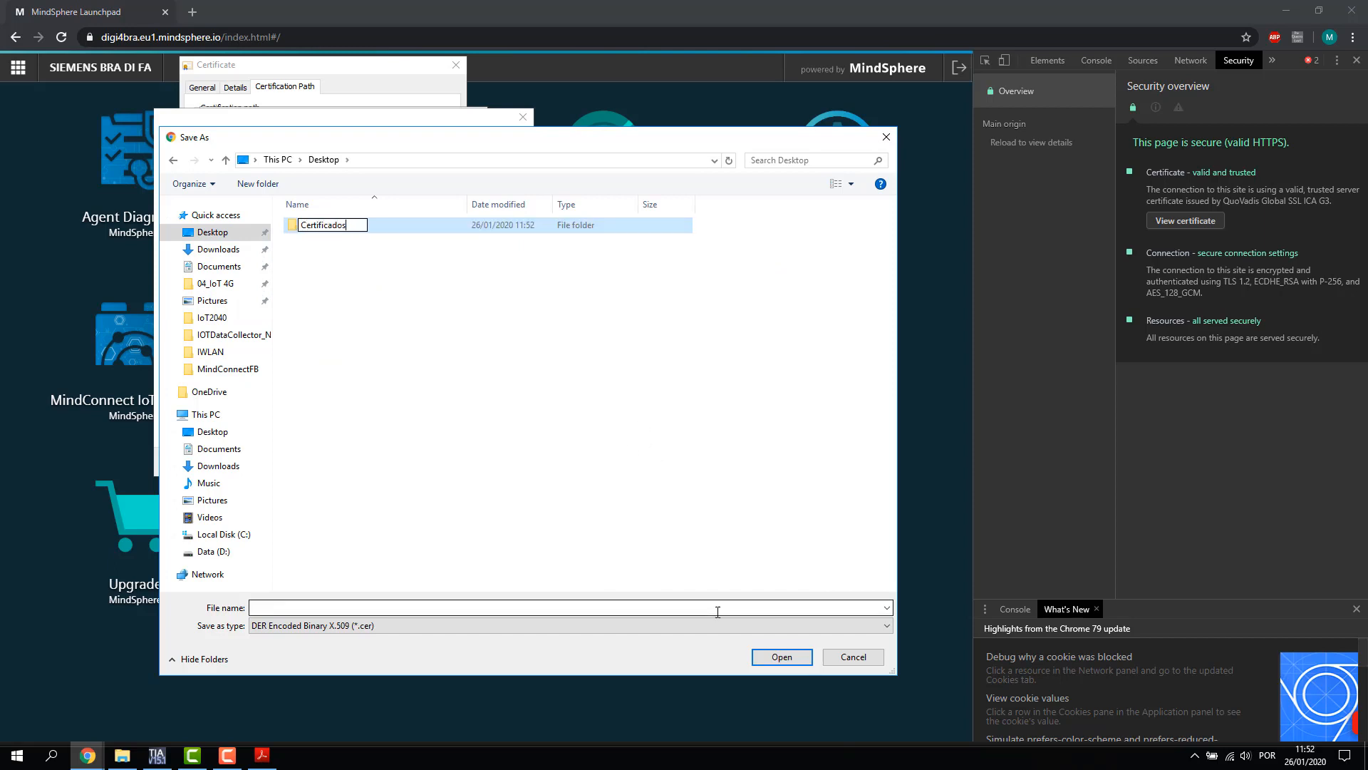
pyautogui.press('Return')
pyautogui.click(588, 387)
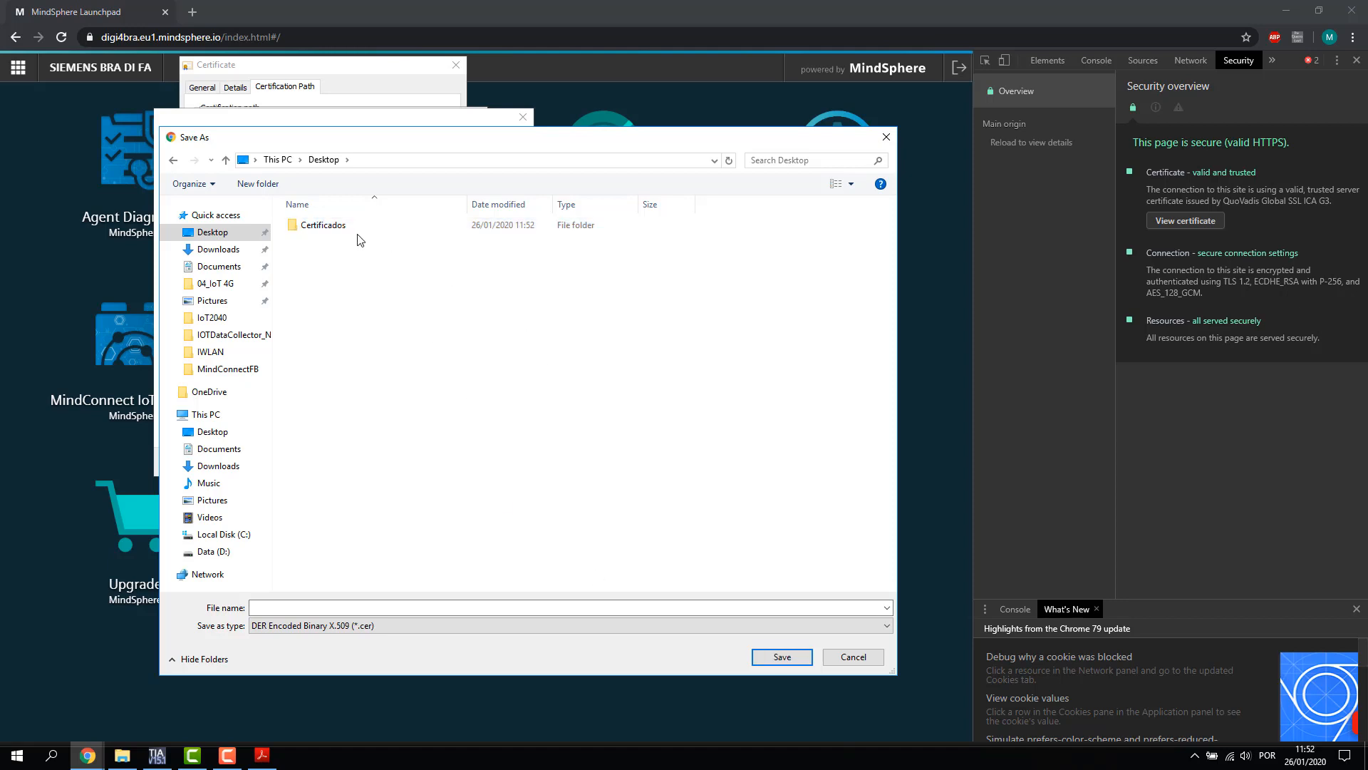
pyautogui.click(337, 227)
# Save the root certificate as c1_mindsphere.cer and finish the export
pyautogui.click(280, 608)
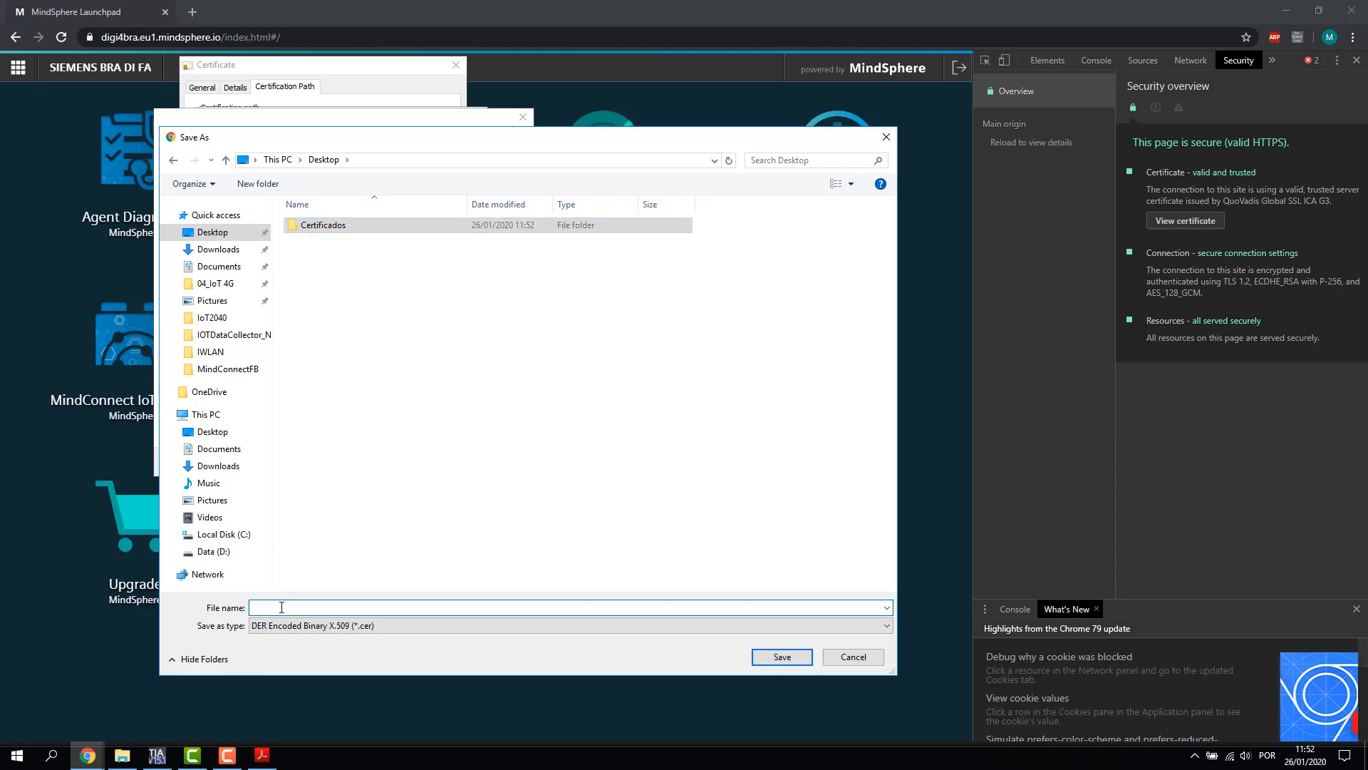
pyautogui.write('c1_mindsphere')
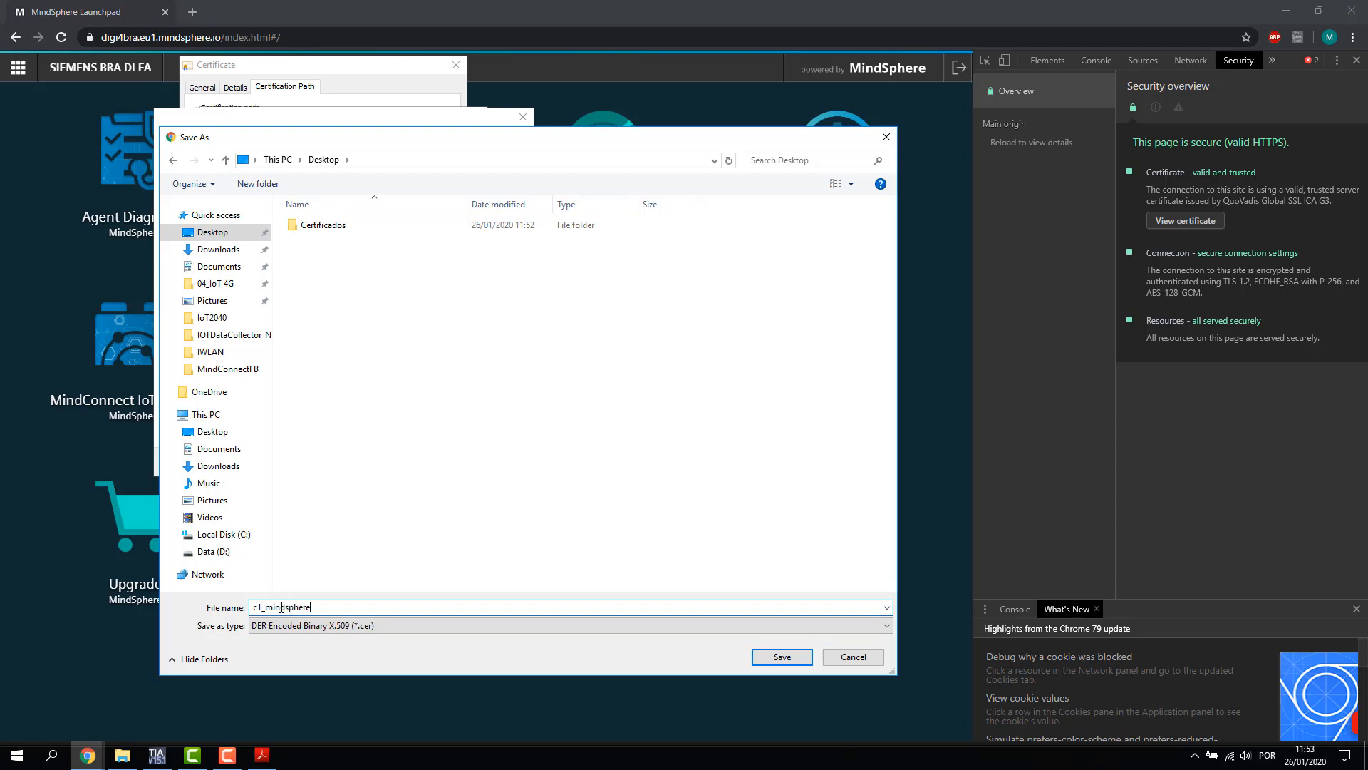
pyautogui.click(788, 660)
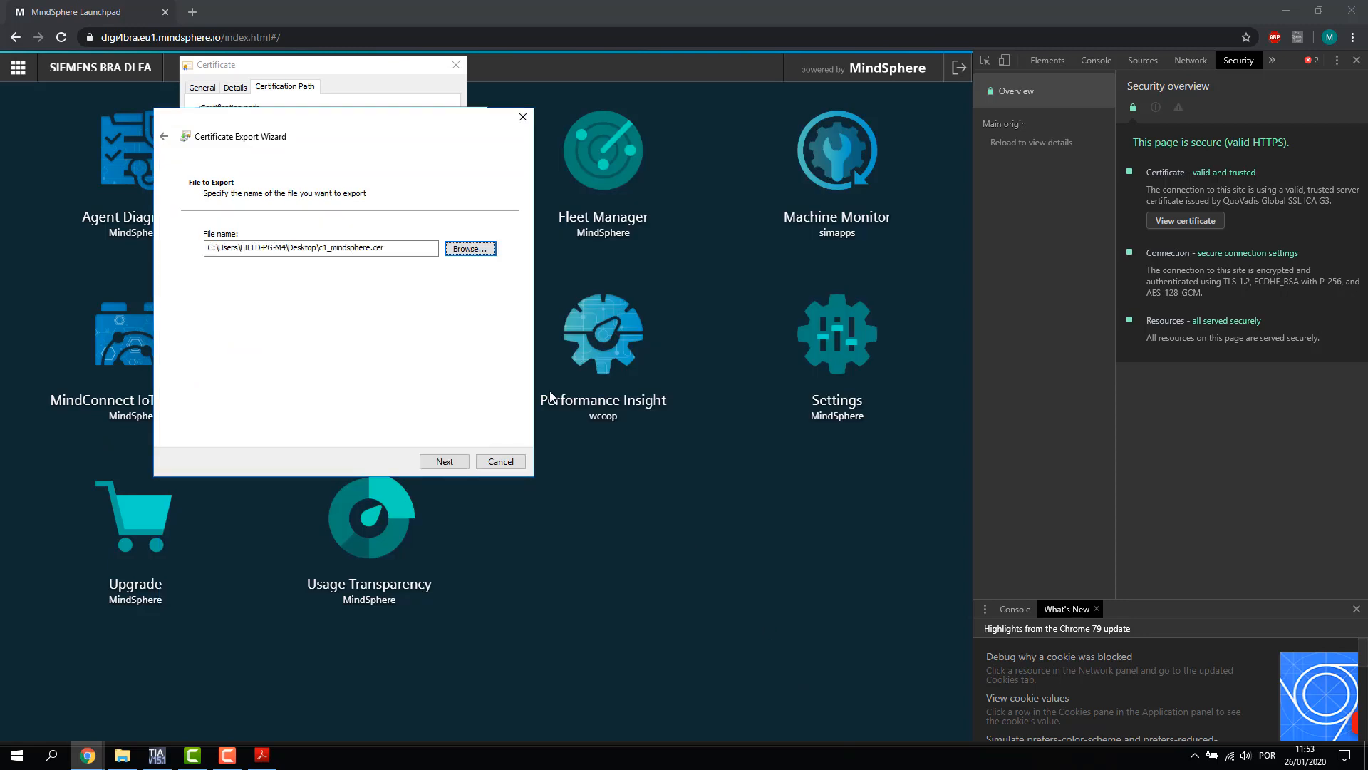
pyautogui.click(443, 461)
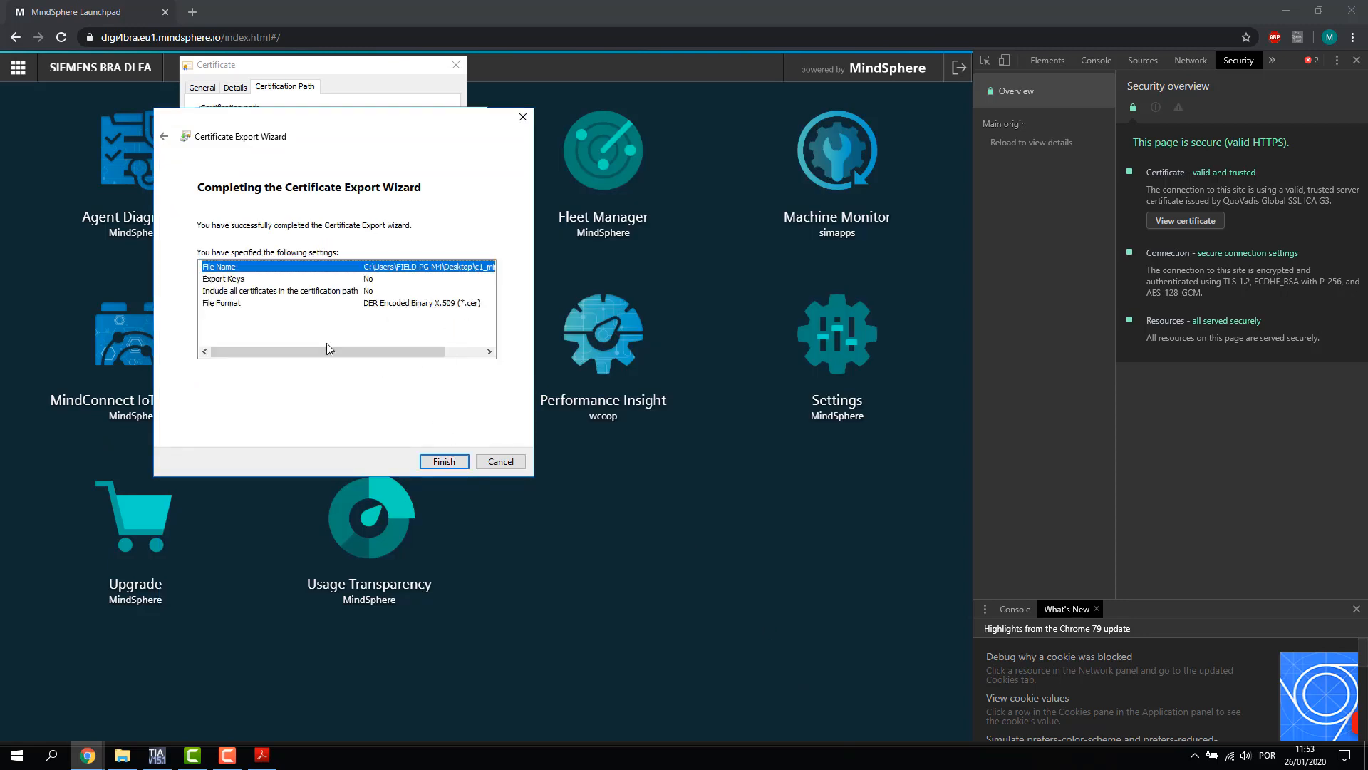
pyautogui.click(443, 461)
pyautogui.click(706, 420)
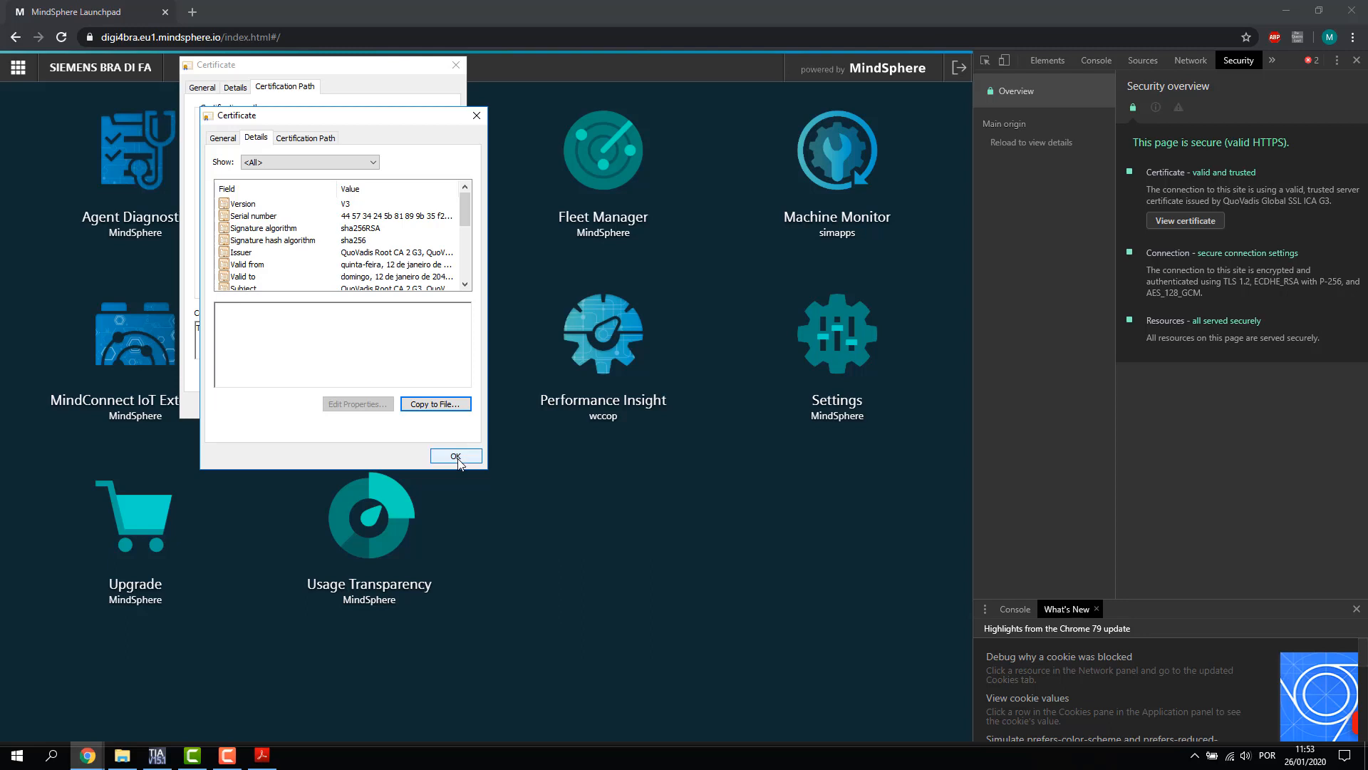
# Open the QuoVadis Global SSL ICA G3 intermediate certificate and show its Details
pyautogui.click(456, 458)
pyautogui.click(276, 124)
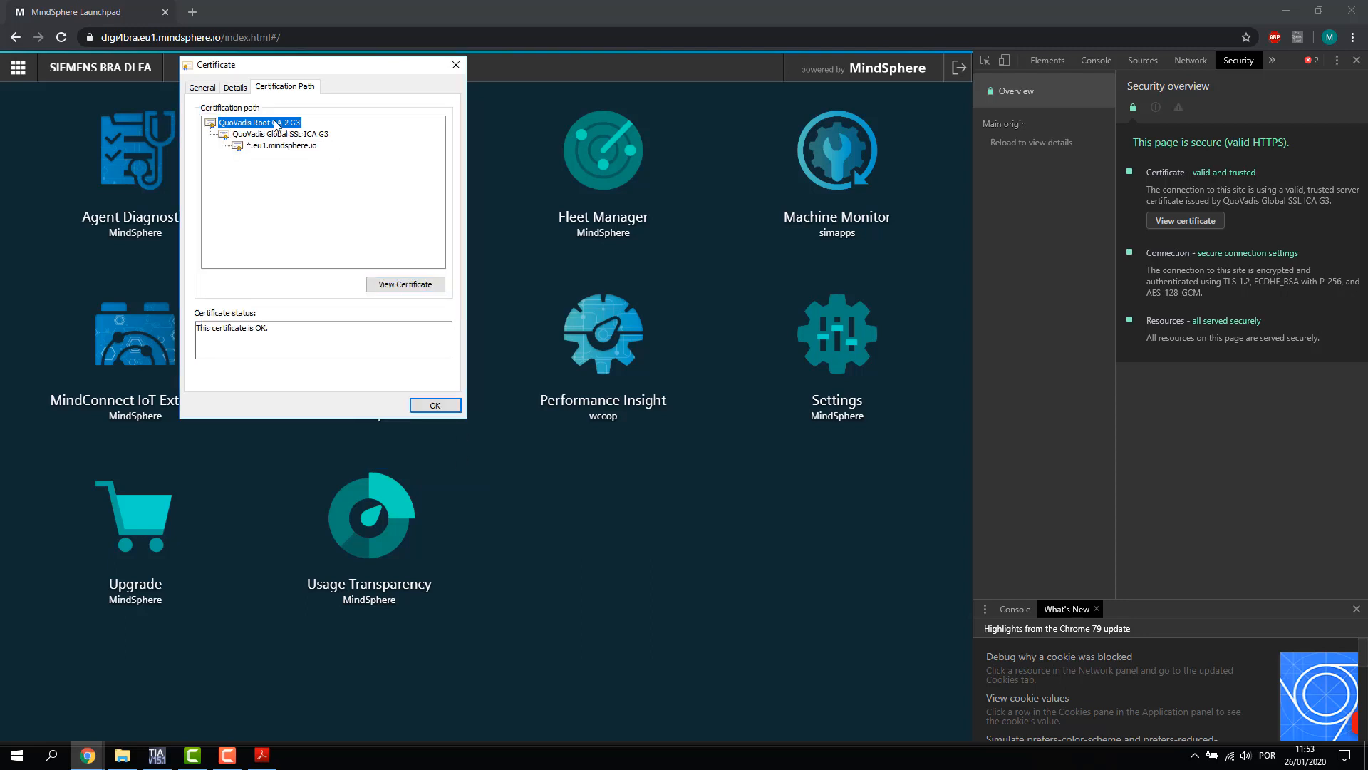
pyautogui.click(305, 135)
pyautogui.click(404, 284)
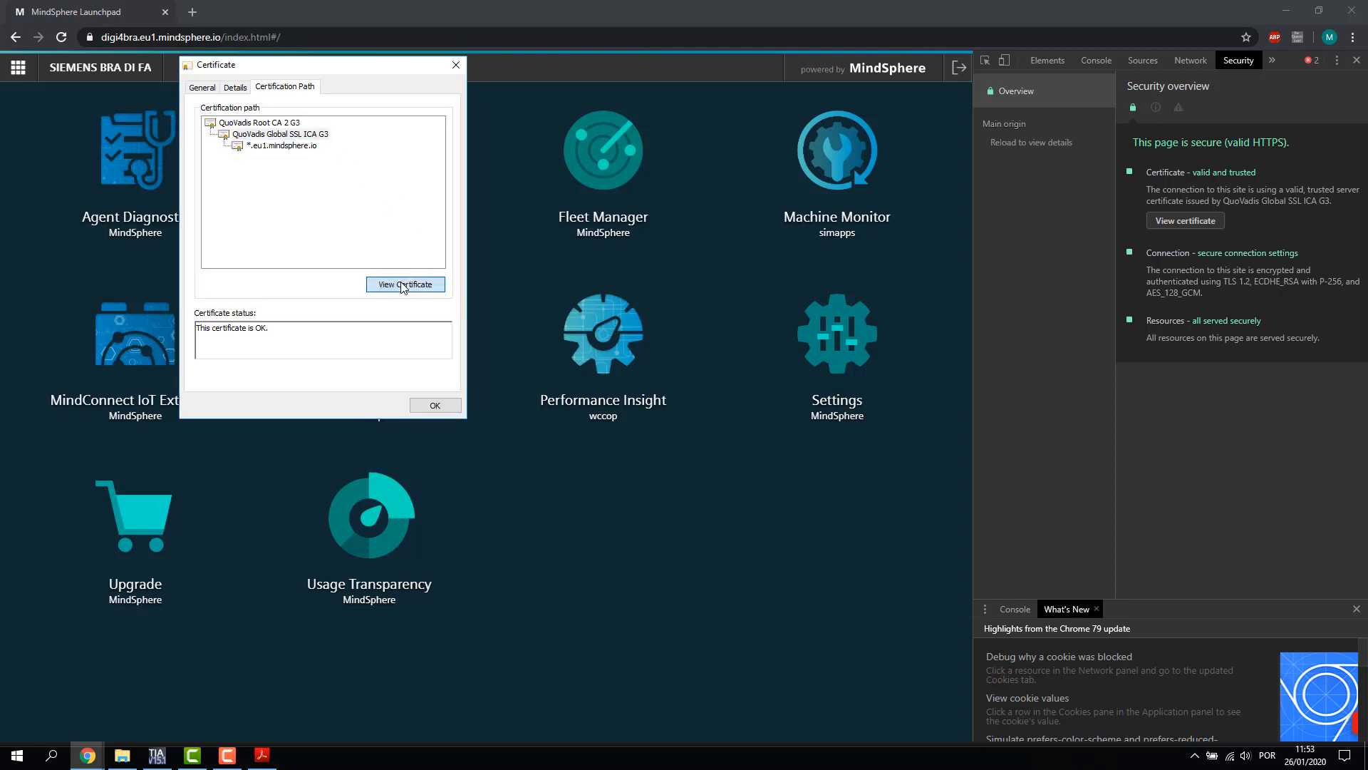
pyautogui.click(284, 140)
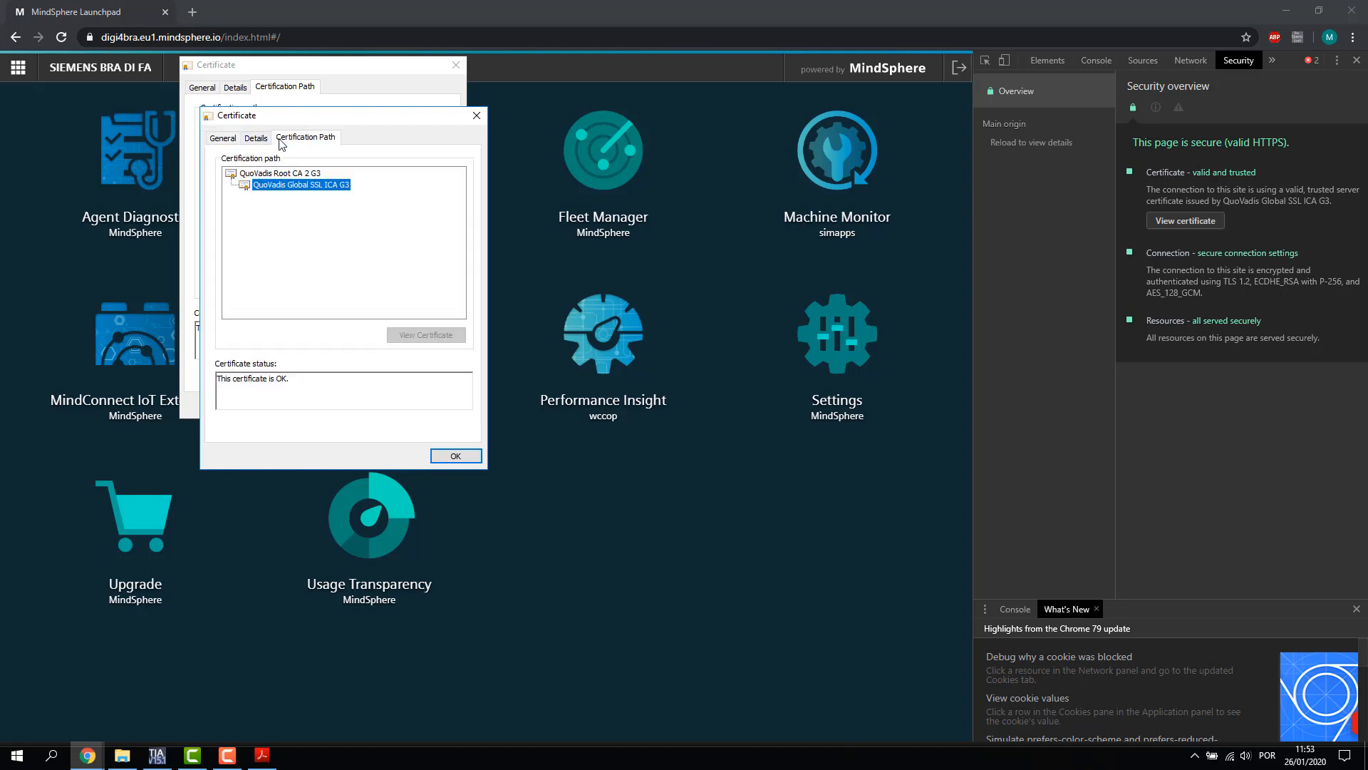
pyautogui.click(255, 138)
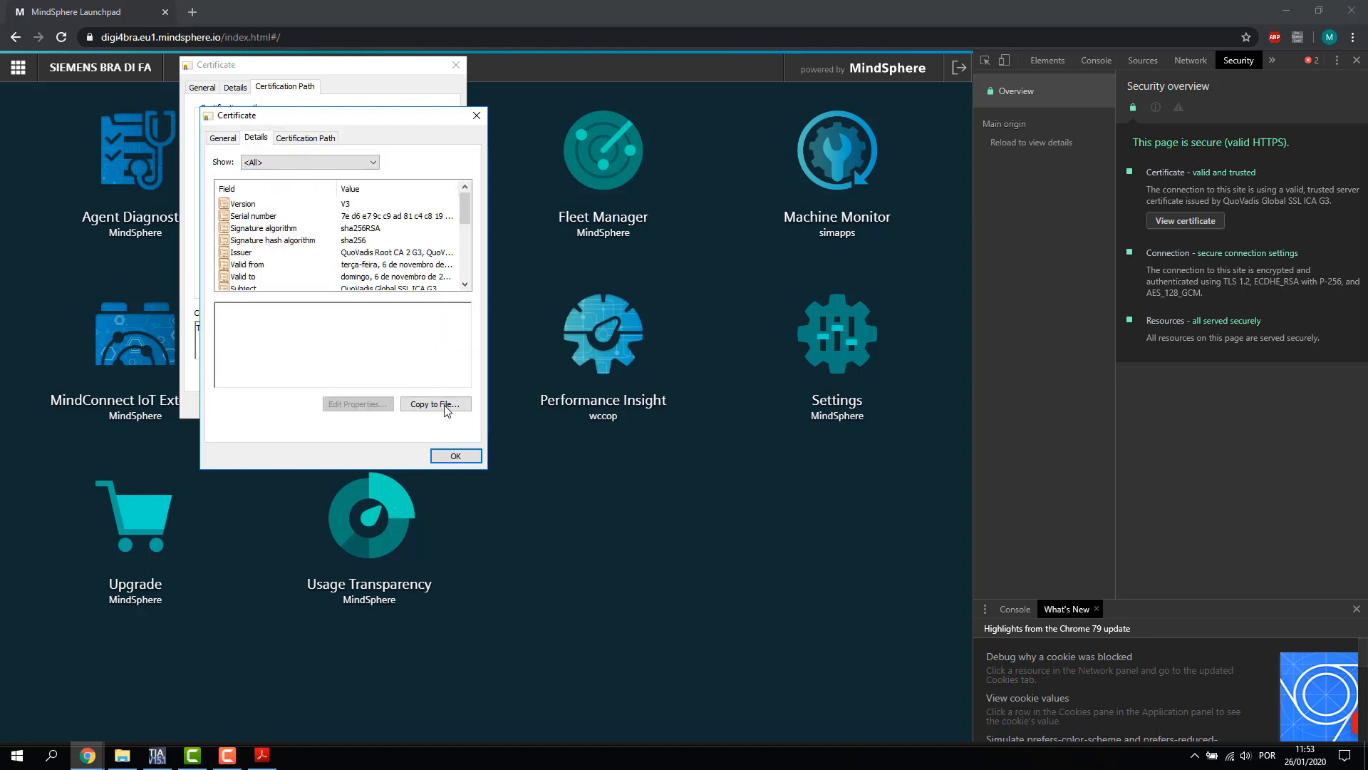
# Export the intermediate certificate in DER format, browsing to the Certificados folder
pyautogui.click(436, 404)
pyautogui.click(439, 461)
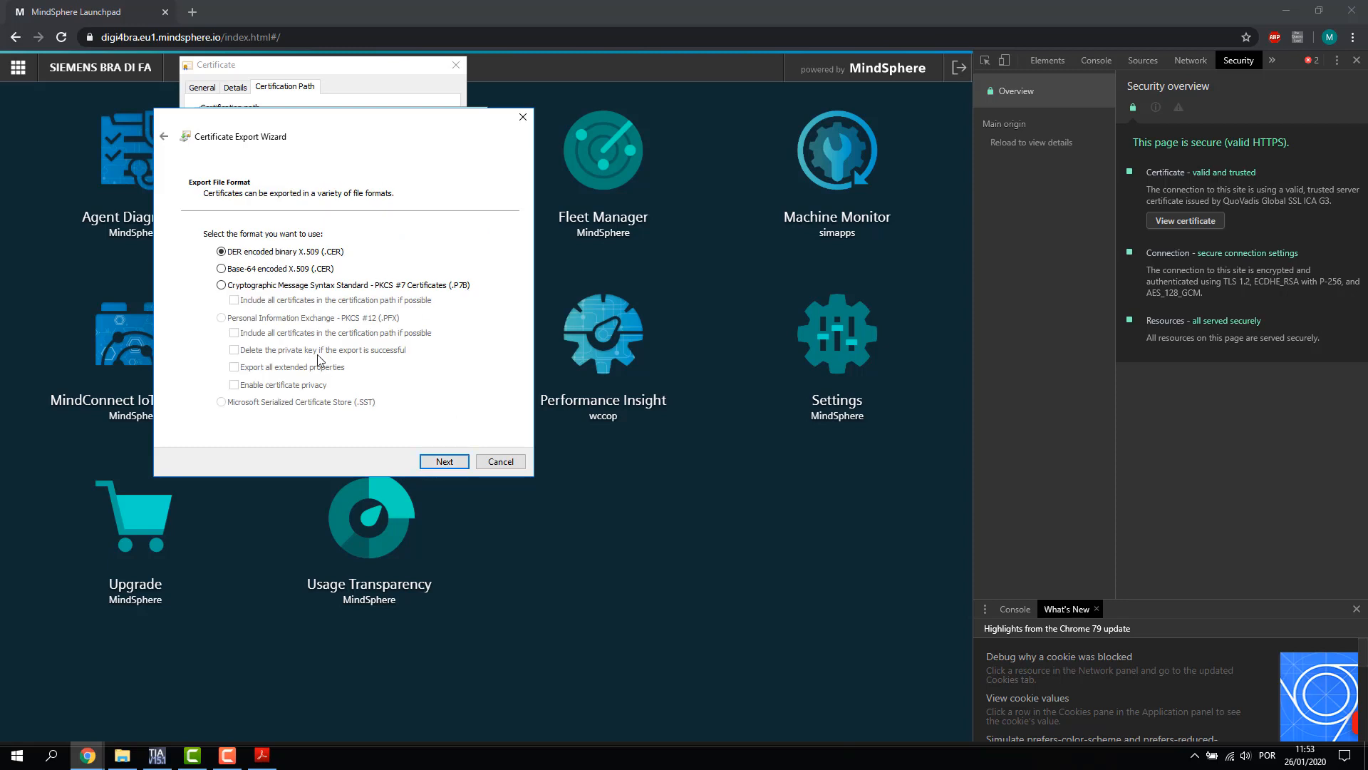
pyautogui.click(441, 462)
pyautogui.click(469, 248)
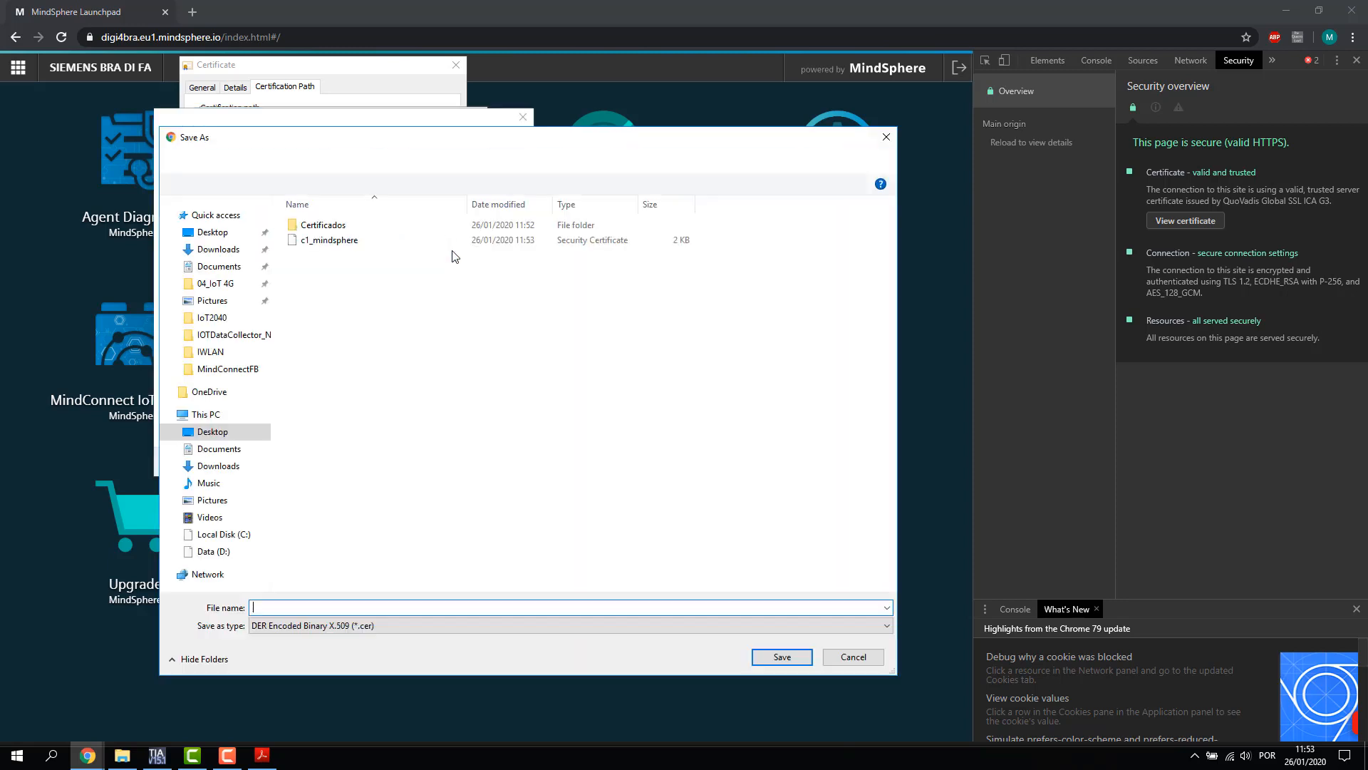
pyautogui.click(329, 227)
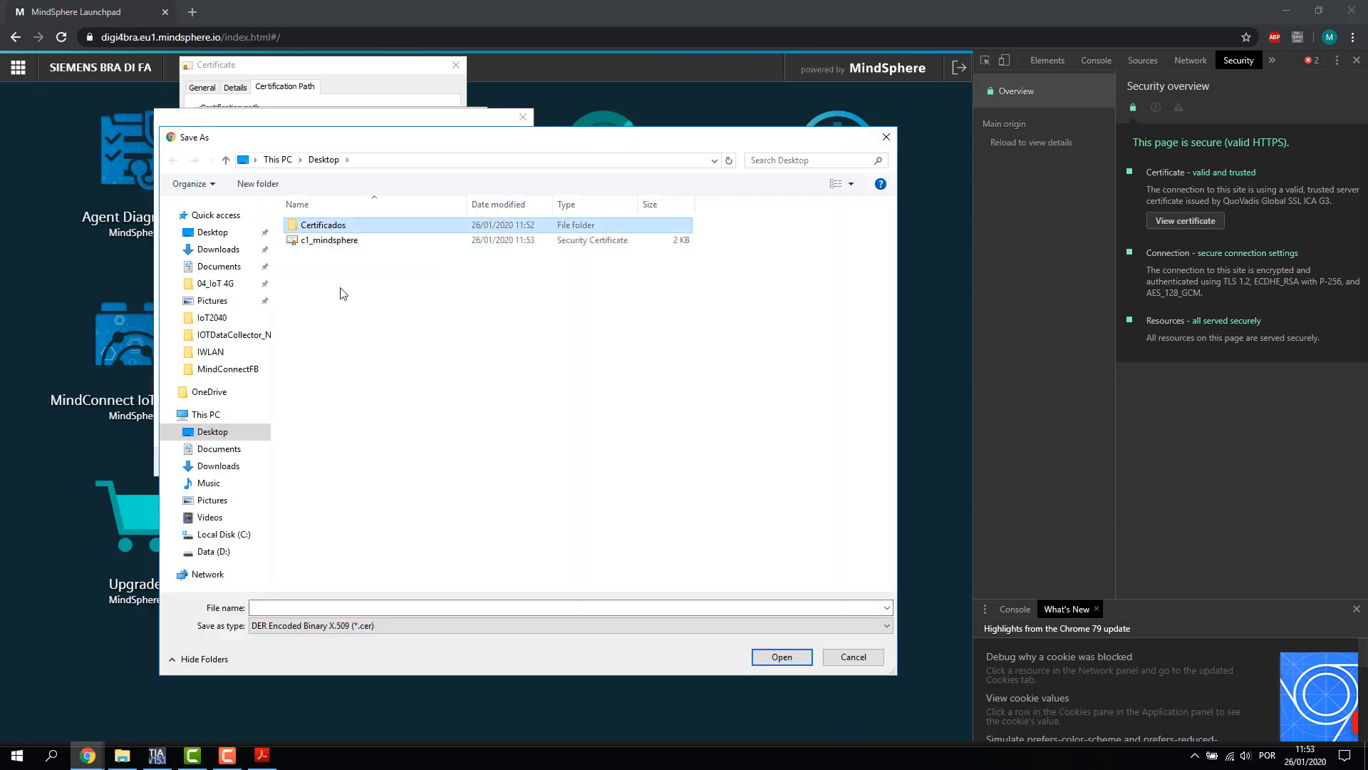
pyautogui.click(329, 242)
# Save the intermediate certificate as c2_mindsphere.cer and finish the export
pyautogui.doubleClick(262, 604)
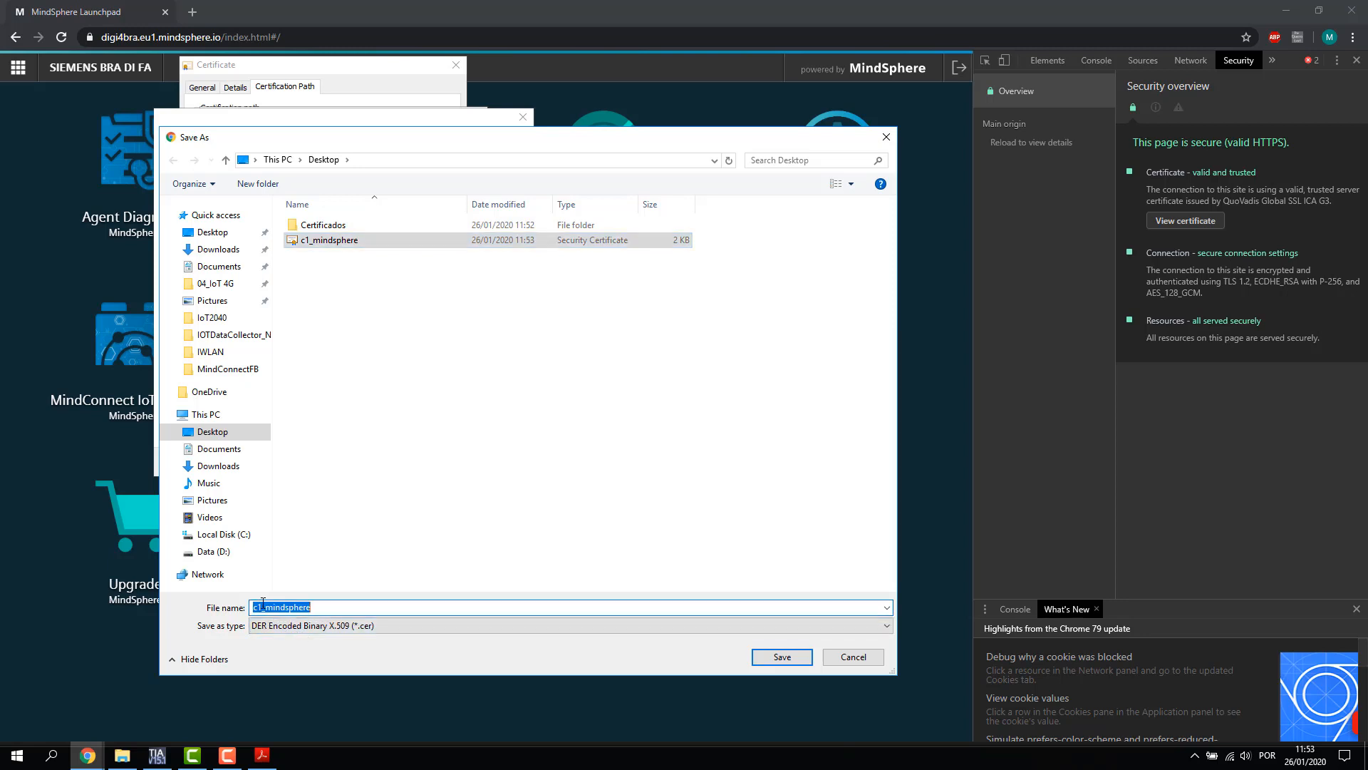
pyautogui.click(333, 611)
pyautogui.press('BackSpace')
pyautogui.write('2')
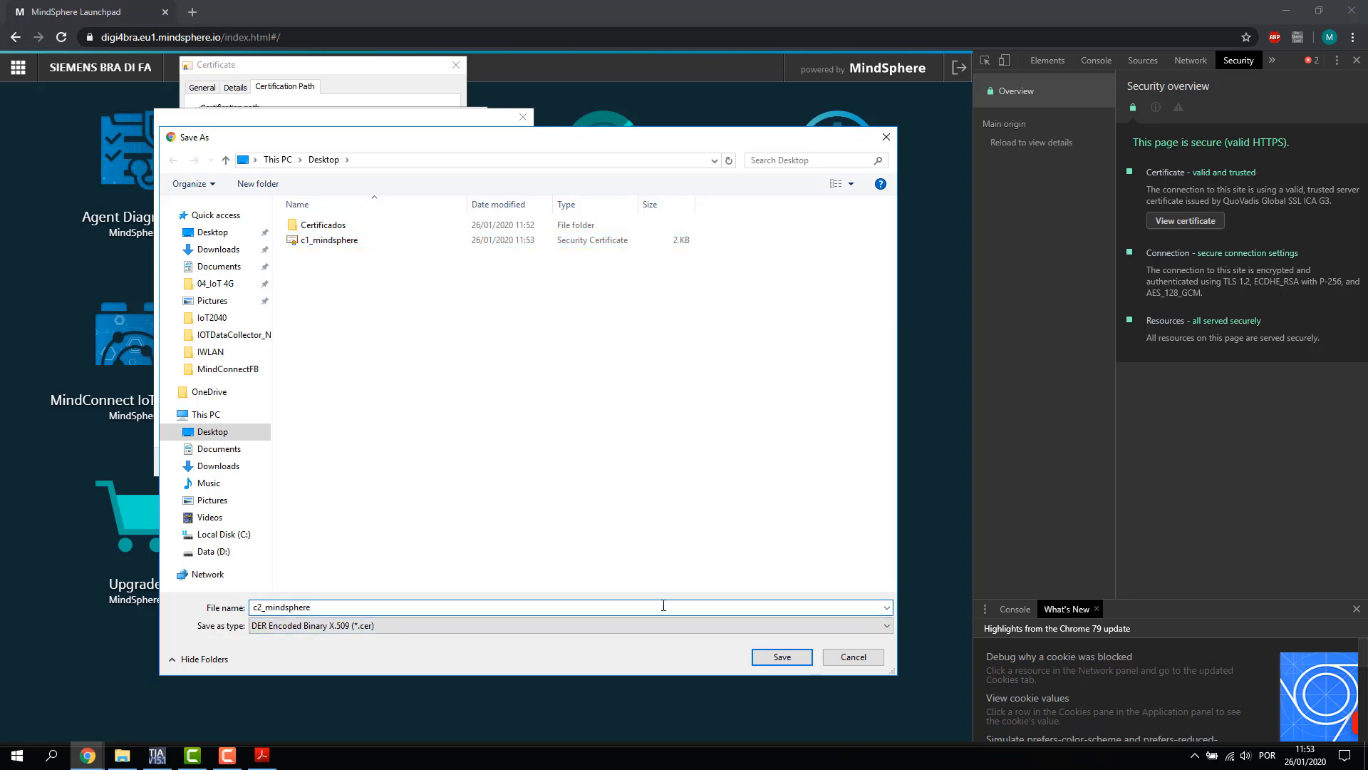
pyautogui.click(795, 659)
pyautogui.click(450, 460)
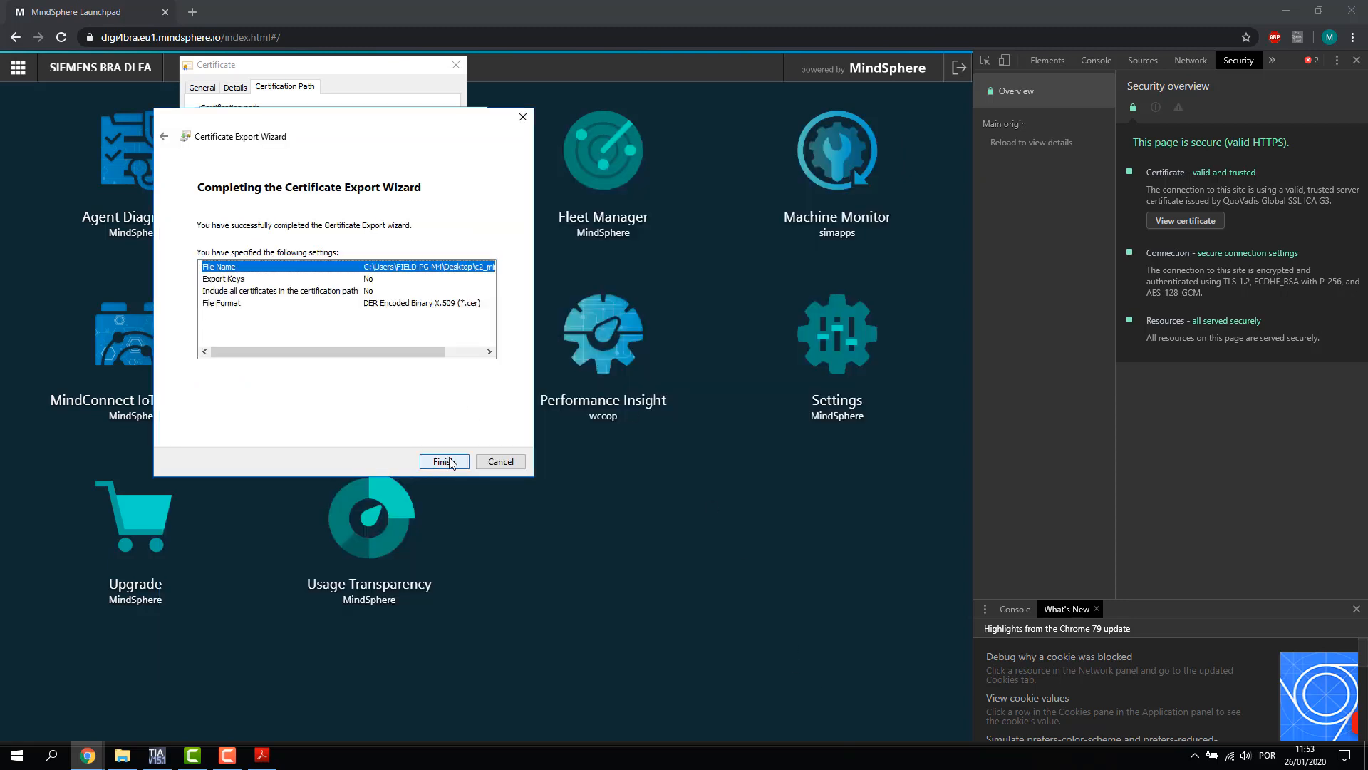
pyautogui.click(444, 461)
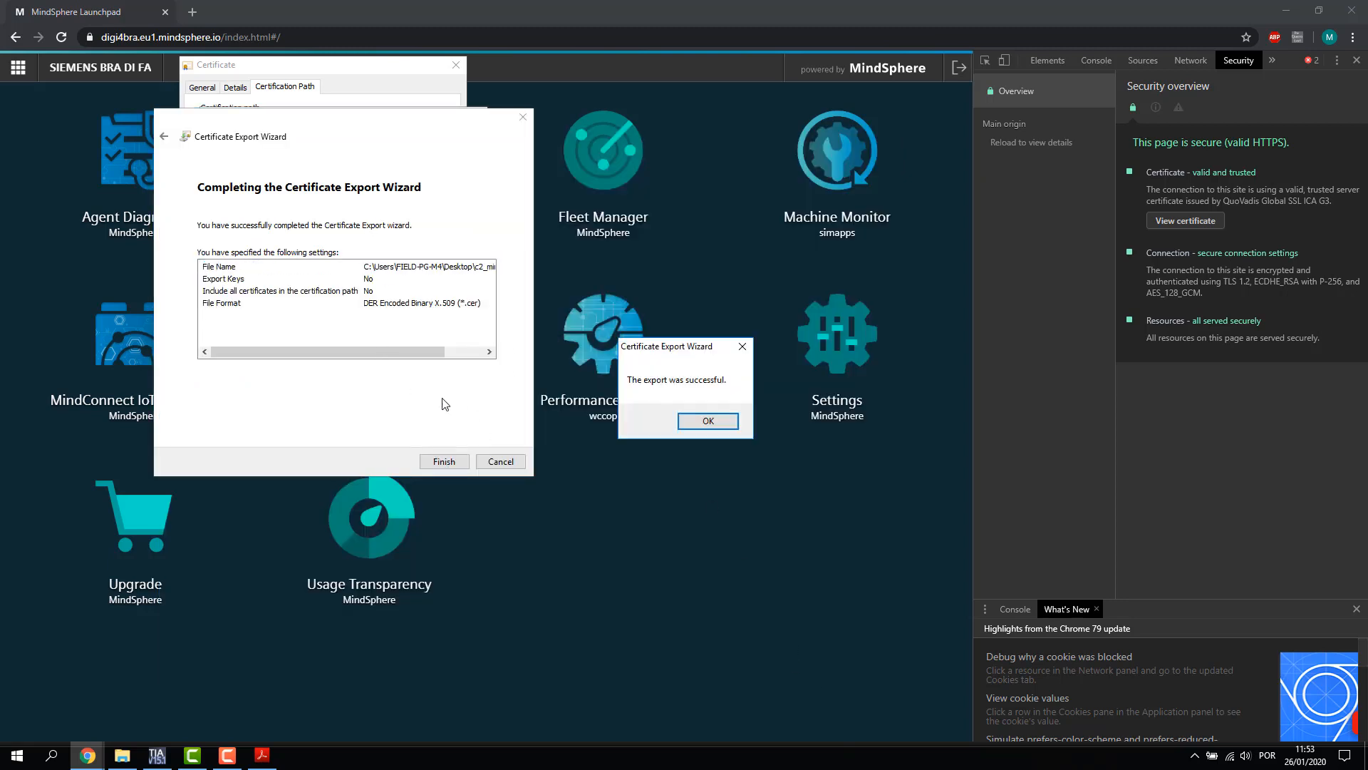
pyautogui.click(700, 422)
# Close the certificate windows and the browser developer tools
pyautogui.click(453, 456)
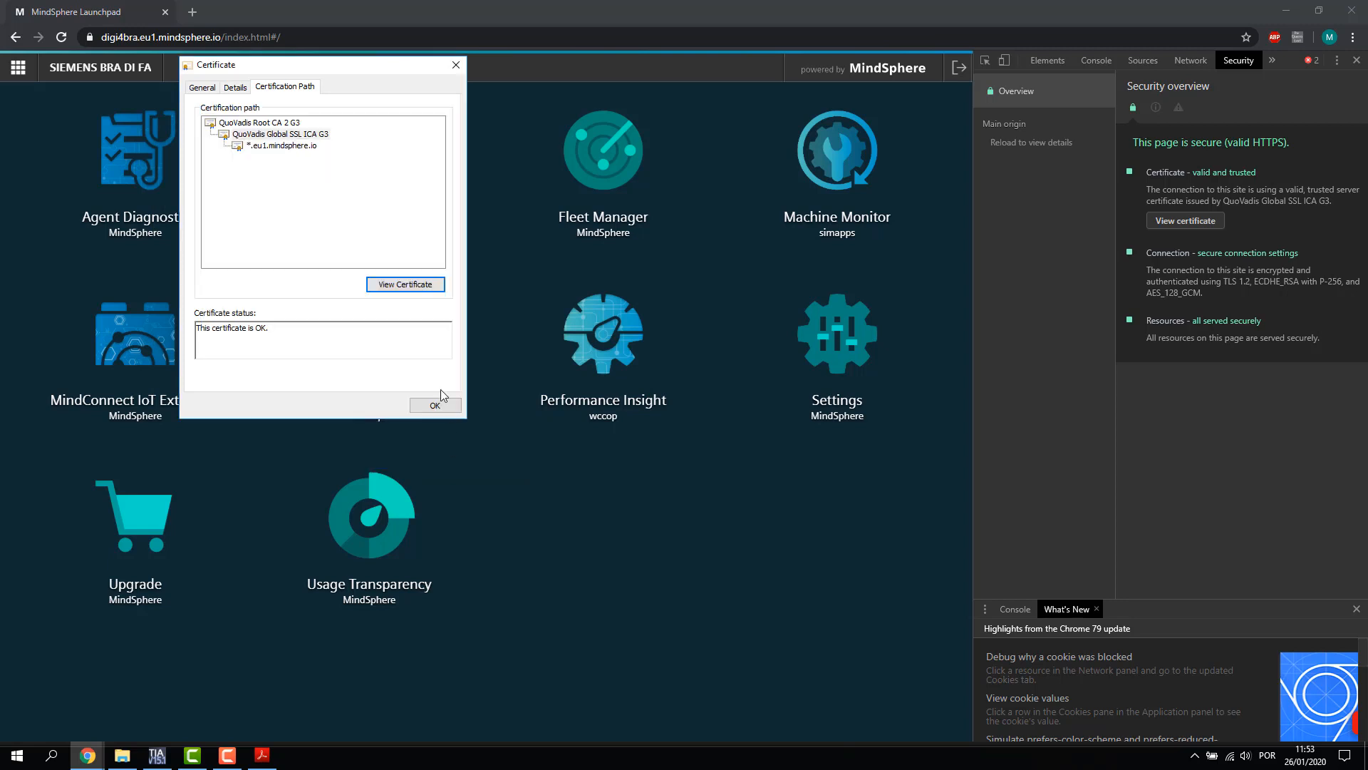
pyautogui.click(434, 404)
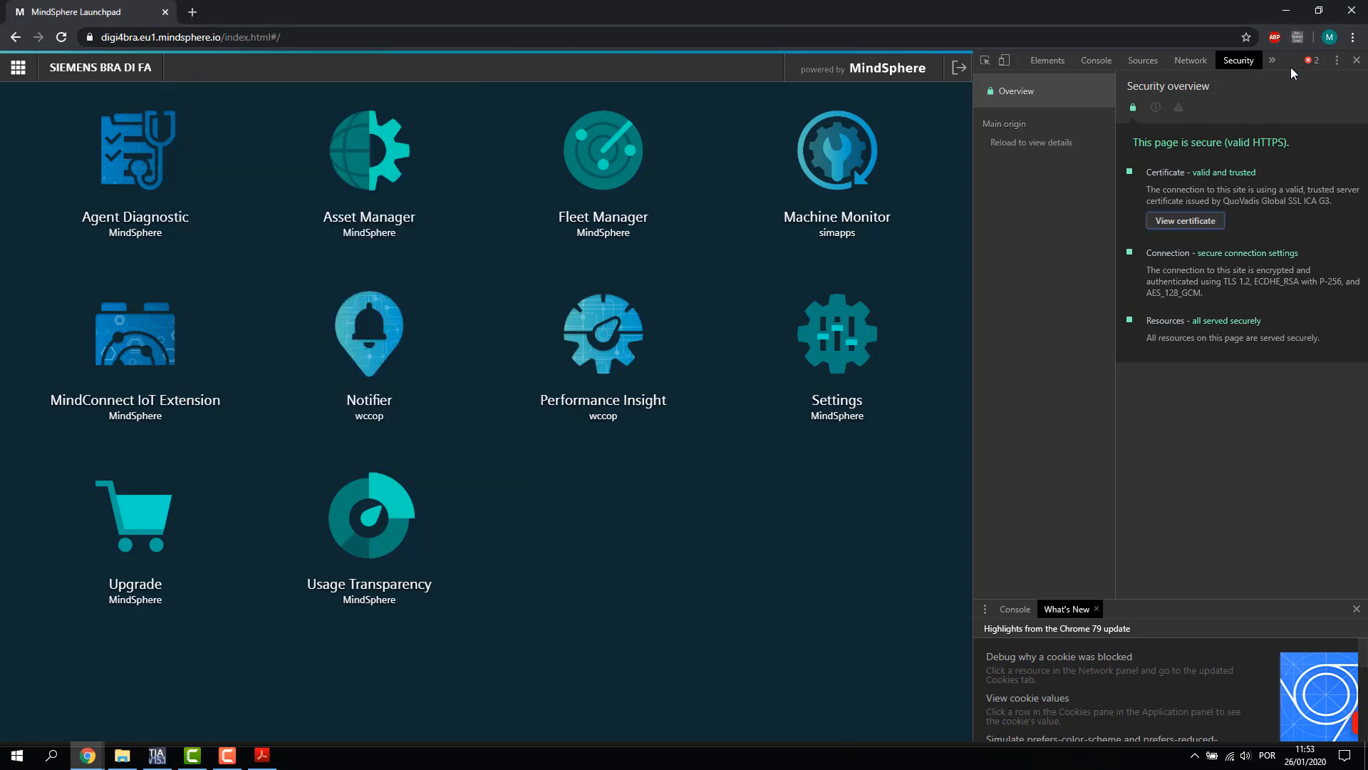
pyautogui.click(1357, 61)
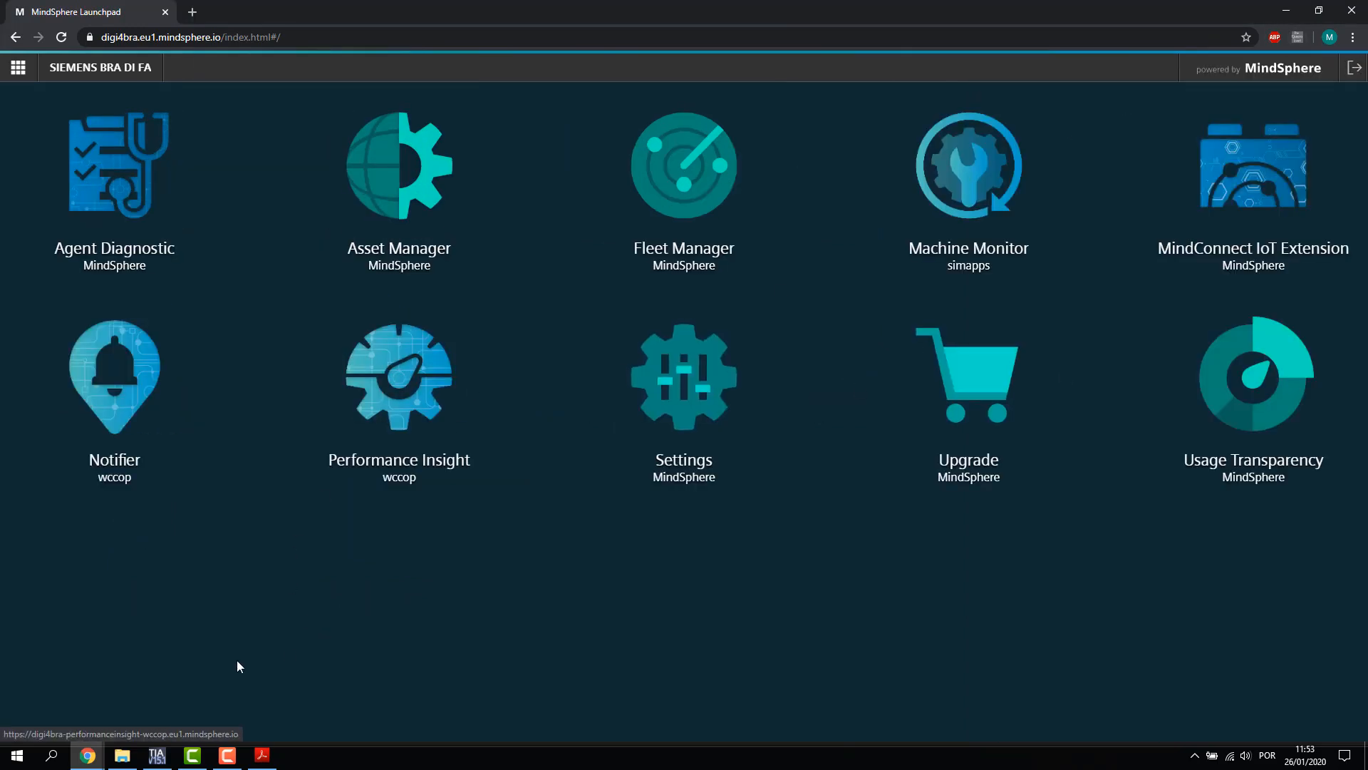
# Save the Mind_1500FB project in TIA Portal and open its Security settings
pyautogui.click(157, 756)
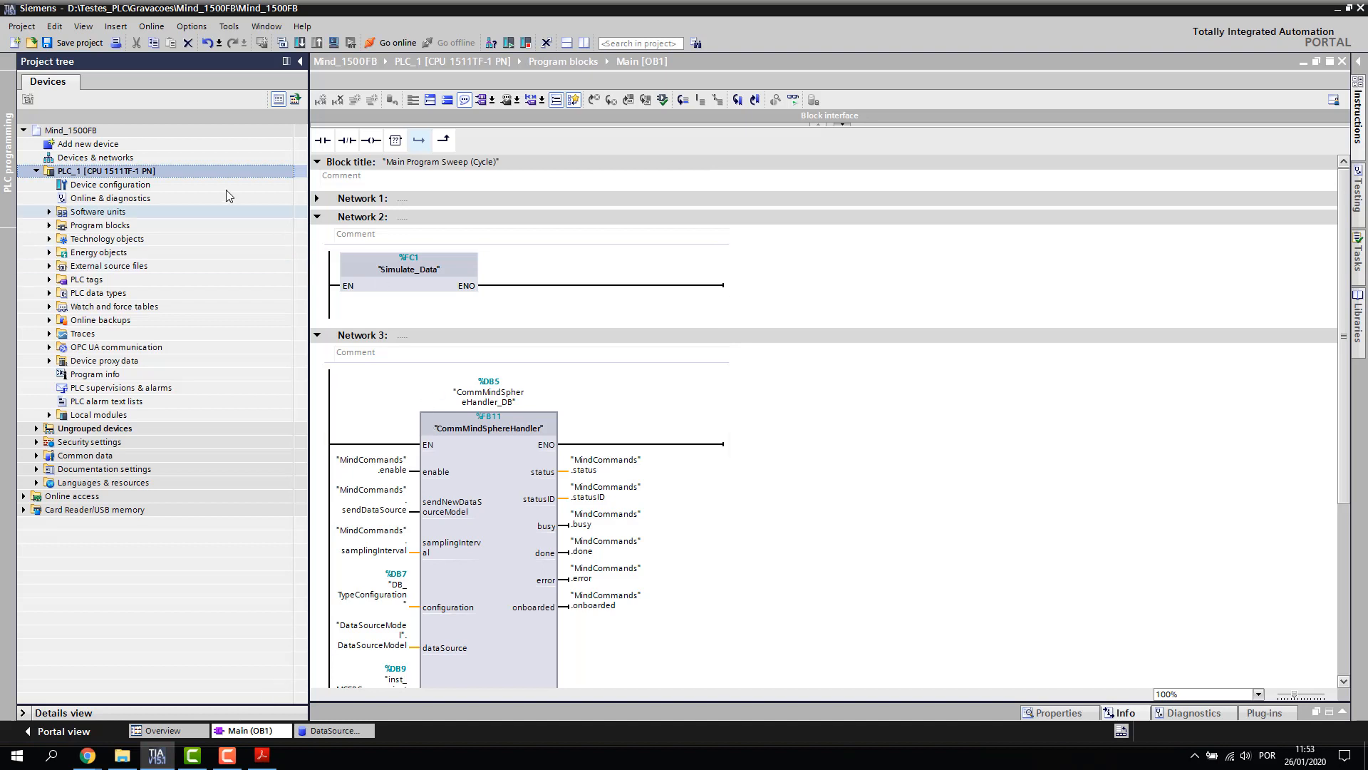
pyautogui.hotkey('ctrl', 's')
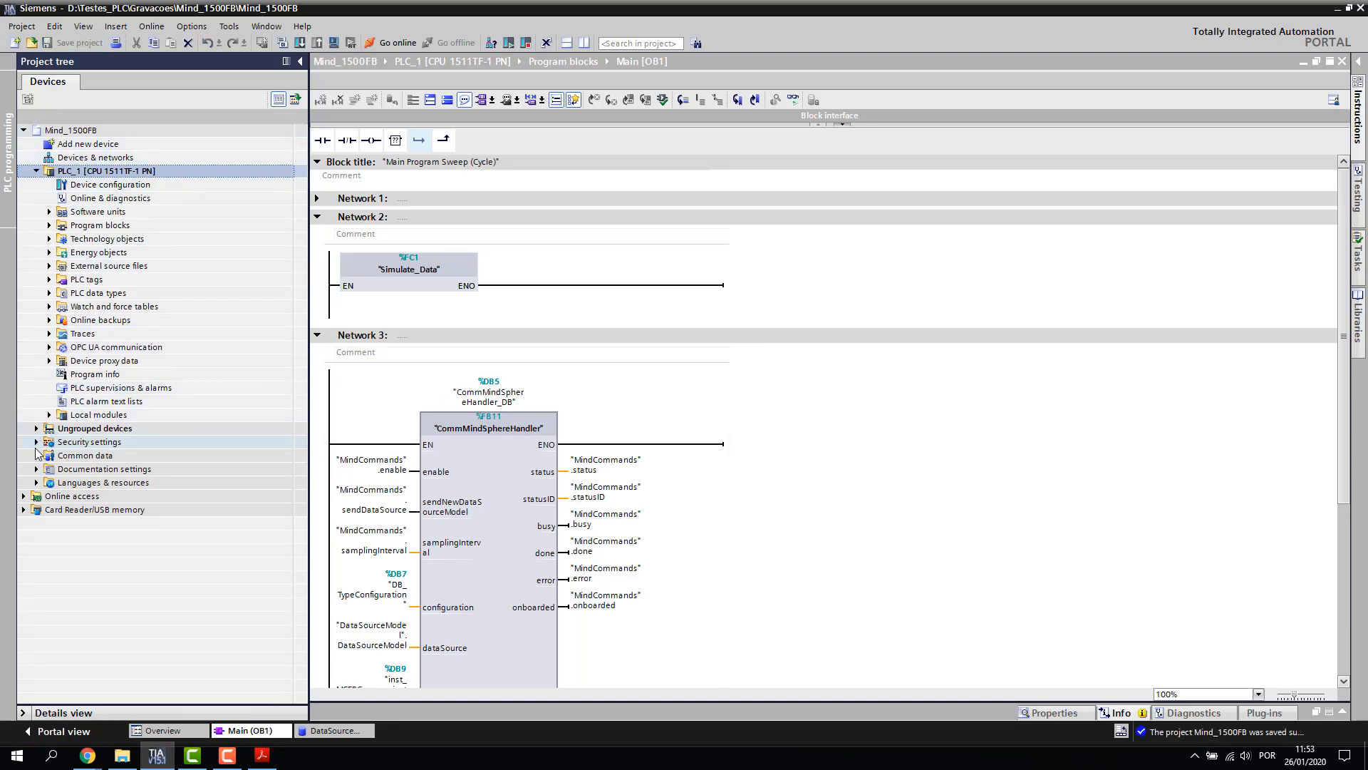
pyautogui.click(36, 442)
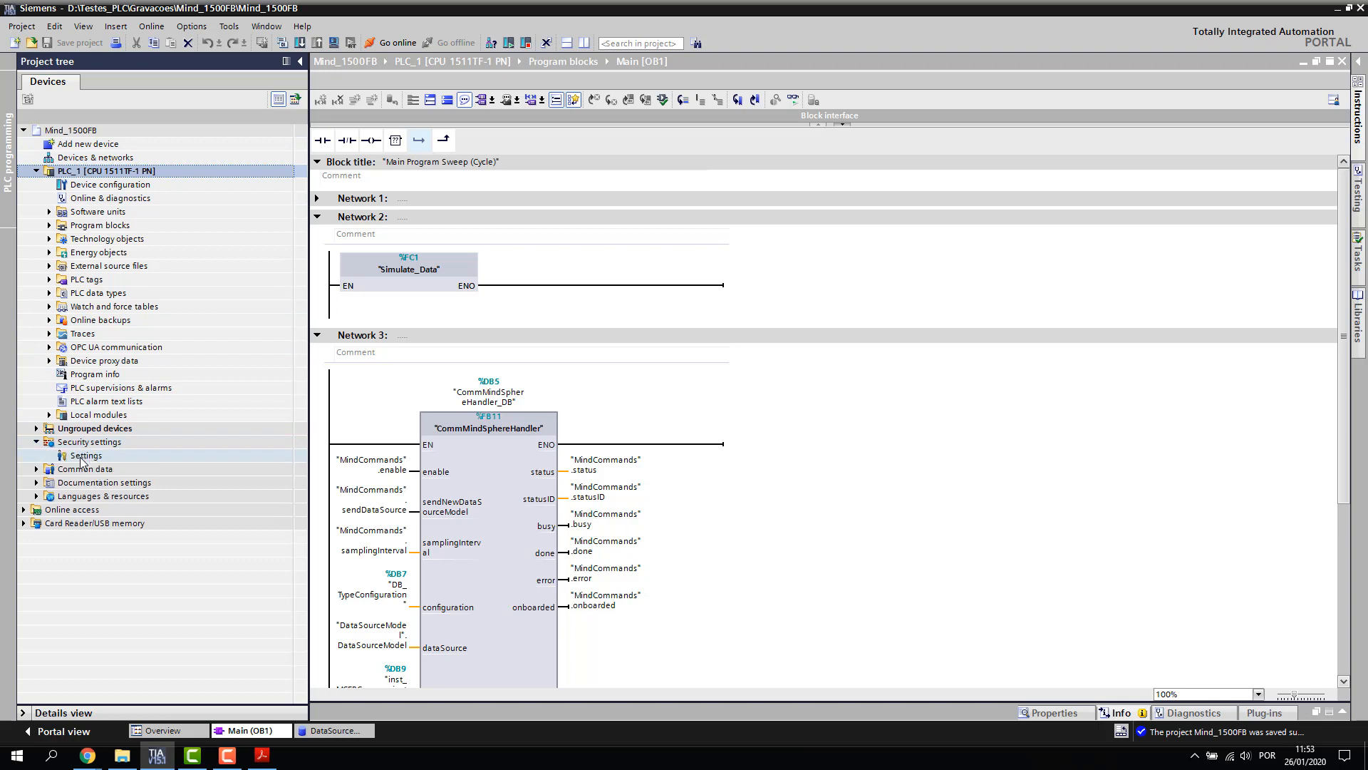
pyautogui.doubleClick(83, 458)
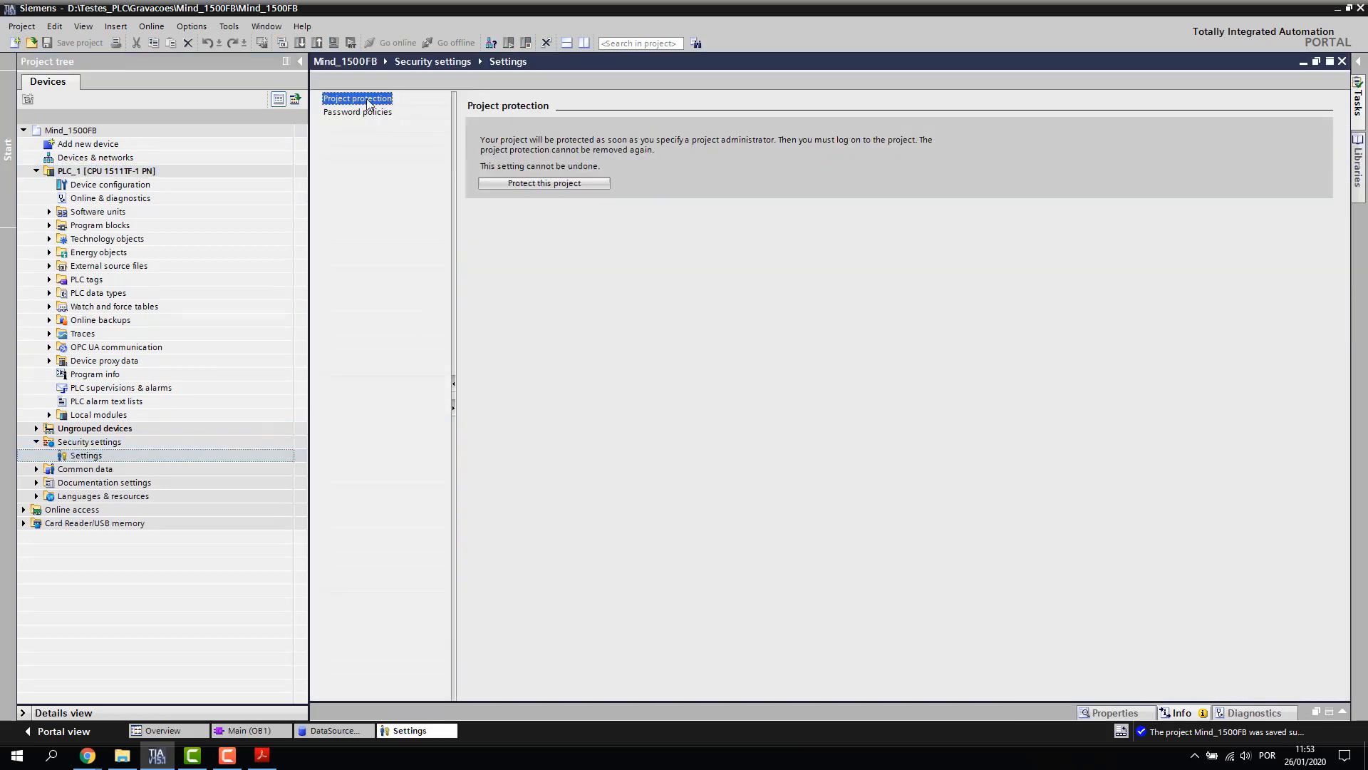
# Protect the project with an administrator user name and a confirmed password
pyautogui.click(558, 185)
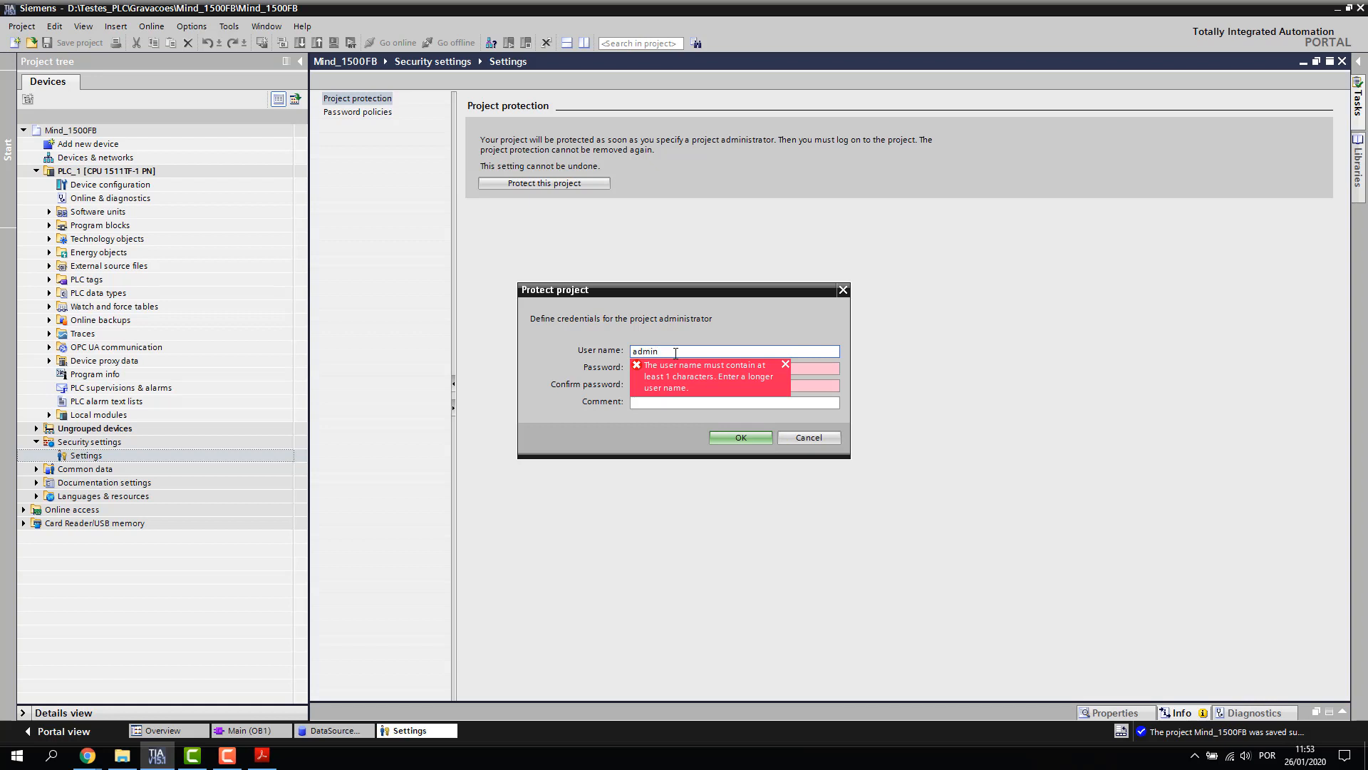
pyautogui.press('Tab')
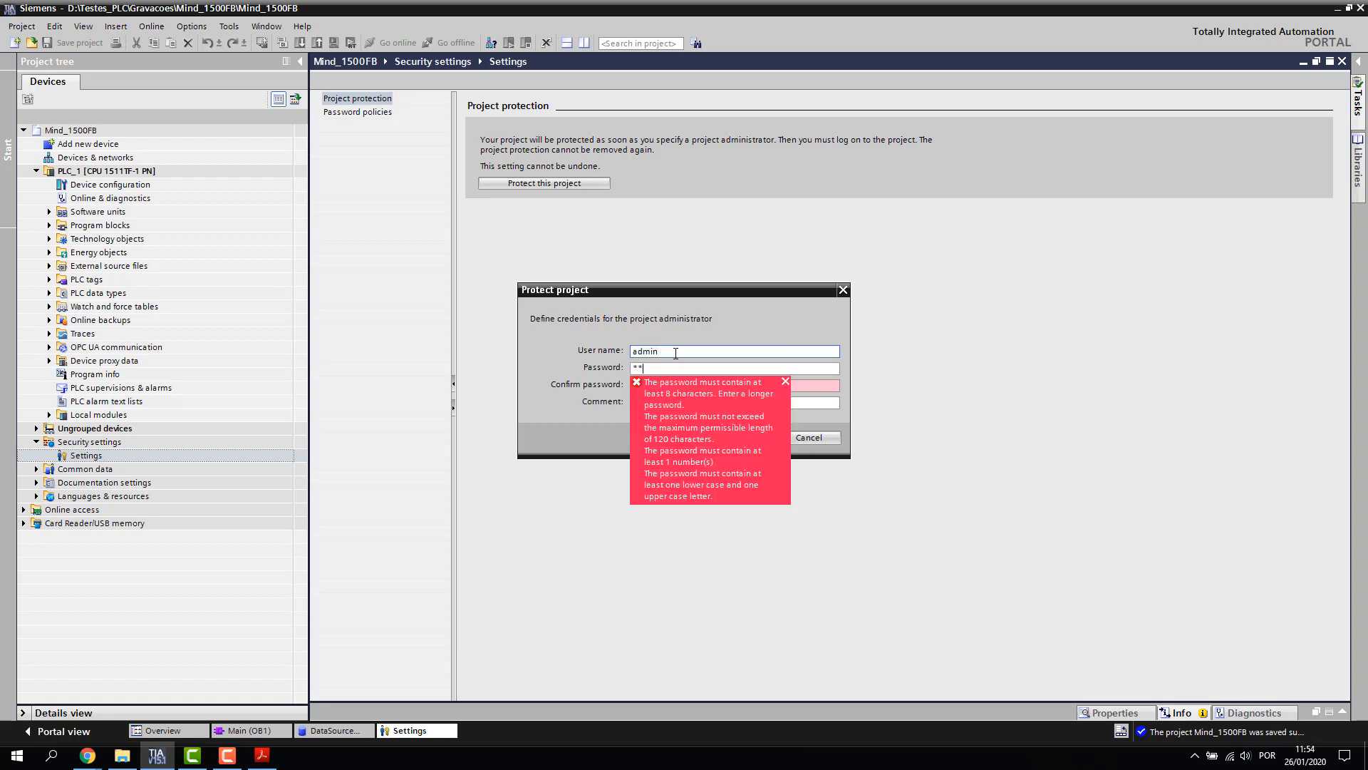
pyautogui.write('******')
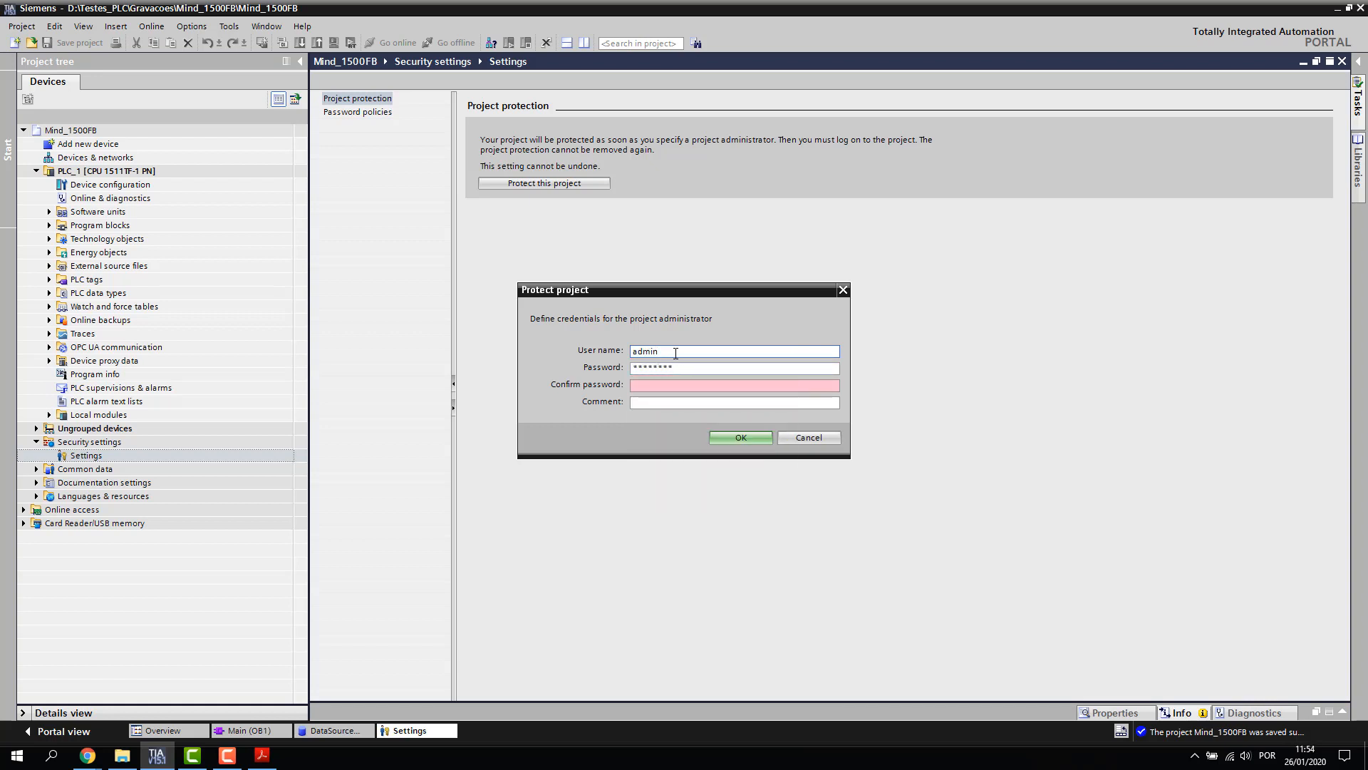
pyautogui.click(654, 386)
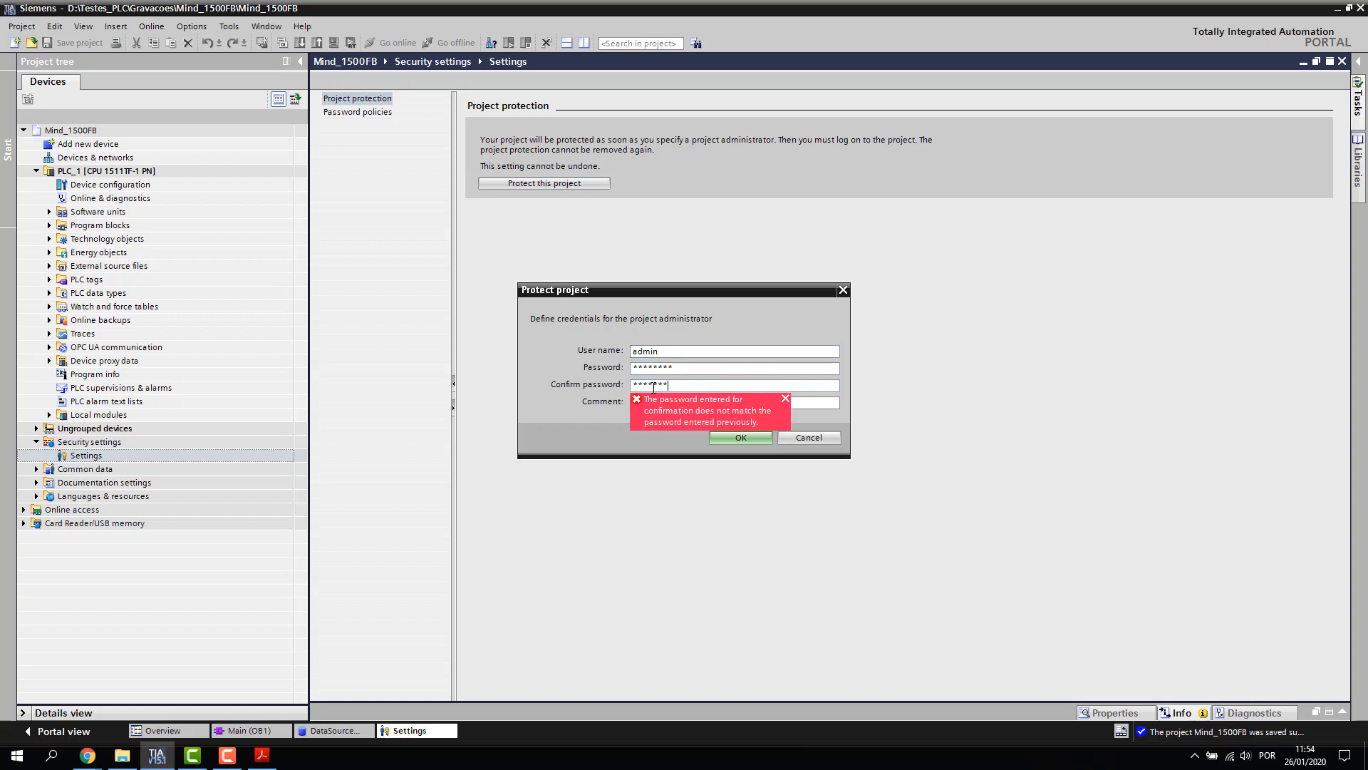
pyautogui.click(788, 403)
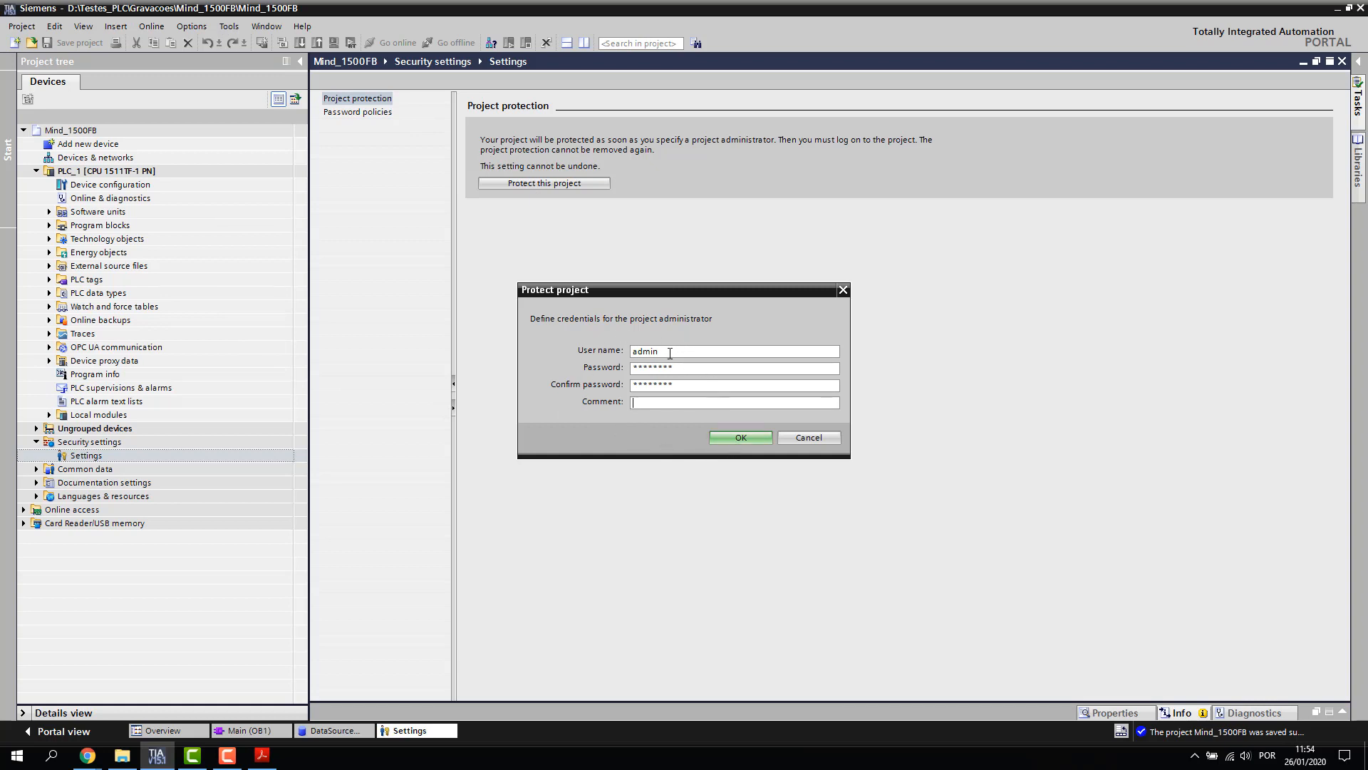
pyautogui.click(741, 439)
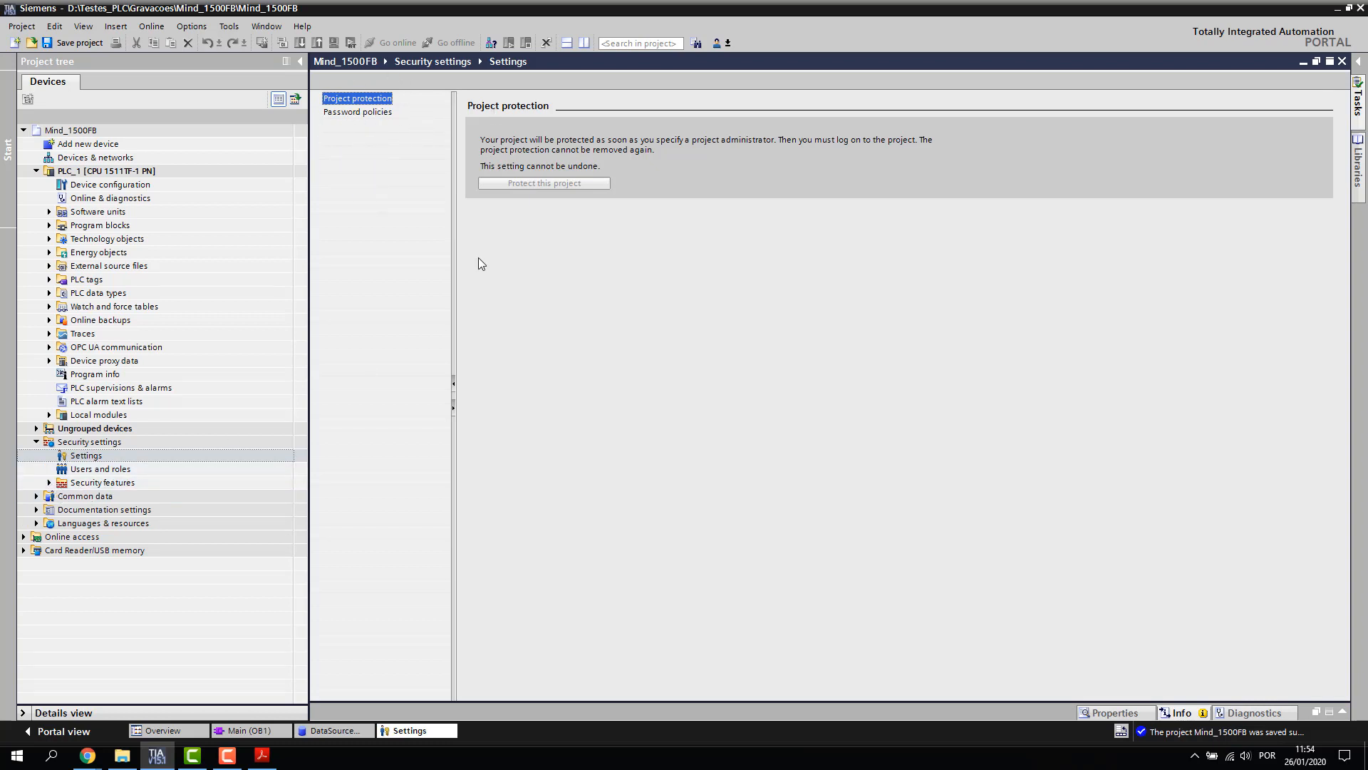
# Import c1_mindsphere and c2_mindsphere into the Certificate manager's trusted certificates
pyautogui.click(50, 483)
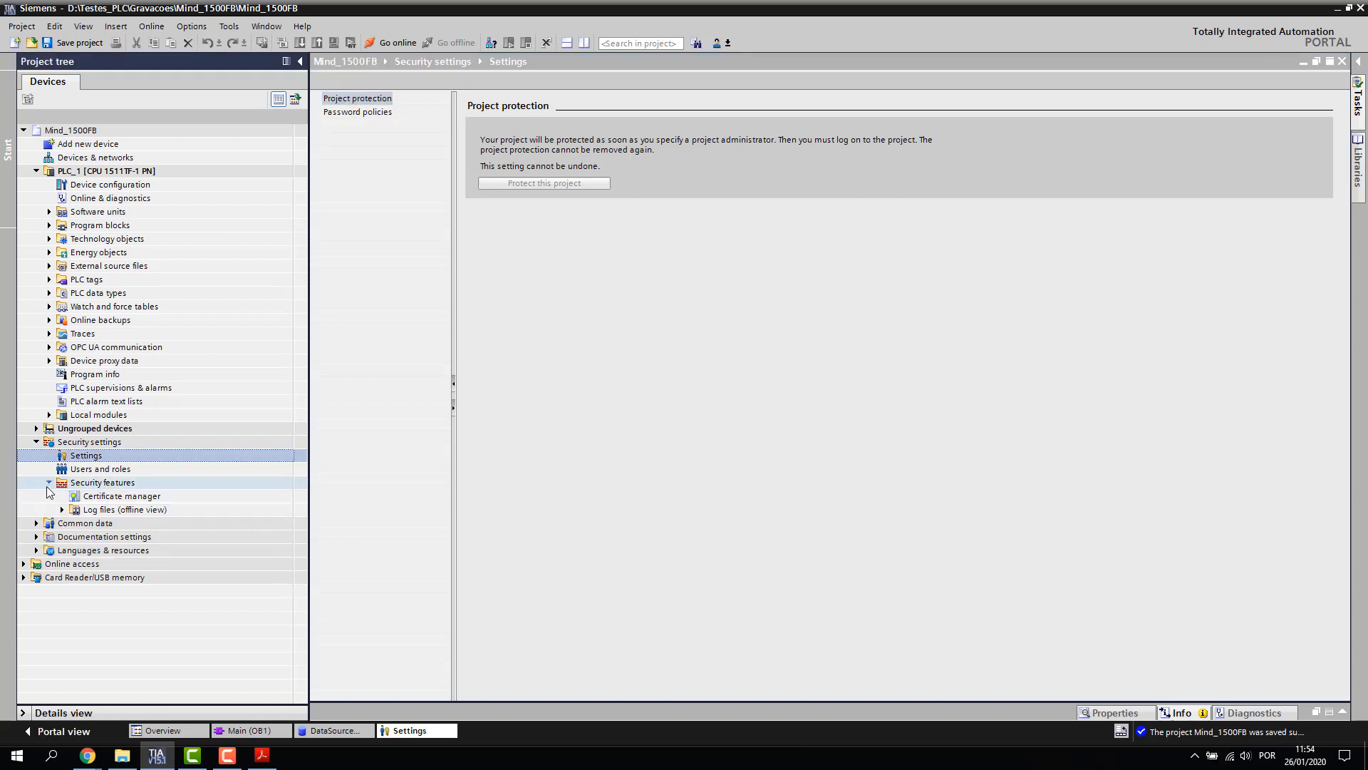
pyautogui.doubleClick(120, 497)
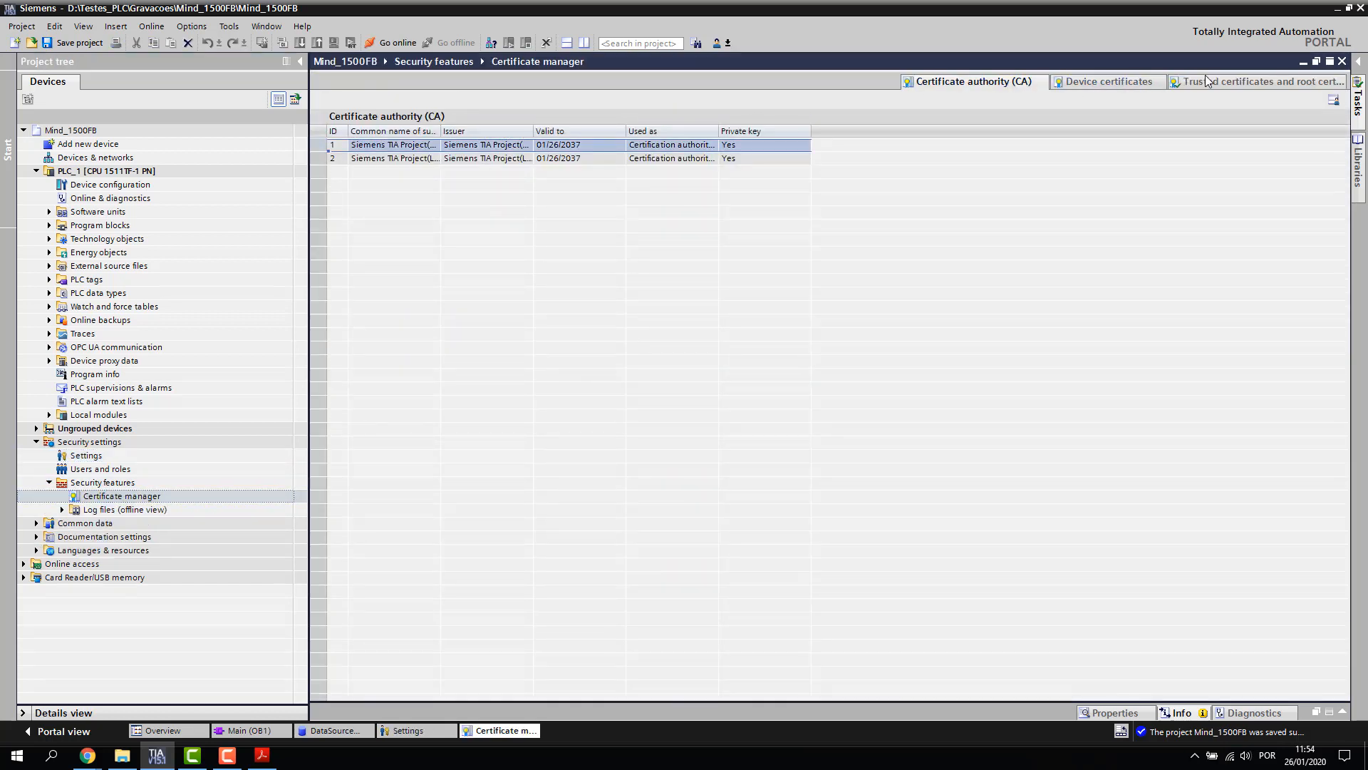
pyautogui.click(1262, 82)
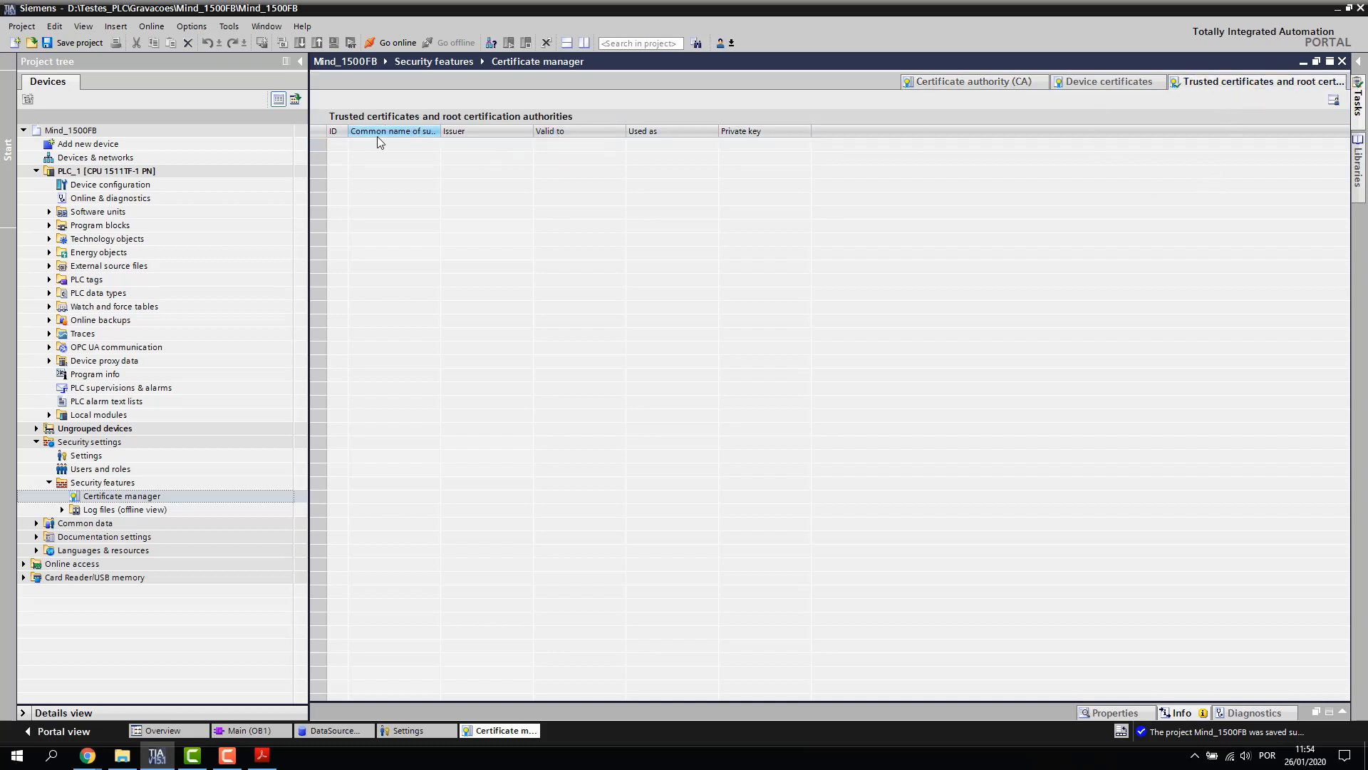
pyautogui.rightClick(379, 153)
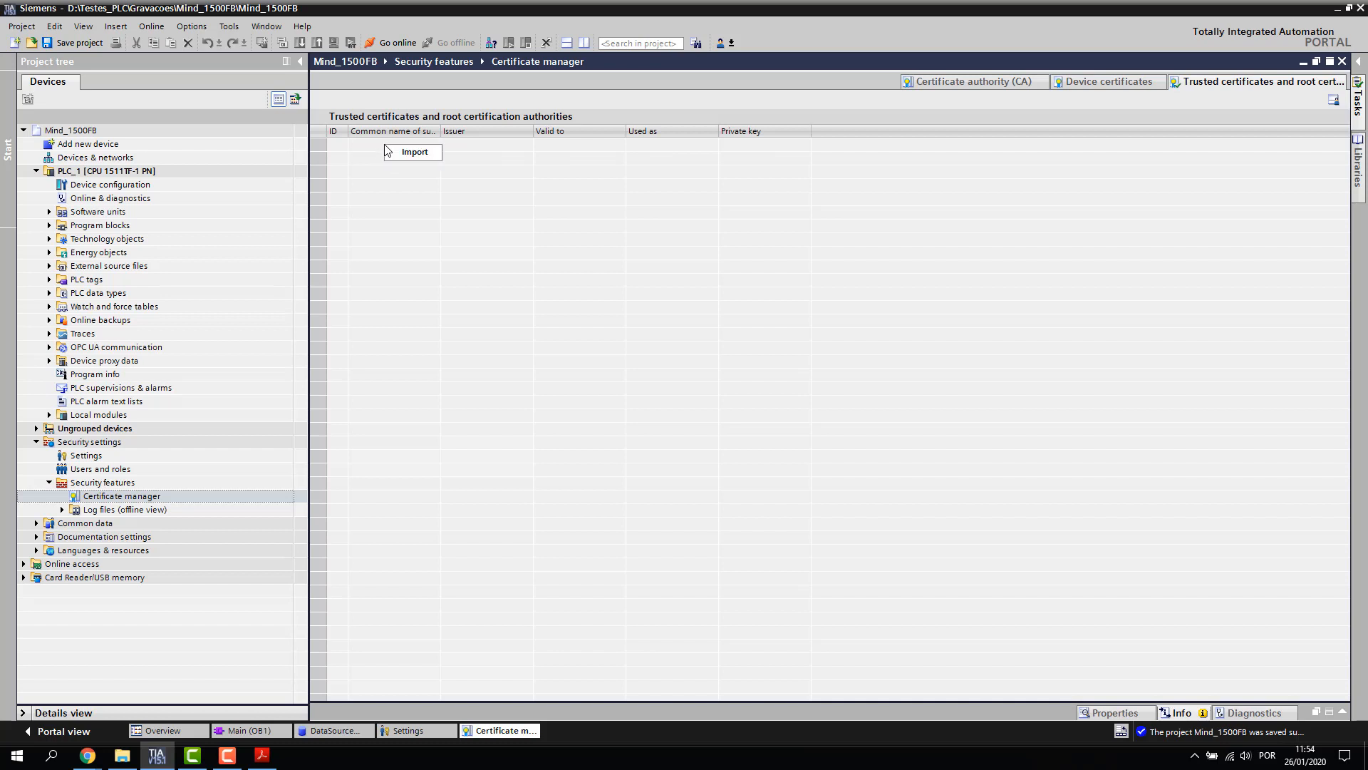
pyautogui.click(415, 152)
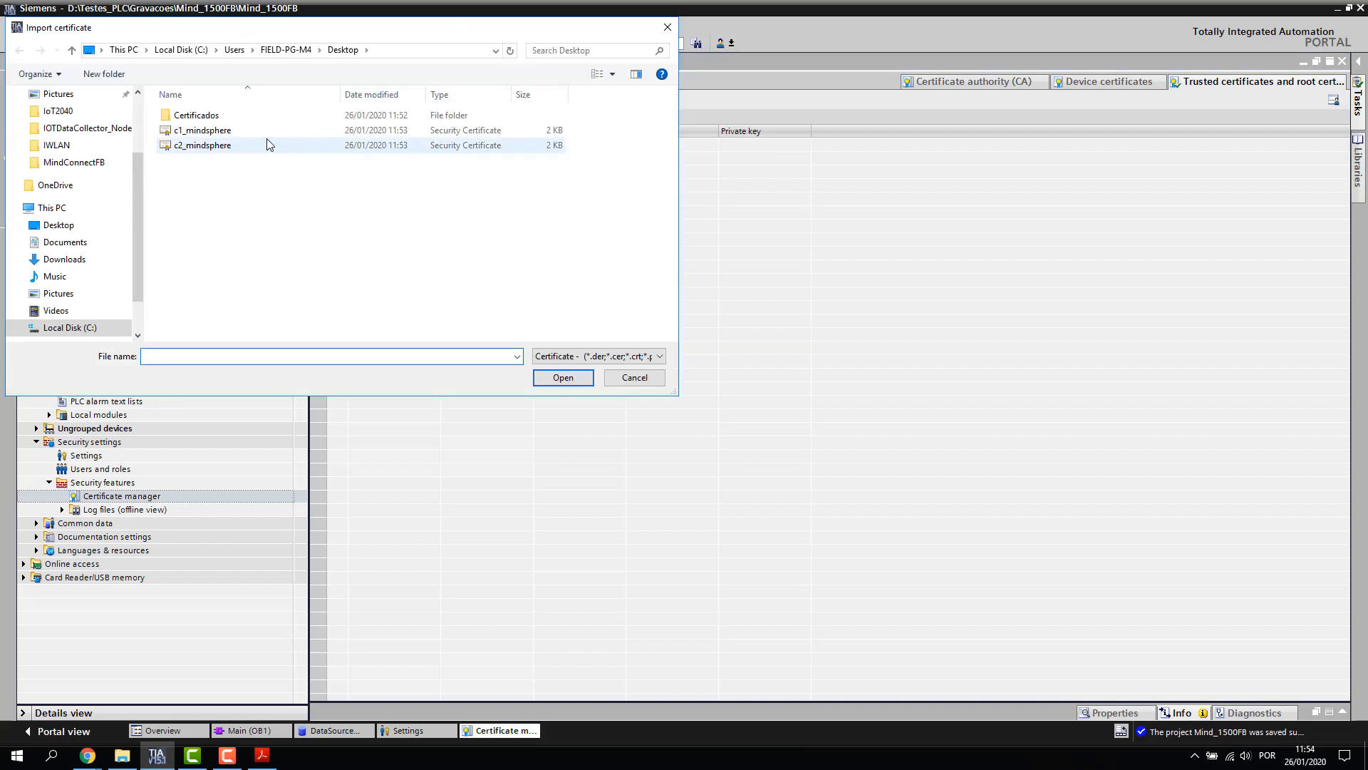
pyautogui.doubleClick(232, 128)
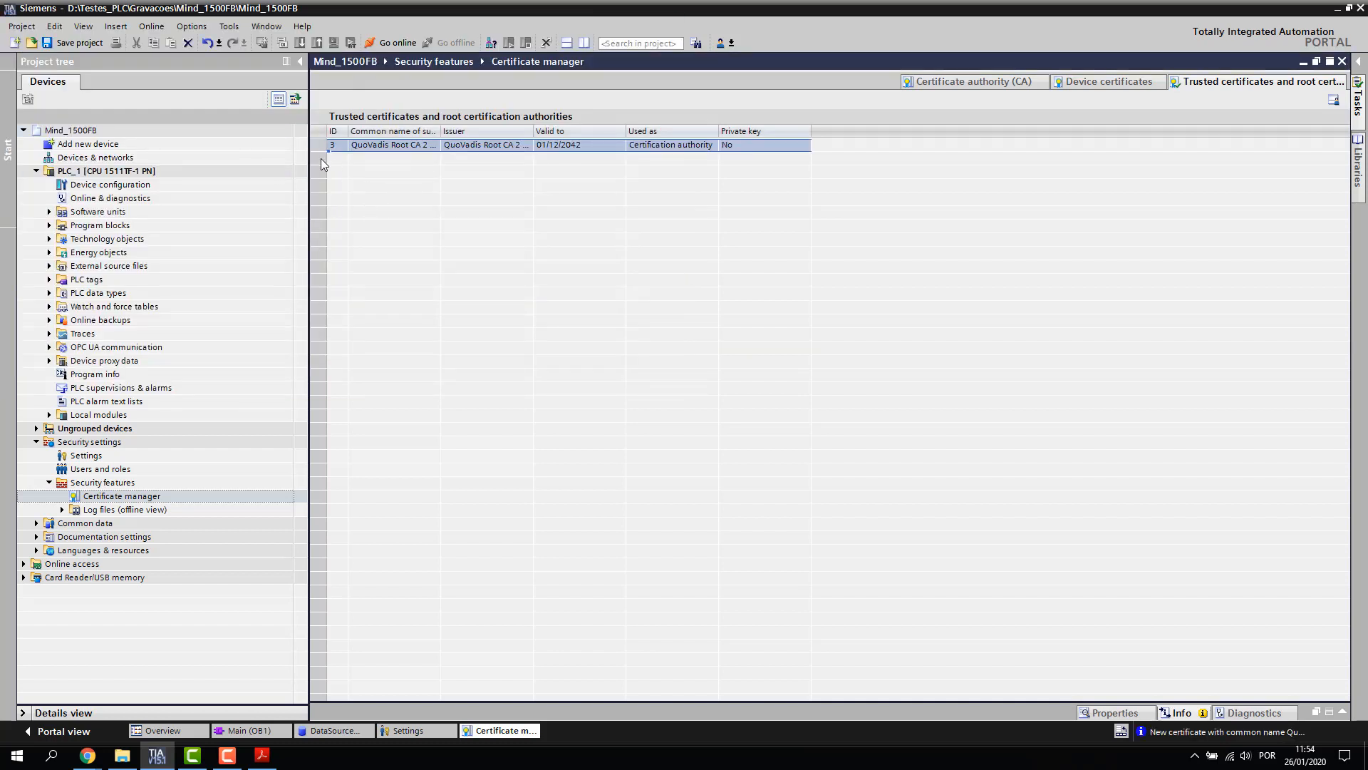
pyautogui.rightClick(410, 164)
pyautogui.click(439, 170)
pyautogui.doubleClick(218, 143)
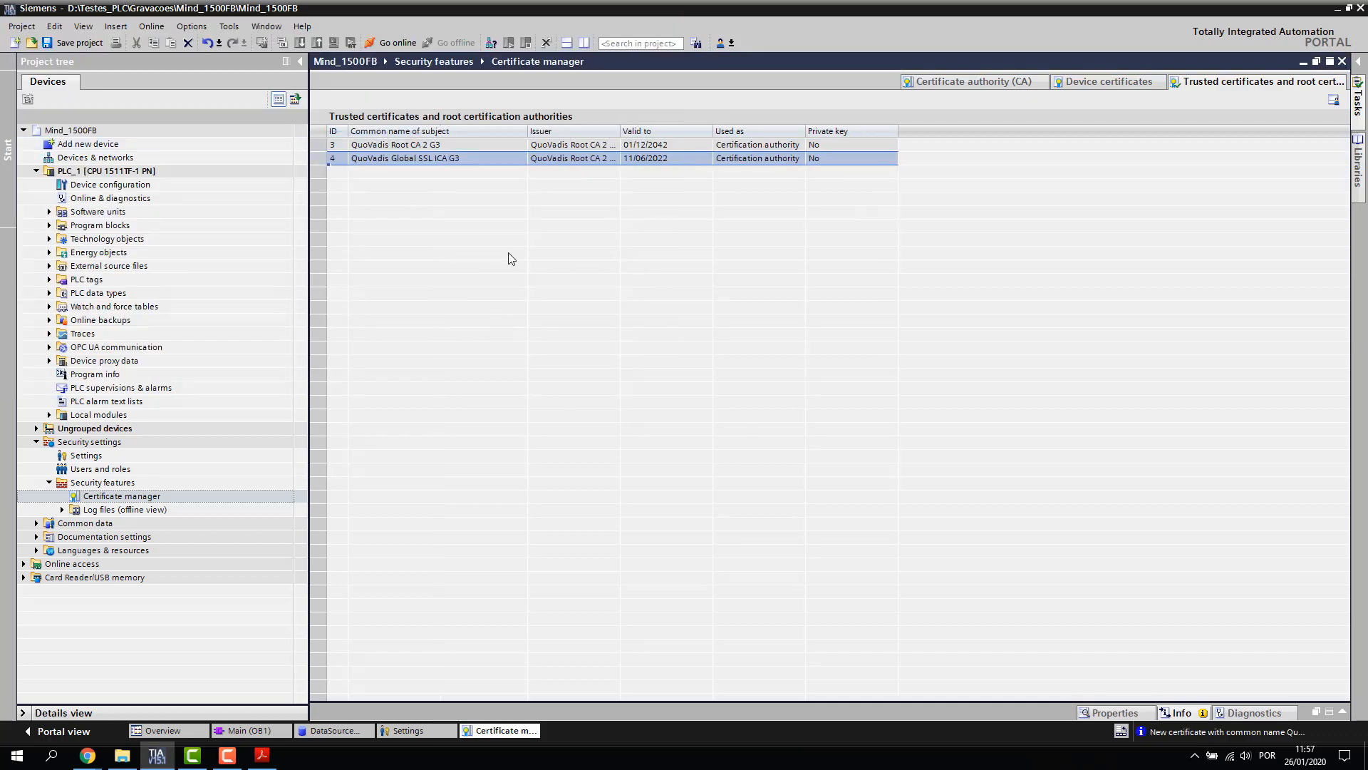
pyautogui.click(112, 186)
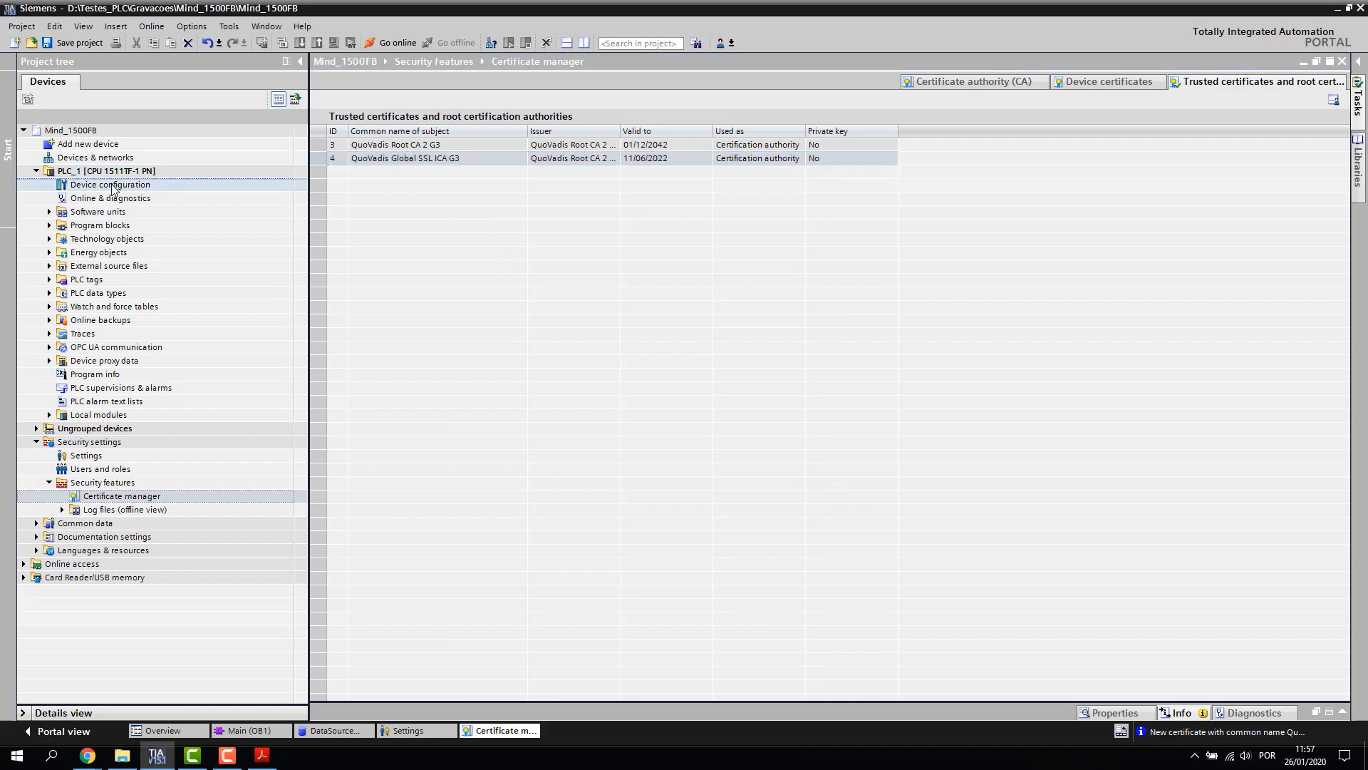
# Enable Use global security settings in PLC_1's Certificate manager properties
pyautogui.doubleClick(112, 186)
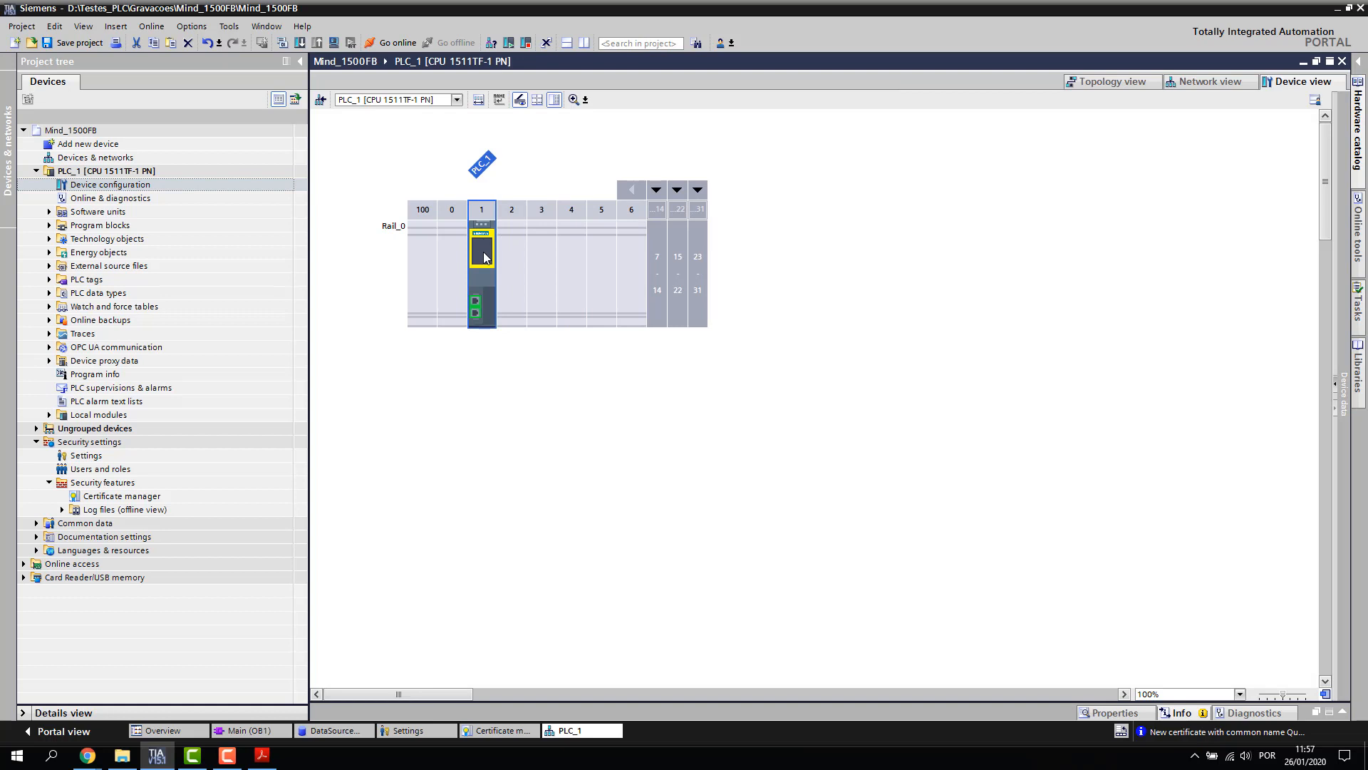
pyautogui.doubleClick(483, 258)
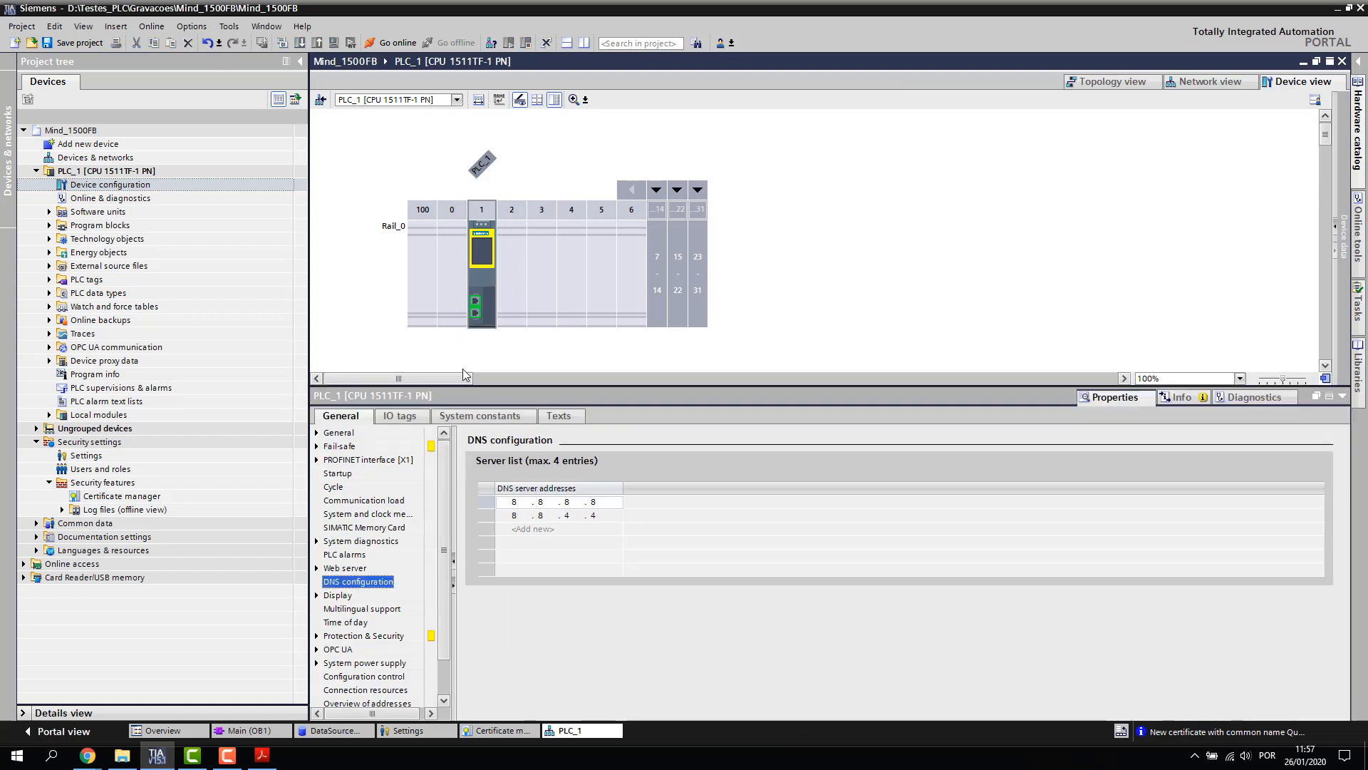
pyautogui.moveTo(447, 461); pyautogui.dragTo(447, 495)
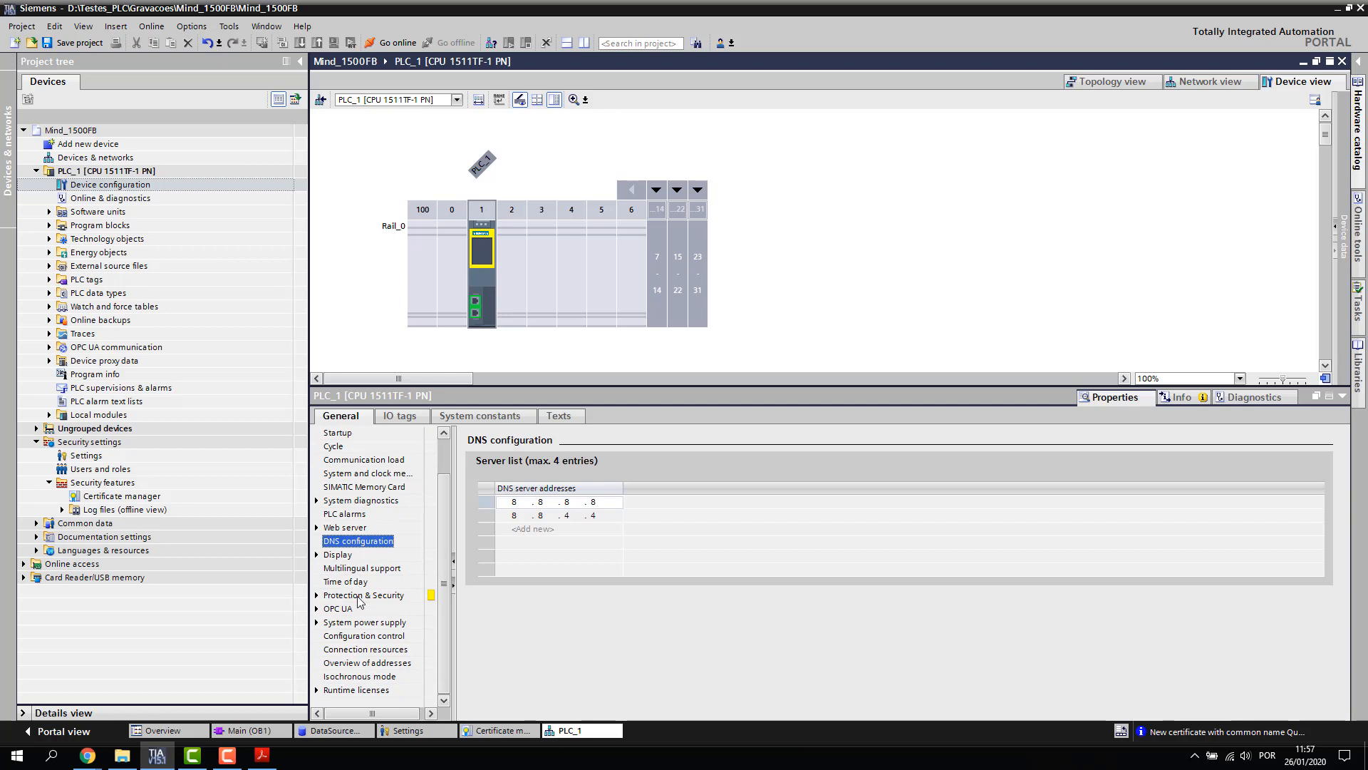
pyautogui.click(360, 596)
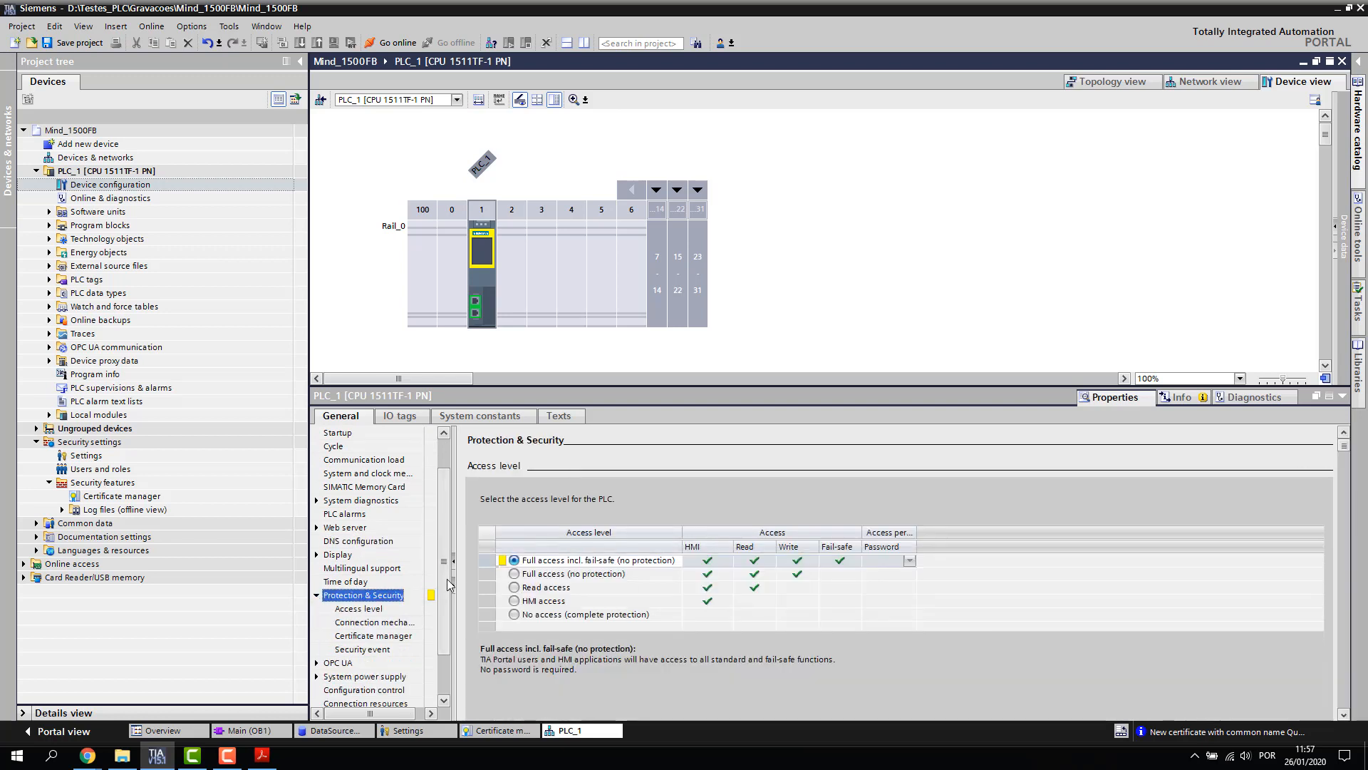
pyautogui.scroll(-1, 449, 585)
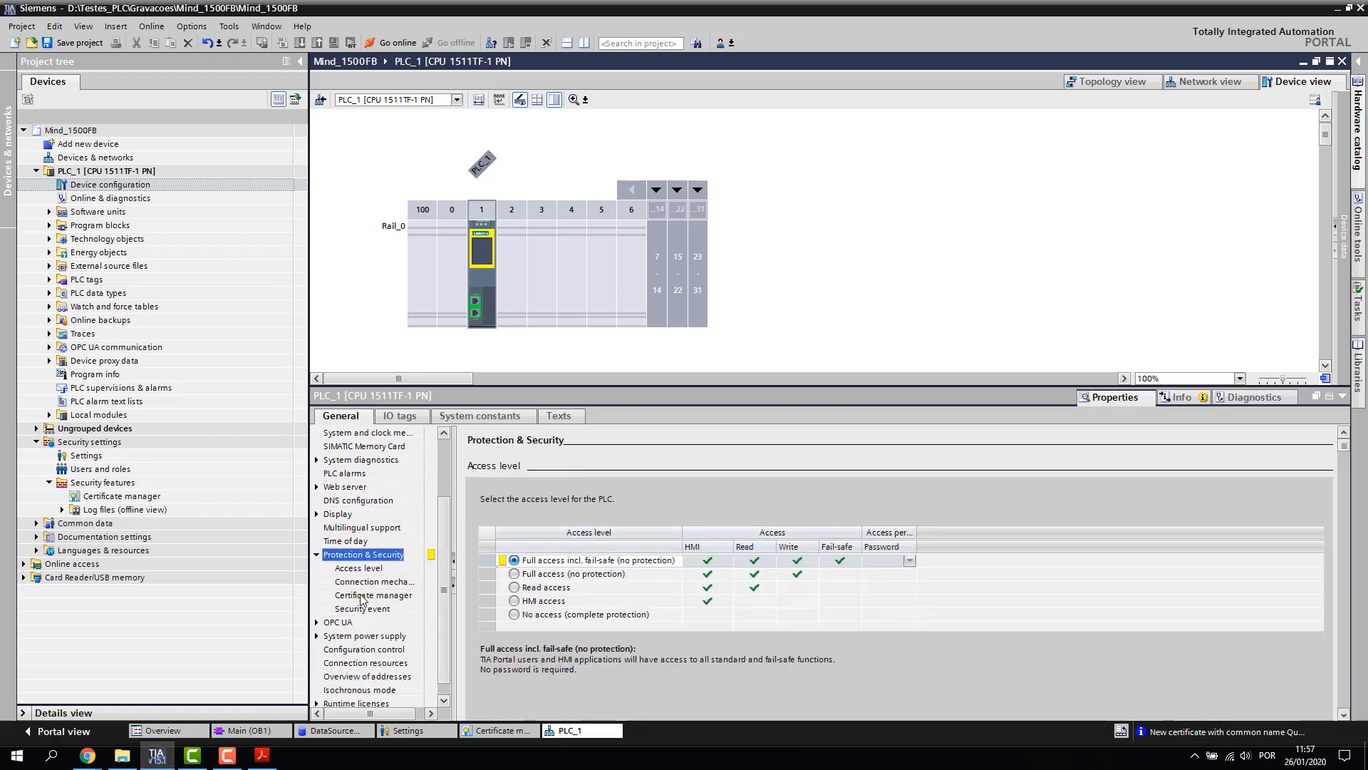
pyautogui.click(362, 595)
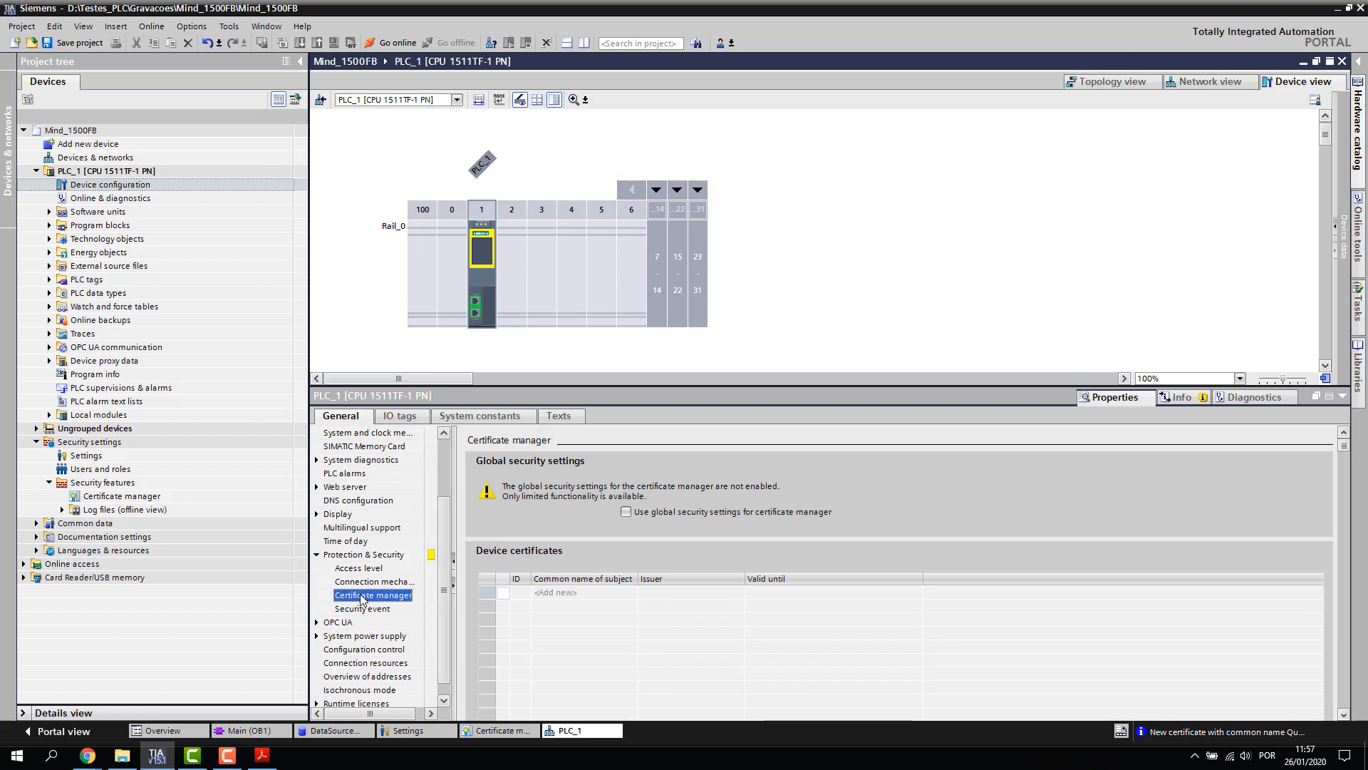
pyautogui.click(626, 513)
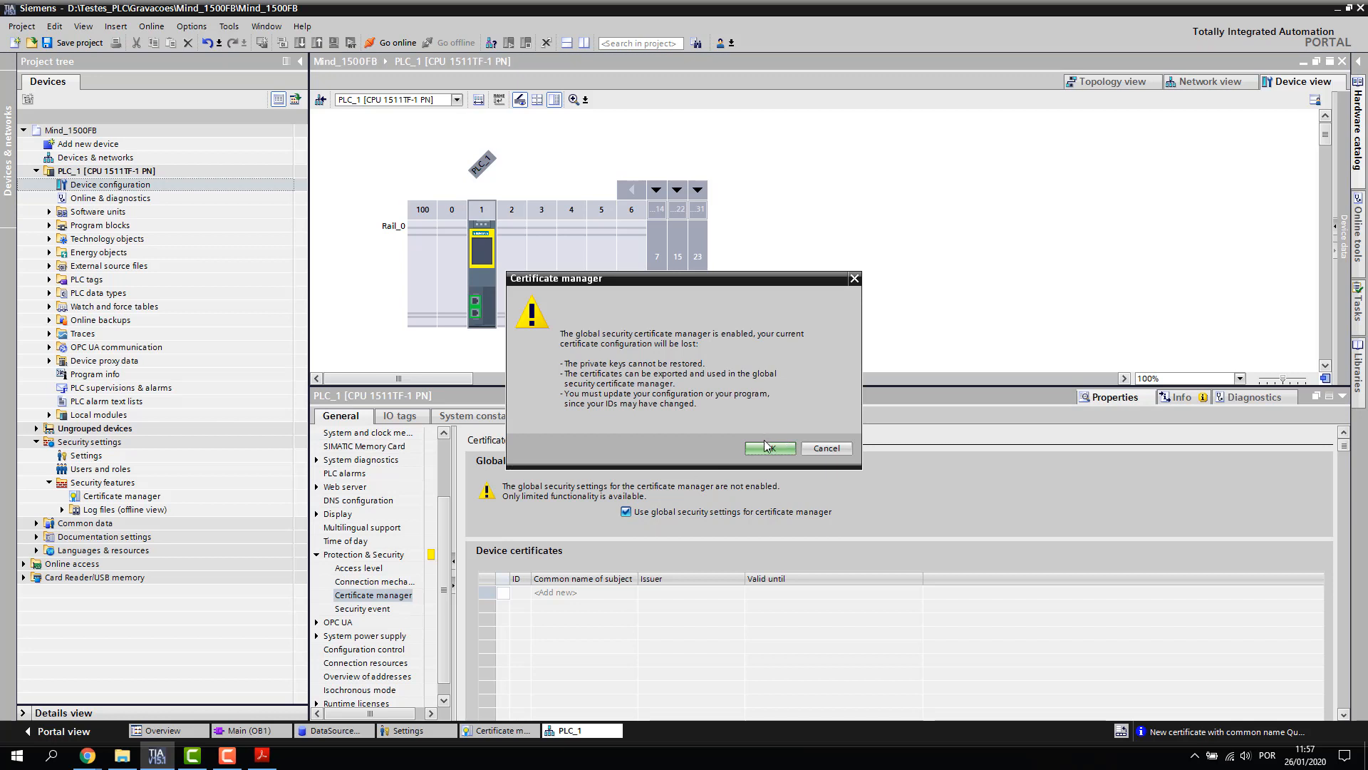
pyautogui.click(766, 447)
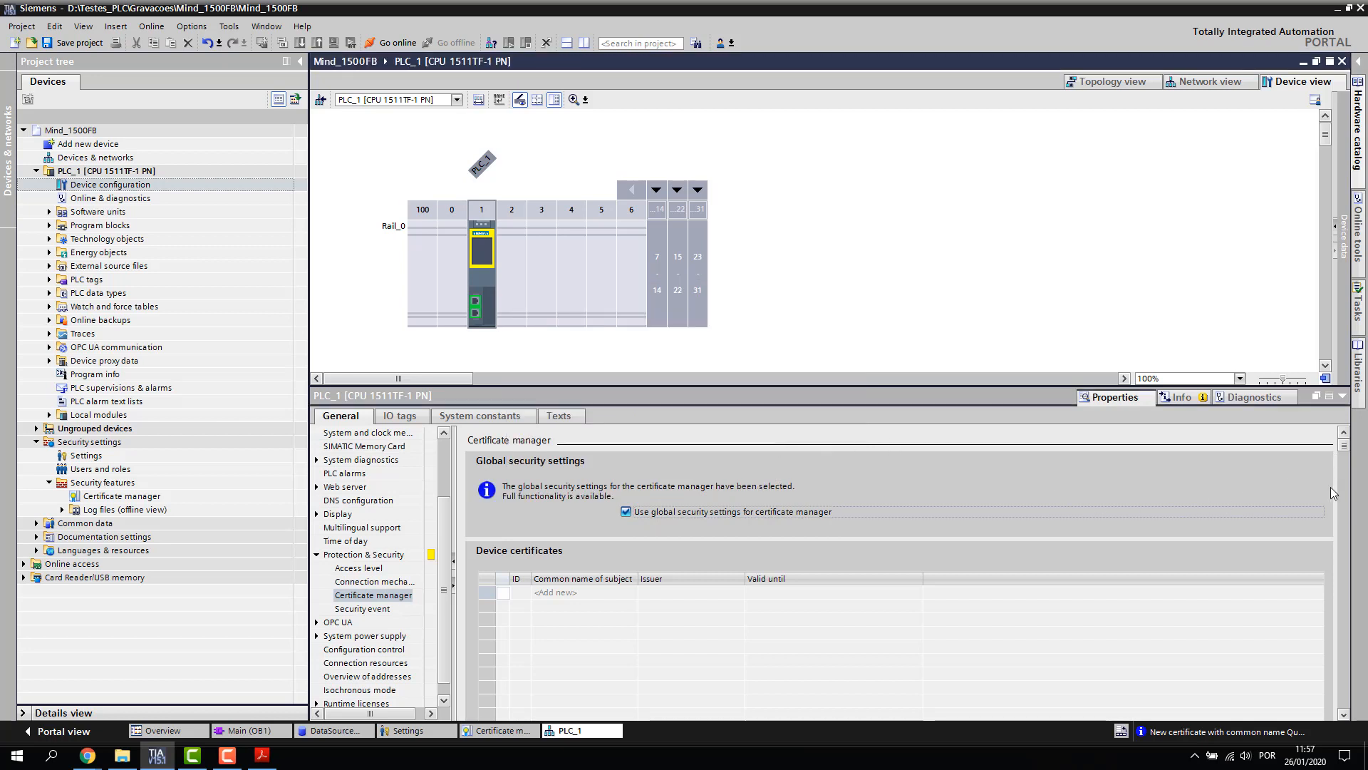
# Add QuoVadis Root CA 2 G3 as a partner-device certificate for PLC_1
pyautogui.click(1344, 715)
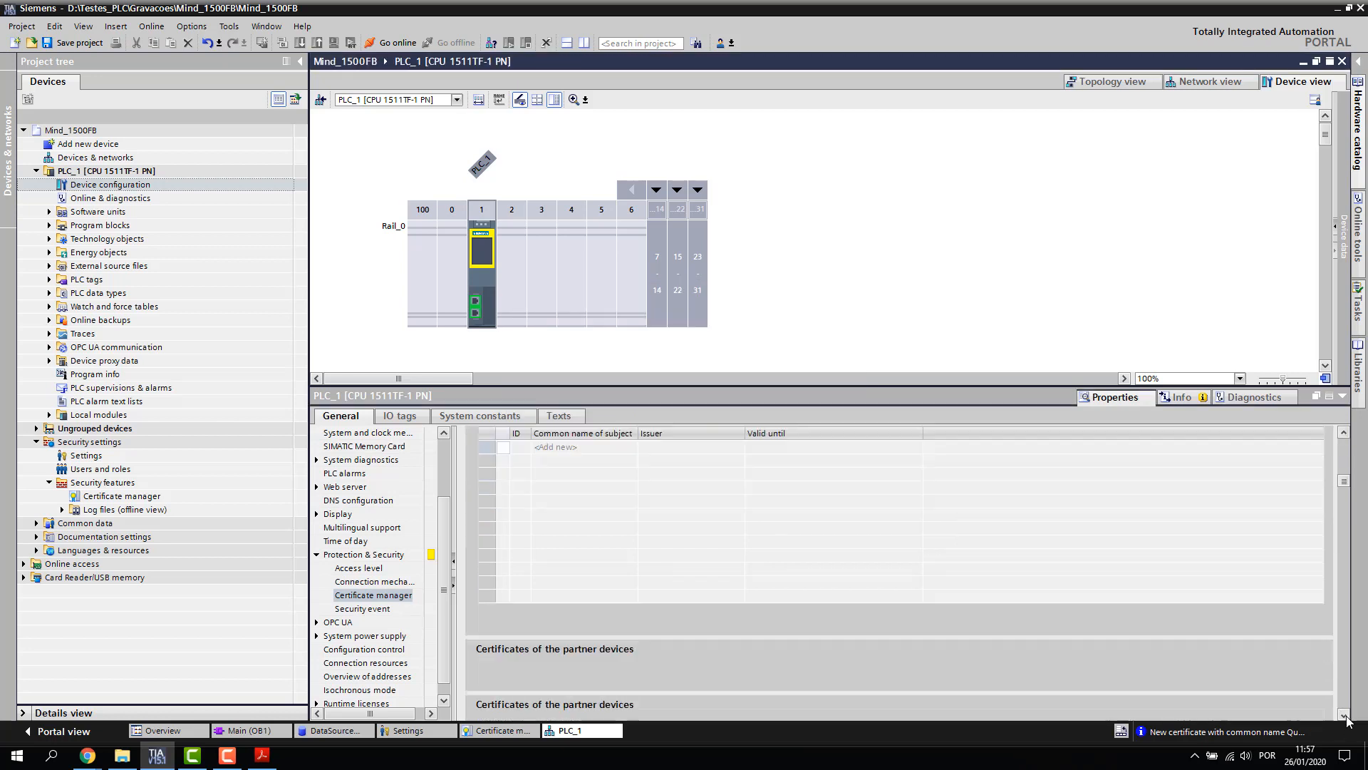
pyautogui.scroll(-5, 1346, 719)
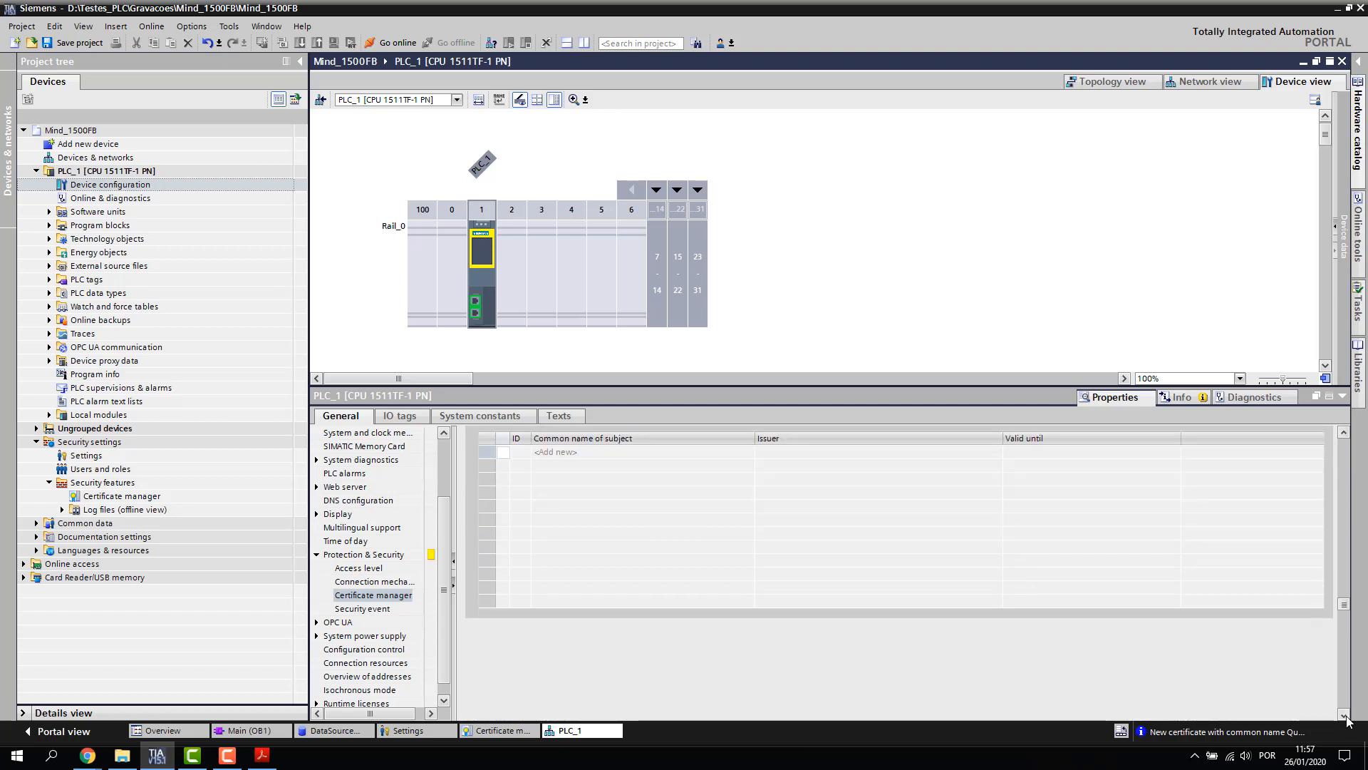
pyautogui.click(1343, 432)
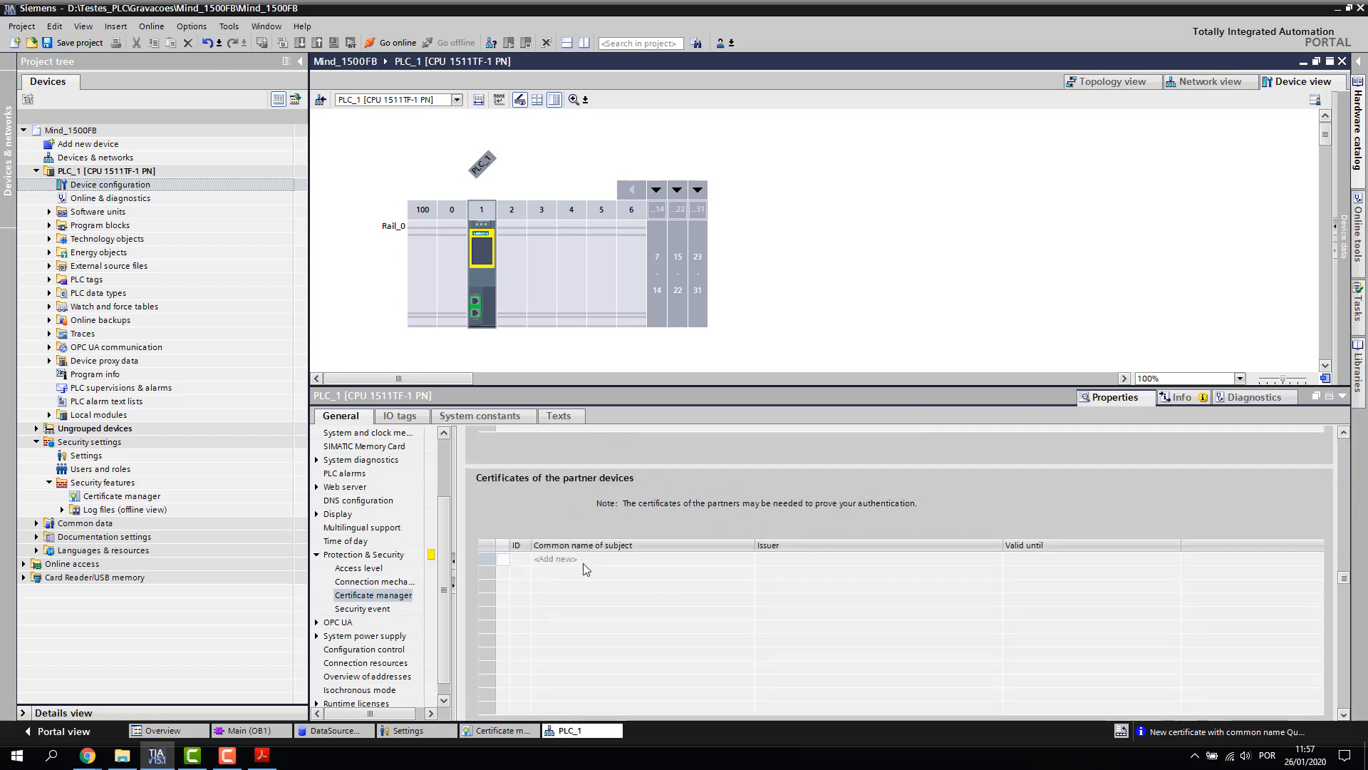
pyautogui.click(584, 564)
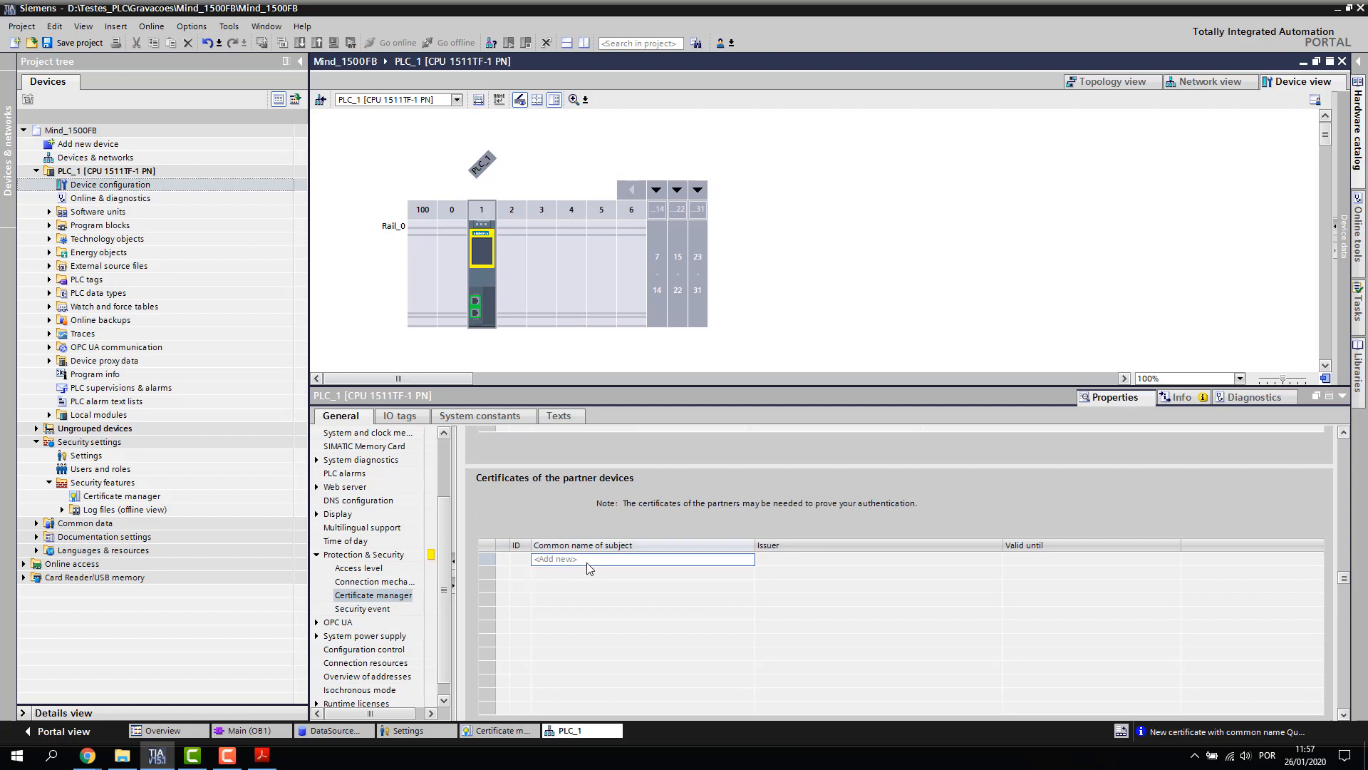
pyautogui.click(713, 559)
pyautogui.click(747, 560)
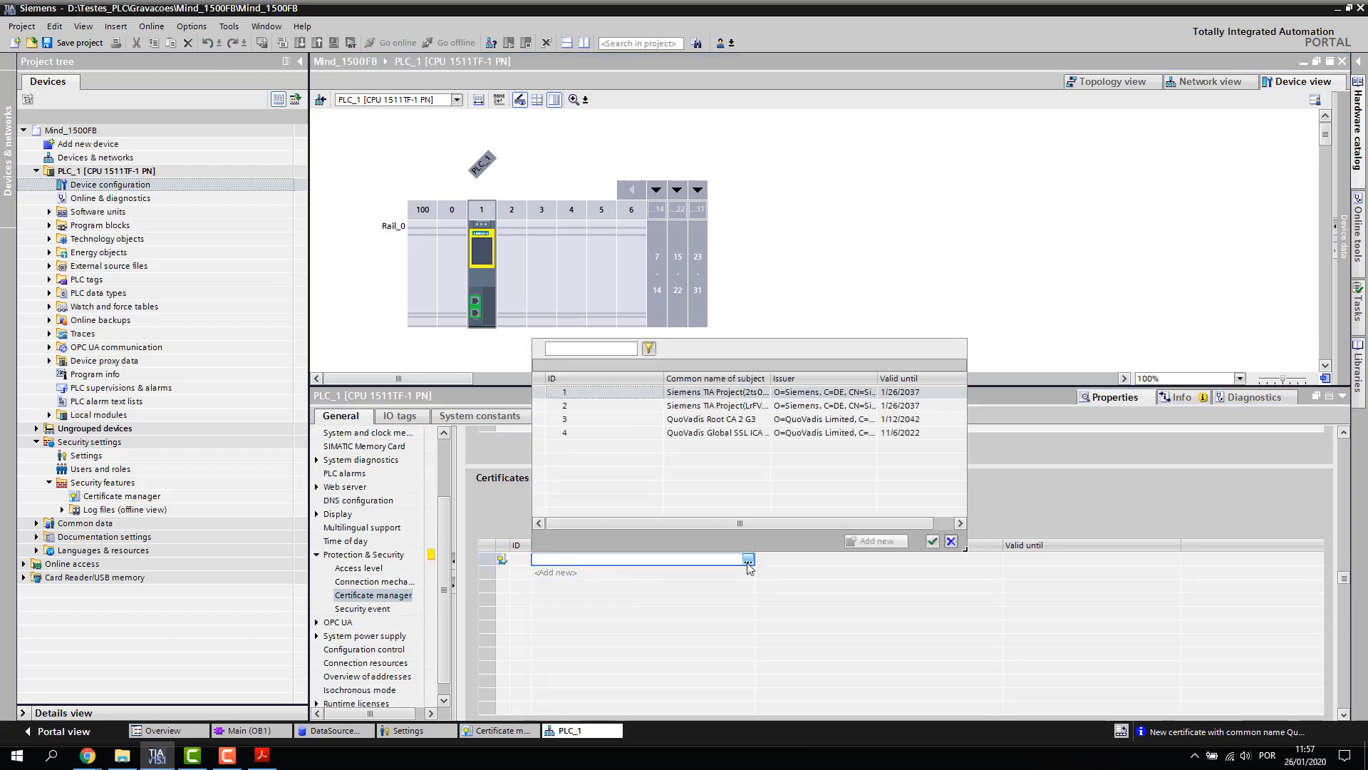
pyautogui.click(713, 421)
pyautogui.moveTo(771, 378); pyautogui.dragTo(877, 379)
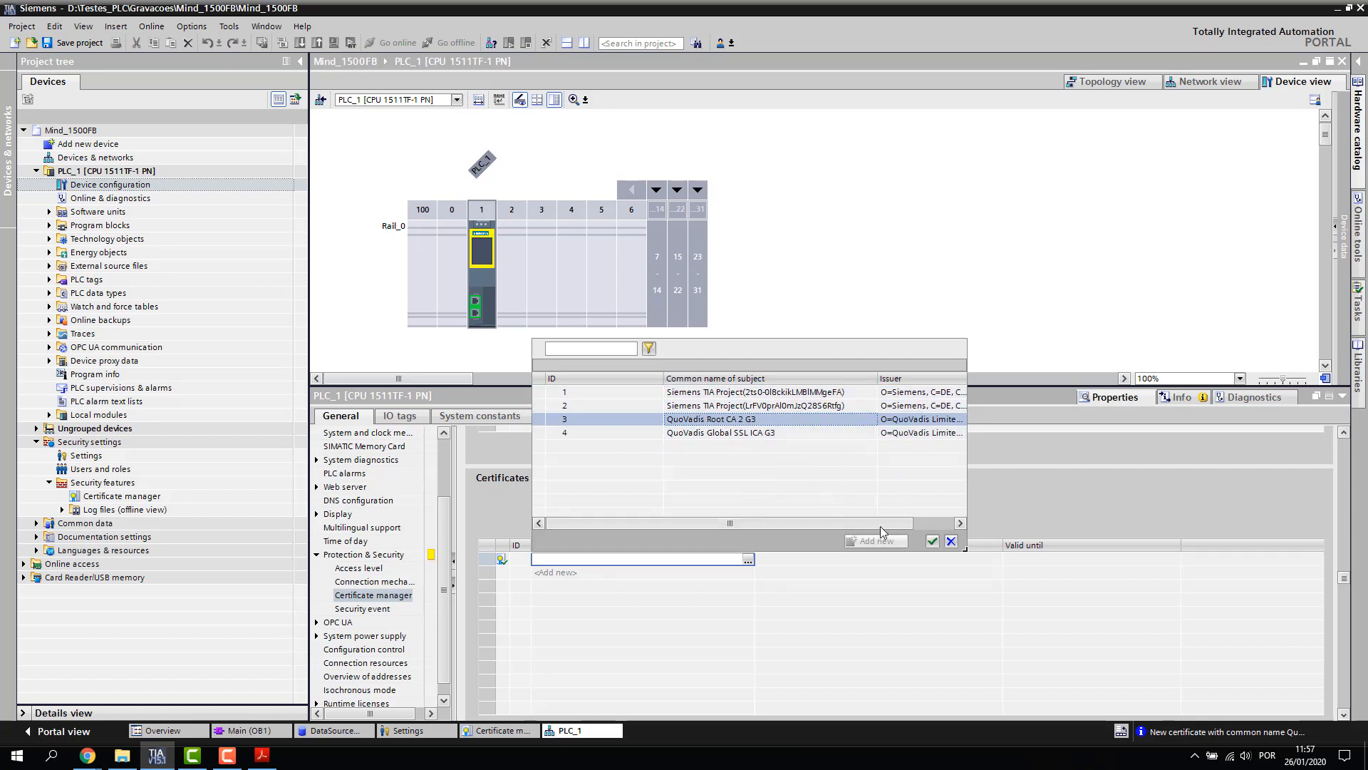
pyautogui.click(932, 541)
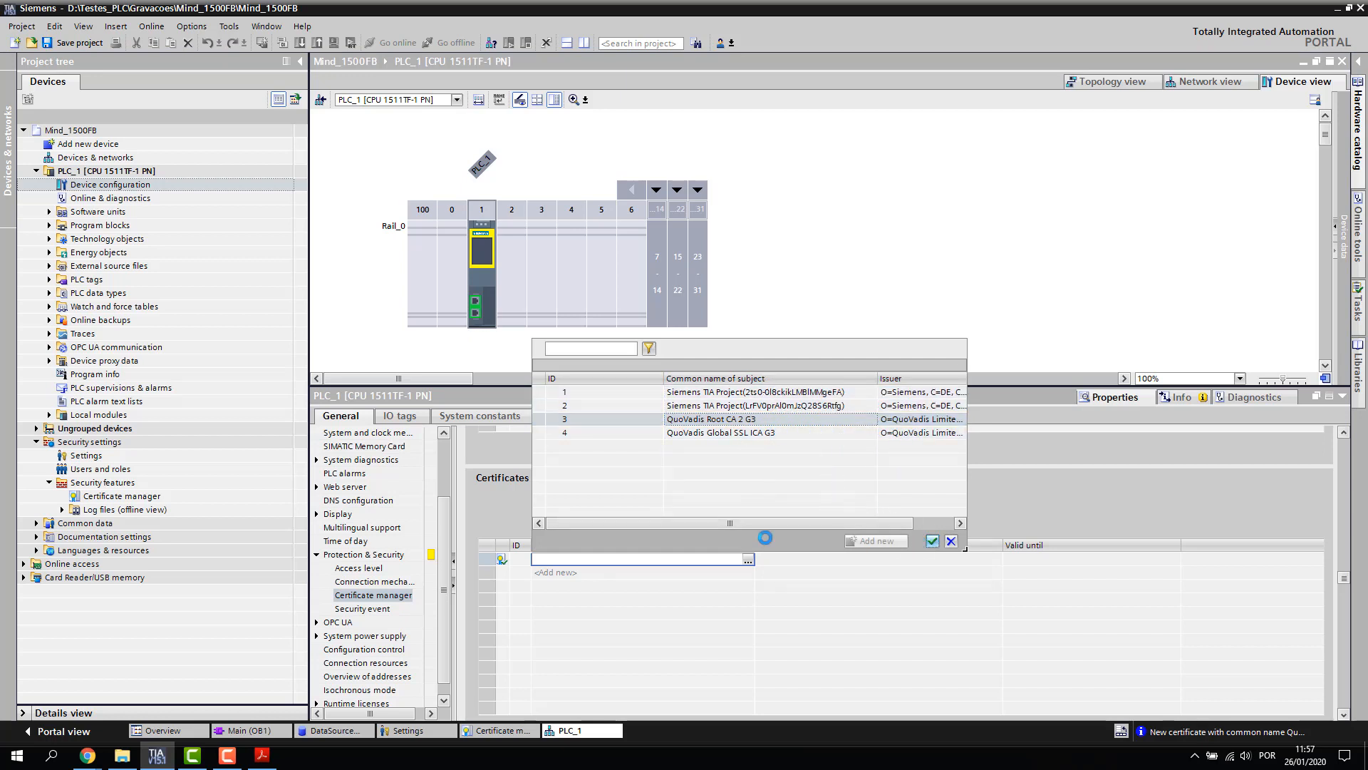
# Add QuoVadis Global SSL ICA G3 as a second partner-device certificate
pyautogui.click(748, 572)
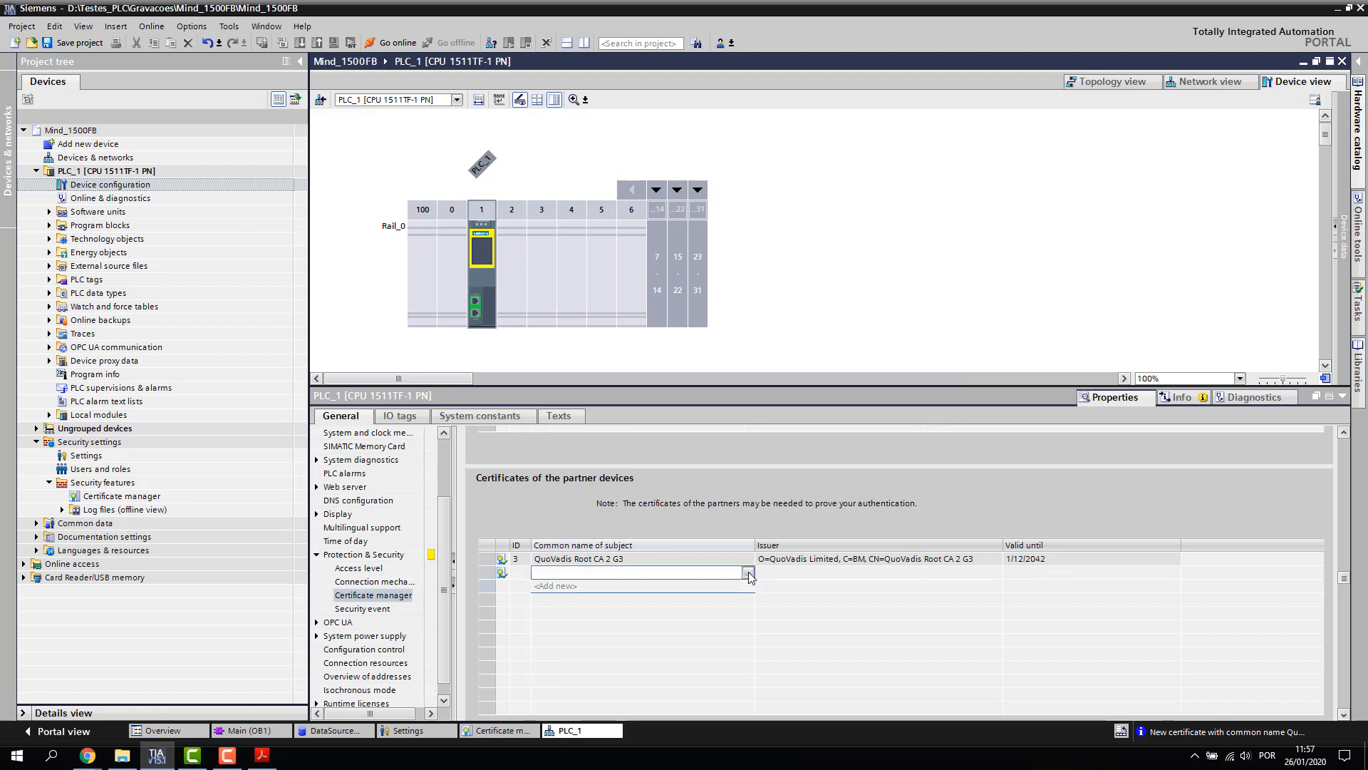
pyautogui.click(747, 573)
pyautogui.click(733, 447)
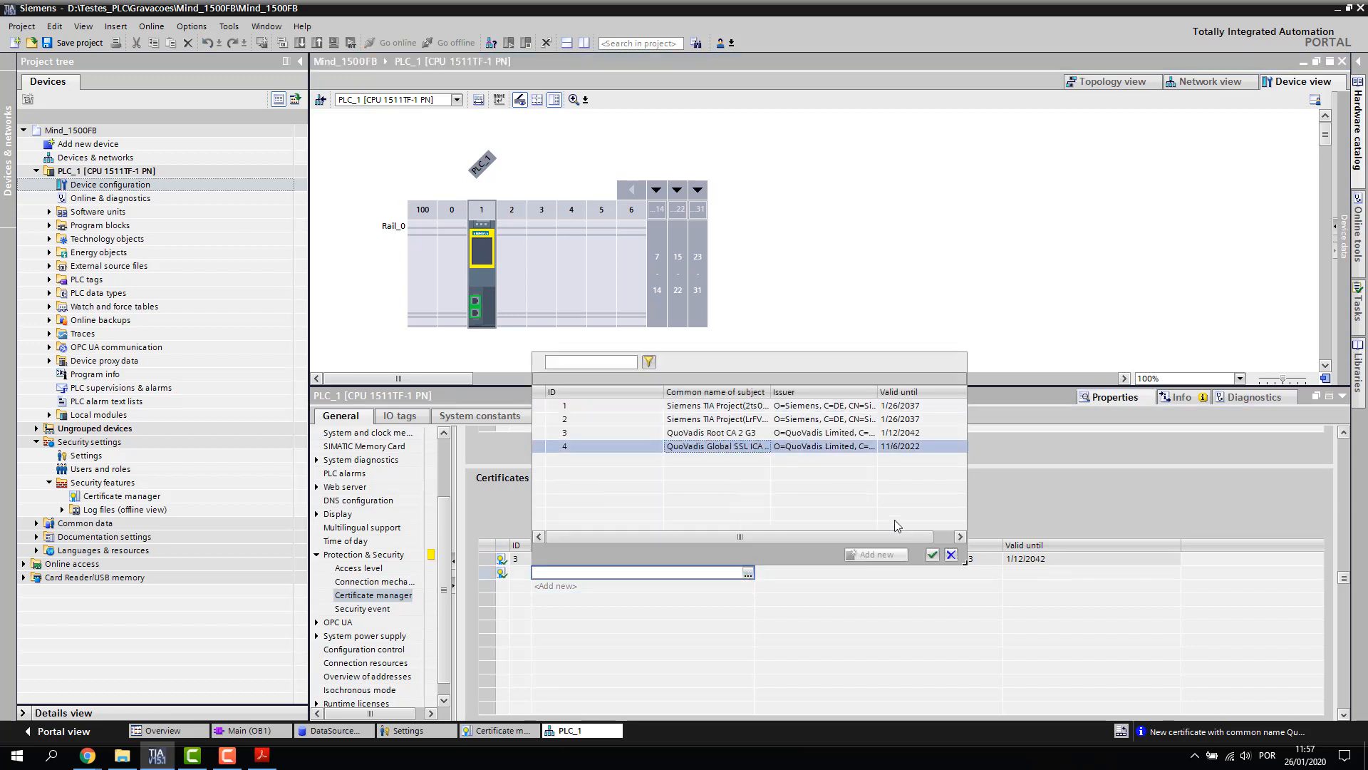
pyautogui.click(932, 554)
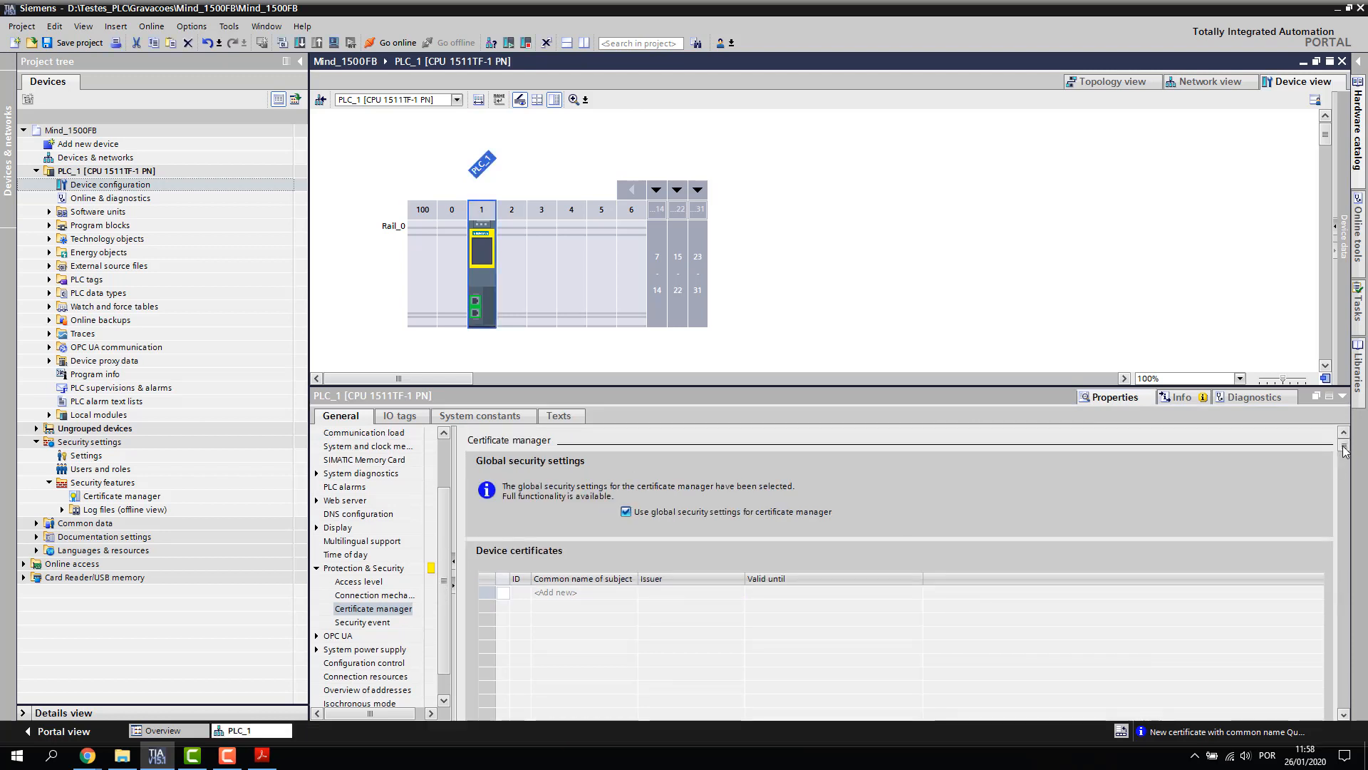
pyautogui.moveTo(1343, 454); pyautogui.dragTo(1279, 561)
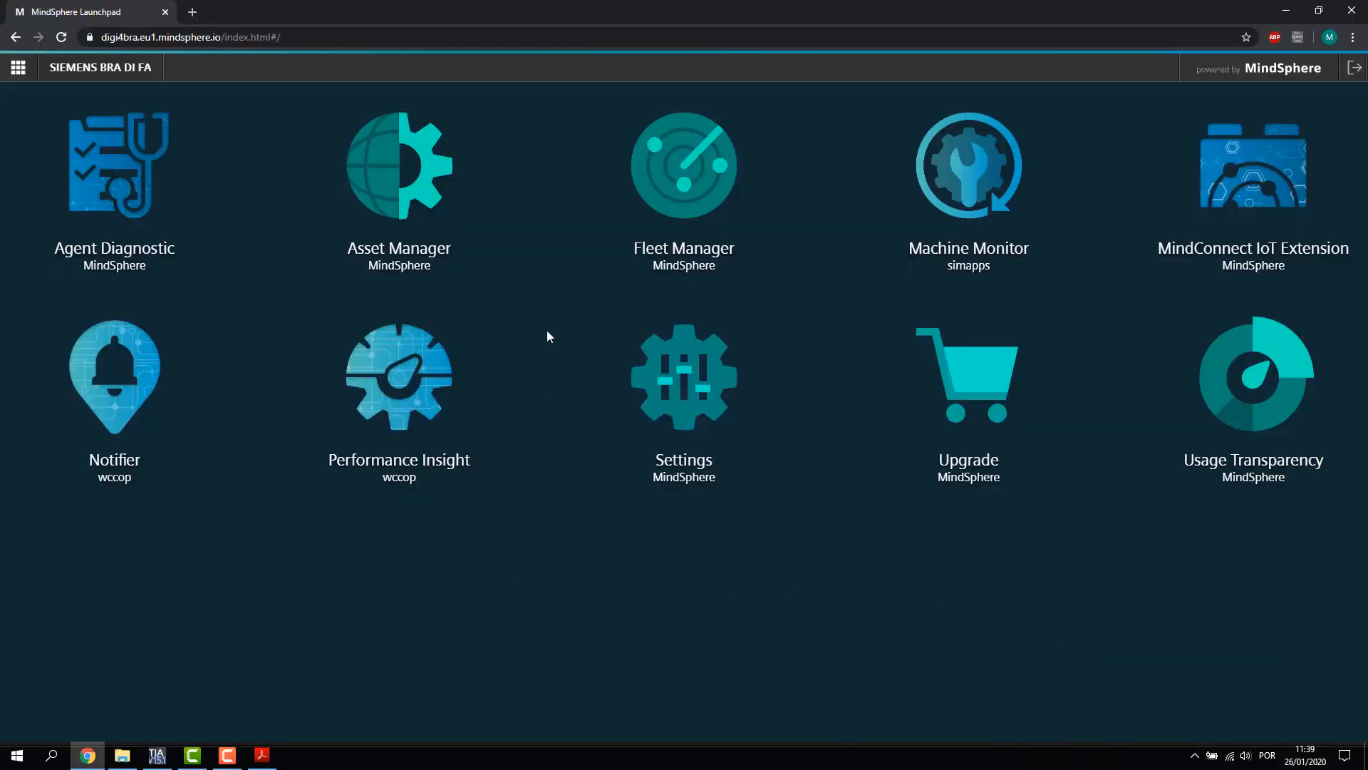
# Open Asset Manager's Aspects list, showing AgentOnlineStatus with its onlineStatus BOOLEAN variable
pyautogui.click(398, 188)
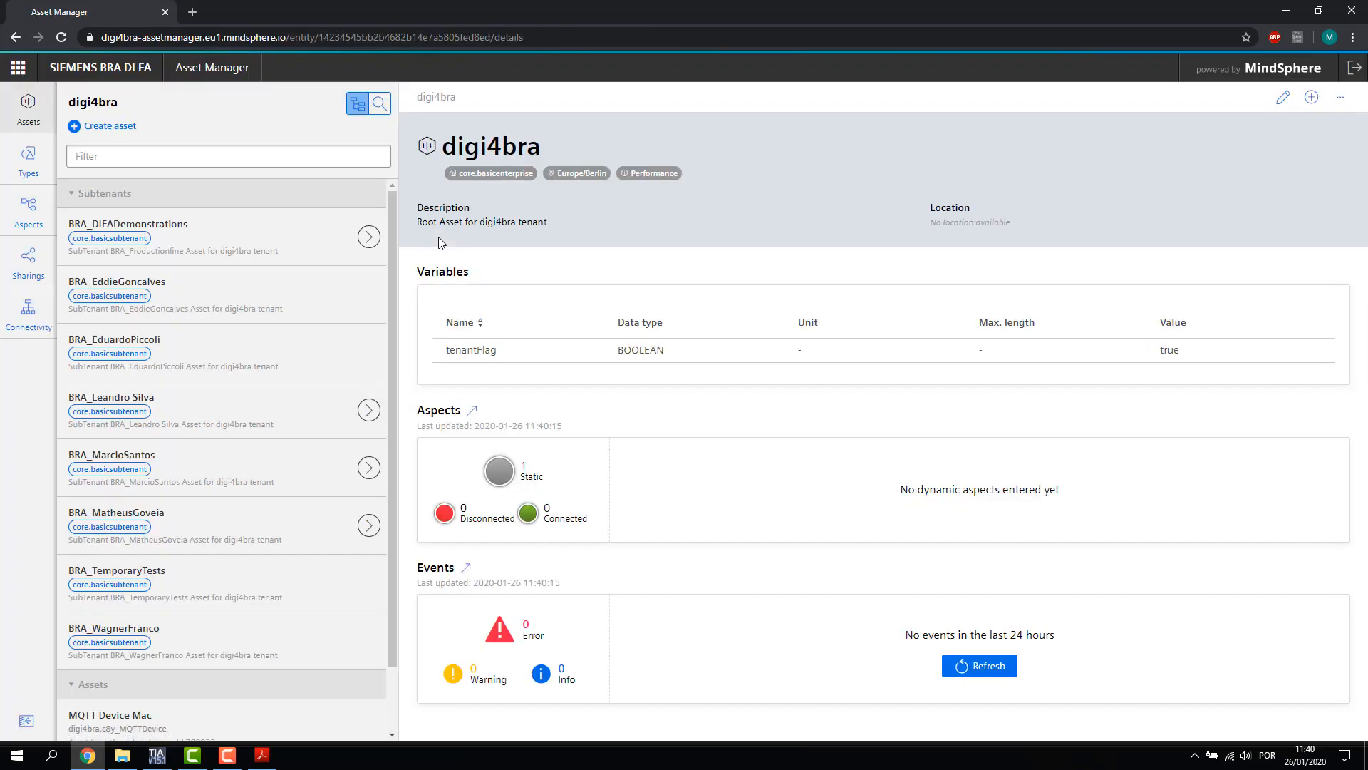
pyautogui.click(38, 228)
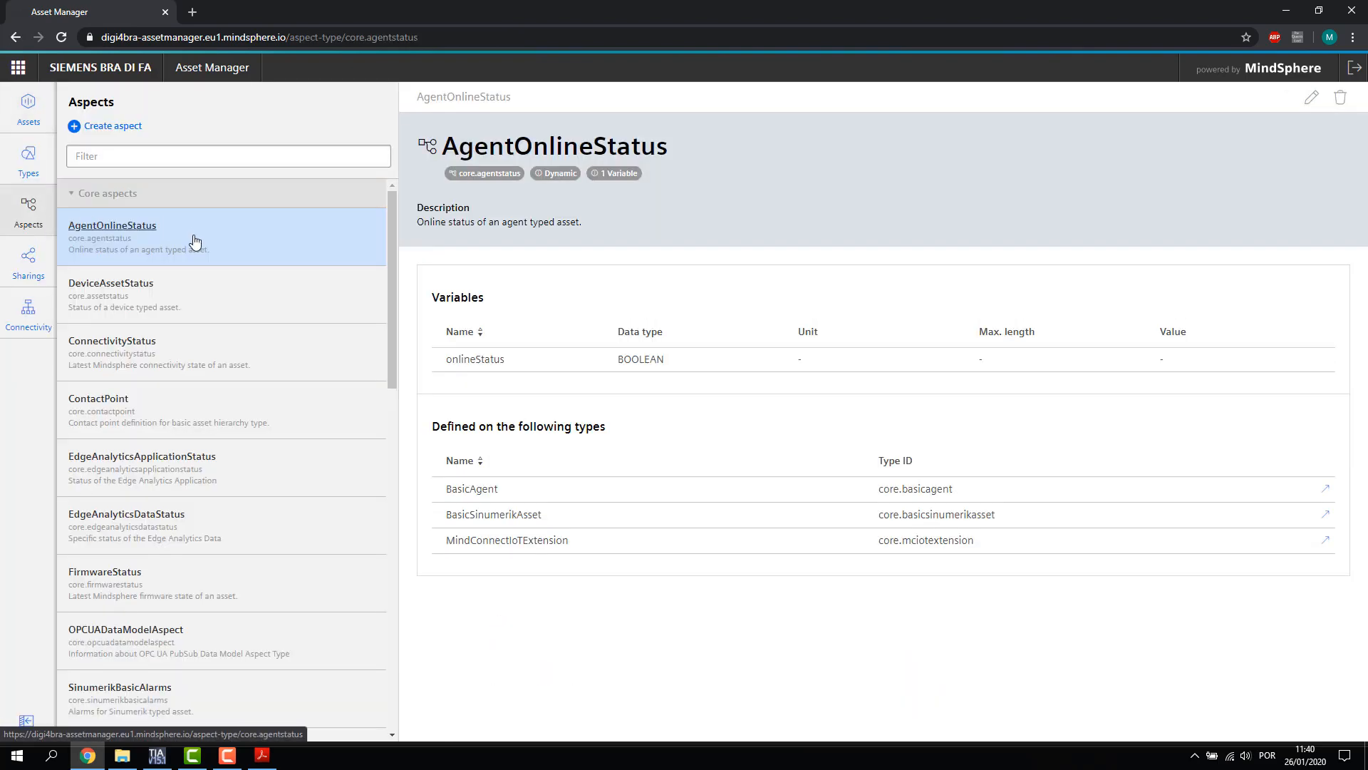
pyautogui.scroll(-10, 214, 256)
pyautogui.scroll(-5, 235, 285)
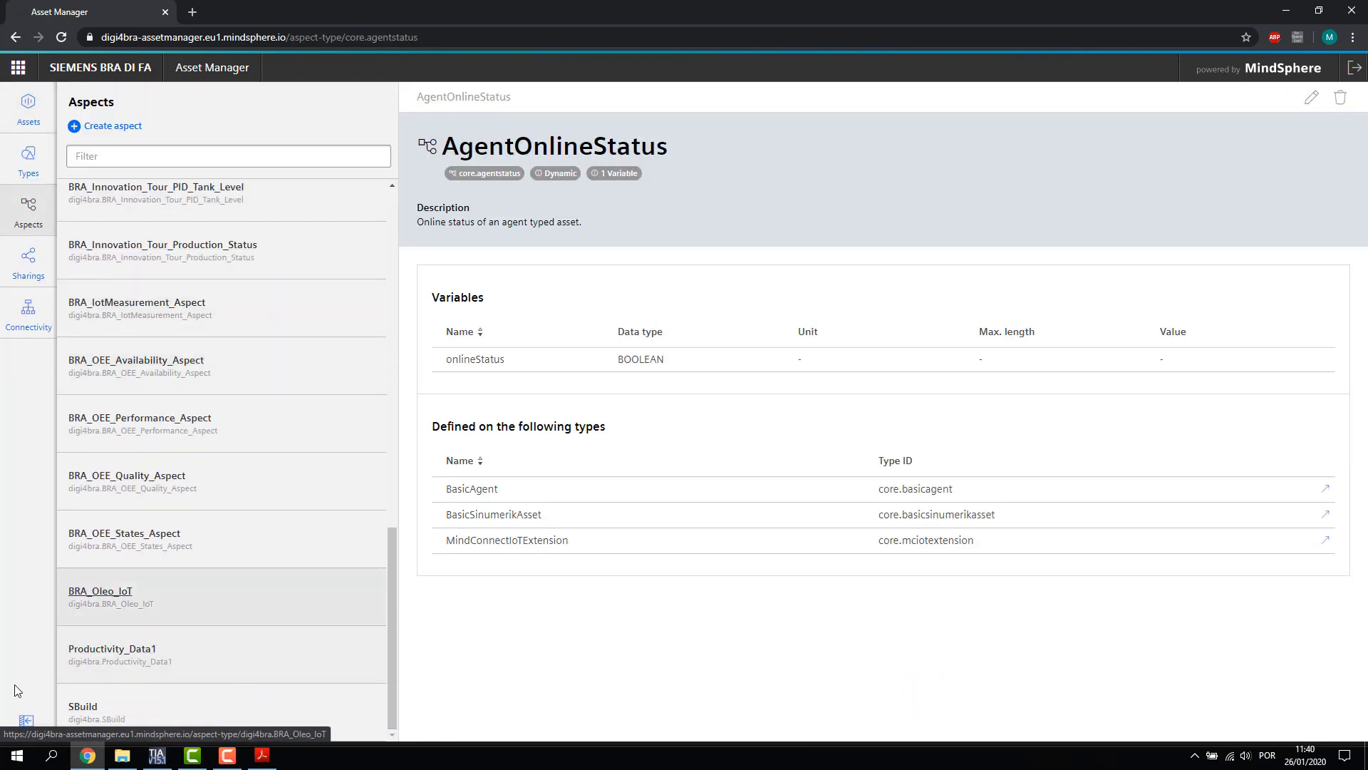
# Start a Dynamic aspect named WebSerieMindSphere and add one blank variable row
pyautogui.click(125, 129)
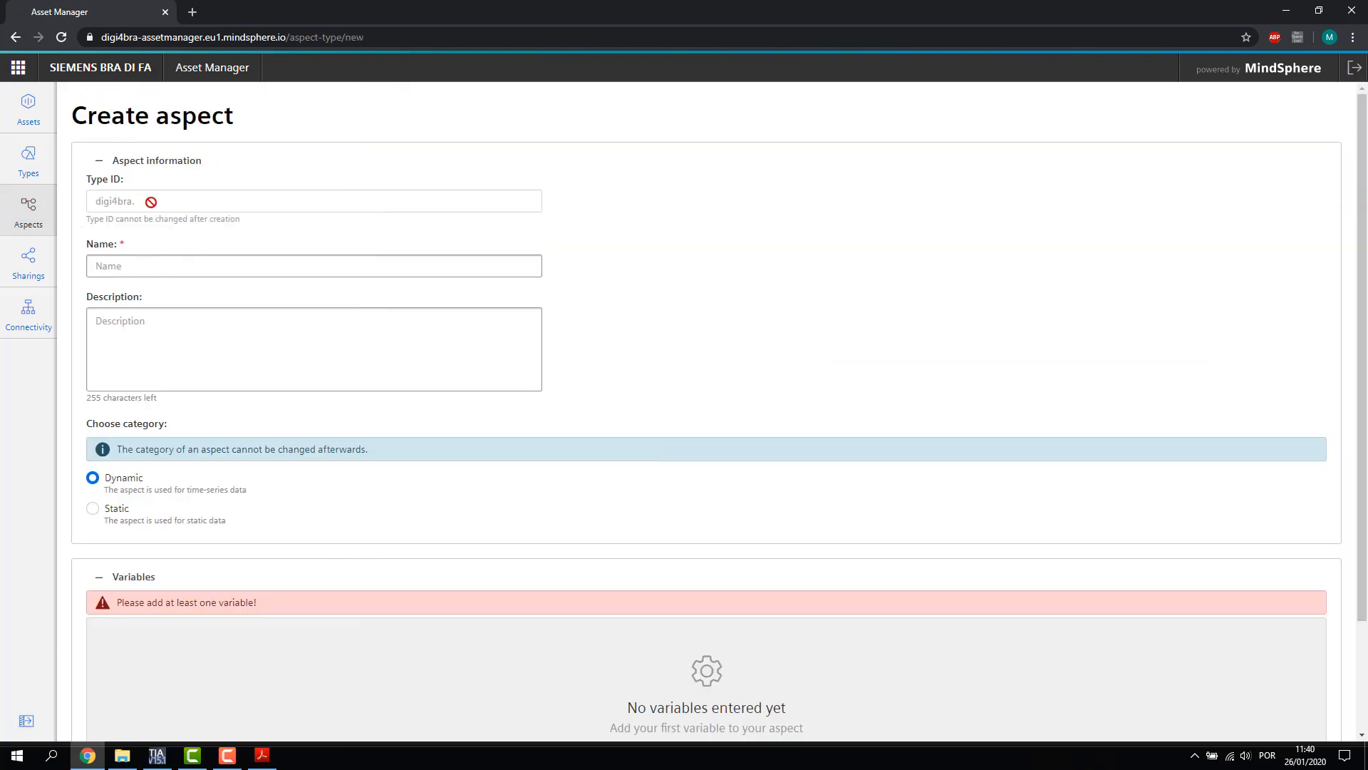
pyautogui.click(157, 263)
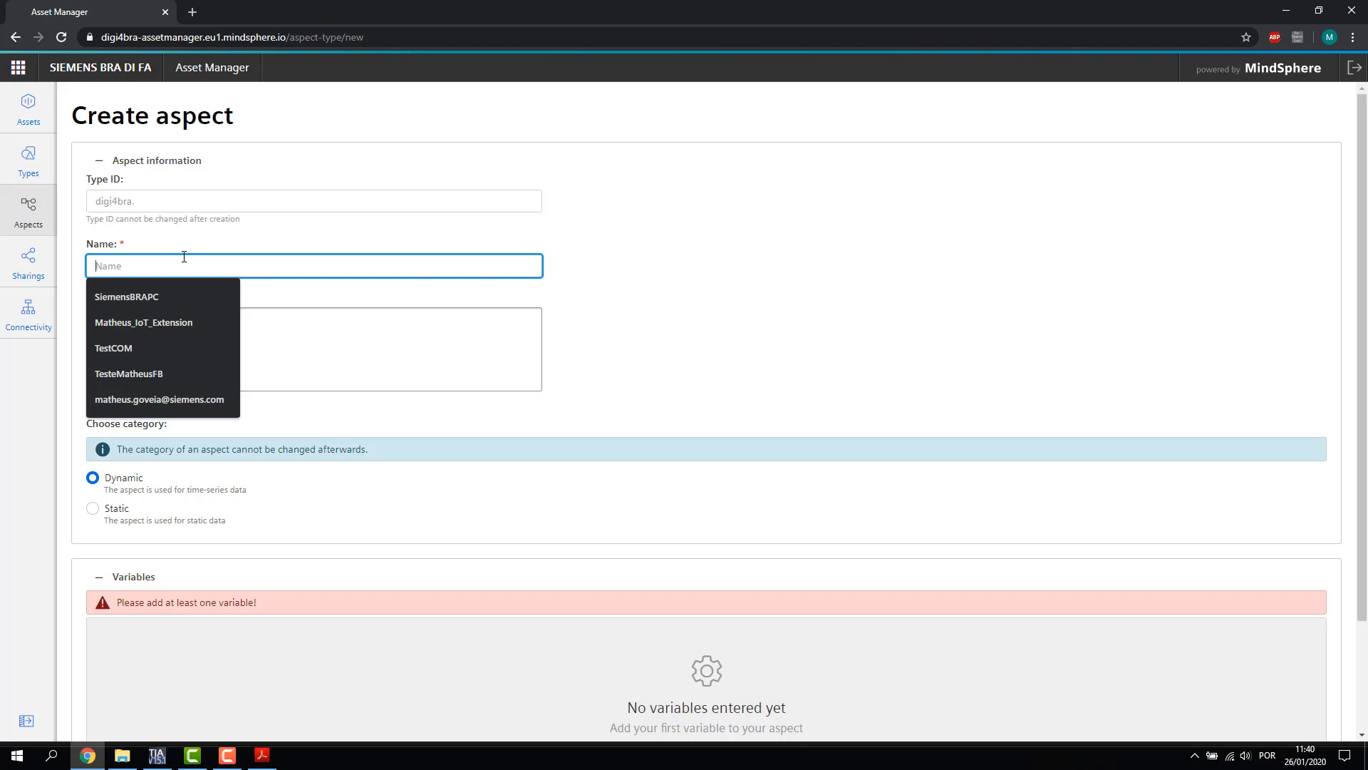
pyautogui.write('Web')
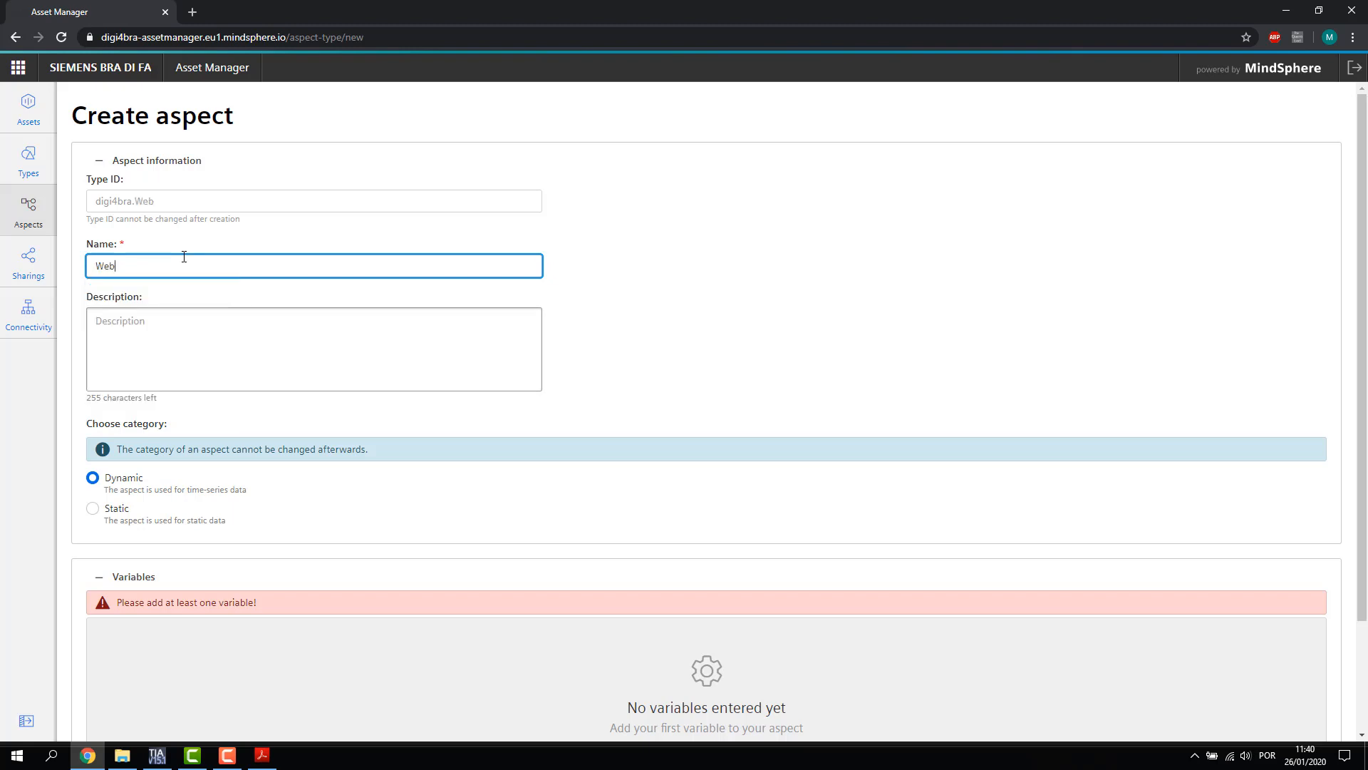
pyautogui.write('SerieMindSphere')
pyautogui.scroll(-2, 242, 288)
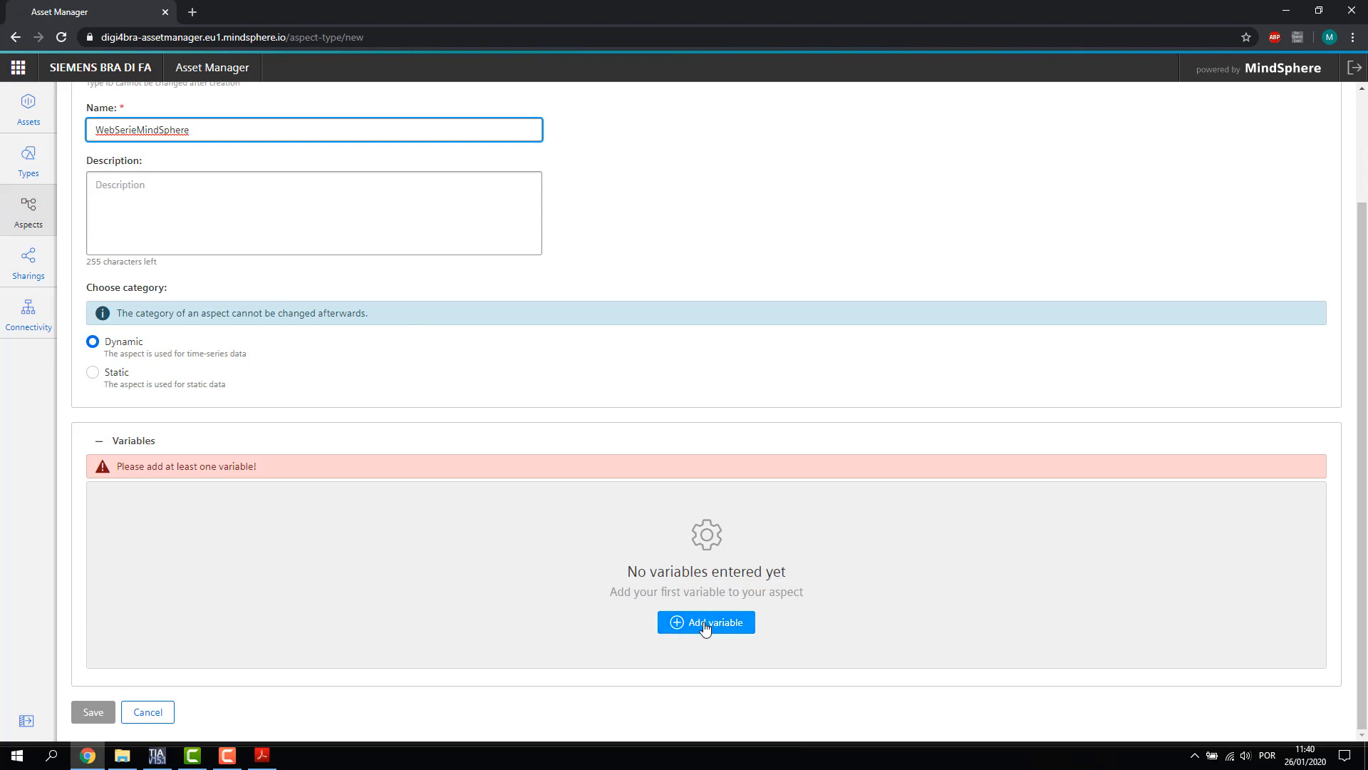
pyautogui.scroll(2, 687, 499)
pyautogui.scroll(-2, 690, 497)
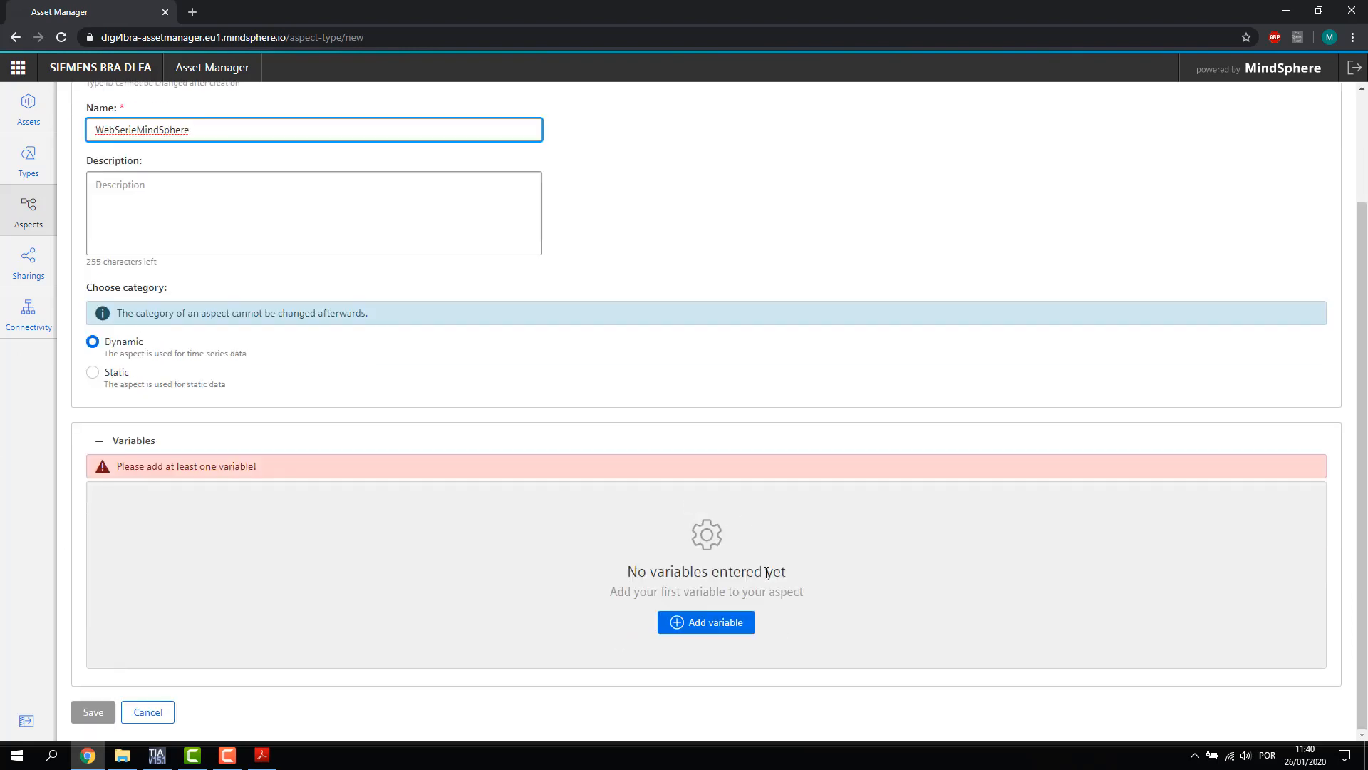
pyautogui.click(705, 621)
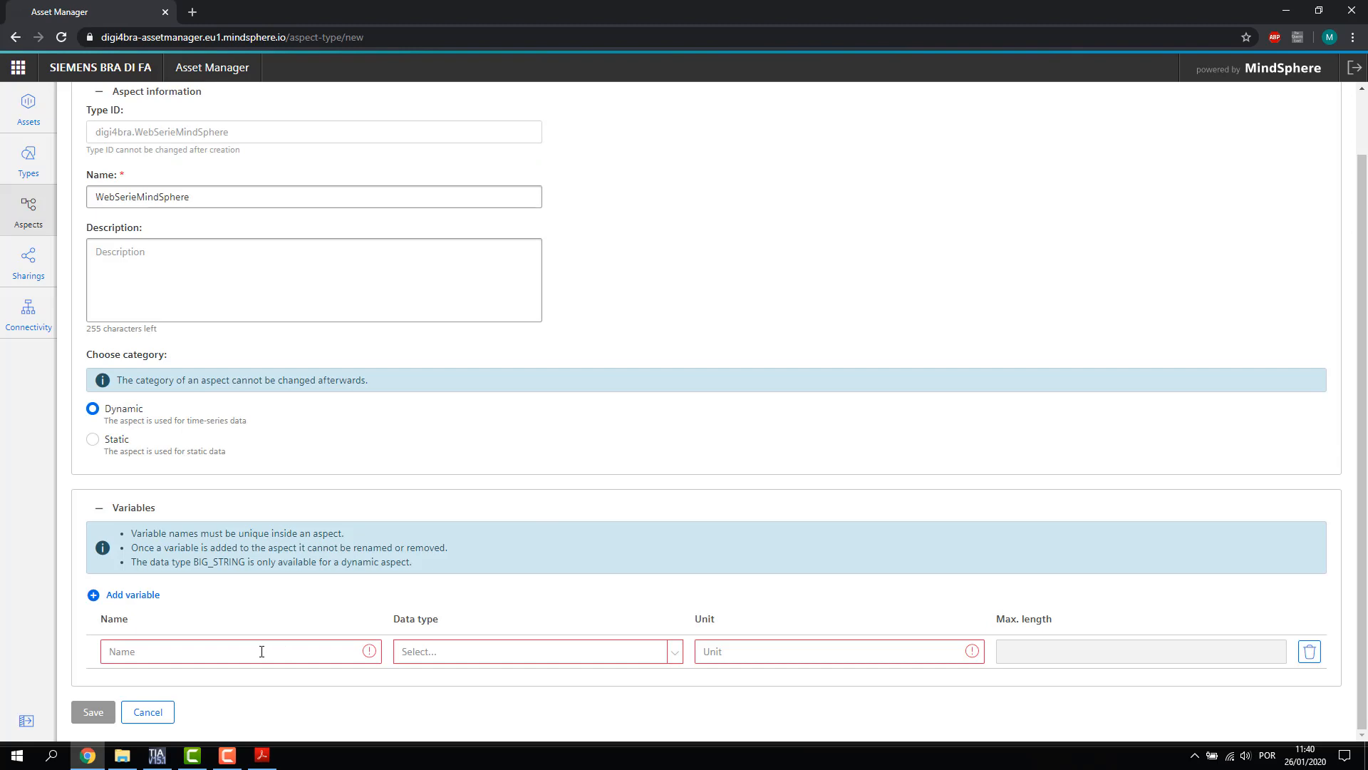
# Define the first variable Contador_Atuacao as INT with unit 'unit'
pyautogui.click(235, 642)
pyautogui.write('Cont')
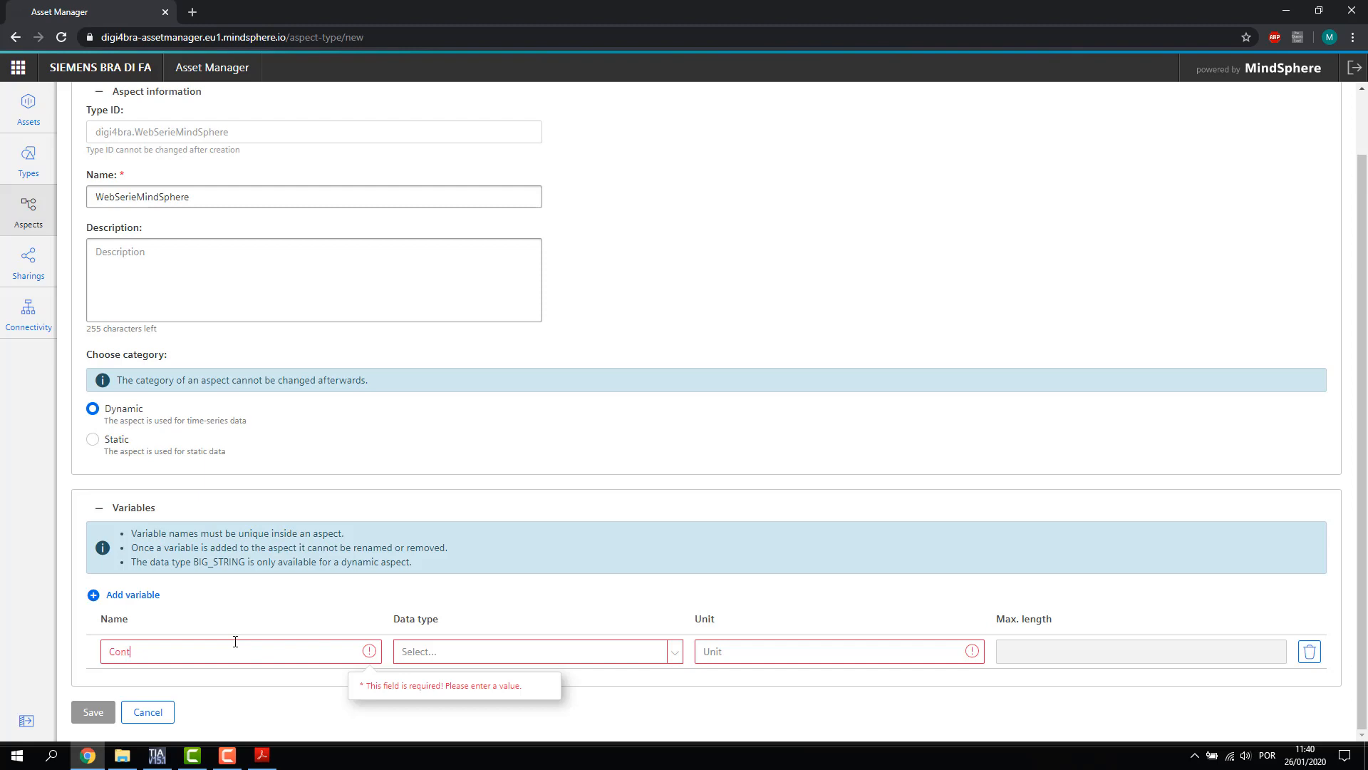
pyautogui.write('ador Atuacao')
pyautogui.click(480, 655)
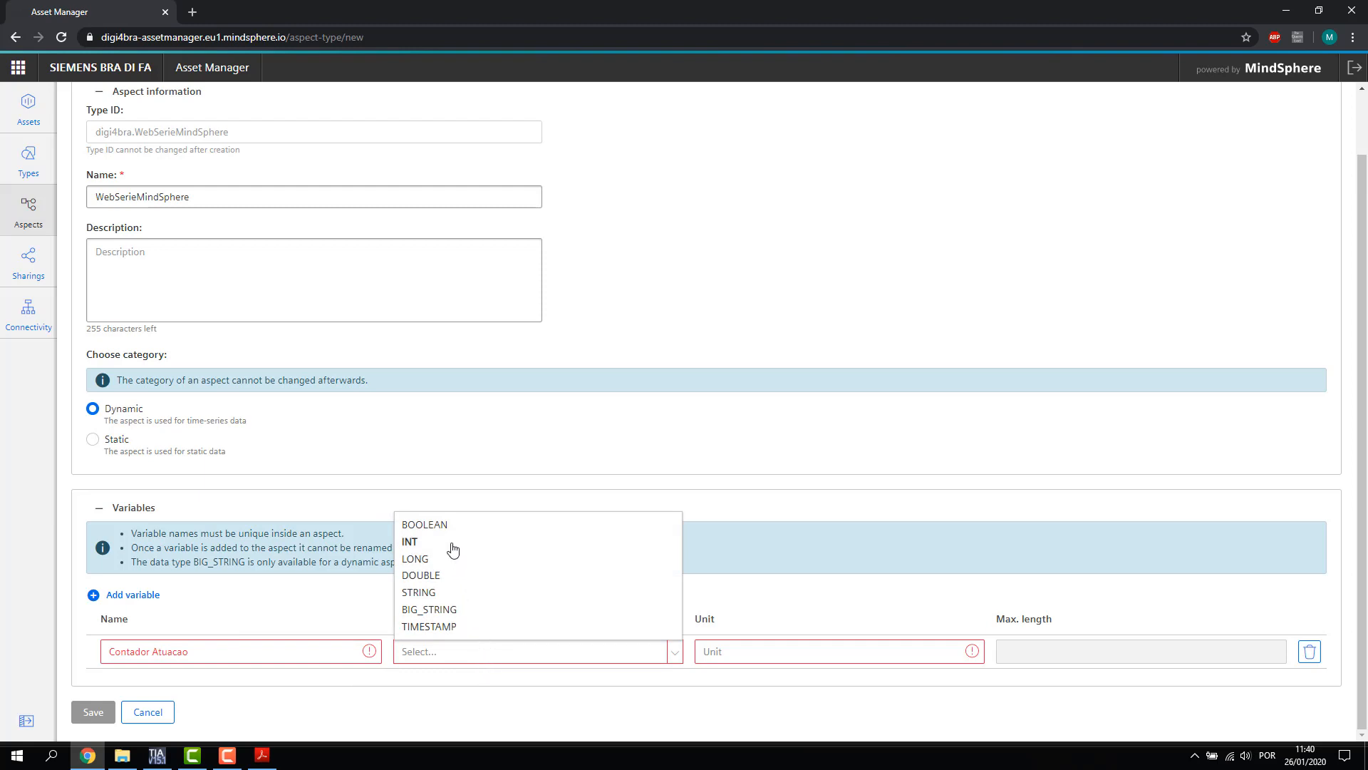
pyautogui.click(453, 548)
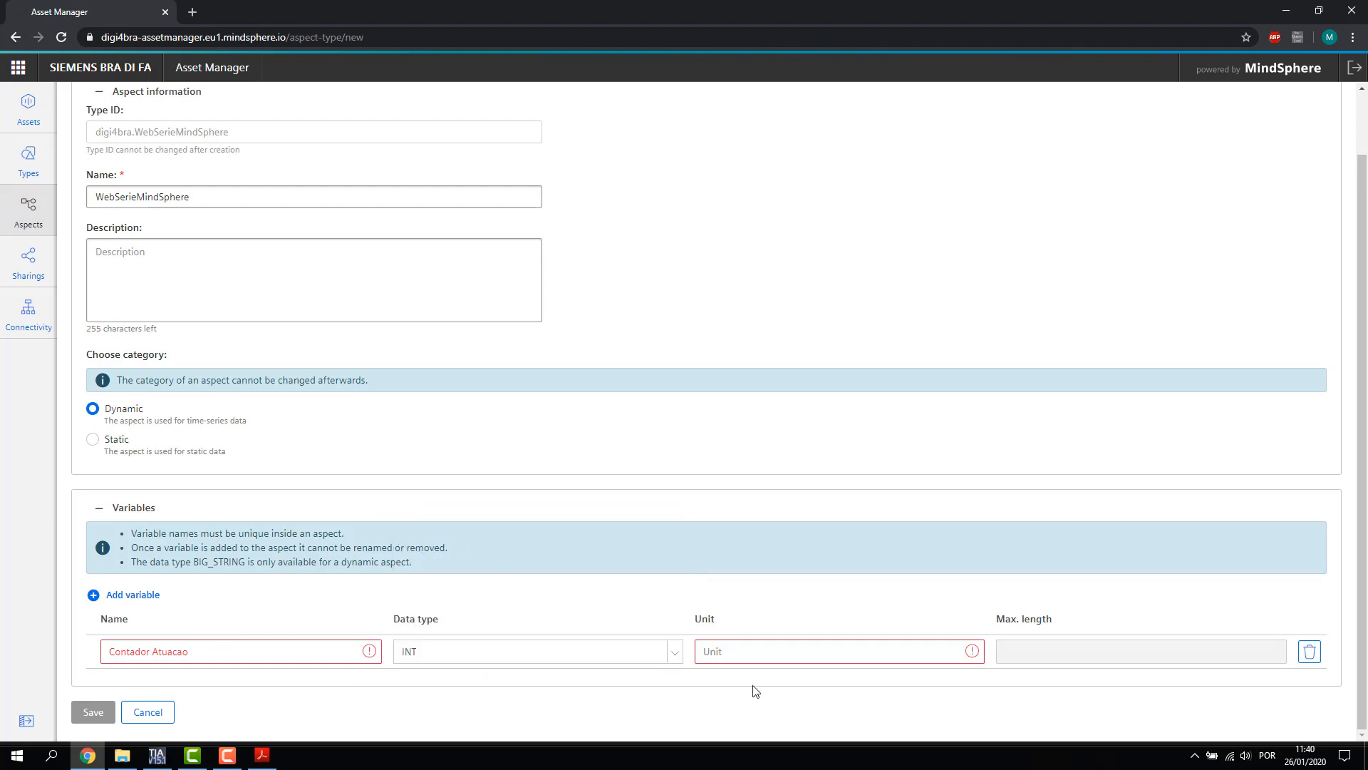
pyautogui.click(748, 646)
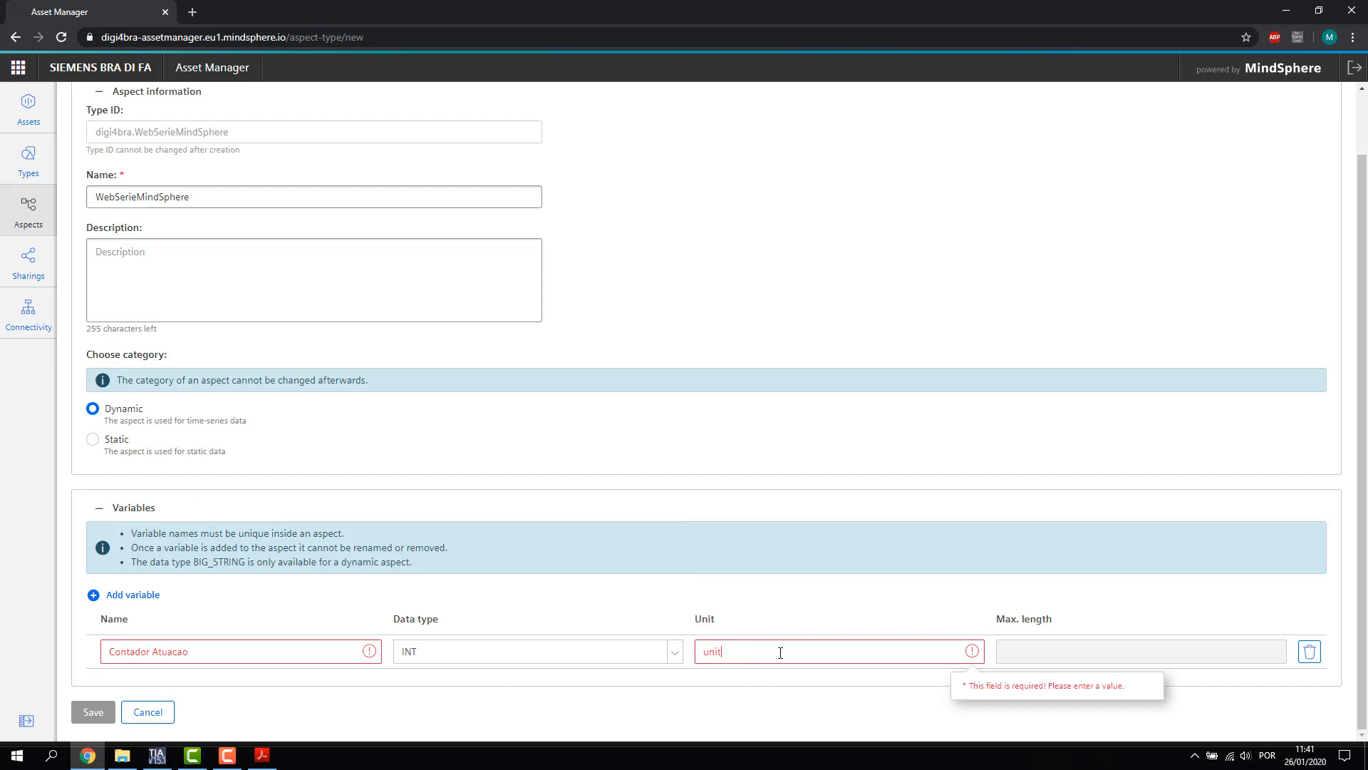
pyautogui.write('unit')
# Add a second variable row and replace the space in the first name with an underscore
pyautogui.click(129, 596)
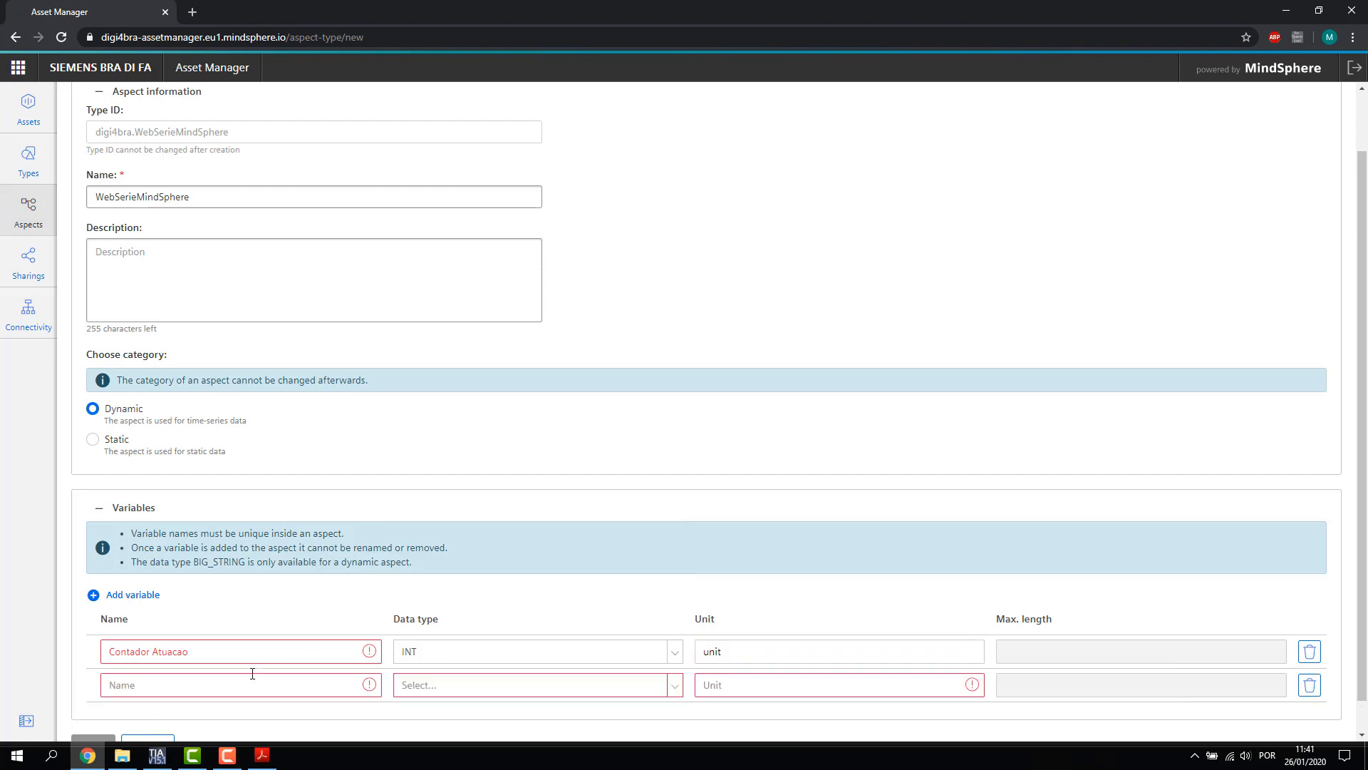
pyautogui.click(213, 678)
pyautogui.click(150, 651)
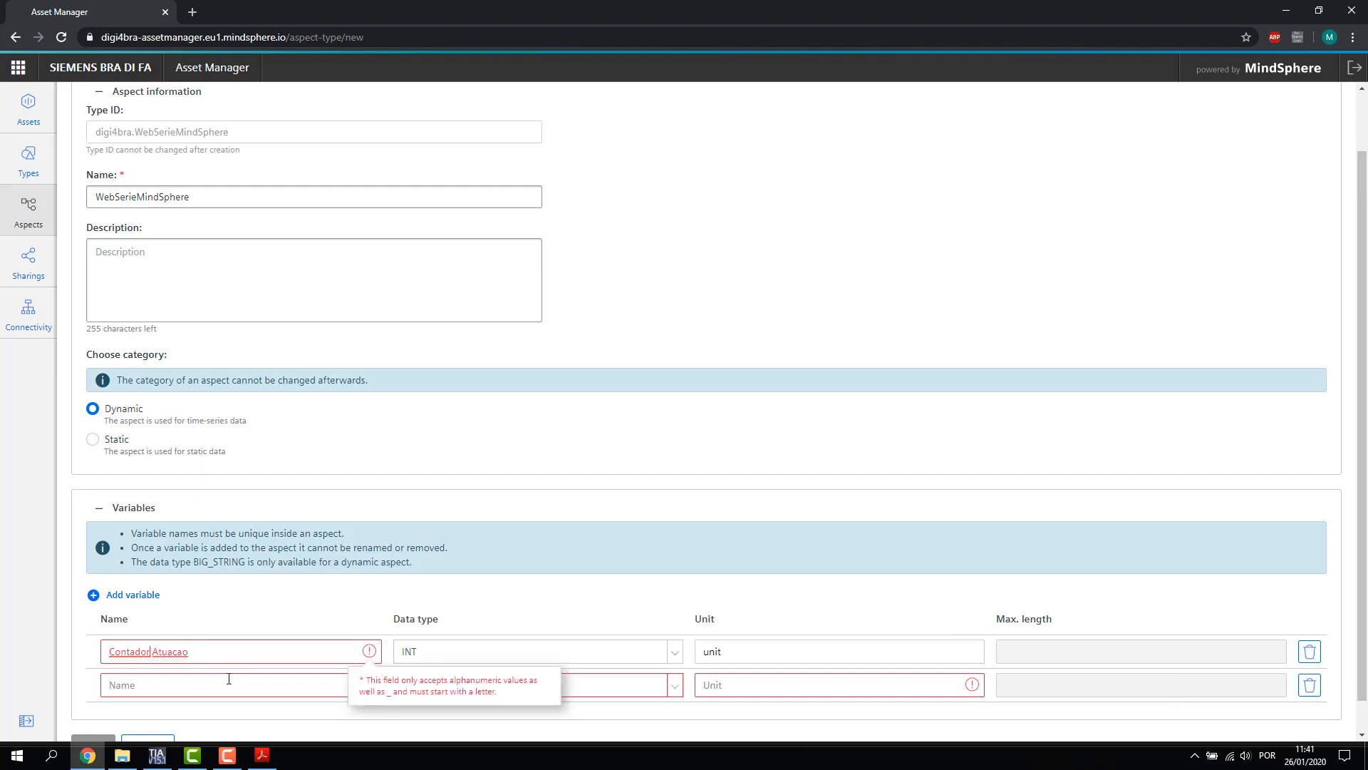
pyautogui.press('BackSpace')
pyautogui.write('_')
# Define the second variable Pressao_Valvula as DOUBLE with unit bar
pyautogui.click(203, 683)
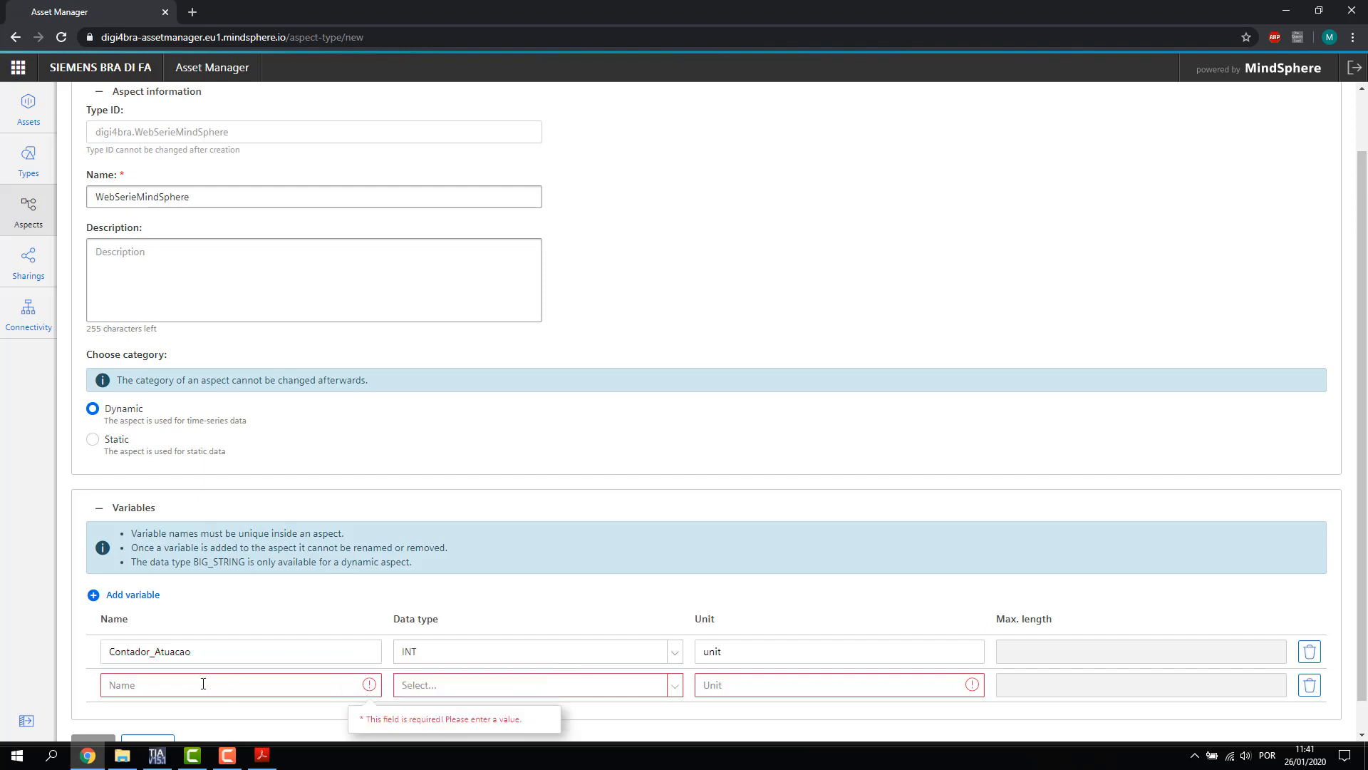
pyautogui.write('Pressao_Valvula')
pyautogui.click(419, 686)
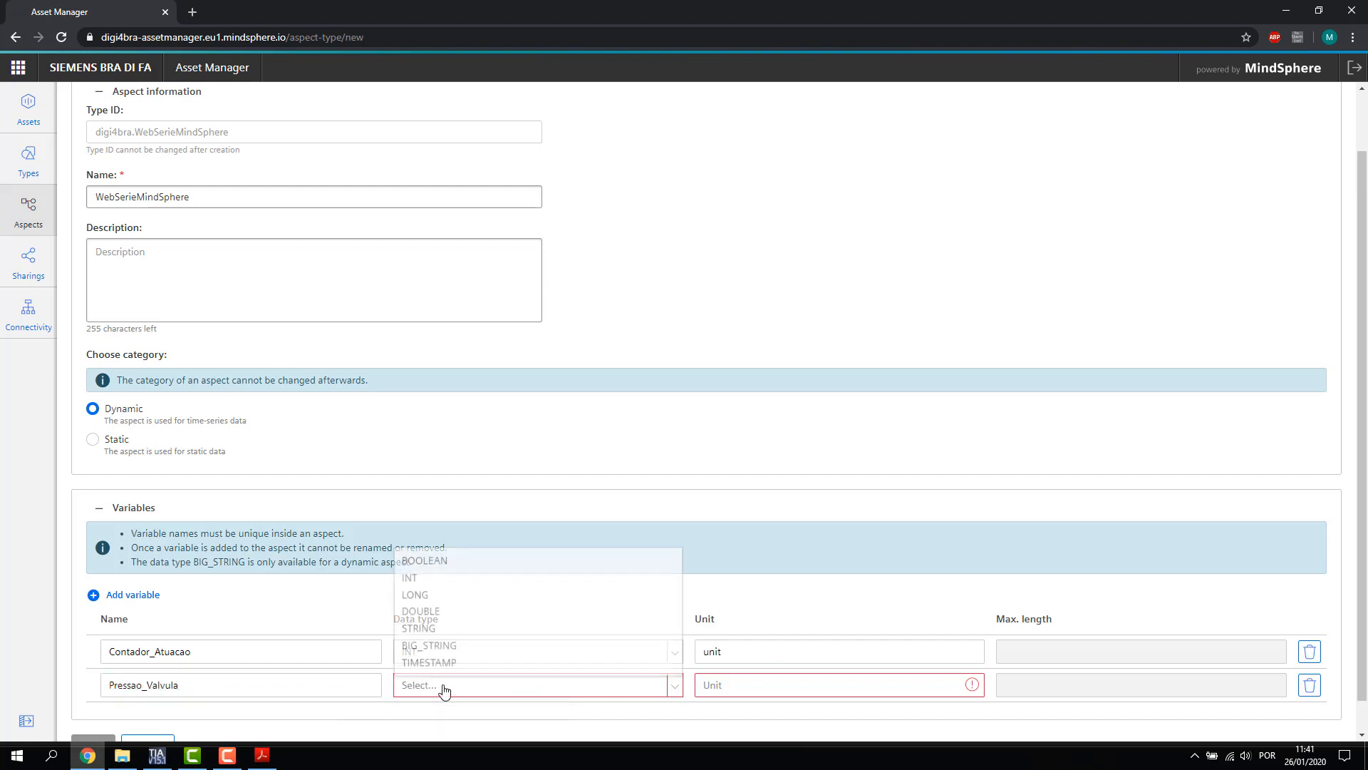
pyautogui.click(443, 607)
pyautogui.click(727, 687)
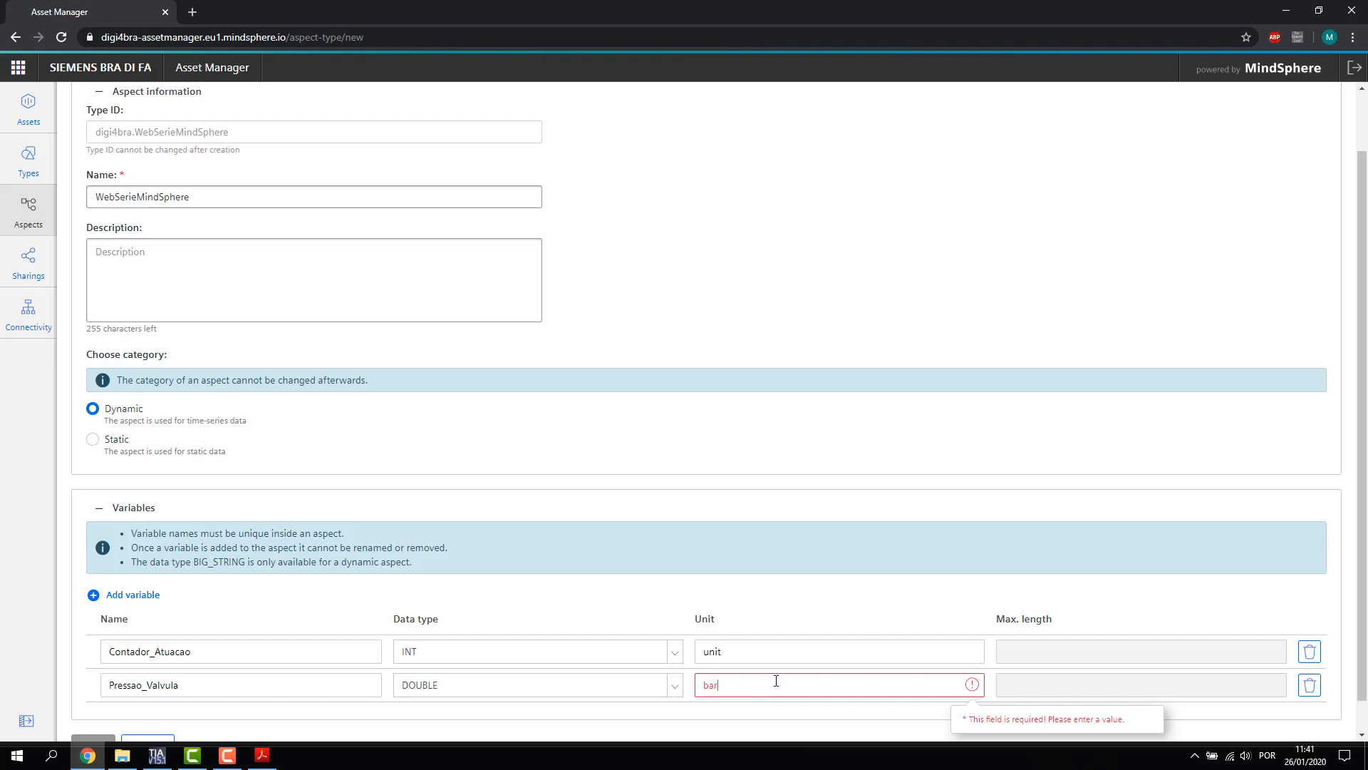
pyautogui.click(784, 584)
# Review both variable names and save the WebSerieMindSphere aspect
pyautogui.scroll(-1, 783, 584)
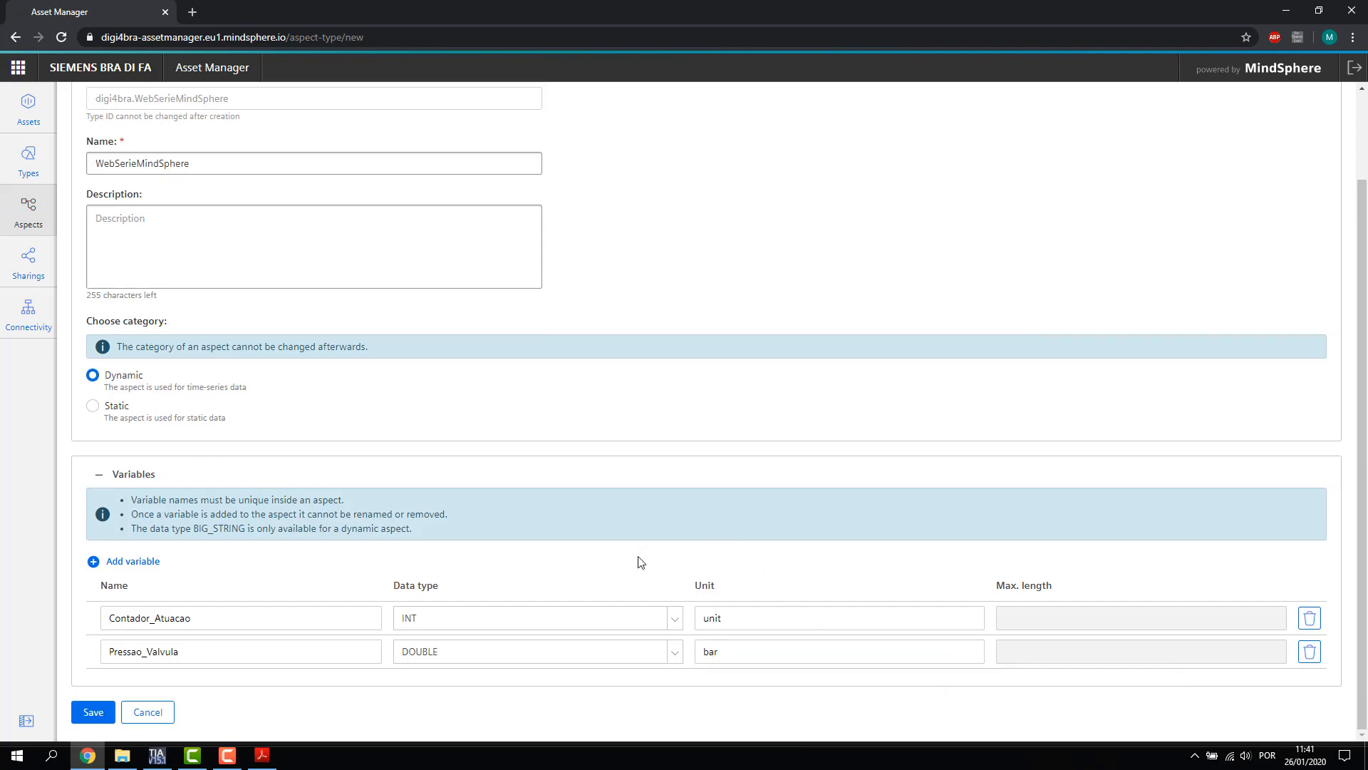
pyautogui.scroll(2, 498, 399)
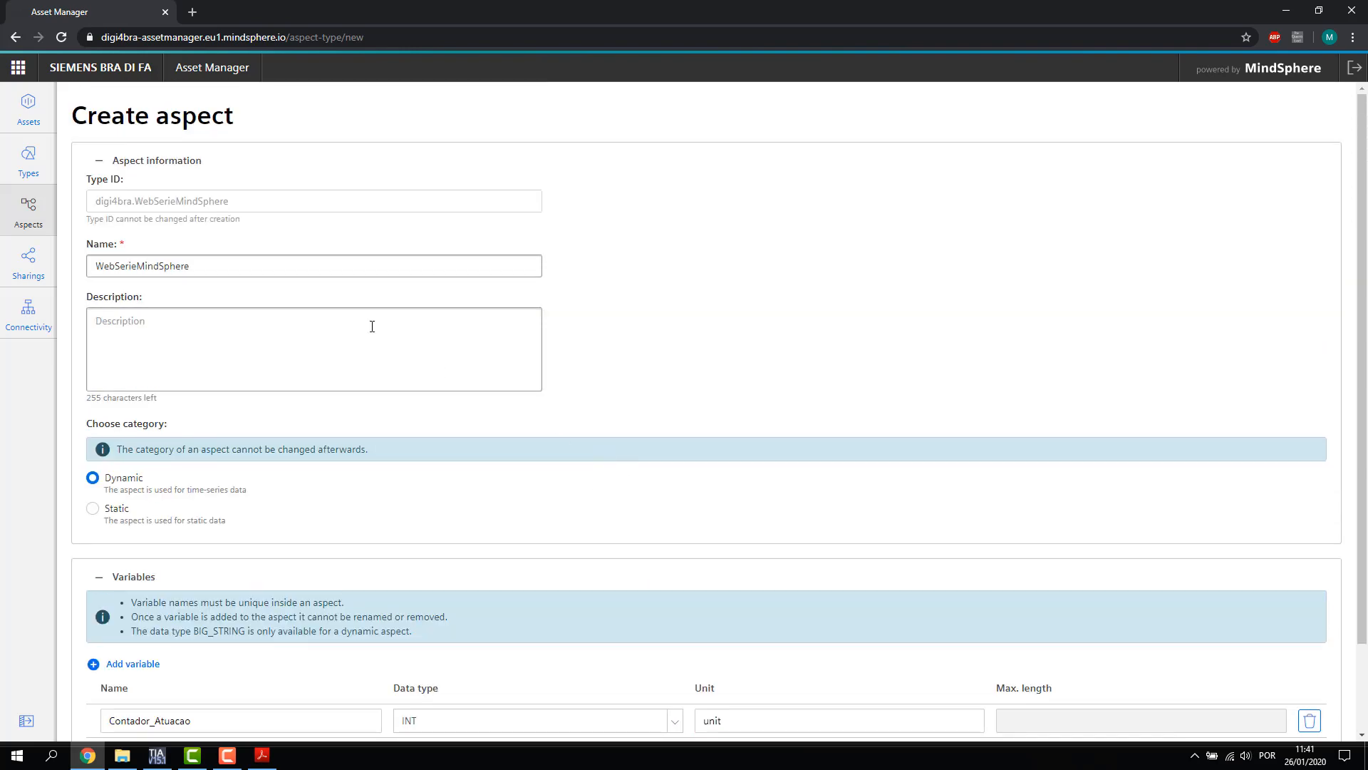
pyautogui.moveTo(162, 121); pyautogui.dragTo(229, 122)
pyautogui.click(242, 124)
pyautogui.scroll(-1, 285, 178)
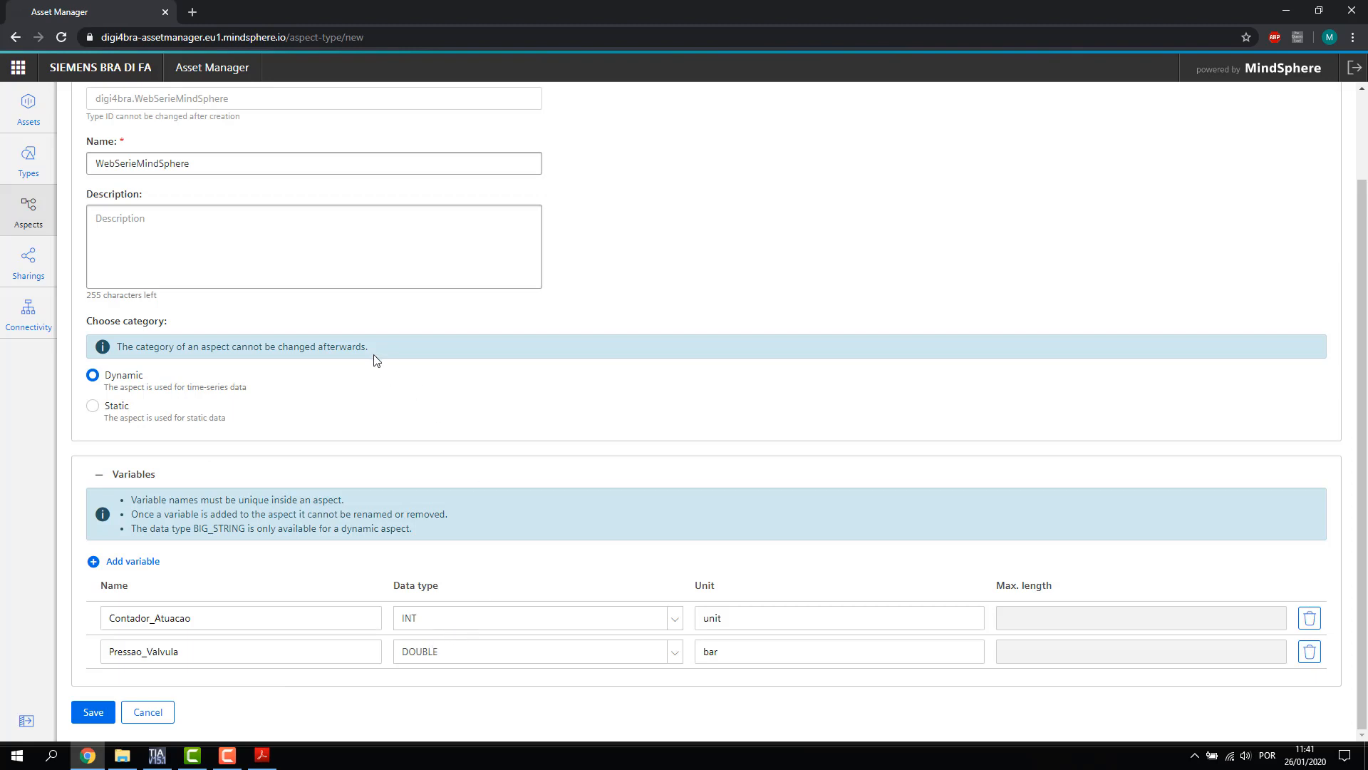
pyautogui.scroll(1, 376, 360)
pyautogui.scroll(-1, 422, 347)
pyautogui.moveTo(220, 618); pyautogui.dragTo(91, 625)
pyautogui.moveTo(183, 651); pyautogui.dragTo(107, 655)
pyautogui.scroll(2, 214, 308)
pyautogui.scroll(-2, 207, 428)
pyautogui.click(82, 712)
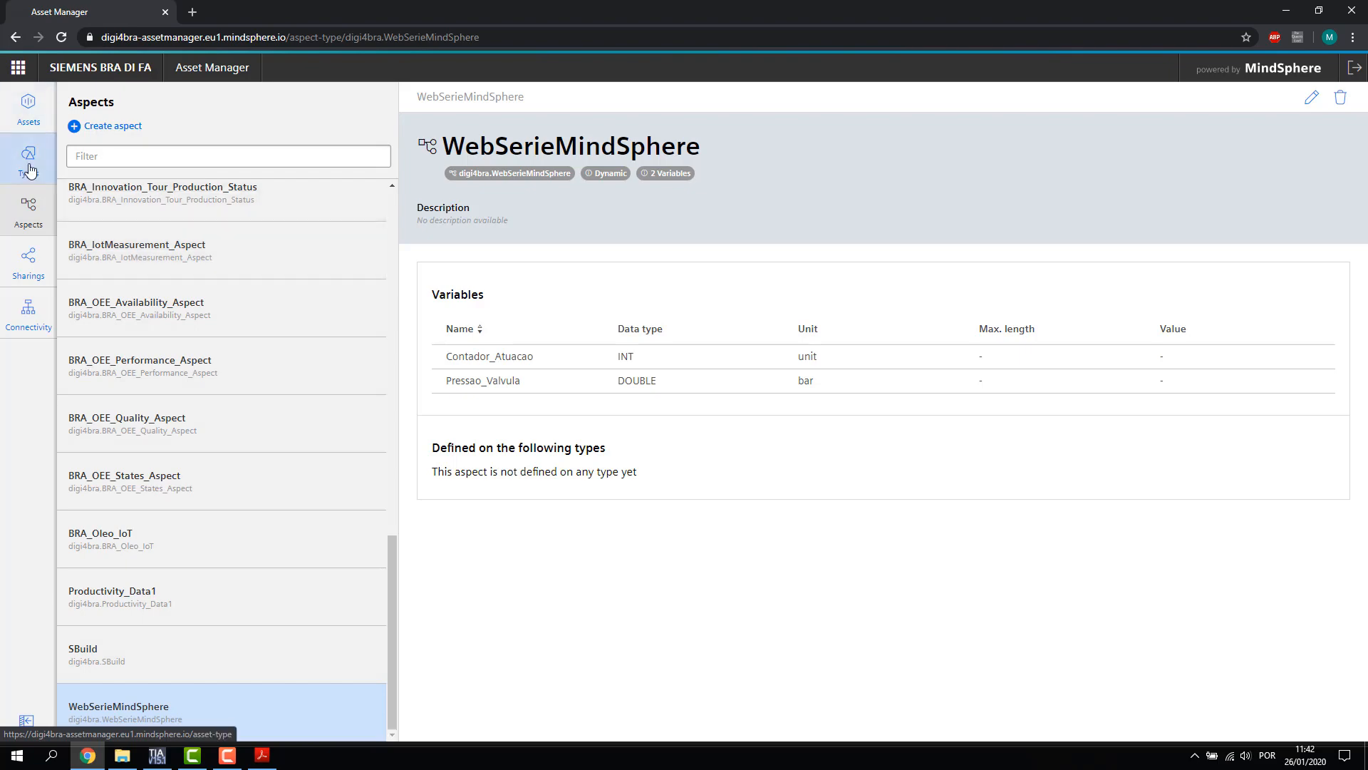
# Show the Types page and scroll through the core and own types, including BasicAsset
pyautogui.click(28, 159)
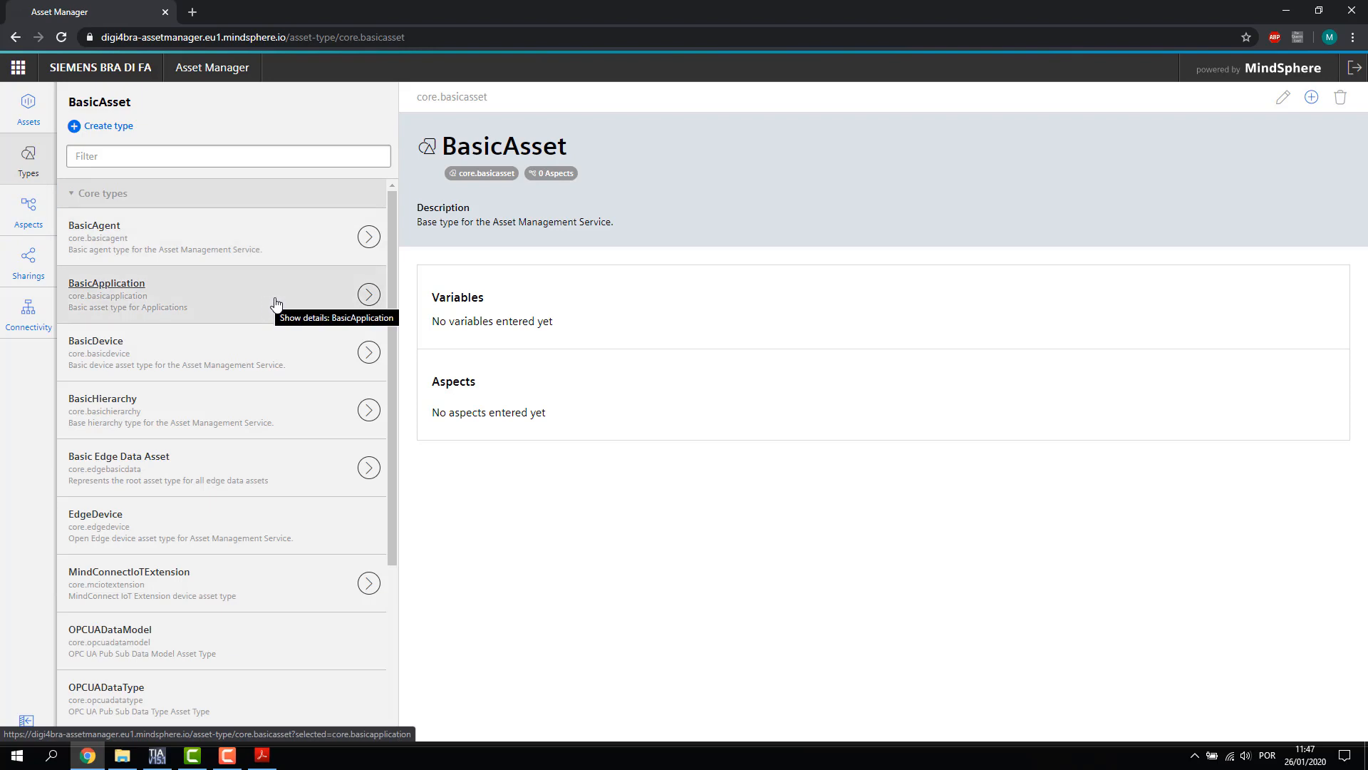
pyautogui.scroll(-3, 271, 303)
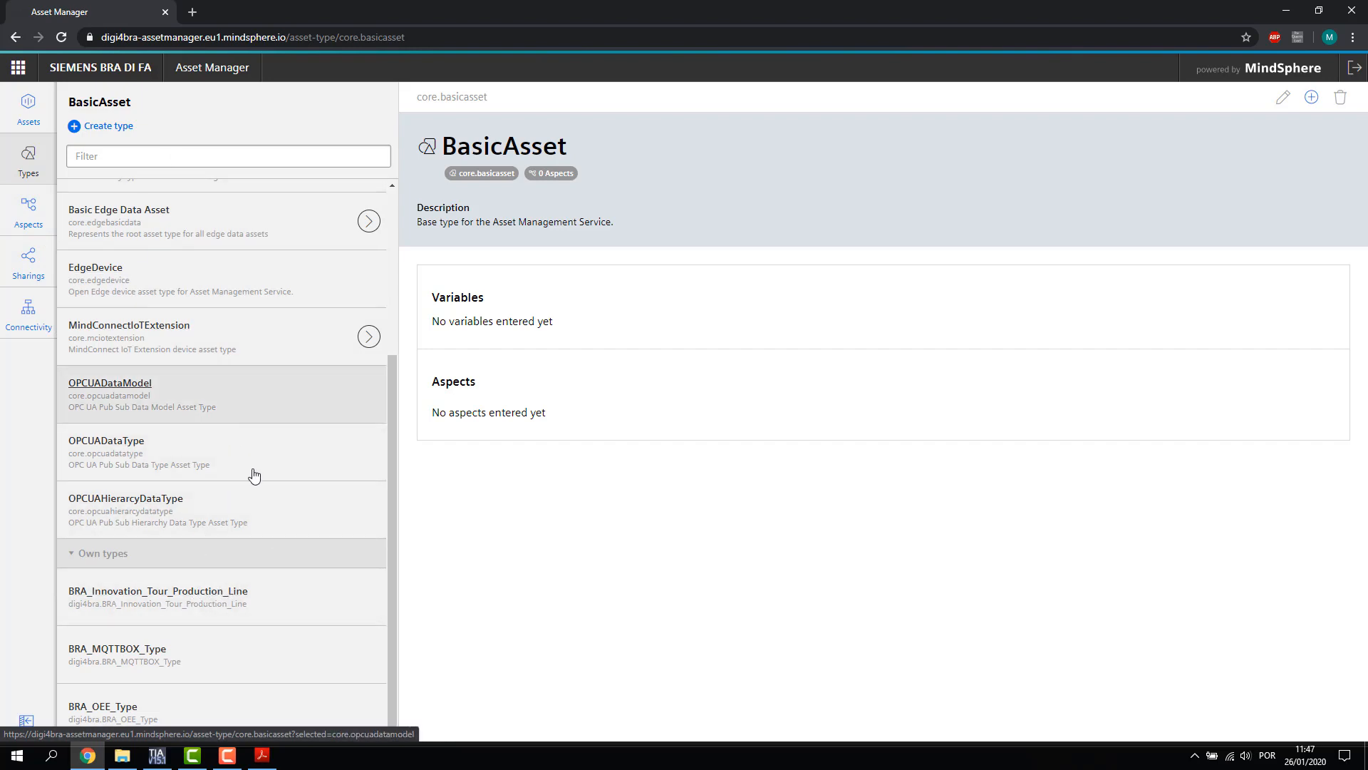
# Create a BasicAsset-based type named MaquinaExemploWebSerie and expand its Aspects section
pyautogui.click(116, 128)
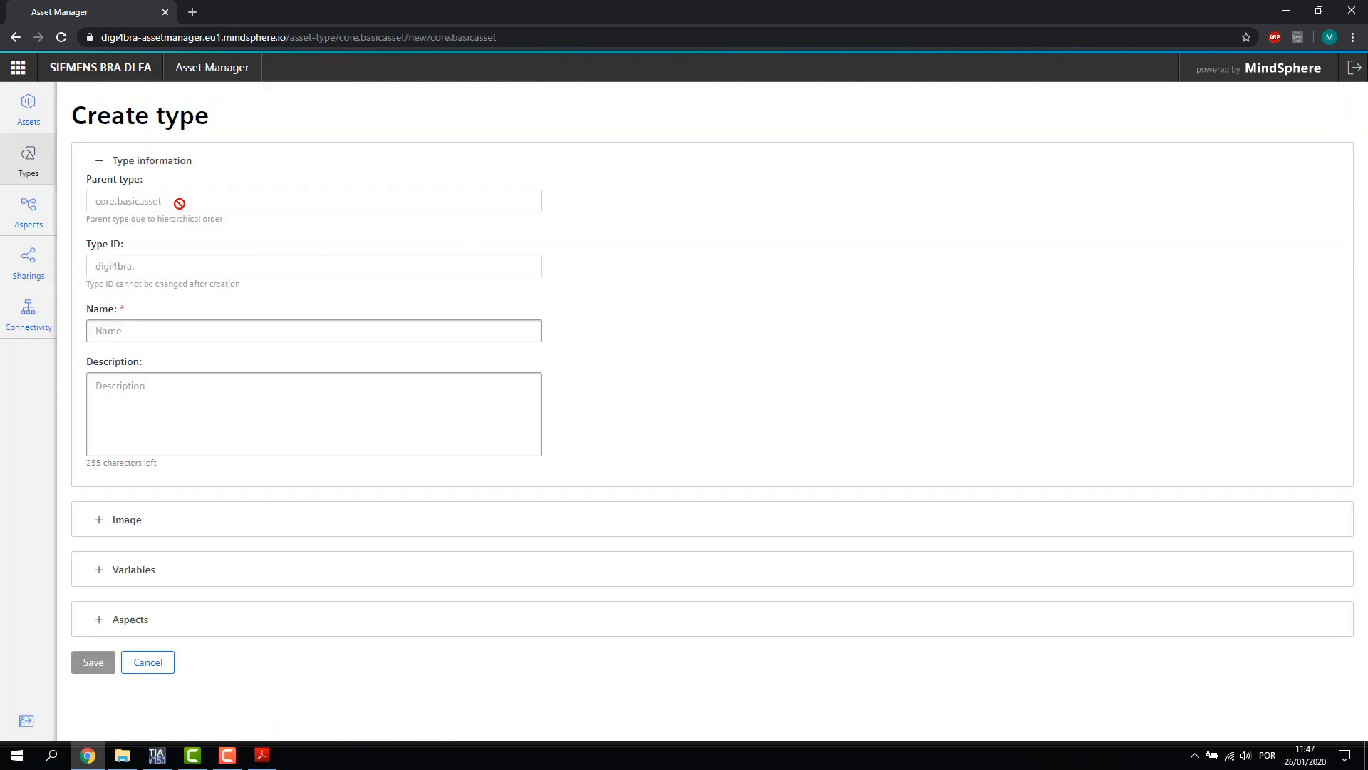
pyautogui.click(143, 326)
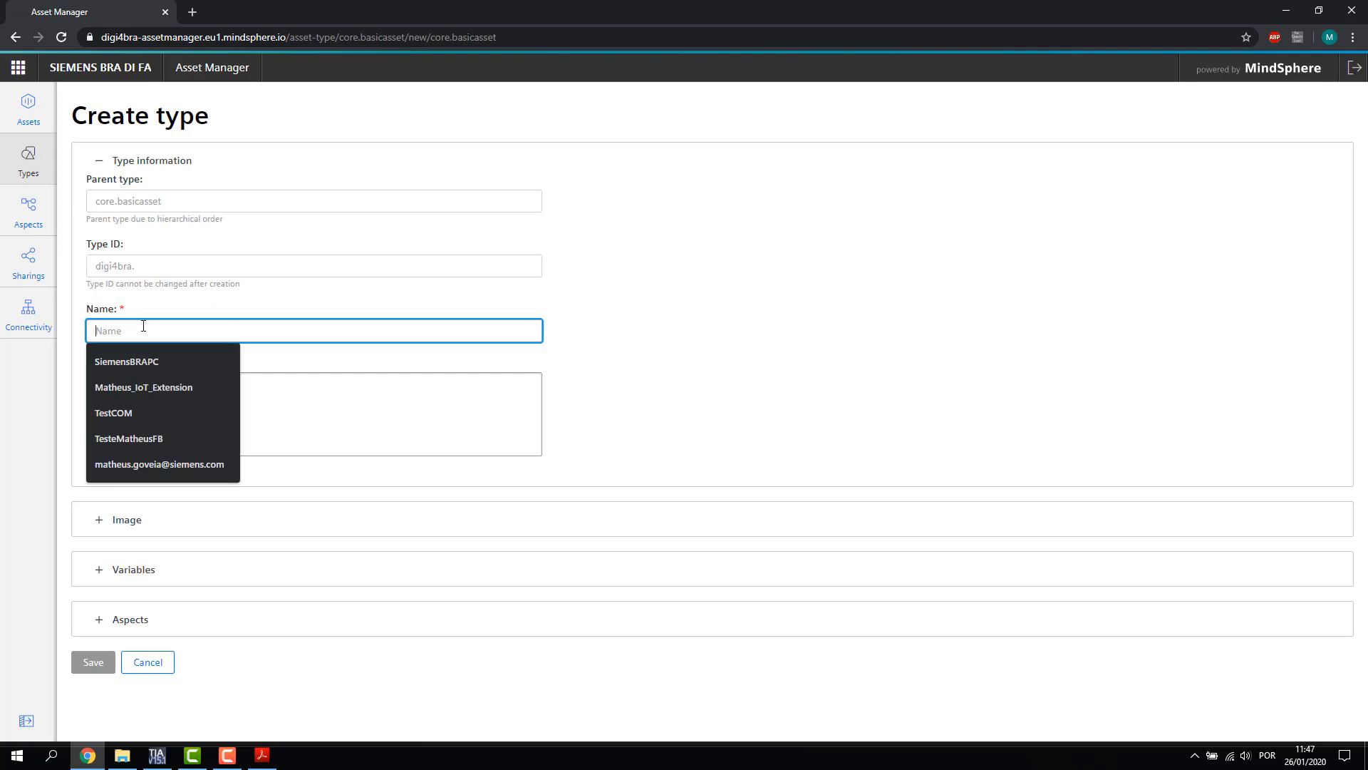
pyautogui.write('Mquin')
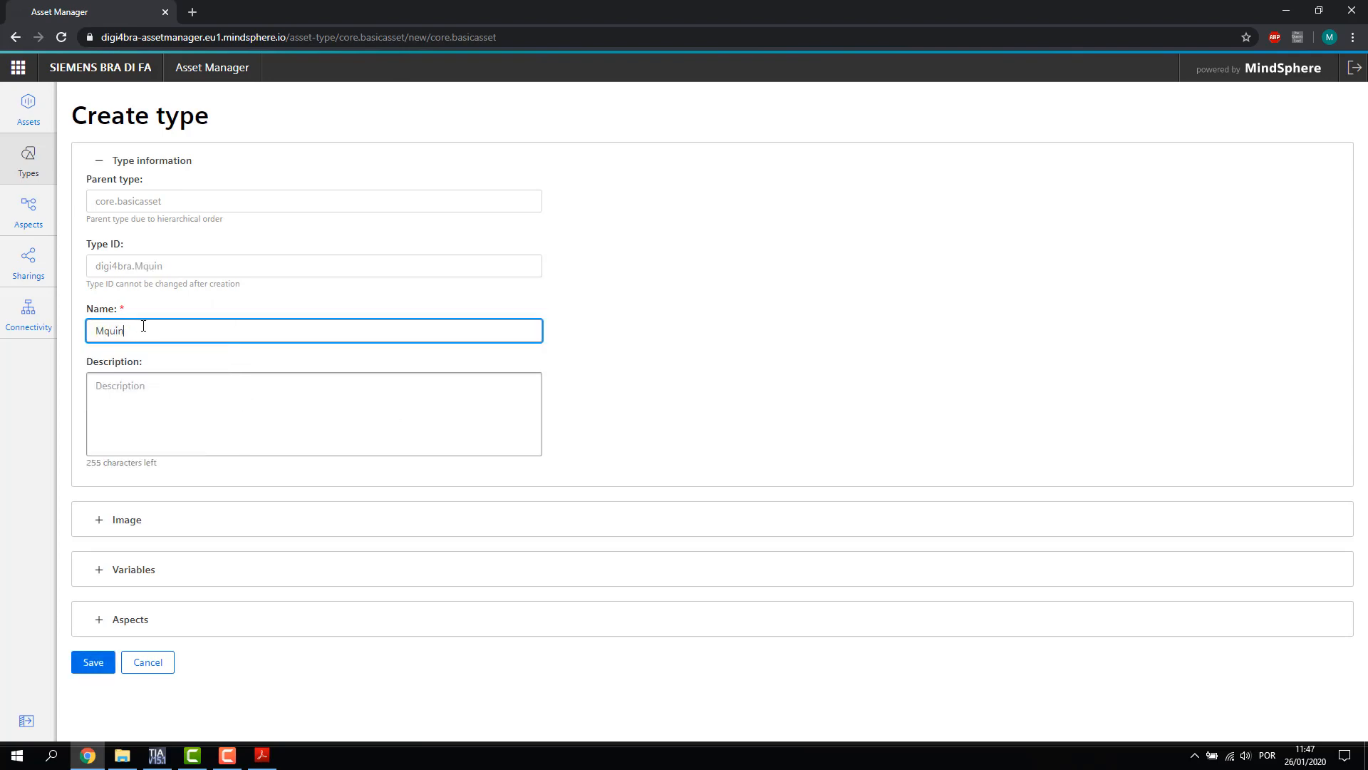
pyautogui.write('Aquina')
pyautogui.press('BackSpace')
pyautogui.press('BackSpace')
pyautogui.write('aqui')
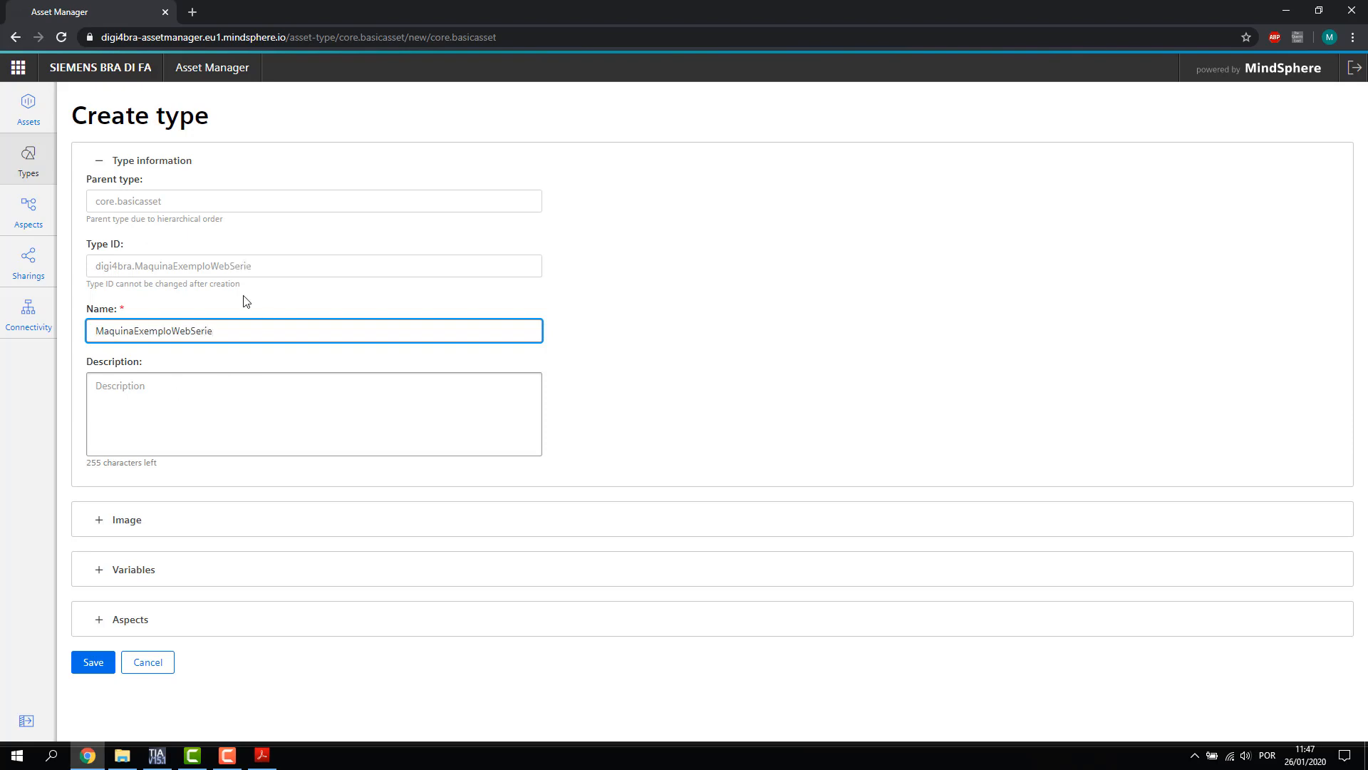
pyautogui.click(93, 620)
pyautogui.scroll(-2, 285, 593)
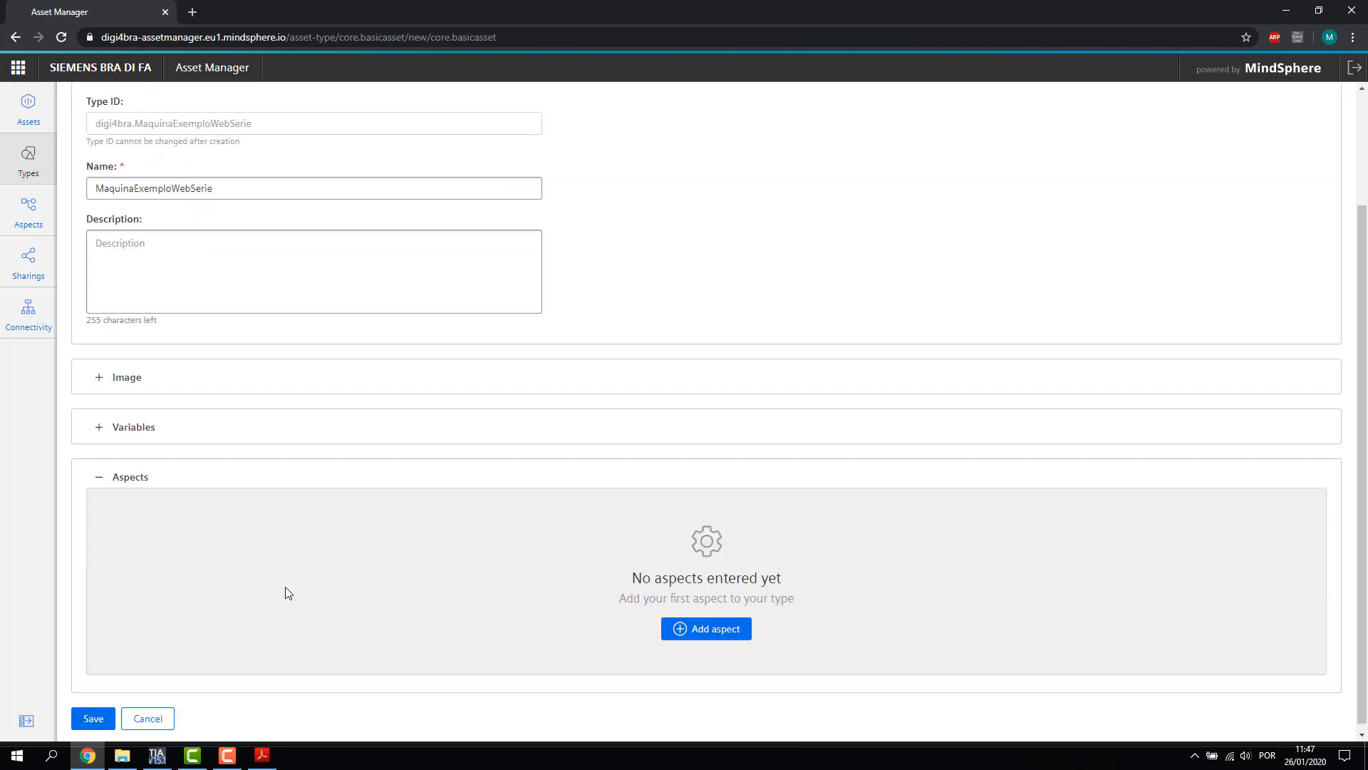
# Add the digi4bra.WebSerieMindSphere aspect to the type and review its two variables
pyautogui.click(695, 627)
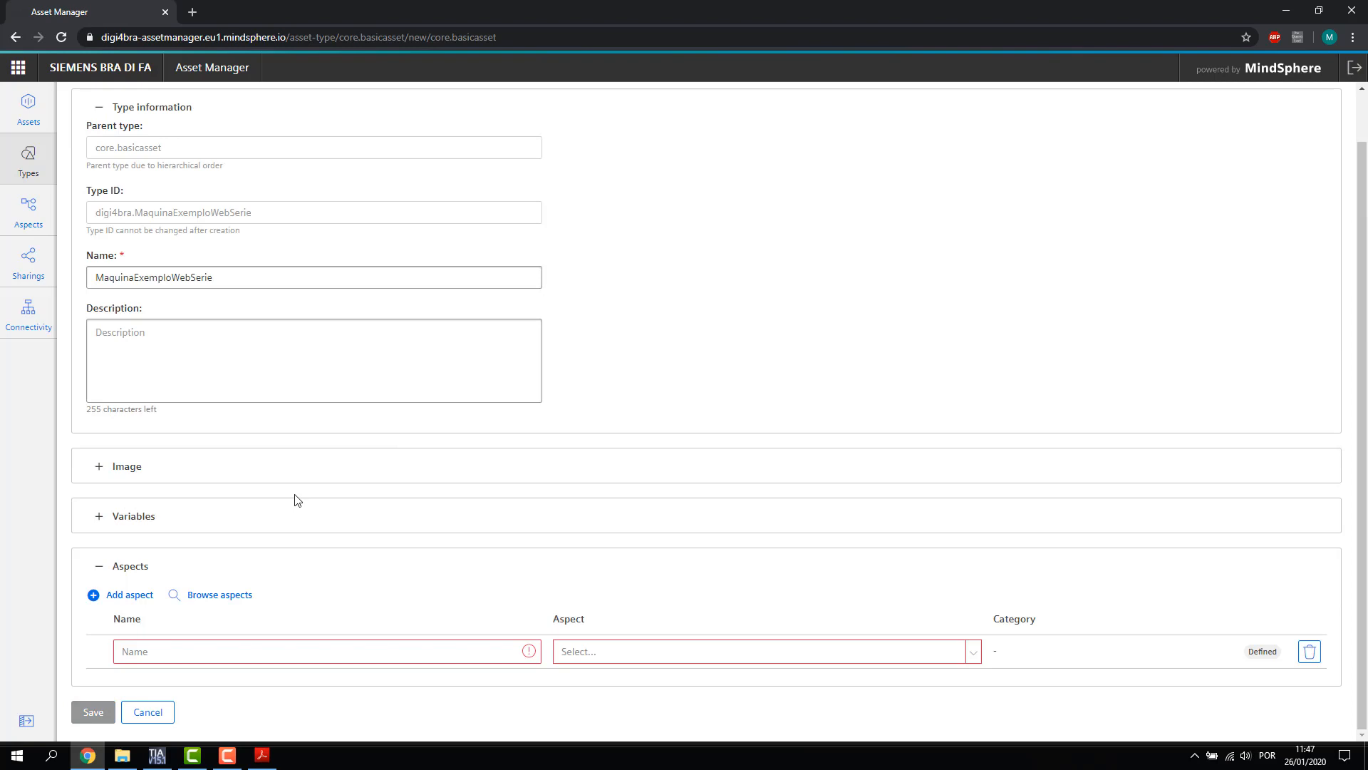
pyautogui.click(664, 653)
pyautogui.scroll(-1, 778, 544)
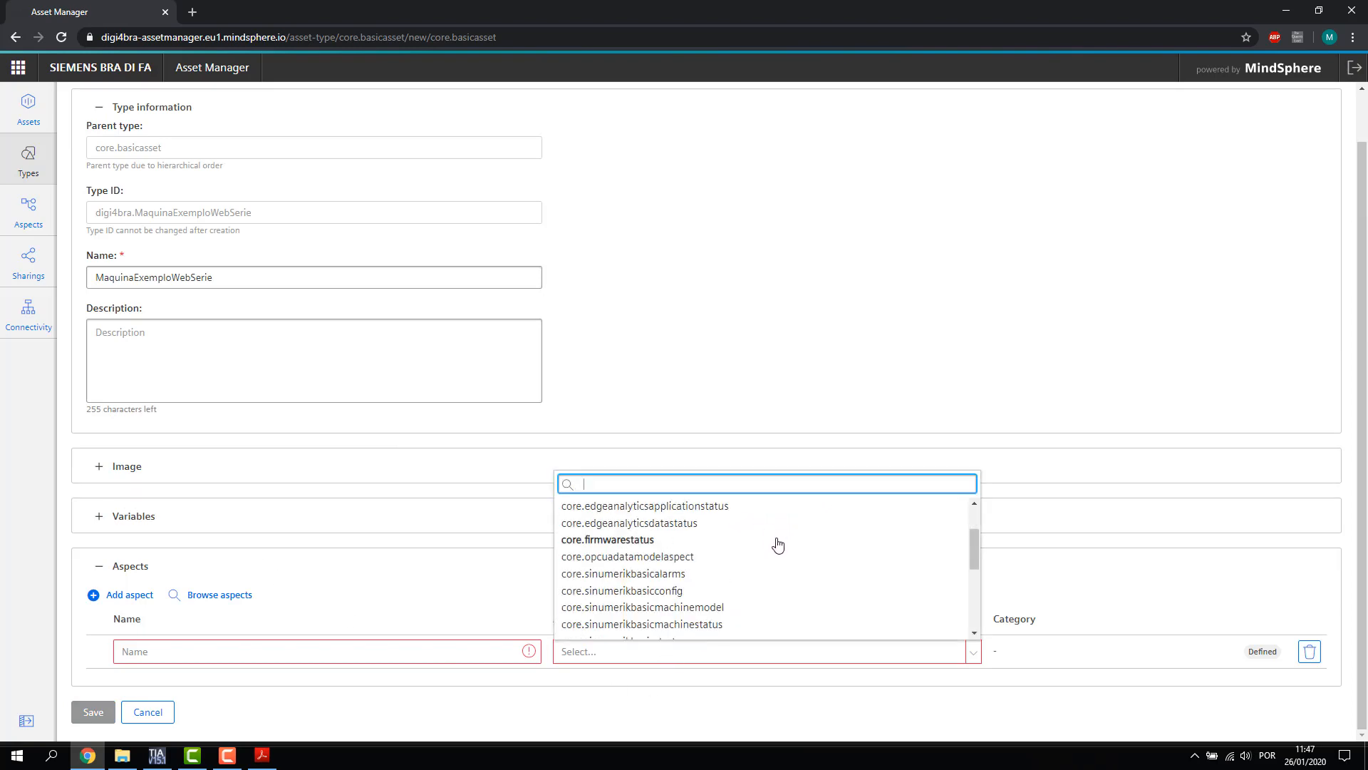
pyautogui.scroll(-5, 778, 545)
pyautogui.click(696, 626)
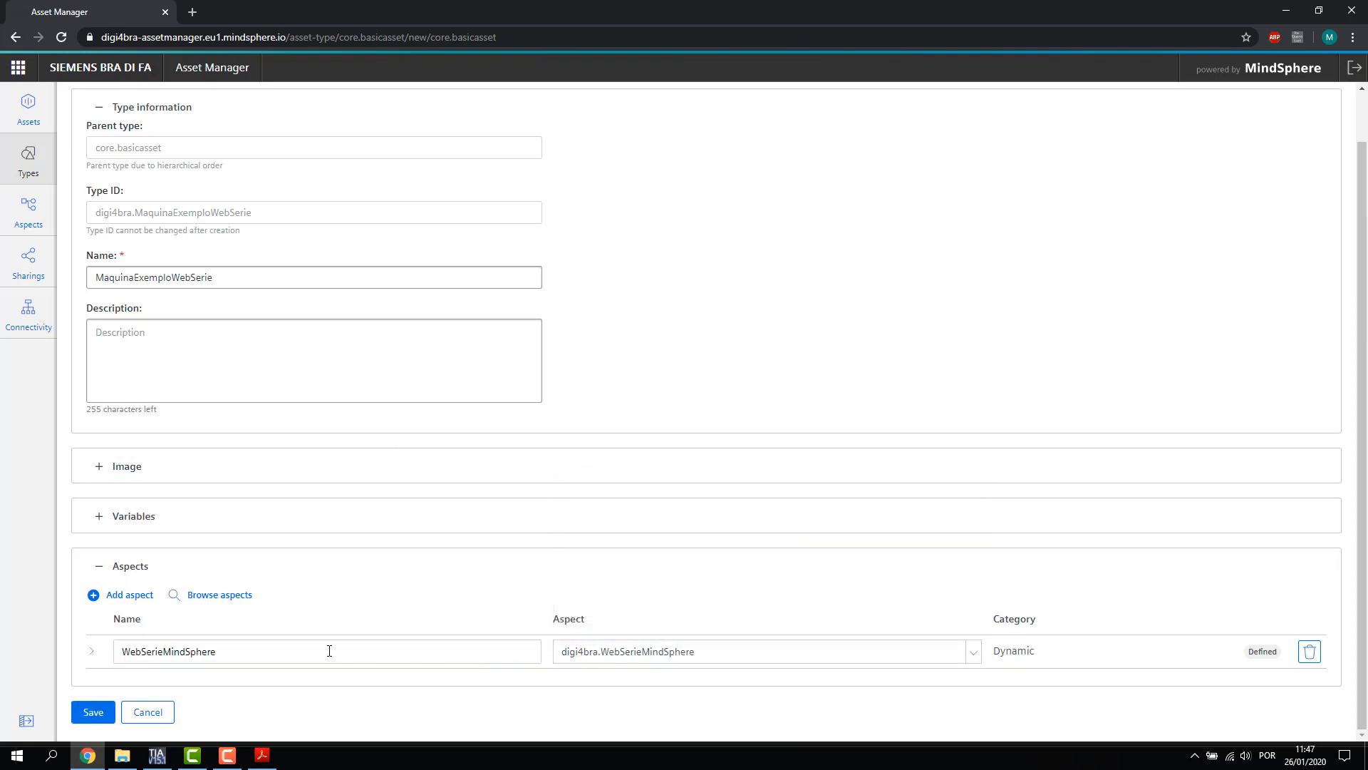
pyautogui.click(92, 657)
pyautogui.scroll(-1, 286, 594)
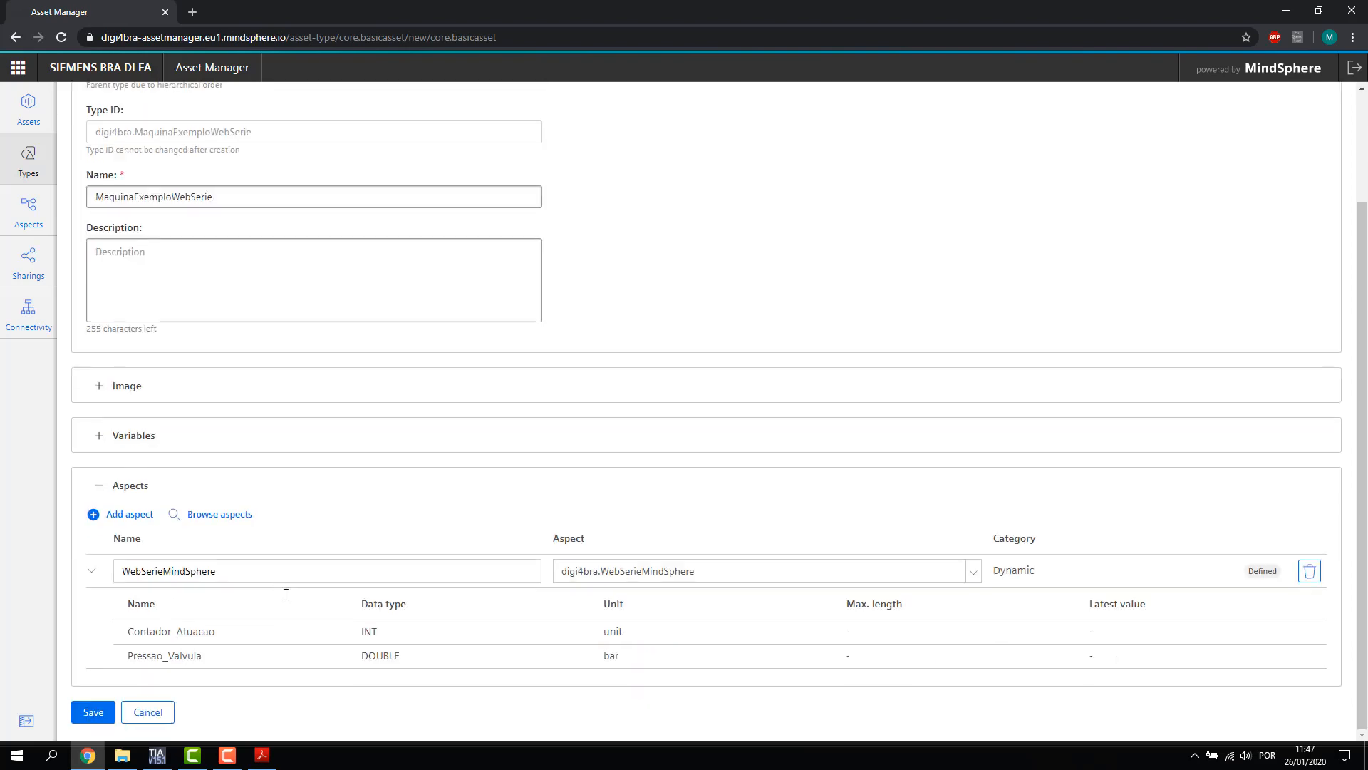
pyautogui.moveTo(133, 639); pyautogui.dragTo(287, 665)
pyautogui.click(340, 630)
# Save the MaquinaExemploWebSerie type and go to the Assets overview
pyautogui.click(89, 713)
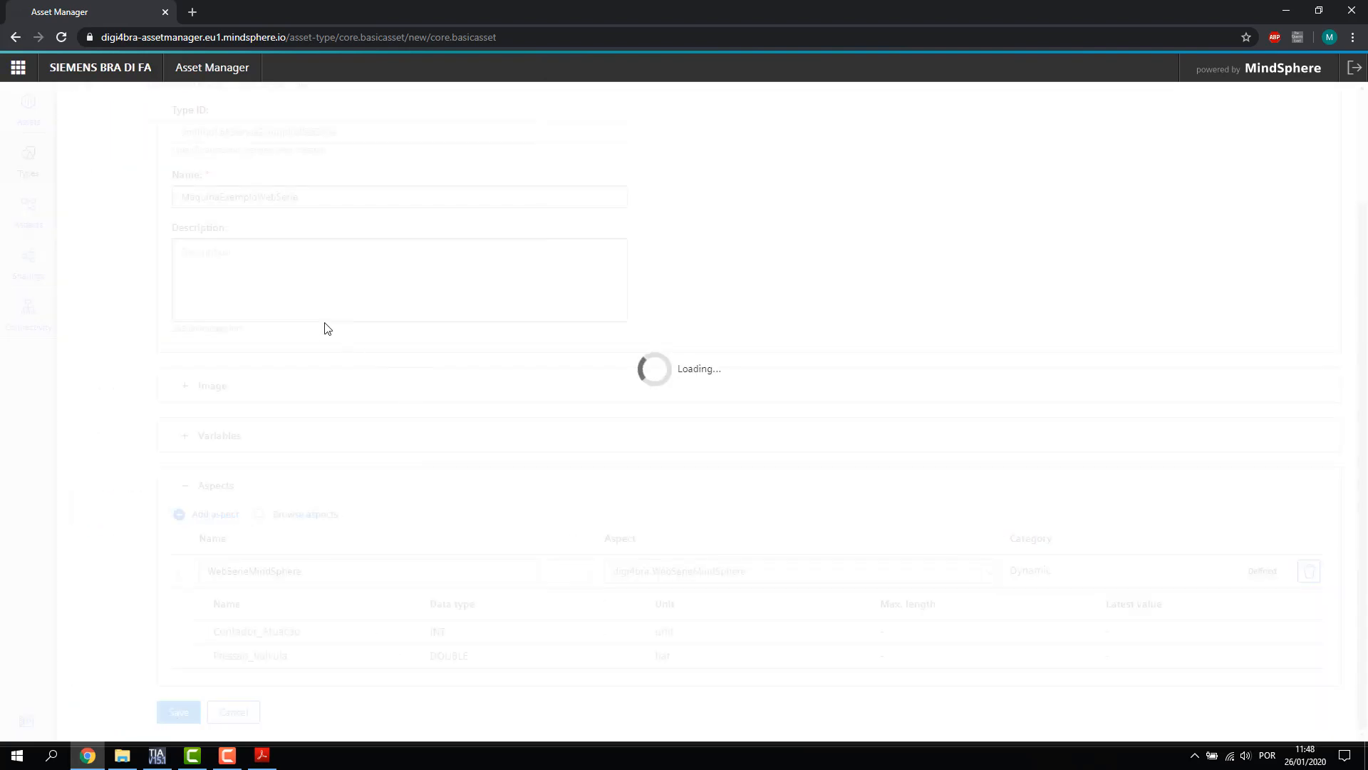
pyautogui.scroll(4, 228, 370)
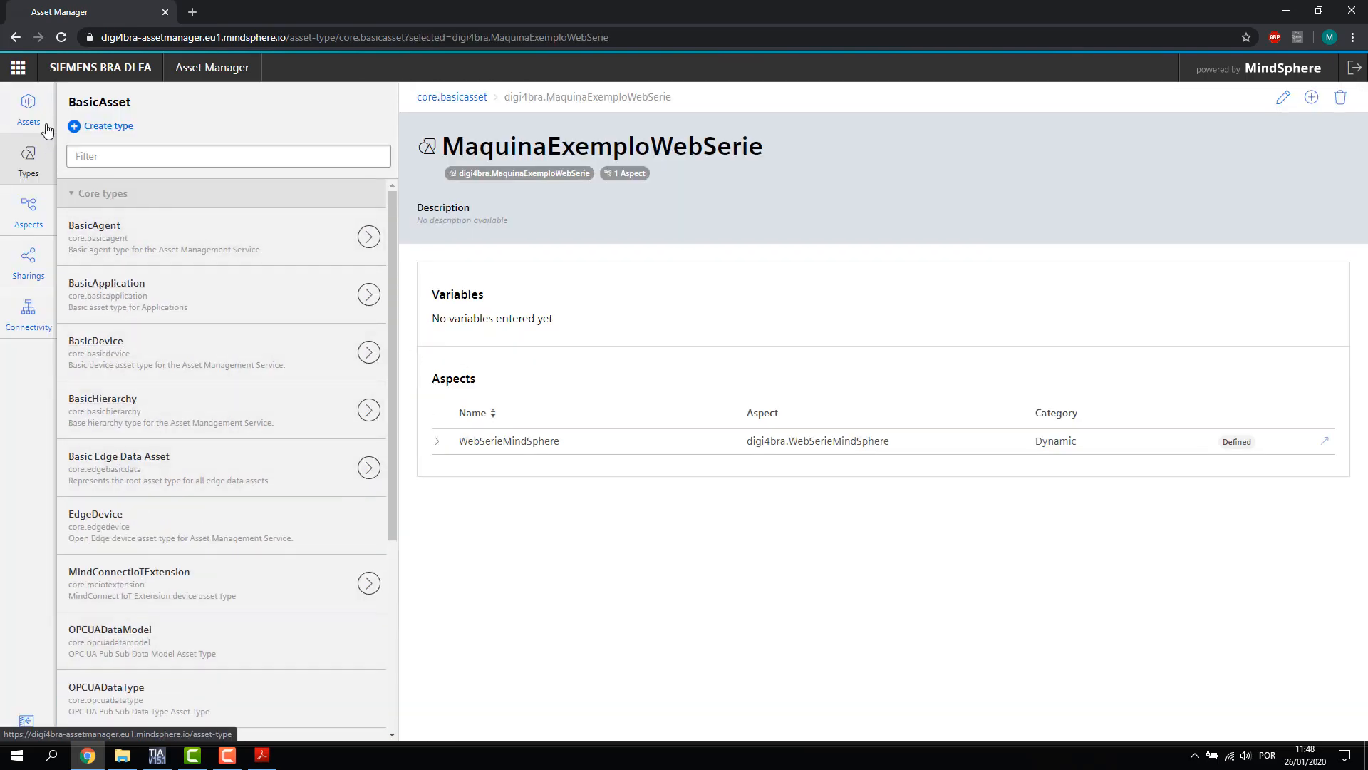
pyautogui.click(37, 121)
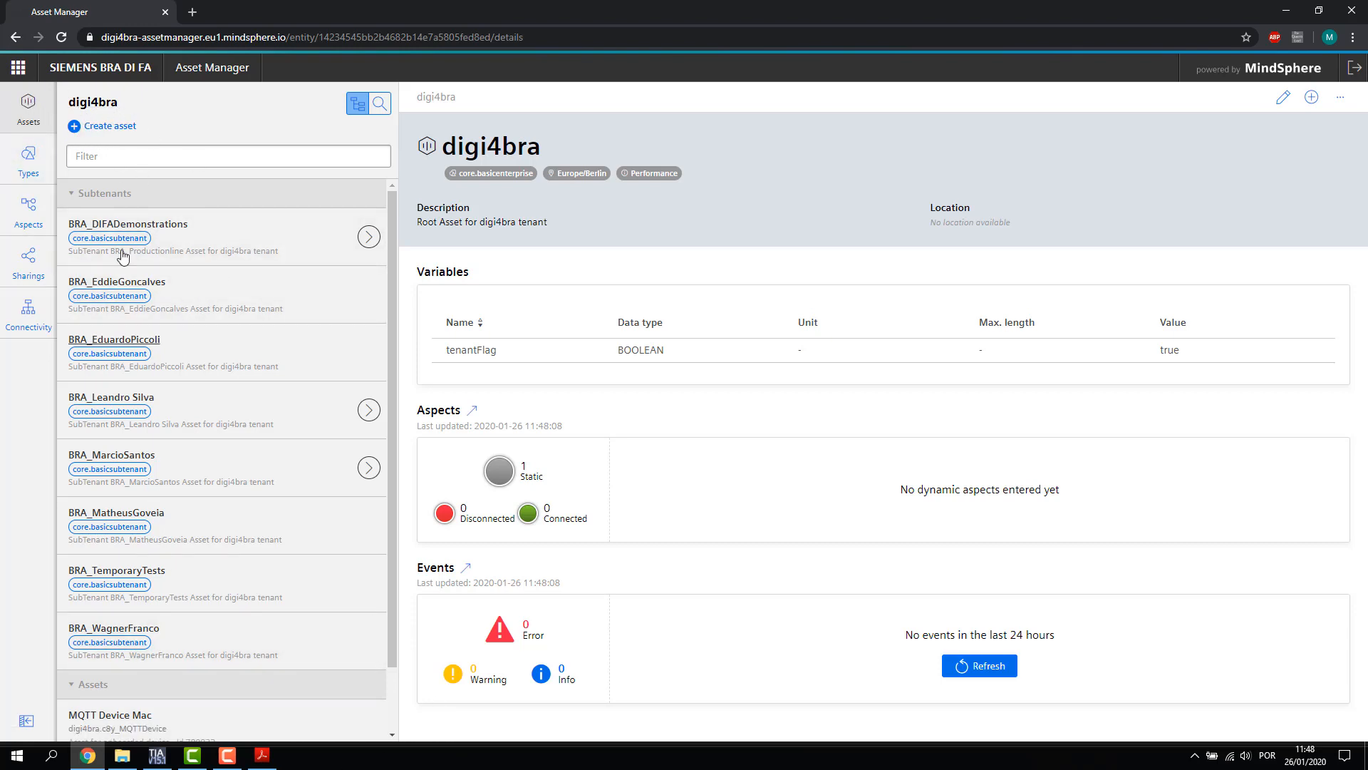
# Begin a new MindConnectLib (core.mclib) child asset under the personal subtenant
pyautogui.scroll(-1, 189, 220)
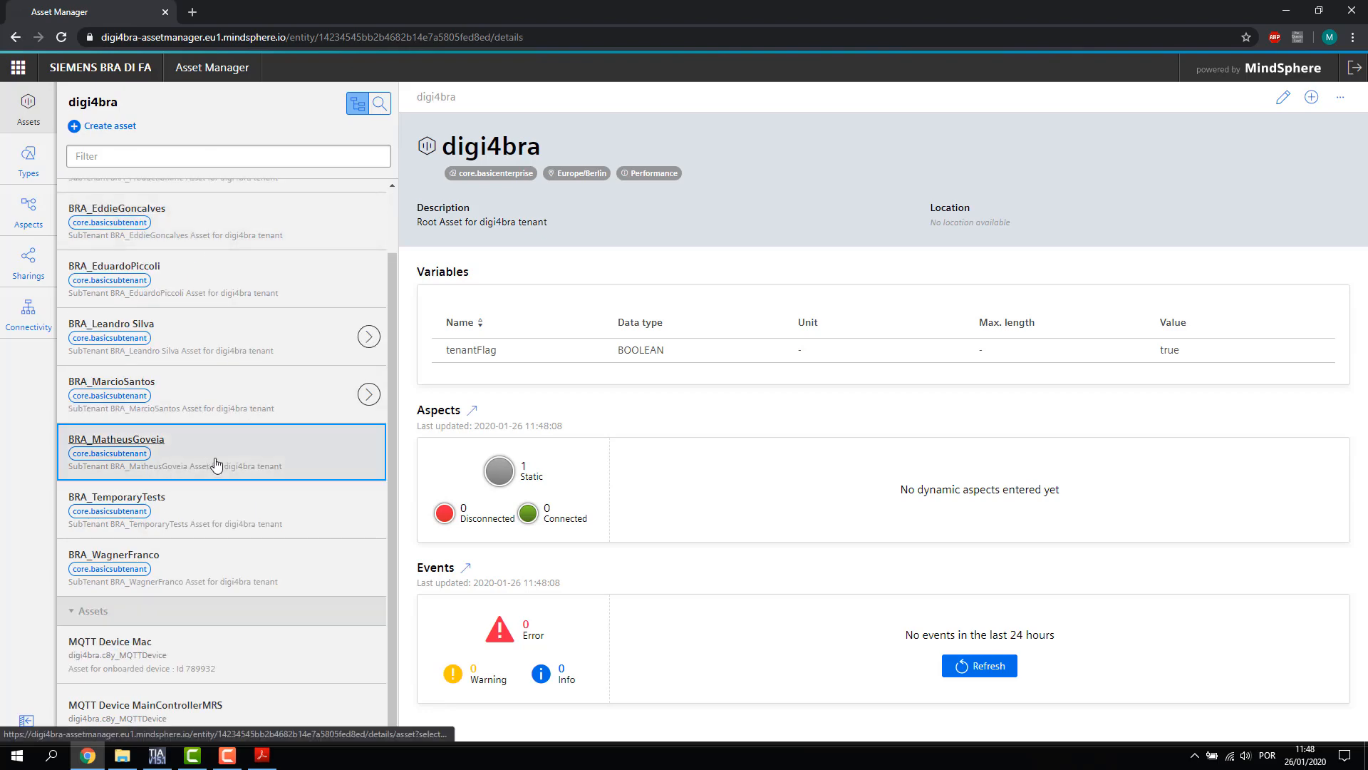
pyautogui.click(217, 464)
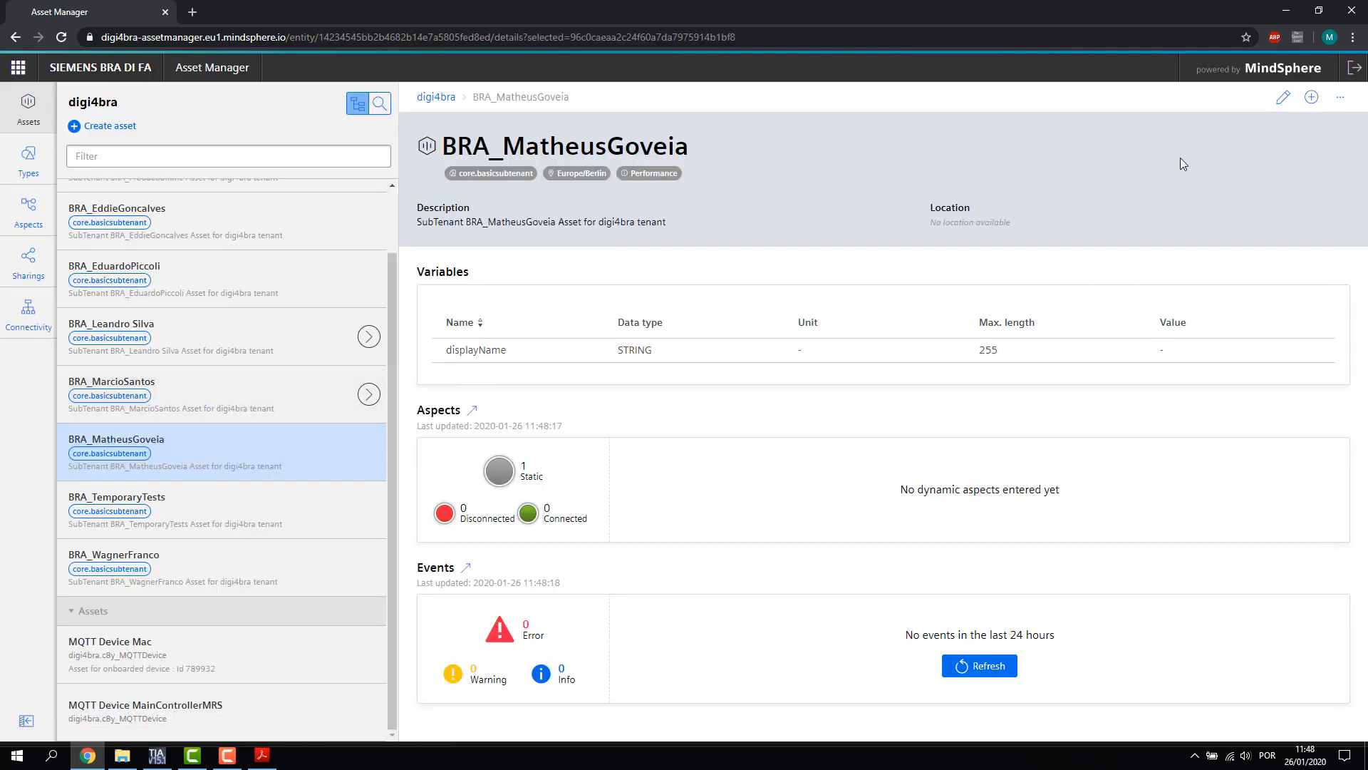
pyautogui.click(1311, 97)
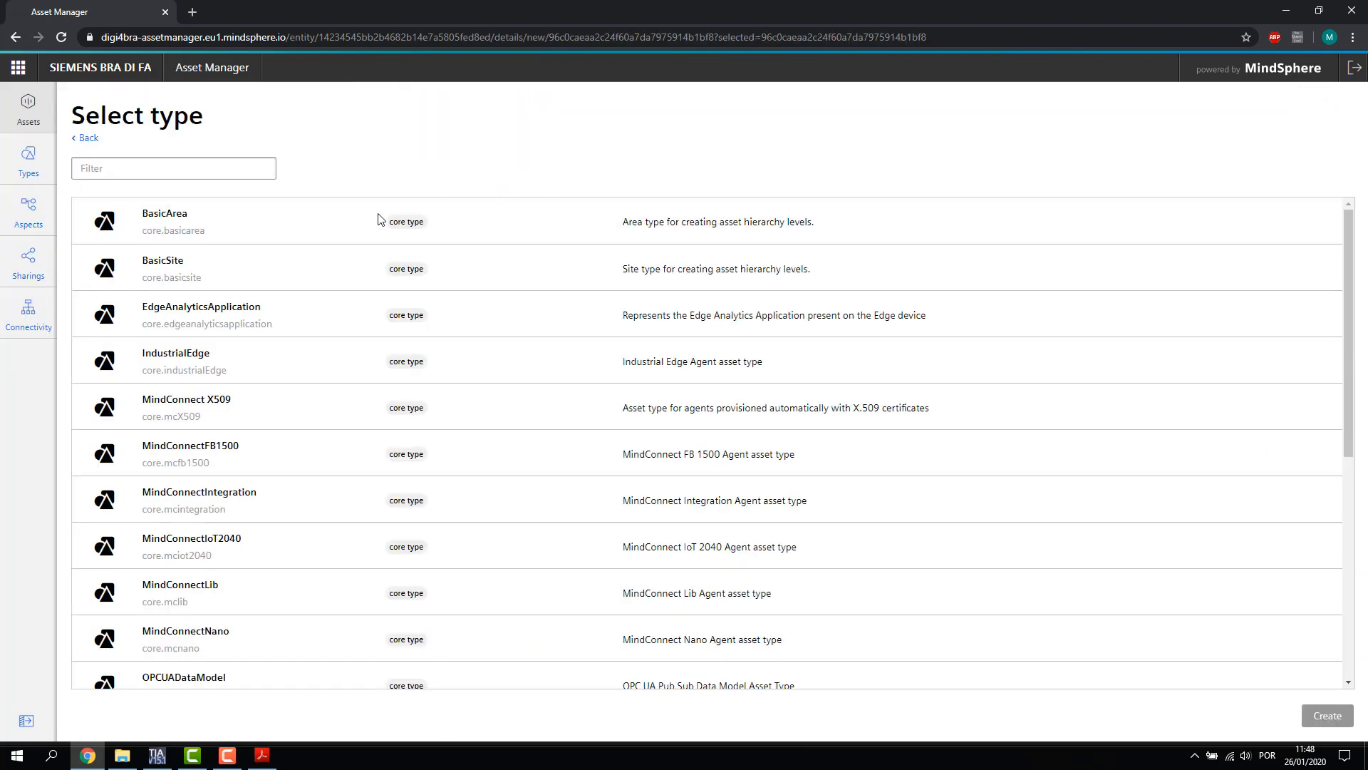
pyautogui.scroll(-1, 378, 256)
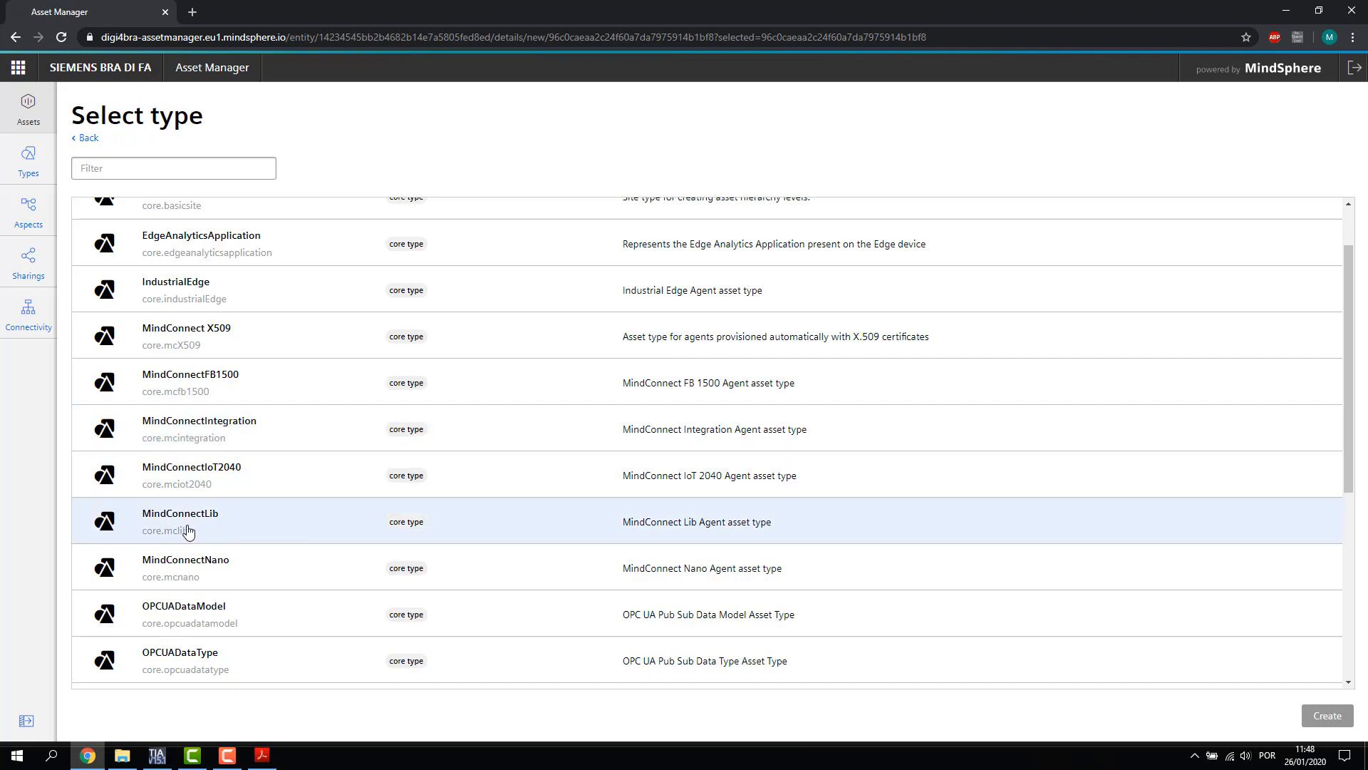
pyautogui.click(253, 535)
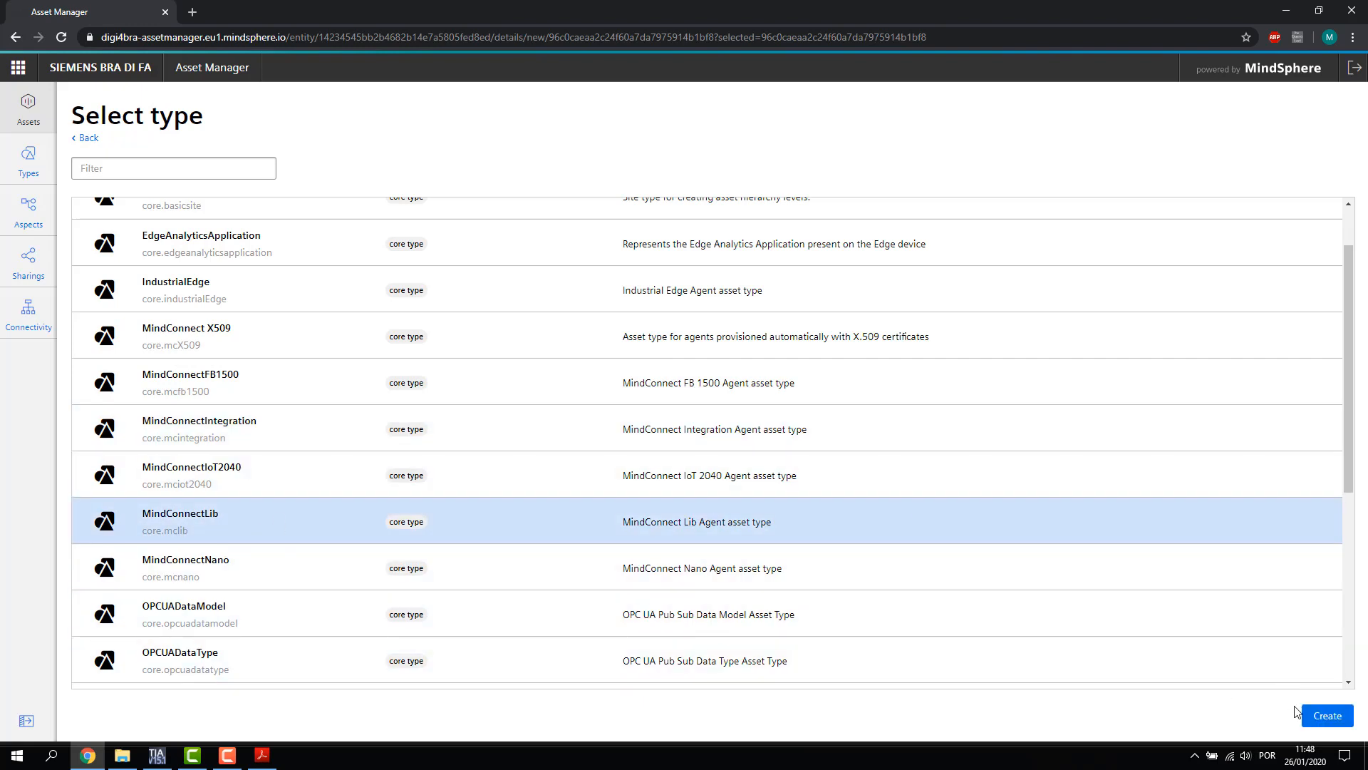
pyautogui.click(1327, 715)
pyautogui.click(189, 268)
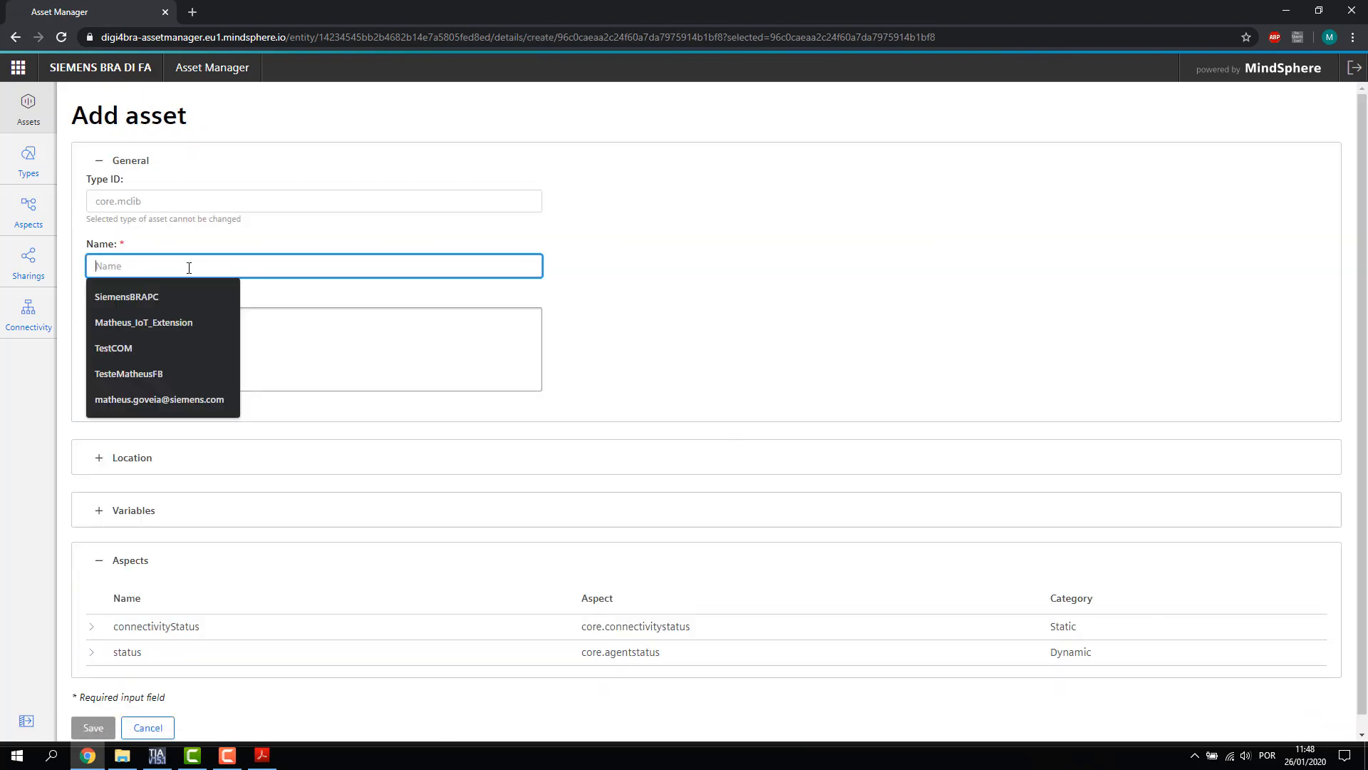
# Name the new asset S71500
pyautogui.write('A')
pyautogui.press('BackSpace')
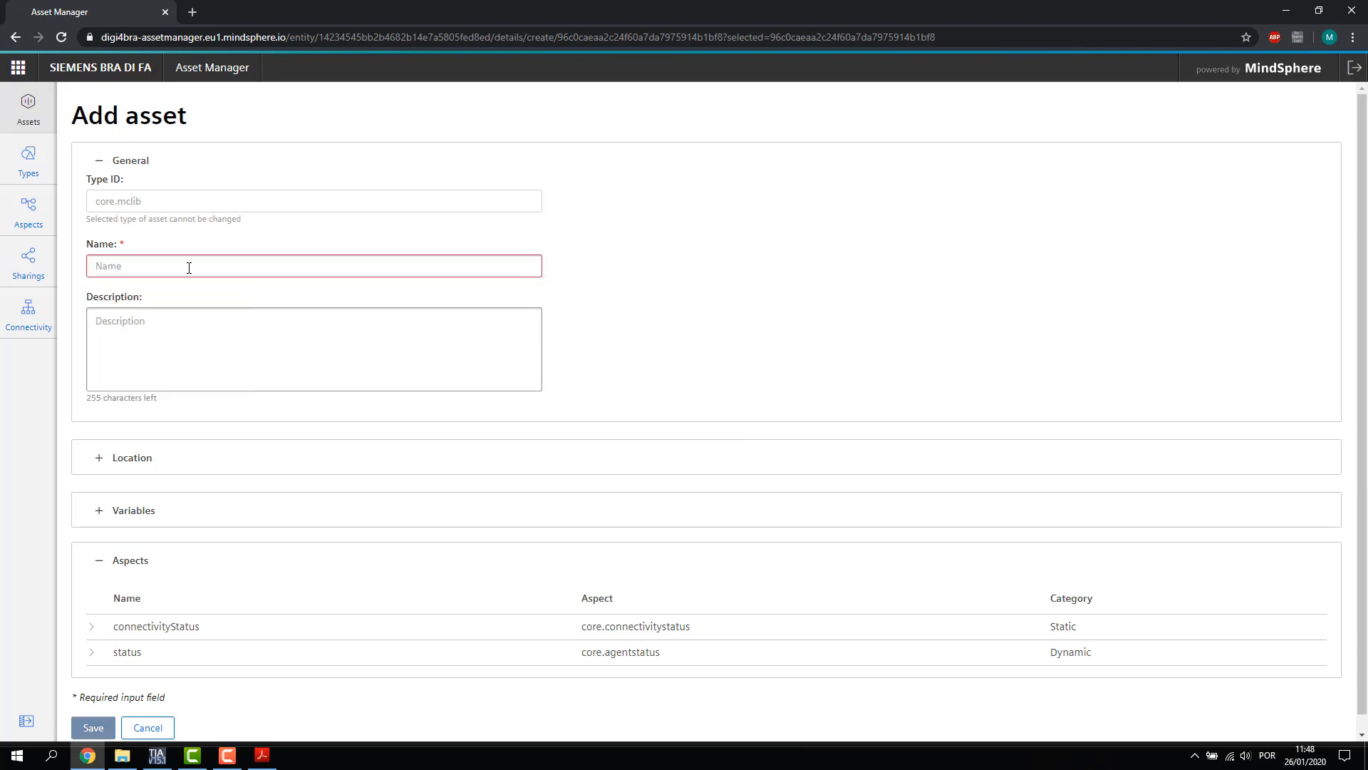
pyautogui.write('As')
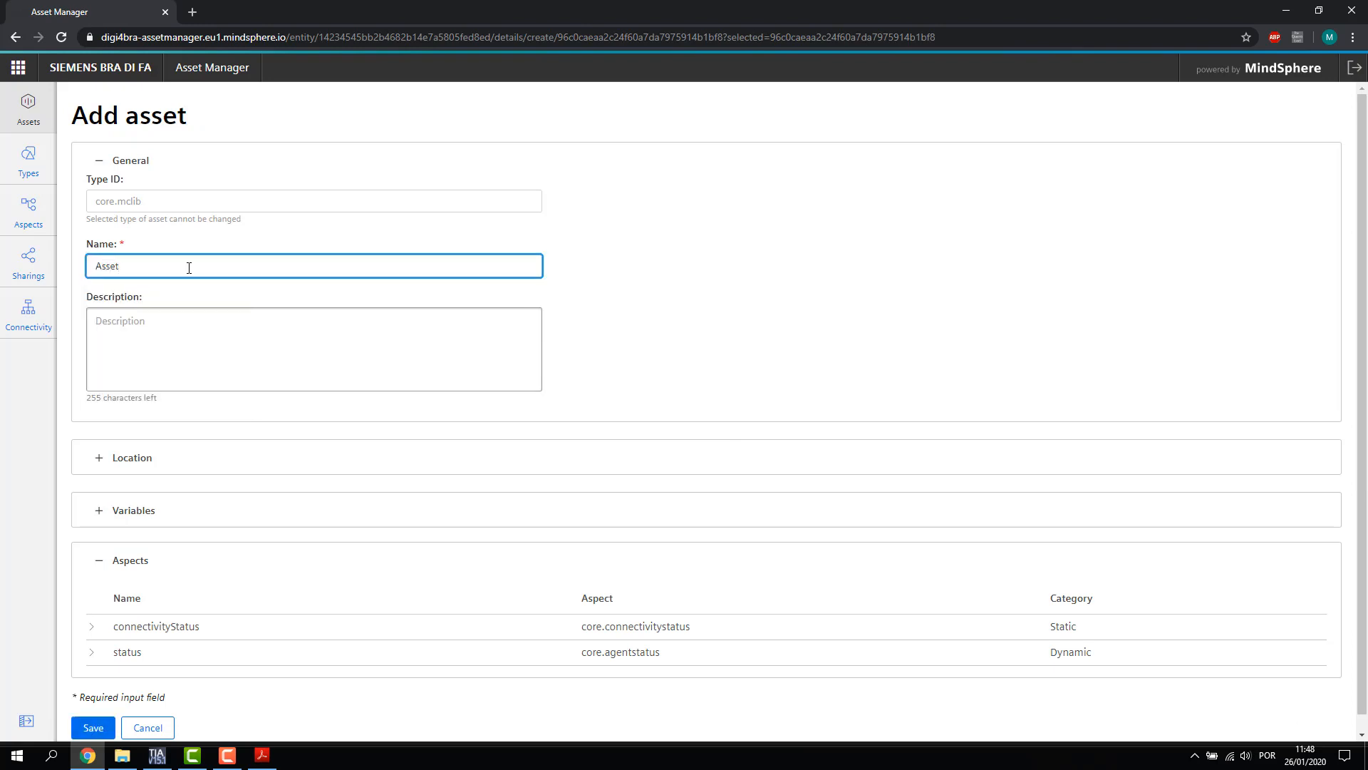
pyautogui.write('se')
pyautogui.press('BackSpace')
pyautogui.press('BackSpace')
pyautogui.press('BackSpace')
pyautogui.press('BackSpace')
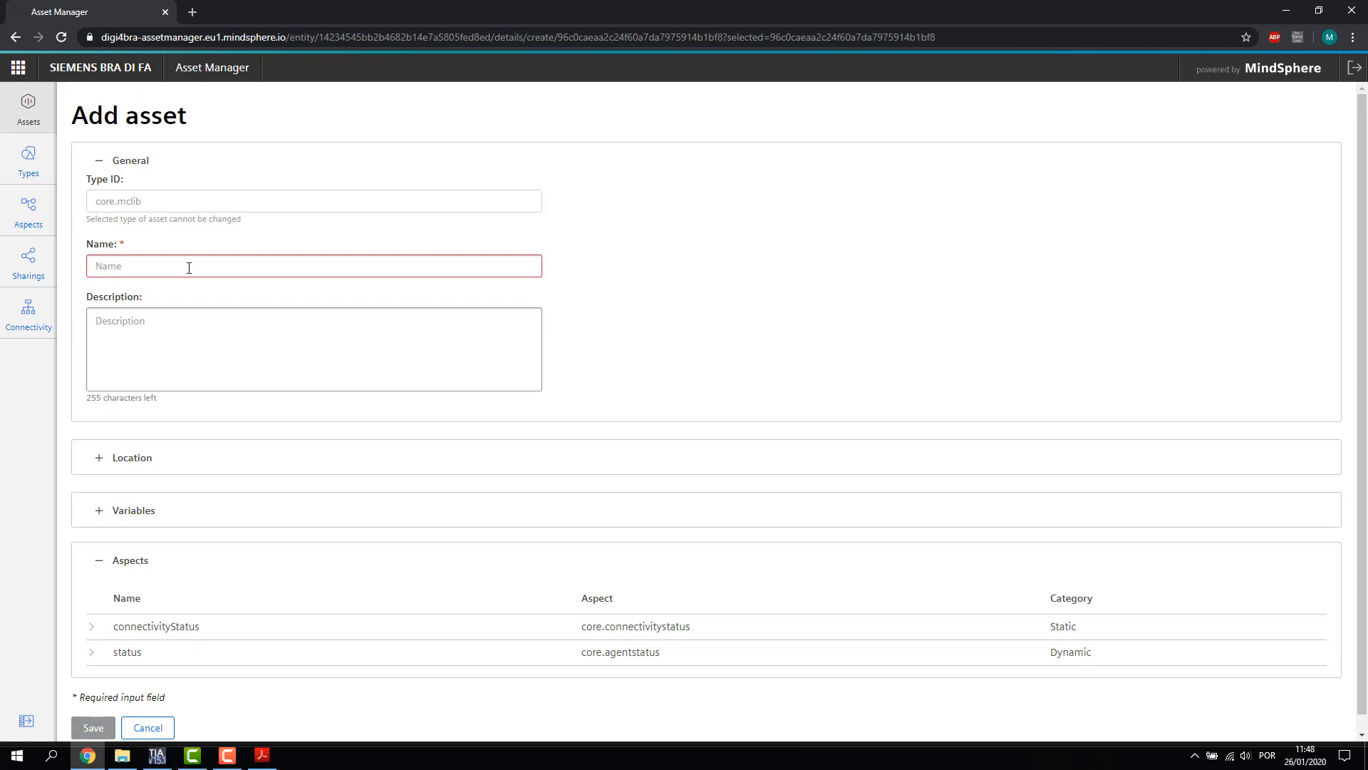
pyautogui.write('S715')
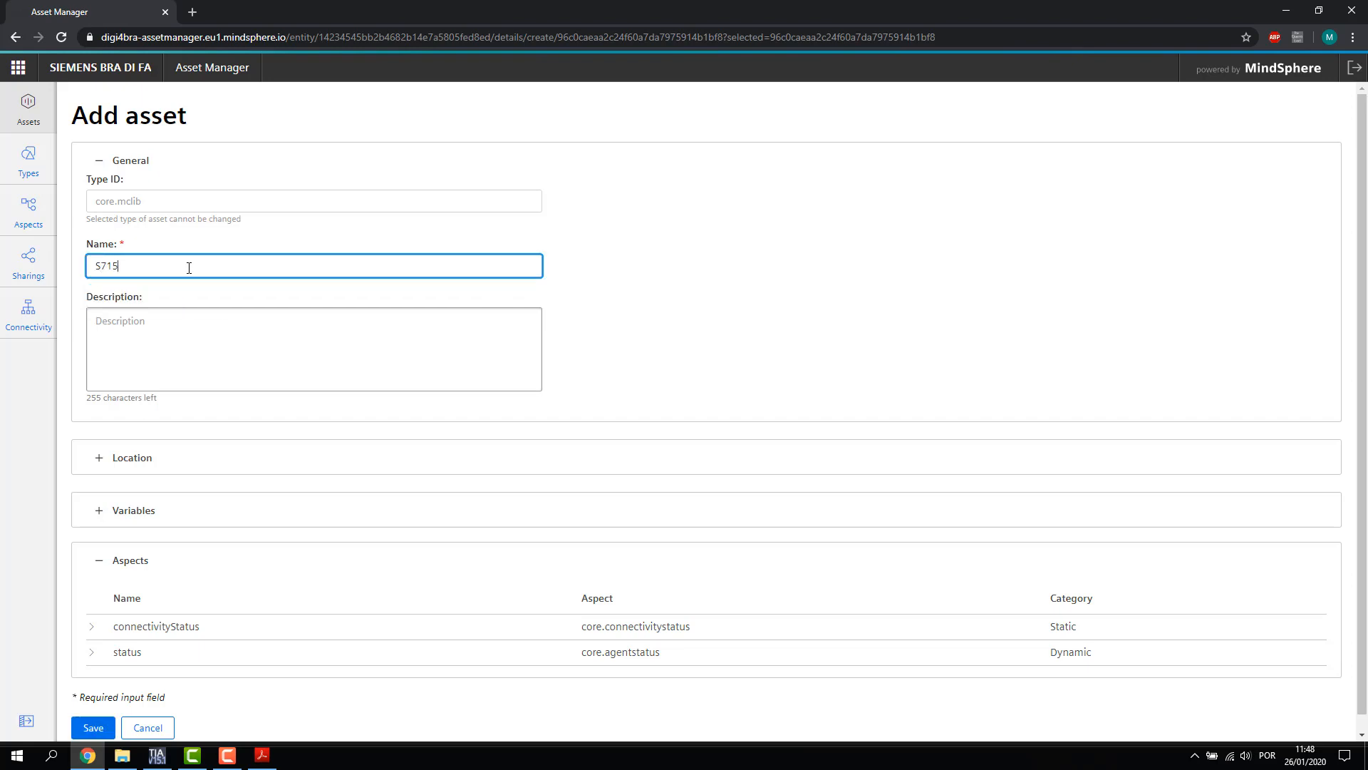
pyautogui.write('00')
# Review the Location, Variables and Aspects sections, leaving location and variables empty
pyautogui.scroll(-1, 285, 459)
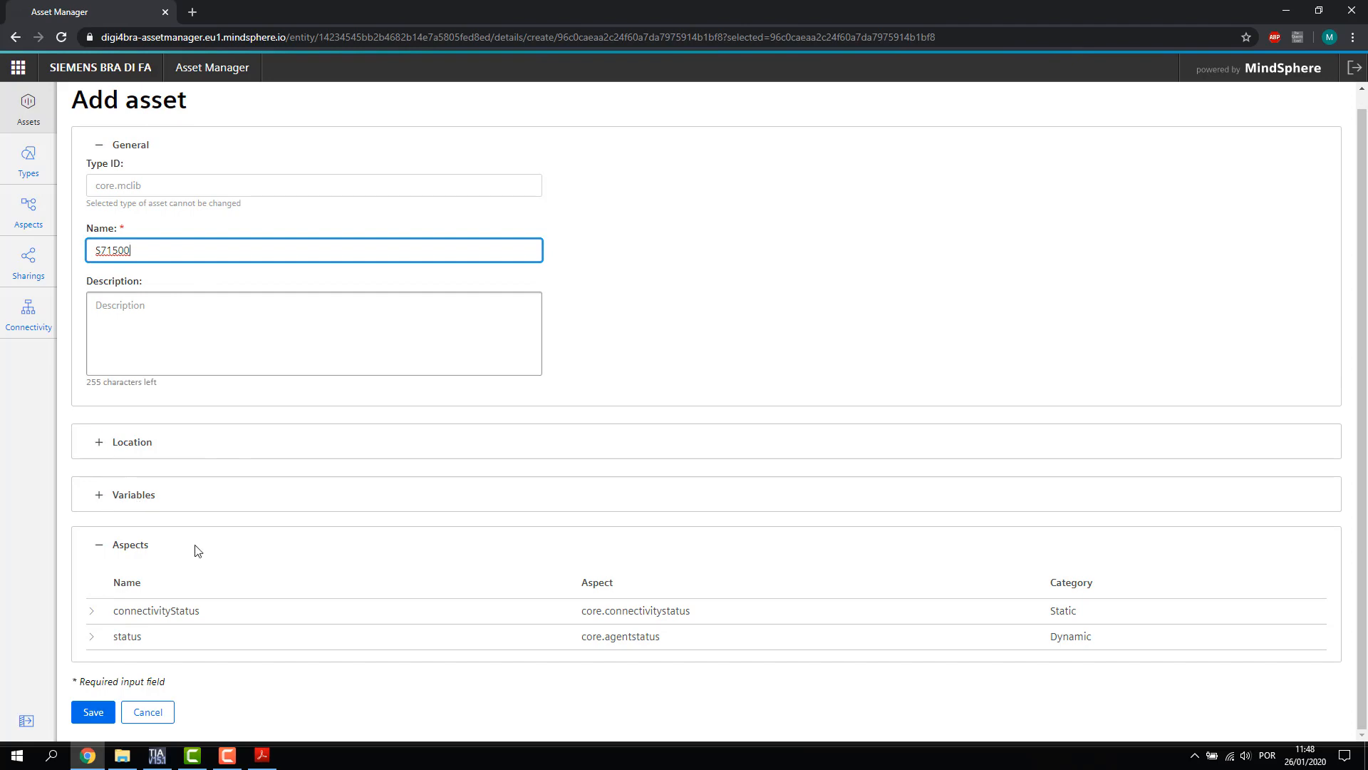
pyautogui.click(103, 449)
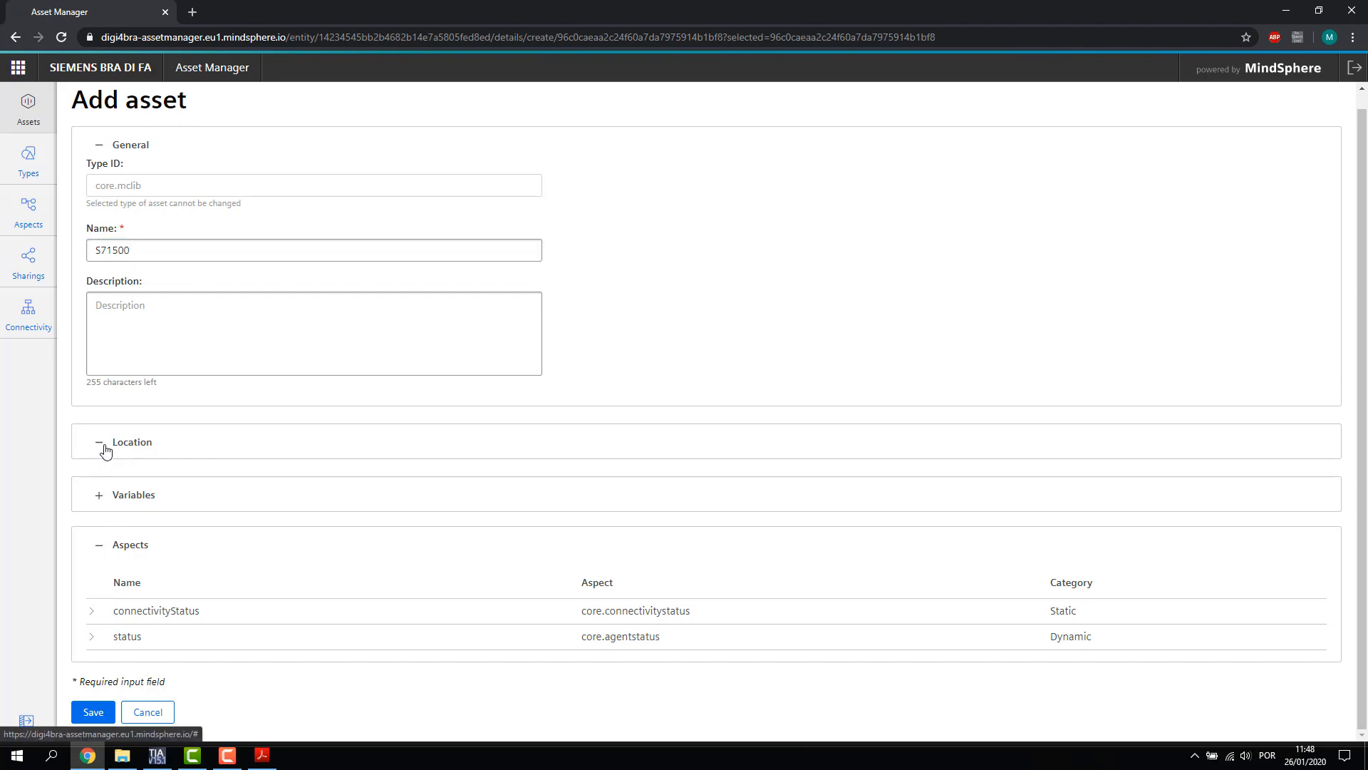
pyautogui.scroll(-2, 300, 335)
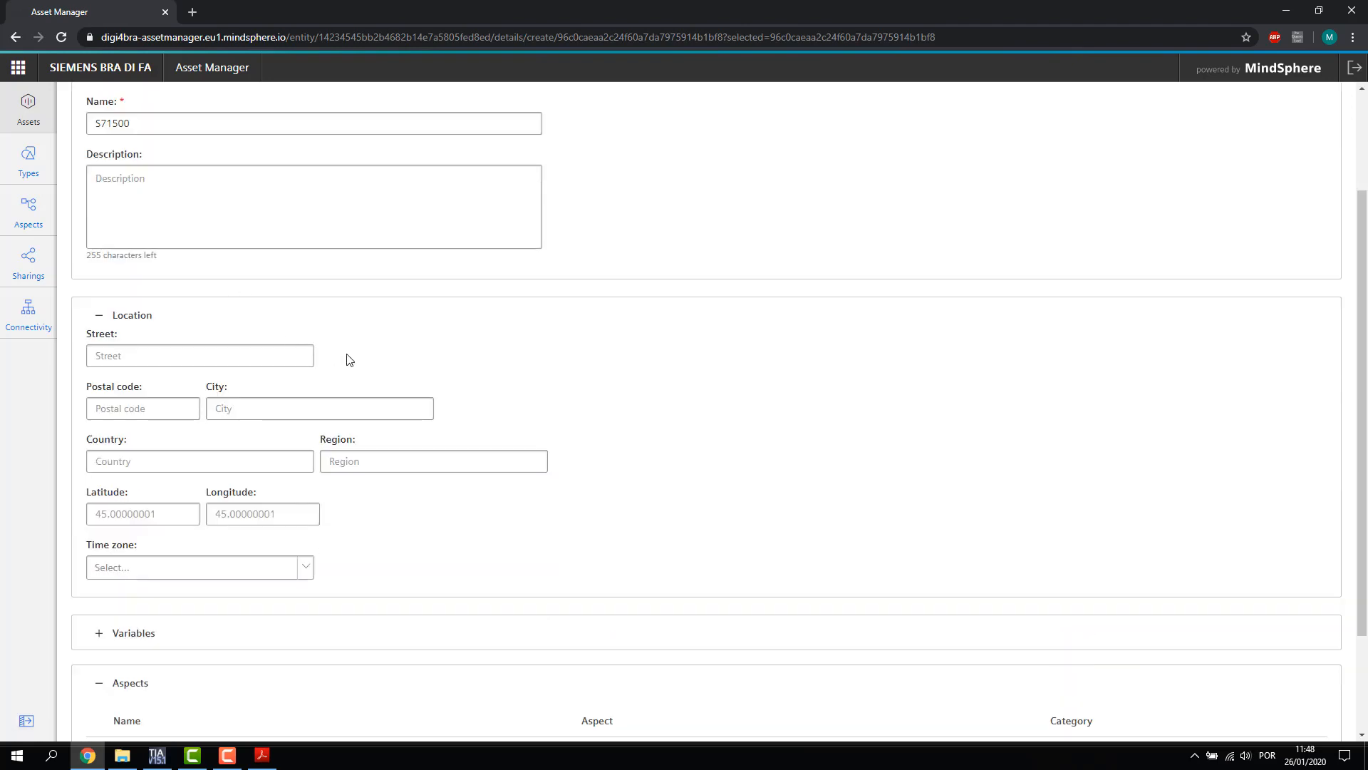
pyautogui.click(144, 352)
pyautogui.click(131, 408)
pyautogui.click(249, 408)
pyautogui.click(228, 461)
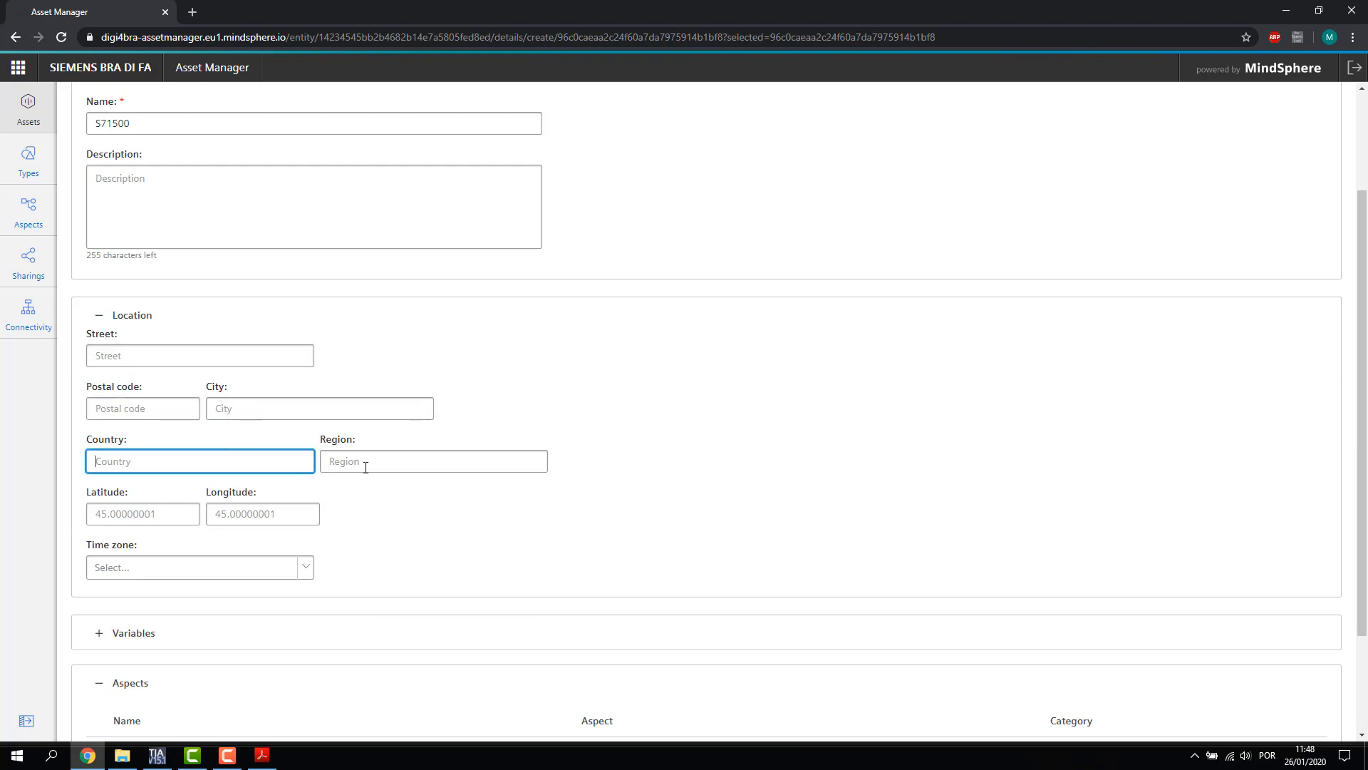
pyautogui.click(366, 467)
pyautogui.click(174, 356)
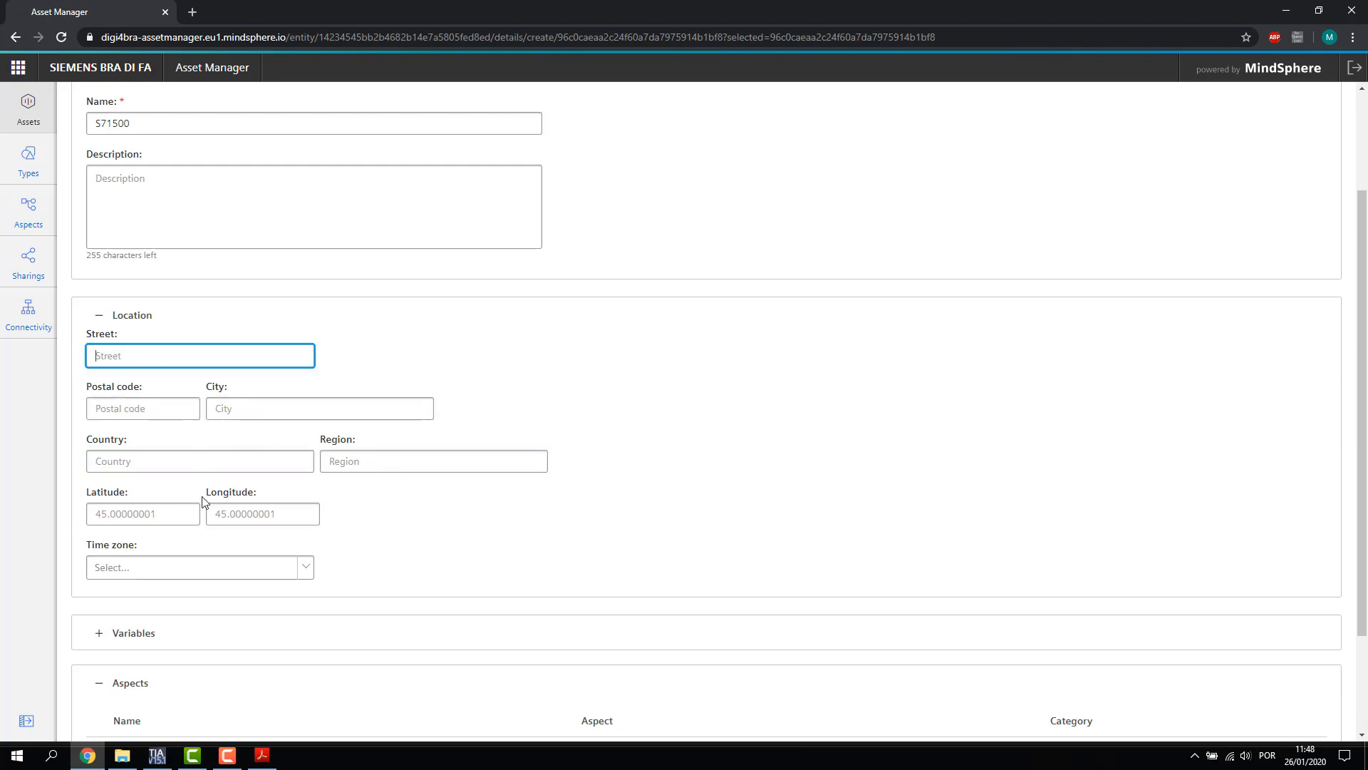
pyautogui.click(103, 314)
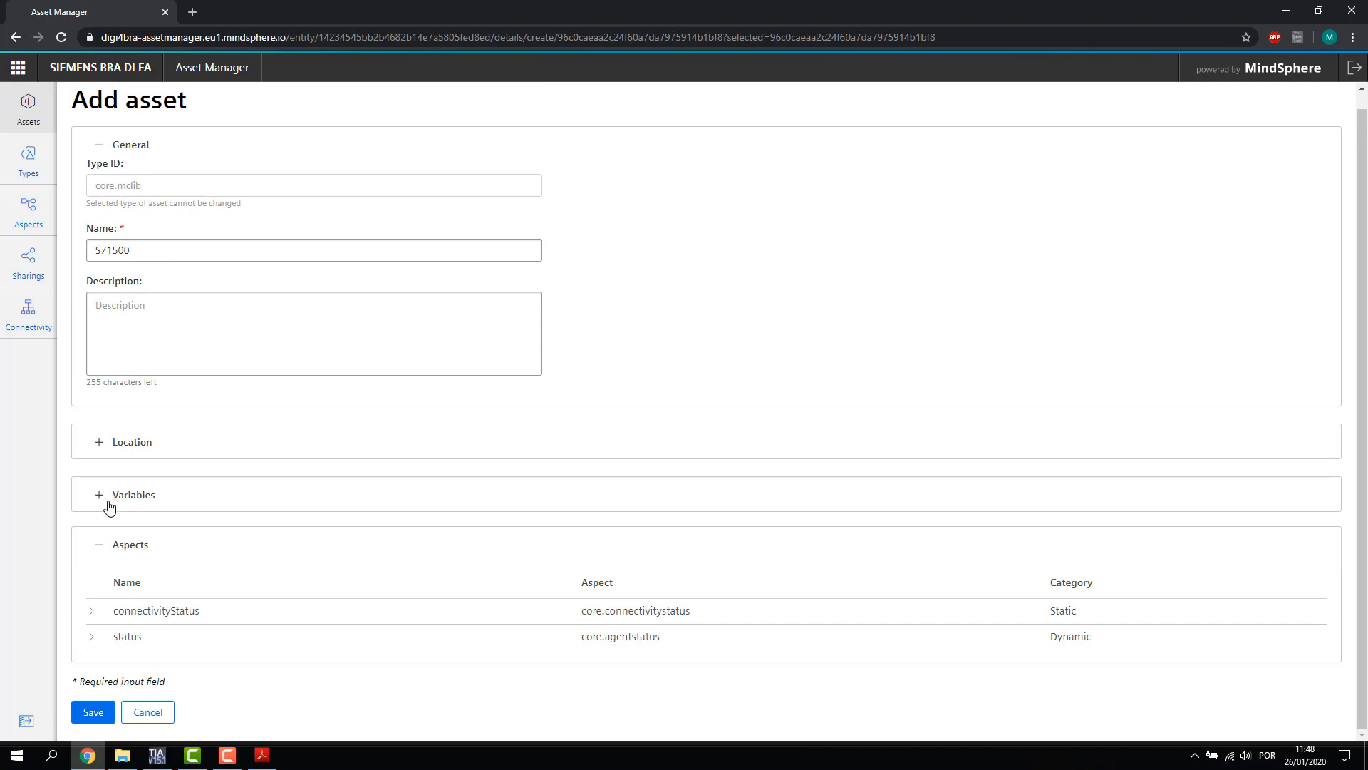
pyautogui.click(100, 497)
pyautogui.click(100, 467)
pyautogui.click(100, 545)
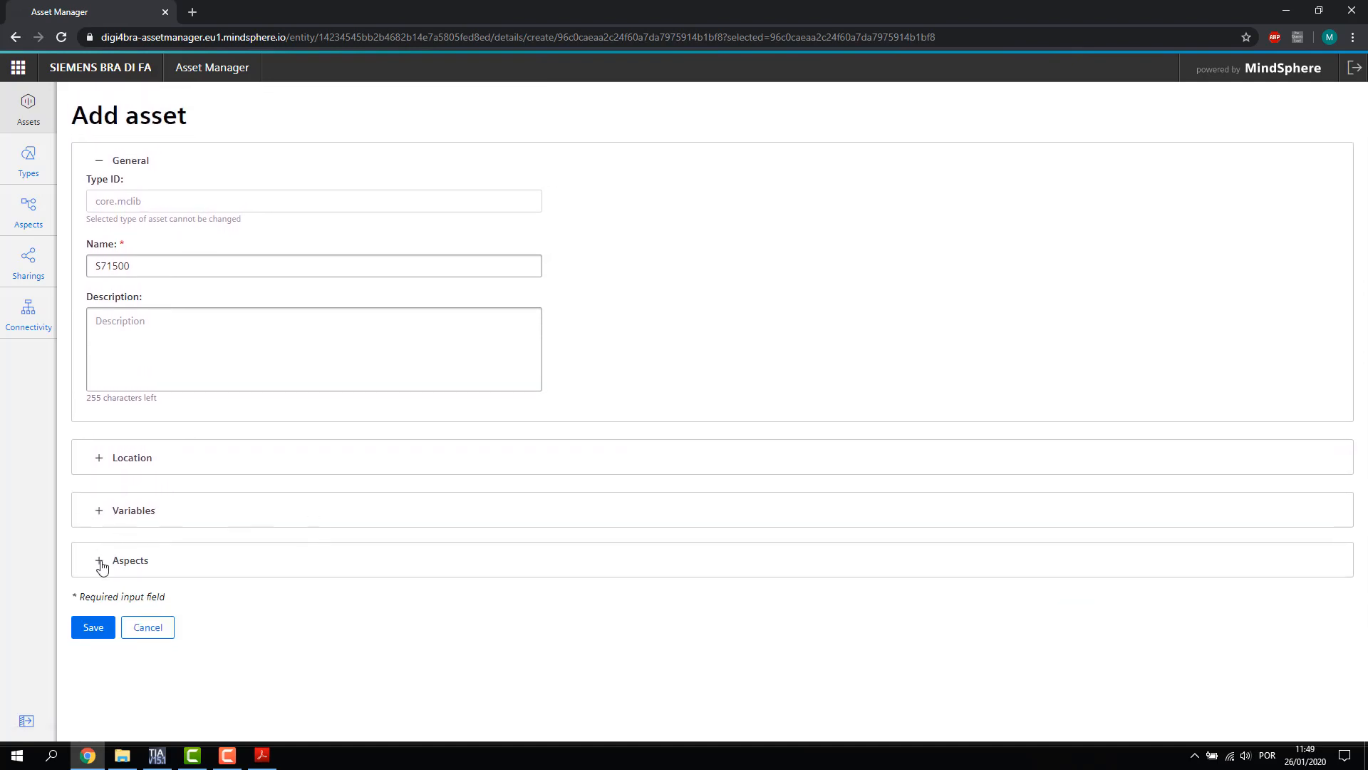
pyautogui.click(100, 561)
# Inspect the connectivityStatus and status aspect properties, then save the S71500 asset
pyautogui.click(91, 627)
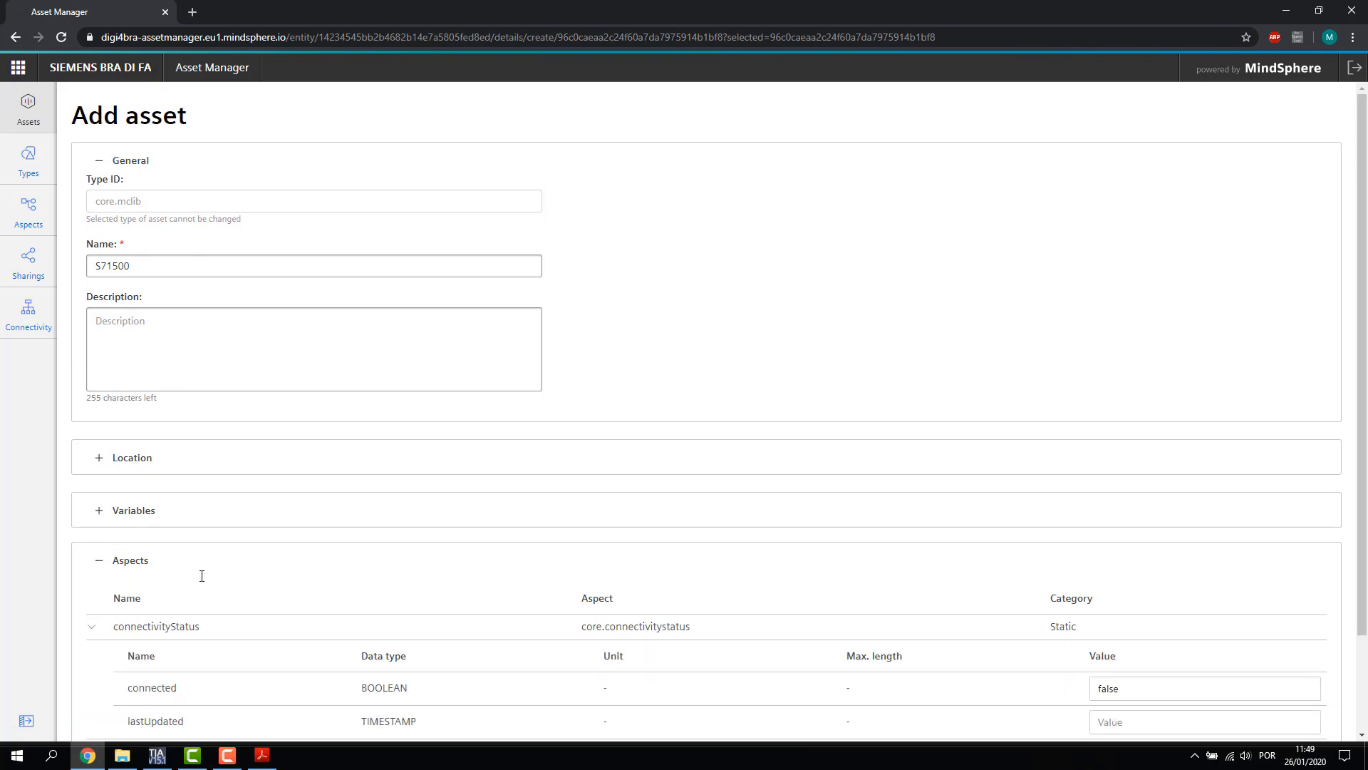
pyautogui.scroll(-2, 202, 575)
pyautogui.click(92, 637)
pyautogui.scroll(-1, 164, 585)
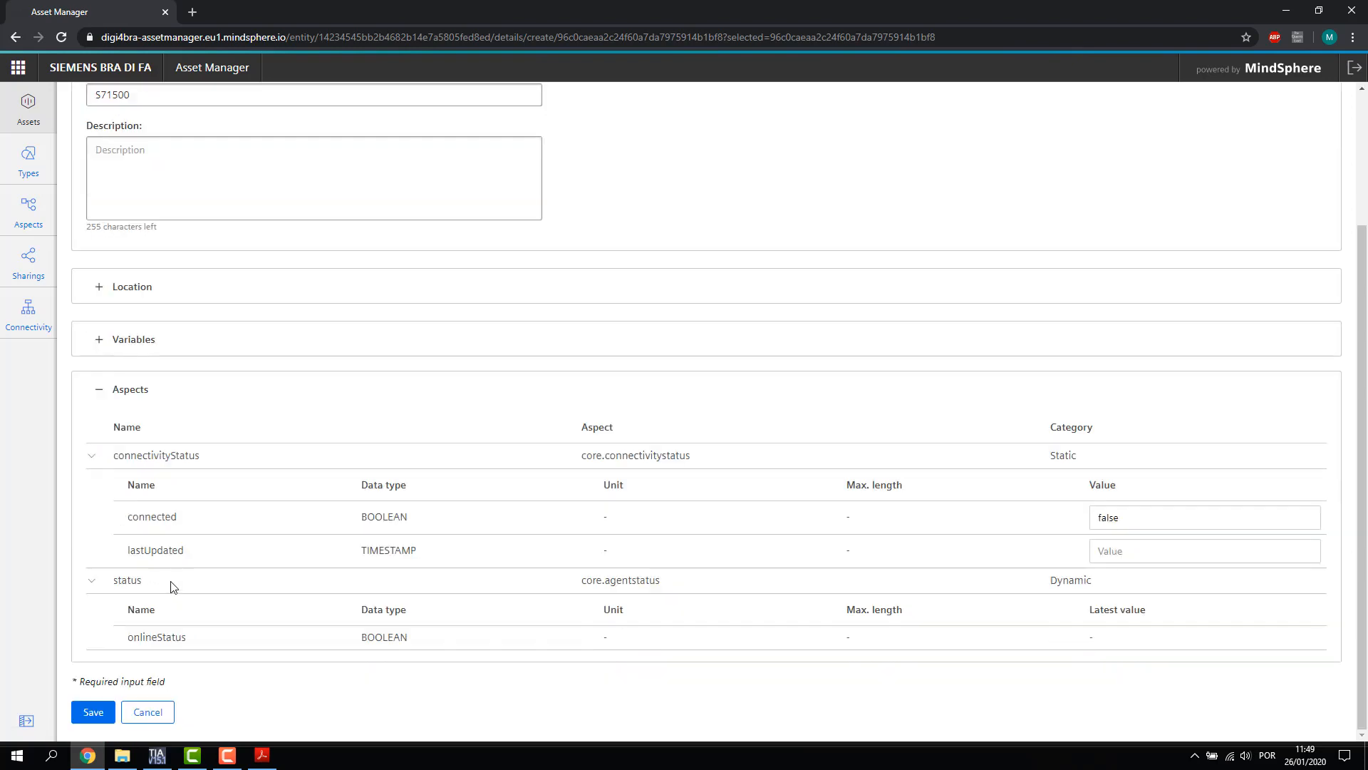
pyautogui.doubleClick(154, 515)
pyautogui.moveTo(127, 550); pyautogui.dragTo(188, 556)
pyautogui.moveTo(123, 634); pyautogui.dragTo(186, 637)
pyautogui.click(91, 580)
pyautogui.click(92, 513)
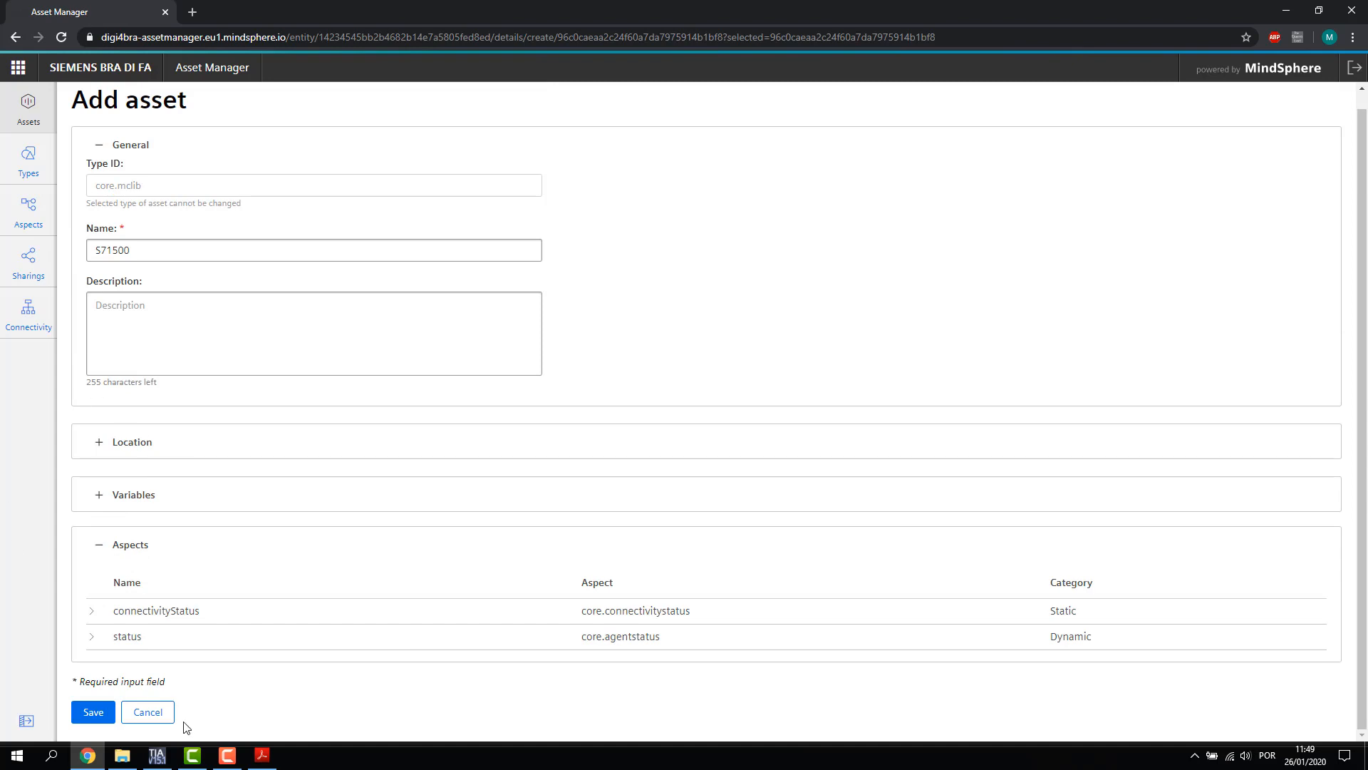
pyautogui.click(91, 711)
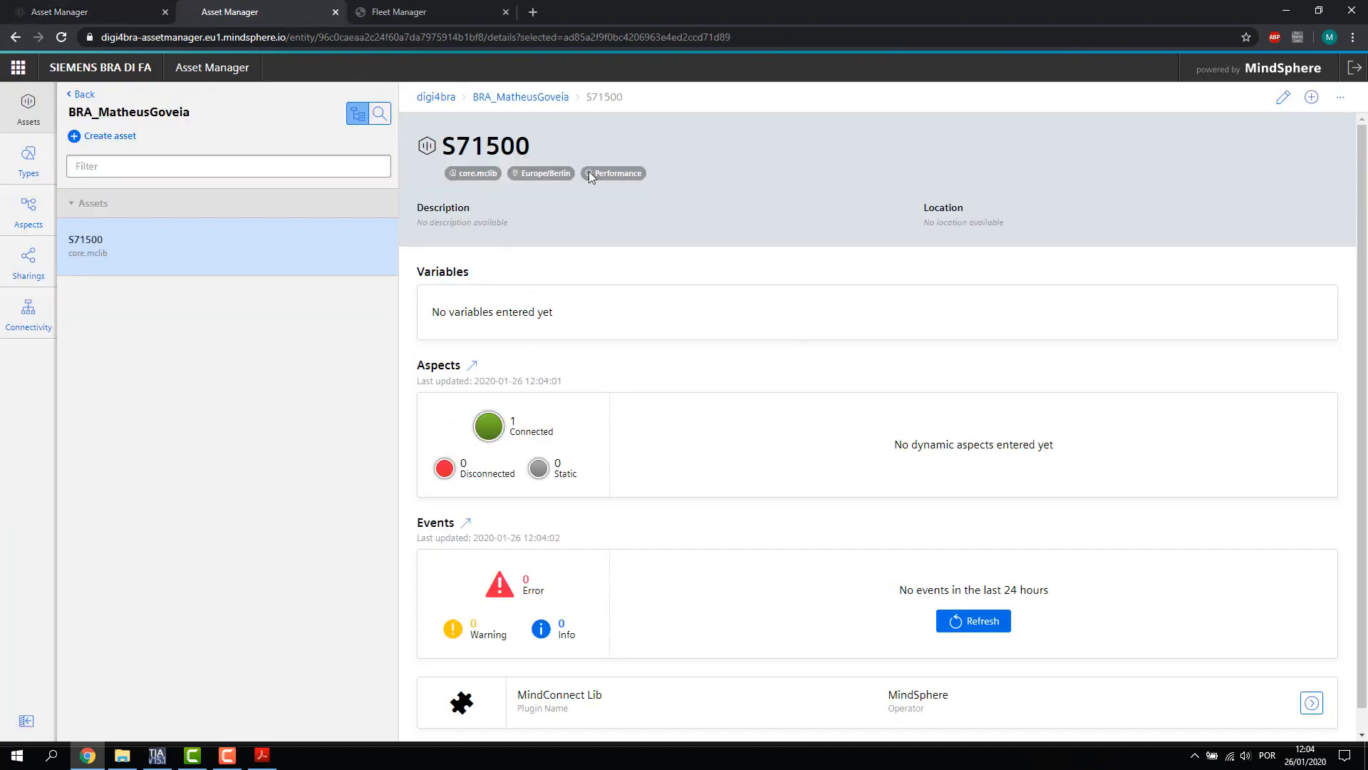
# Add a MaquinaExemploWebSerie-type child asset under S71500 named MaquinaExemplo and save it
pyautogui.click(1311, 97)
pyautogui.scroll(-6, 485, 305)
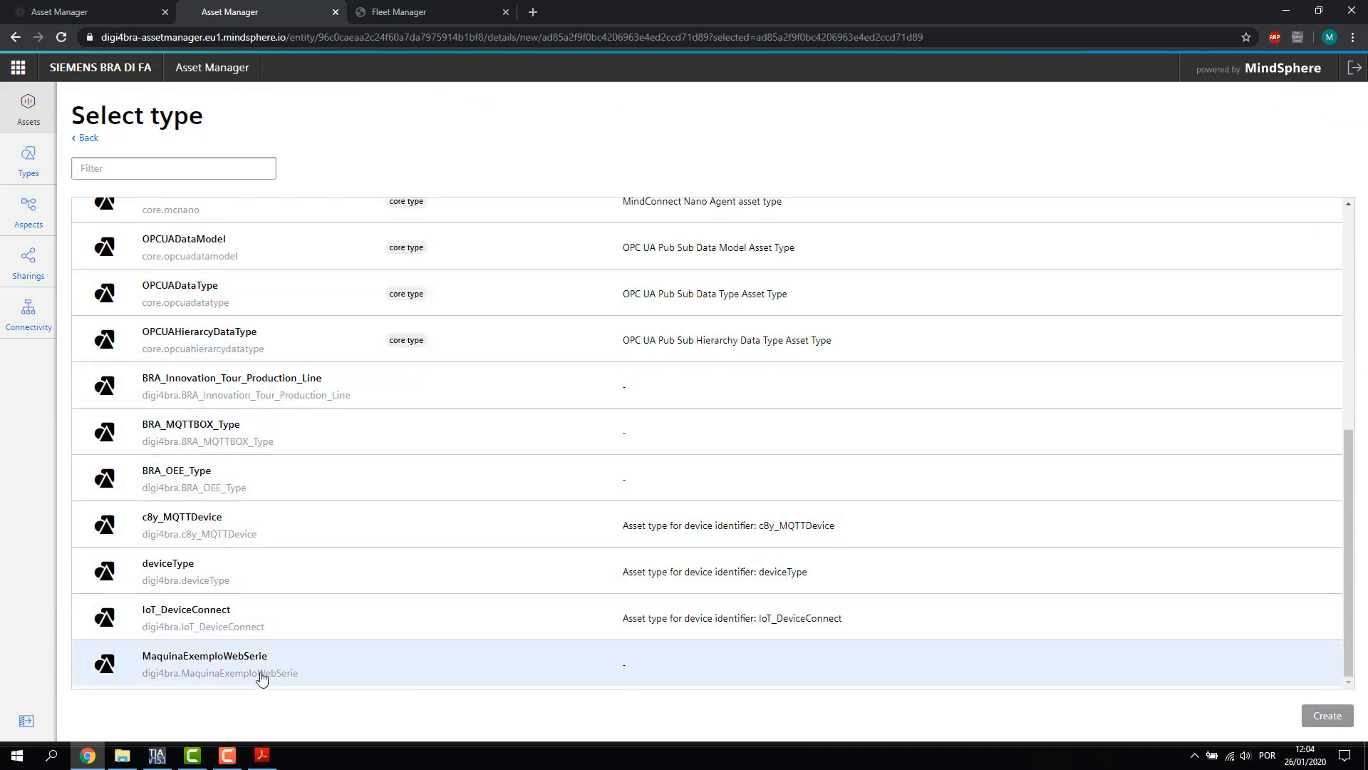
pyautogui.click(272, 672)
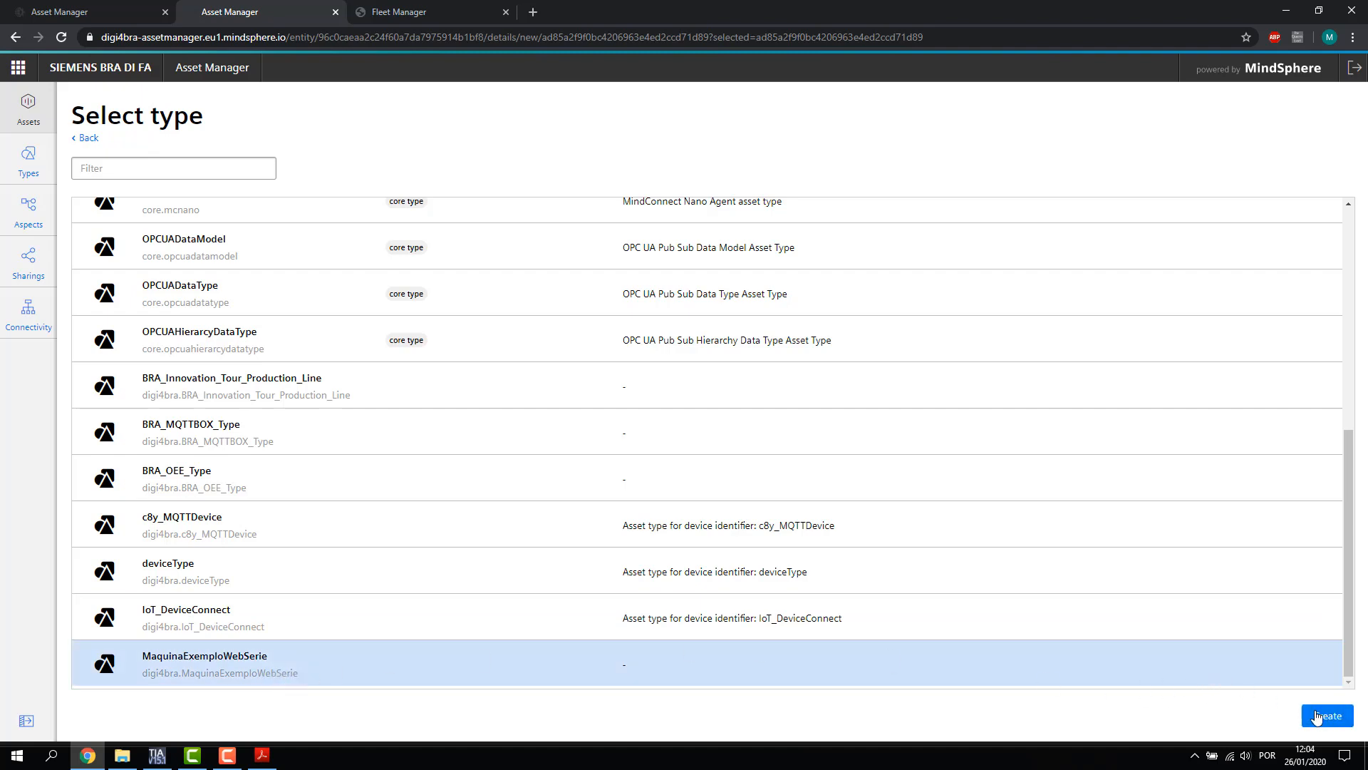
pyautogui.click(1324, 714)
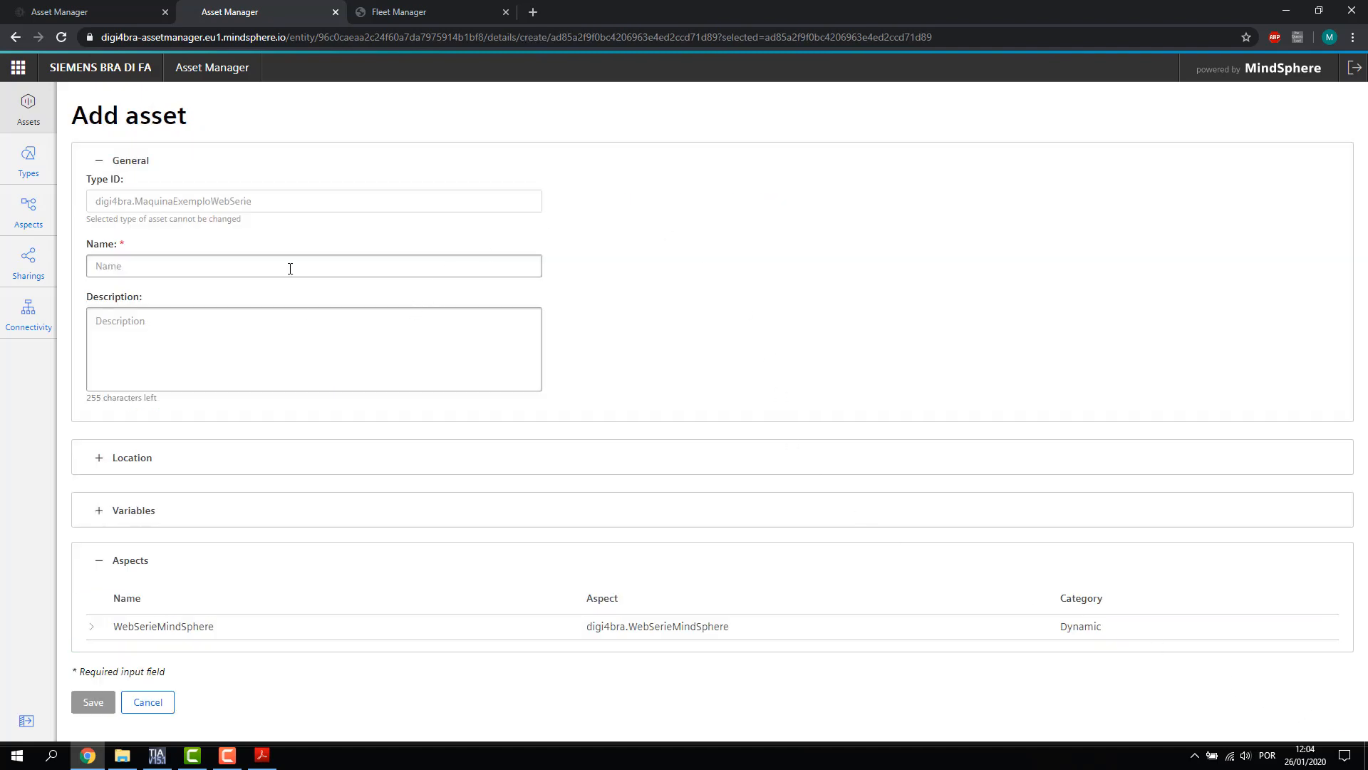
pyautogui.click(226, 268)
pyautogui.write('MaquinaExemplo')
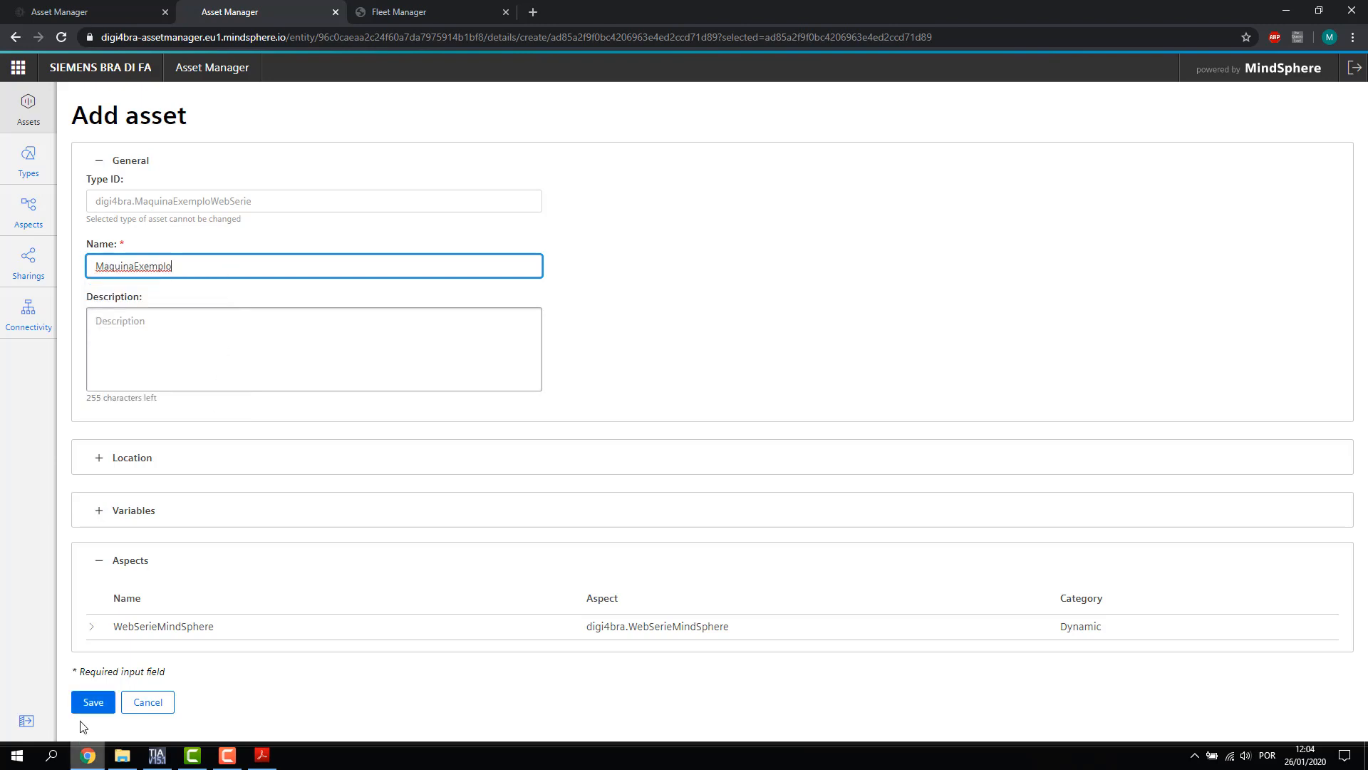
pyautogui.click(93, 702)
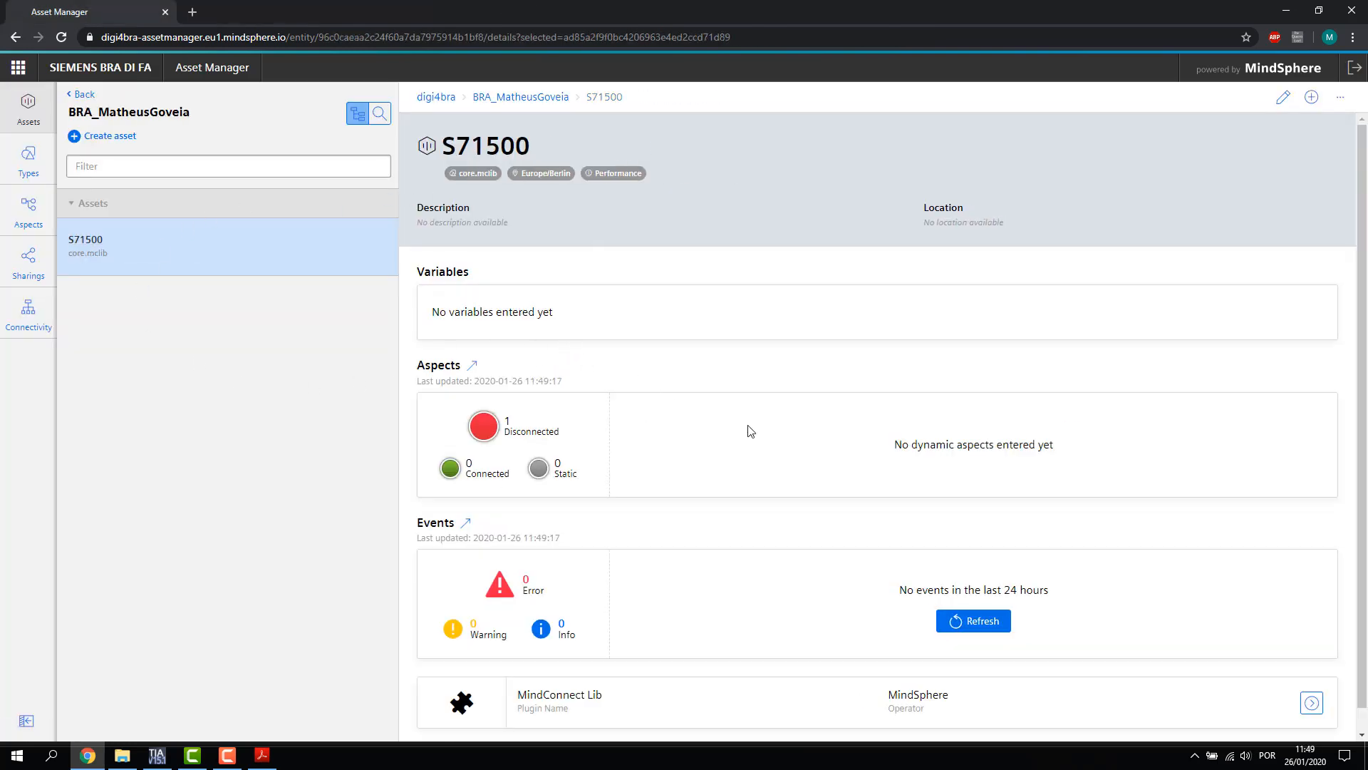
# Set S71500's MindConnect Lib security profile to SHARED_SECRET and save
pyautogui.scroll(-1, 784, 463)
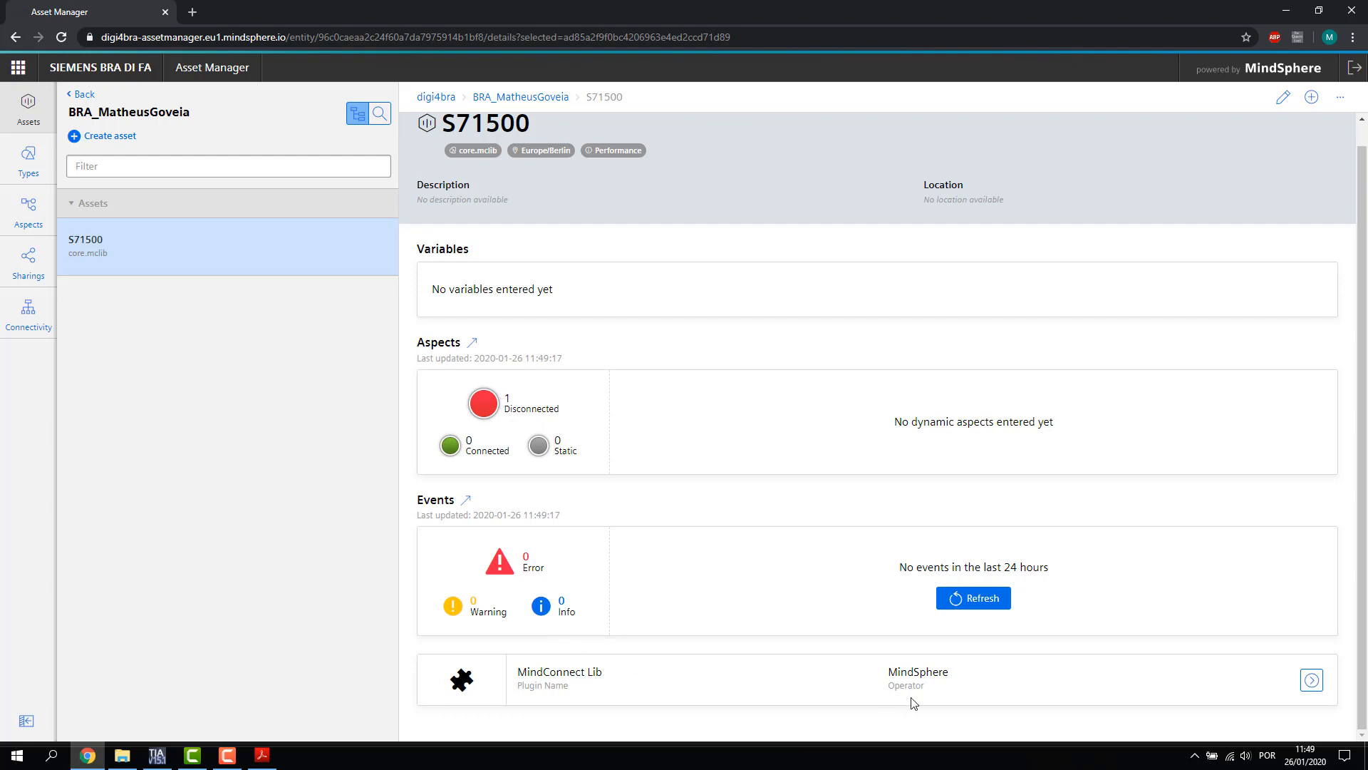
pyautogui.click(1311, 681)
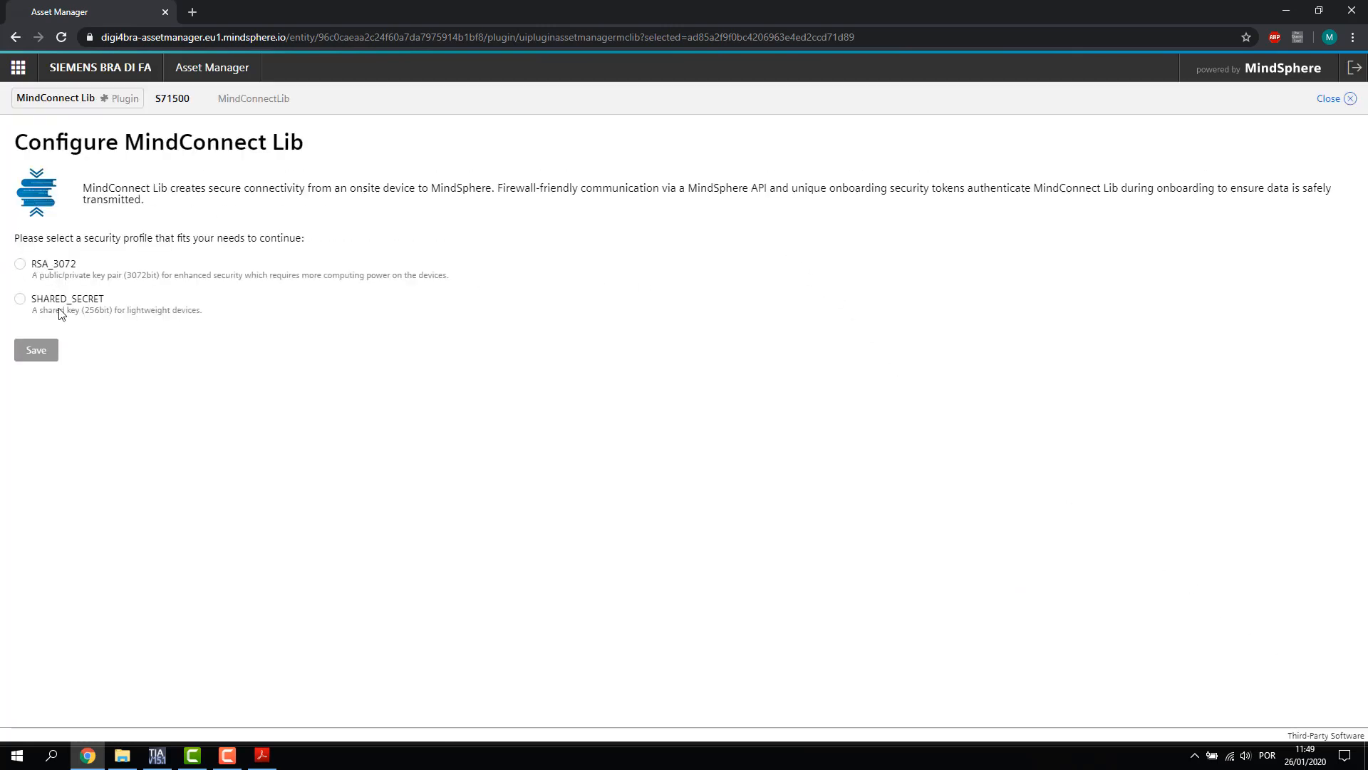
pyautogui.click(20, 300)
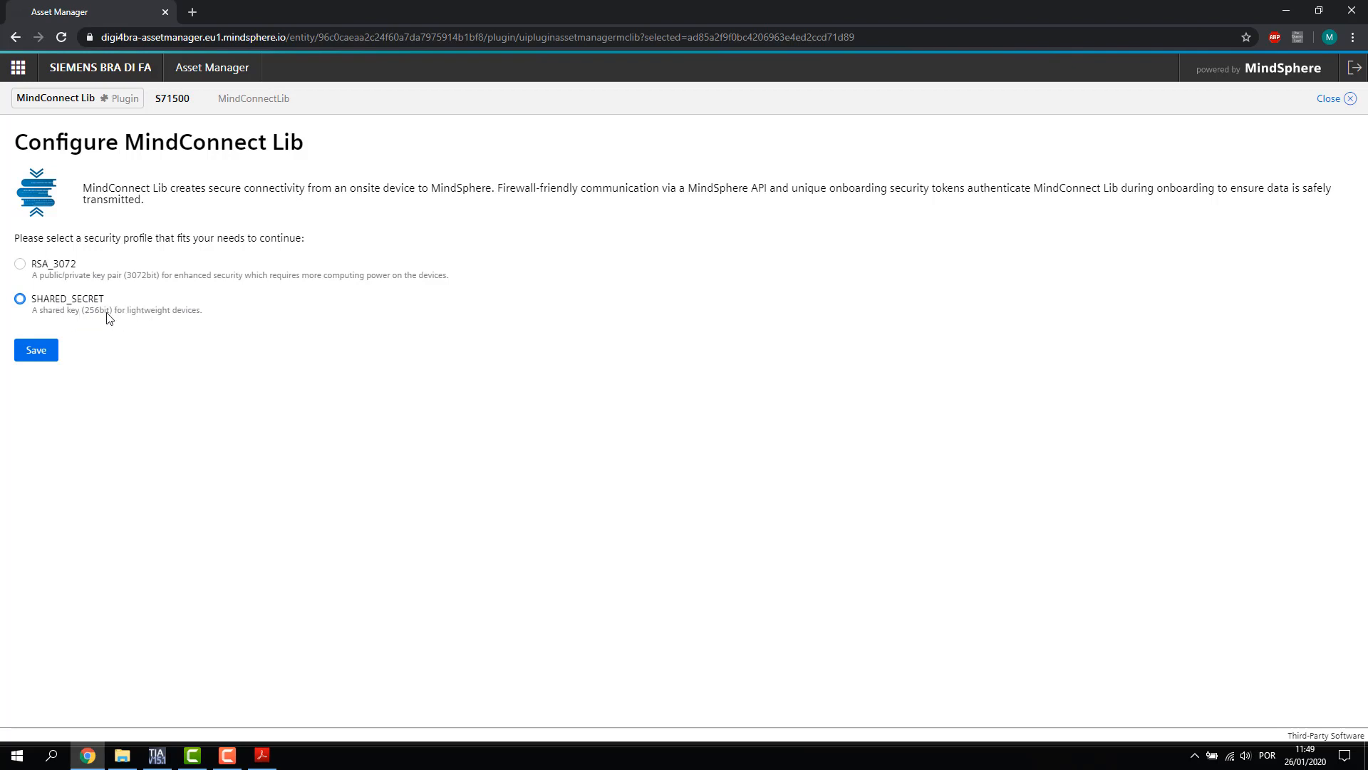
pyautogui.click(36, 354)
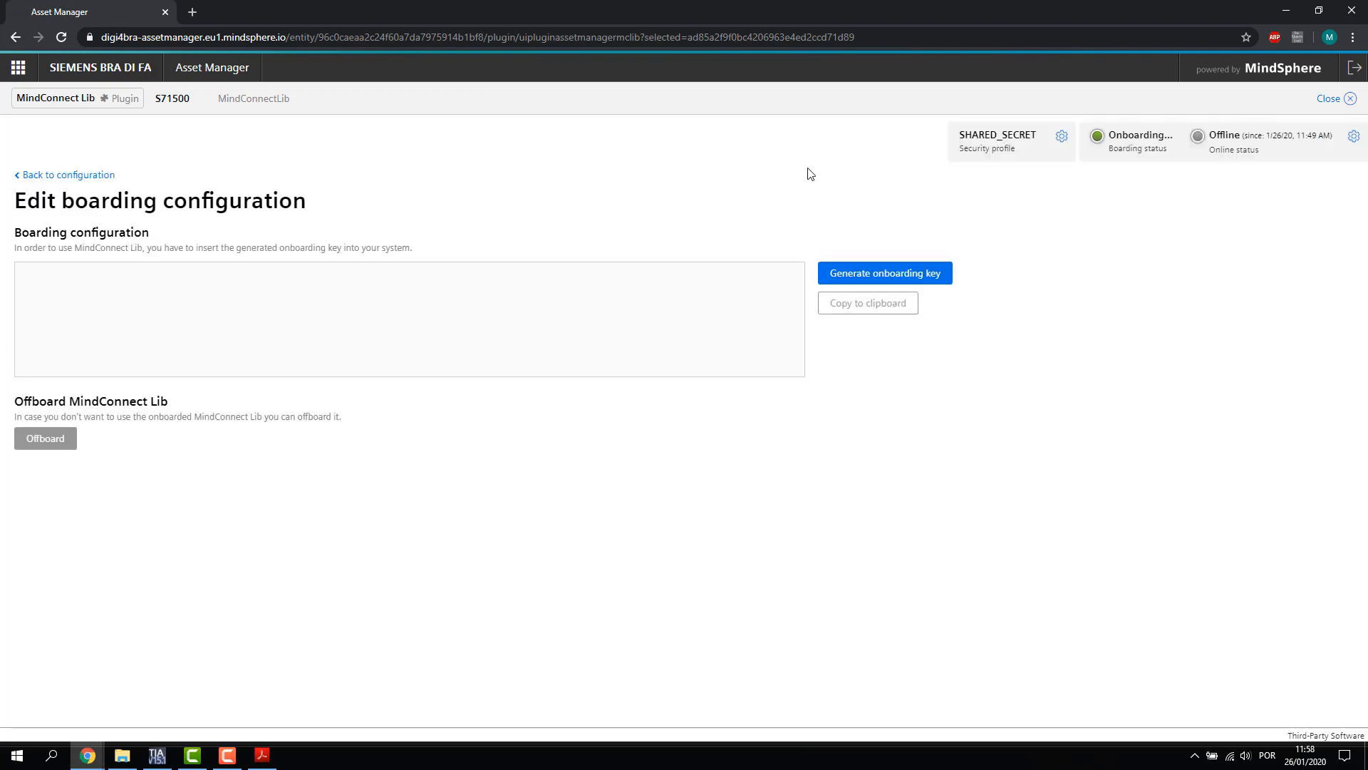
# Generate the onboarding key for S71500, then switch to TIA Portal
pyautogui.click(941, 278)
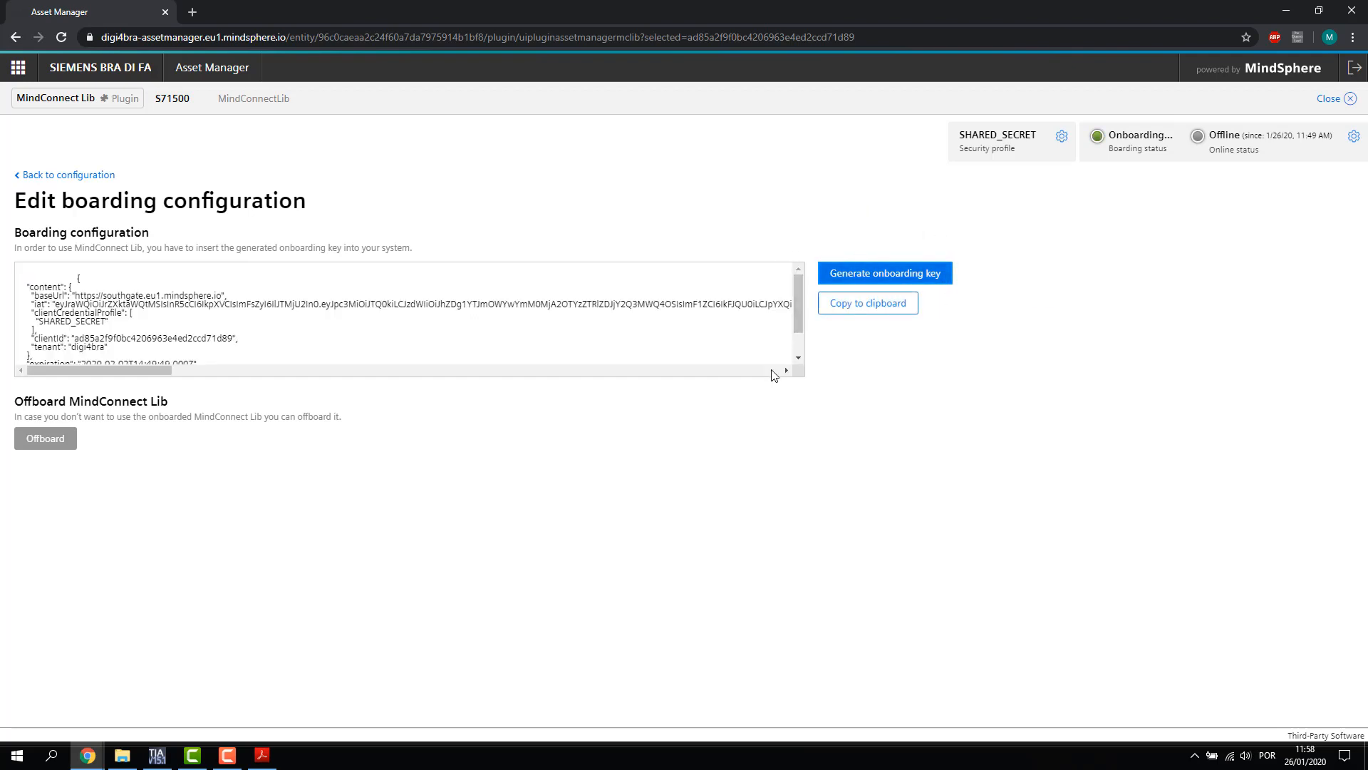
pyautogui.moveTo(795, 295)
pyautogui.mouseDown()
pyautogui.moveTo(797, 327)
pyautogui.moveTo(801, 276)
pyautogui.mouseUp()
pyautogui.click(157, 755)
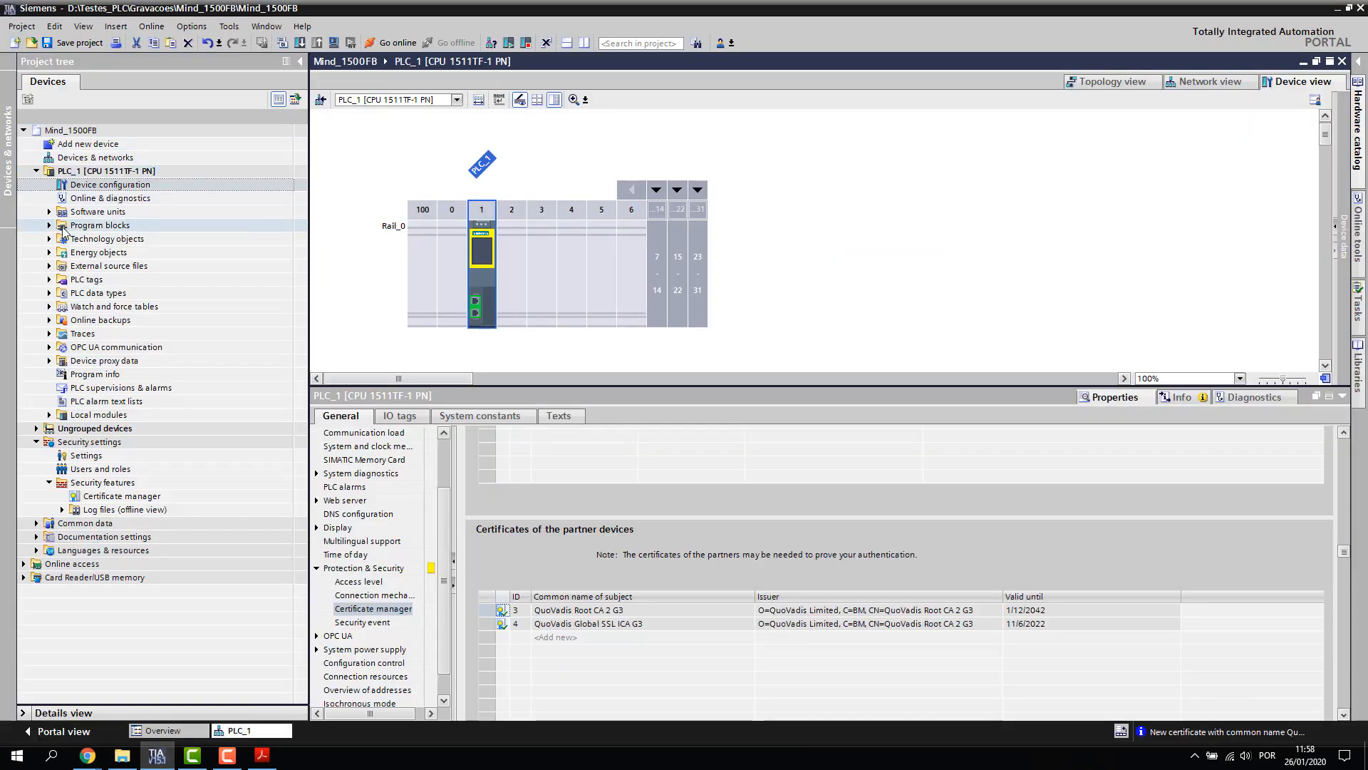
# Open DB_TypeConfiguration [DB7] full-size with all structs expanded and select the url member
pyautogui.click(63, 228)
pyautogui.click(49, 225)
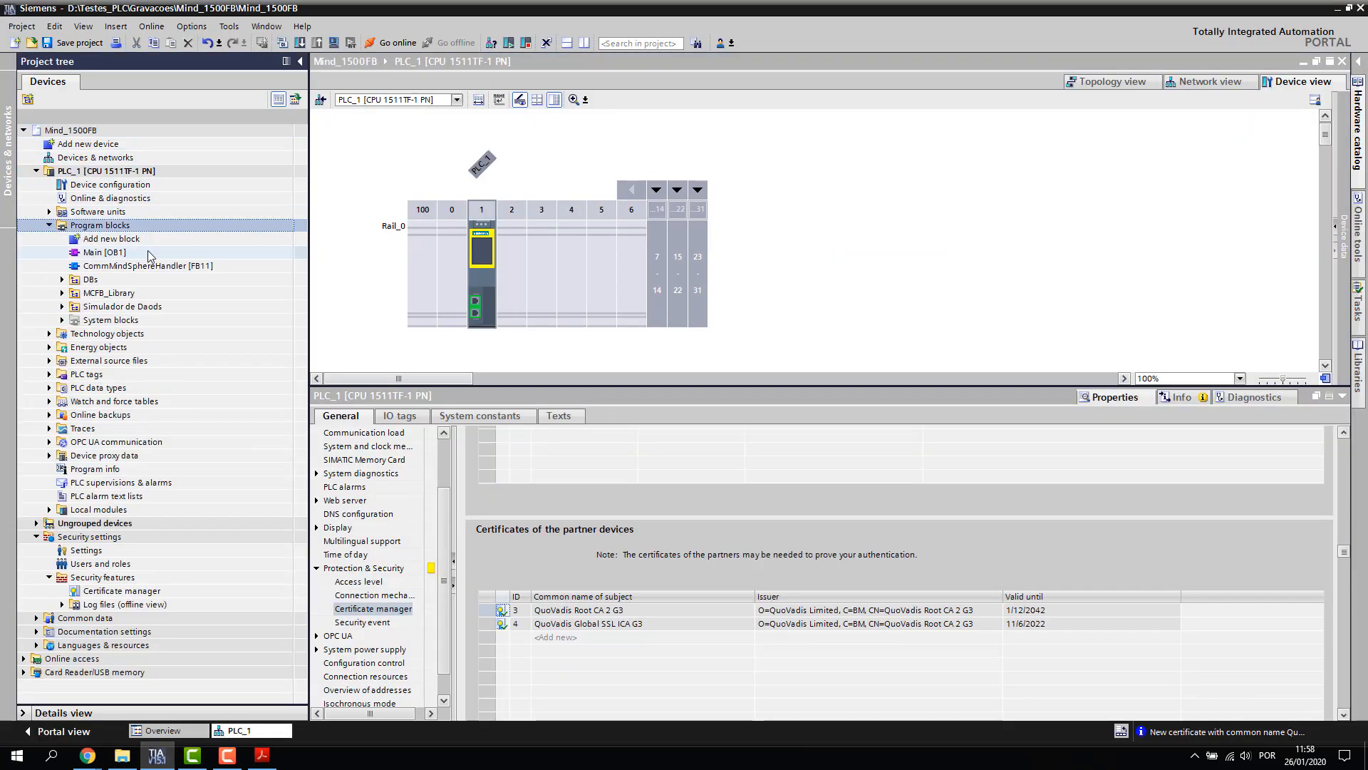
pyautogui.click(62, 279)
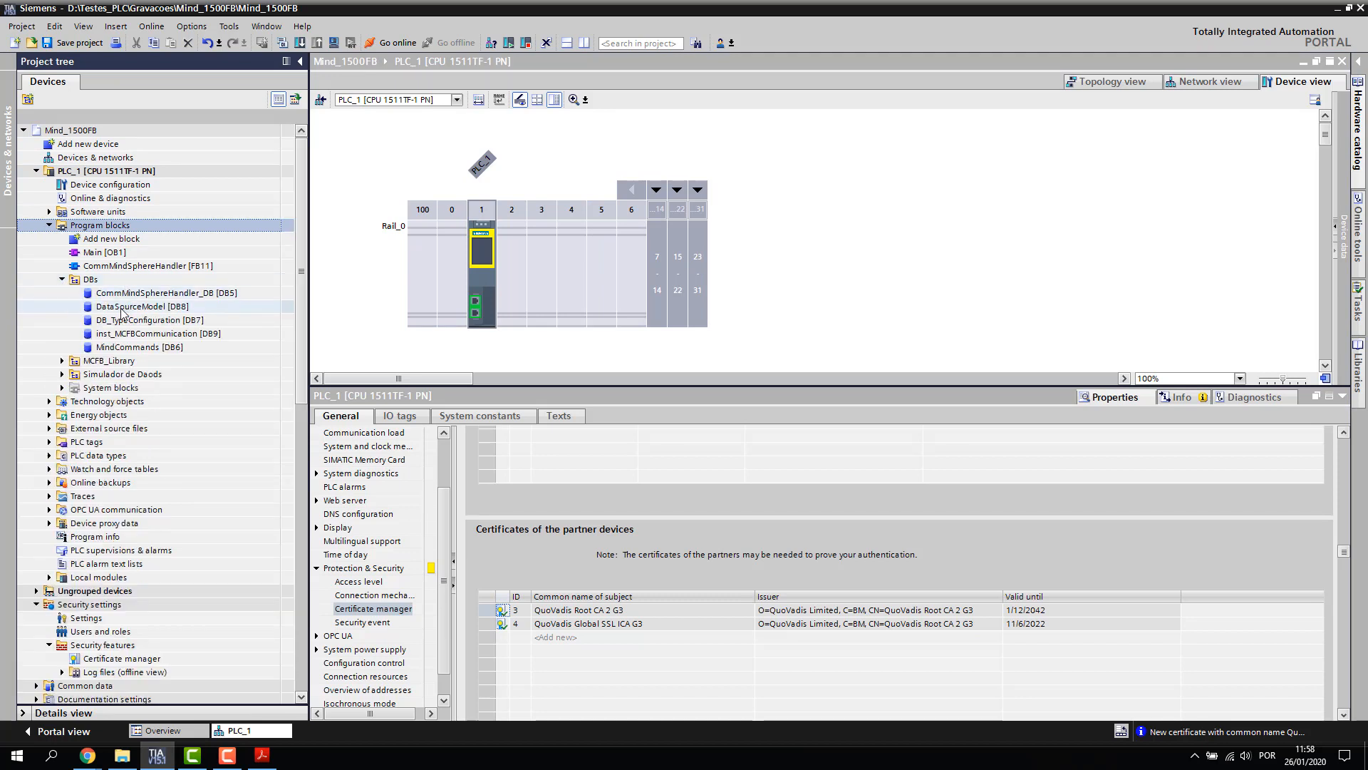
pyautogui.click(152, 324)
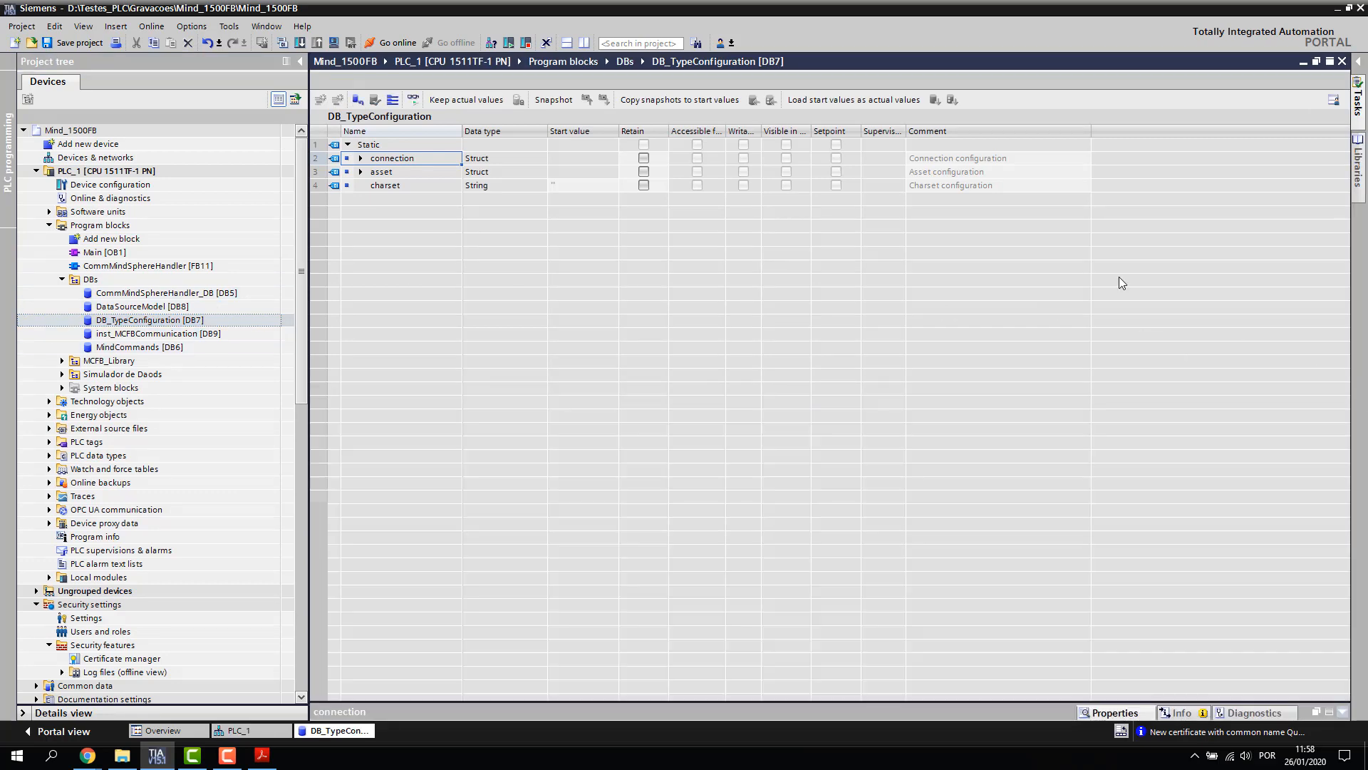
pyautogui.click(1342, 396)
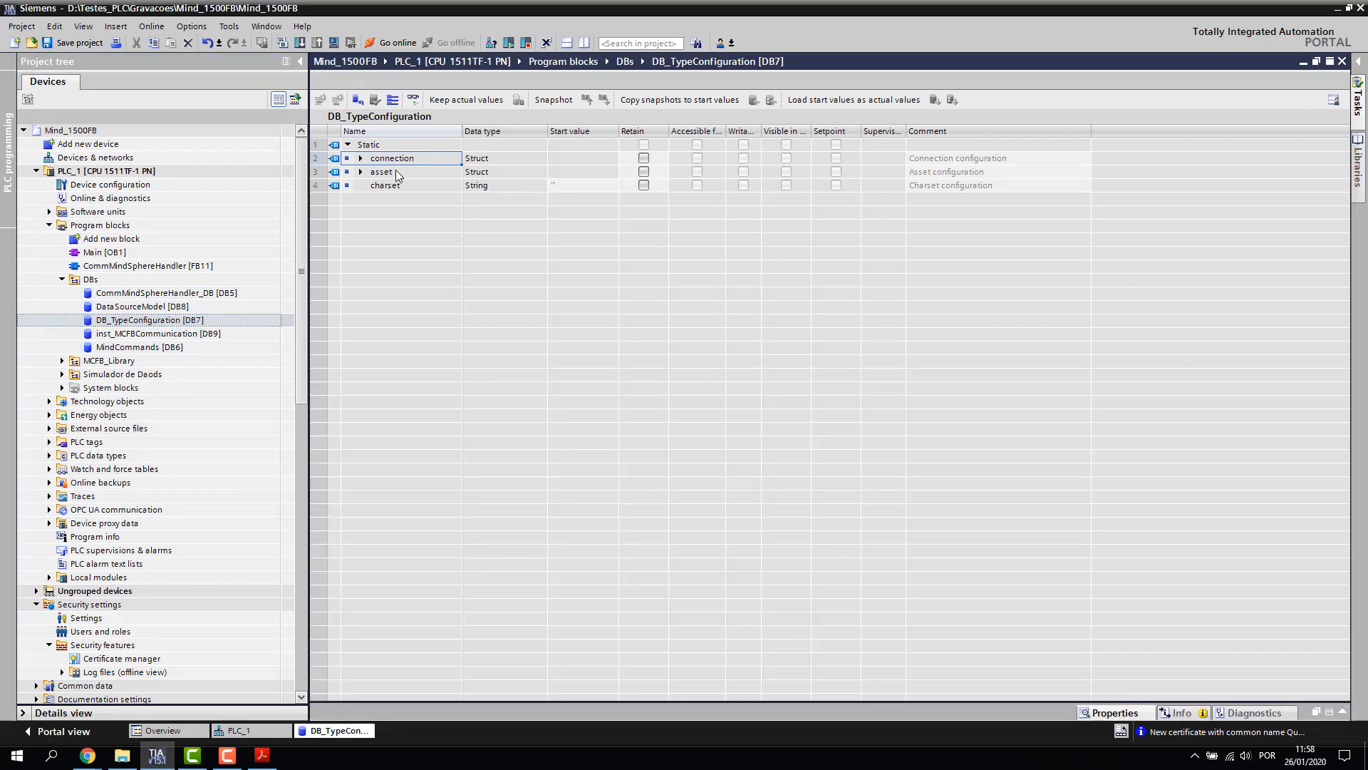
pyautogui.click(392, 101)
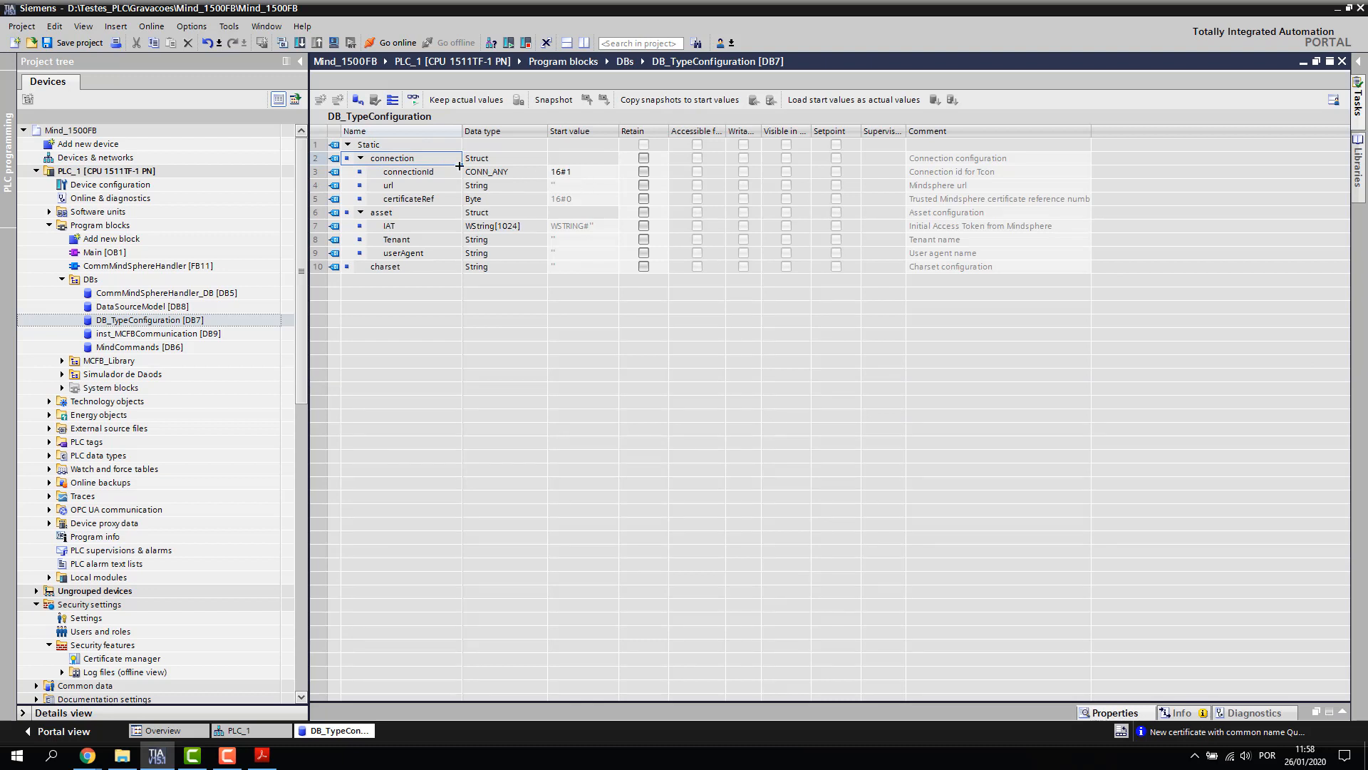
pyautogui.click(405, 189)
pyautogui.click(960, 188)
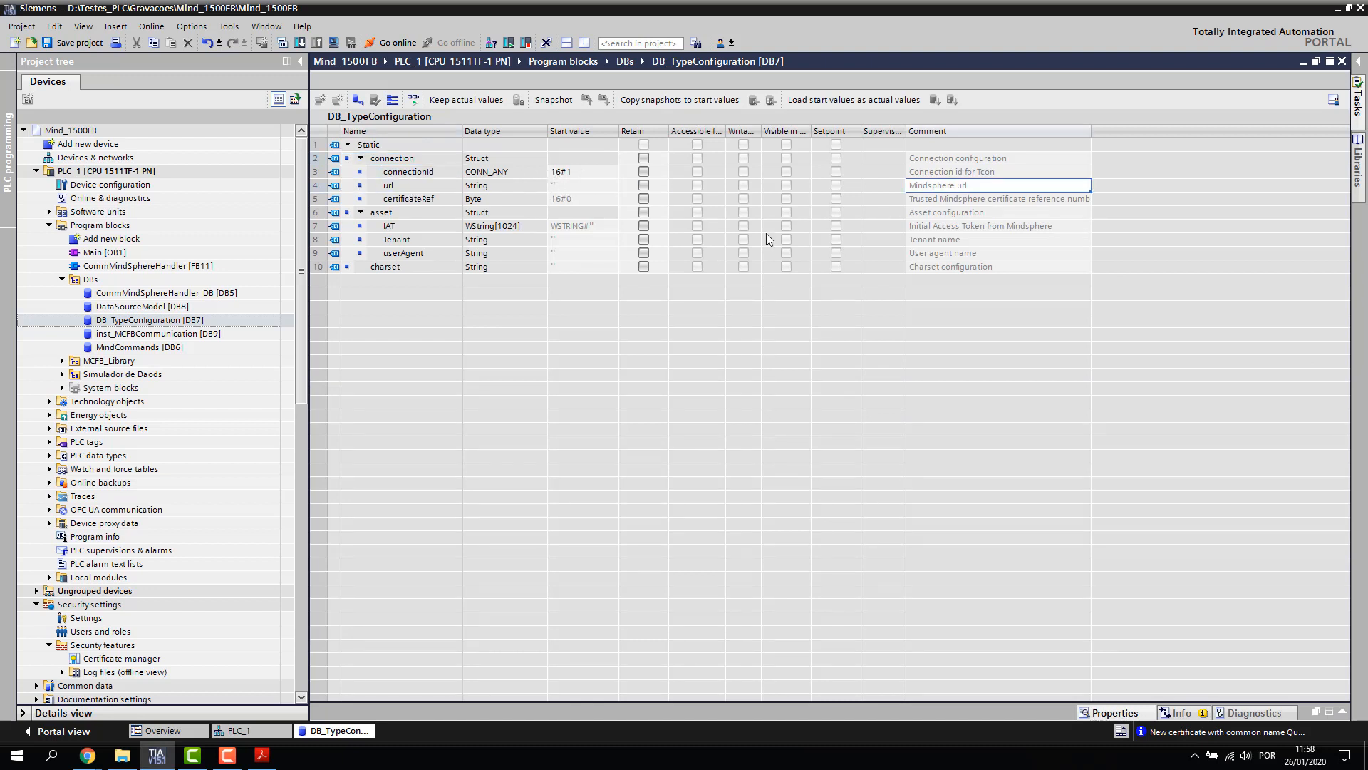
# Close the MindSphere Launchpad window and return to the Asset Manager boarding page
pyautogui.moveTo(88, 754)
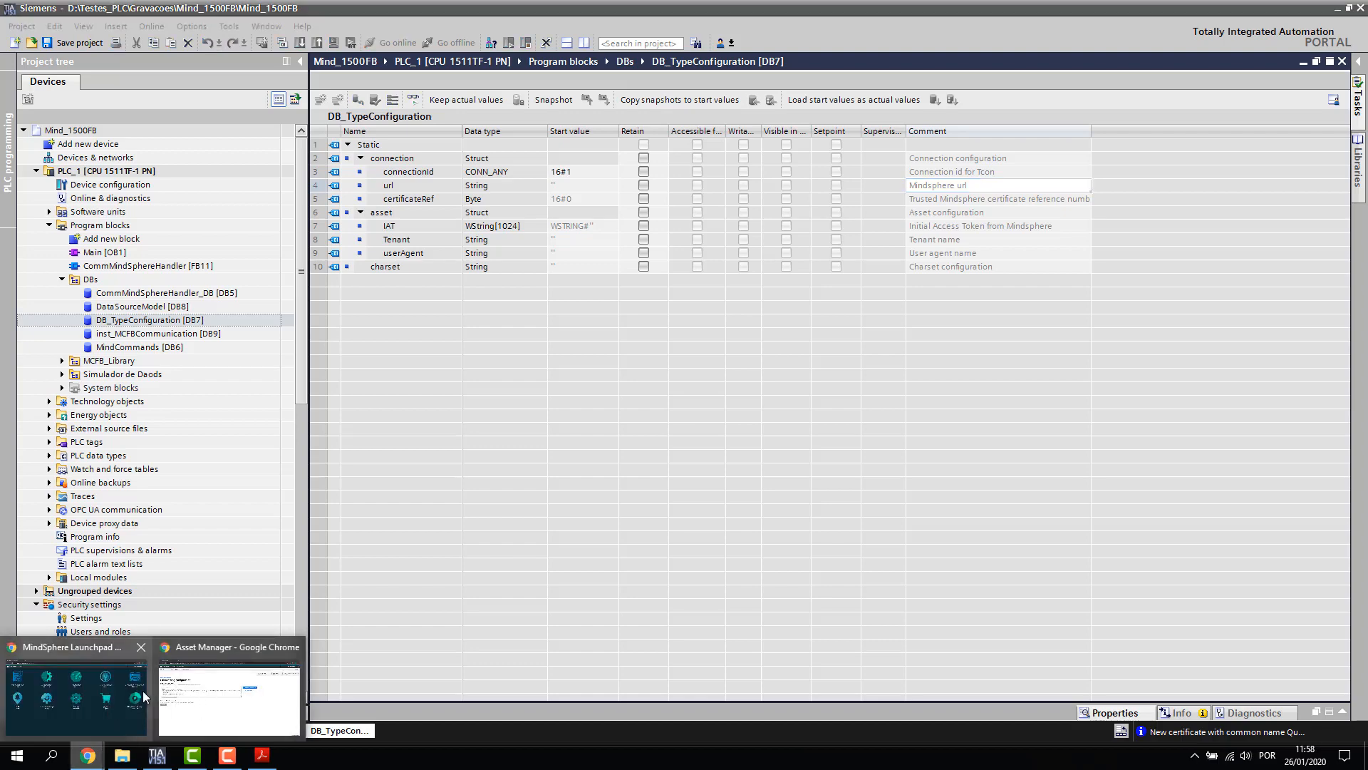
pyautogui.click(141, 647)
pyautogui.click(97, 692)
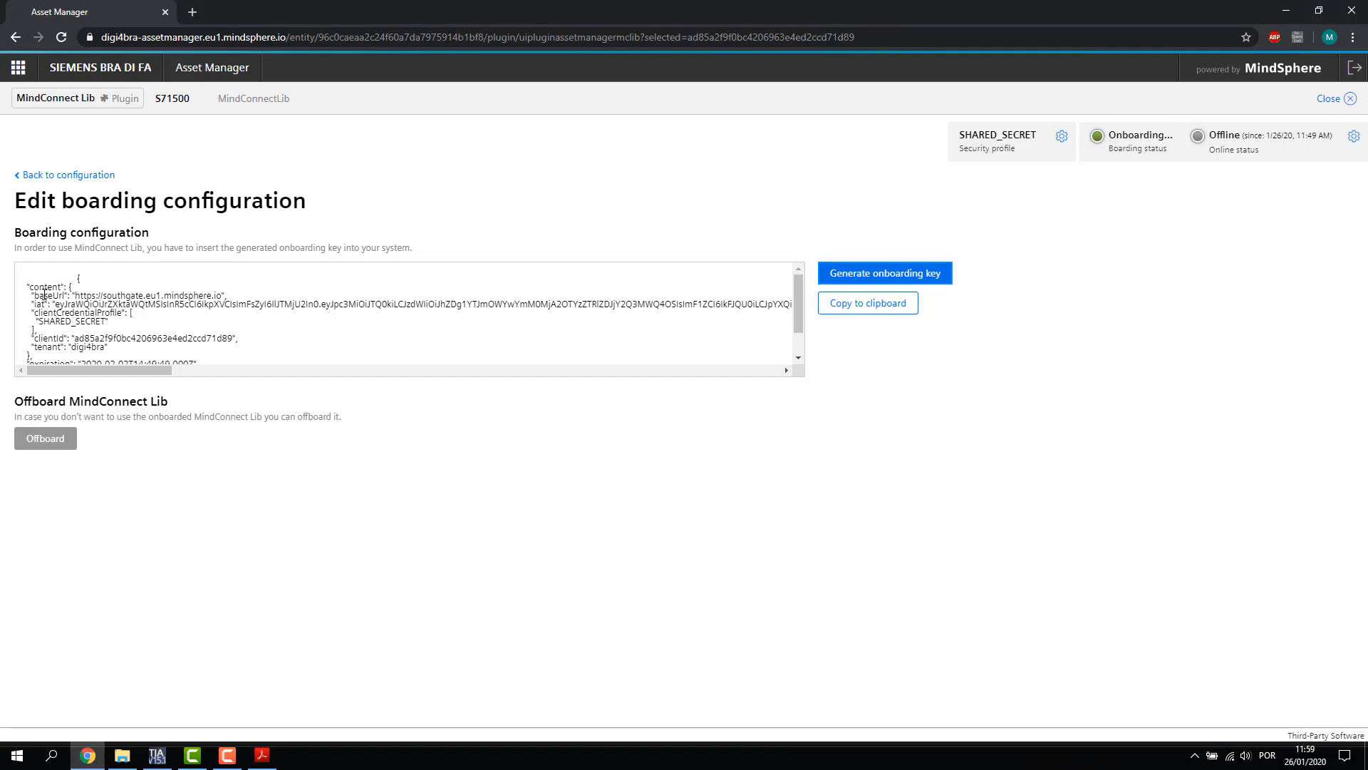
pyautogui.press('super+plus')
pyautogui.press('super+plus')
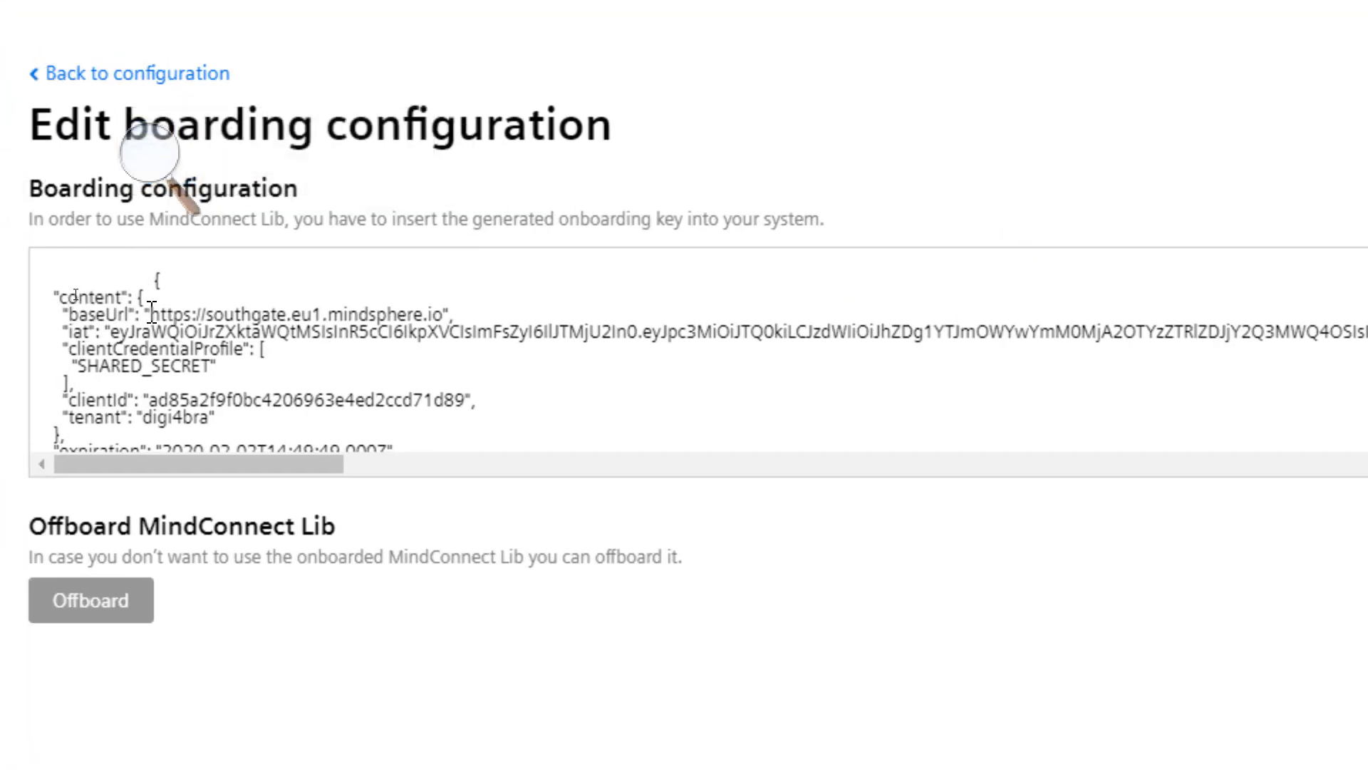
pyautogui.moveTo(150, 314); pyautogui.dragTo(194, 292)
pyautogui.moveTo(447, 308); pyautogui.dragTo(446, 311)
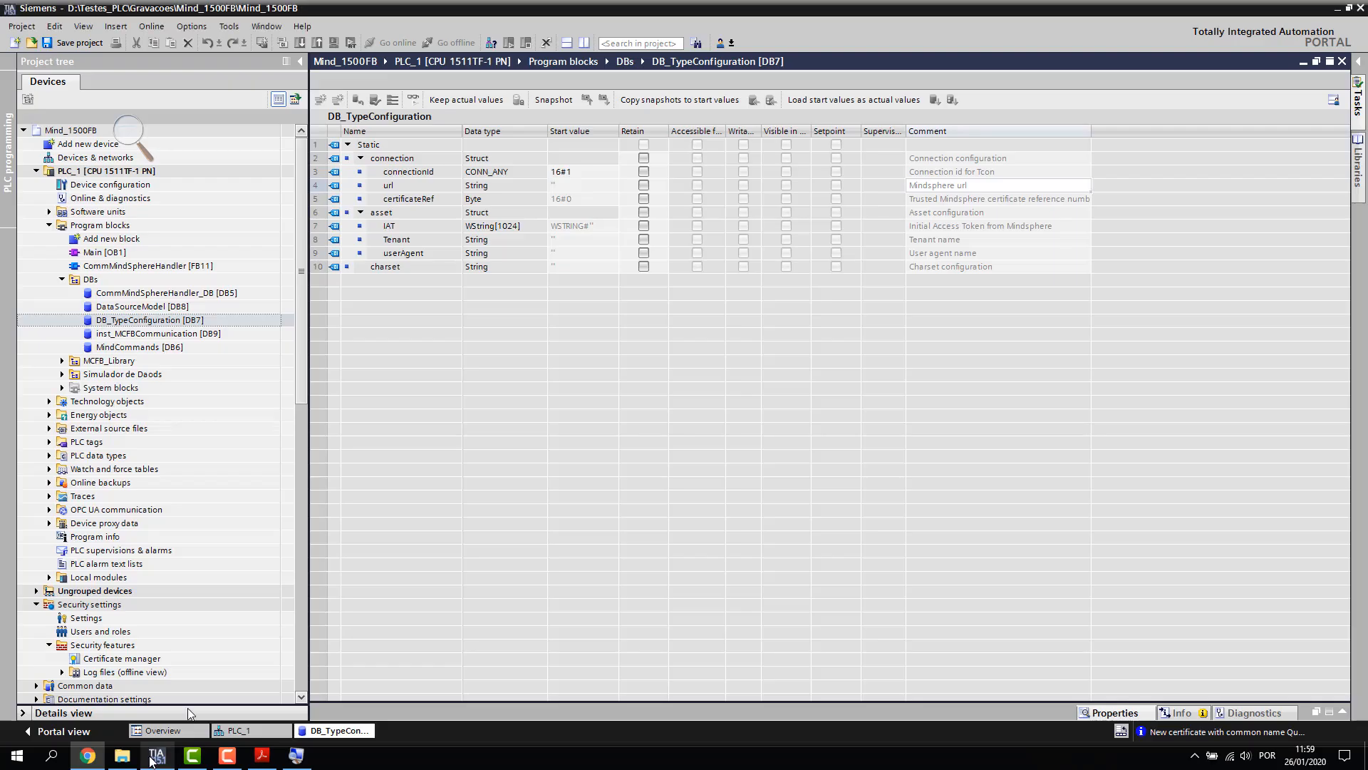
pyautogui.click(157, 755)
pyautogui.doubleClick(574, 185)
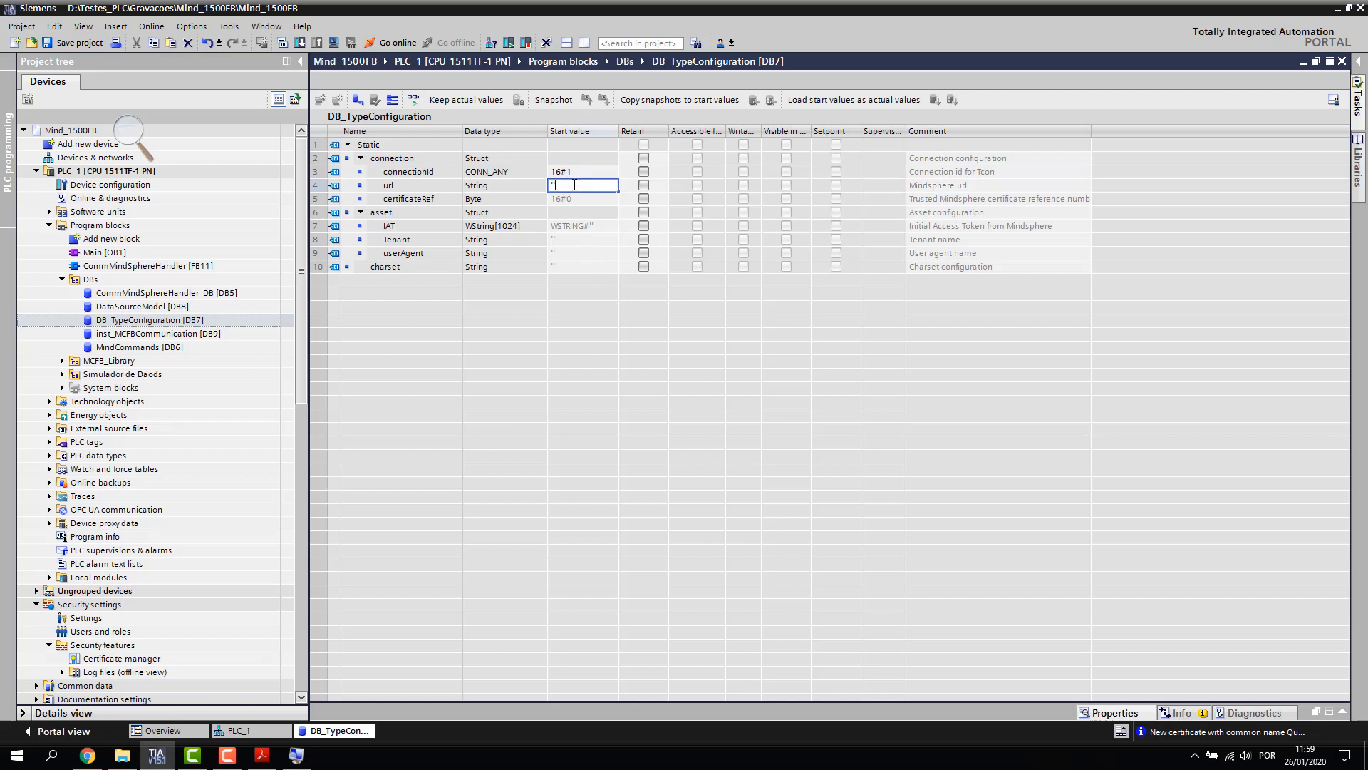
pyautogui.hotkey('ctrl', 'v')
pyautogui.press('Return')
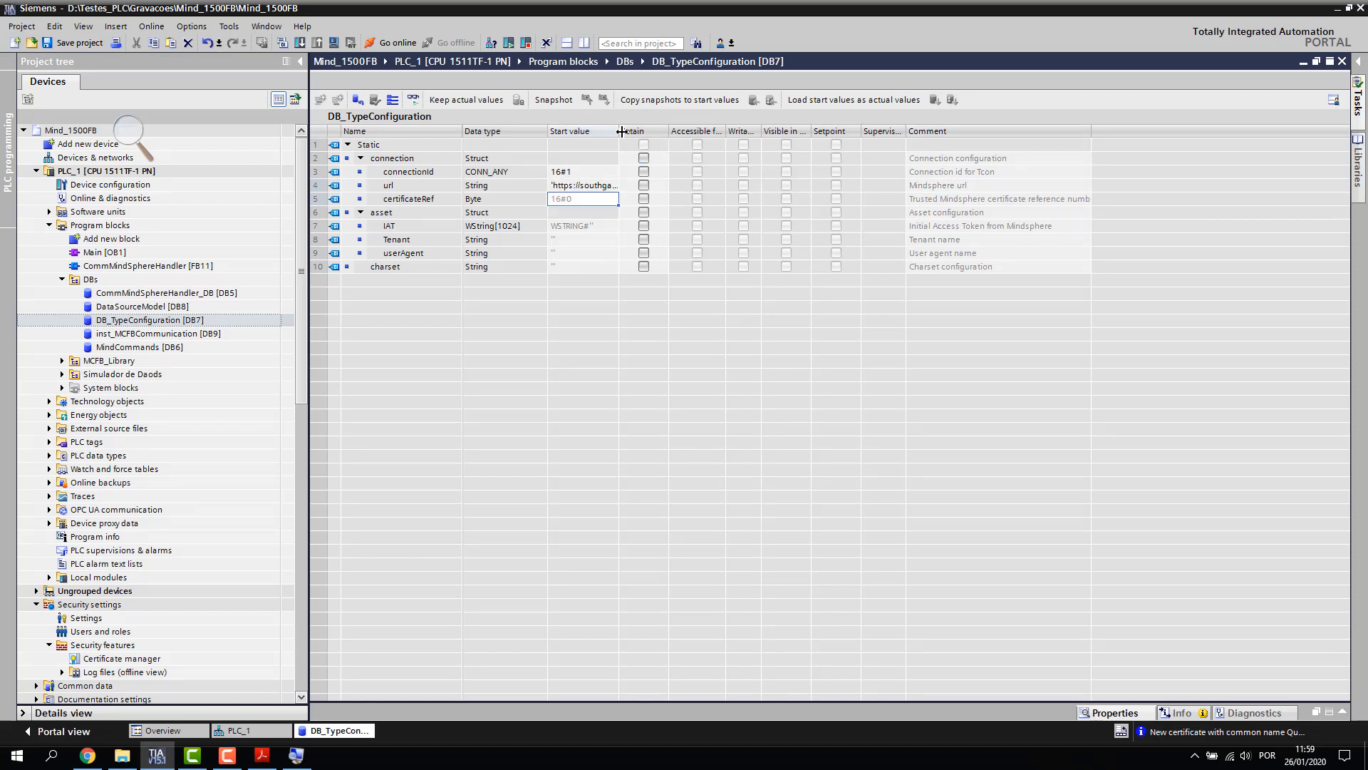
pyautogui.moveTo(621, 131); pyautogui.dragTo(740, 131)
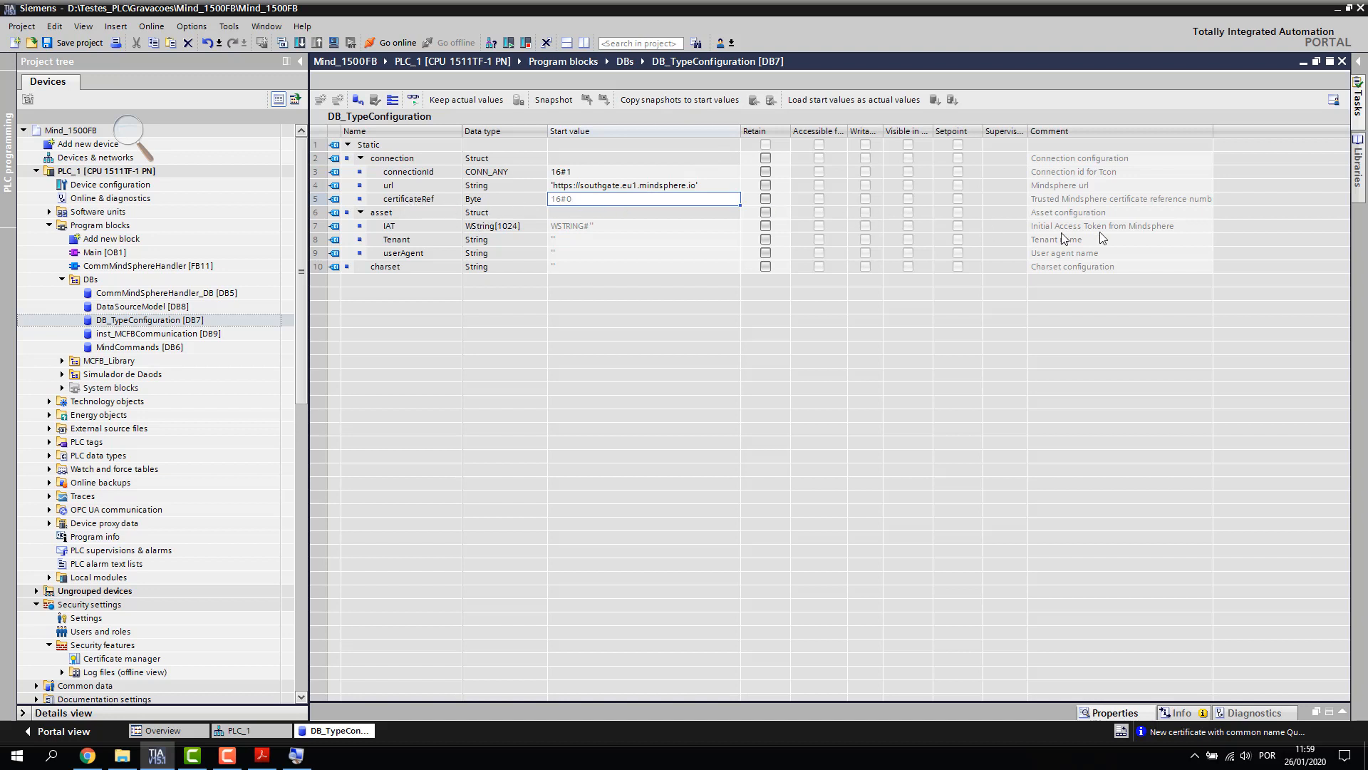
# Look up the QuoVadis Root CA 2 G3 certificate ID in PLC_1's certificate manager
pyautogui.click(277, 734)
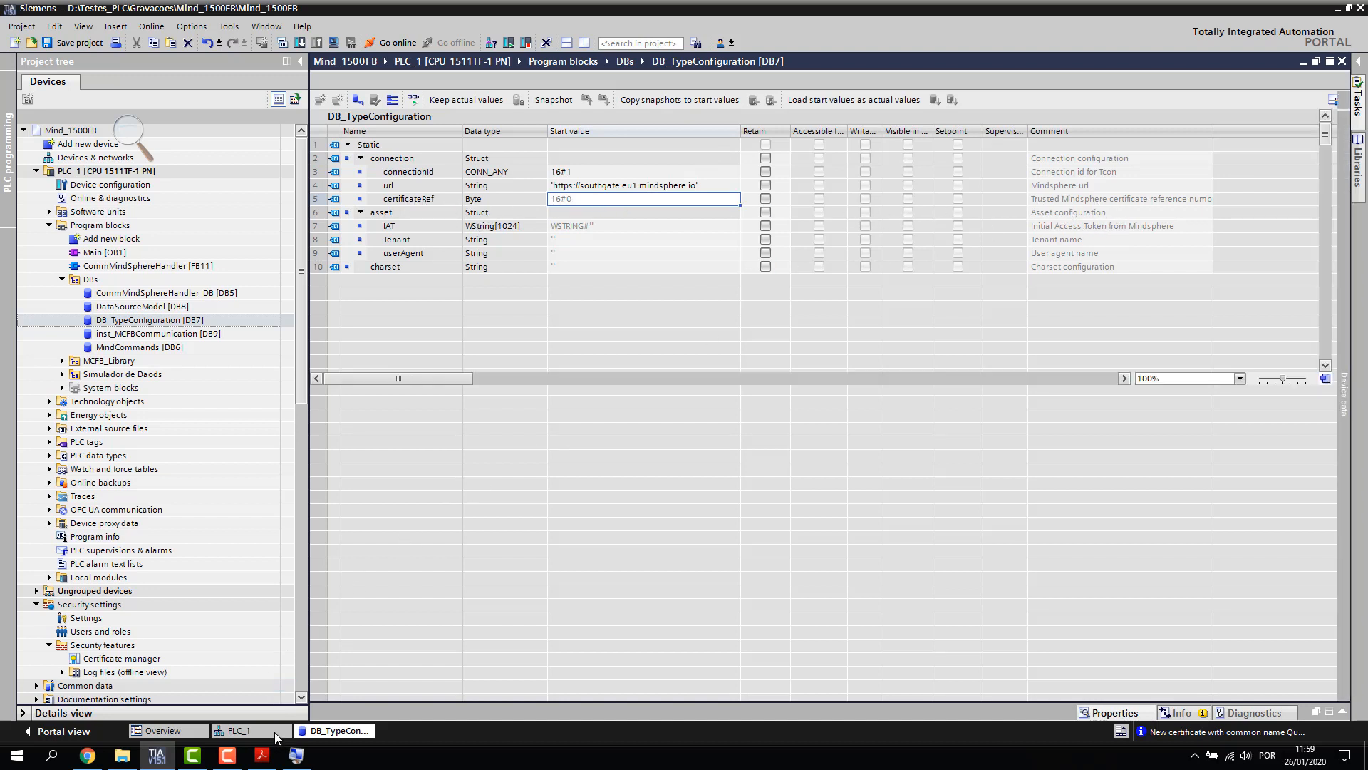
pyautogui.doubleClick(484, 269)
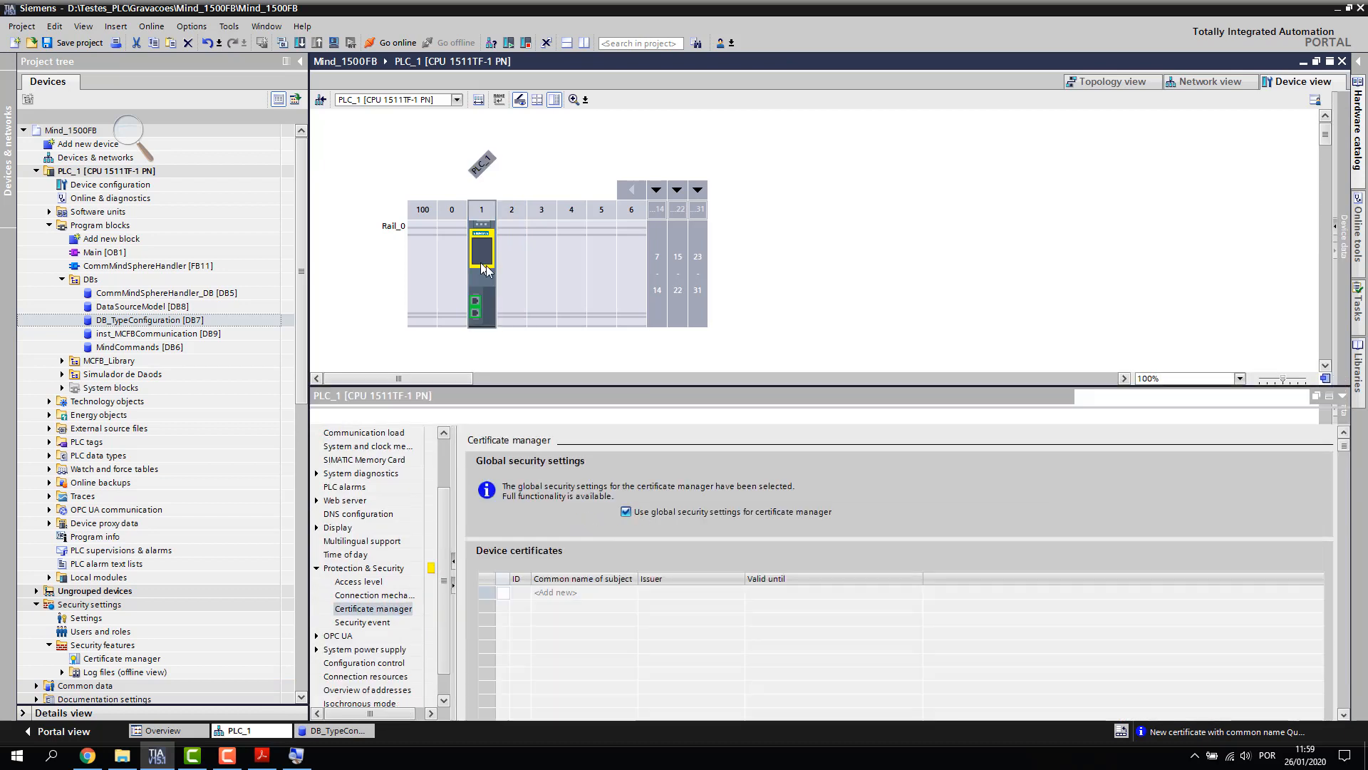
pyautogui.click(375, 608)
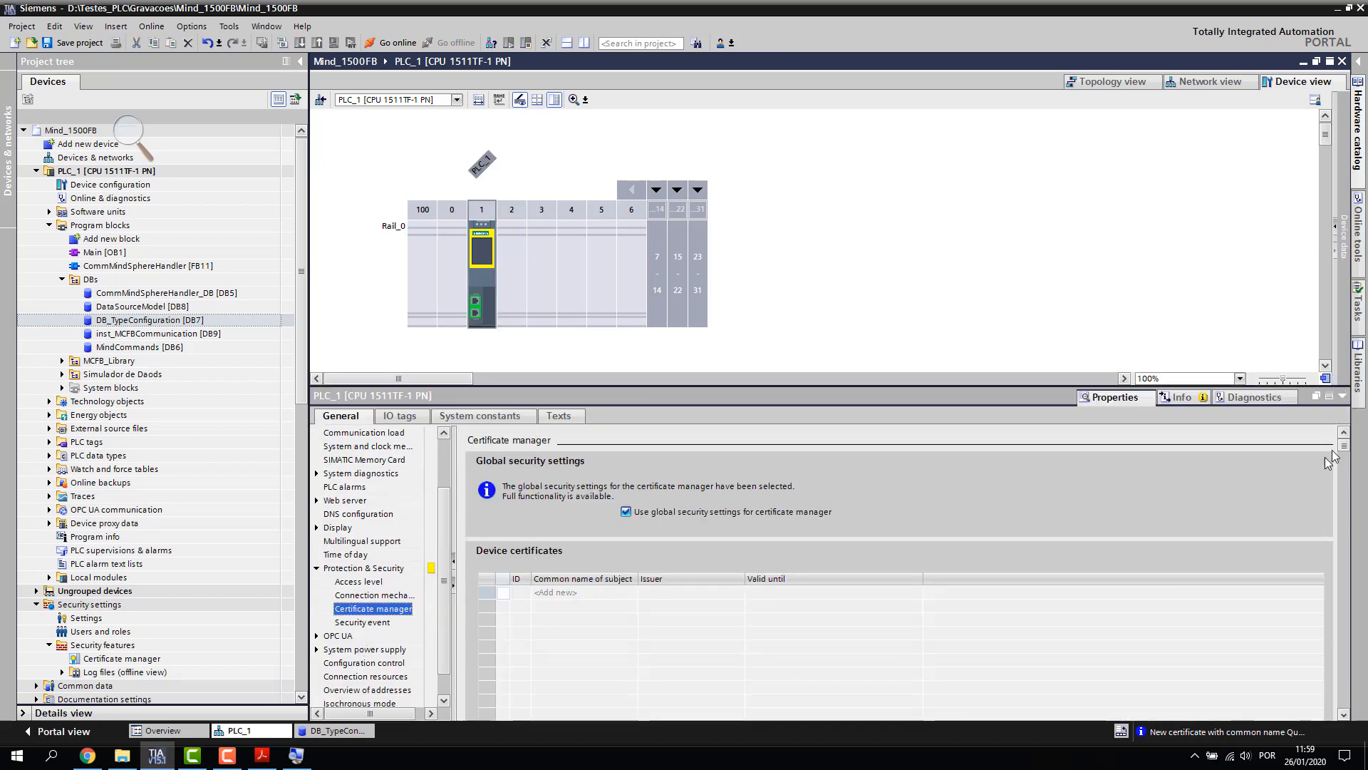
pyautogui.scroll(-3, 1344, 504)
pyautogui.scroll(-6, 1345, 504)
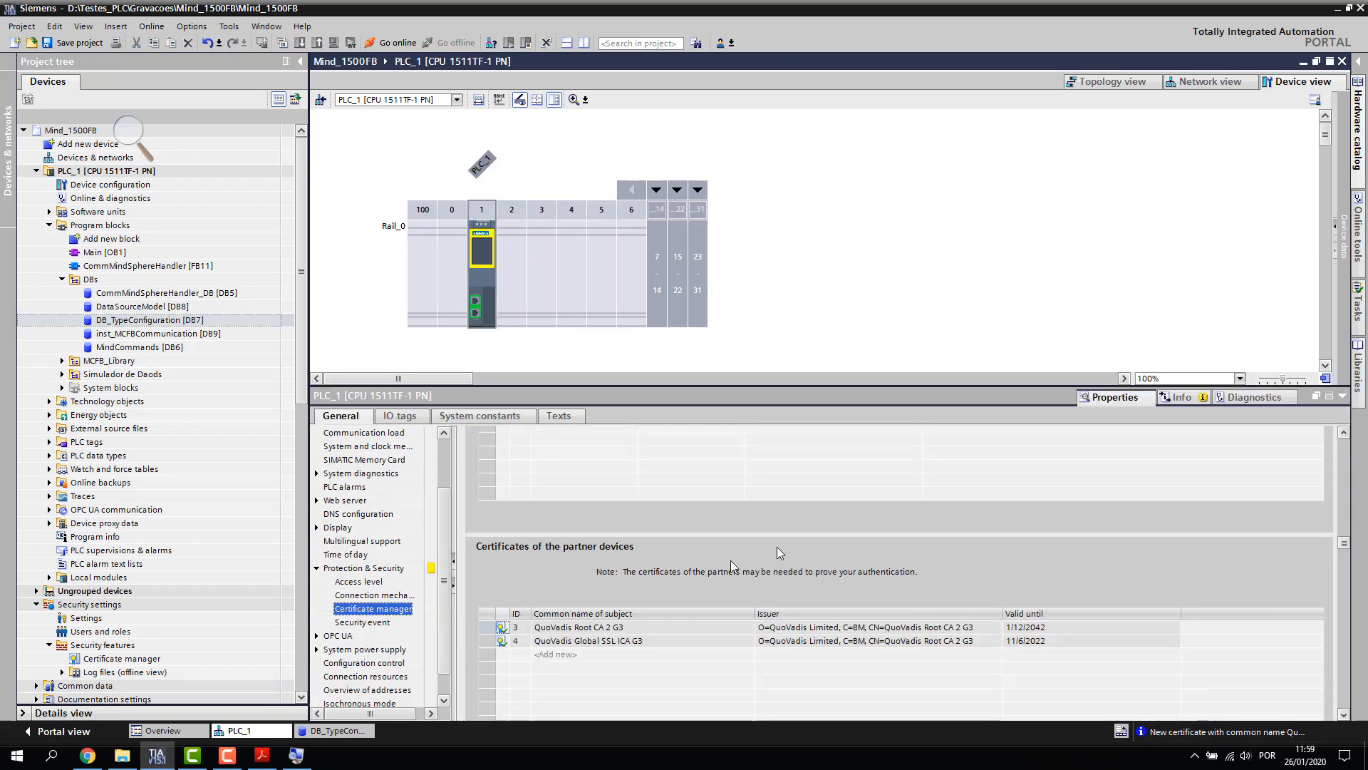
pyautogui.click(602, 629)
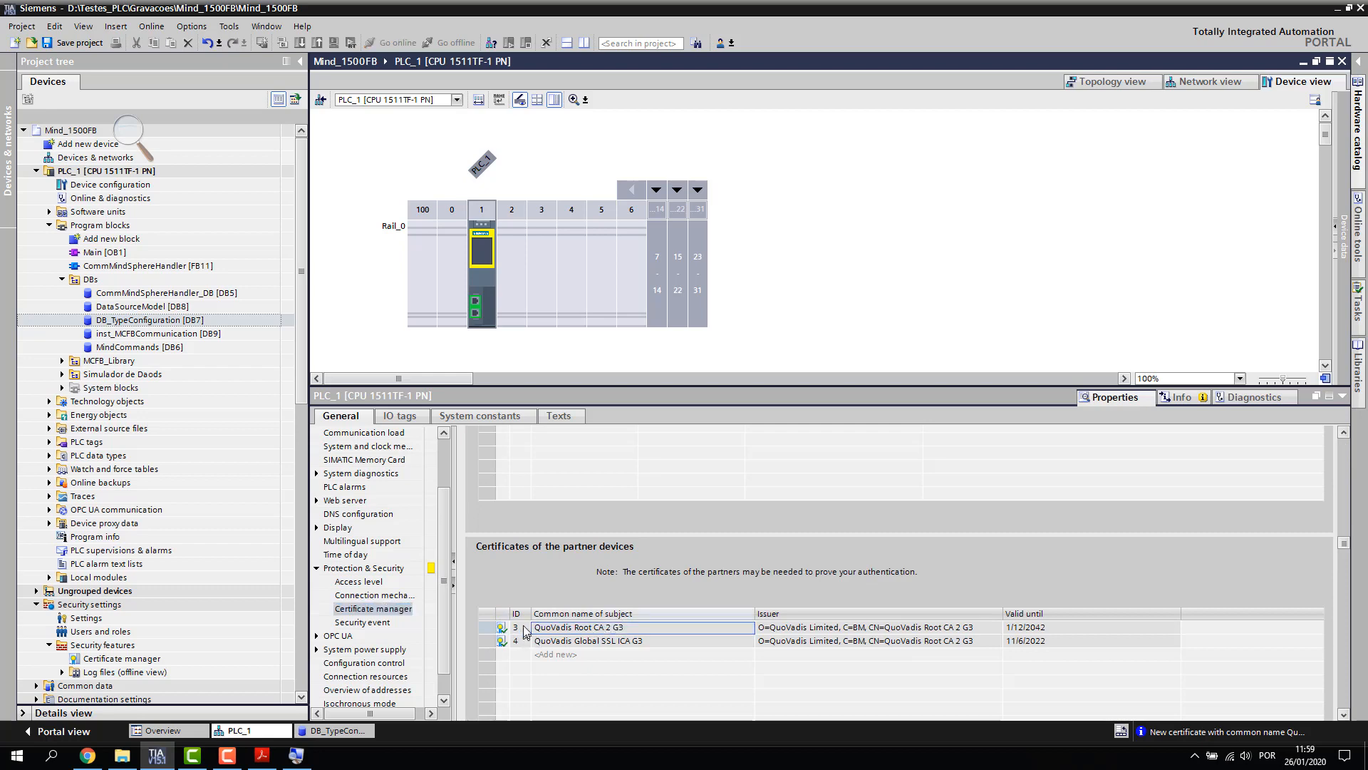
# Set the certificateRef start value in DB_TypeConfiguration to 16#3
pyautogui.click(333, 730)
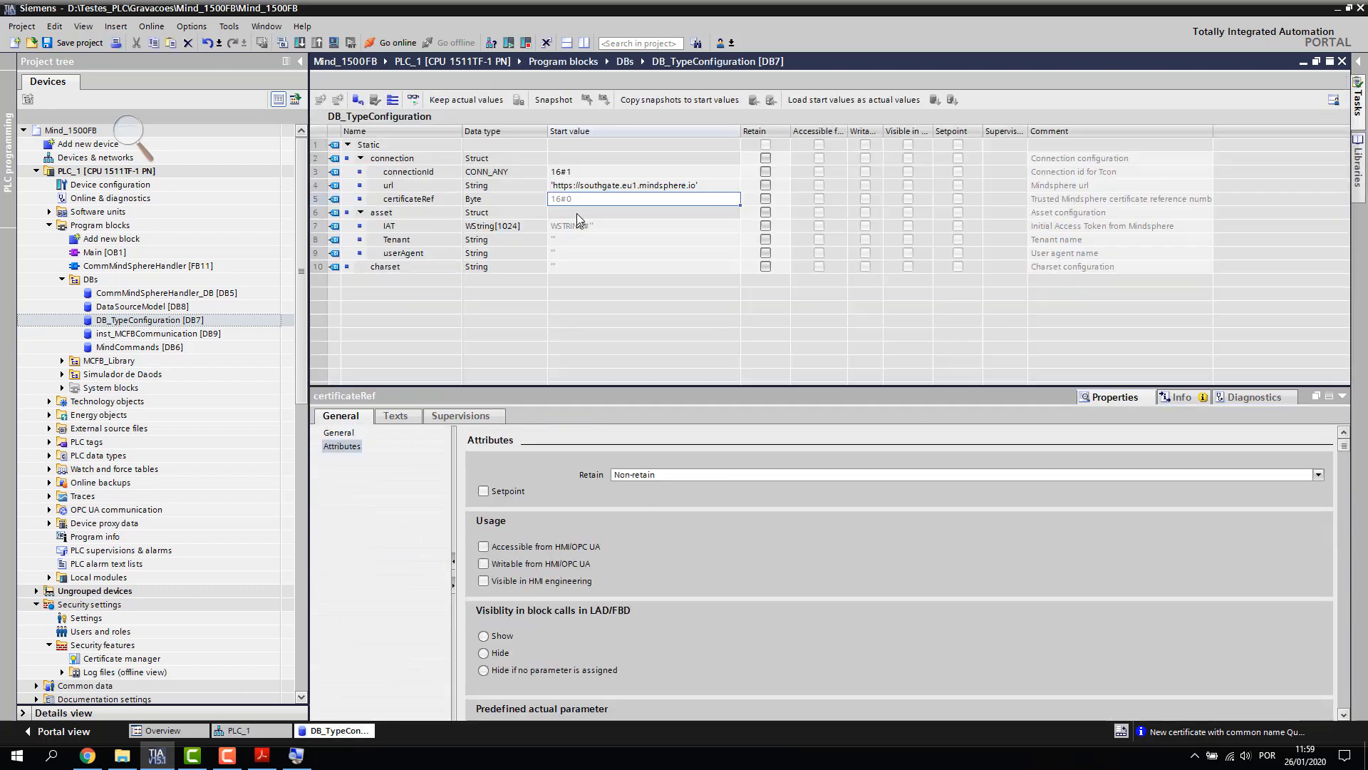
pyautogui.click(581, 201)
pyautogui.write('3')
pyautogui.press('Return')
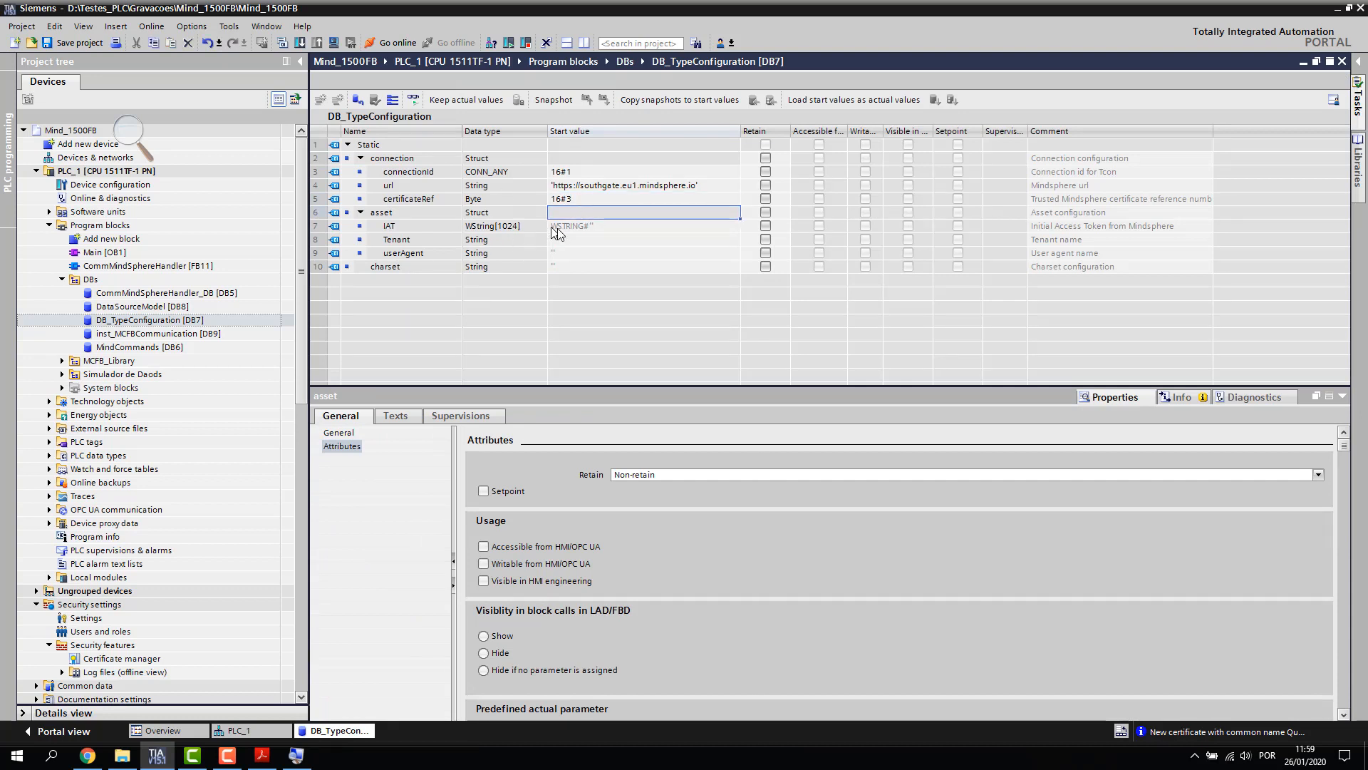
pyautogui.press('Down')
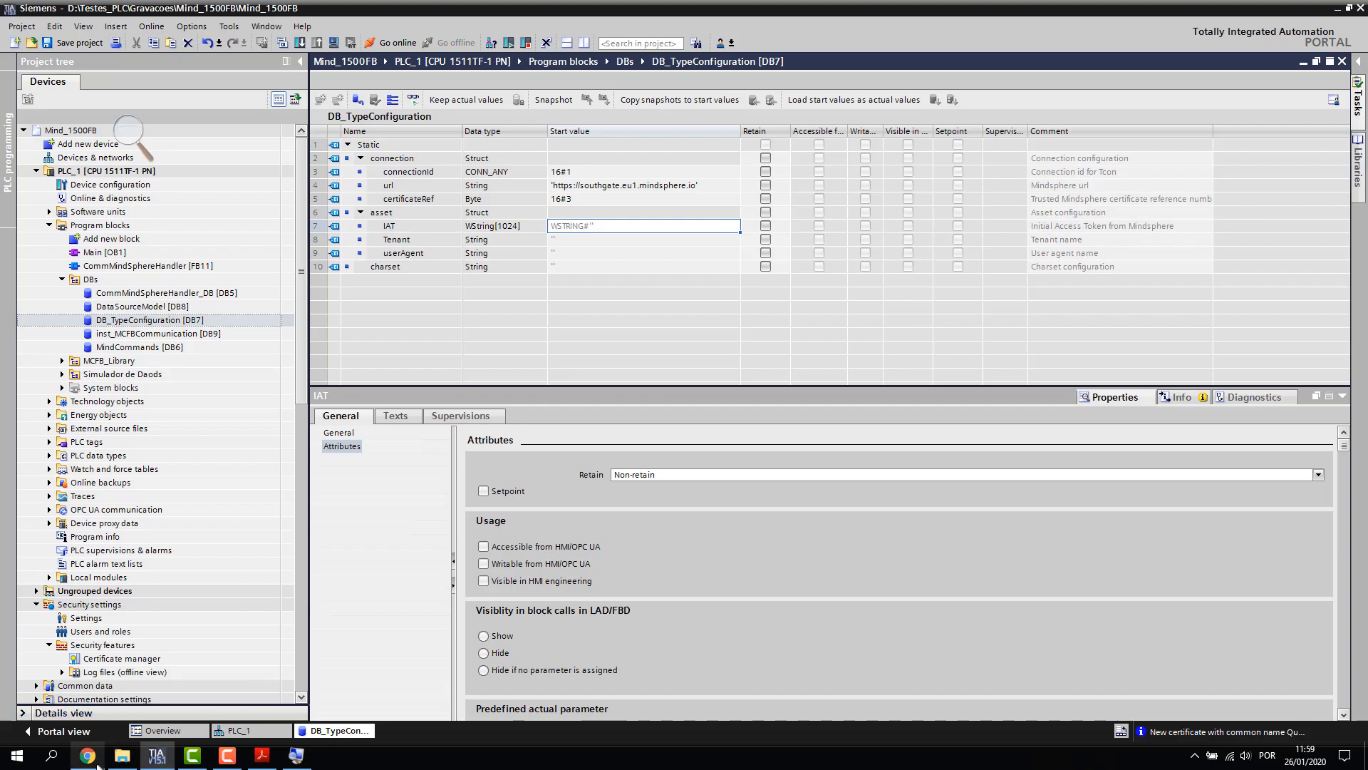
pyautogui.click(88, 756)
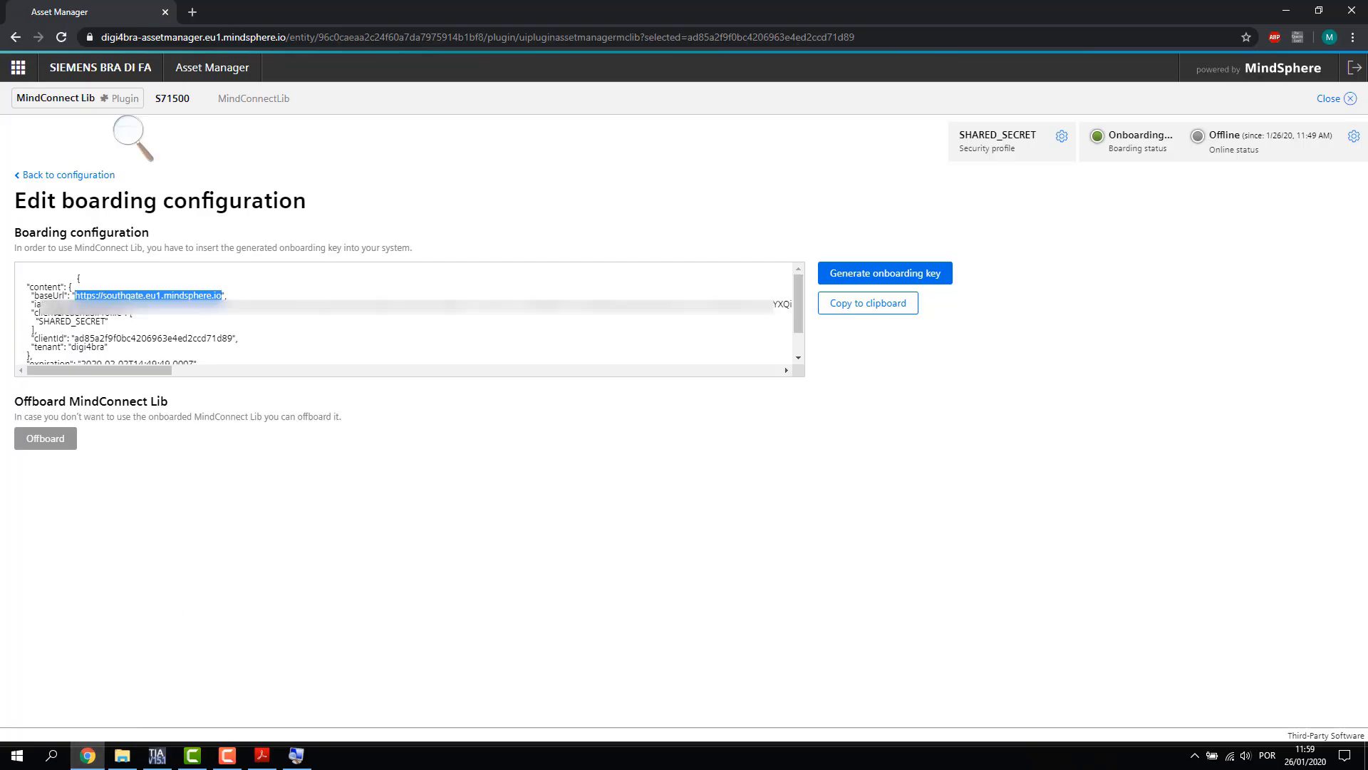
# Select and copy the iat access token in the Boarding configuration box
pyautogui.moveTo(64, 304); pyautogui.dragTo(778, 307)
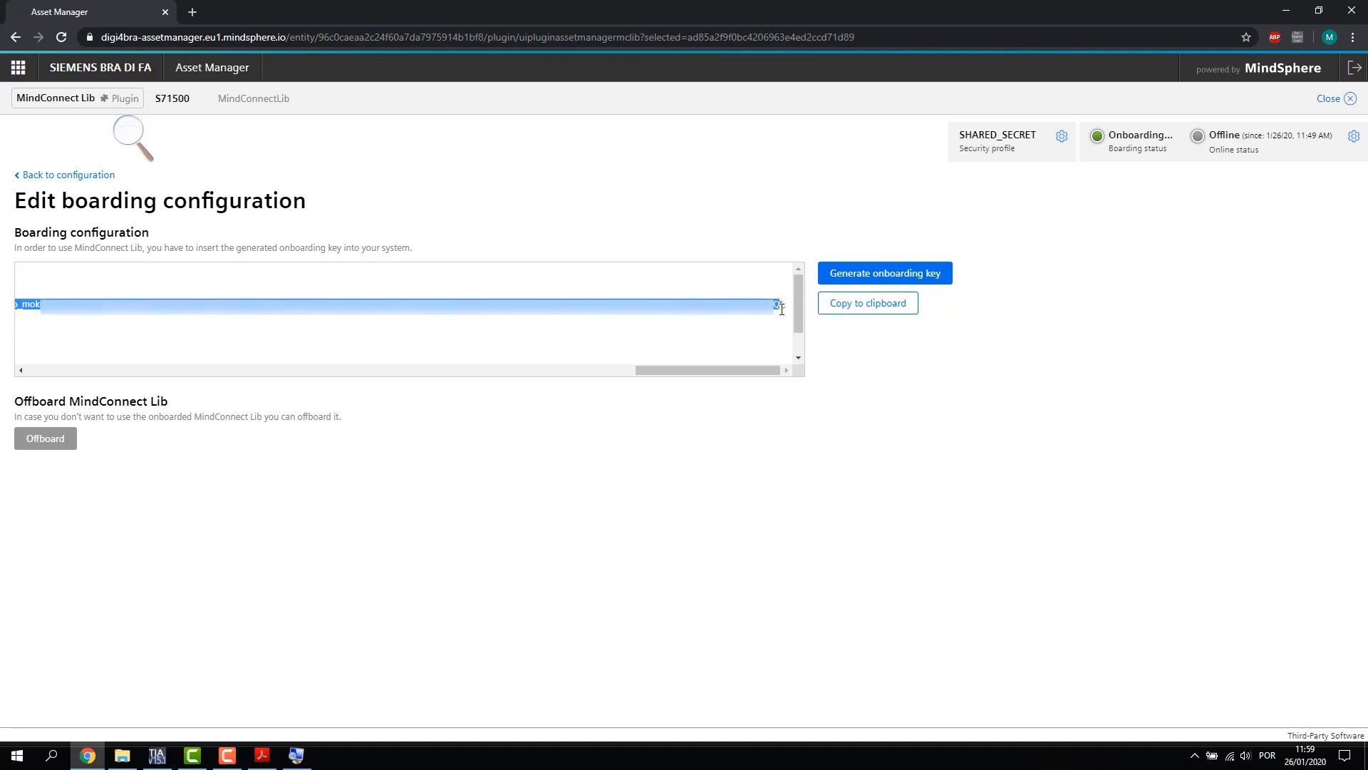
pyautogui.click(160, 757)
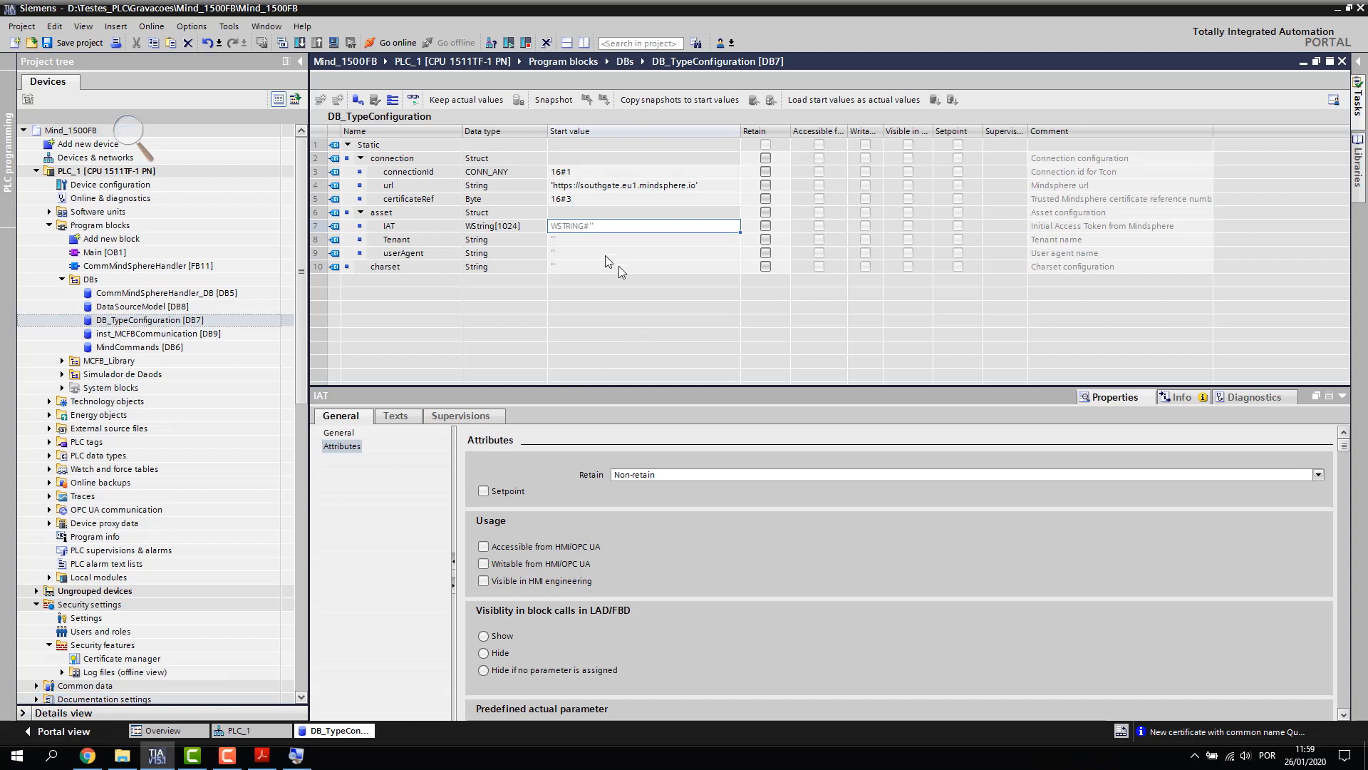
# Paste the copied access token into DB_TypeConfiguration's IAT start value
pyautogui.click(617, 227)
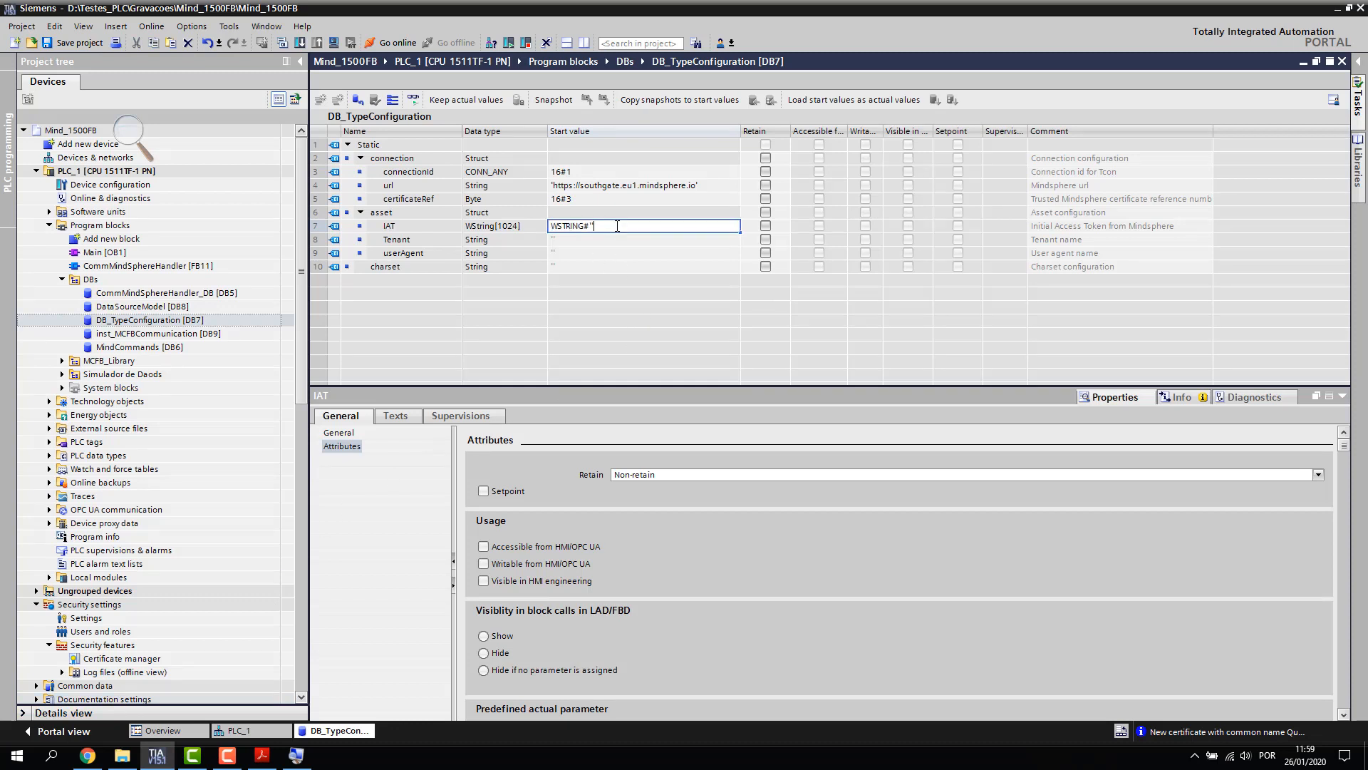
pyautogui.hotkey('ctrl', 'v')
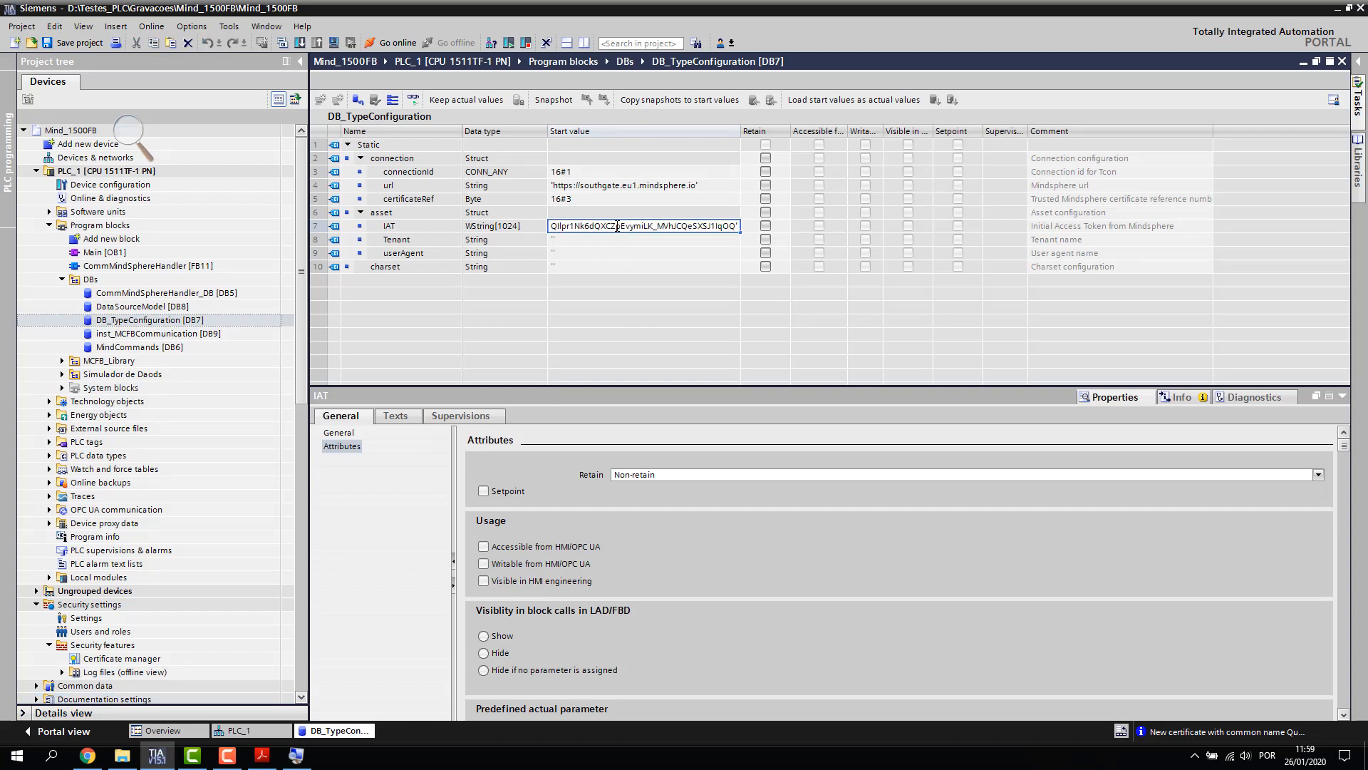
pyautogui.press('Return')
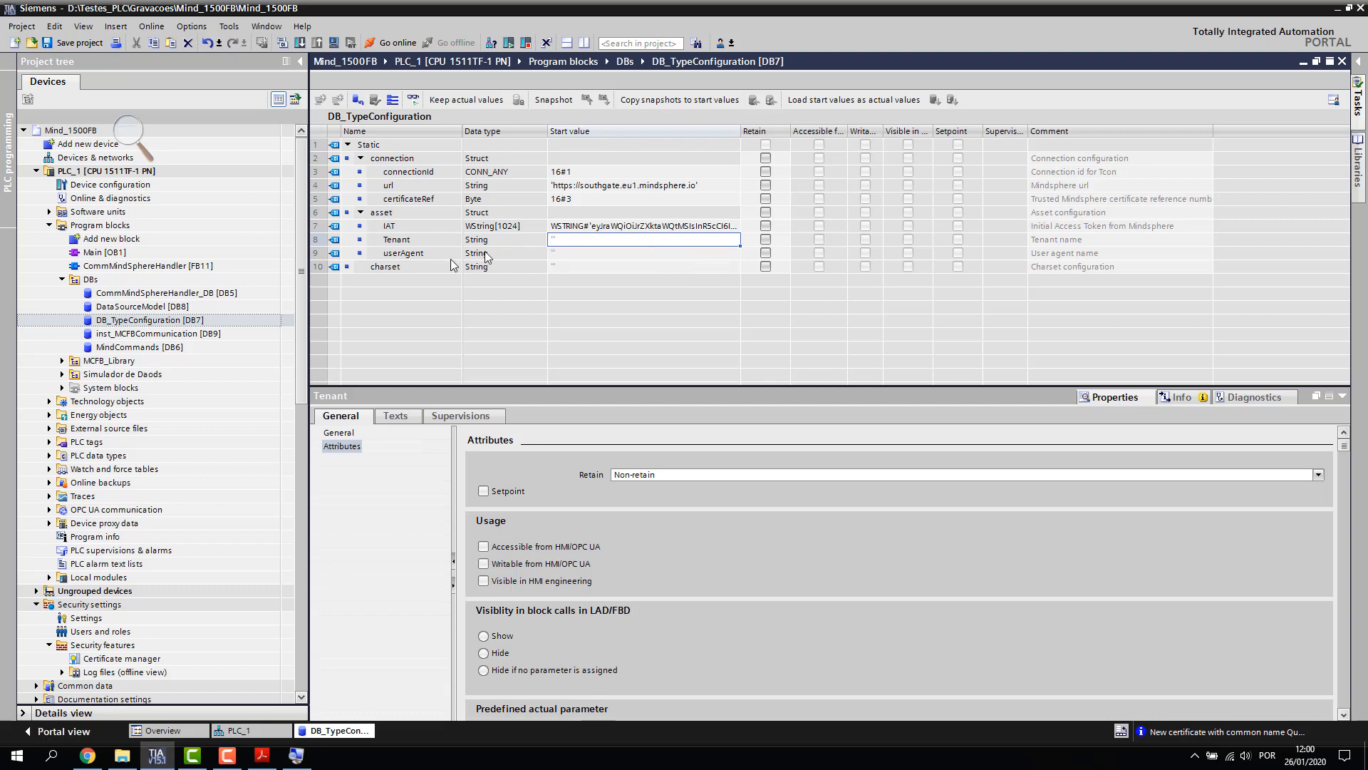
# Select the tenant value in the onboarding key box and copy it
pyautogui.click(150, 712)
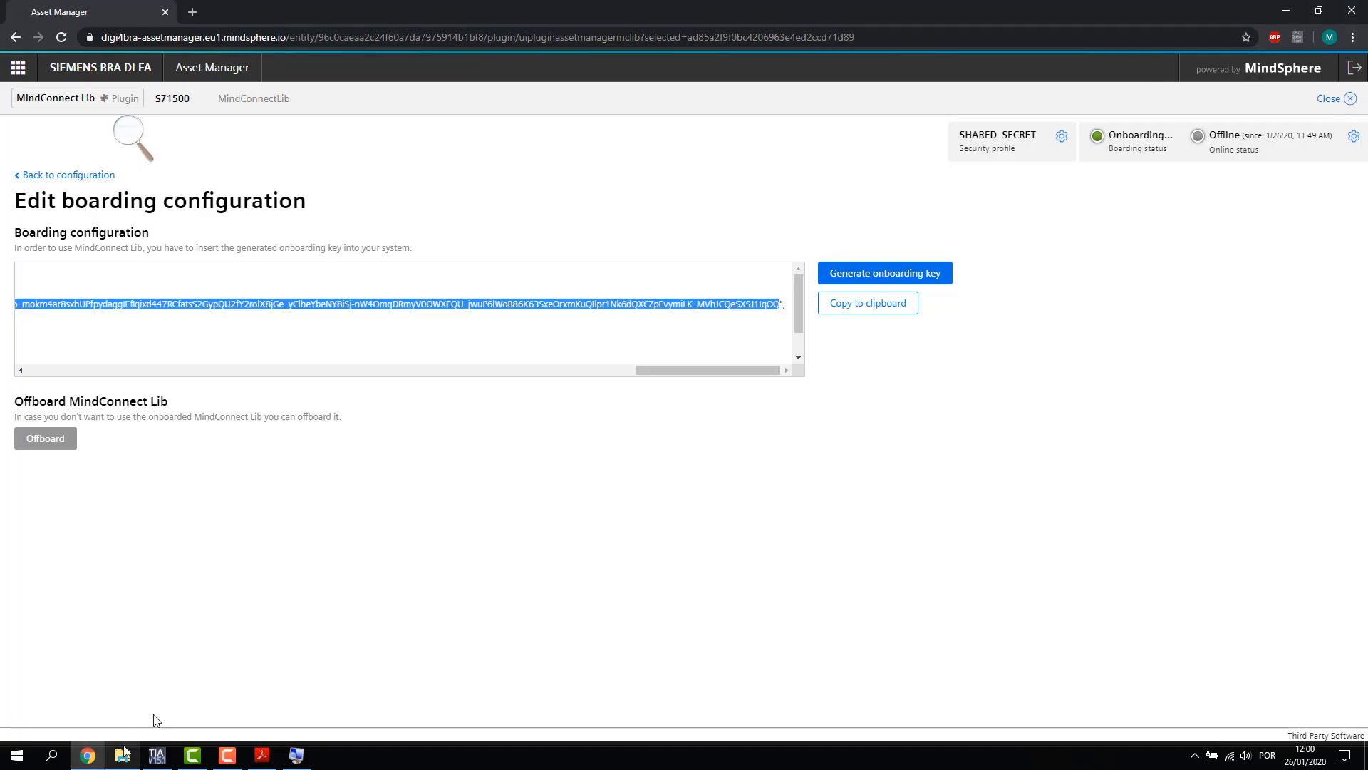
pyautogui.moveTo(695, 370); pyautogui.dragTo(51, 371)
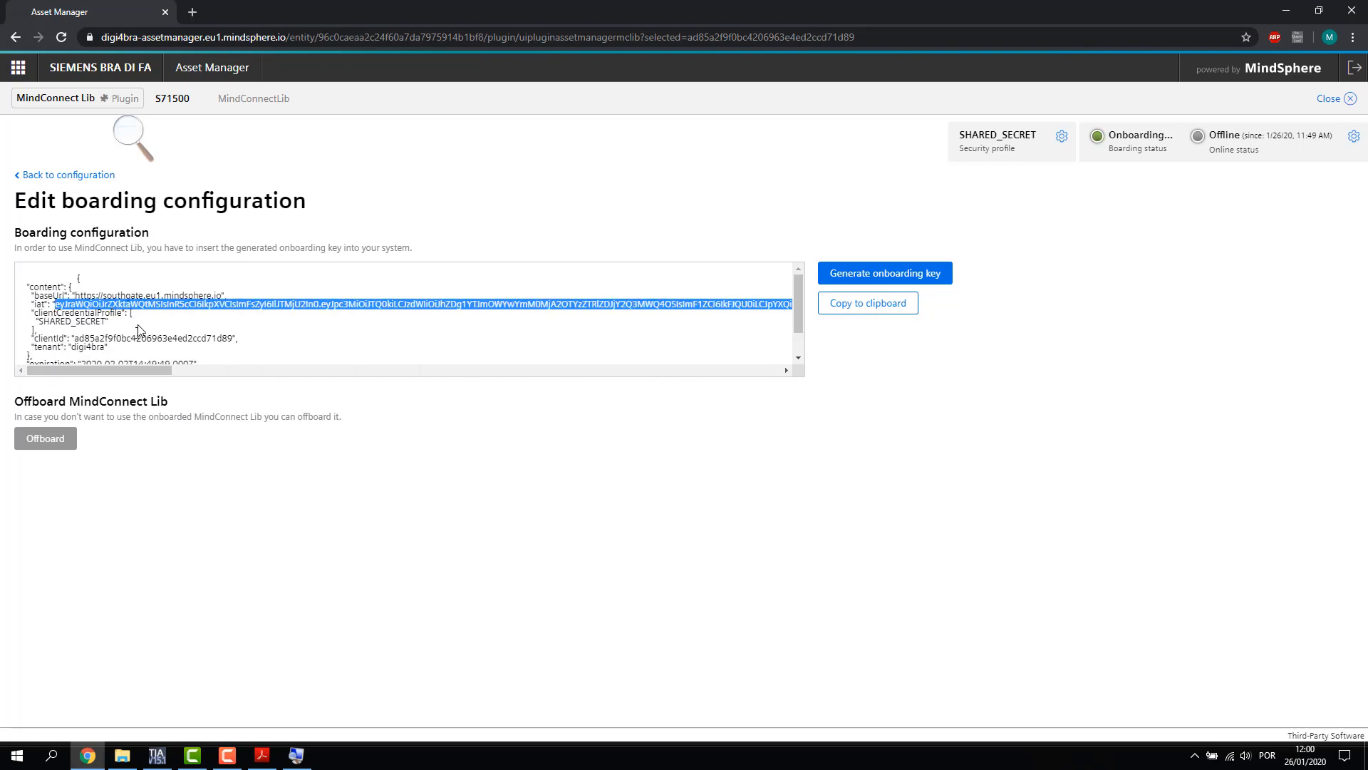
pyautogui.click(73, 348)
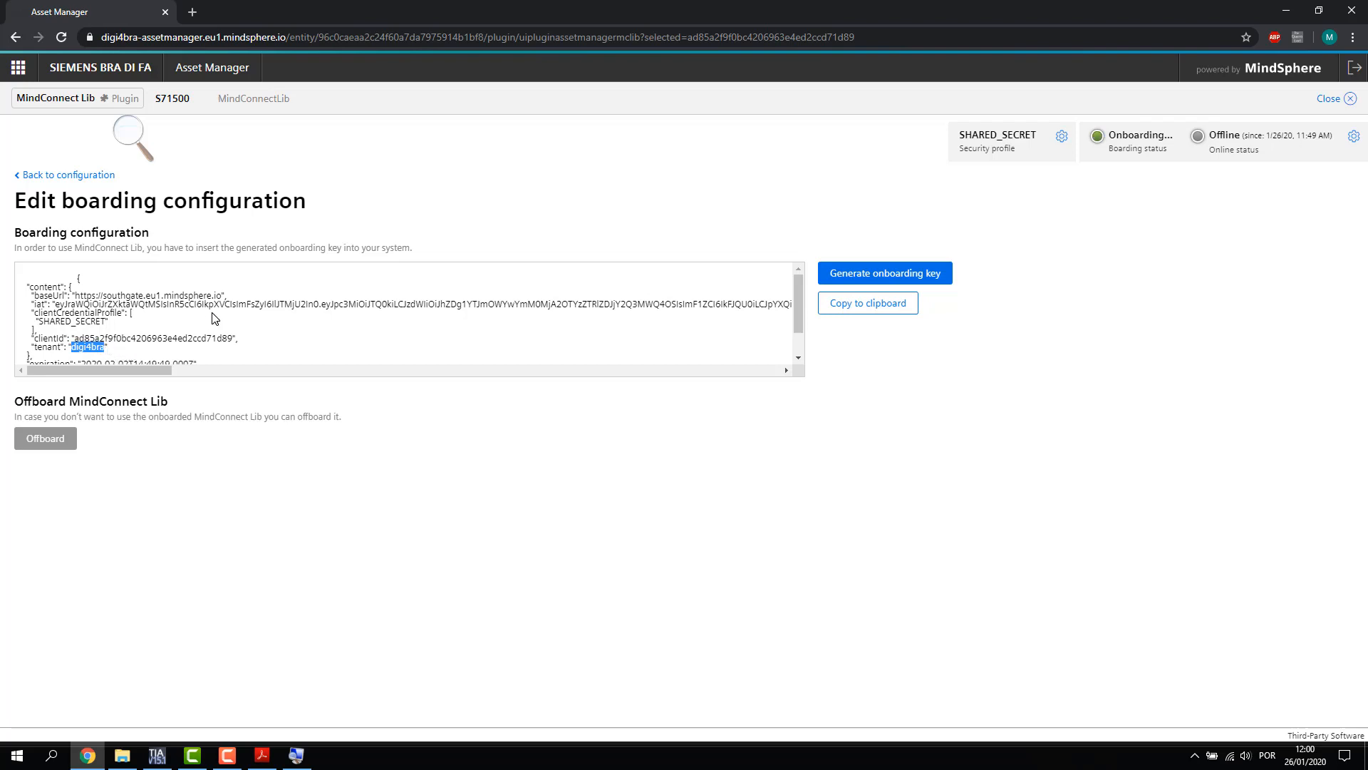
pyautogui.click(157, 755)
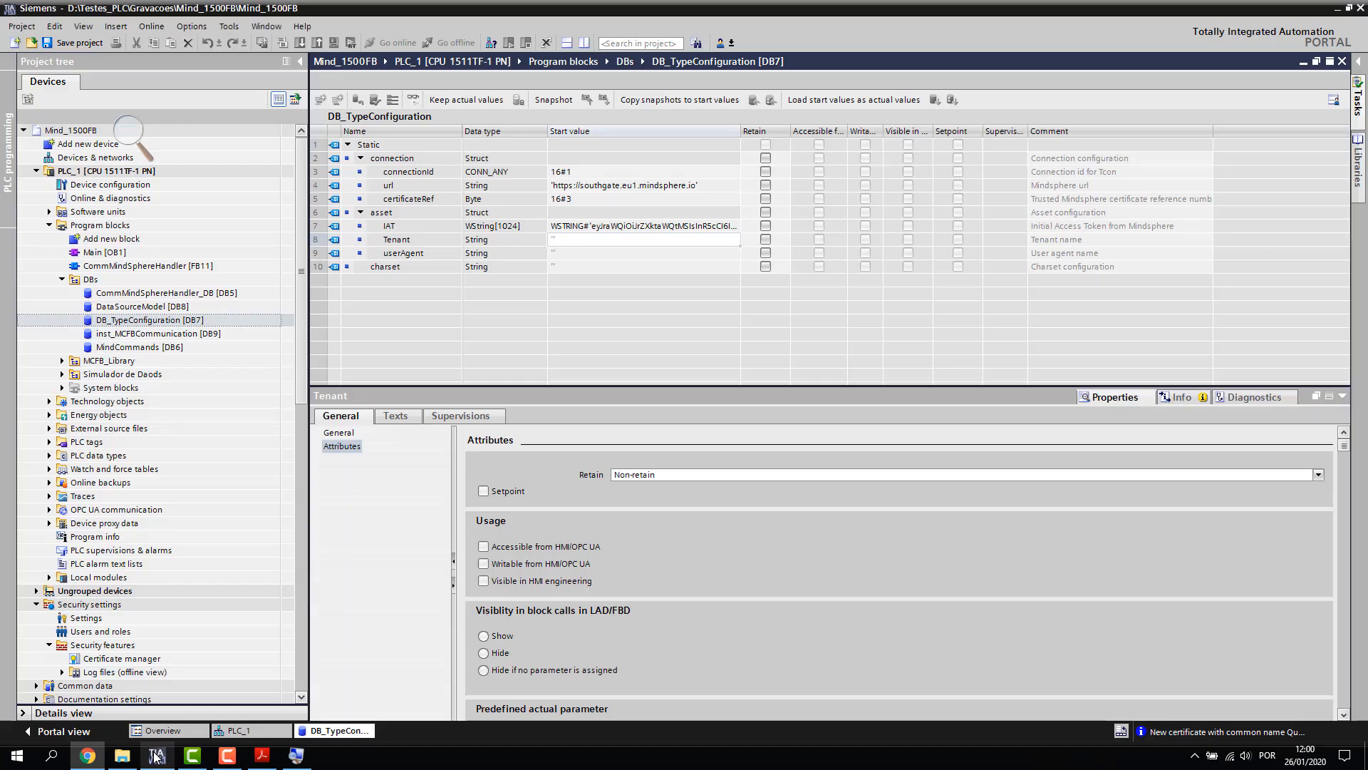
# Paste 'digi4bra' as the Tenant start value in DB_TypeConfiguration
pyautogui.doubleClick(573, 240)
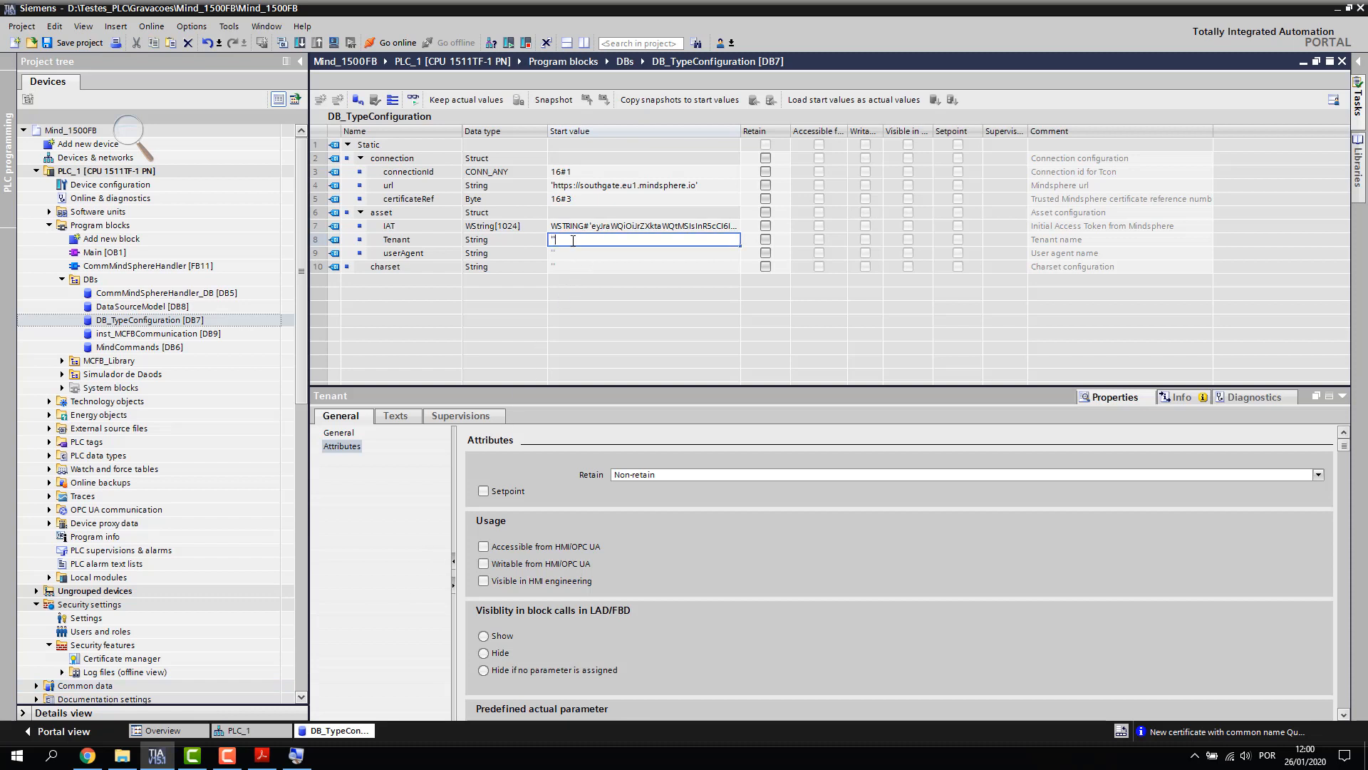
pyautogui.write('digi4bra')
pyautogui.press('Return')
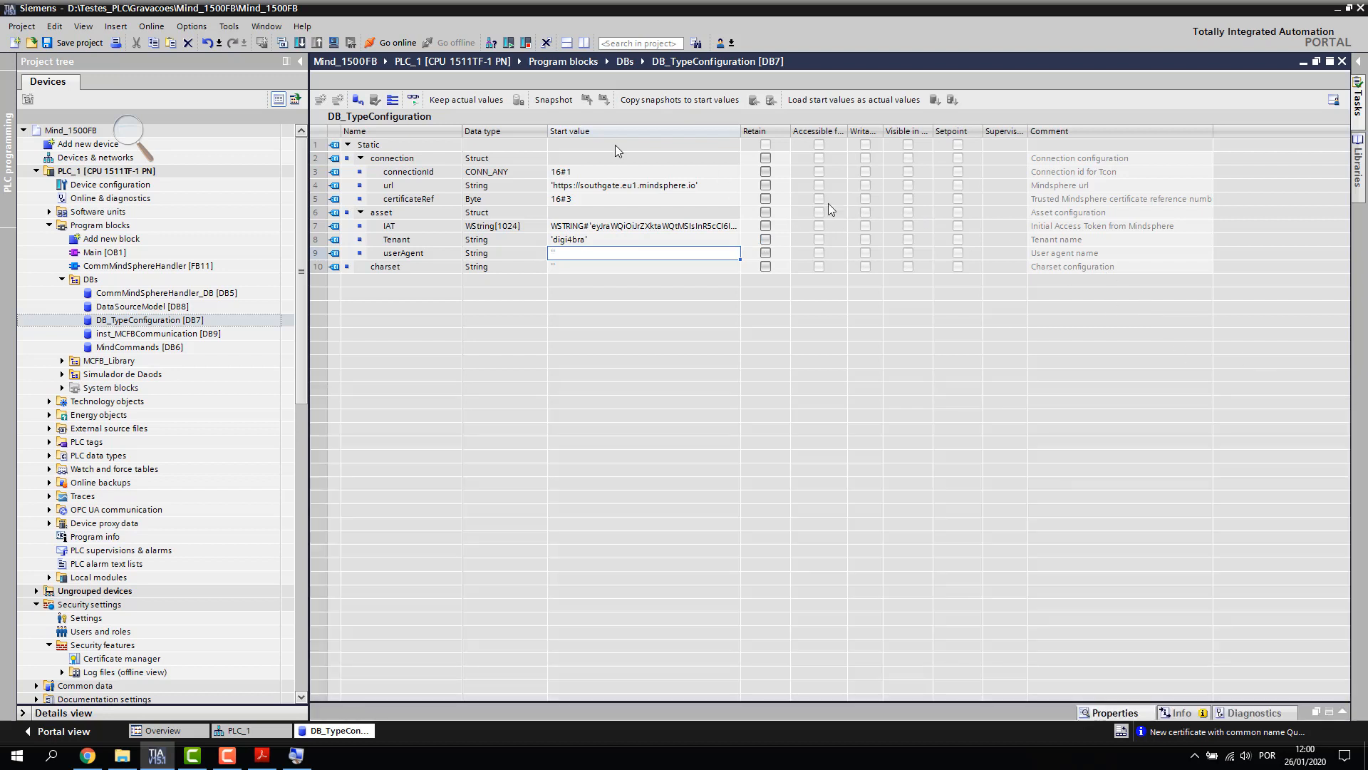
pyautogui.click(1342, 395)
# Download the updated configuration to PLC_1, loading and finishing with 0 errors
pyautogui.click(95, 175)
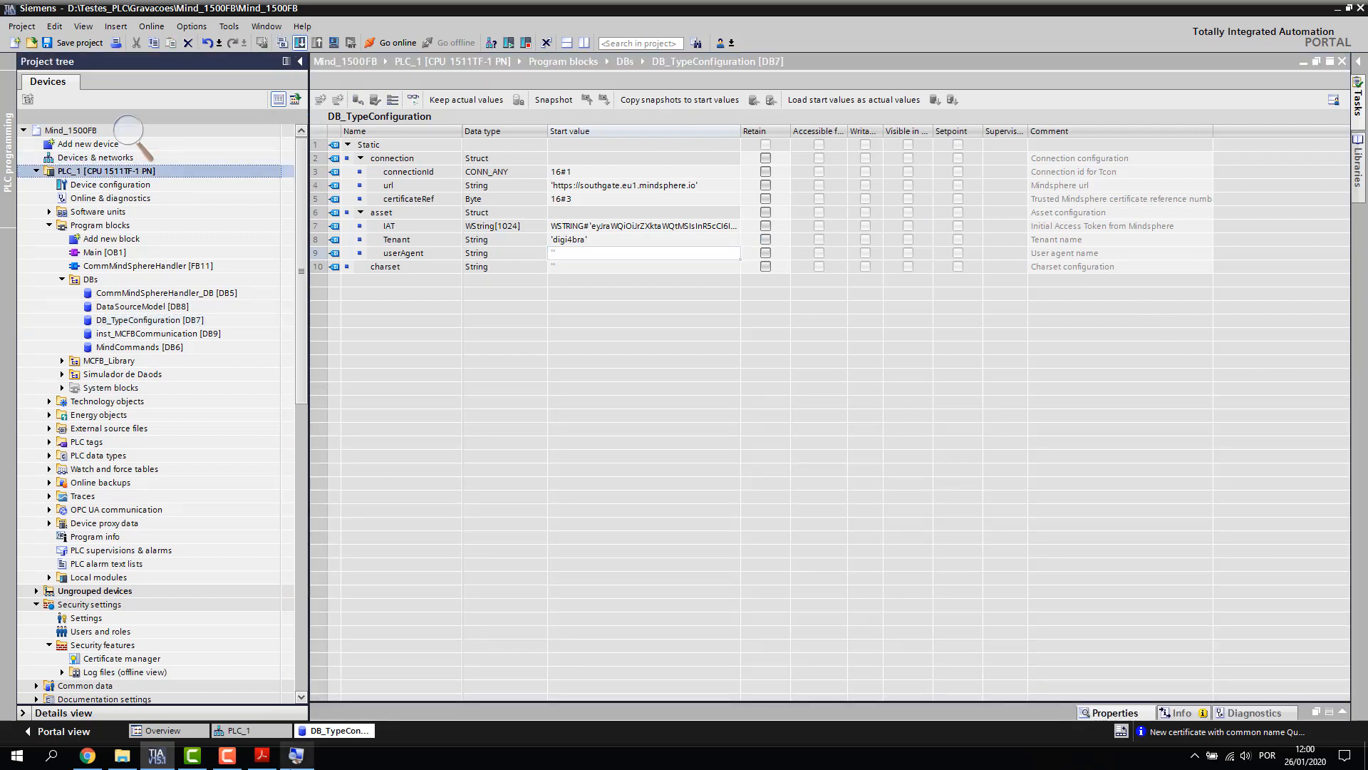
pyautogui.rightClick(297, 756)
pyautogui.click(265, 725)
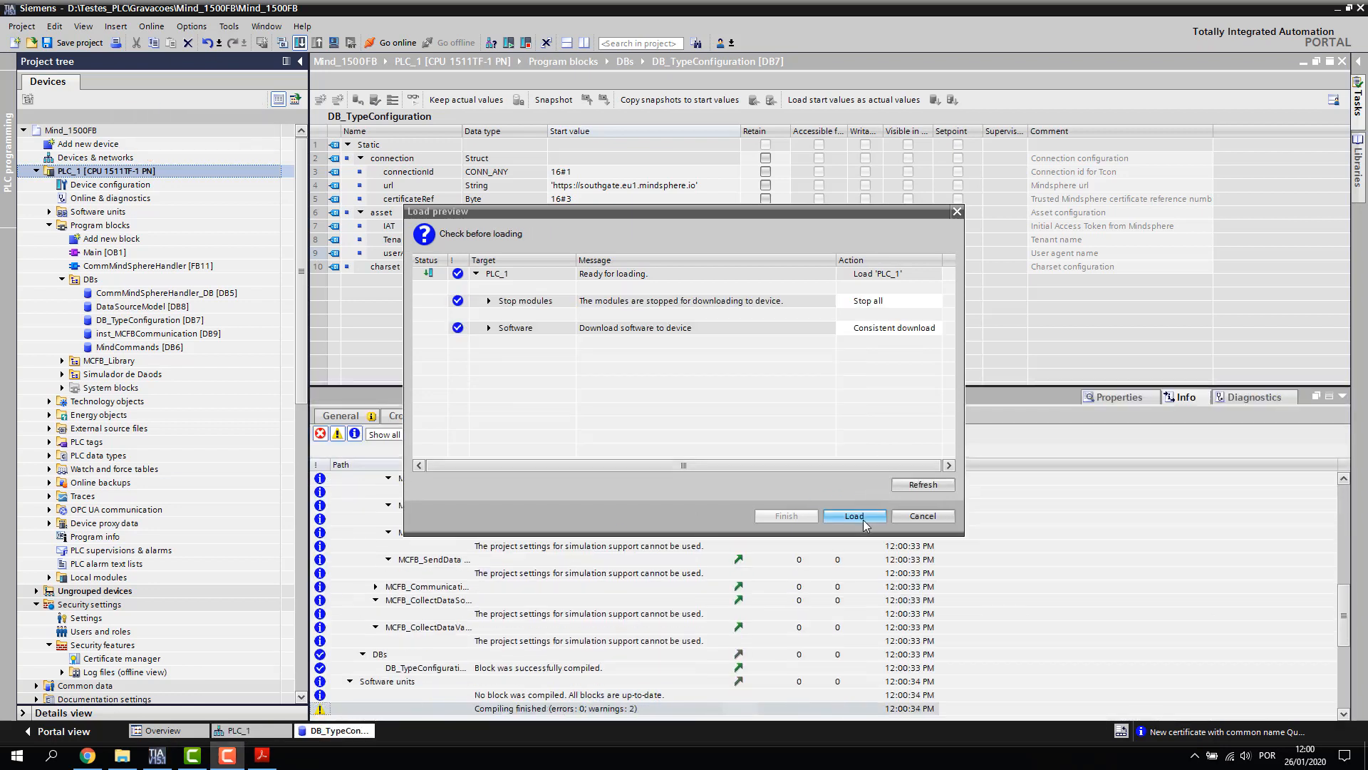
pyautogui.click(854, 515)
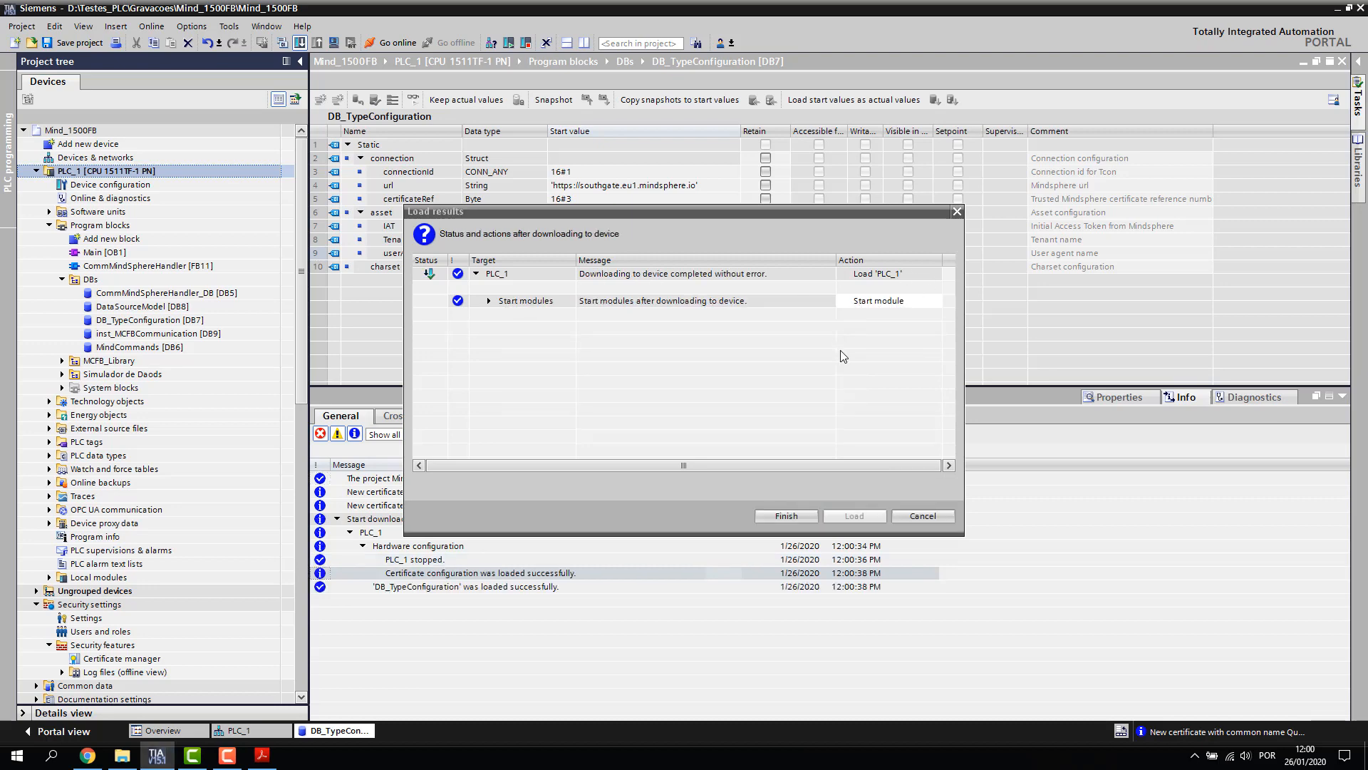
pyautogui.click(785, 515)
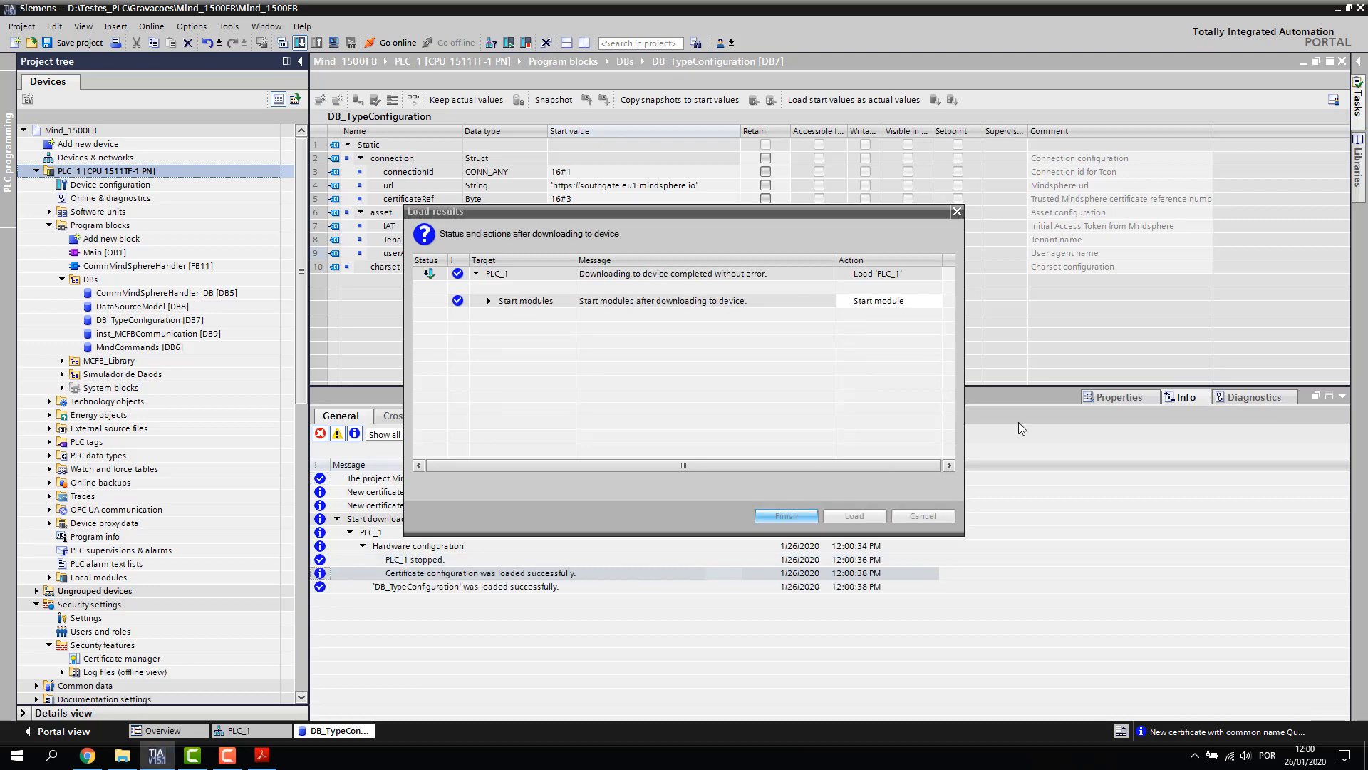
pyautogui.click(1341, 398)
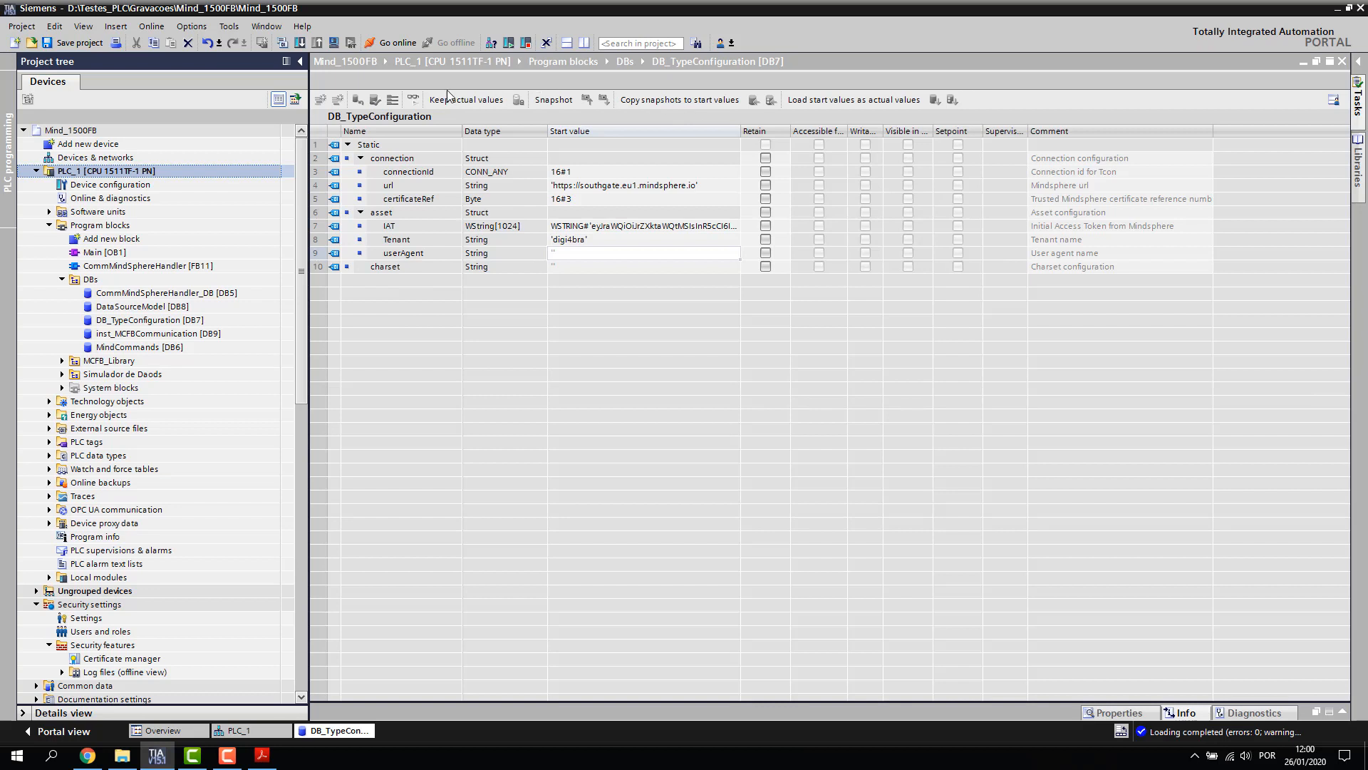
pyautogui.click(419, 118)
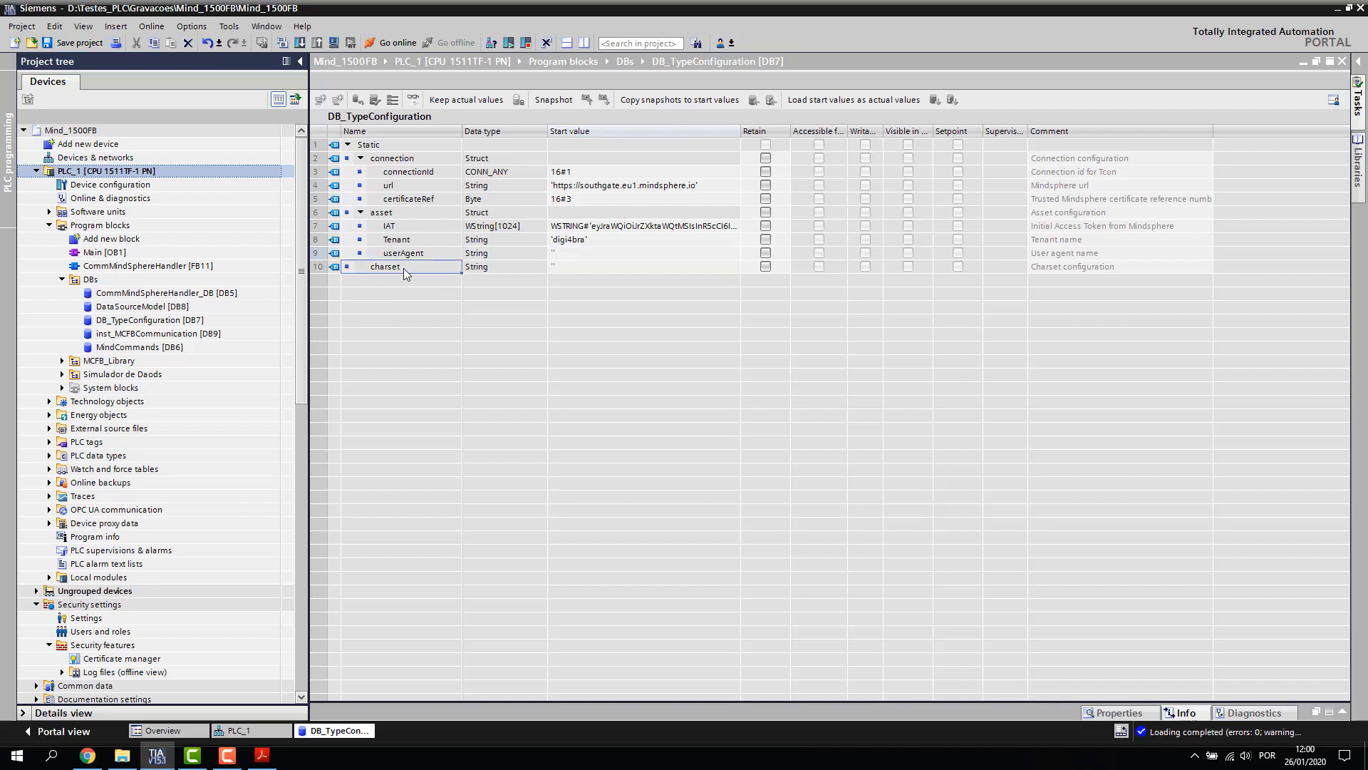
# Monitor DB_TypeConfiguration online, then open PLC_Data_2_IoT from Simulador de Daods with live values
pyautogui.click(413, 101)
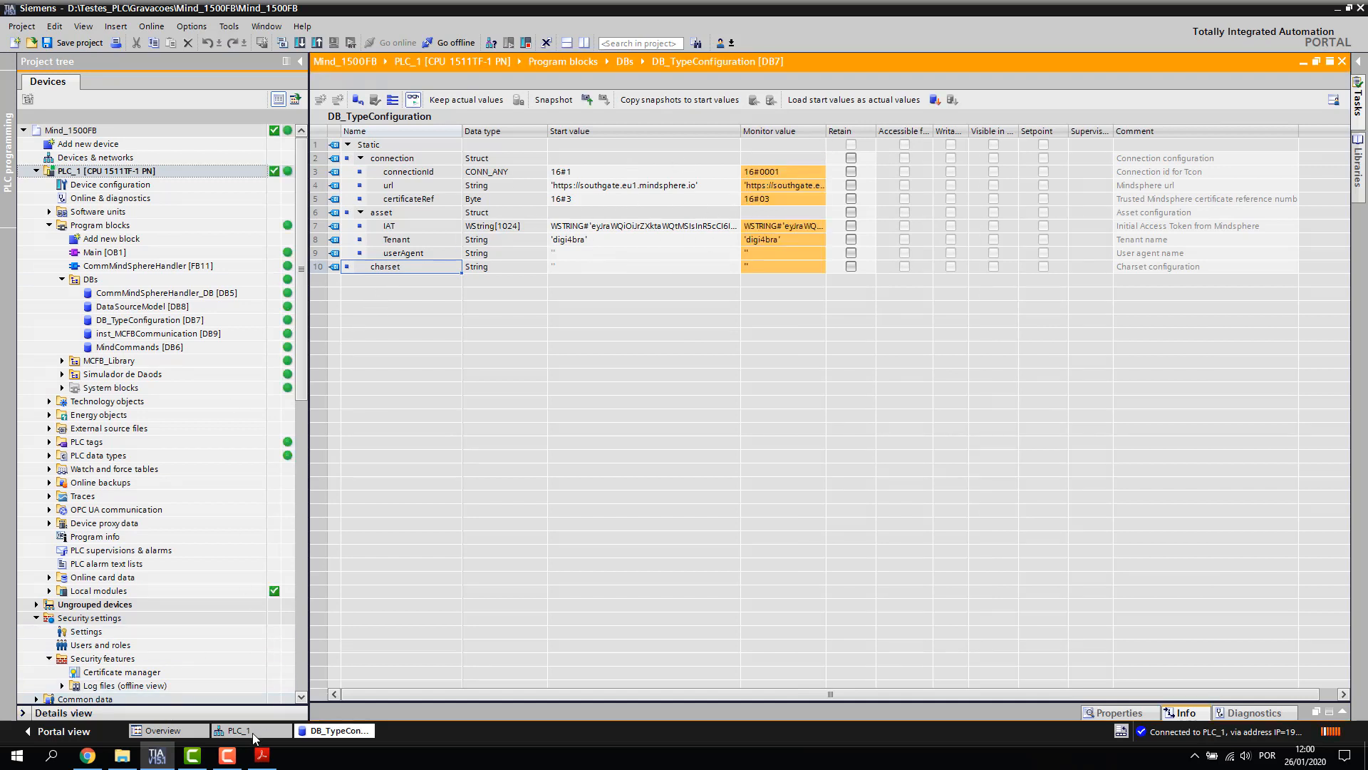
pyautogui.click(123, 257)
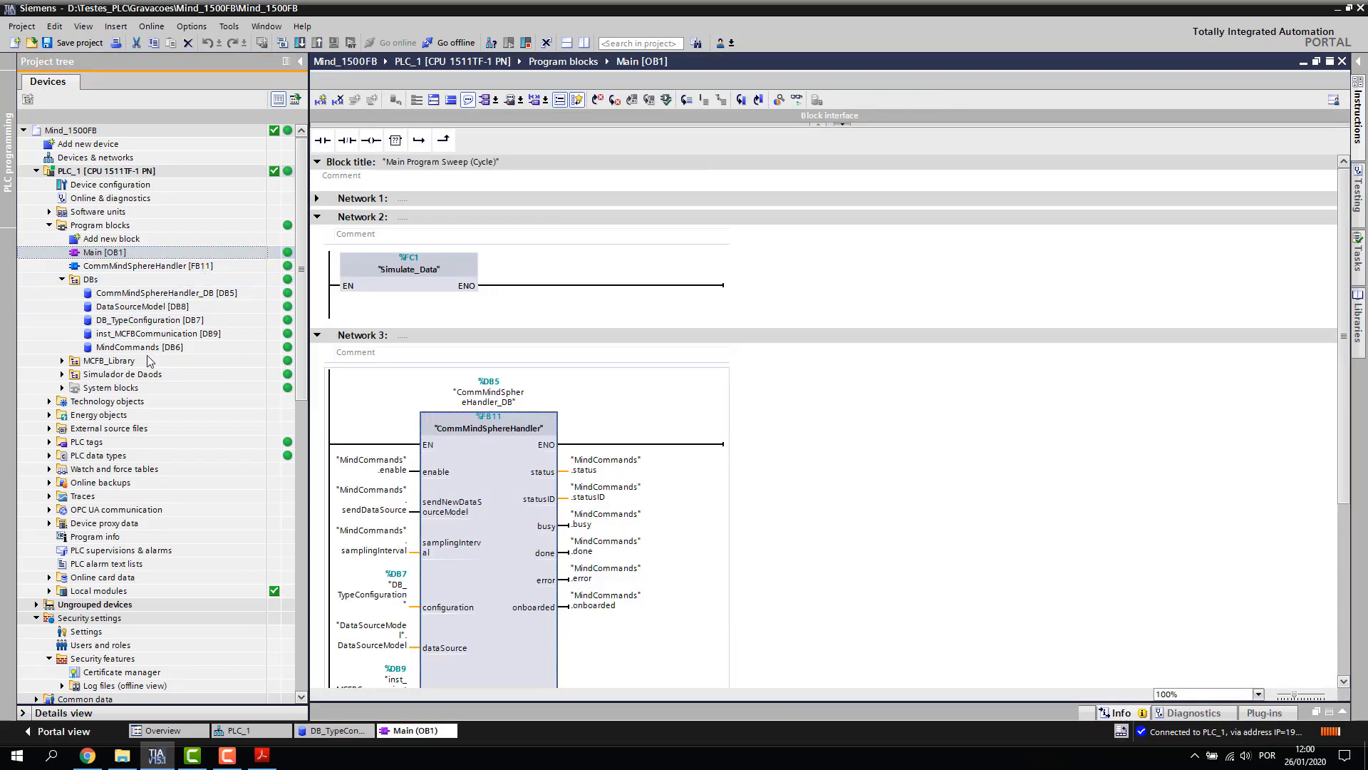
pyautogui.click(62, 374)
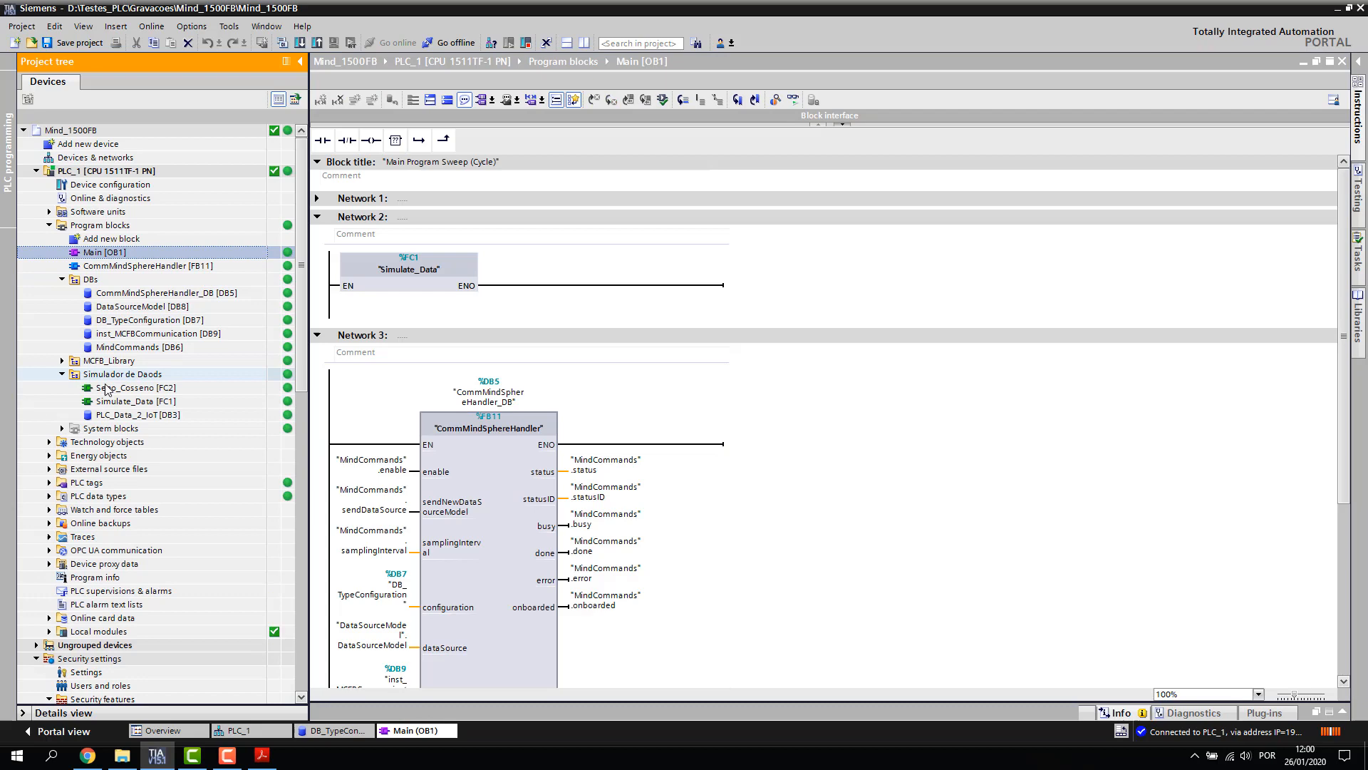
pyautogui.click(135, 415)
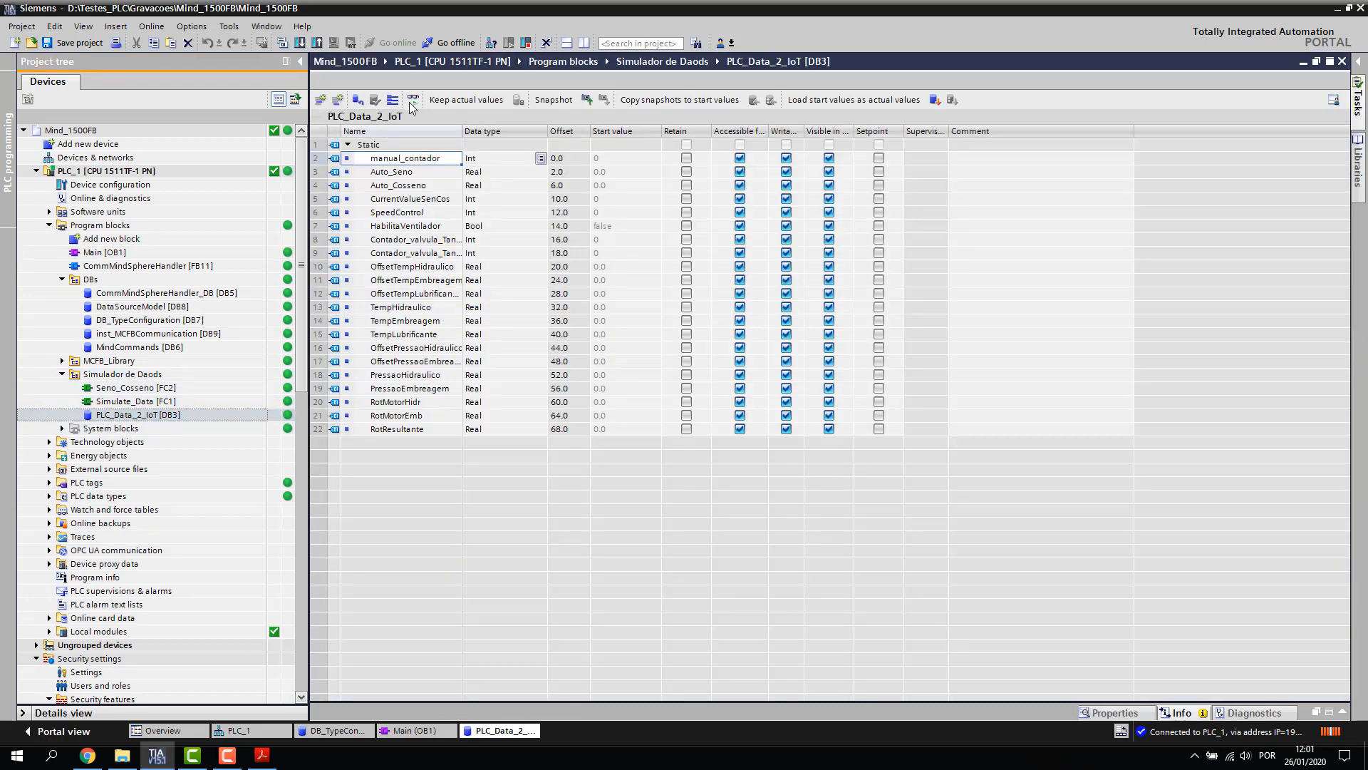
pyautogui.click(414, 101)
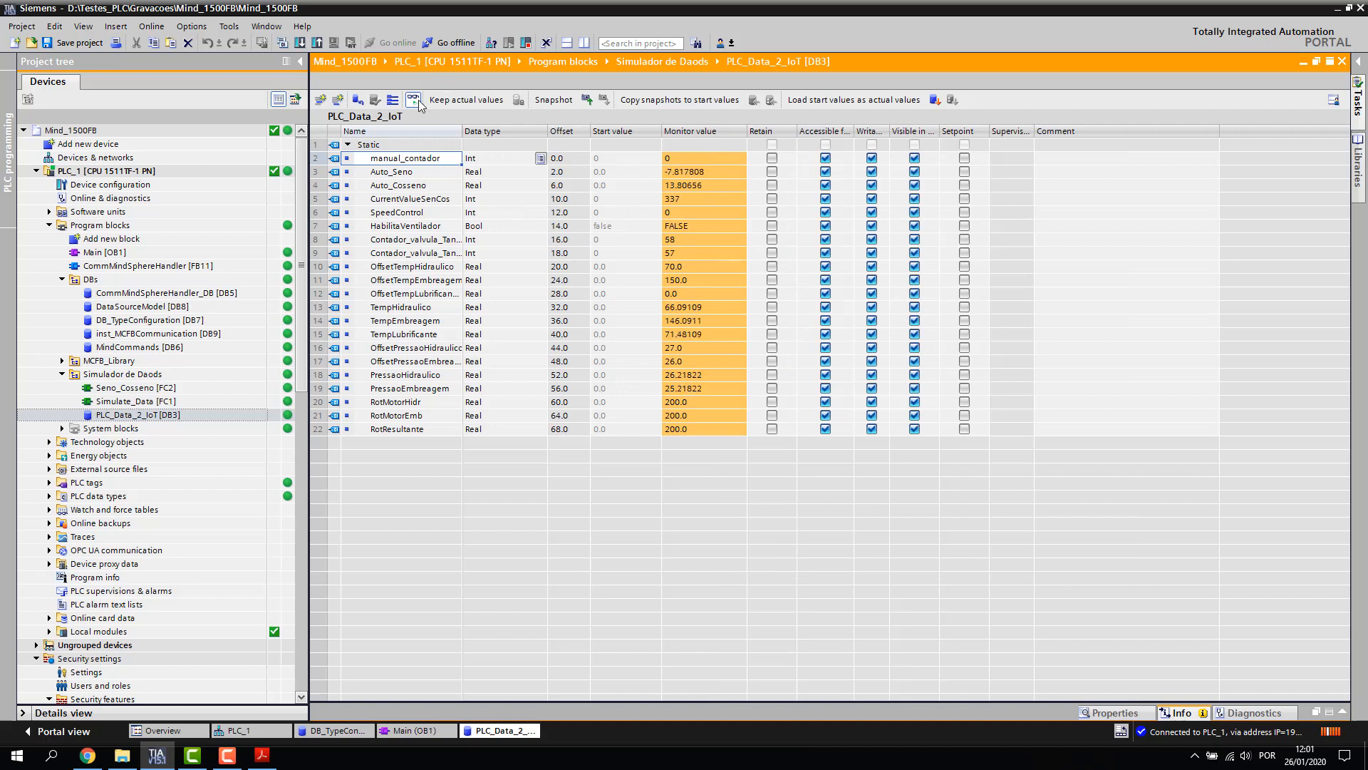
# Stop monitoring and close the PLC_Data_2_IoT editor, leaving Main [OB1] open
pyautogui.hotkey('ctrl', 't')
pyautogui.rightClick(530, 741)
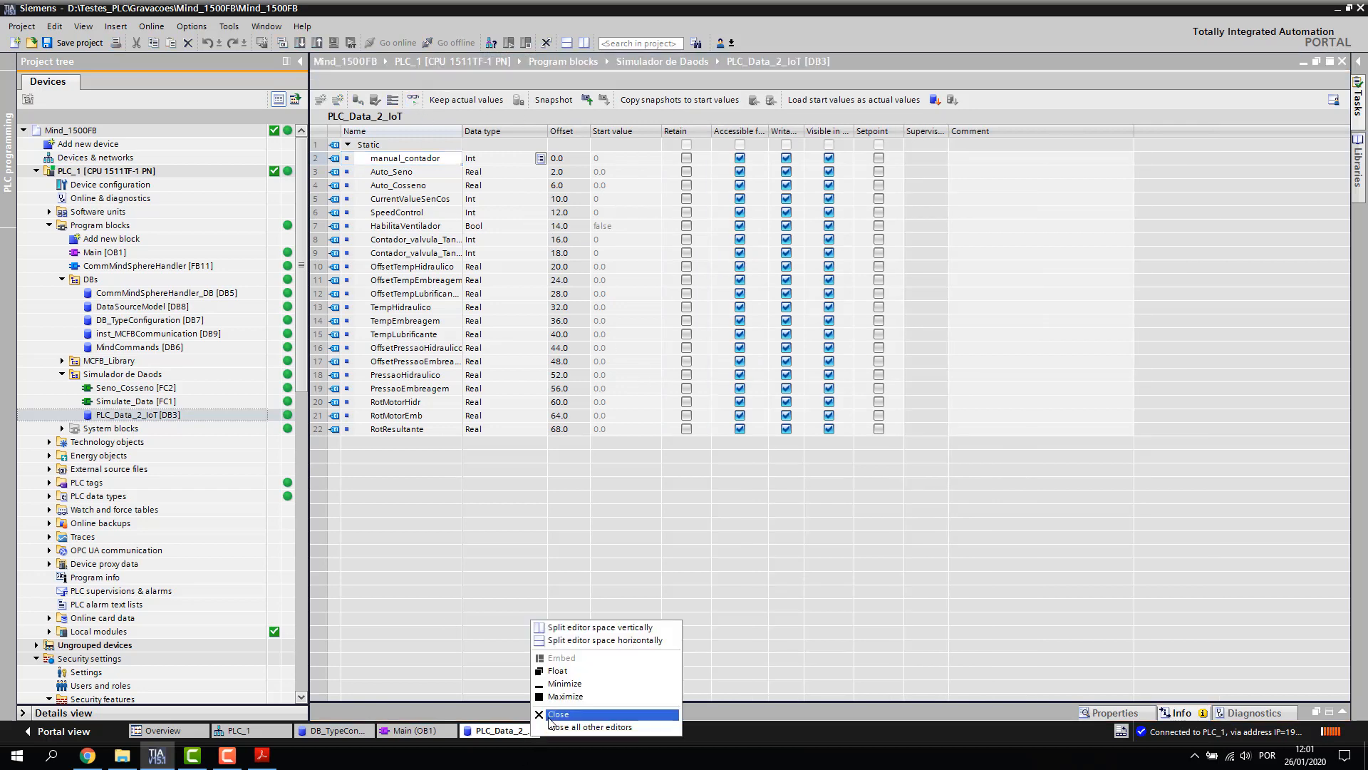
pyautogui.click(570, 721)
pyautogui.click(87, 756)
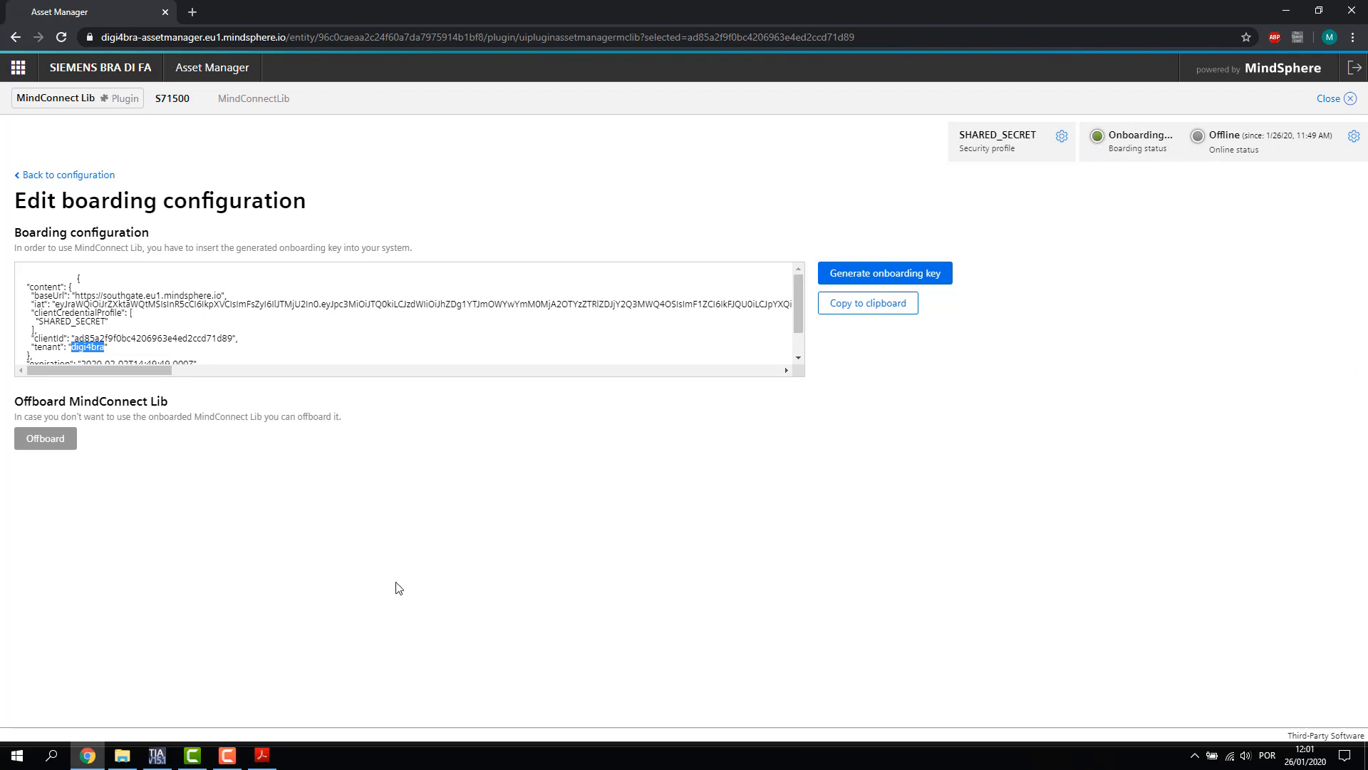
pyautogui.click(159, 755)
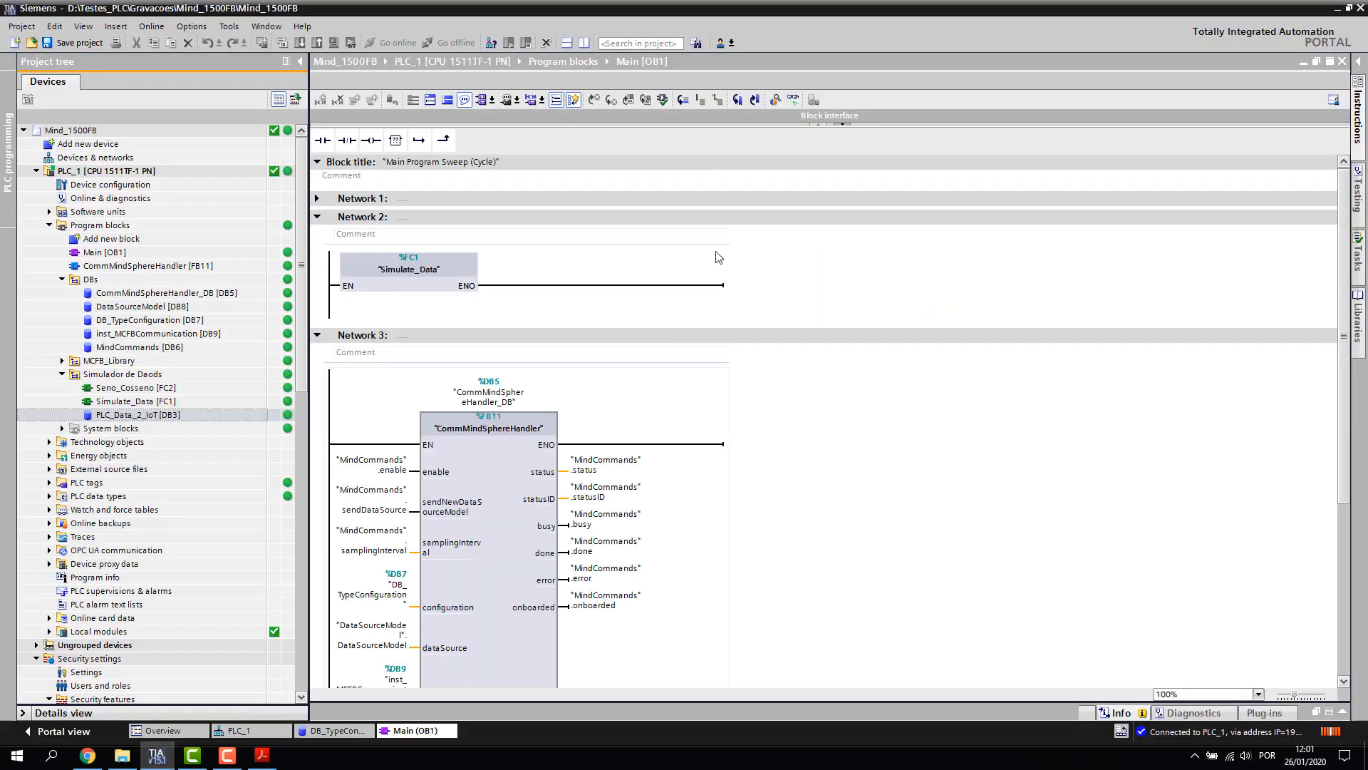
# Monitor Main [OB1] live and modify "MindCommands".enable in Network 3 to TRUE
pyautogui.click(793, 100)
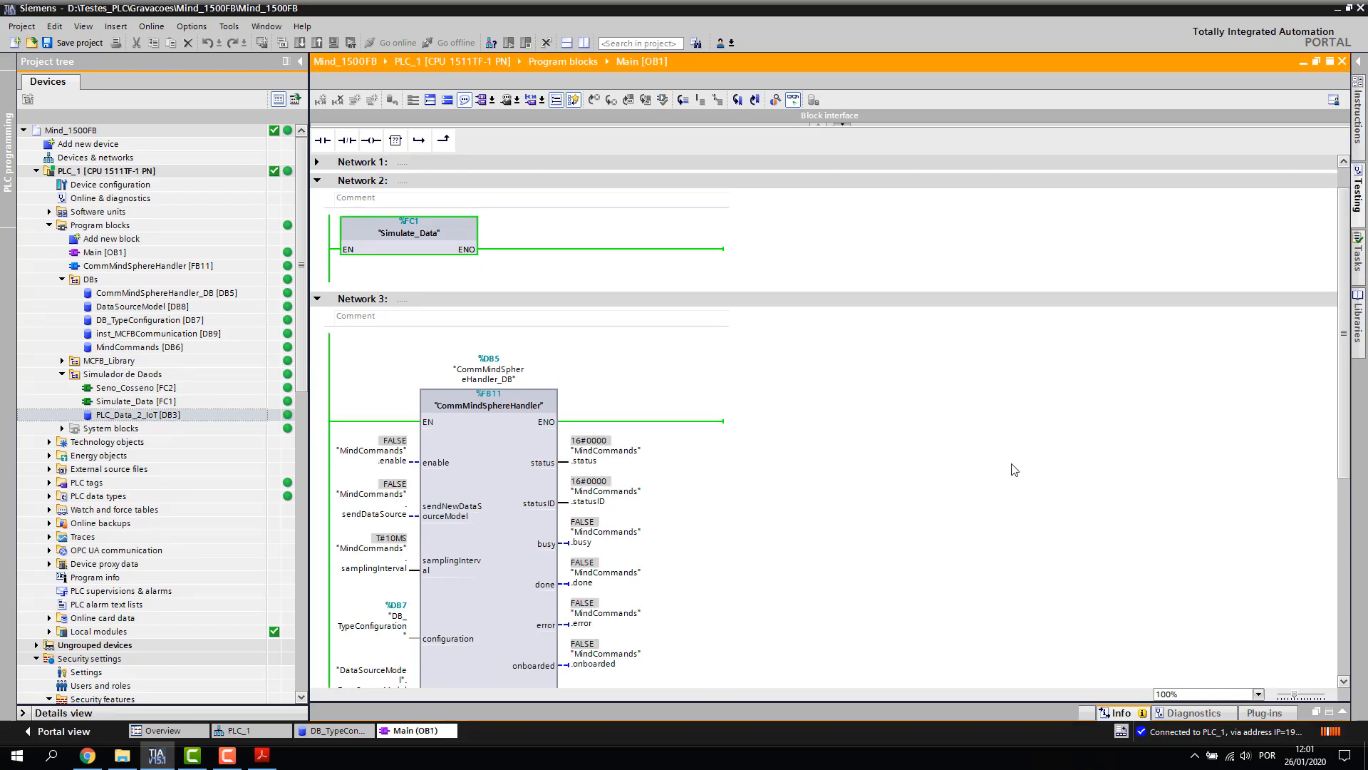
pyautogui.moveTo(1343, 431); pyautogui.dragTo(1342, 520)
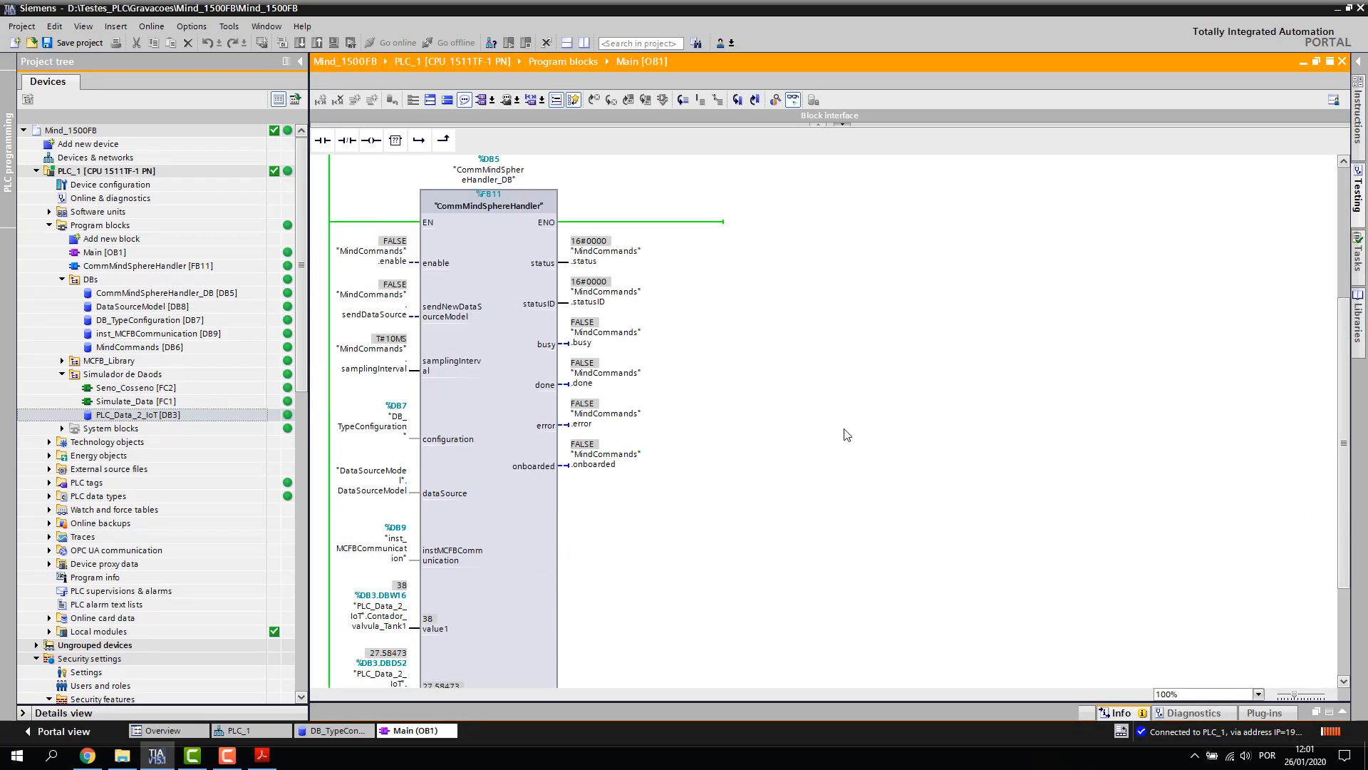
pyautogui.scroll(-2, 837, 434)
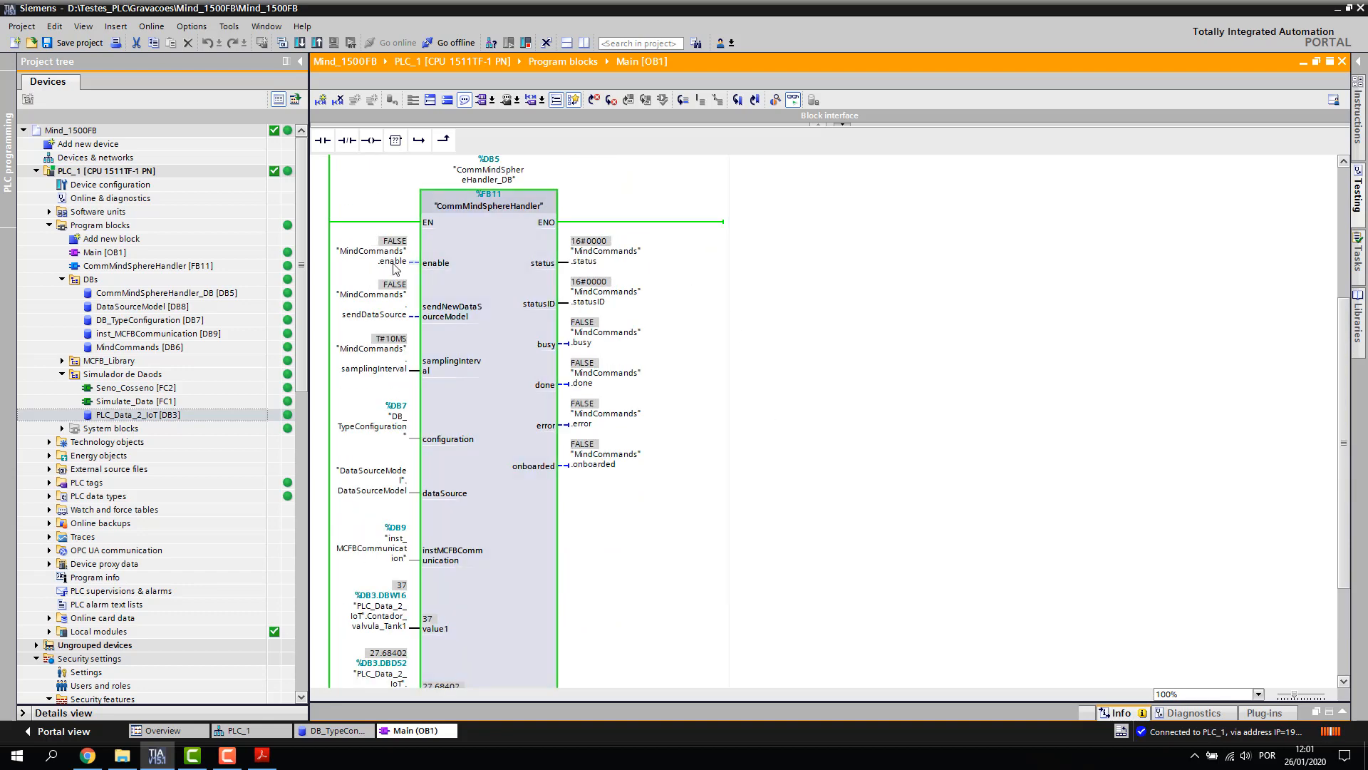
pyautogui.click(488, 255)
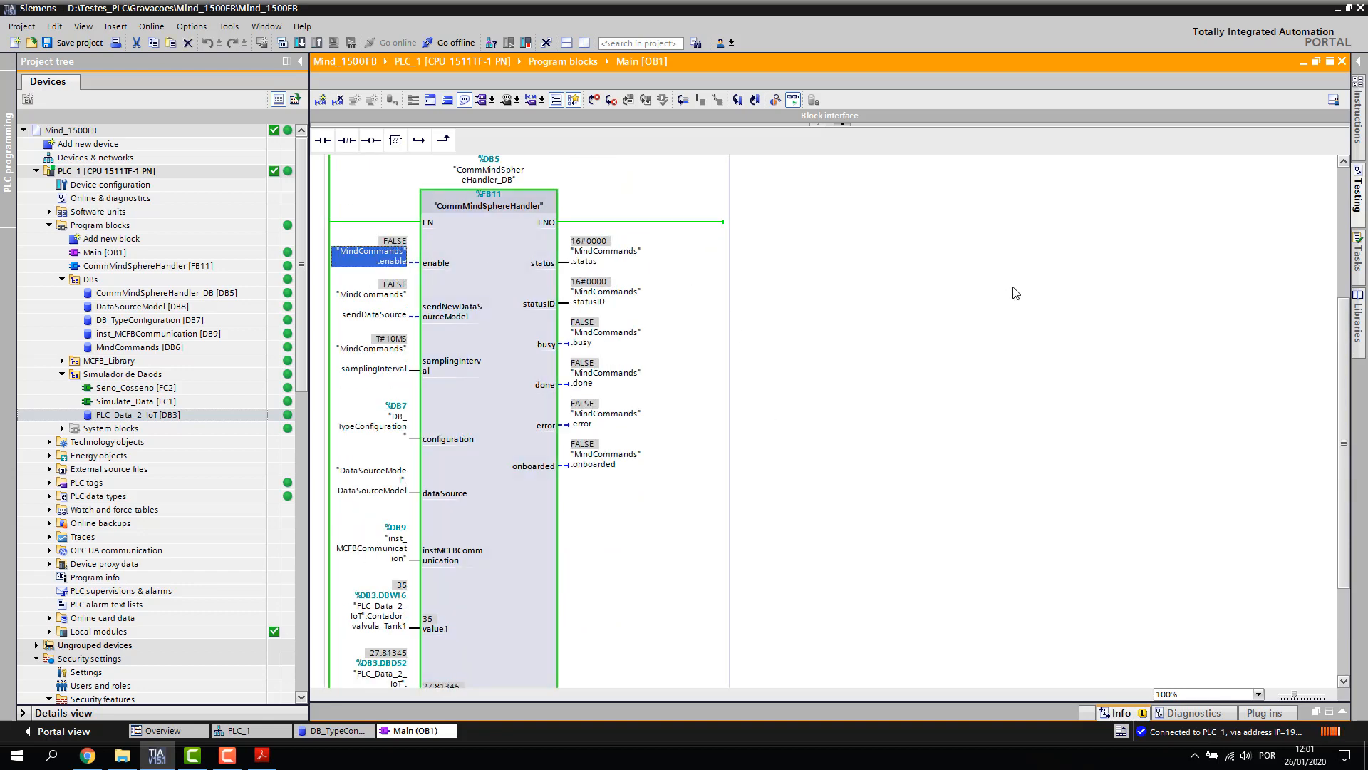
pyautogui.hotkey('ctrl', 'F2')
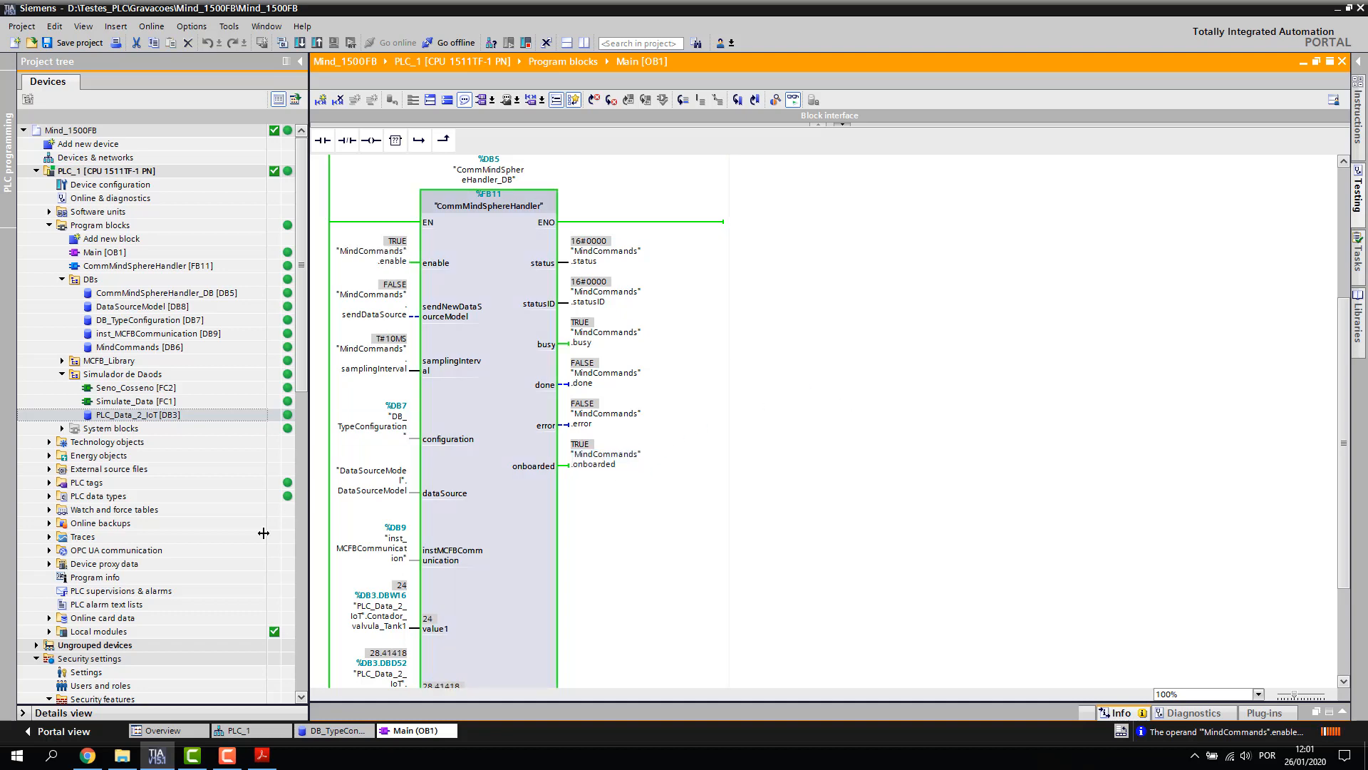
# Check S71500 shows Onboarded and Connected, then open MindConnect Lib with Valvula01 expanded
pyautogui.click(98, 761)
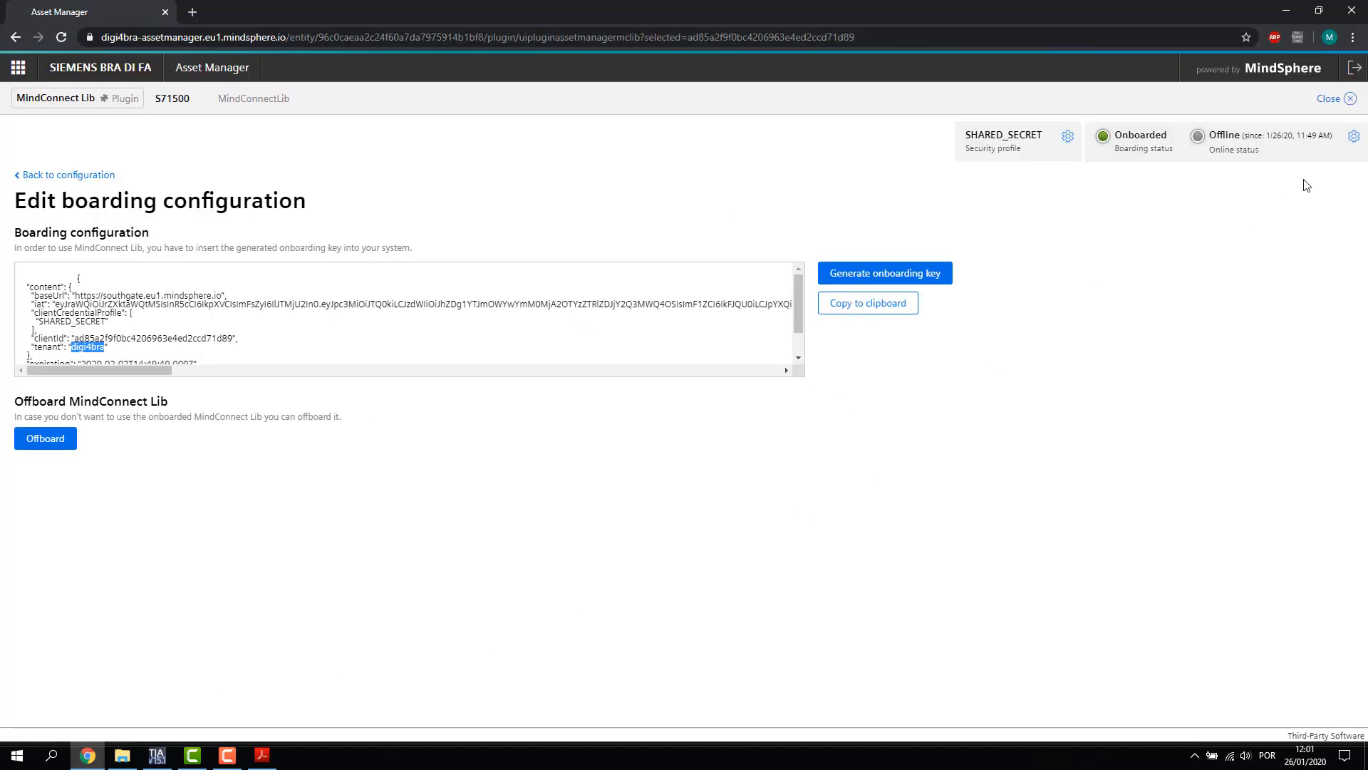
pyautogui.moveTo(1116, 134); pyautogui.dragTo(1154, 135)
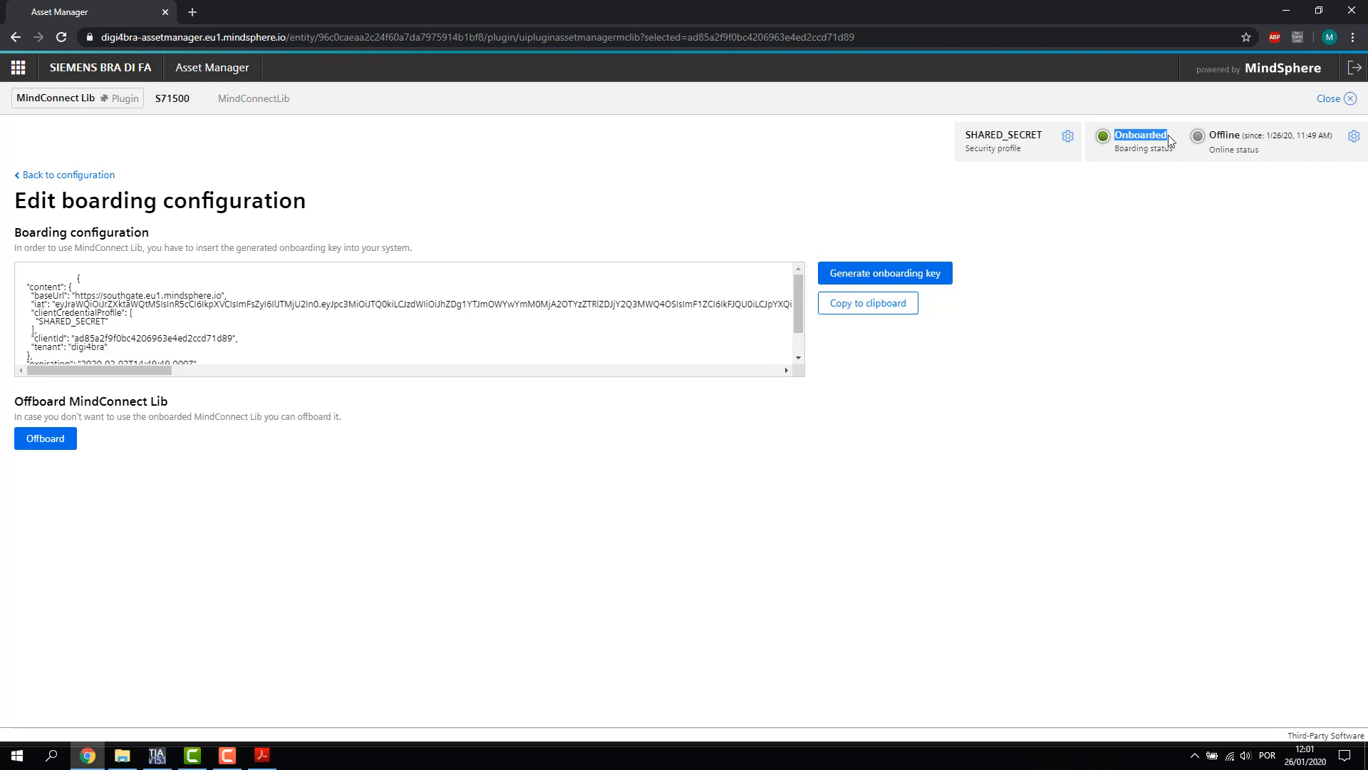
pyautogui.click(1349, 101)
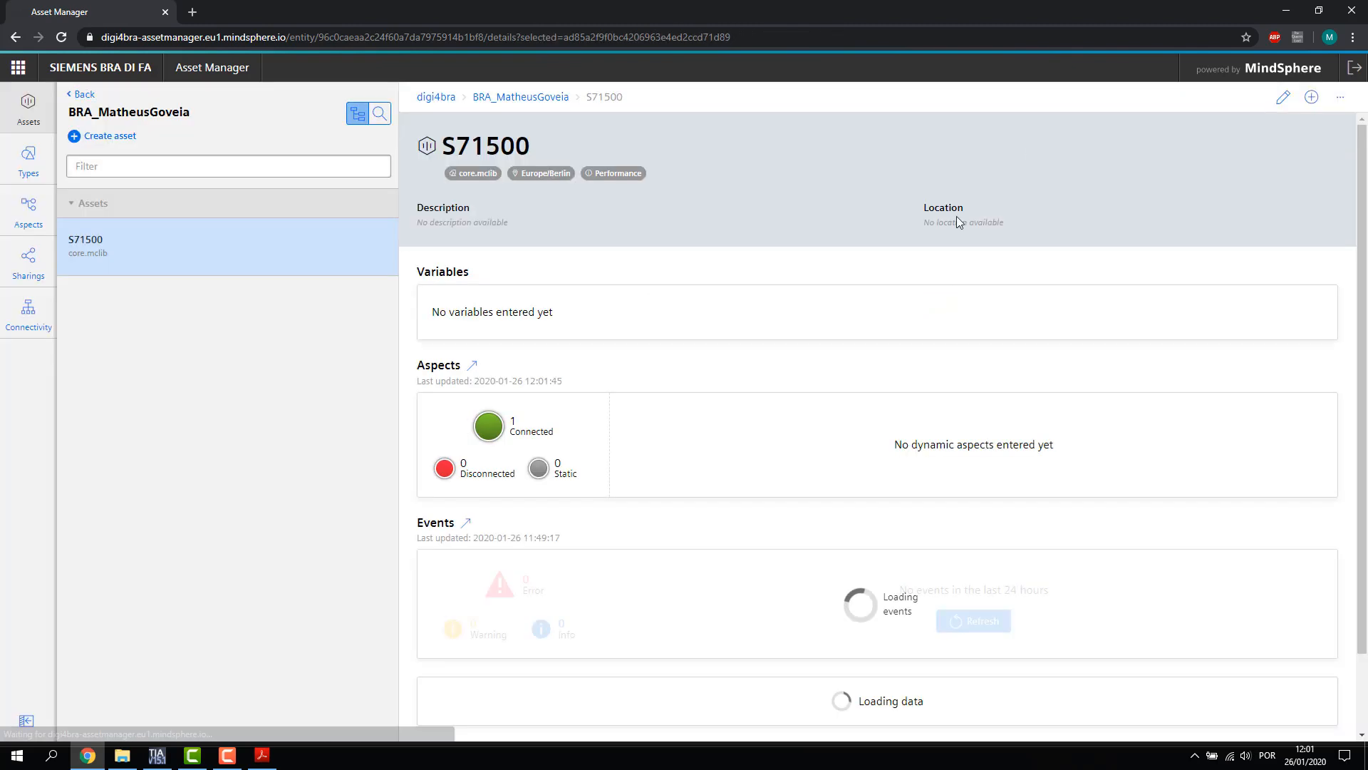
pyautogui.moveTo(510, 433); pyautogui.dragTo(562, 436)
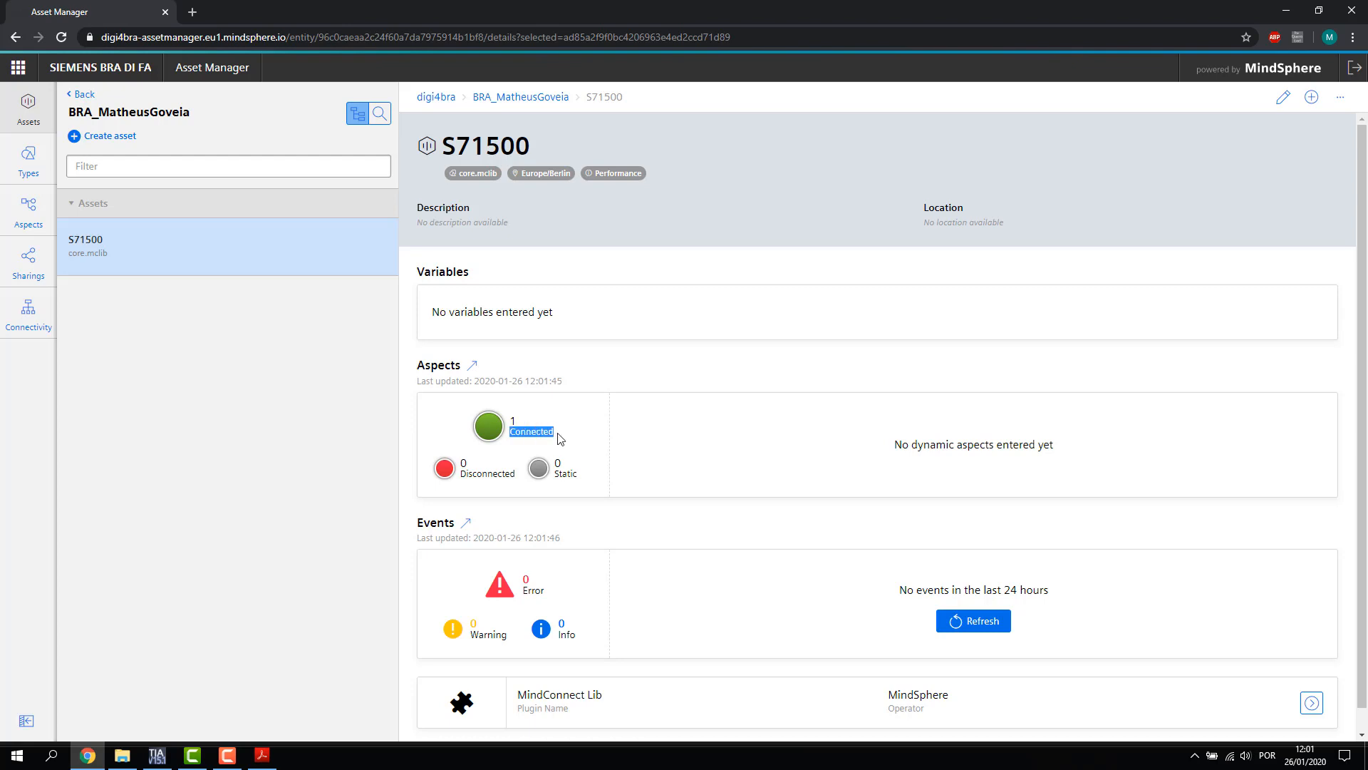
pyautogui.click(555, 396)
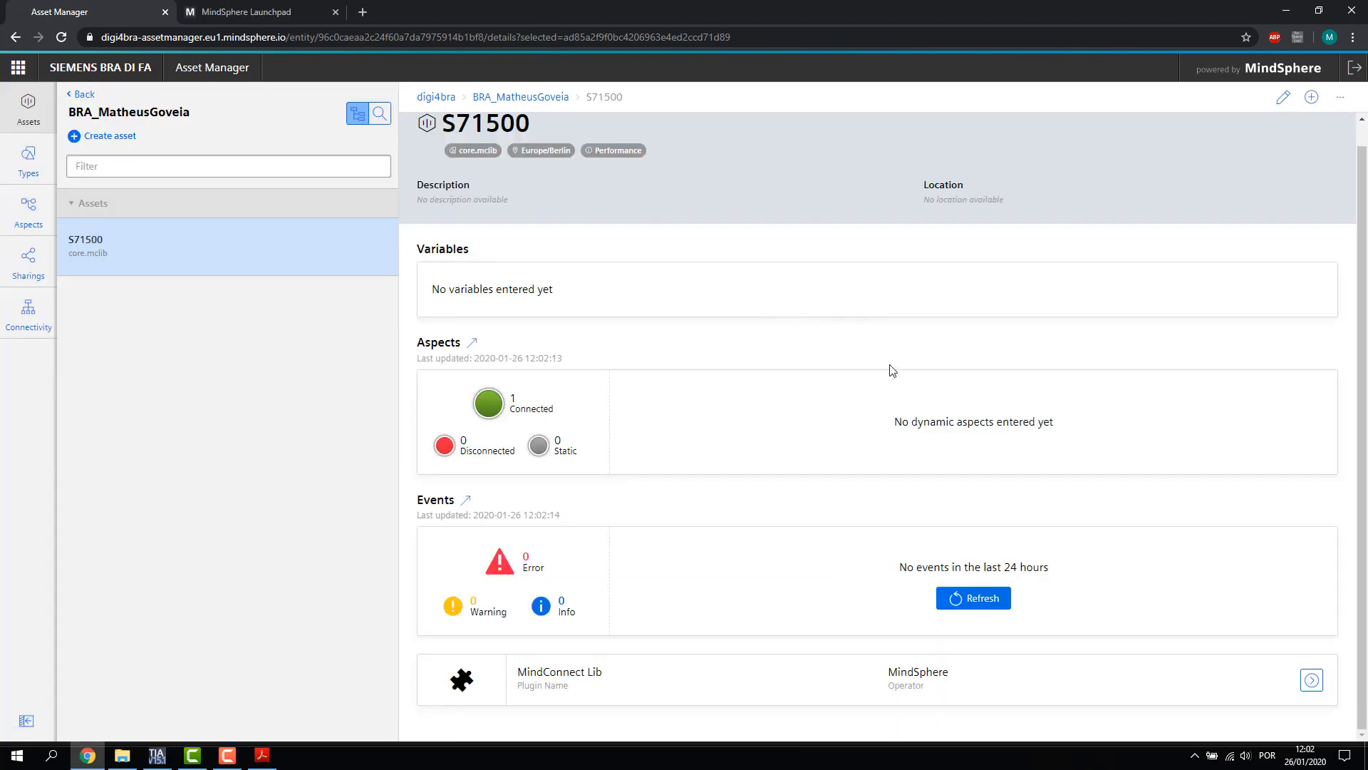
pyautogui.click(1311, 682)
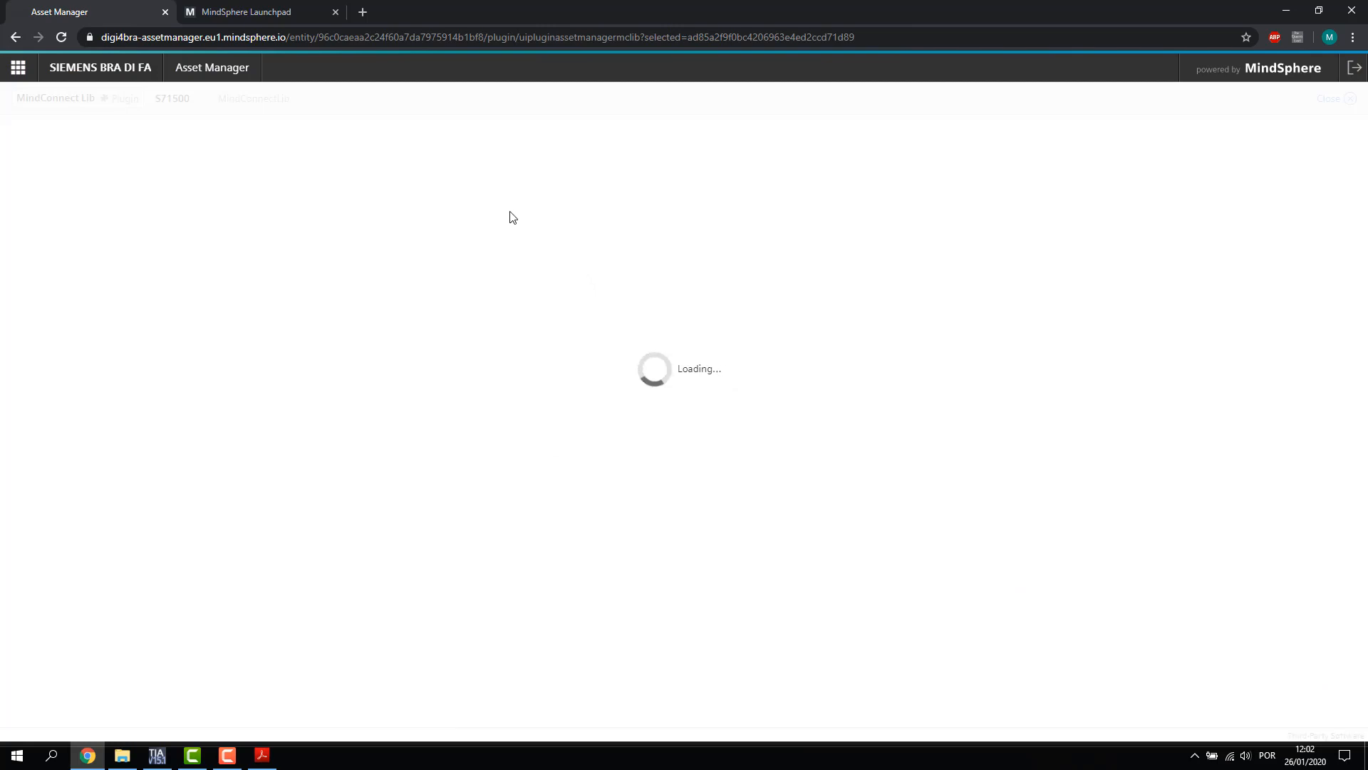
pyautogui.click(23, 279)
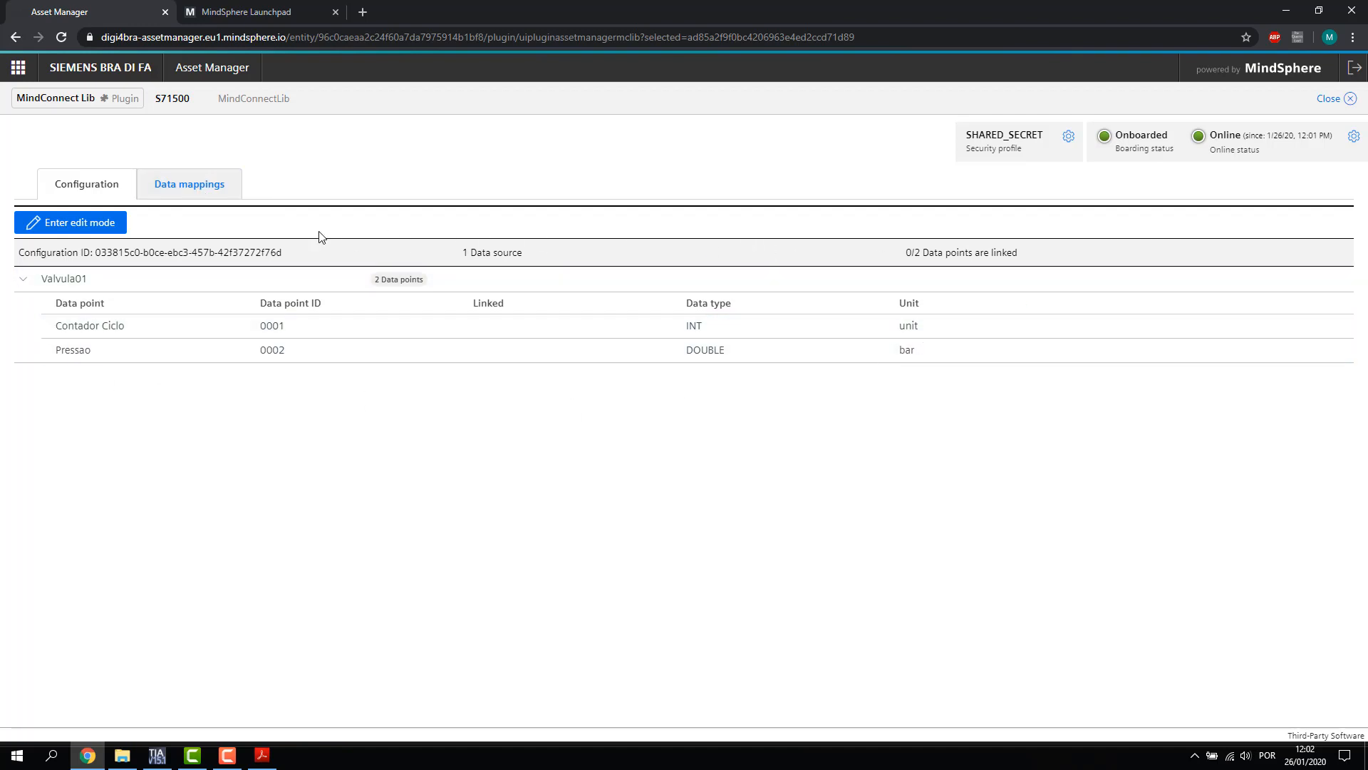
# Link Valvula01's Contador Ciclo to MaquinaExemplo's Contador_Atuacao variable
pyautogui.click(208, 193)
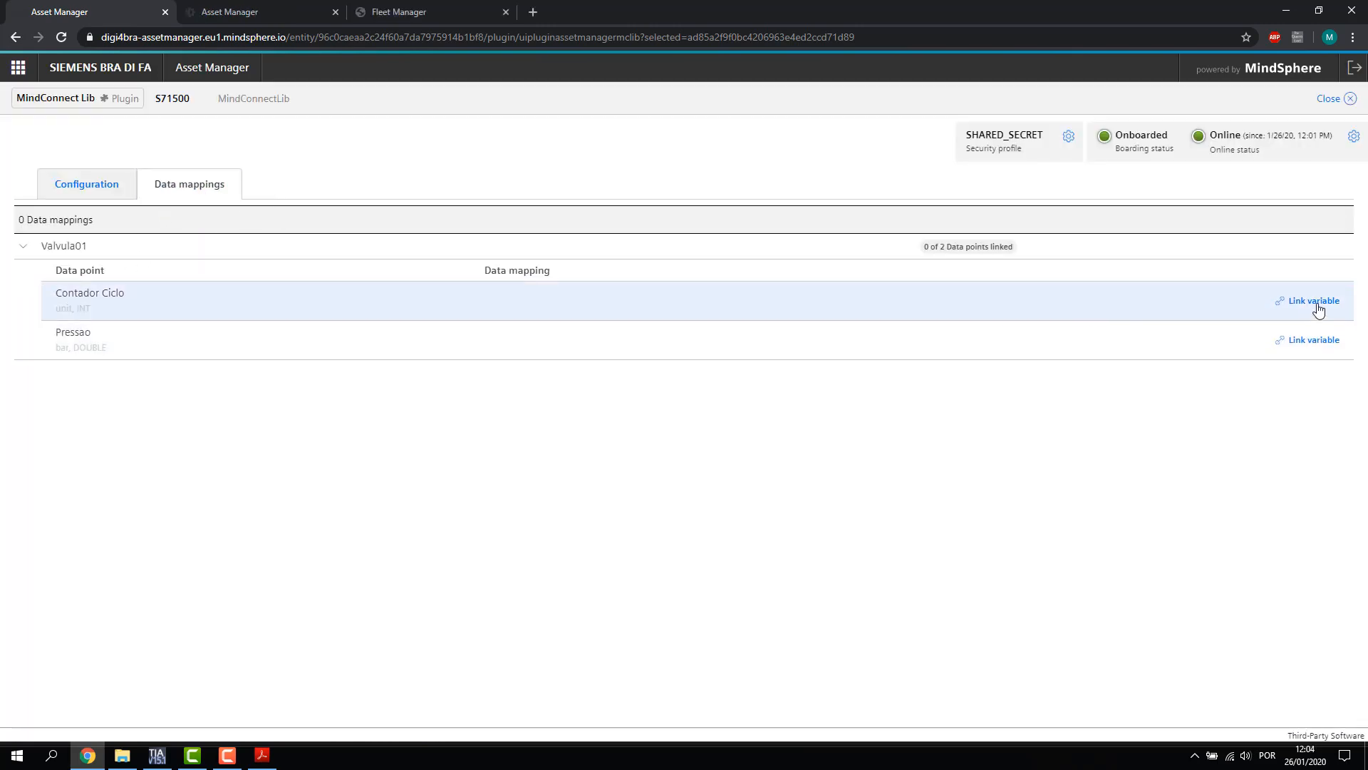
pyautogui.click(1318, 303)
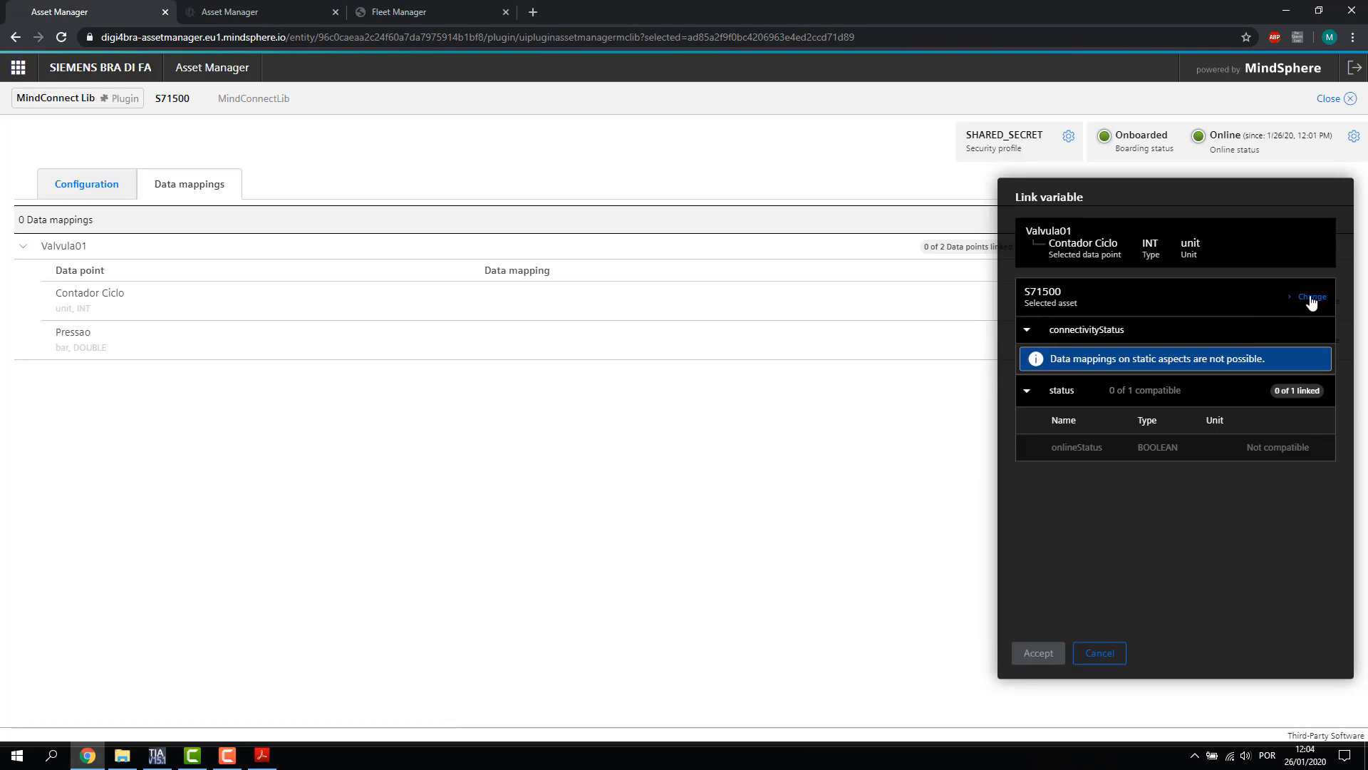
pyautogui.click(1312, 298)
pyautogui.click(1063, 292)
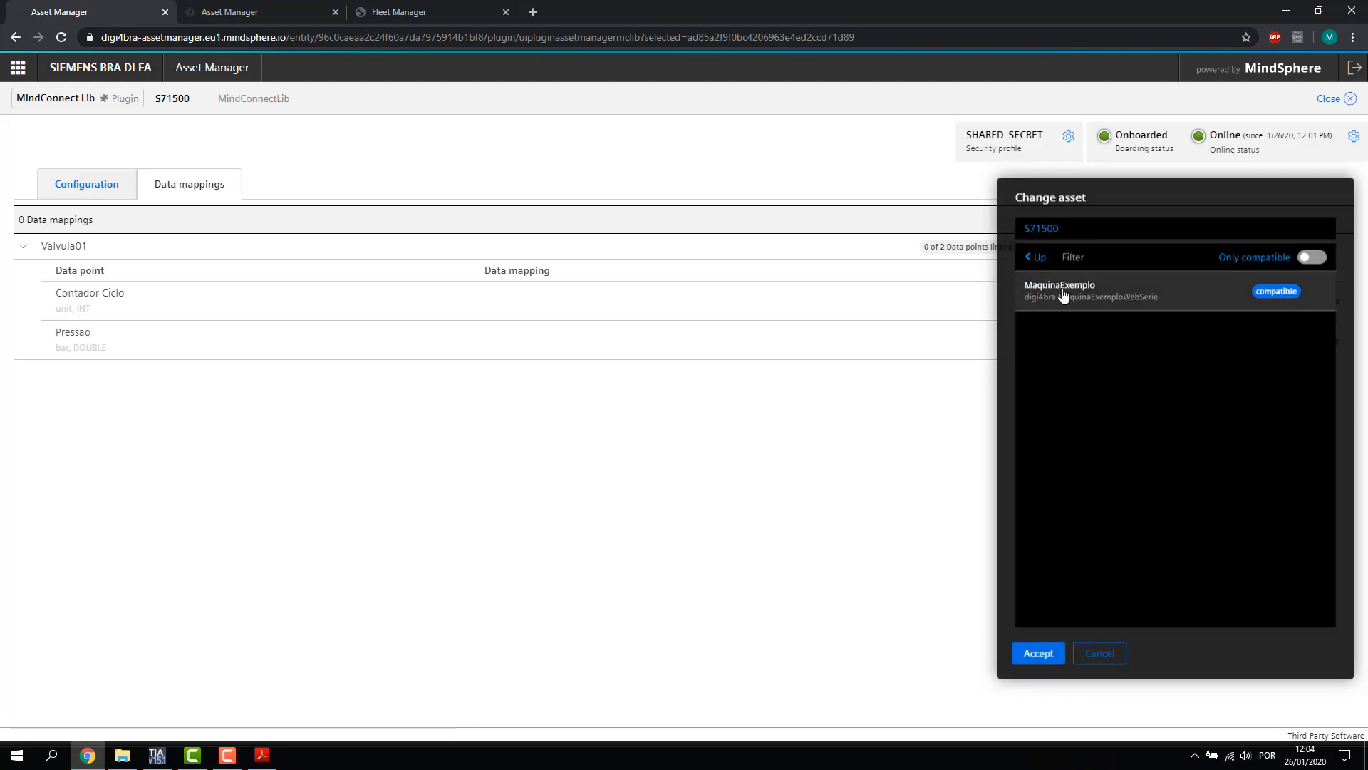
pyautogui.click(1034, 654)
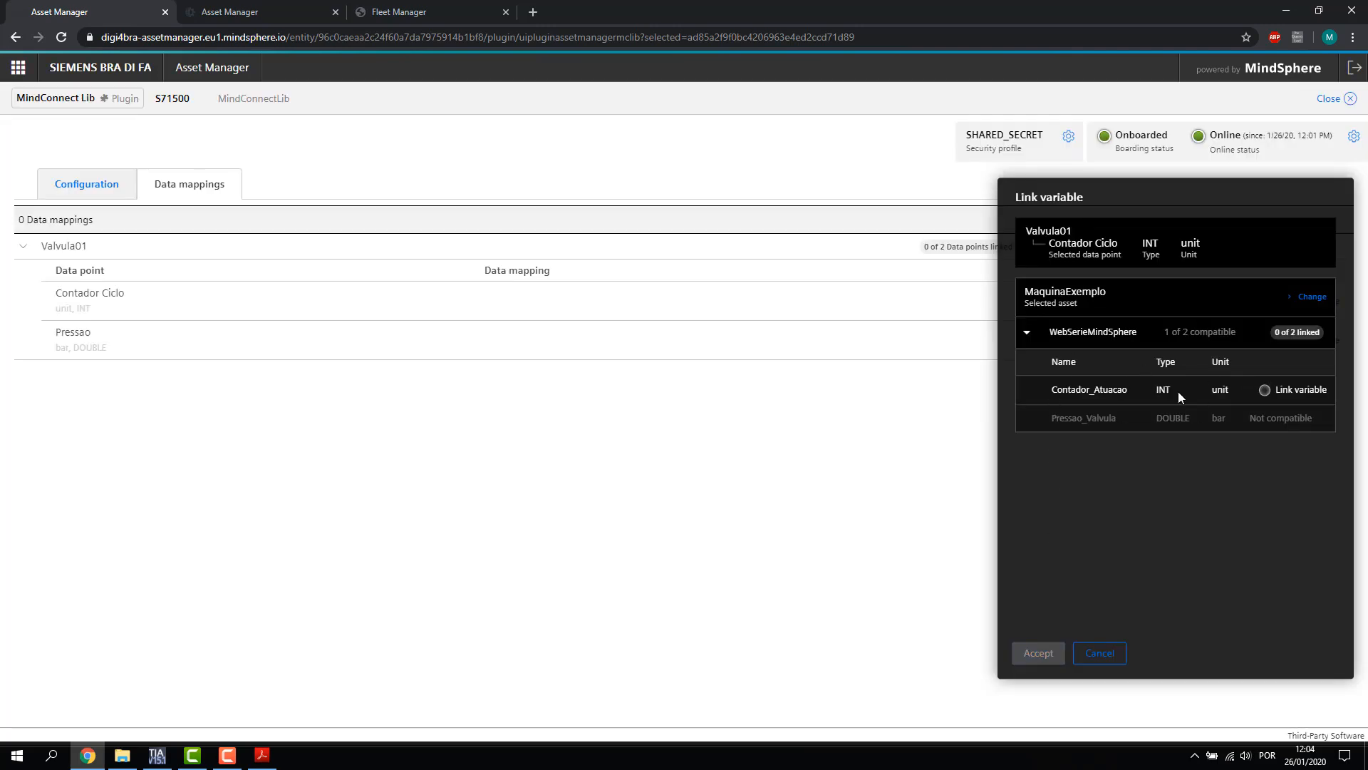
pyautogui.click(1265, 392)
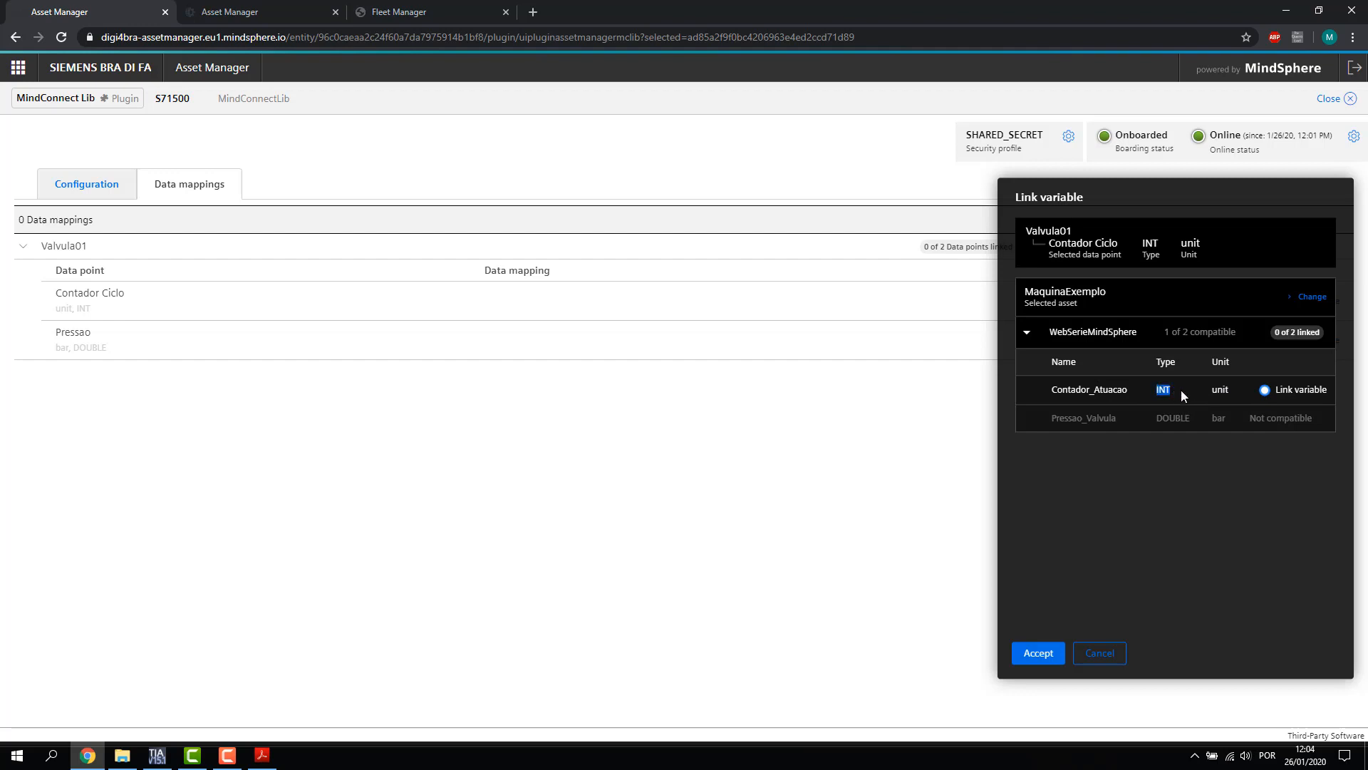
pyautogui.click(1038, 653)
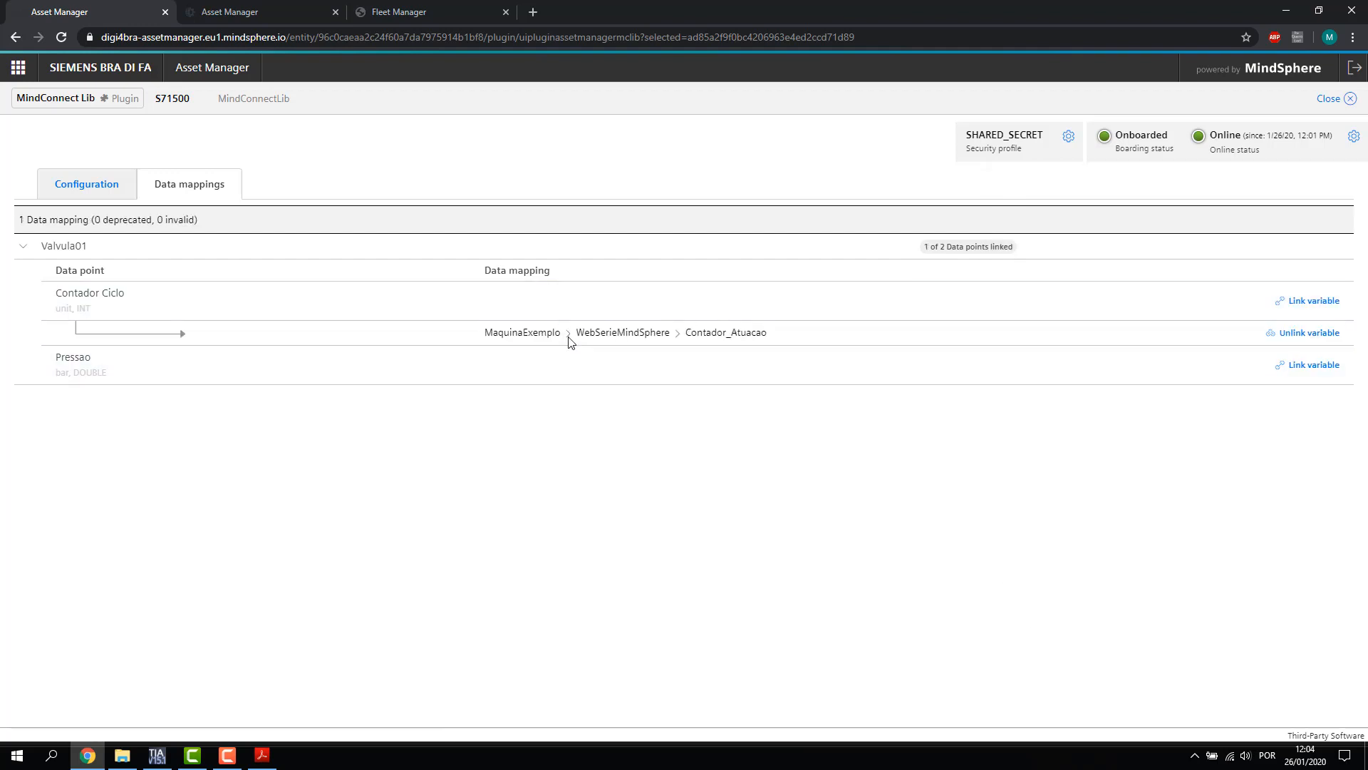
# Link the Pressao data point to MaquinaExemplo's Pressao_Valvula variable
pyautogui.click(1314, 365)
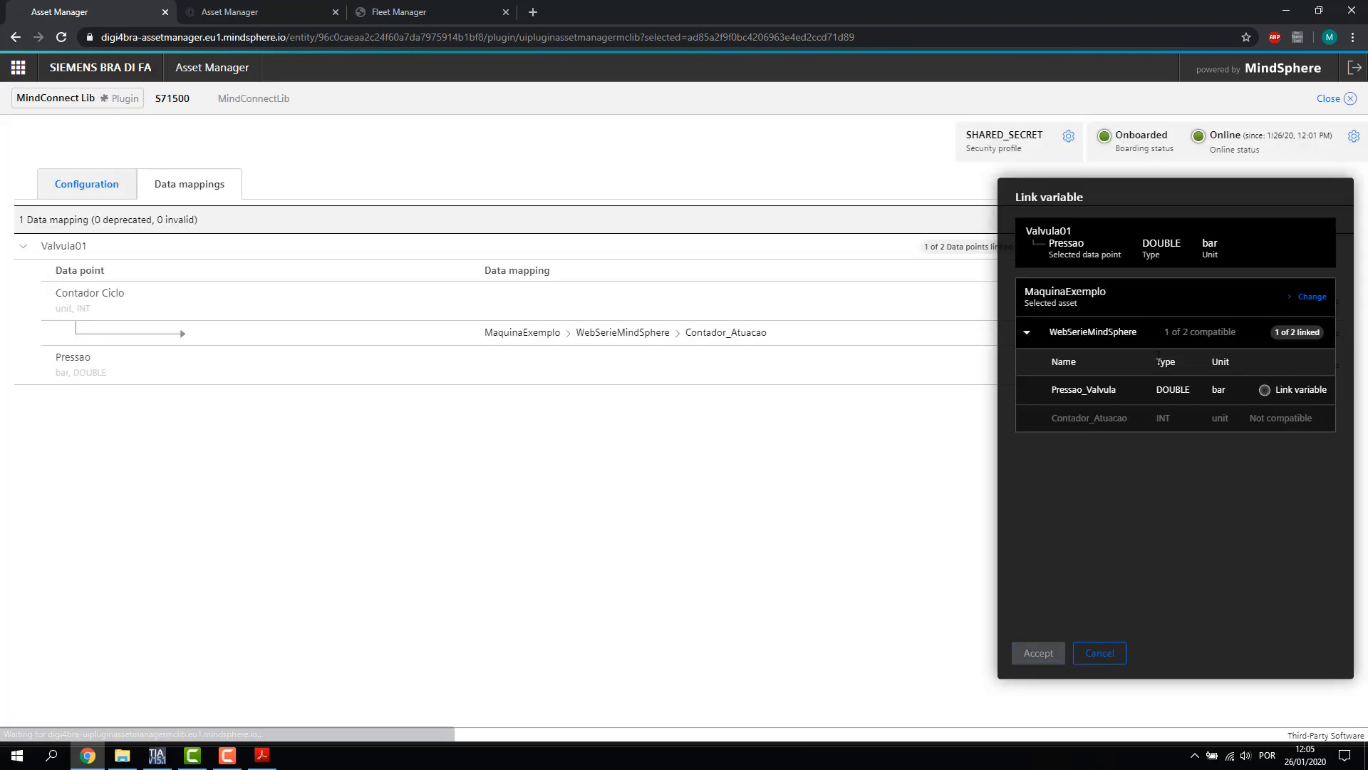
pyautogui.click(1265, 391)
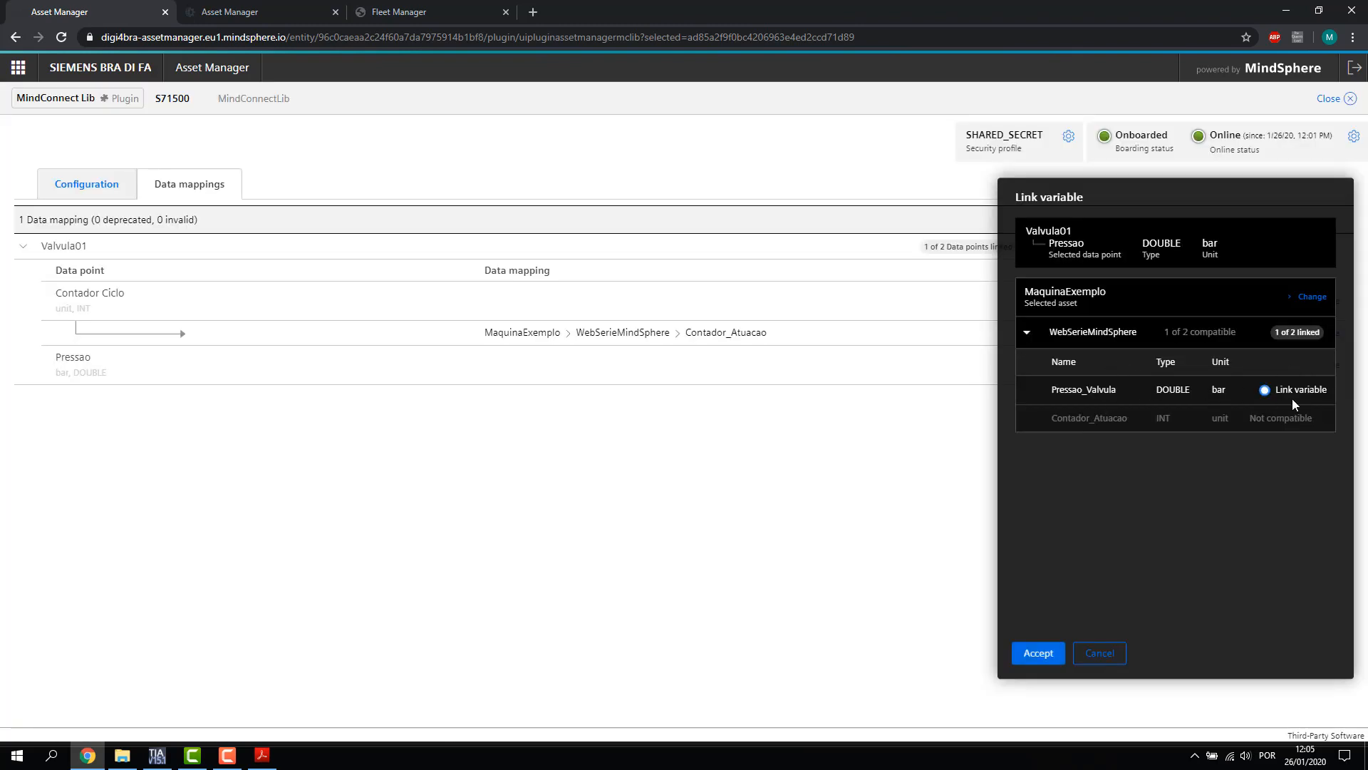
pyautogui.click(1039, 653)
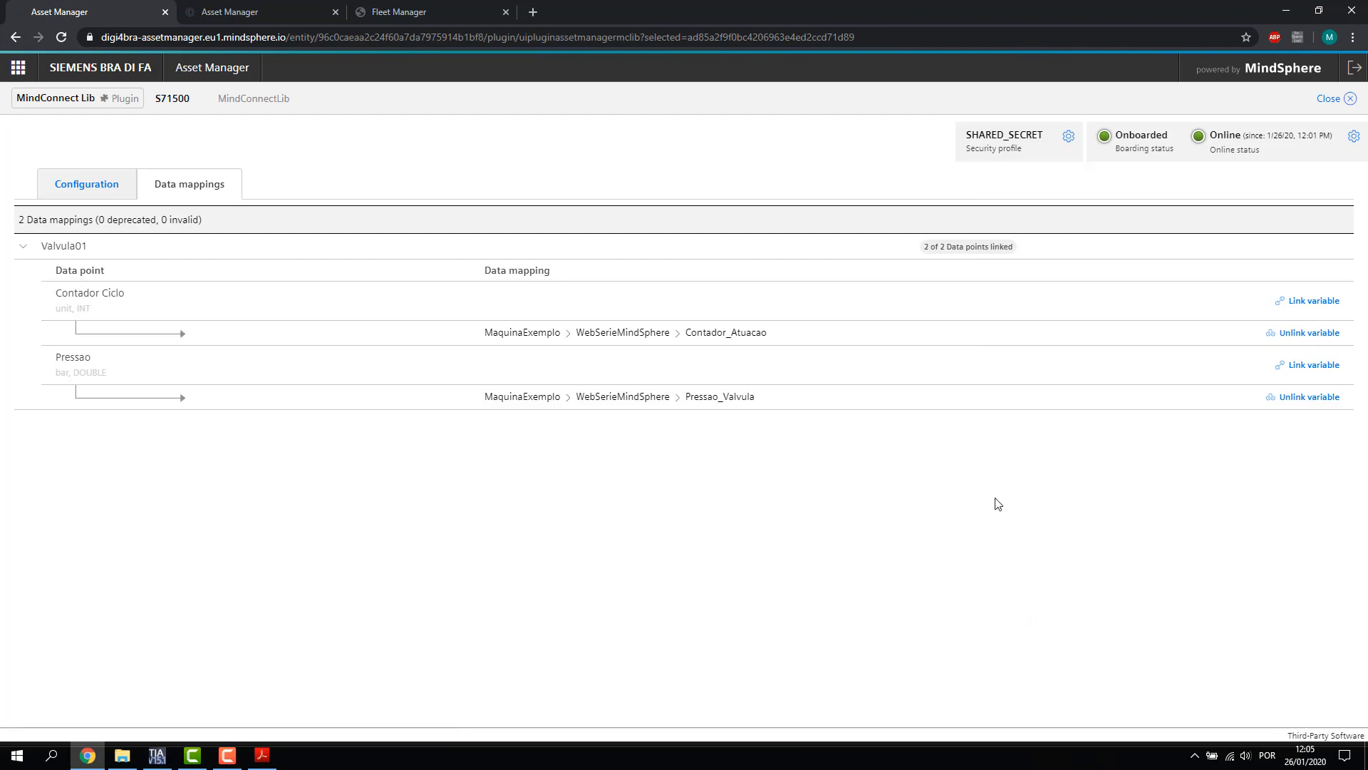
# Review Valvula01 in the Configuration and data mappings views, showing 2 of 2 linked
pyautogui.click(114, 186)
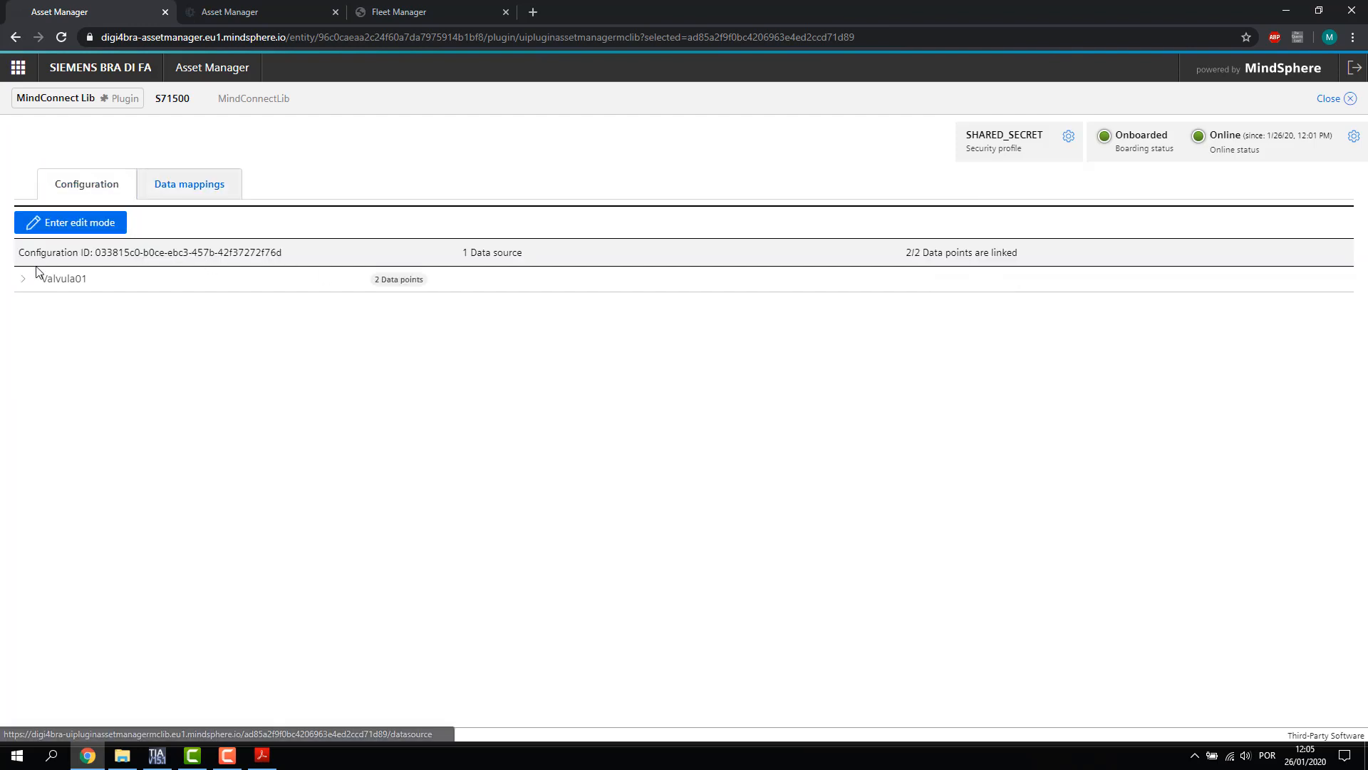
pyautogui.click(23, 283)
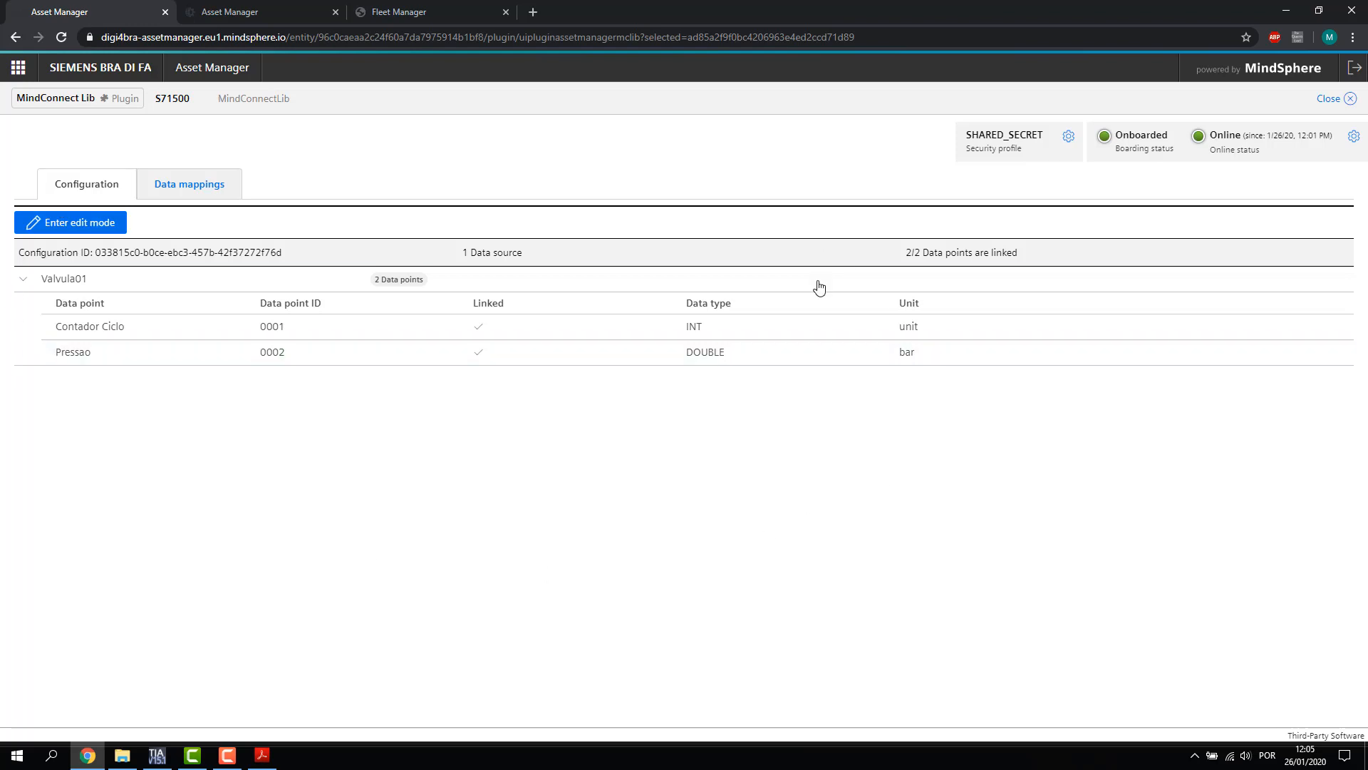
pyautogui.click(216, 184)
pyautogui.click(24, 250)
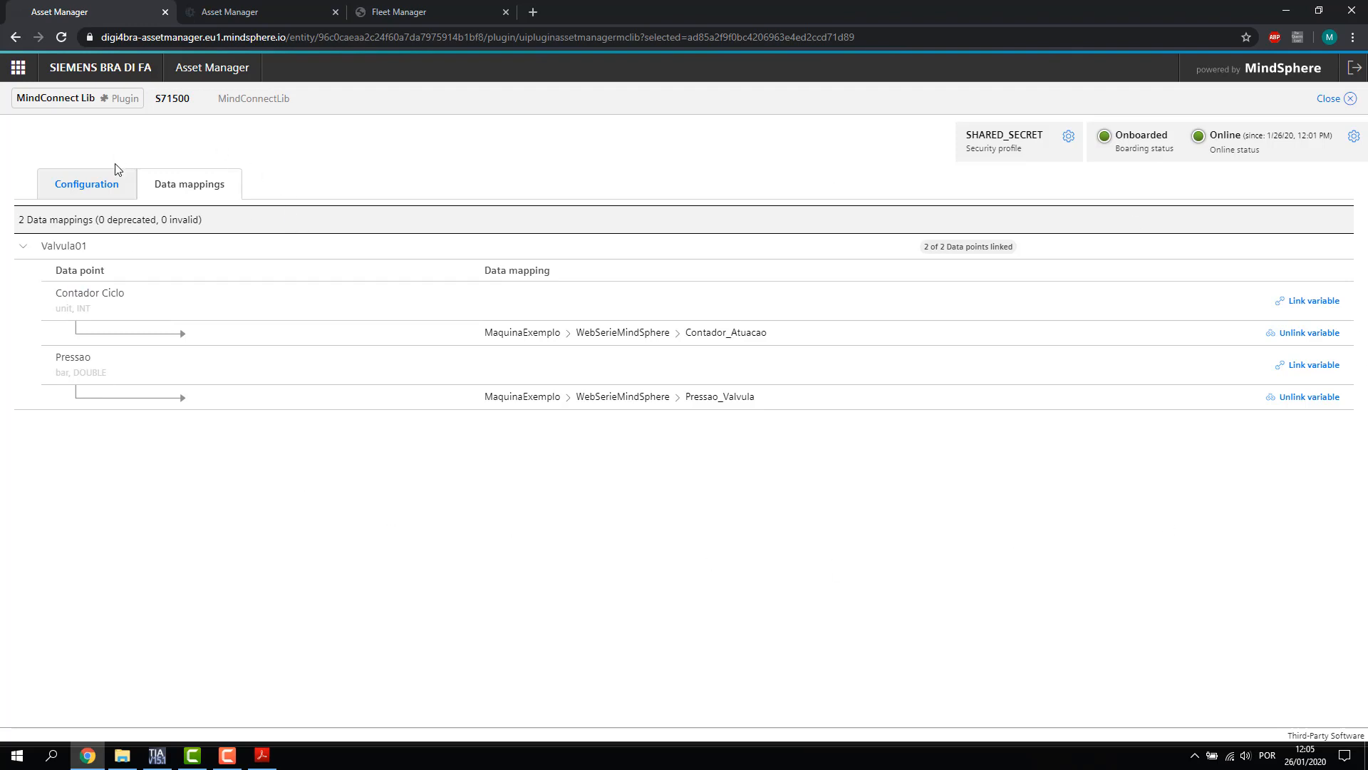
# Close the duplicate Asset Manager tab and open Fleet Manager at the user's subtenant under digi4bra
pyautogui.click(336, 12)
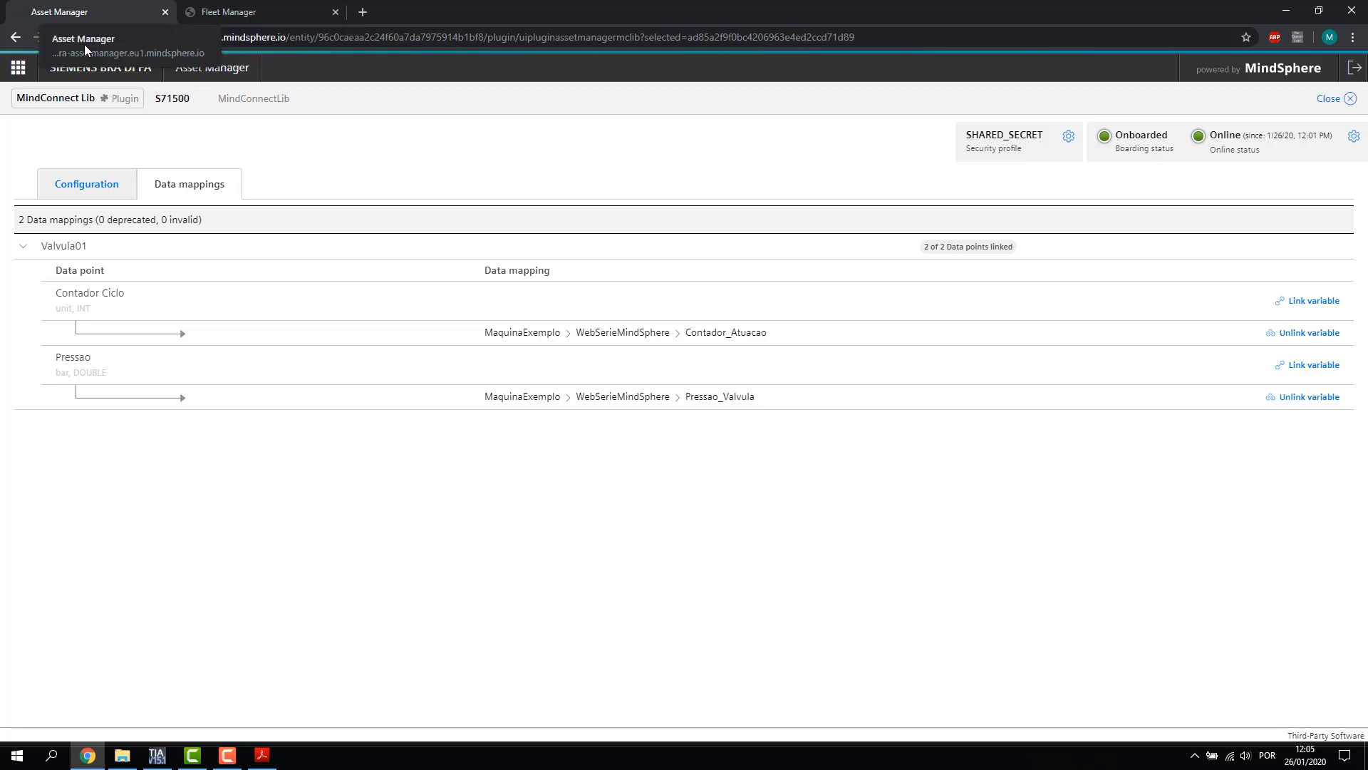
pyautogui.click(16, 69)
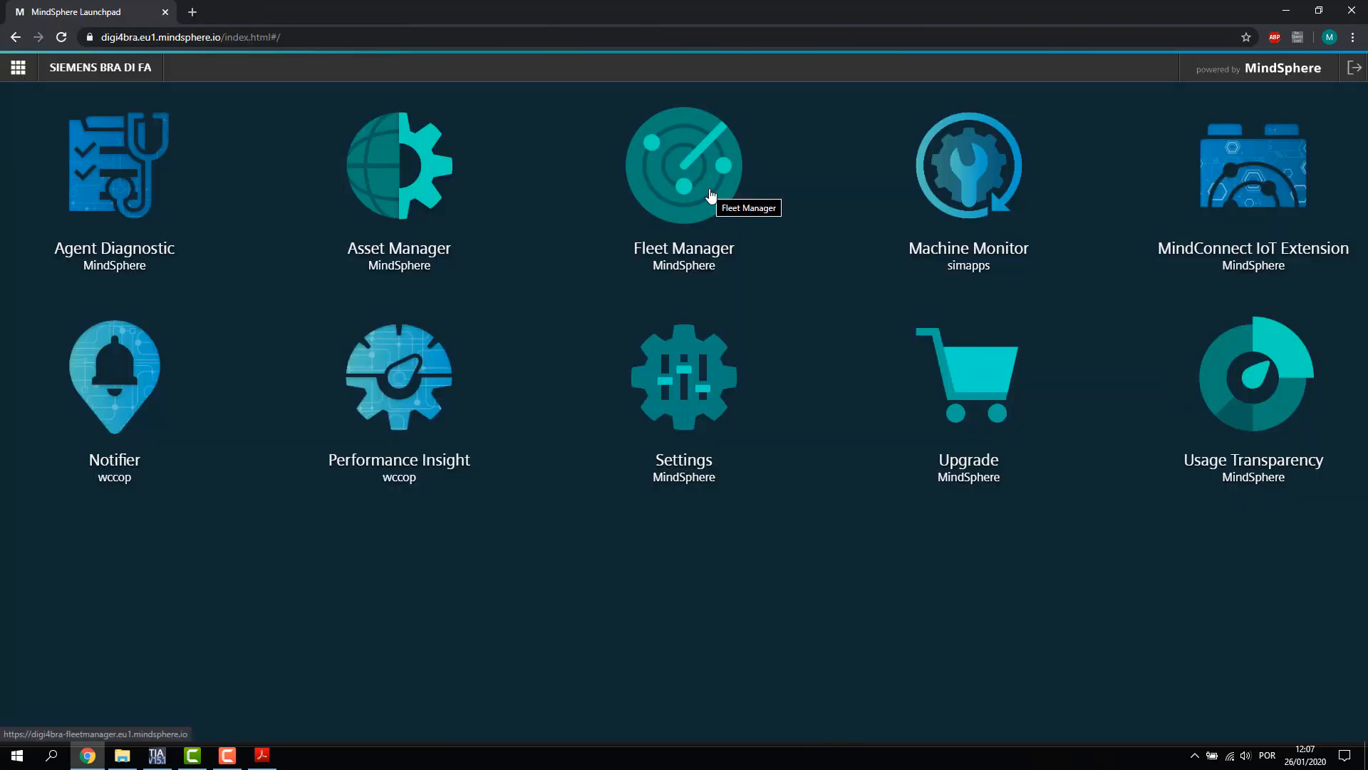
pyautogui.click(710, 194)
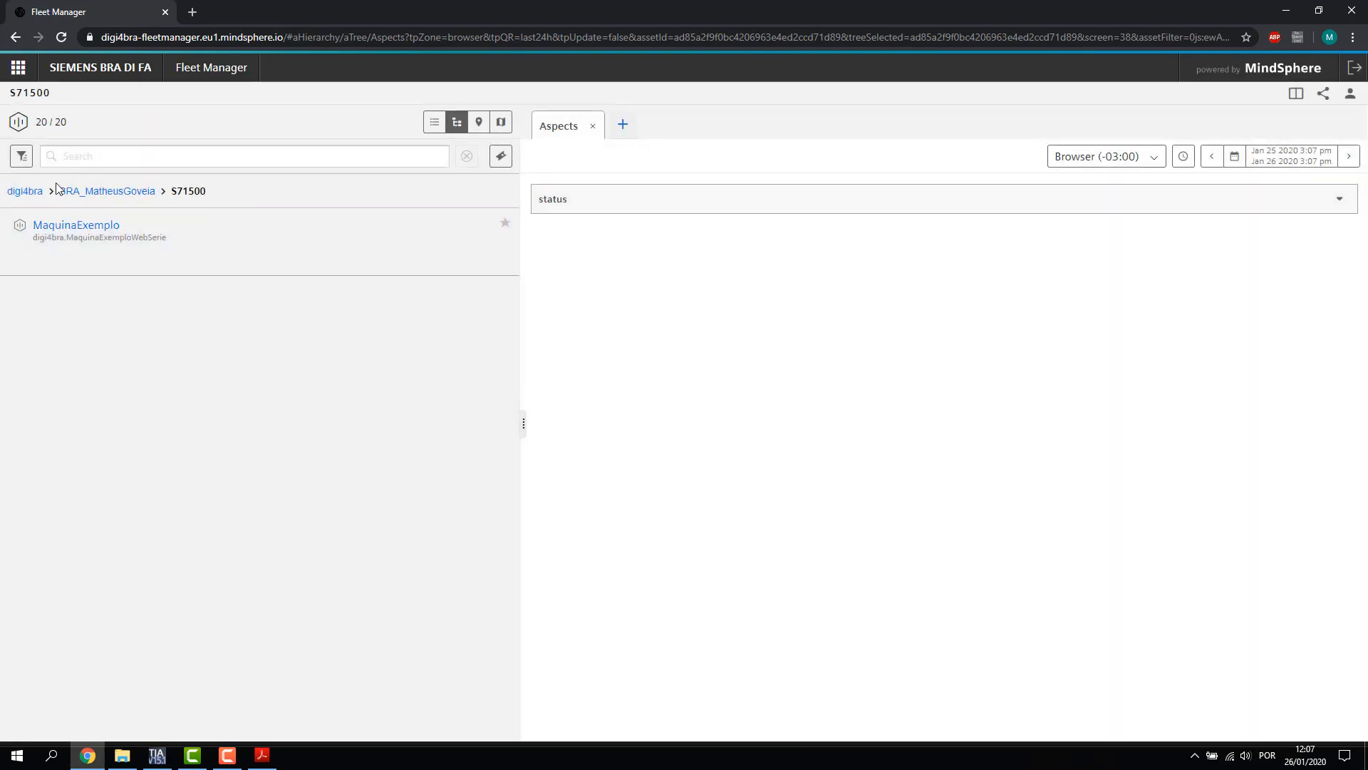
pyautogui.click(27, 192)
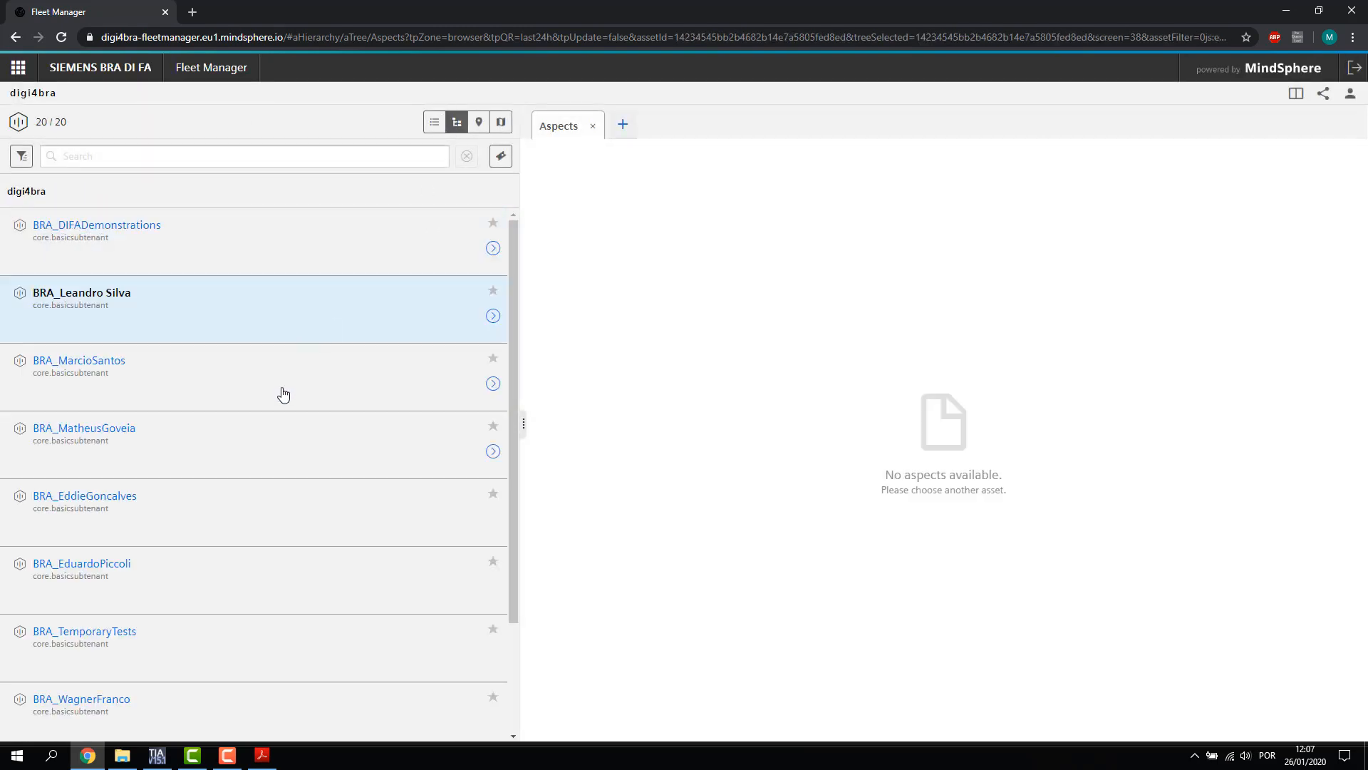
pyautogui.click(492, 450)
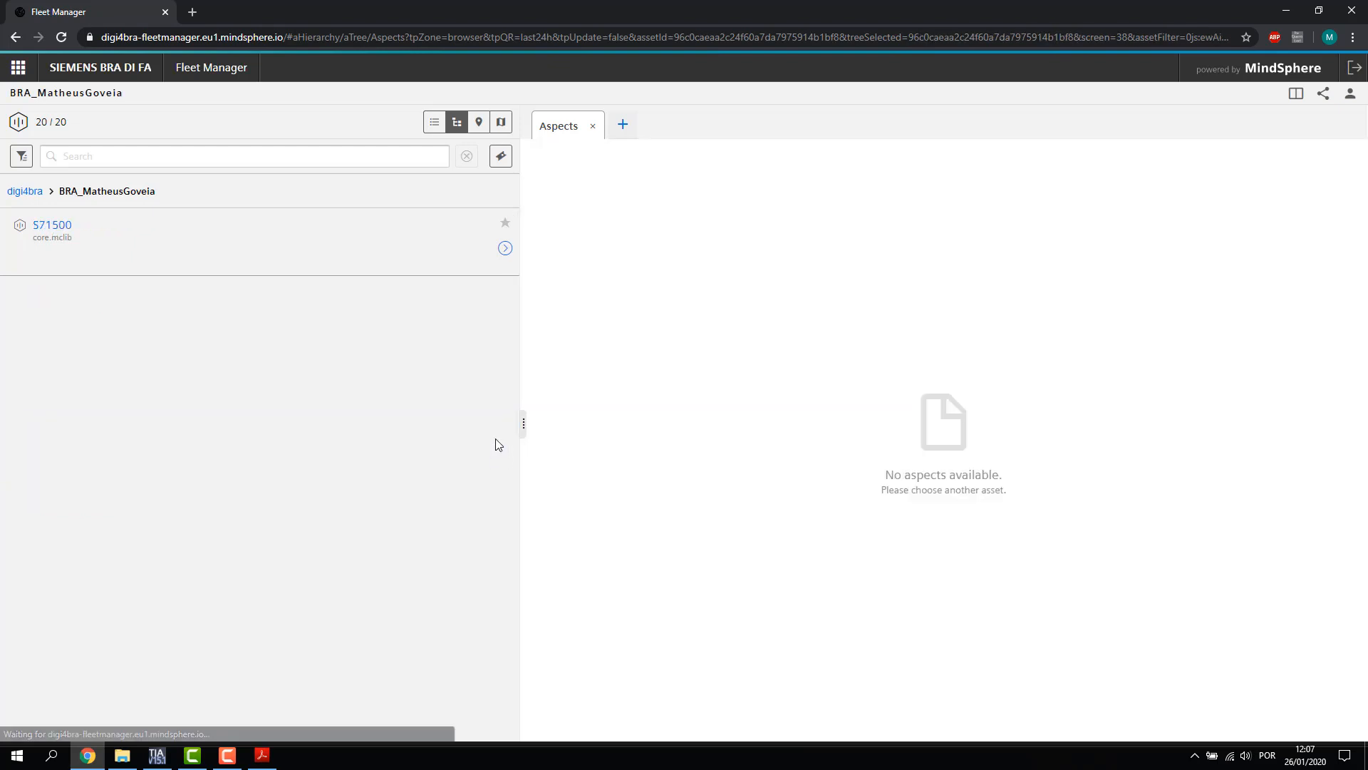
# Select S71500, confirm its status aspect shows onlineStatus true, and list its child assets
pyautogui.click(208, 251)
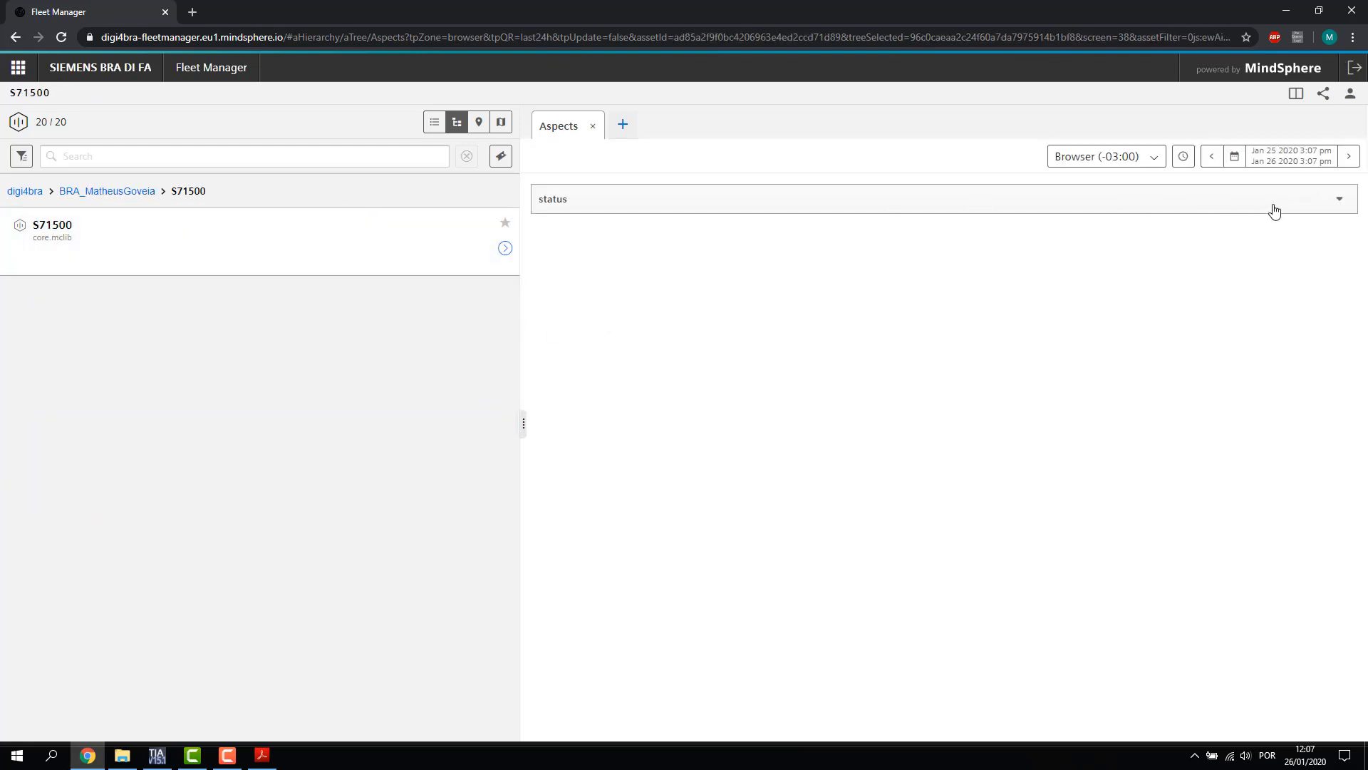
pyautogui.click(1274, 209)
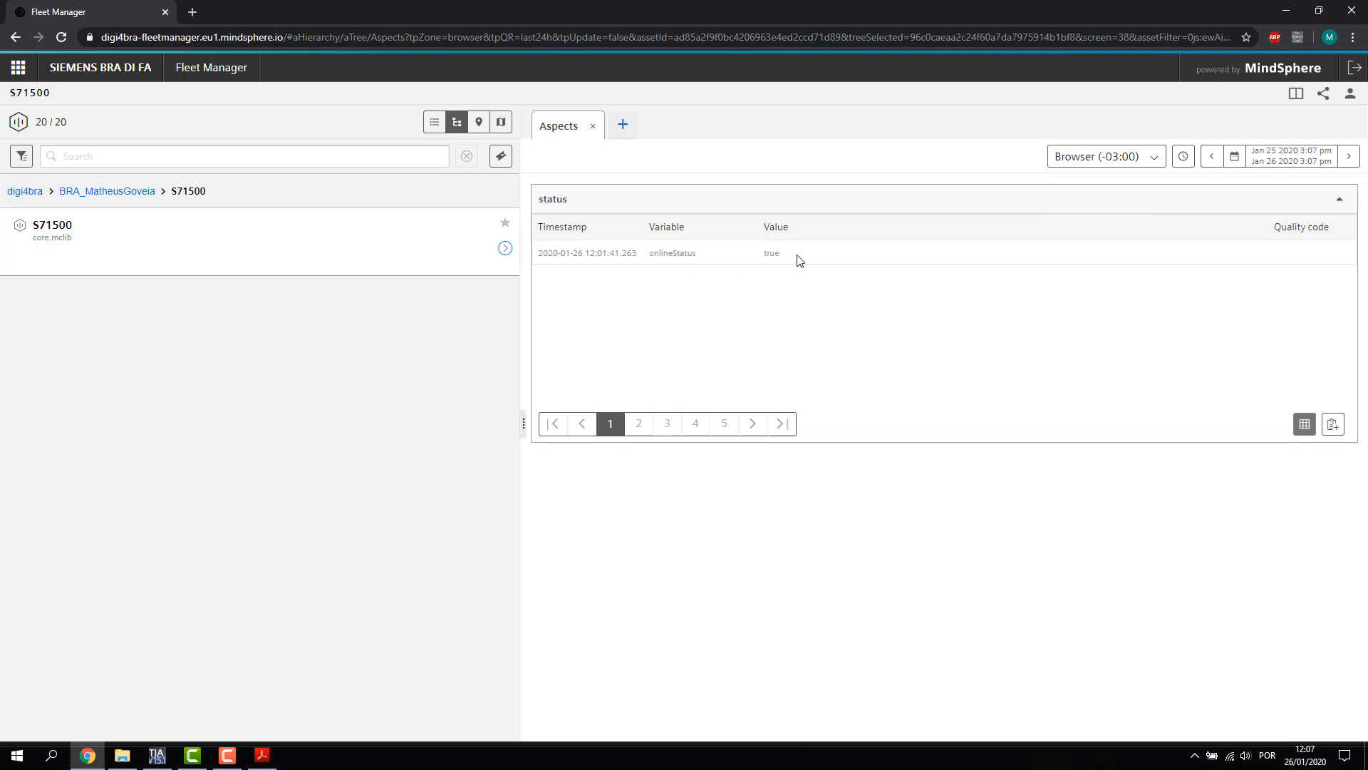
pyautogui.moveTo(798, 256); pyautogui.dragTo(760, 255)
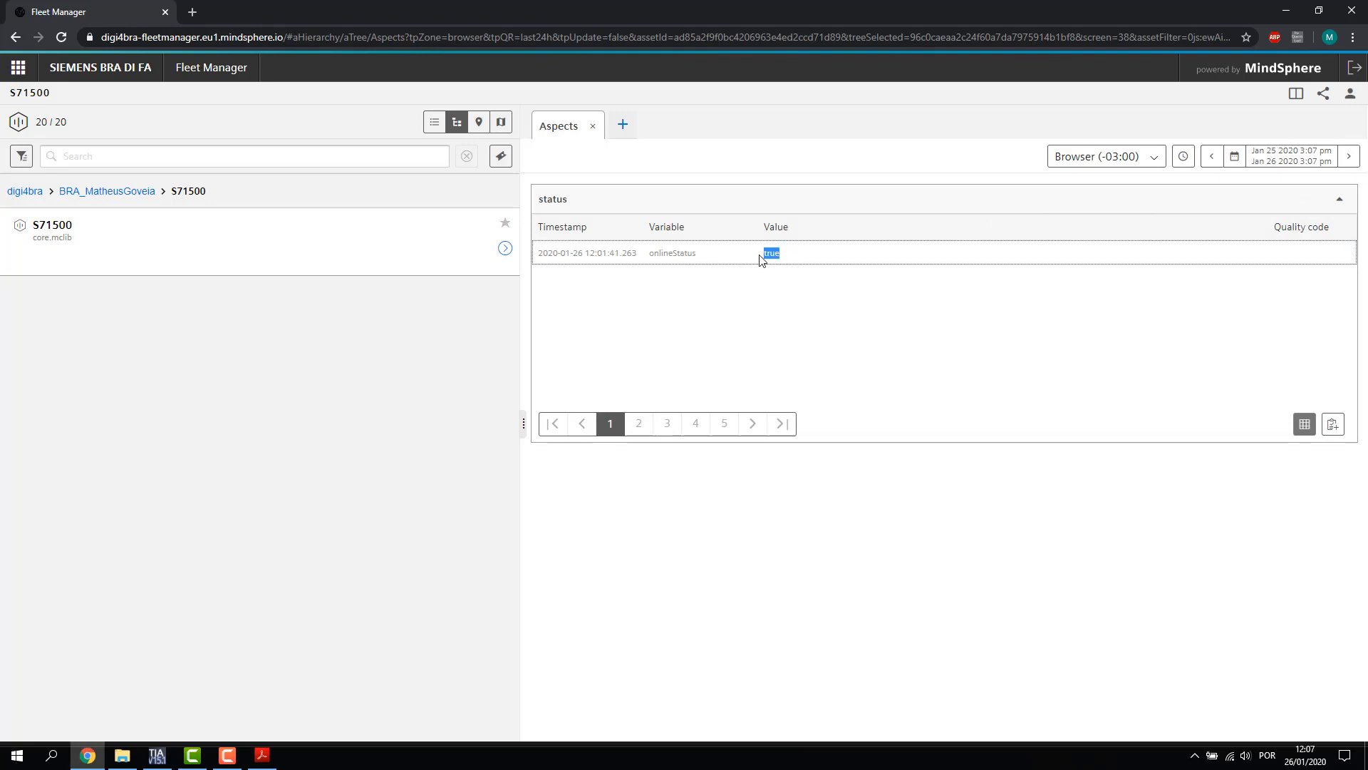
pyautogui.click(504, 249)
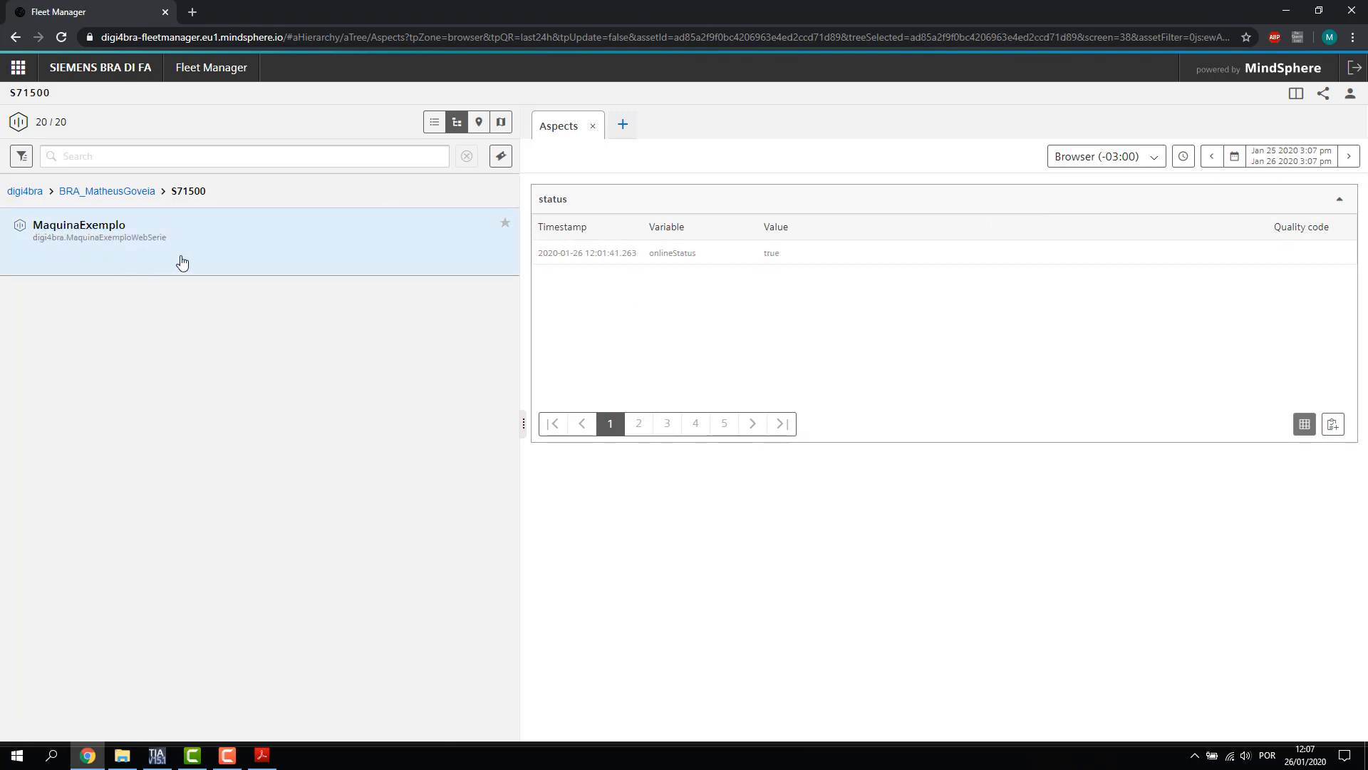
# Chart MaquinaExemplo's Contador_Atuacao and Pressao_Valvula, zoomed to the 11:20–13:00 spike peaking at 69
pyautogui.click(189, 258)
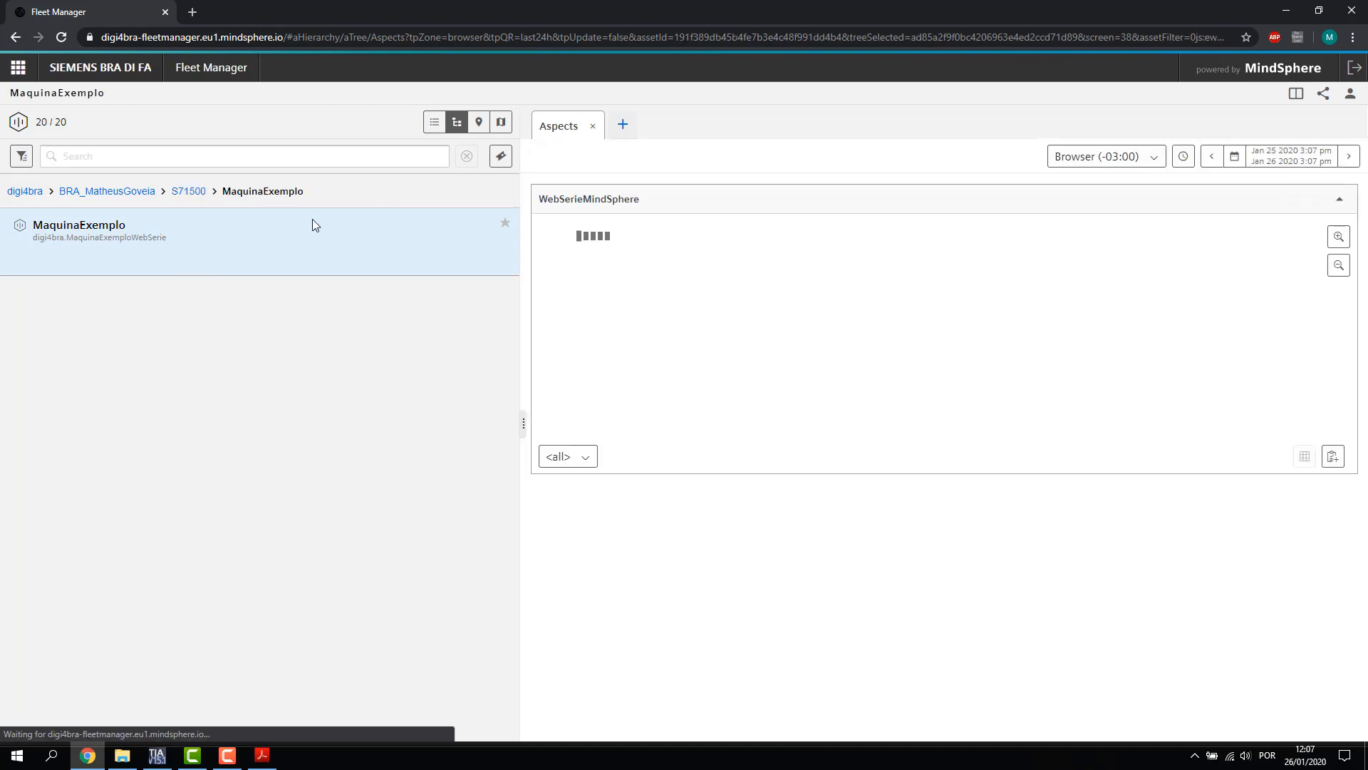
pyautogui.moveTo(1002, 327); pyautogui.dragTo(850, 306)
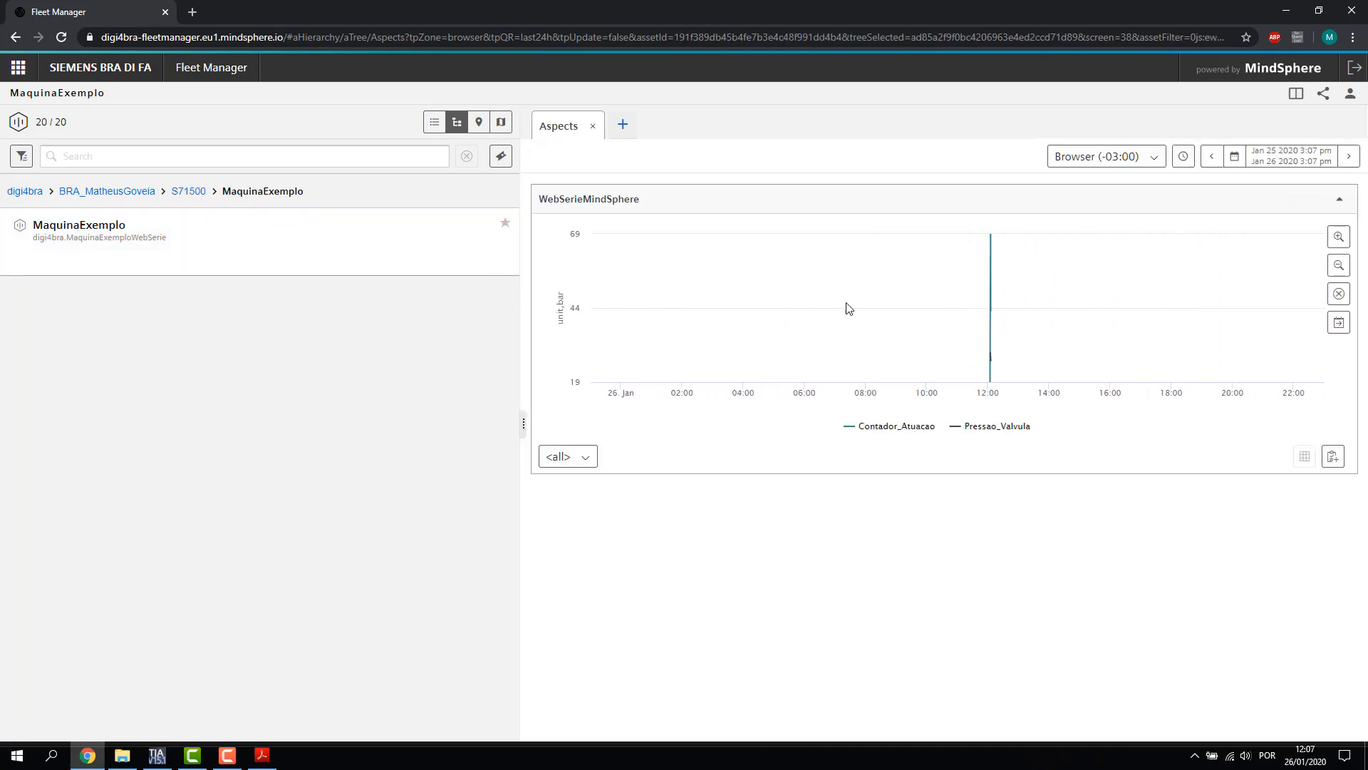
pyautogui.click(1343, 237)
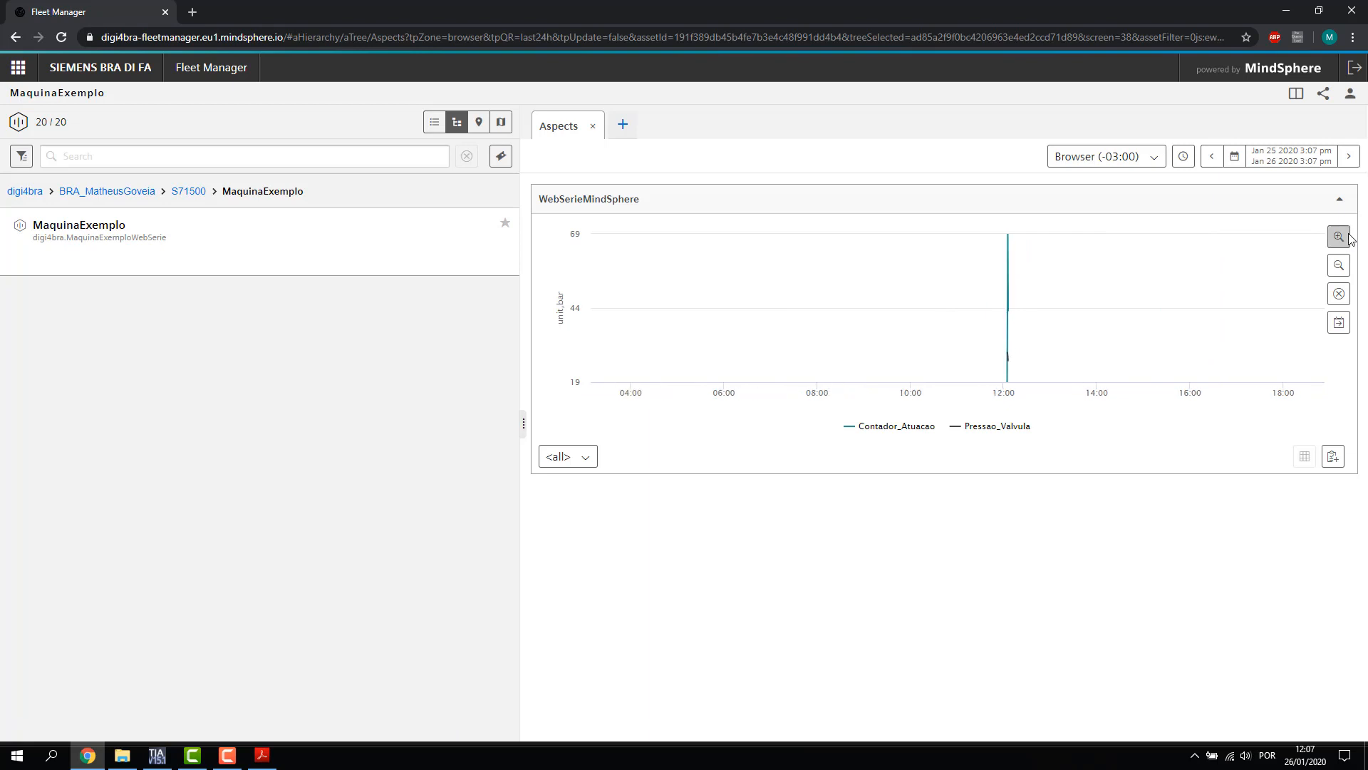
pyautogui.click(1349, 240)
pyautogui.moveTo(966, 253); pyautogui.dragTo(860, 251)
pyautogui.click(1339, 237)
pyautogui.click(1339, 236)
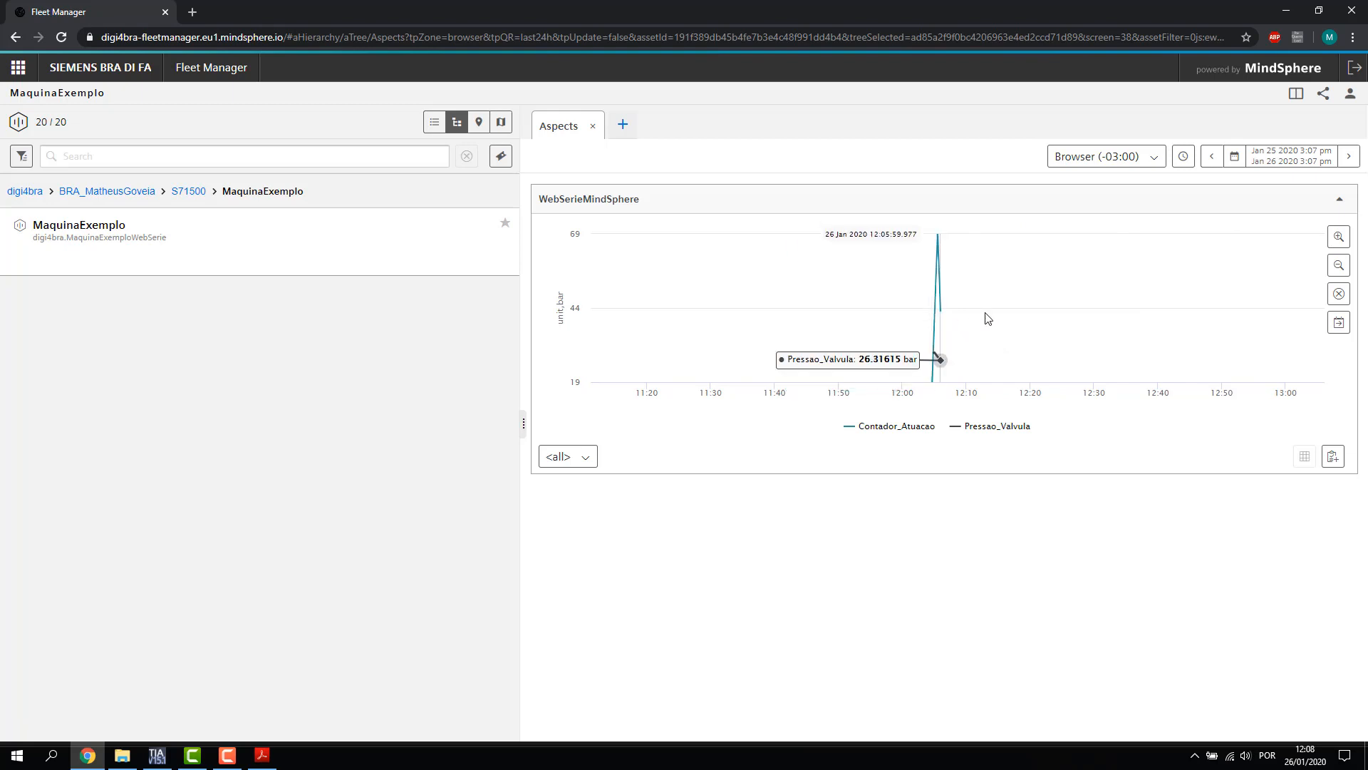
pyautogui.moveTo(1023, 338); pyautogui.dragTo(891, 272)
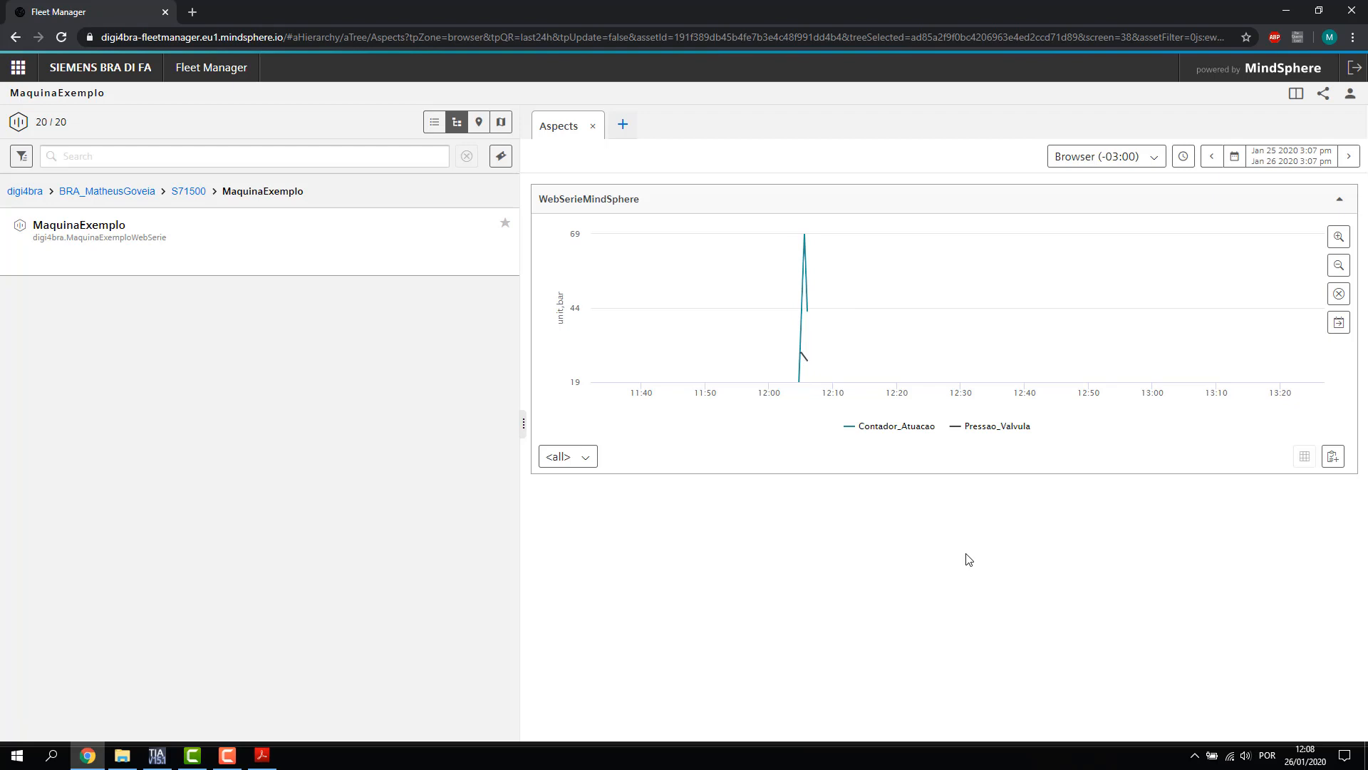
pyautogui.click(1195, 755)
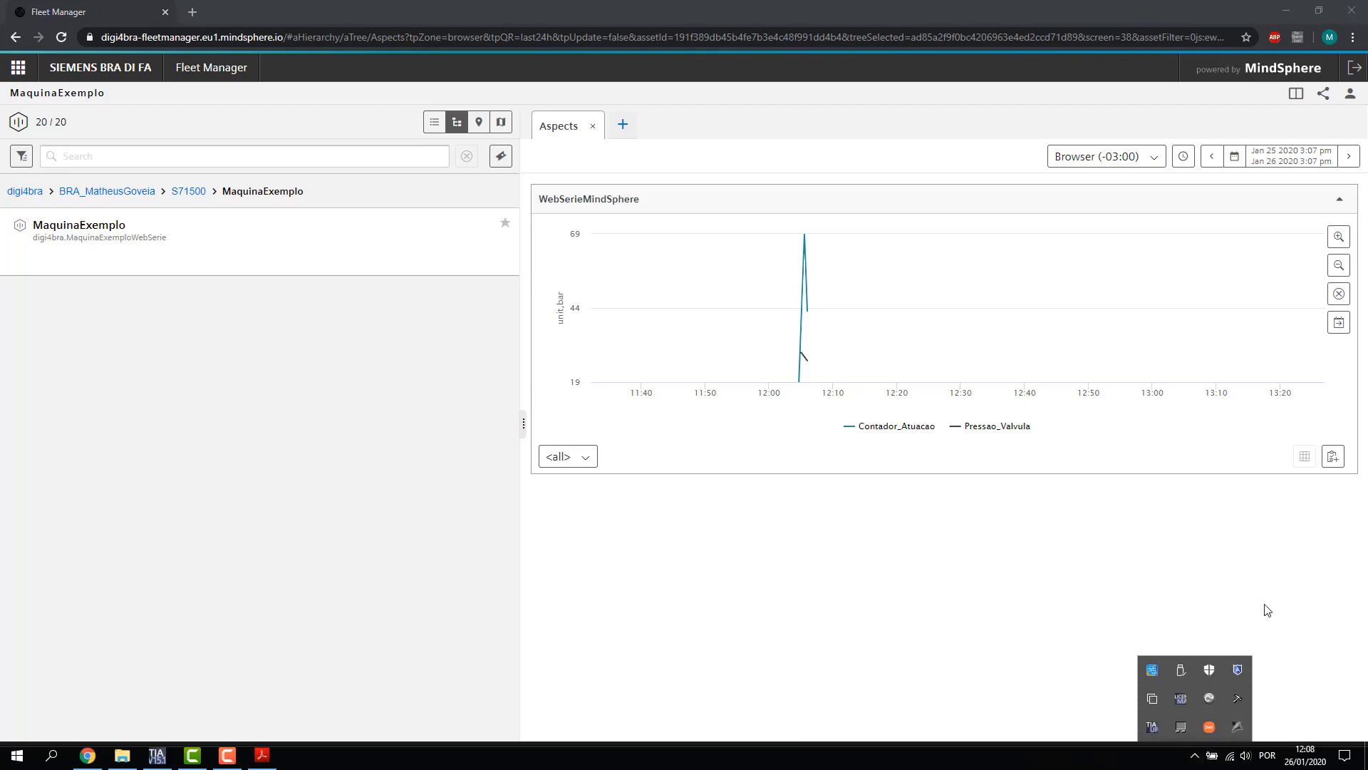